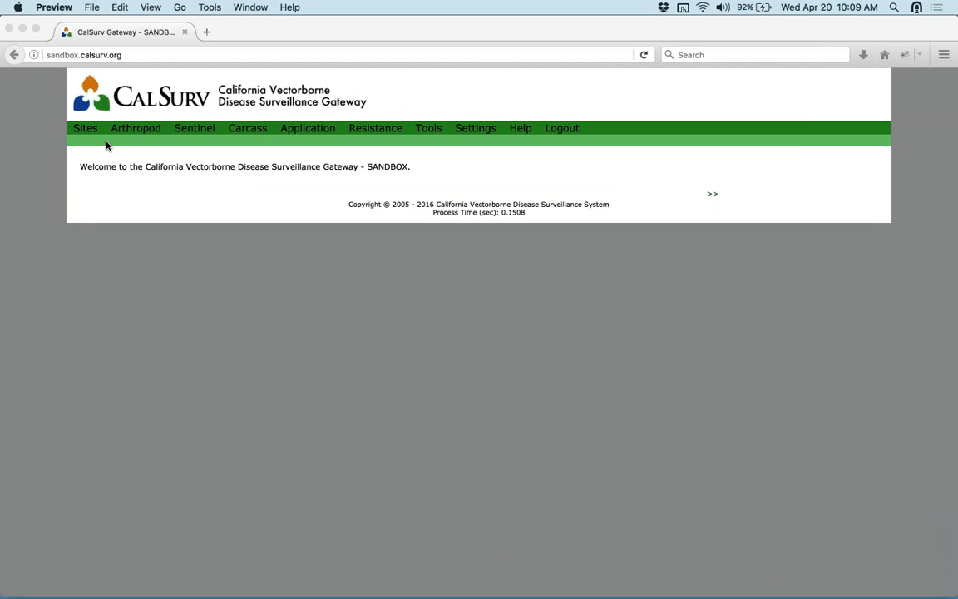
- Open Manage Sites and scroll through the agency's site codes, regions, cities and coordinates
left_click(107, 145)
mouse_move(86, 133)
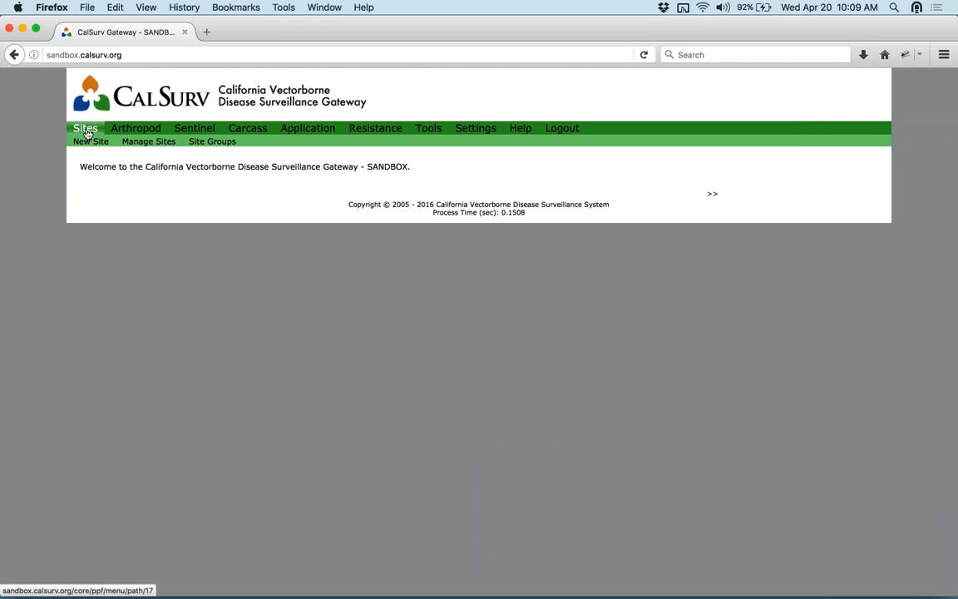
left_click(142, 145)
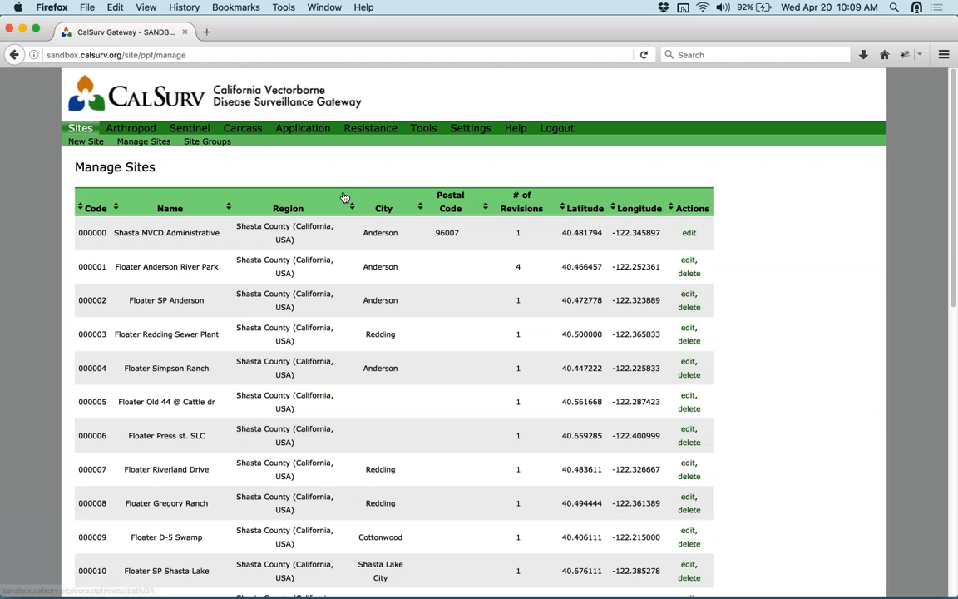
scroll(380, 266, "down", 10)
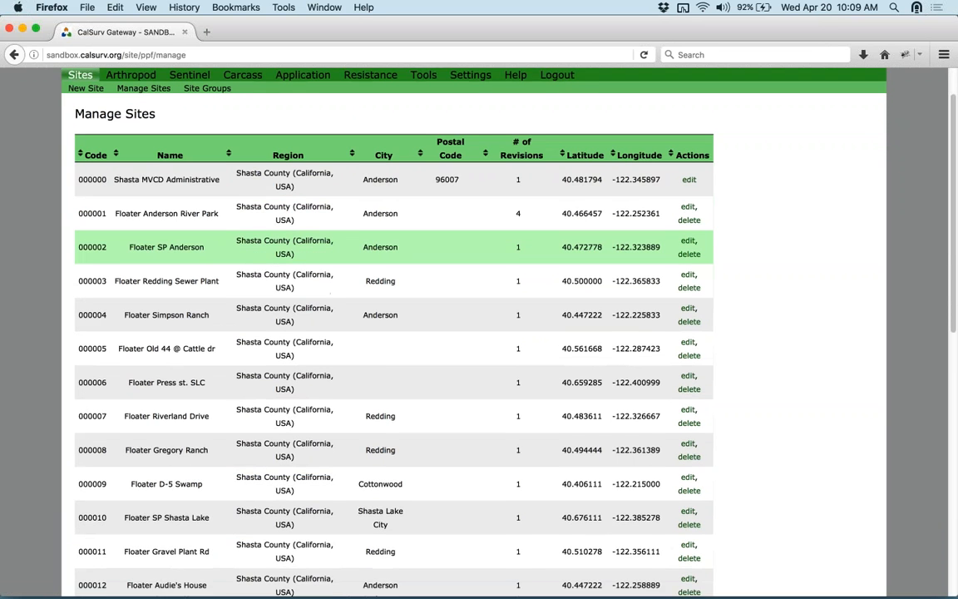
scroll(185, 335, "down", 5)
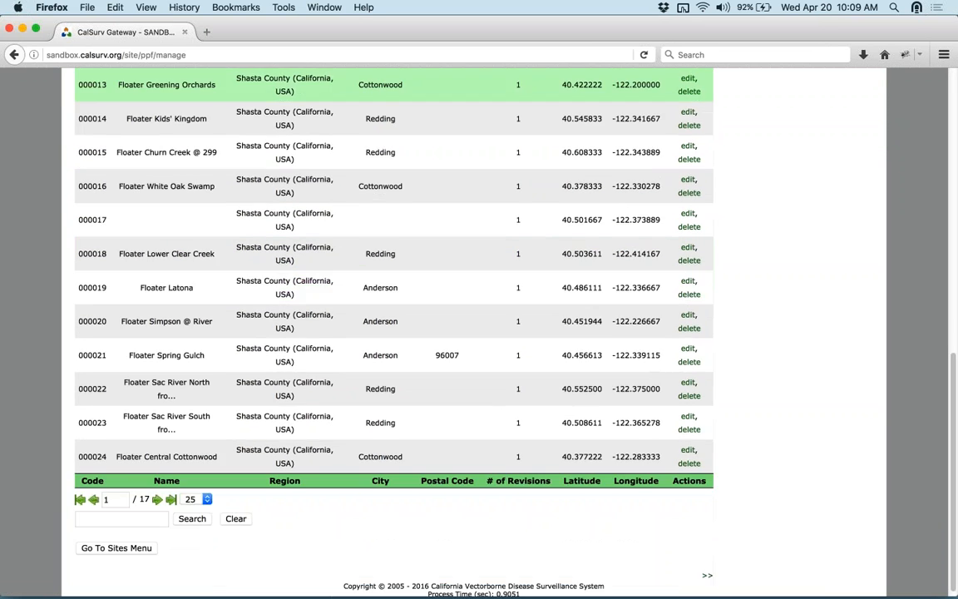
scroll(649, 467, "up", 4)
scroll(380, 279, "down", 4)
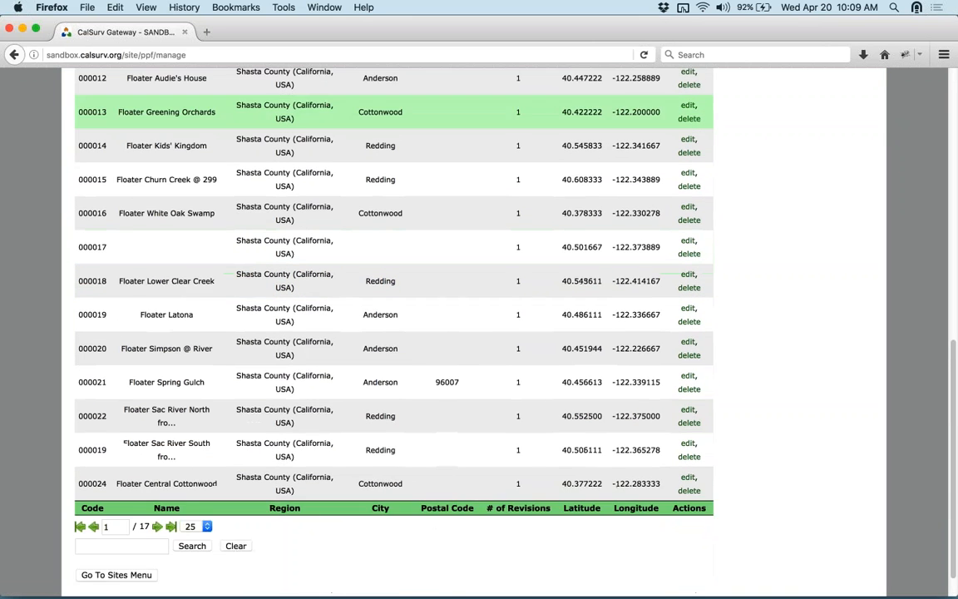
scroll(381, 278, "up", 14)
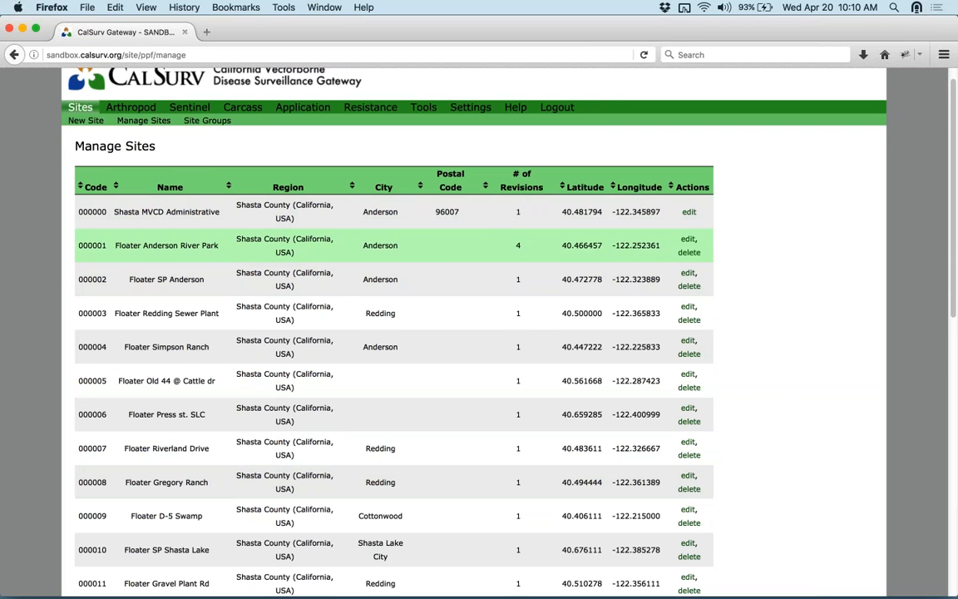
scroll(391, 333, "down", 10)
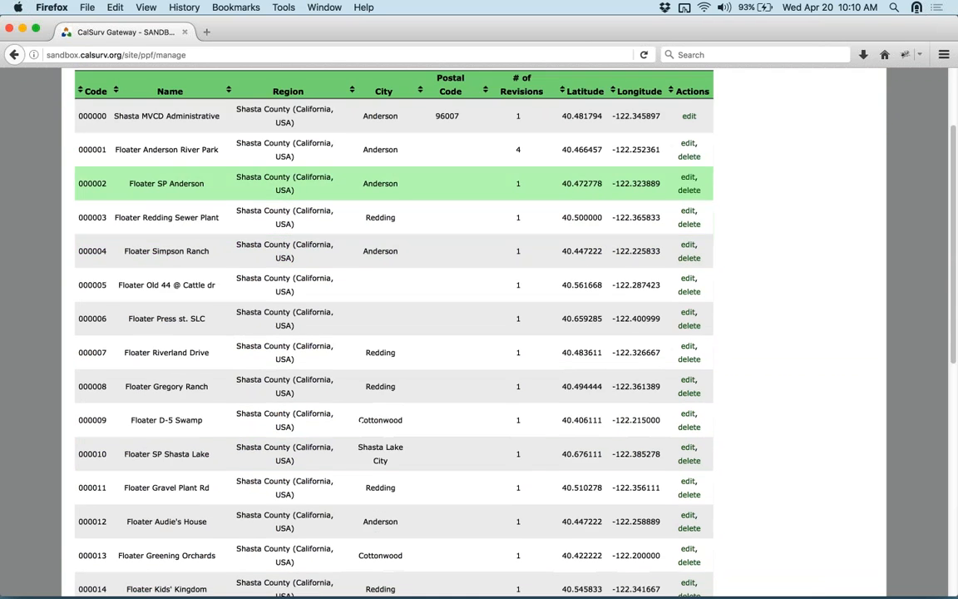
scroll(251, 264, "down", 1)
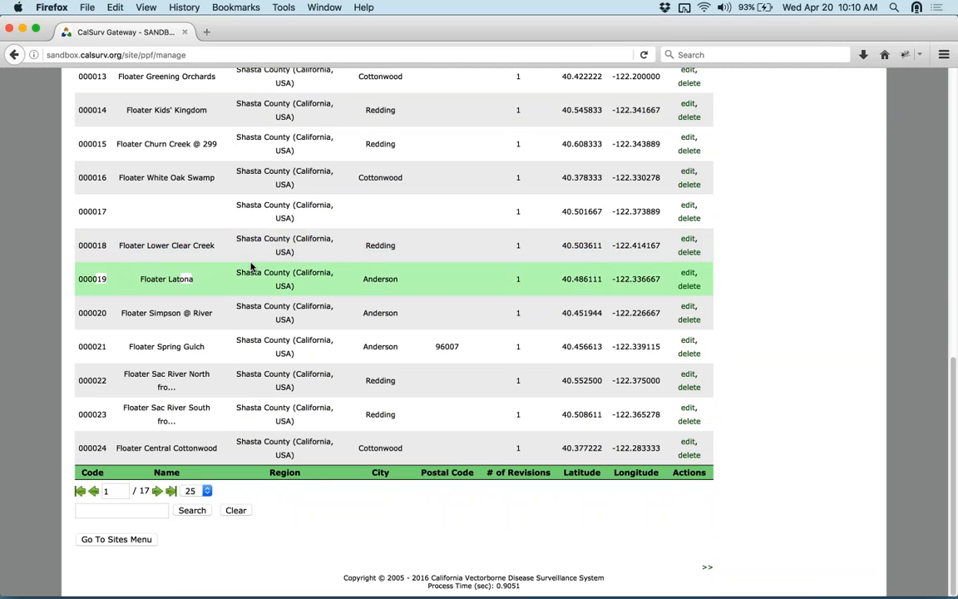
scroll(252, 267, "up", 11)
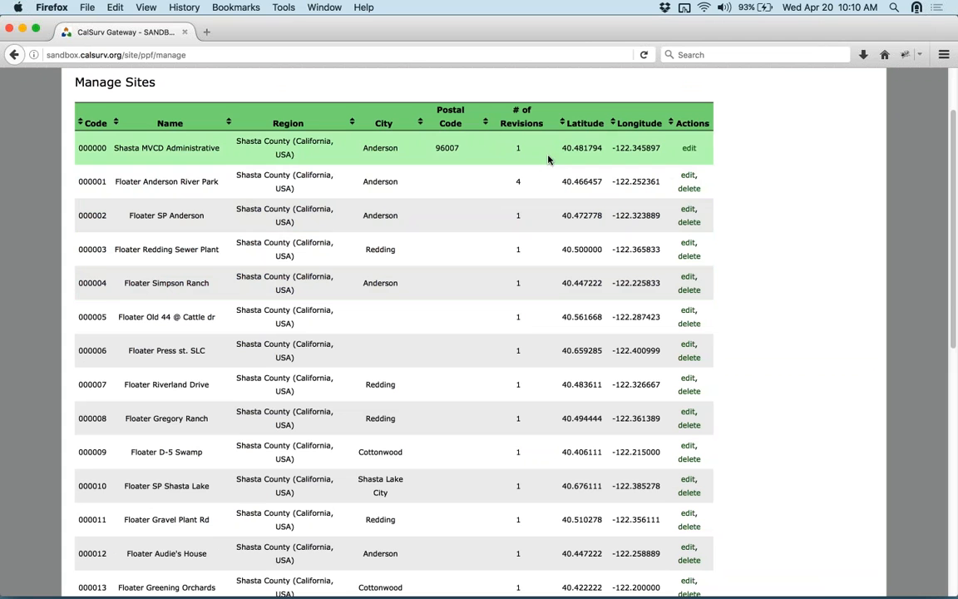
scroll(373, 109, "up", 1)
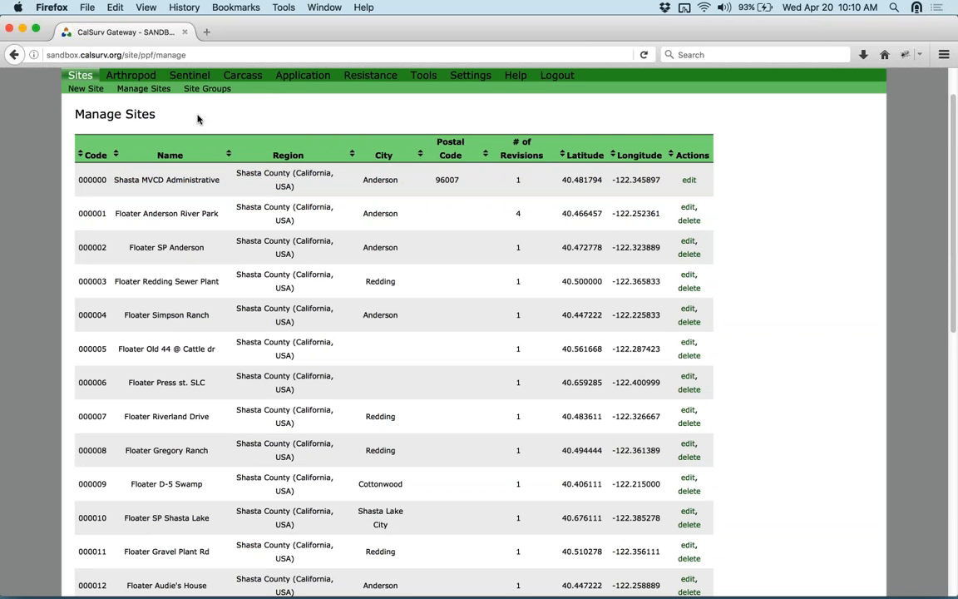
- Sort the sites table by Code in descending order
left_click(97, 157)
left_click(94, 158)
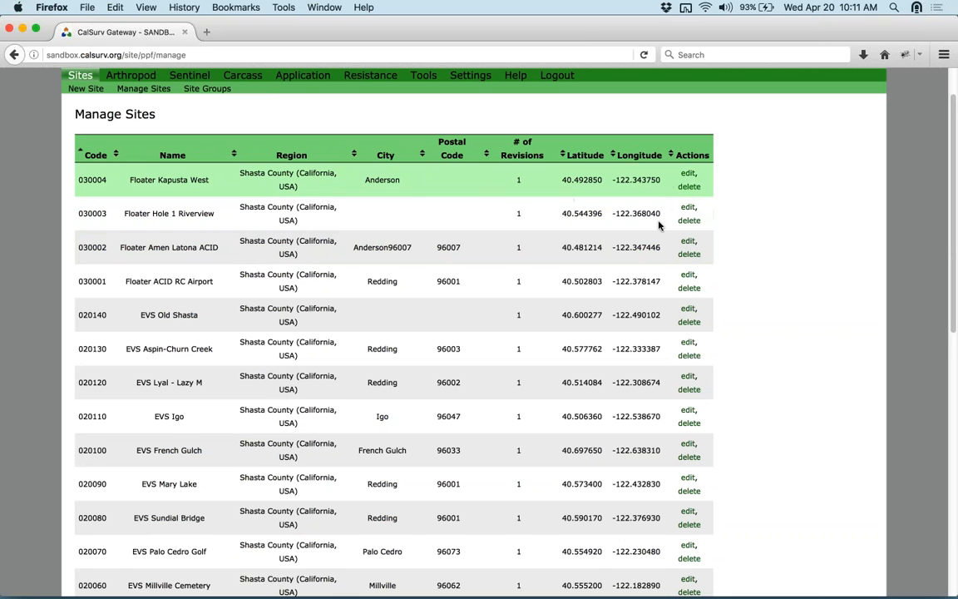
scroll(642, 263, "down", 10)
scroll(642, 263, "down", 2)
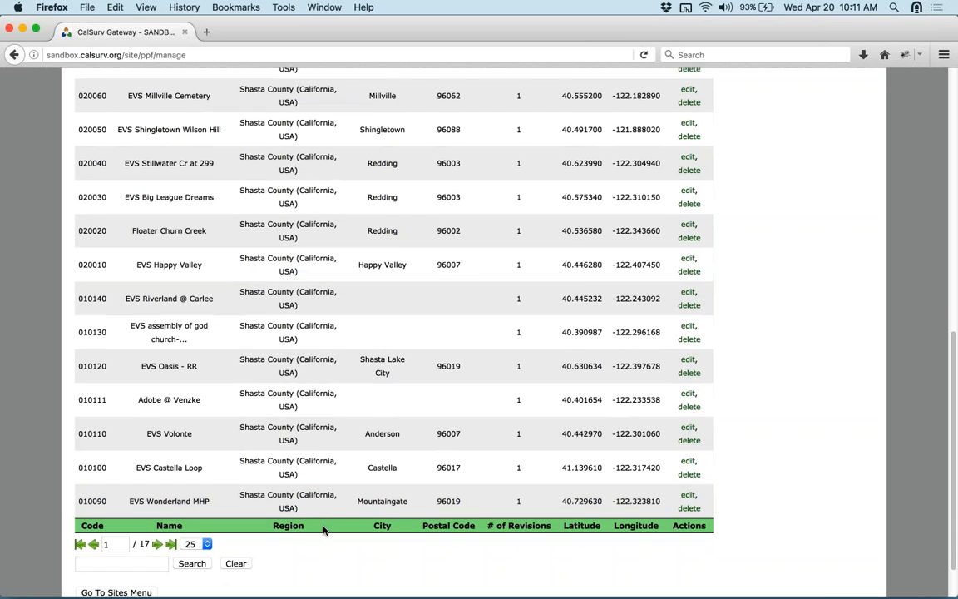
- Keep the sites table at 25 rows per page
left_click(150, 564)
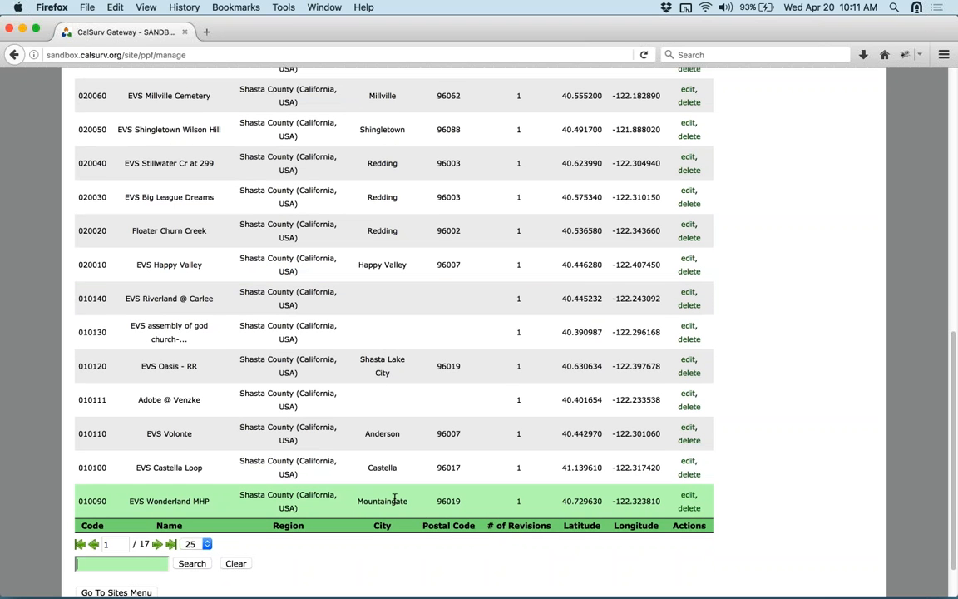
scroll(394, 465, "down", 2)
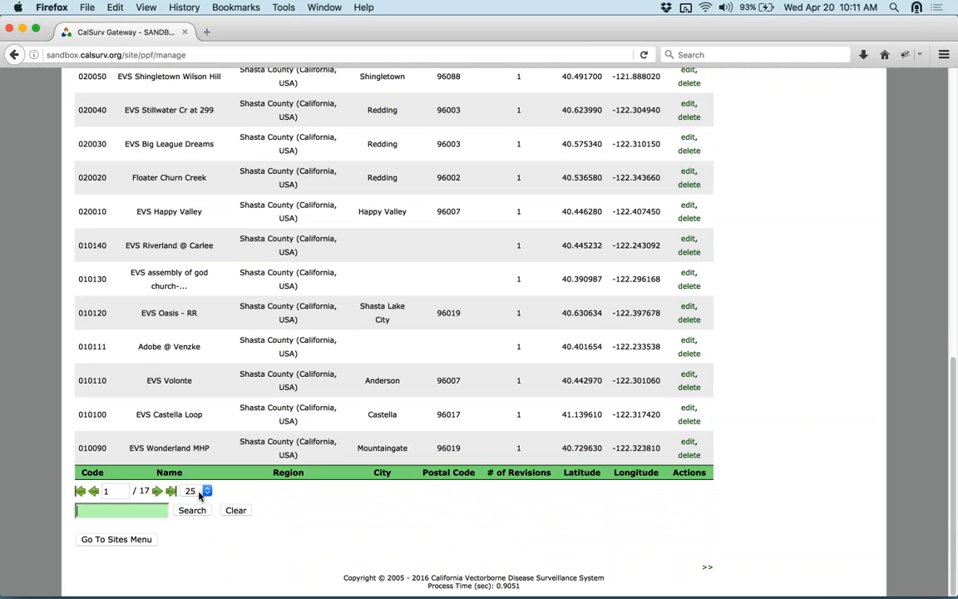
left_click(201, 494)
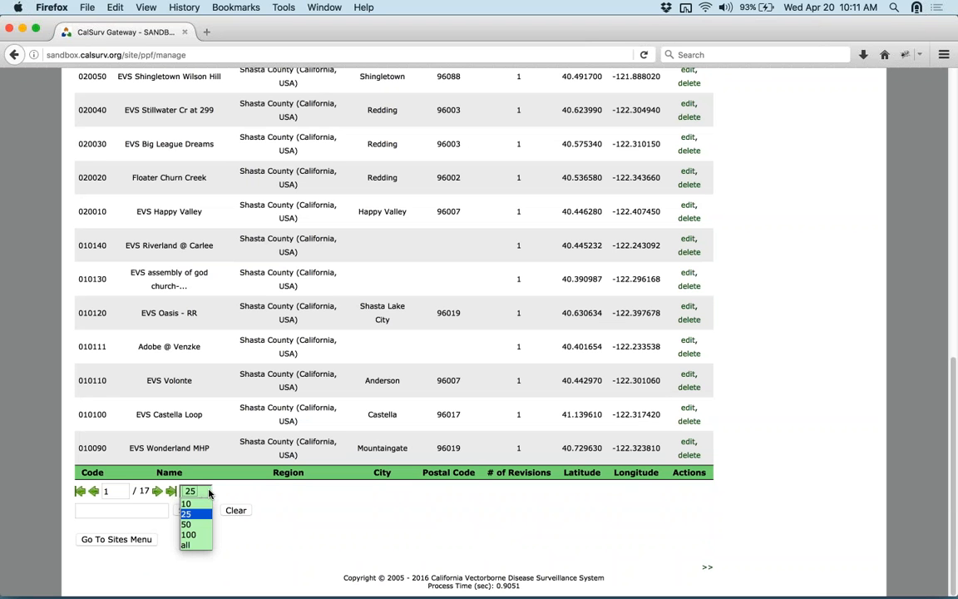
left_click(288, 493)
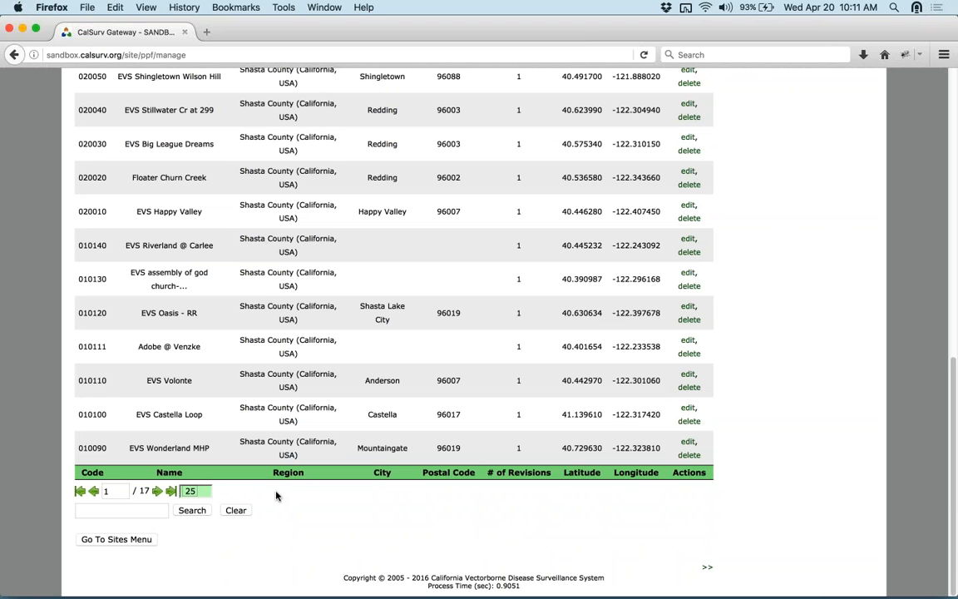
- Search the sites for 'castella', narrowing the list to 3 matches
left_click(113, 511)
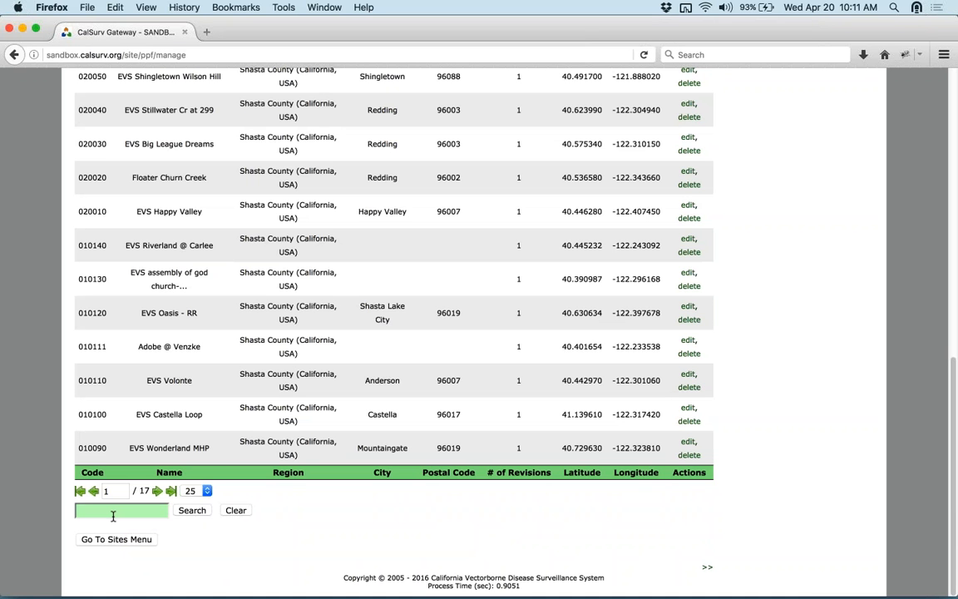
type("castella")
left_click(190, 511)
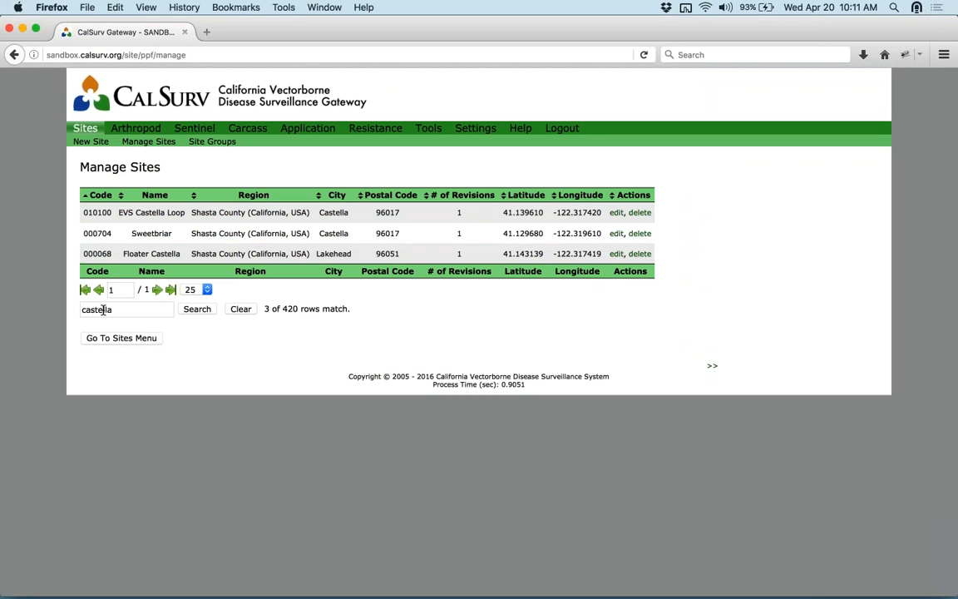
double_click(157, 308)
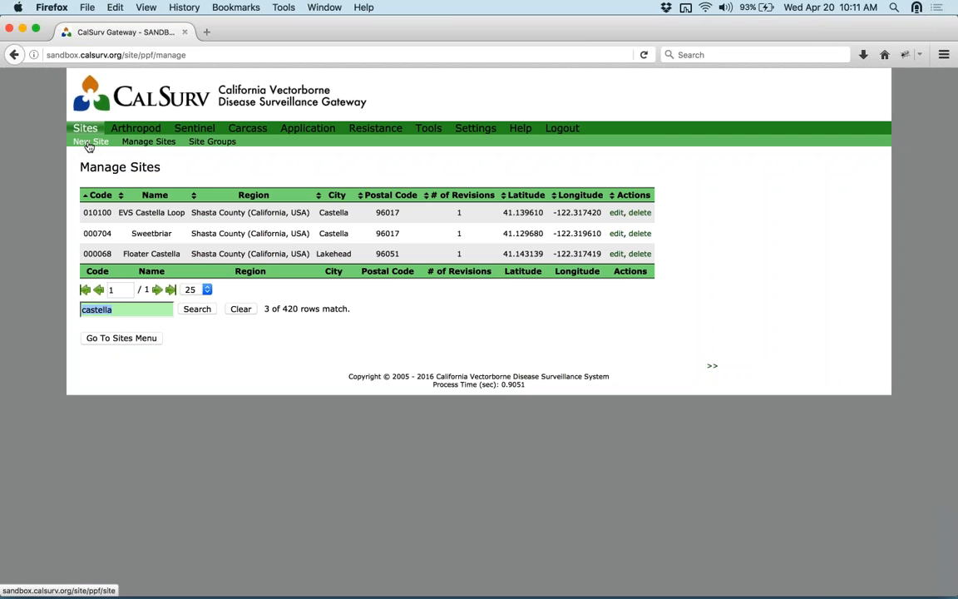
- Open the Site Addition form and enter site code 000001, which is rejected as taken
left_click(89, 141)
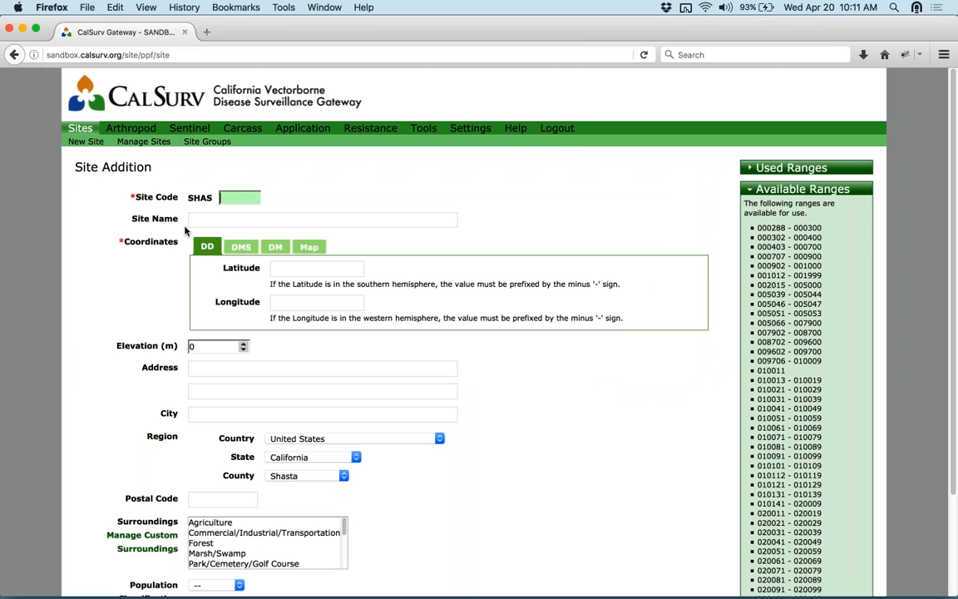
mouse_move(242, 200)
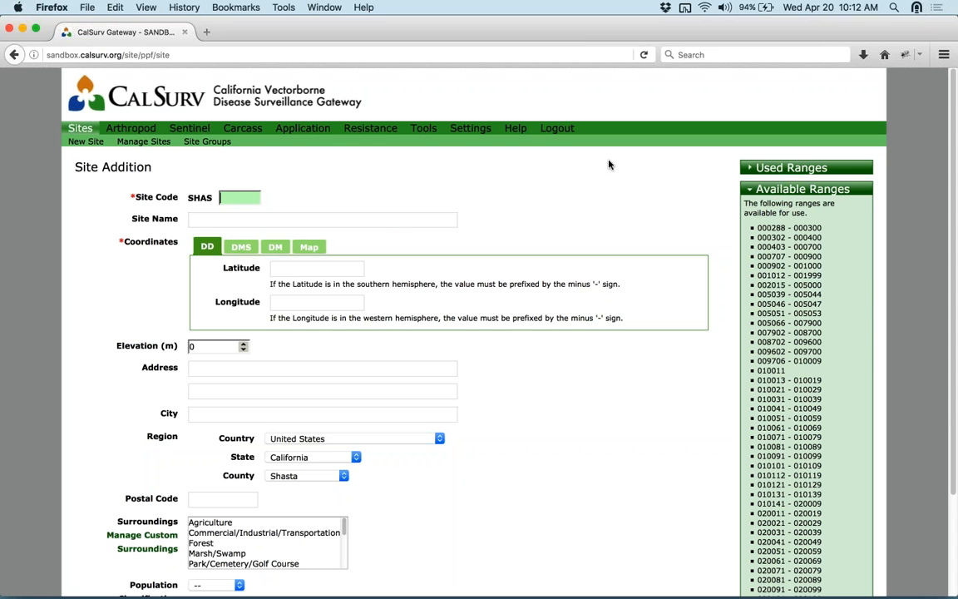
type("000001")
- Check the used and available code ranges, then change the site code to 090000
left_click(418, 221)
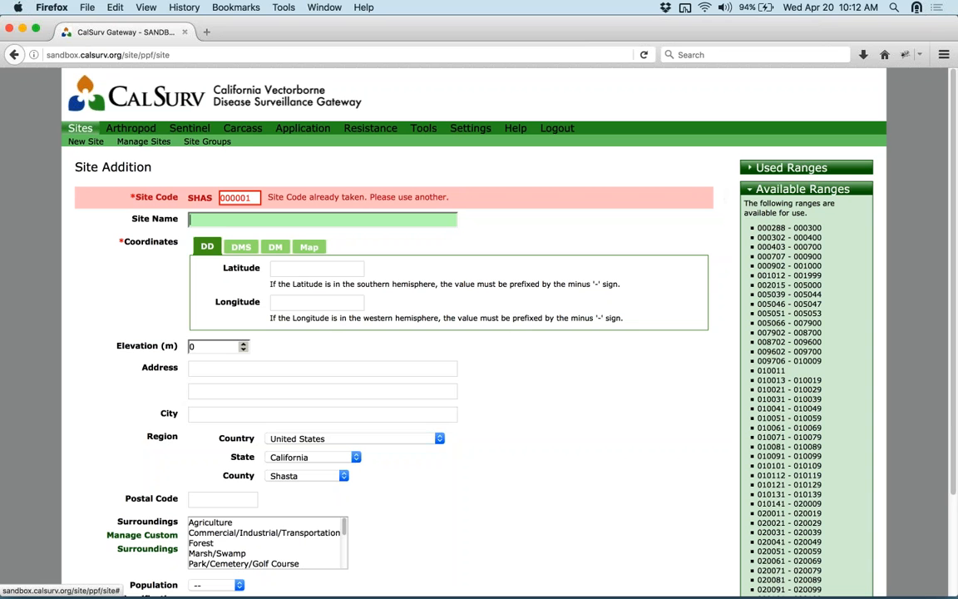
left_click(750, 170)
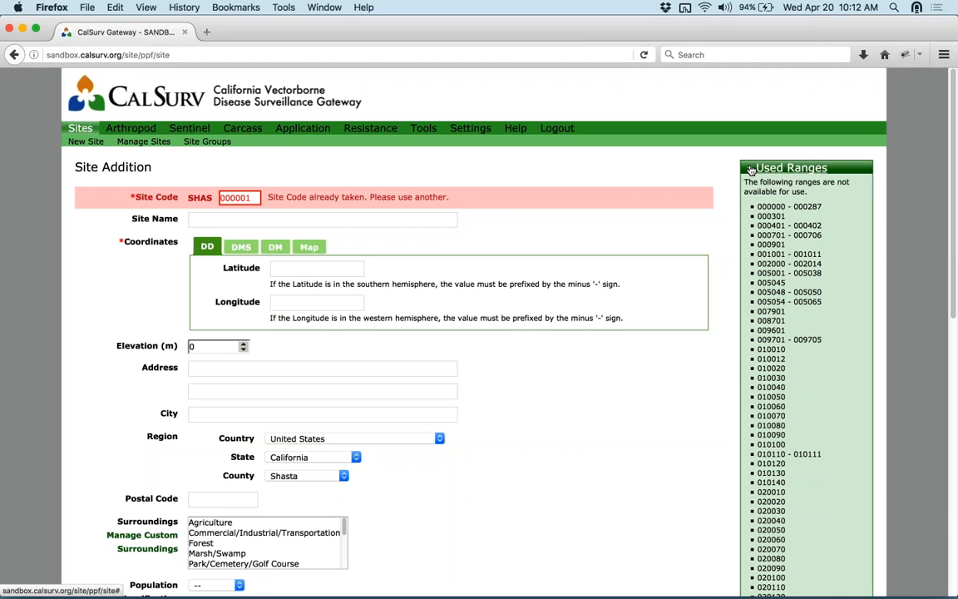
left_click(751, 169)
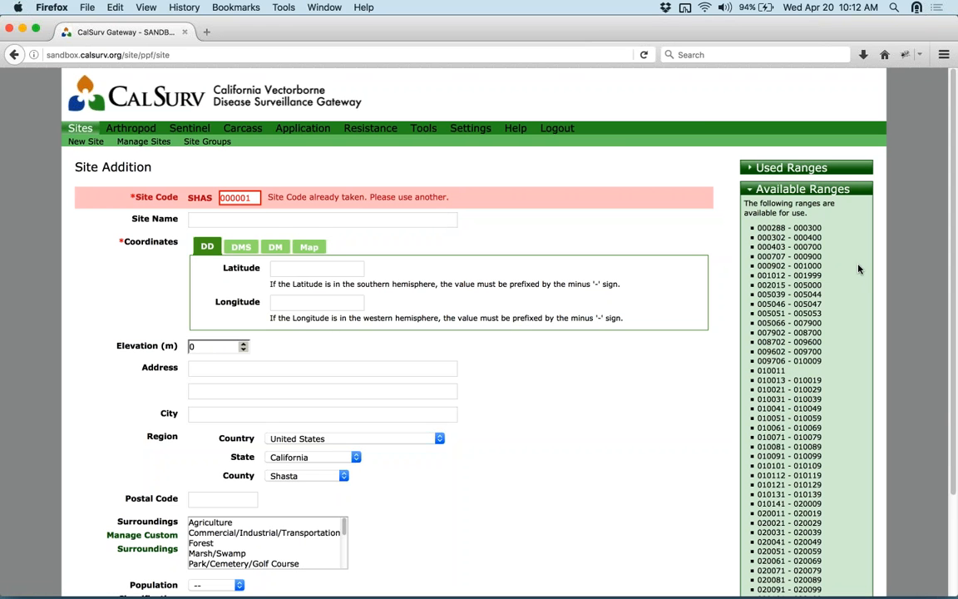
double_click(258, 197)
type("090000")
key("Tab")
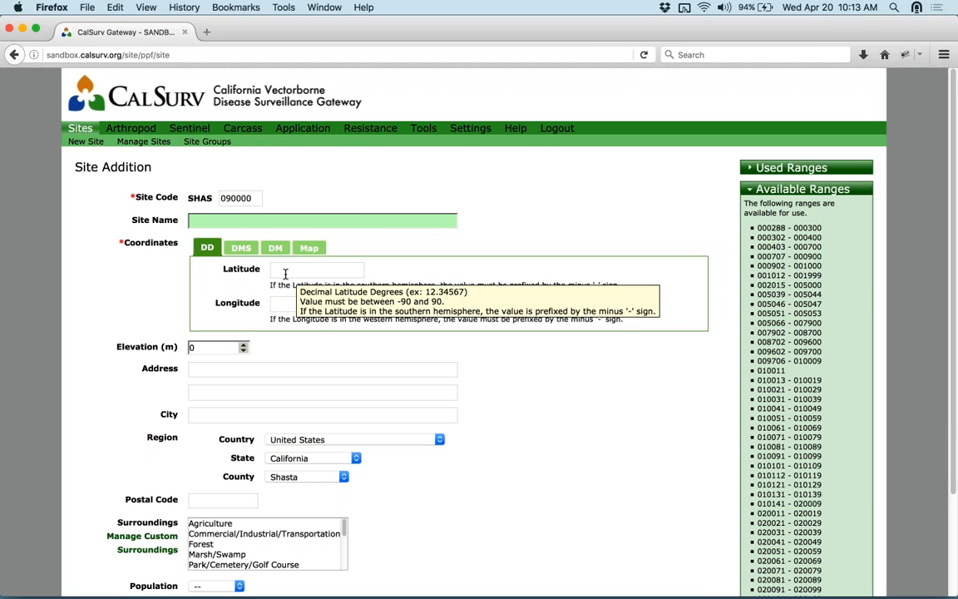
left_click(310, 249)
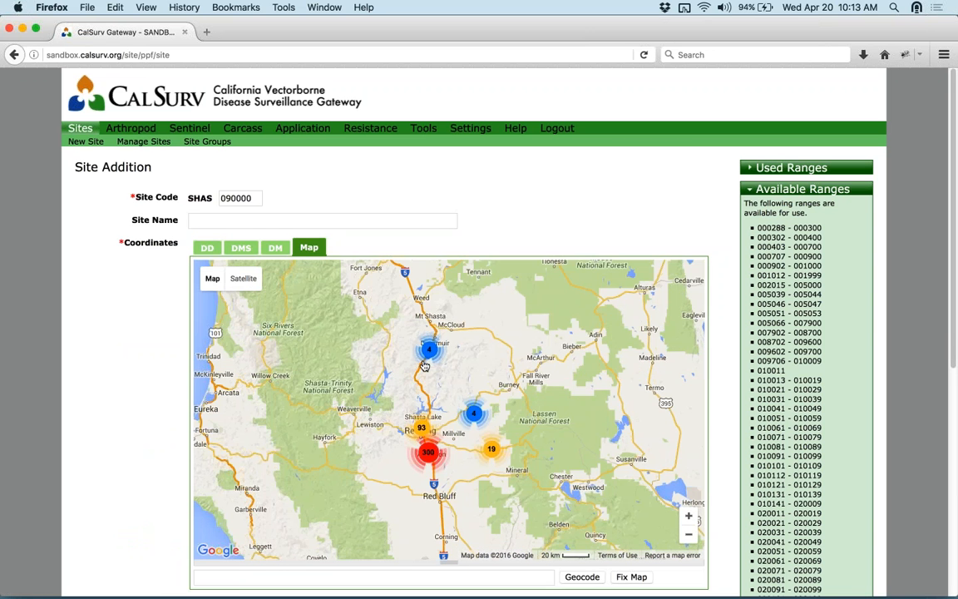
scroll(439, 407, "up", 4)
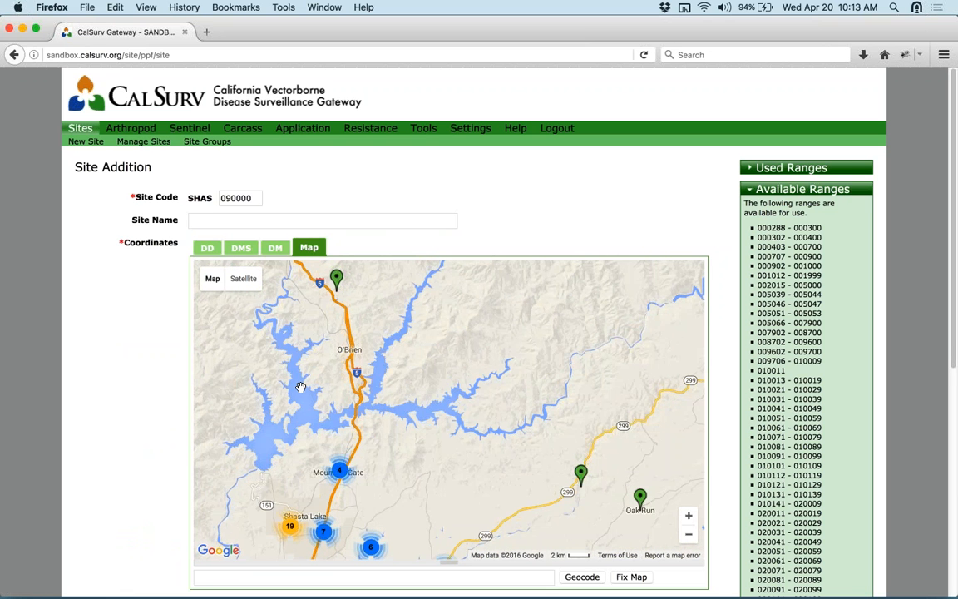
left_click(325, 356)
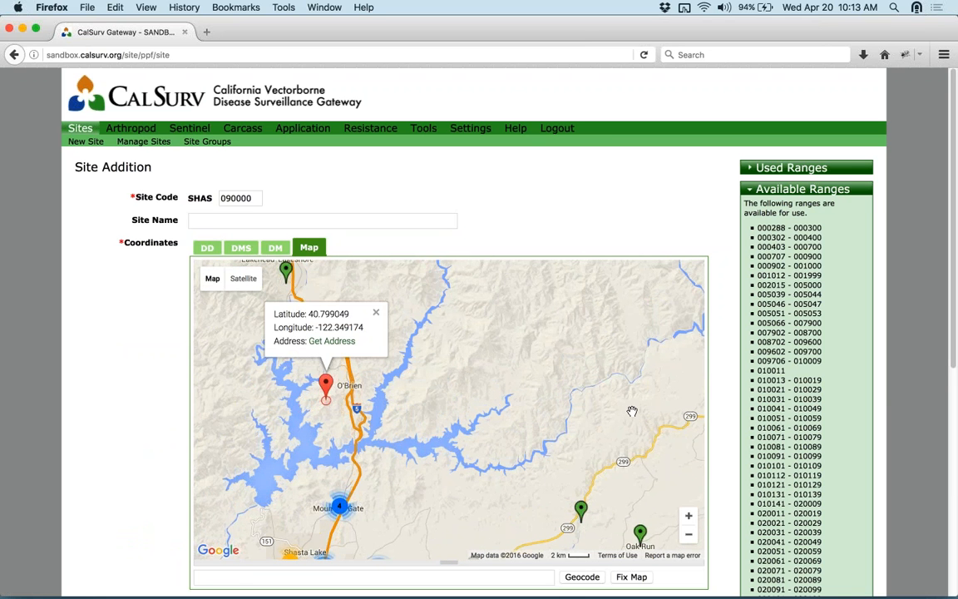
scroll(728, 310, "down", 2)
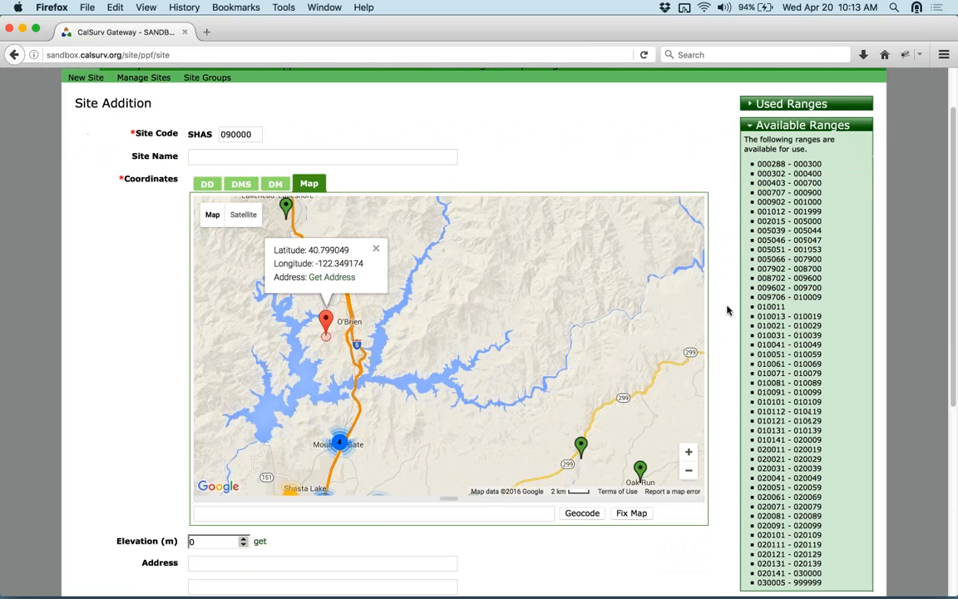
left_click(382, 514)
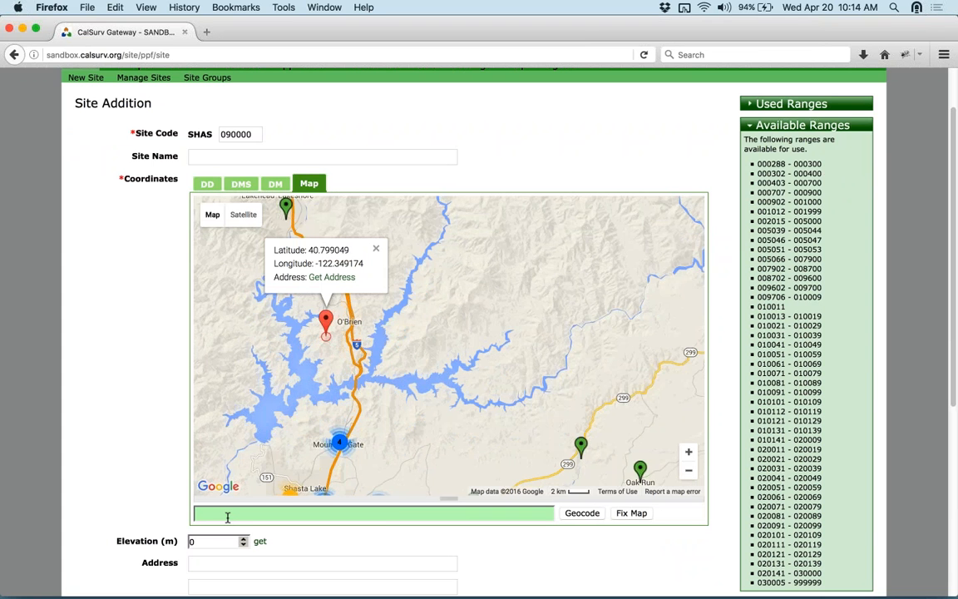
left_click(593, 515)
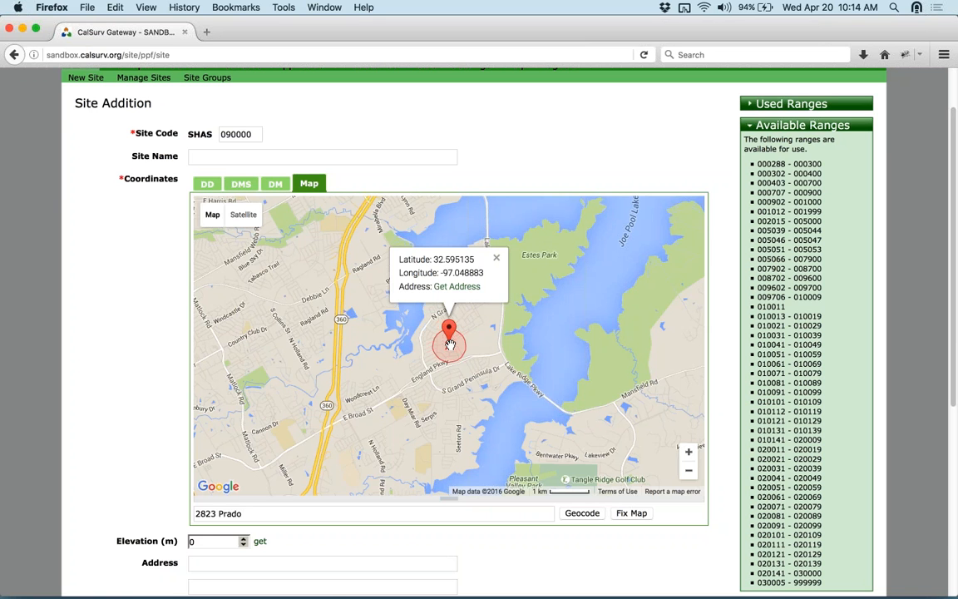
- Check the decimal coordinates, then pan the map and nudge the marker down-left
left_click(207, 184)
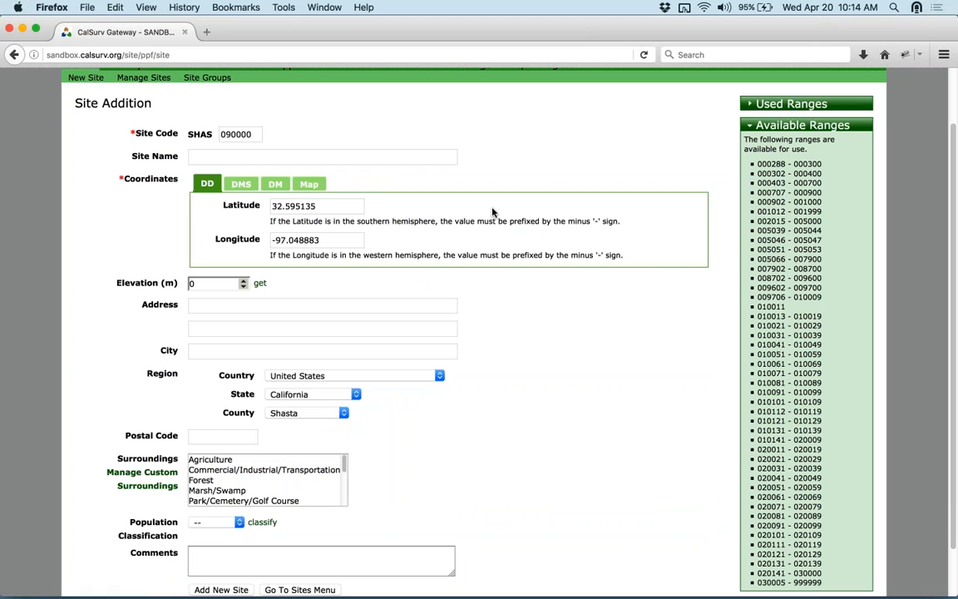
left_click(312, 182)
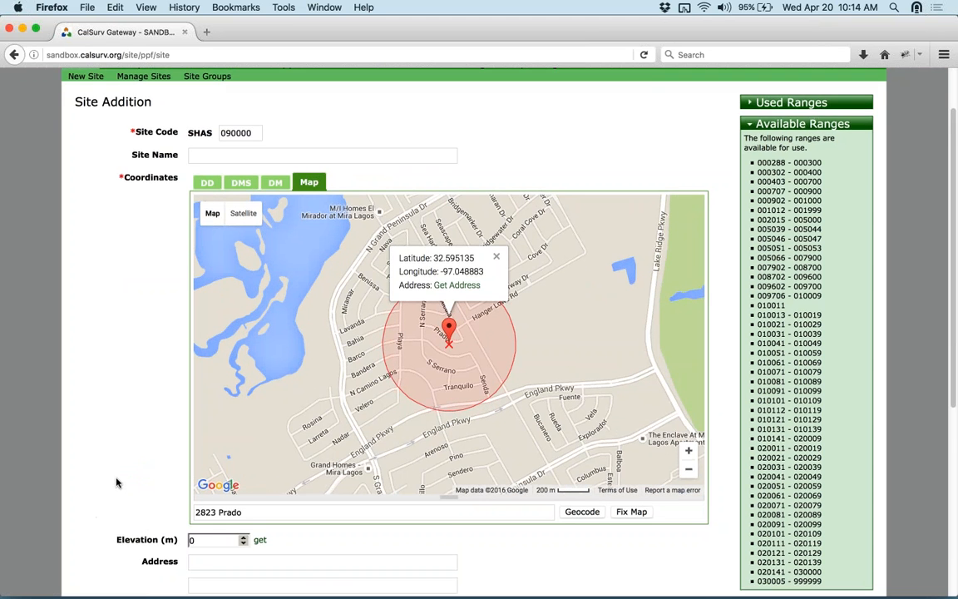
scroll(107, 432, "down", 2)
scroll(133, 490, "down", 4)
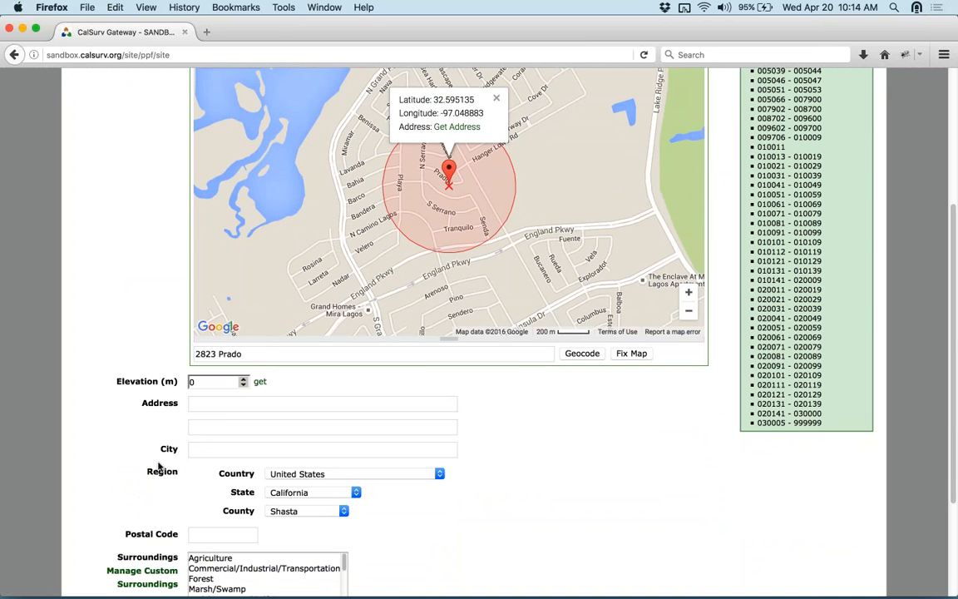
scroll(441, 195, "up", 2)
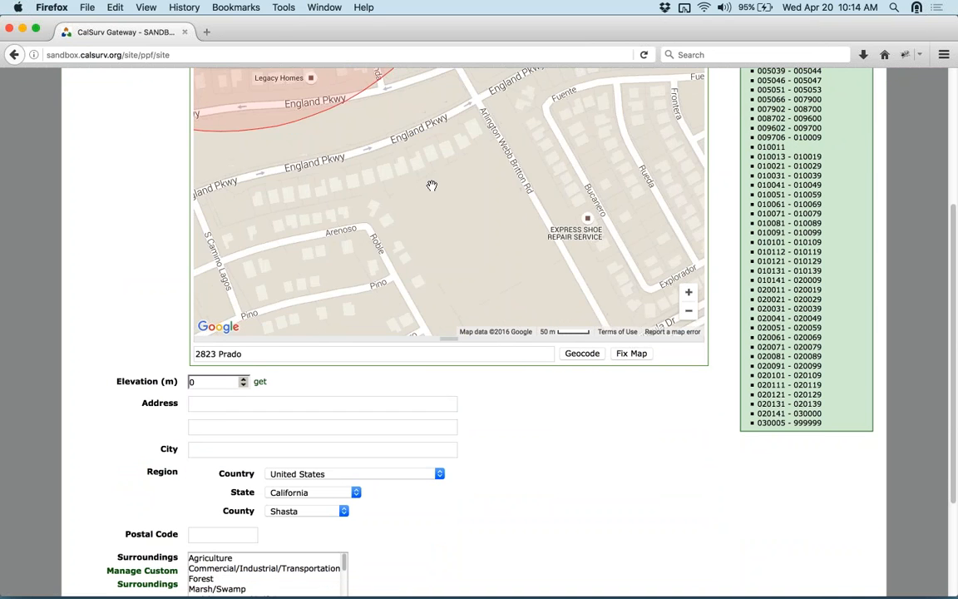
scroll(432, 186, "down", 1)
left_click_drag(248, 180, 293, 298)
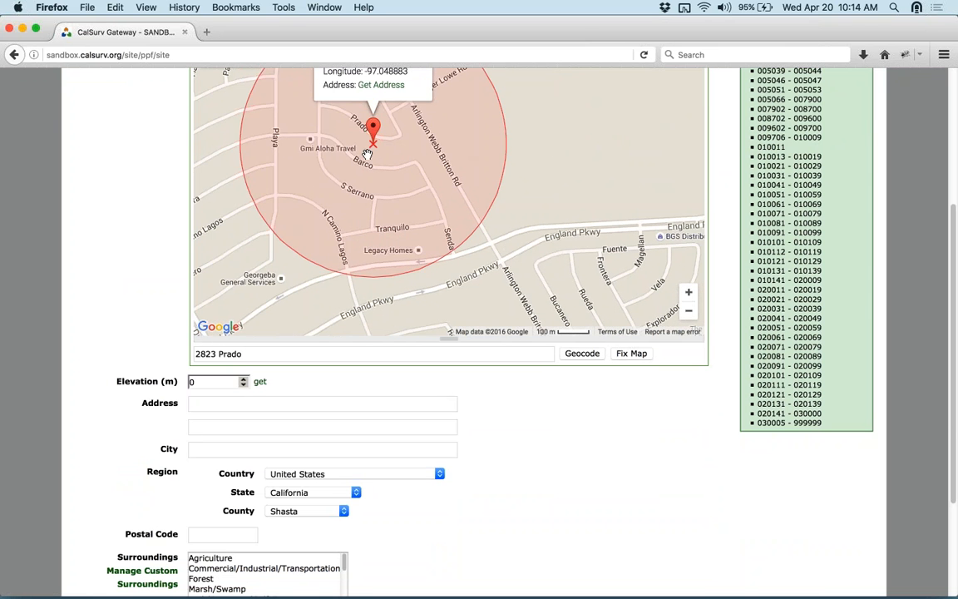
mouse_move(374, 128)
left_mouse_down()
mouse_move(321, 177)
mouse_move(531, 175)
left_mouse_up()
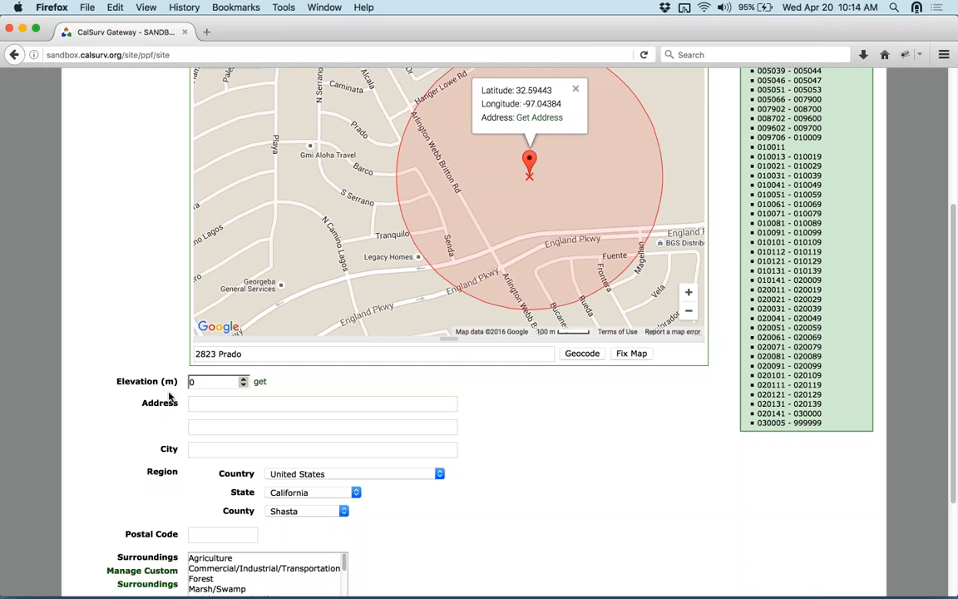
scroll(137, 366, "down", 5)
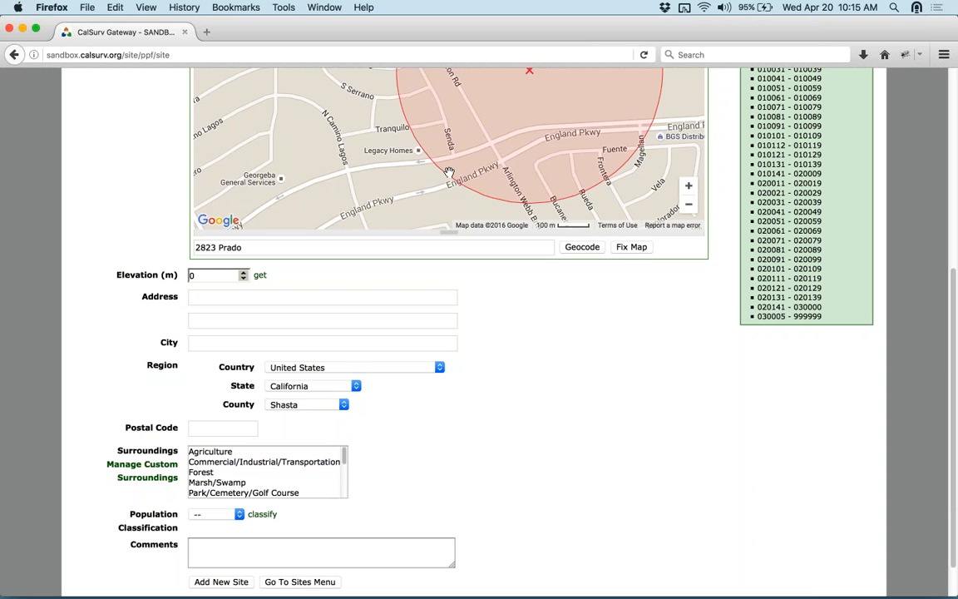
- Drag the marker near Tranquilo to latitude 32.592893, longitude -97.049226
left_click(261, 275)
scroll(664, 292, "up", 1)
left_click_drag(540, 98, 323, 174)
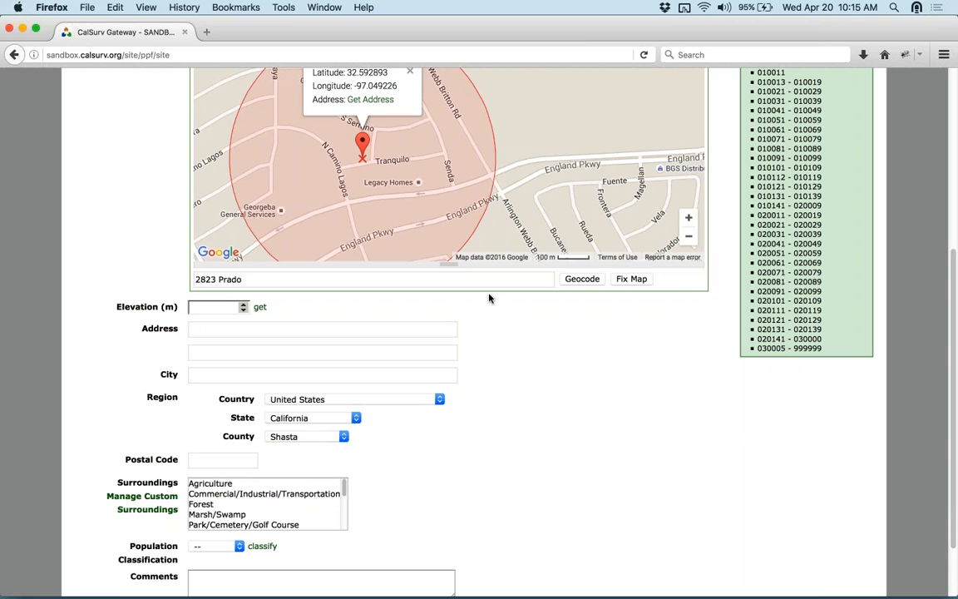
scroll(490, 300, "up", 3)
scroll(748, 403, "up", 1)
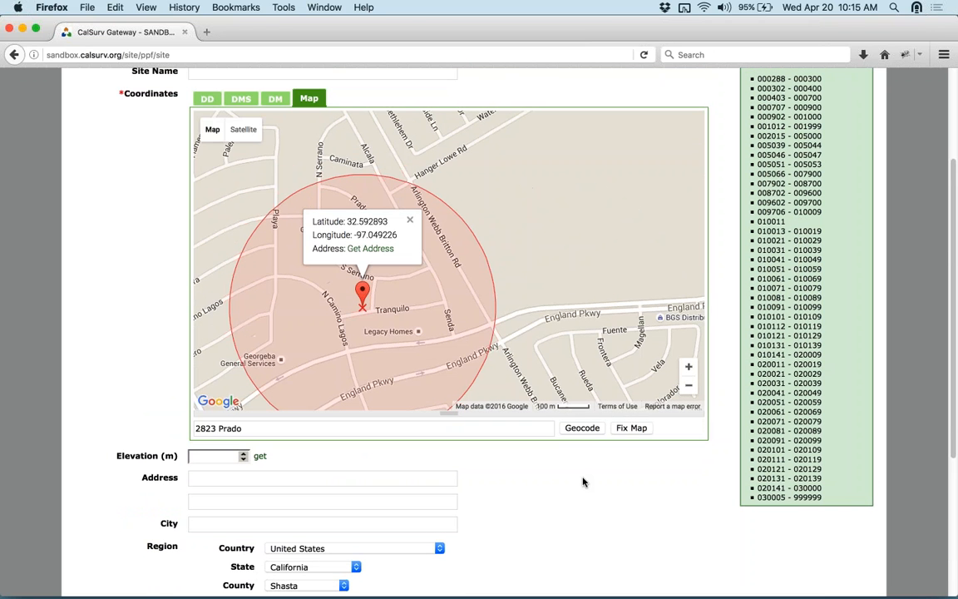
left_click(313, 471)
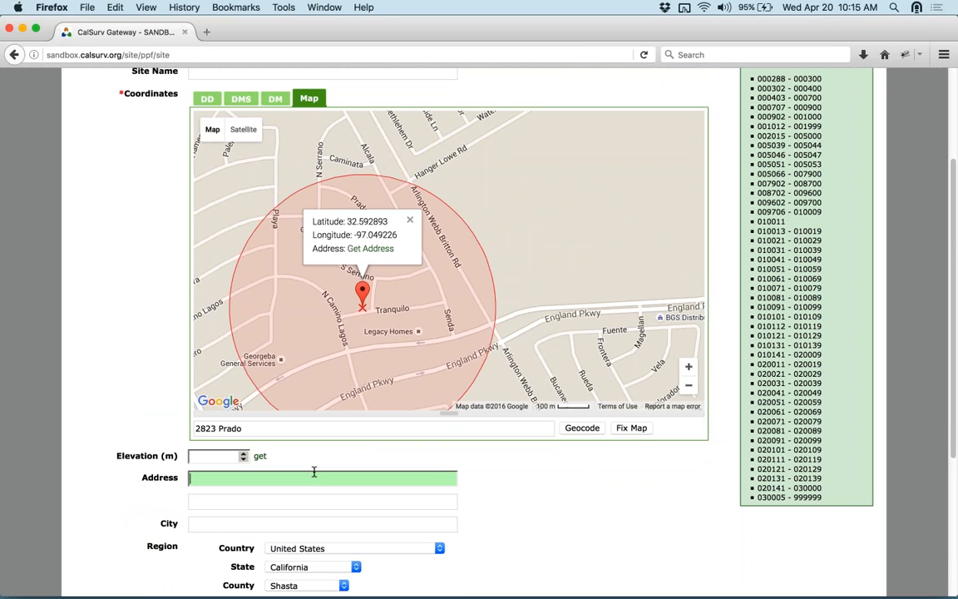
scroll(317, 476, "down", 1)
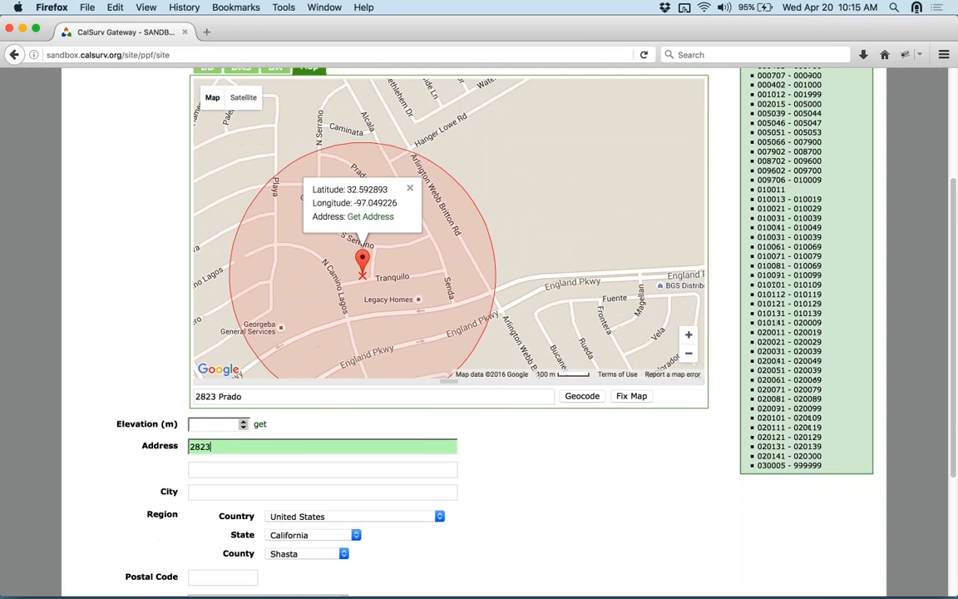
scroll(300, 470, "down", 1)
- Set the city to Redding using the suggested entry
left_click(287, 462)
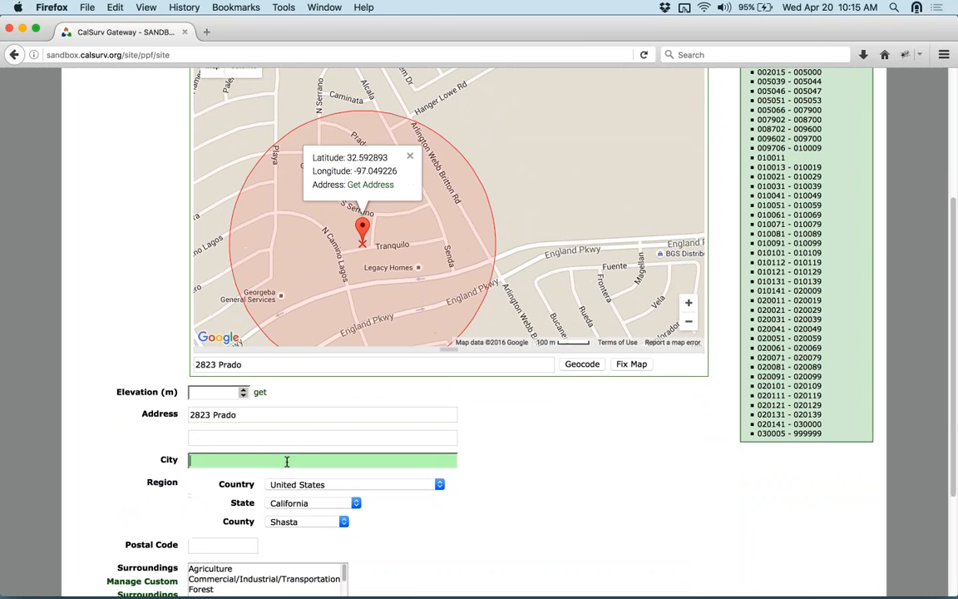
type("Dav")
key("BackSpace")
key("BackSpace")
key("BackSpace")
type("Shast")
key("BackSpace")
key("BackSpace")
key("BackSpace")
key("BackSpace")
key("BackSpace")
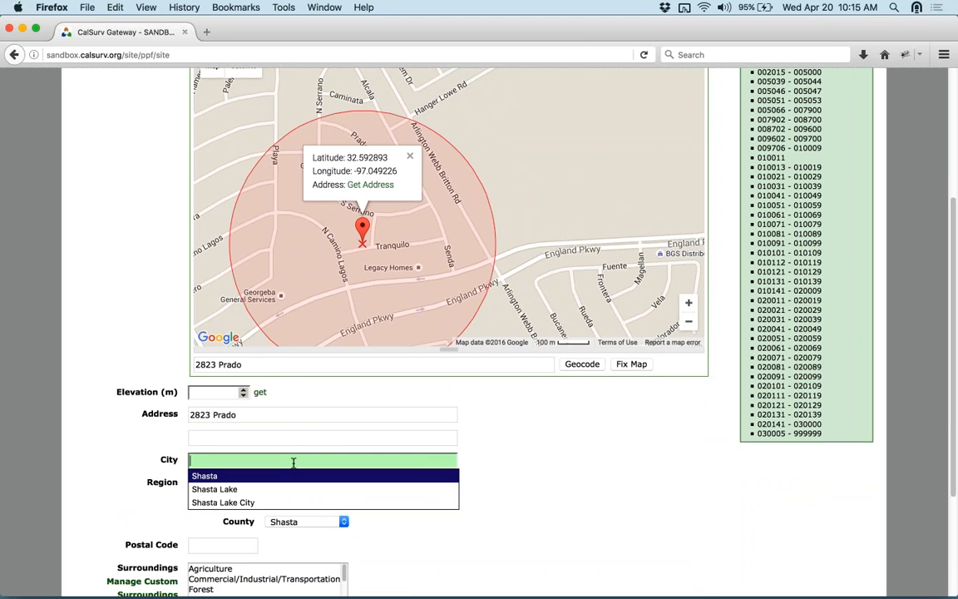
type("Redding")
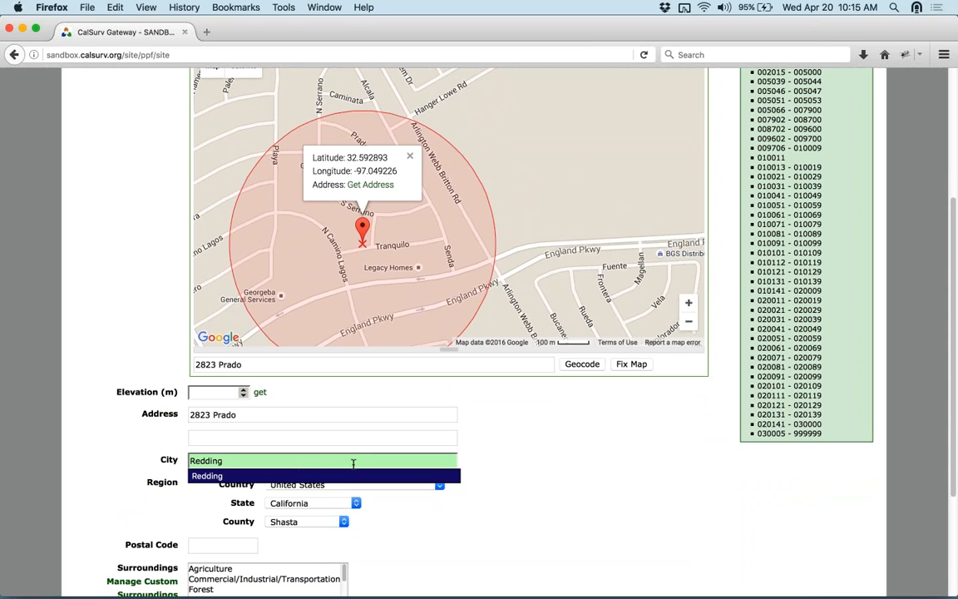
left_click(347, 476)
left_click(601, 442)
scroll(607, 449, "down", 2)
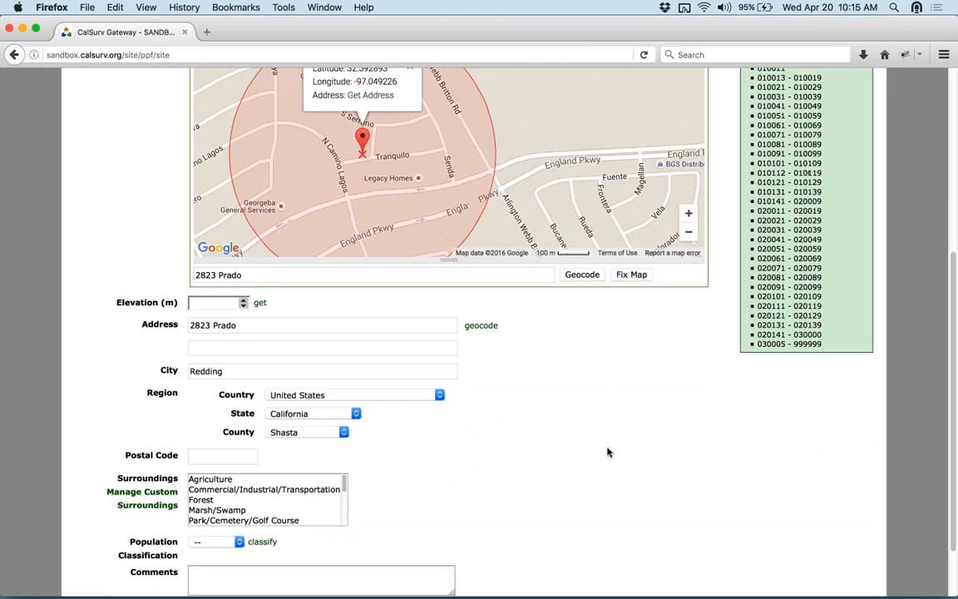
scroll(608, 452, "down", 2)
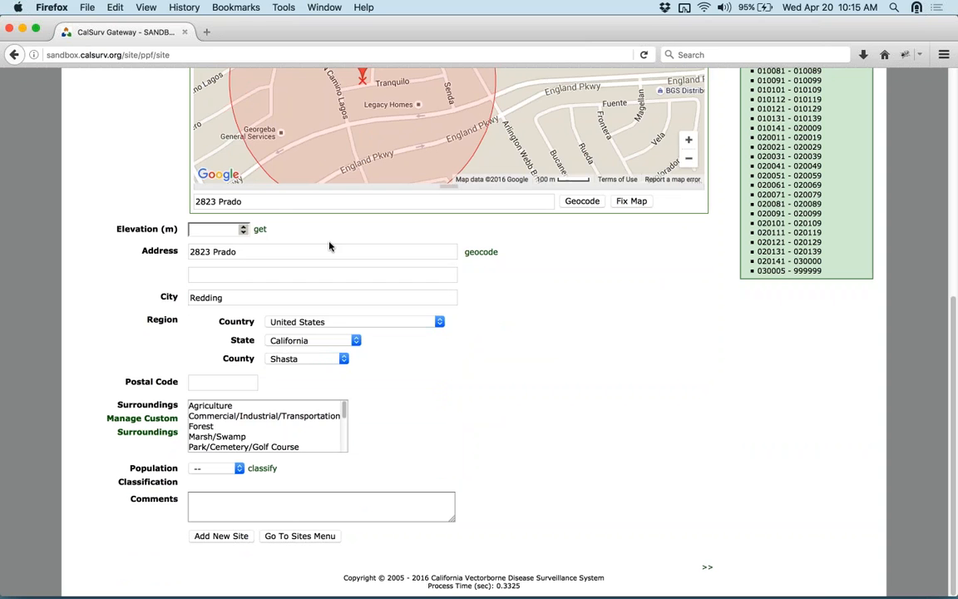
left_click(481, 251)
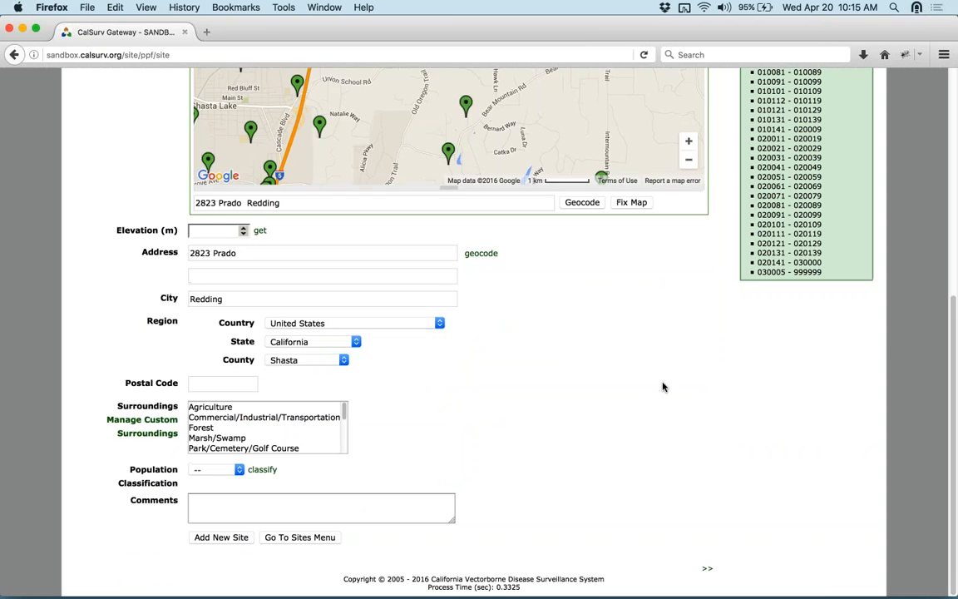
scroll(584, 173, "up", 3)
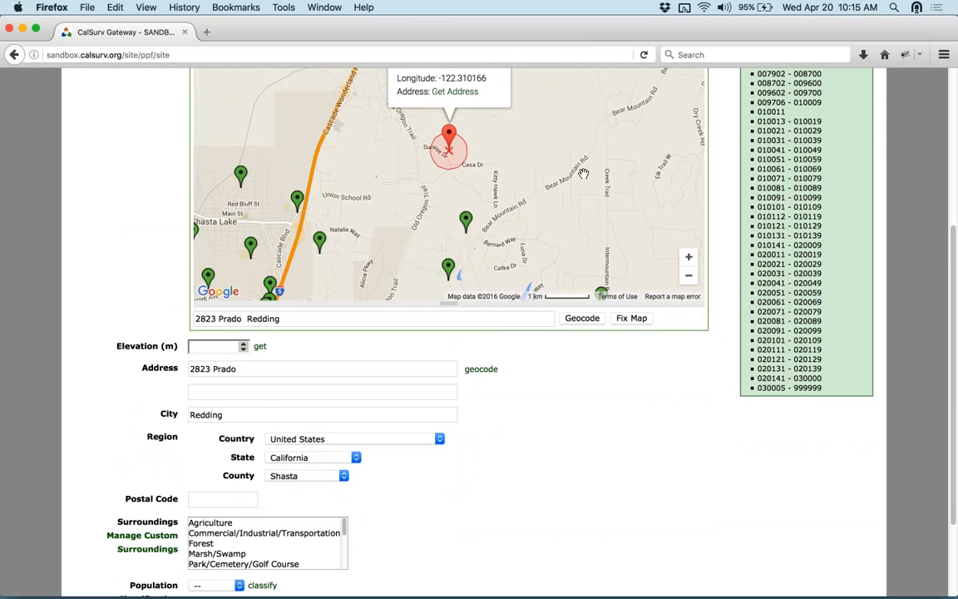
scroll(605, 400, "down", 3)
- Leave the Postal Code field blank
left_click(225, 426)
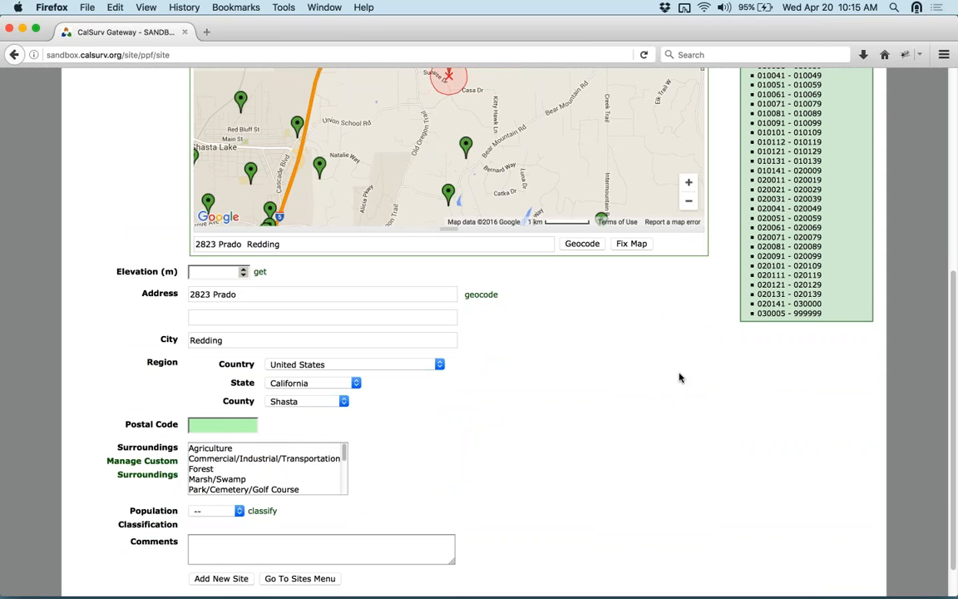
scroll(679, 368, "up", 3)
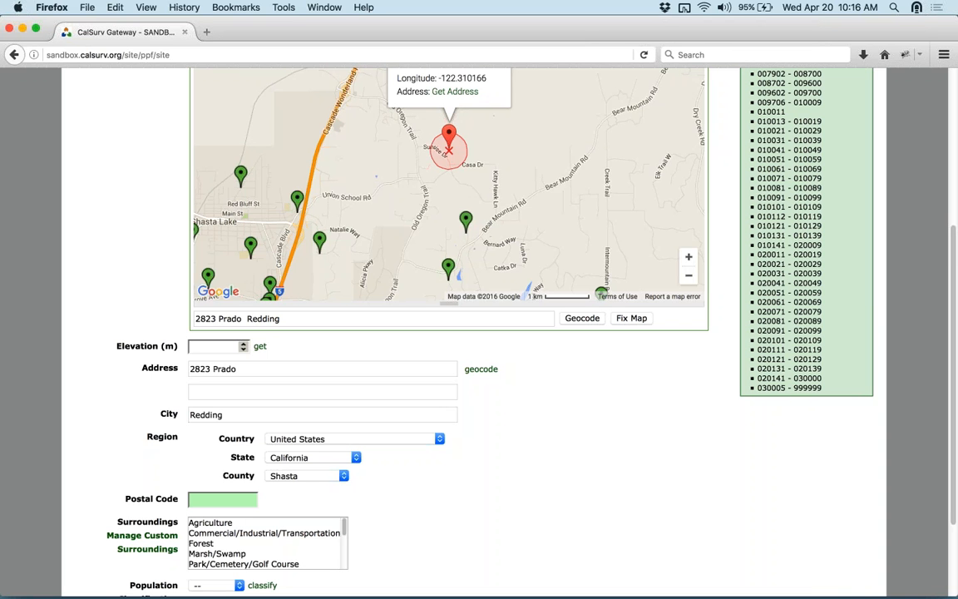
left_click(624, 462)
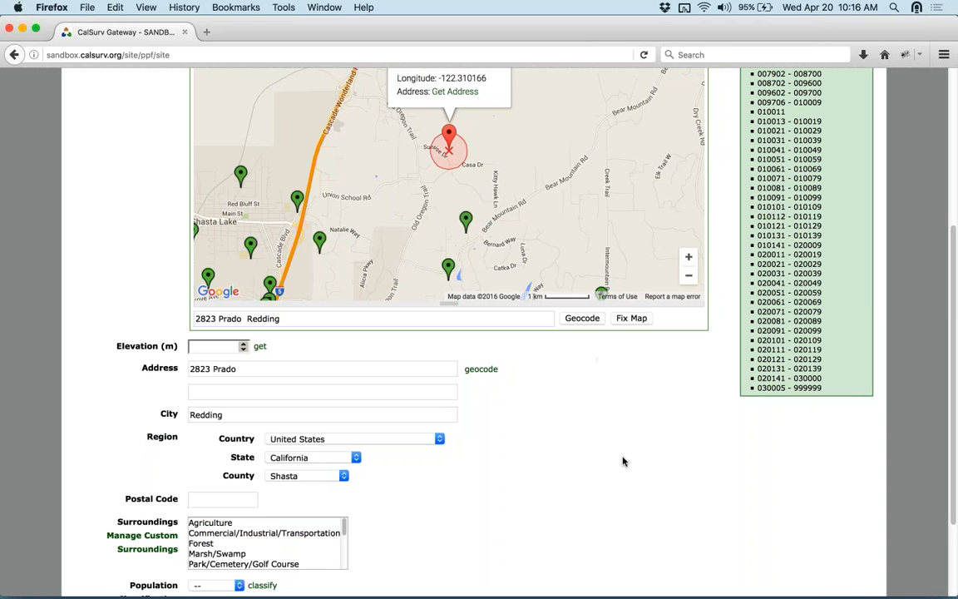
scroll(624, 461, "down", 3)
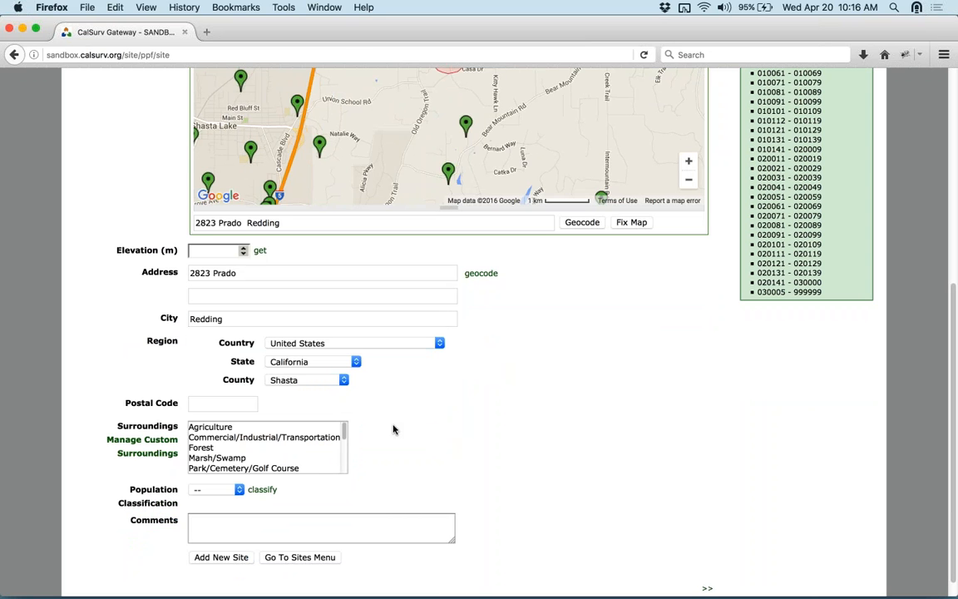
left_click(345, 432)
left_click_drag(346, 432, 346, 437)
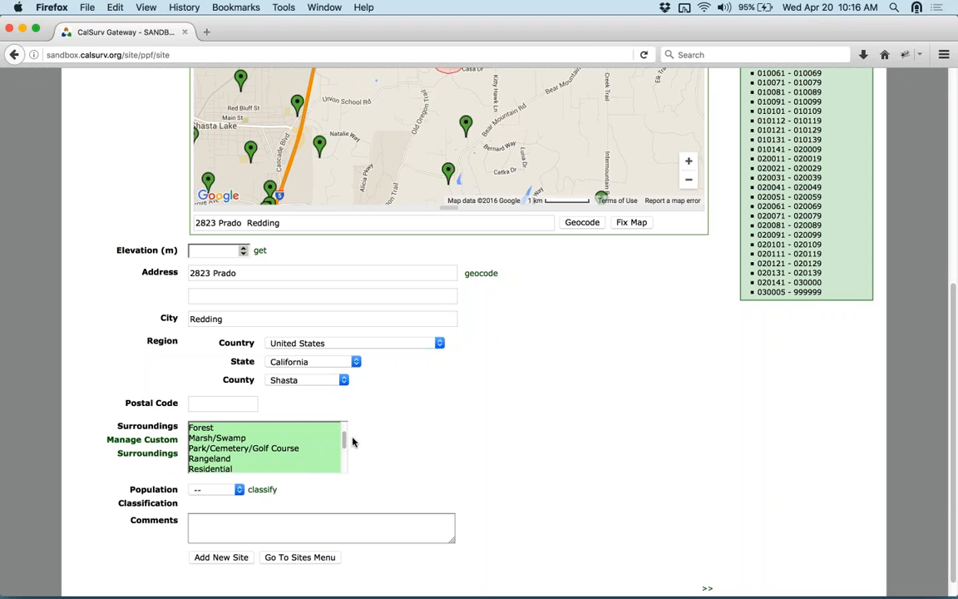
left_click(438, 425)
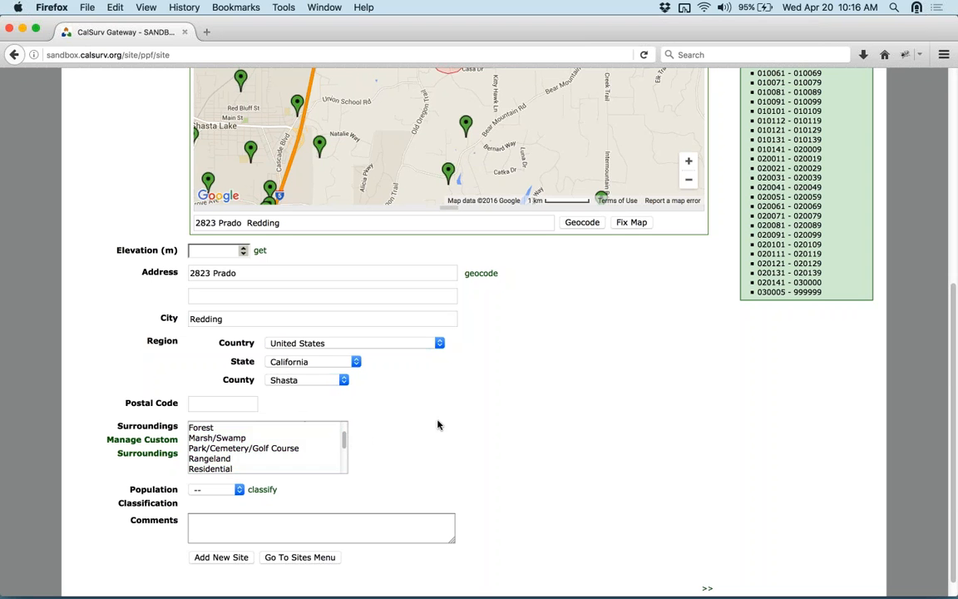
scroll(438, 425, "down", 1)
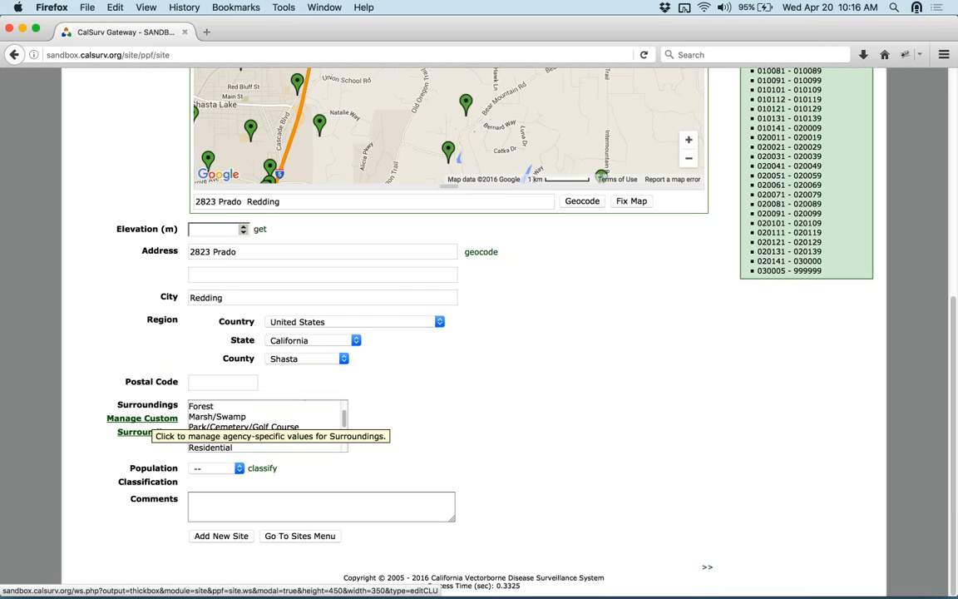
left_click(142, 419)
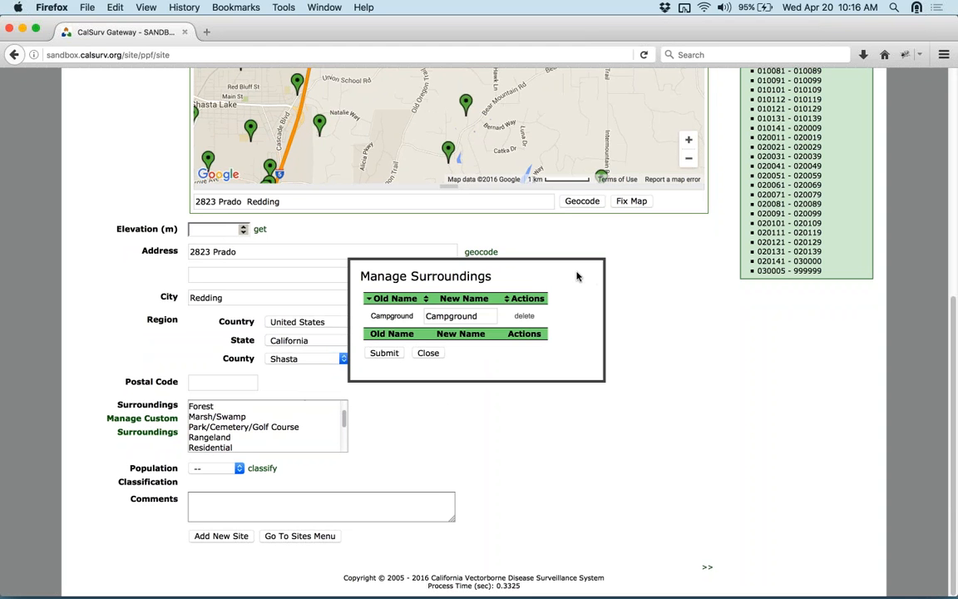
left_click(428, 354)
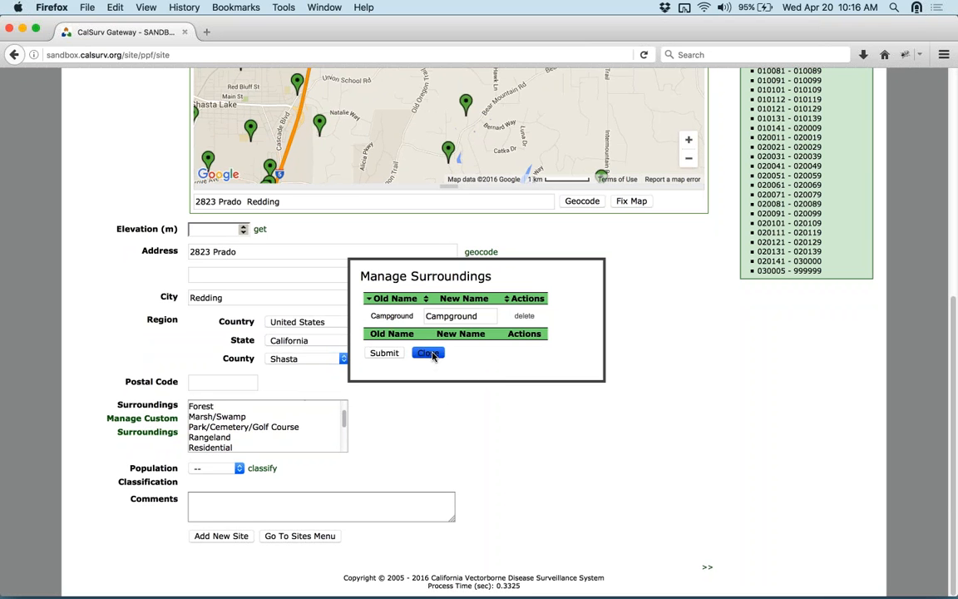
left_click(218, 469)
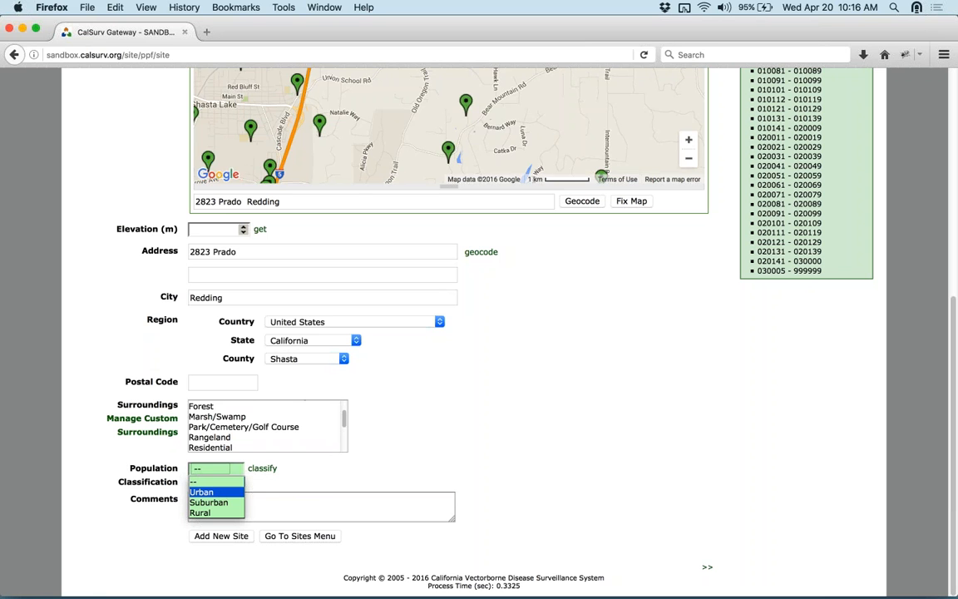
left_click(293, 475)
left_click(263, 469)
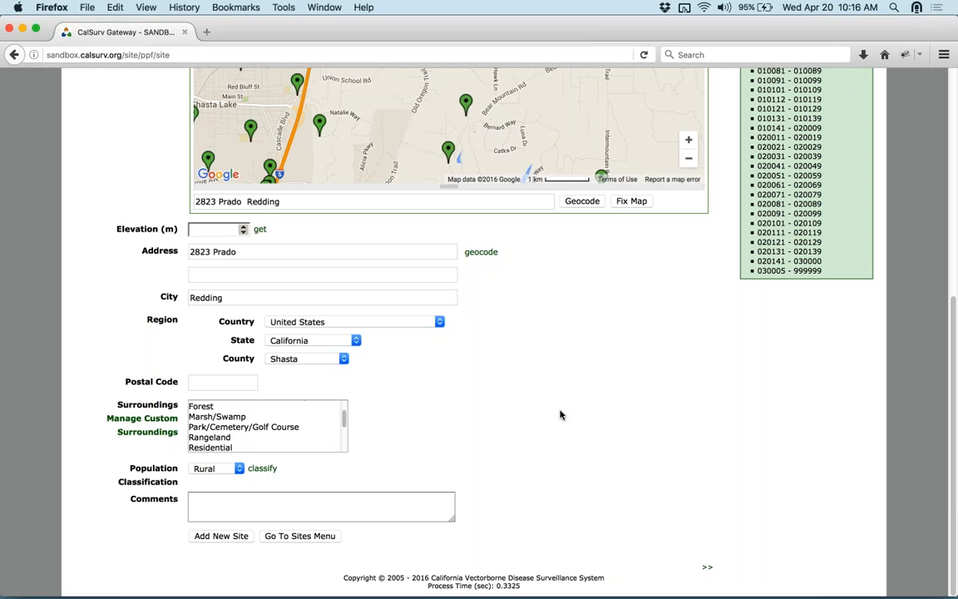
scroll(630, 392, "up", 3)
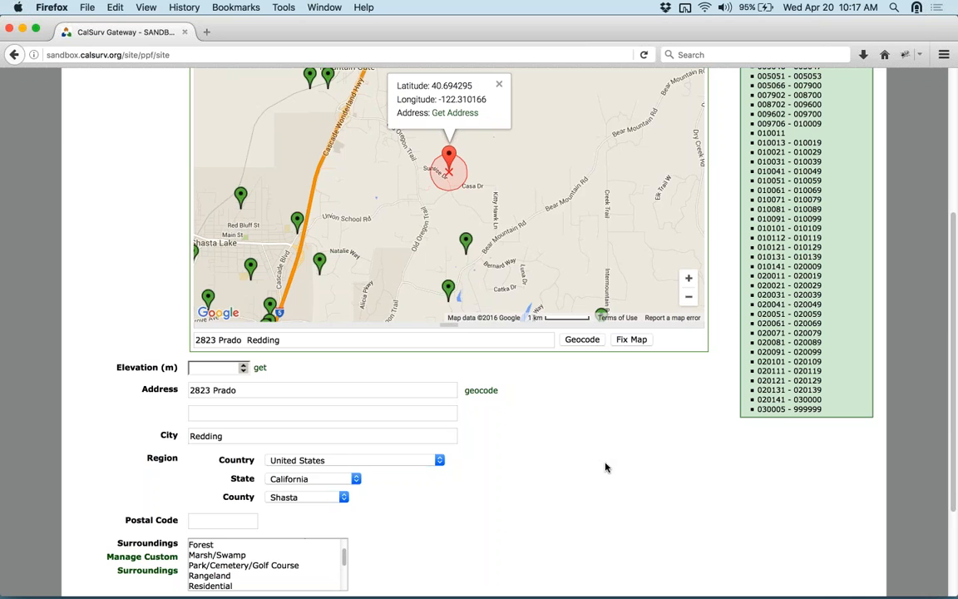
- Review the decimal lat/long, then leave the unsaved site for the Manage Sites list
scroll(253, 222, "up", 4)
scroll(253, 222, "up", 2)
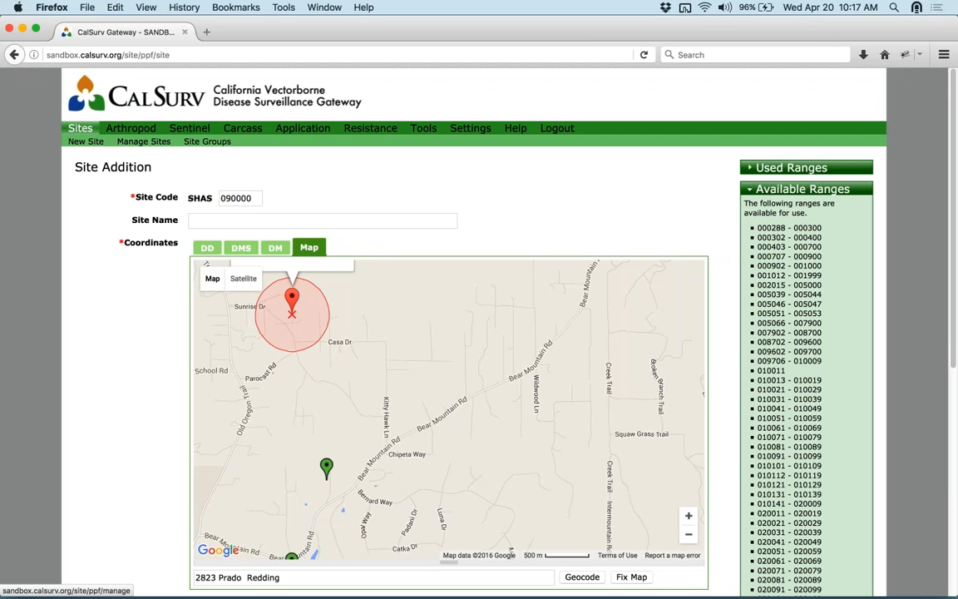
left_click(212, 247)
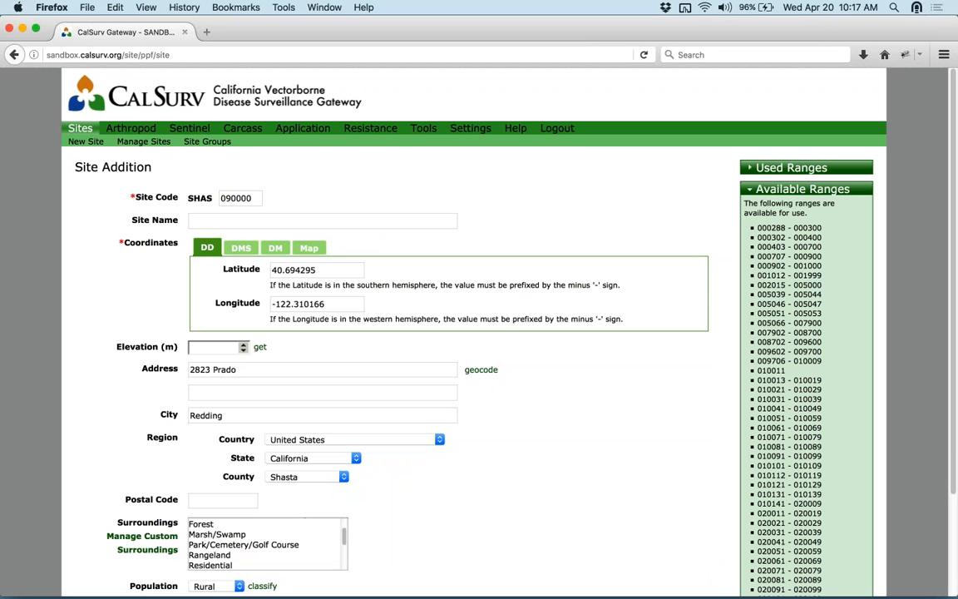
left_click(309, 248)
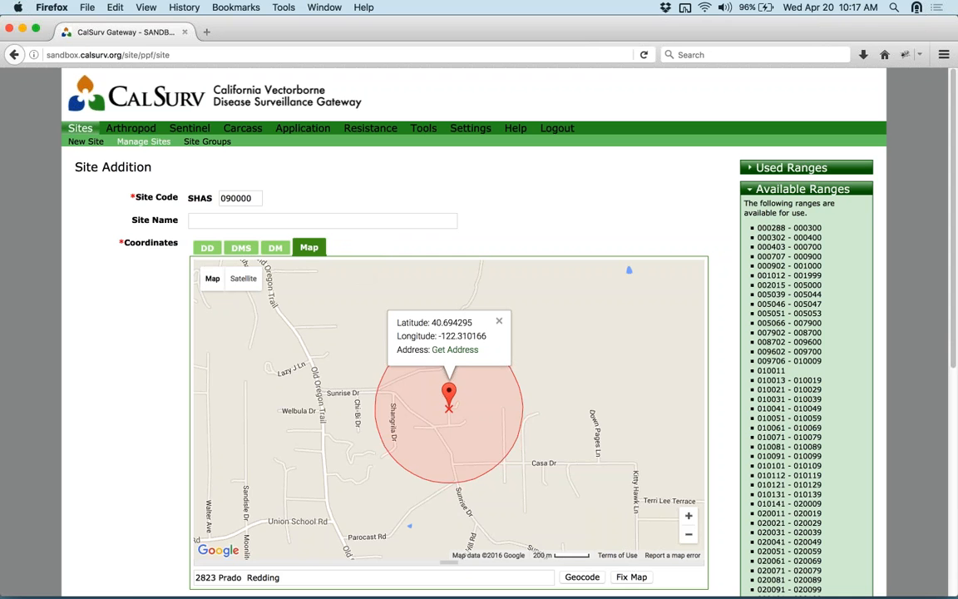
left_click(143, 141)
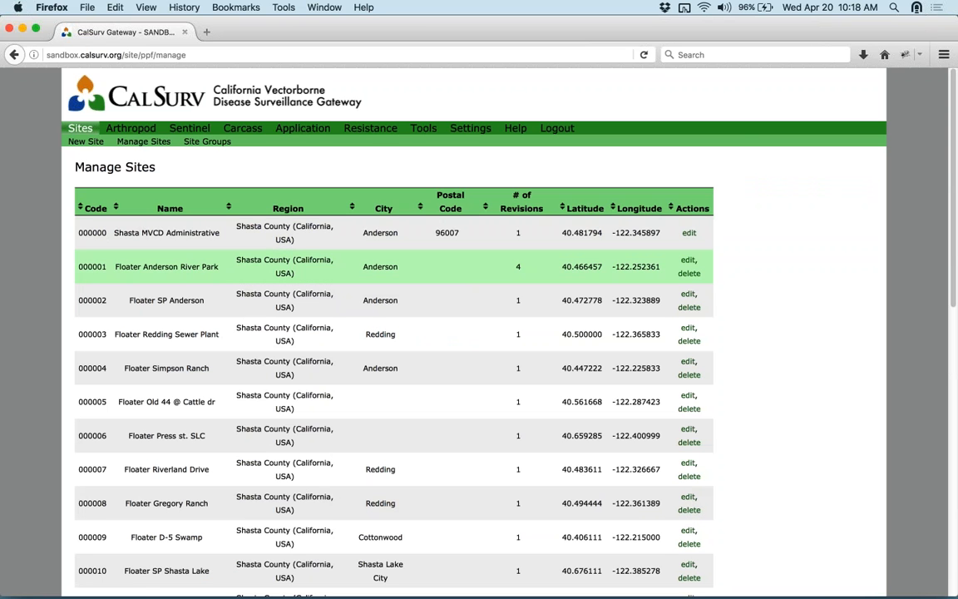
- Edit site 000001 Floater Anderson River Park and show its marker at 40.466457, -122.252361
left_click(688, 262)
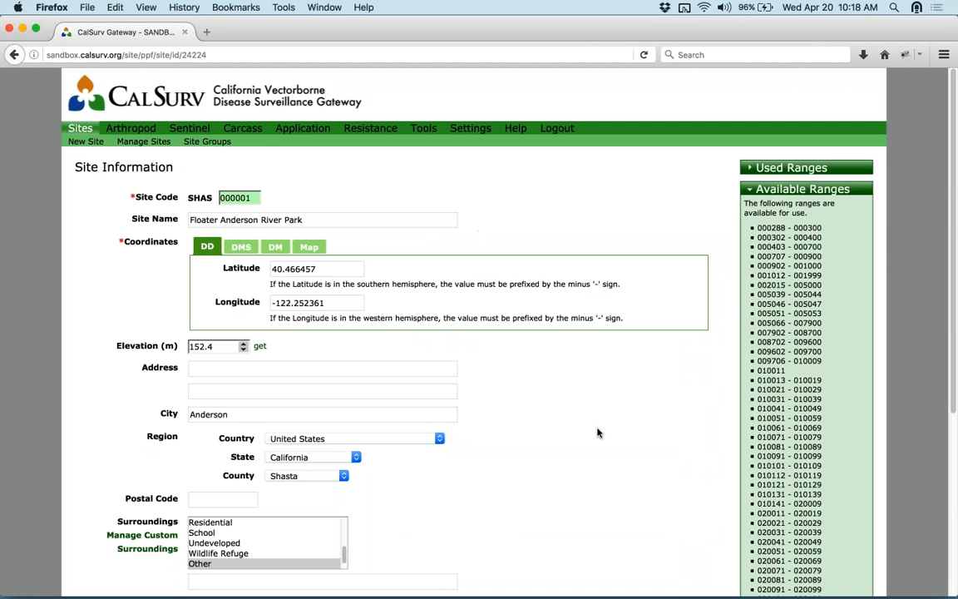
scroll(609, 441, "down", 1)
scroll(610, 441, "down", 5)
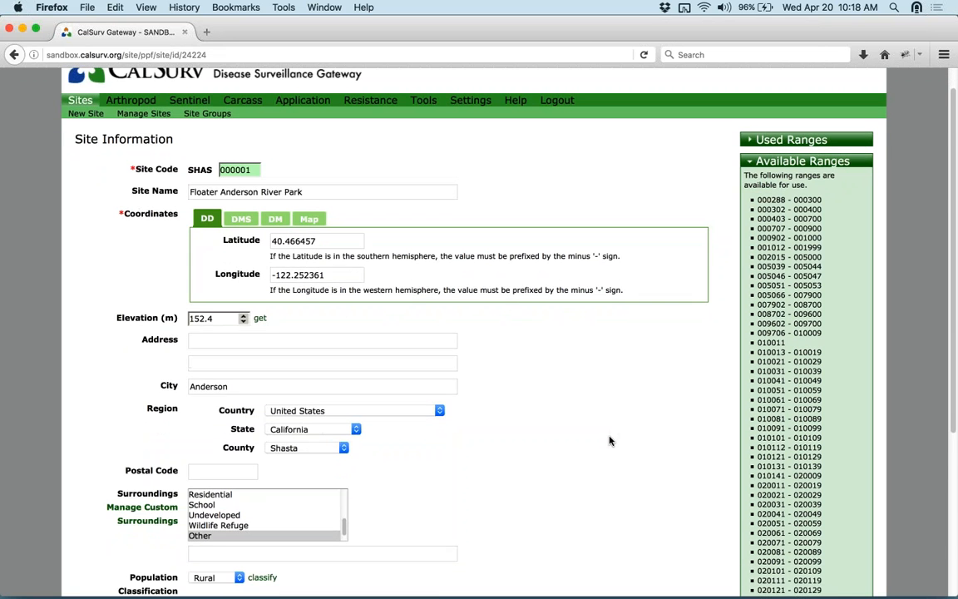
scroll(607, 441, "down", 5)
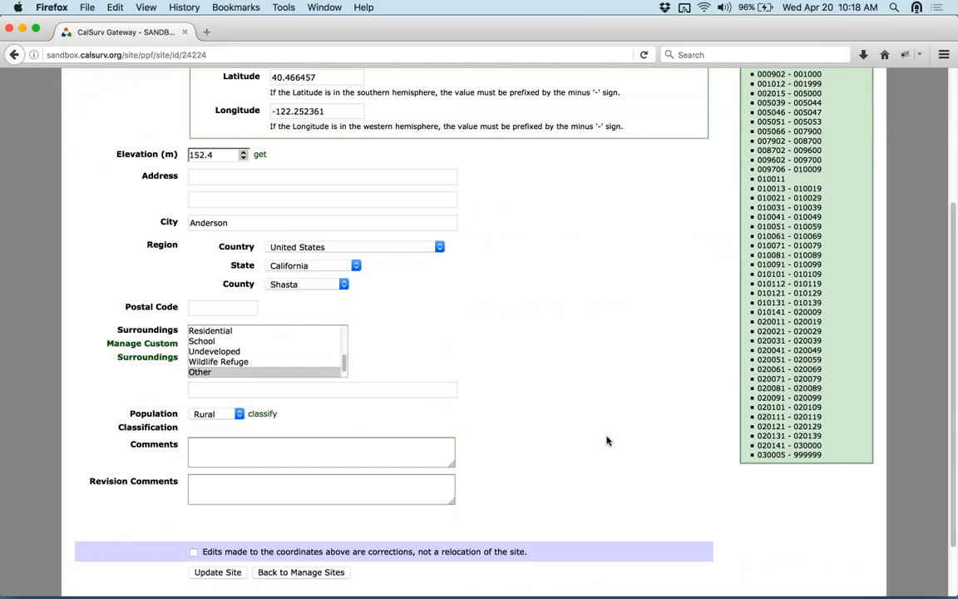
scroll(518, 386, "up", 10)
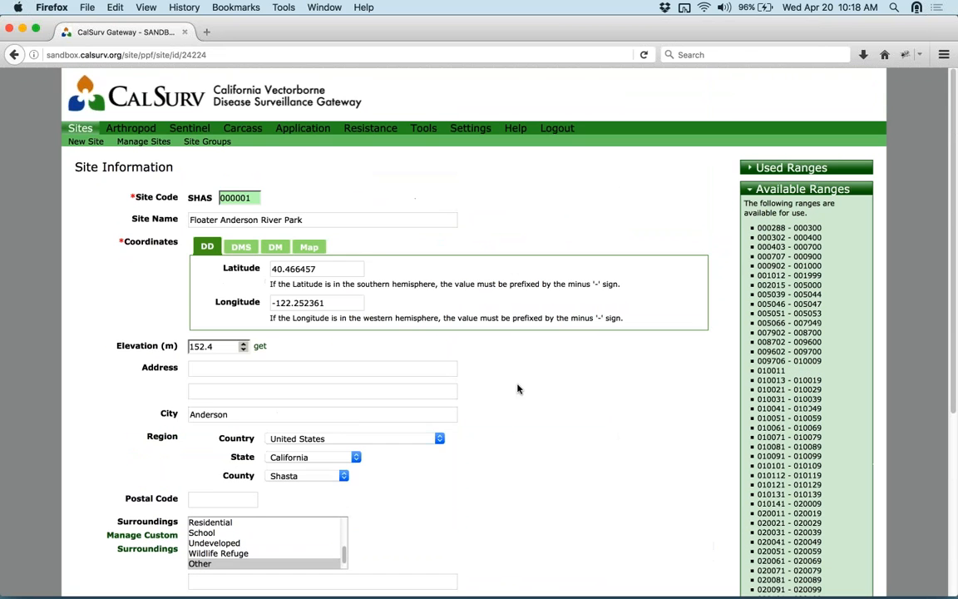
left_click(309, 247)
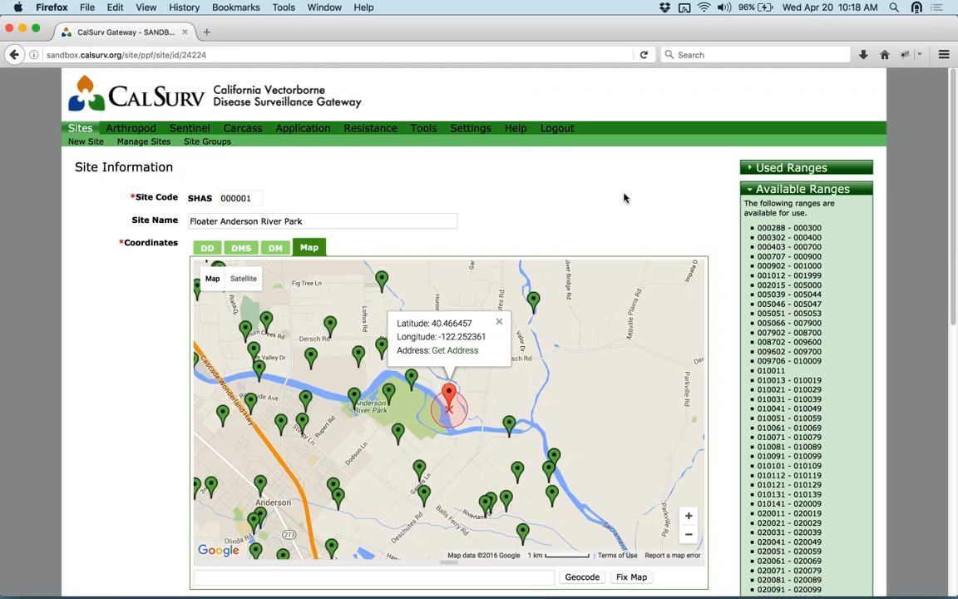
- Drag site 000001's marker northeast past the river bend to latitude 40.468938, longitude -122.2388
scroll(584, 198, "down", 1)
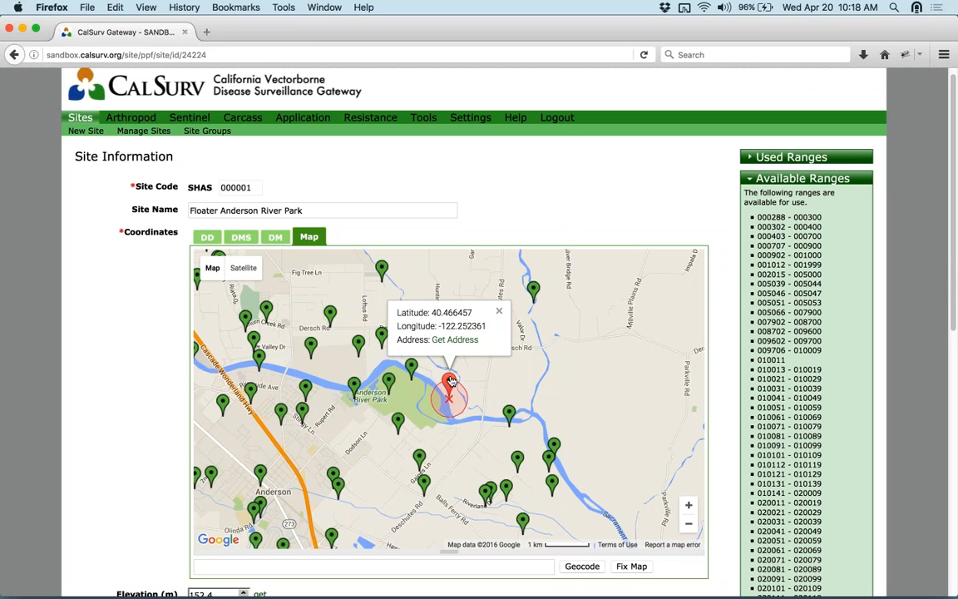
mouse_move(450, 382)
left_mouse_down()
mouse_move(440, 387)
mouse_move(453, 378)
left_mouse_up()
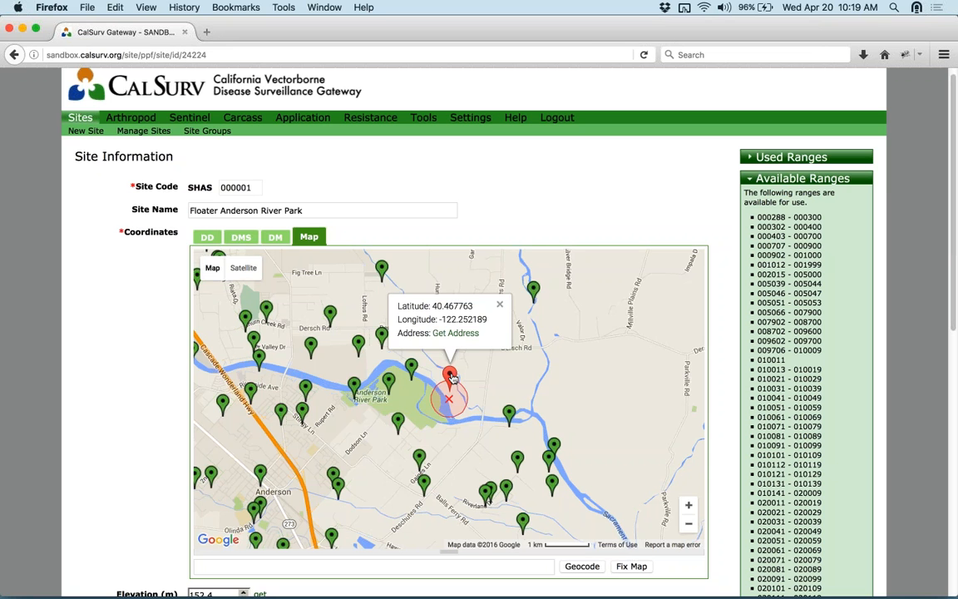
left_click_drag(452, 379, 451, 384)
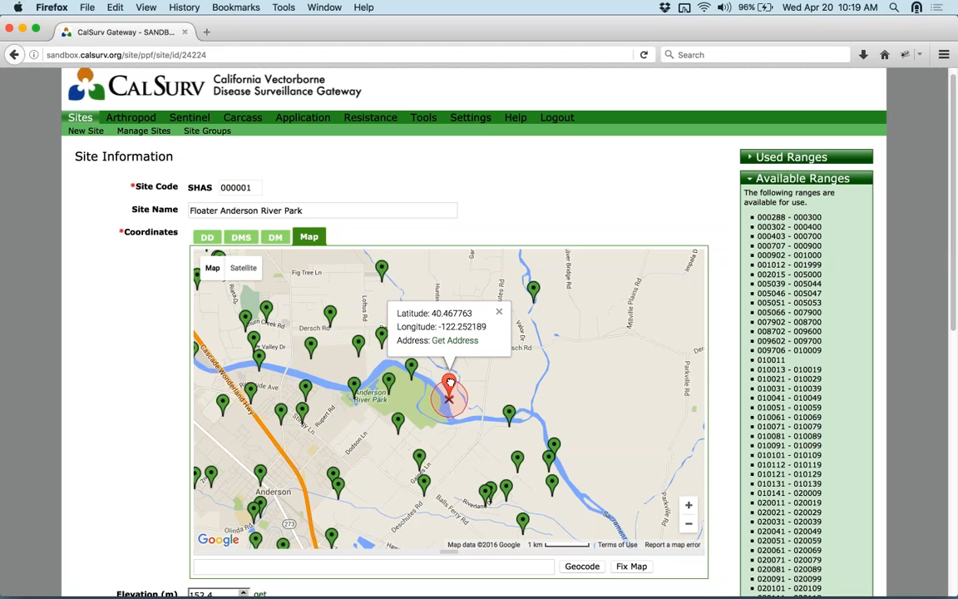
left_click_drag(450, 384, 457, 380)
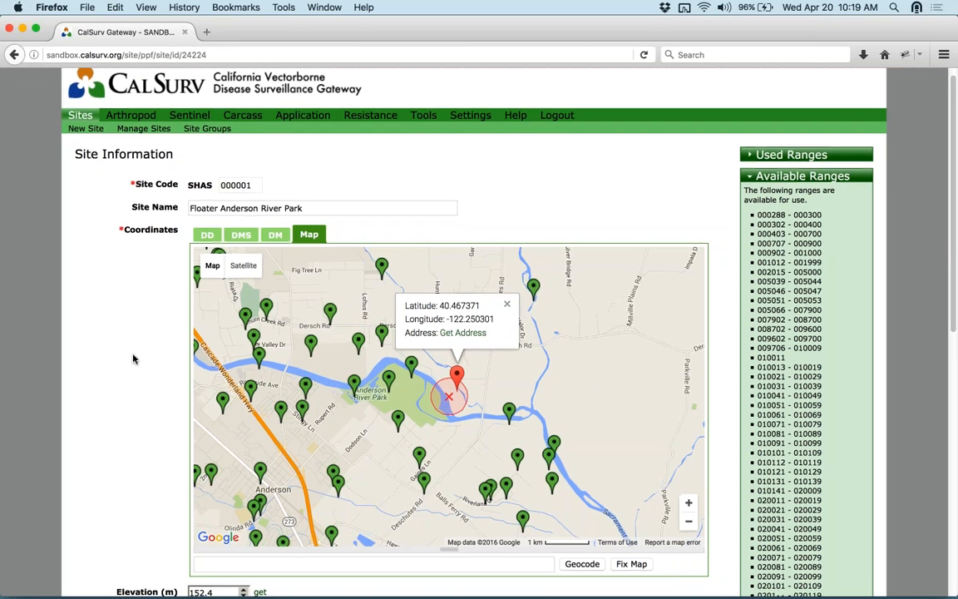
scroll(133, 359, "down", 1)
scroll(133, 359, "down", 2)
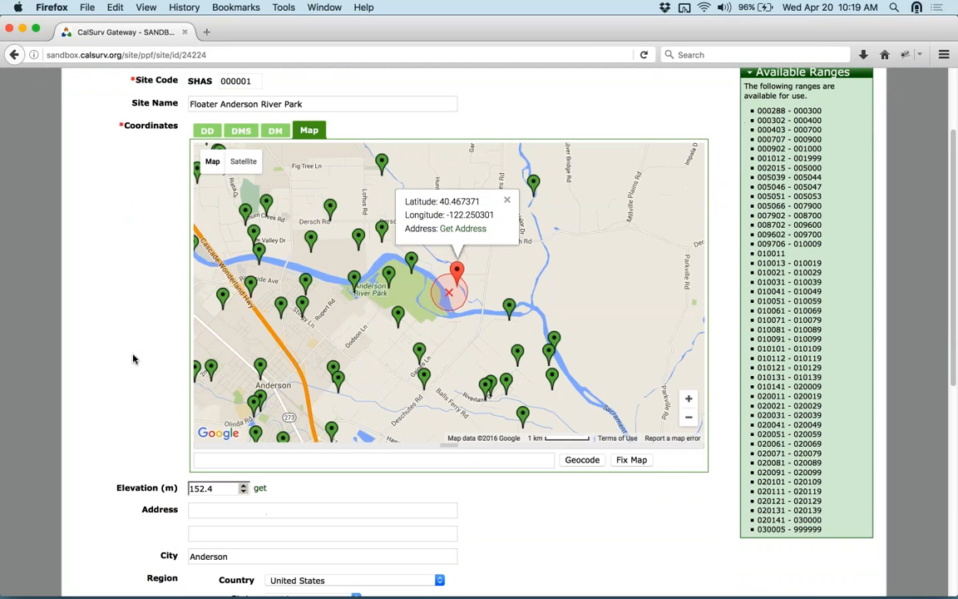
left_click_drag(458, 261, 501, 260)
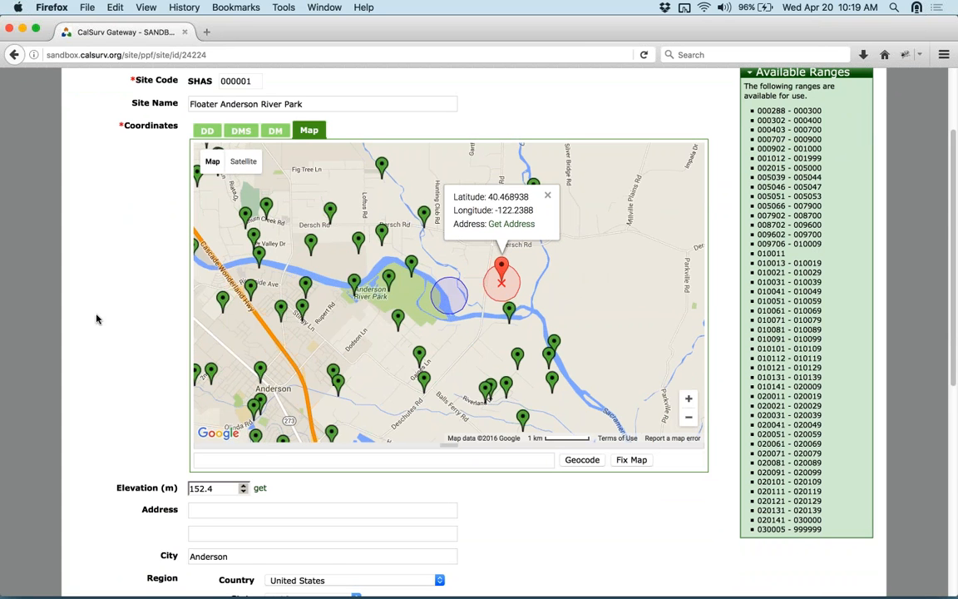
scroll(115, 316, "down", 5)
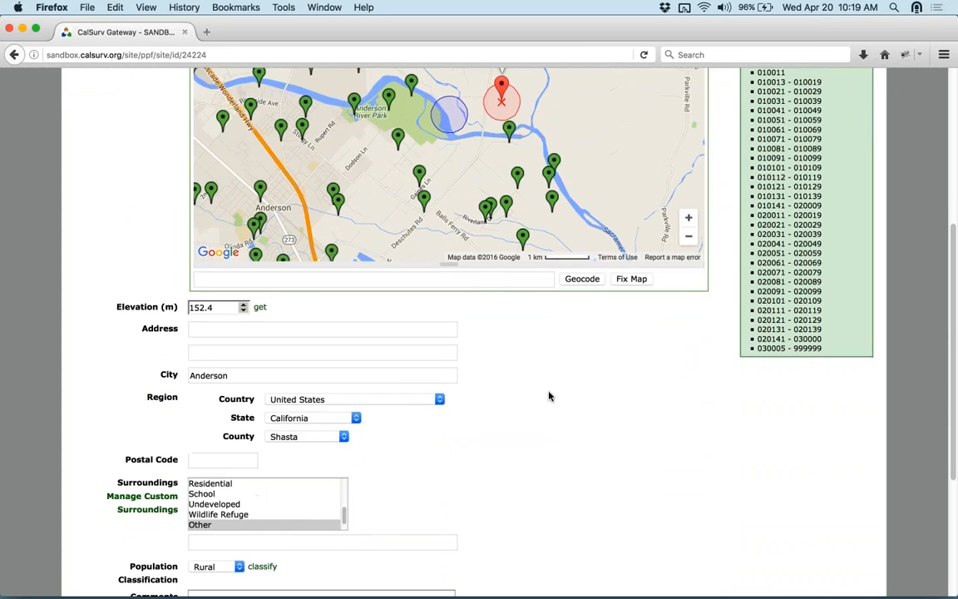
scroll(480, 513, "down", 4)
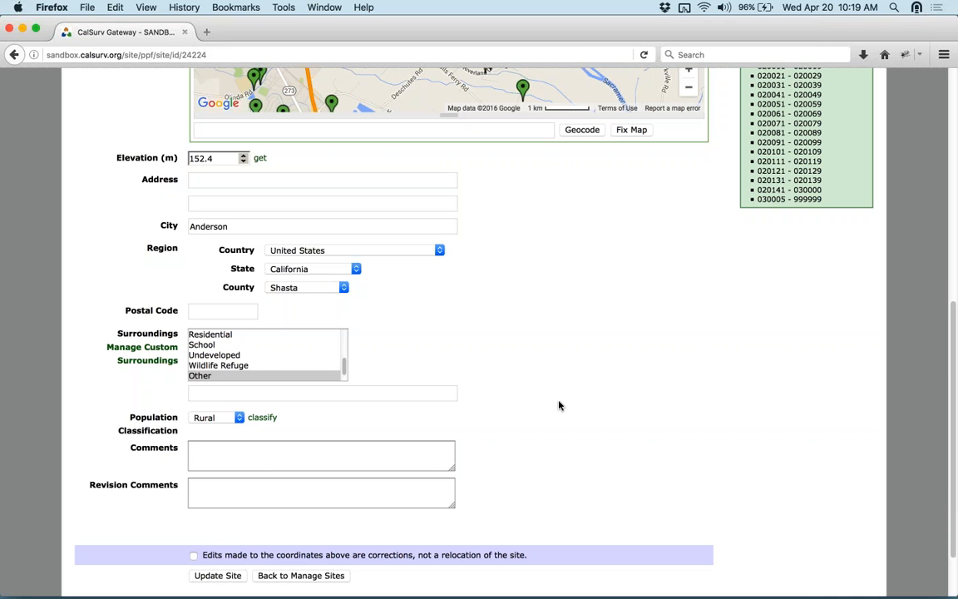
scroll(584, 400, "up", 3)
scroll(584, 400, "down", 4)
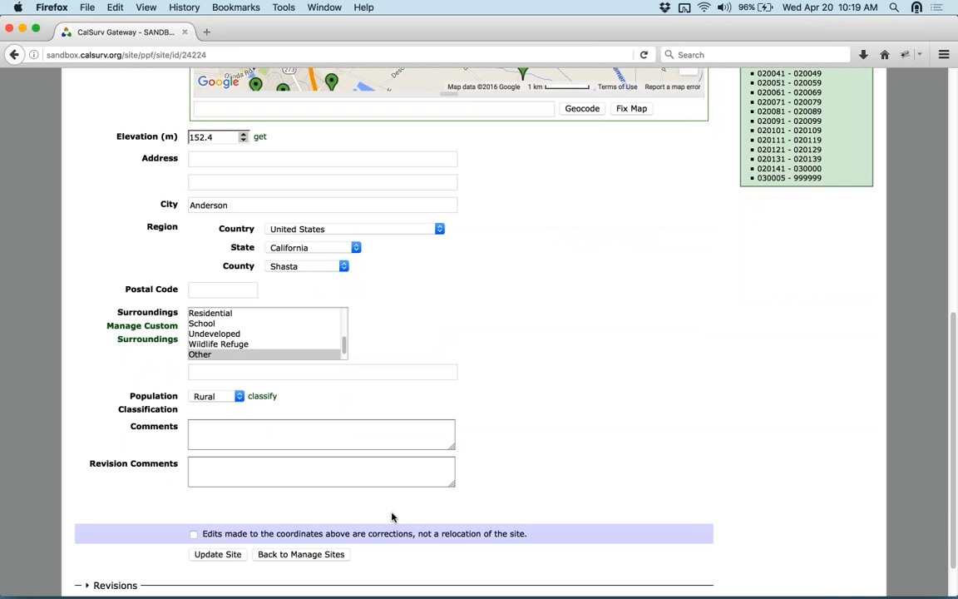
scroll(589, 300, "up", 10)
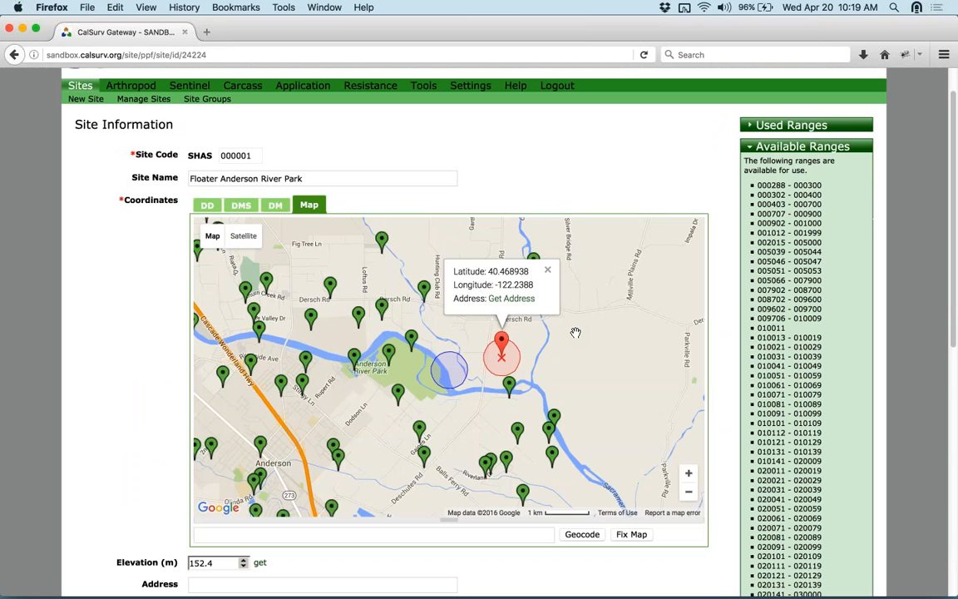
- Zoom in and nudge the site marker north to 40.474684, -122.24292 near Dersch Rd
scroll(575, 336, "down", 1)
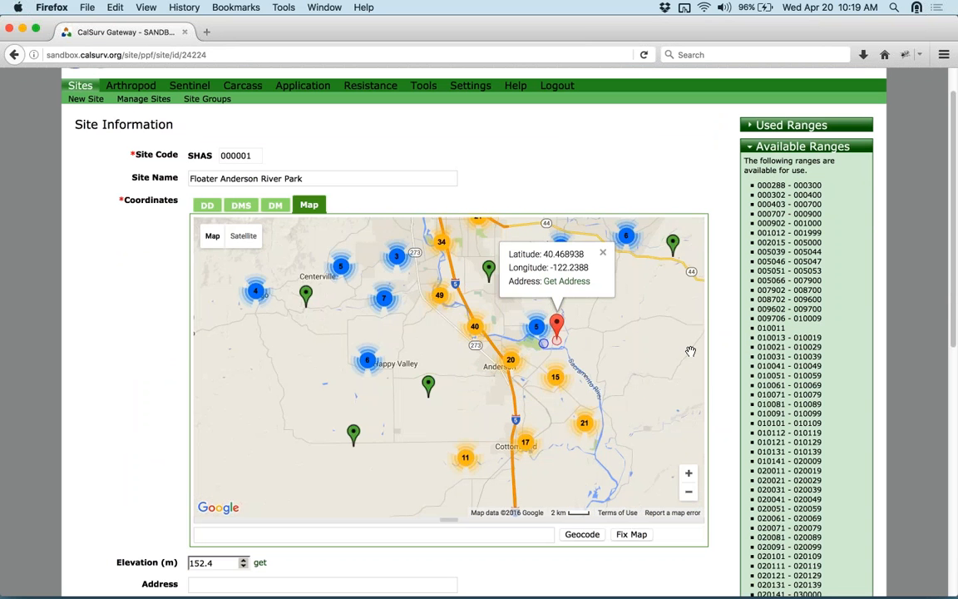
scroll(716, 354, "down", 3)
scroll(716, 354, "down", 1)
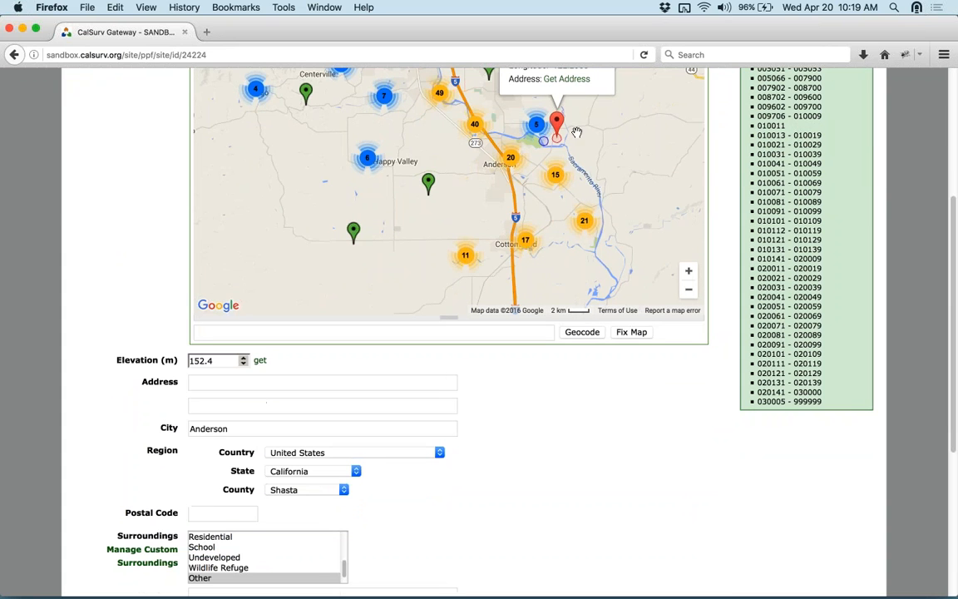
left_click(690, 273)
left_click(690, 275)
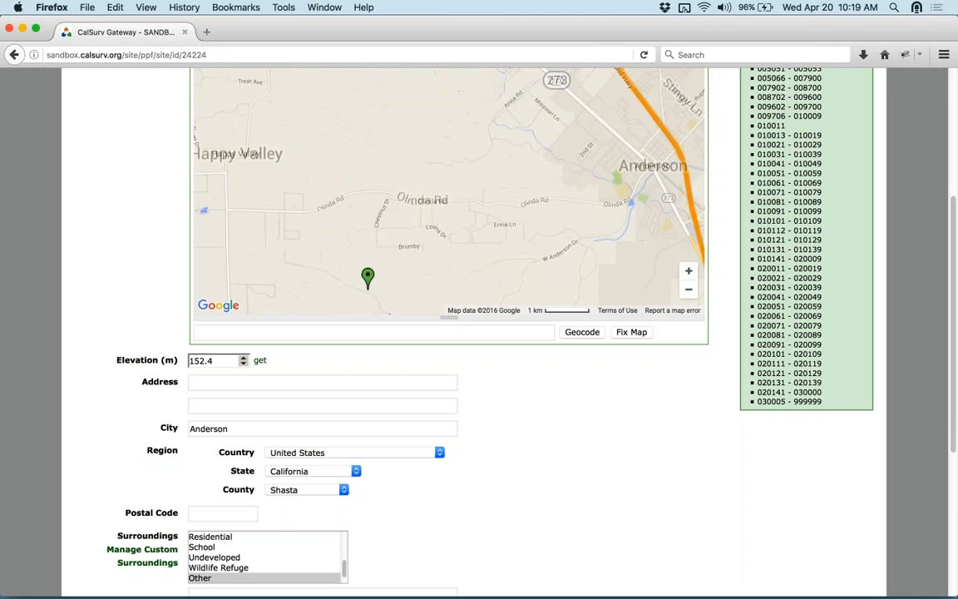
left_click_drag(633, 108, 327, 289)
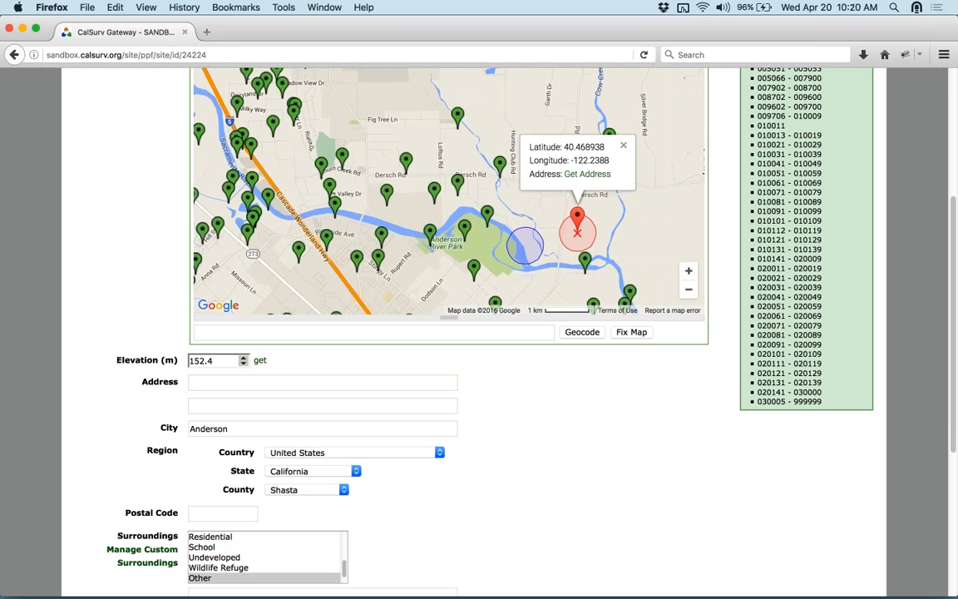
mouse_move(576, 218)
left_mouse_down()
mouse_move(551, 199)
mouse_move(562, 188)
left_mouse_up()
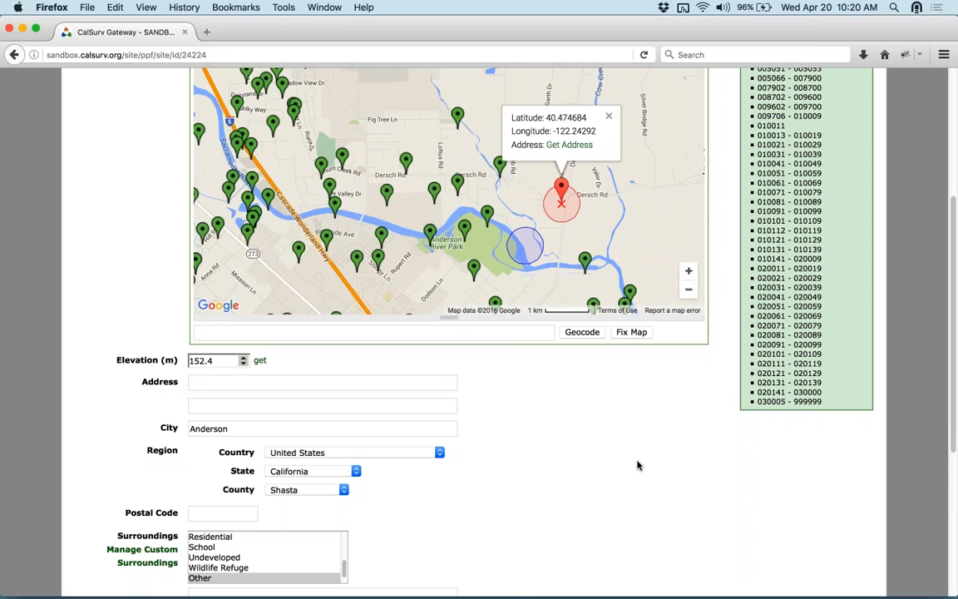
- Scroll down the site page to the Revisions section
scroll(450, 511, "down", 5)
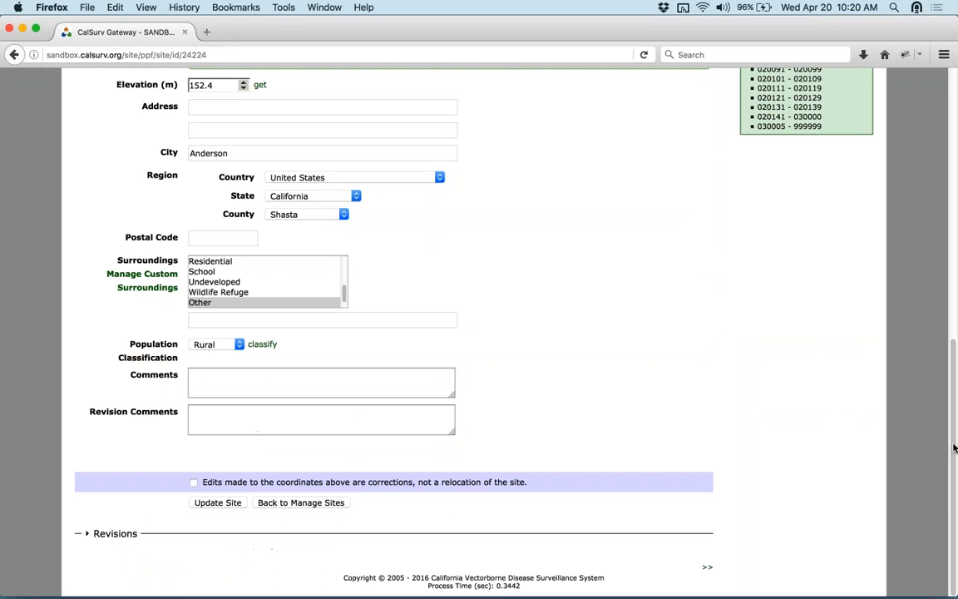
scroll(951, 443, "up", 4)
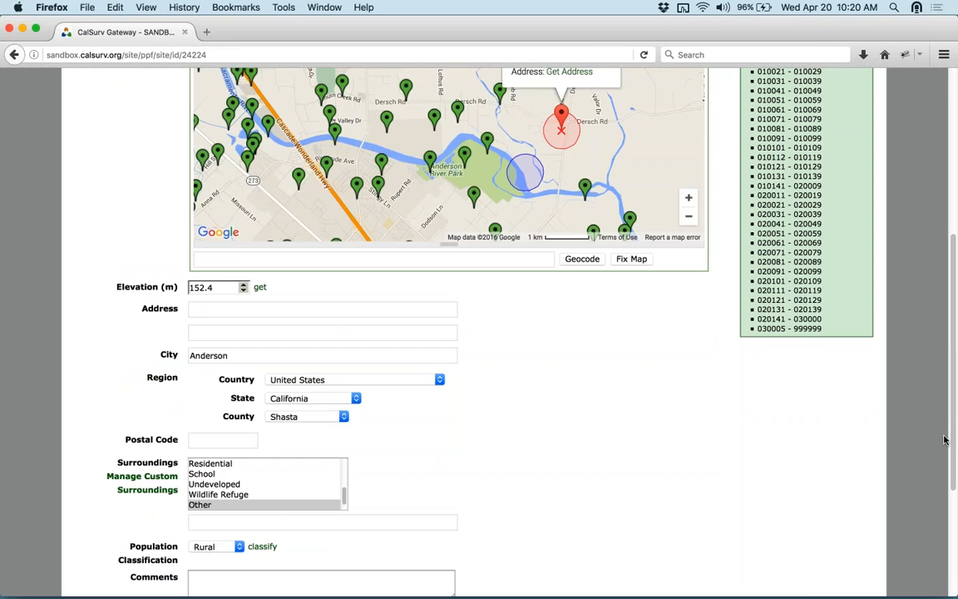
scroll(626, 475, "down", 1)
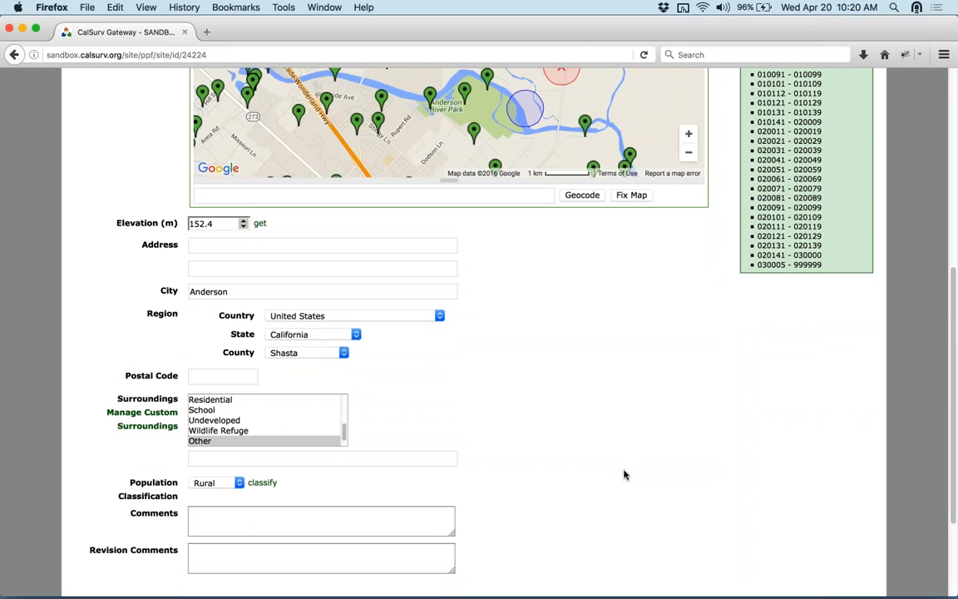
scroll(623, 466, "down", 2)
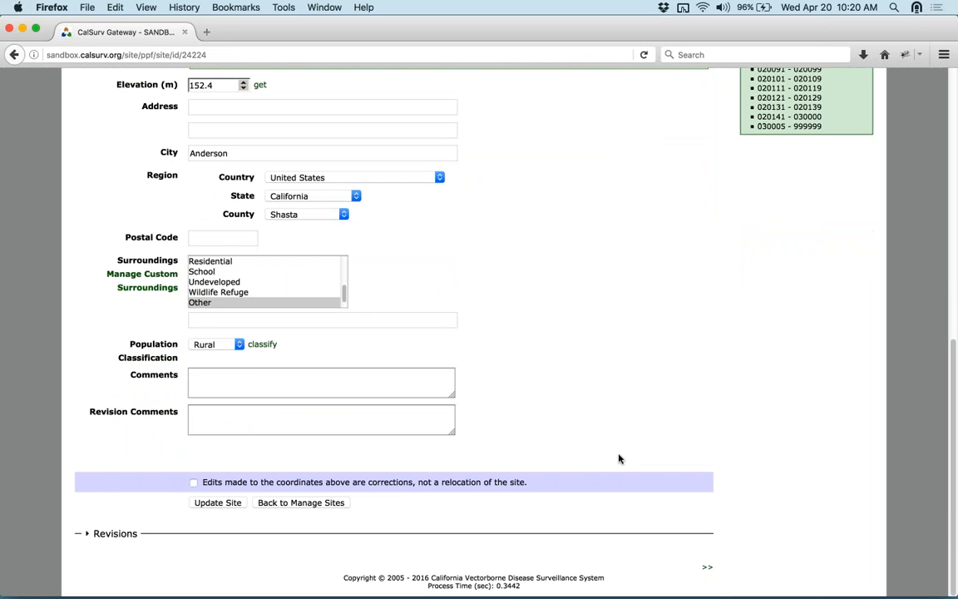
left_click(114, 533)
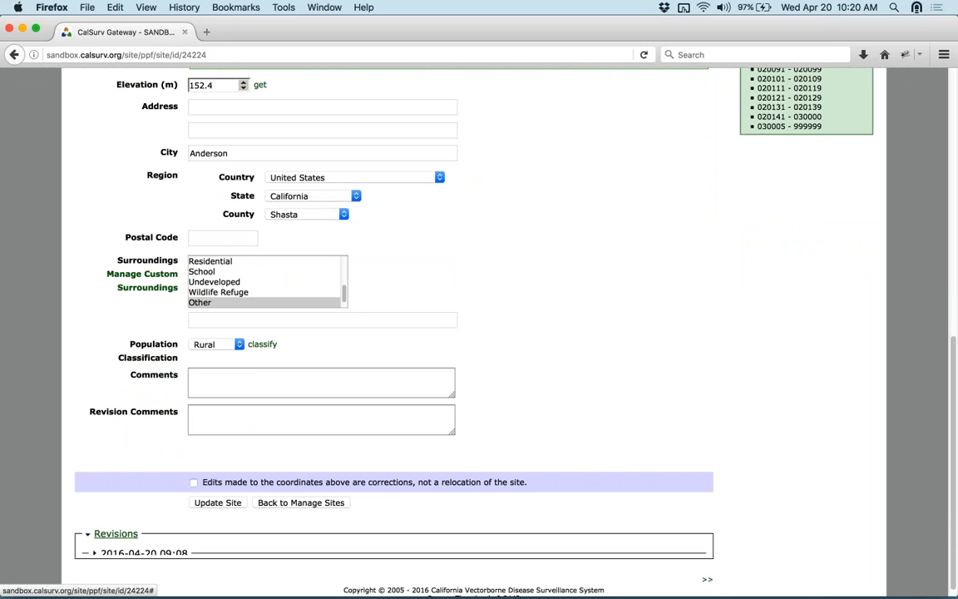
scroll(342, 502, "down", 2)
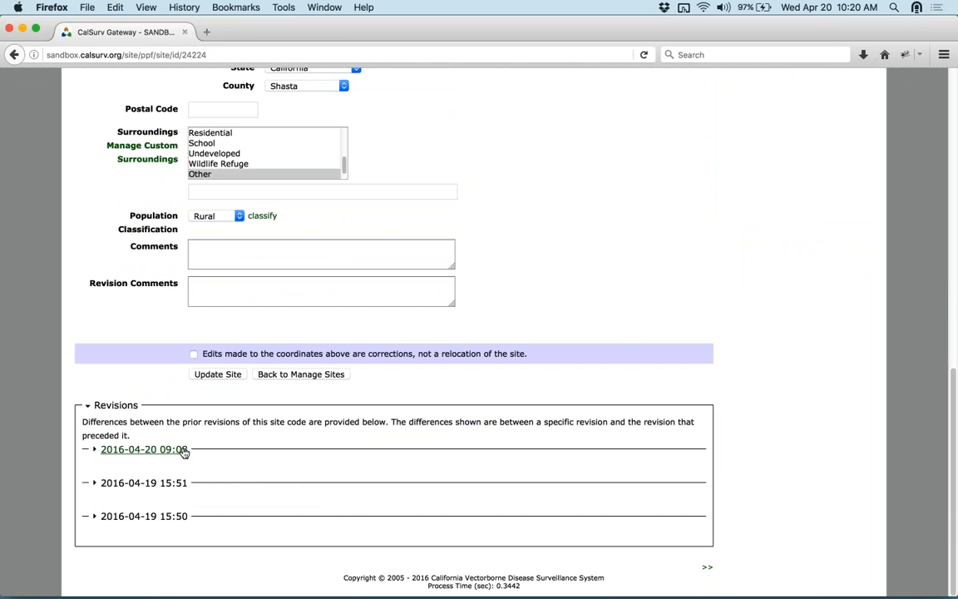
left_click(184, 450)
scroll(217, 491, "down", 1)
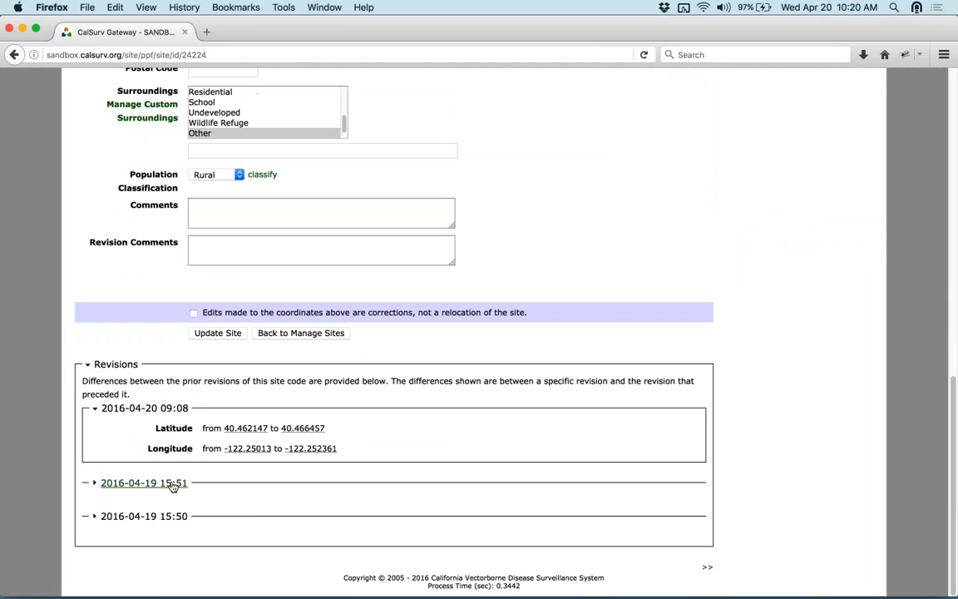
left_click(173, 483)
scroll(236, 526, "down", 1)
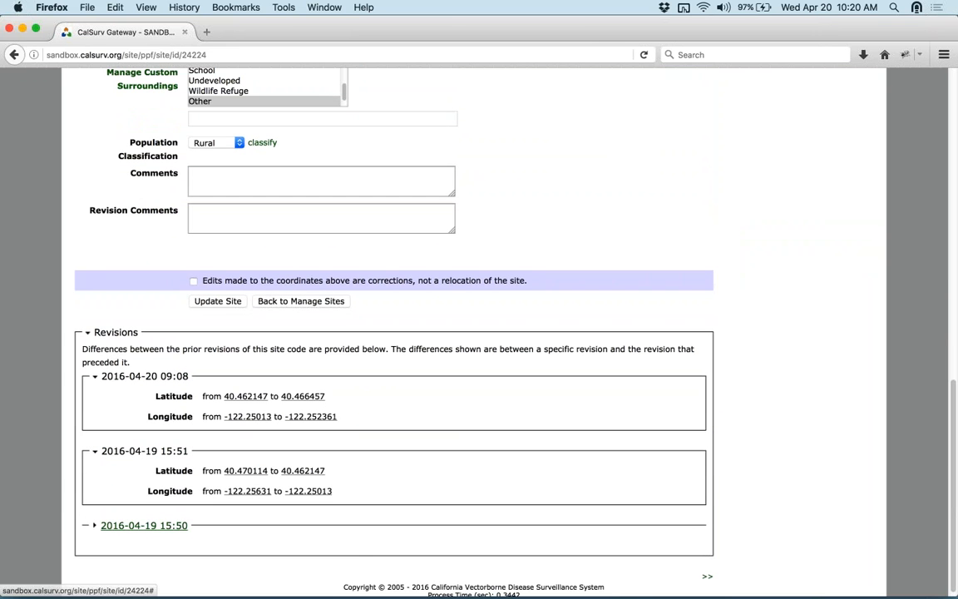
left_click(171, 526)
scroll(307, 532, "down", 1)
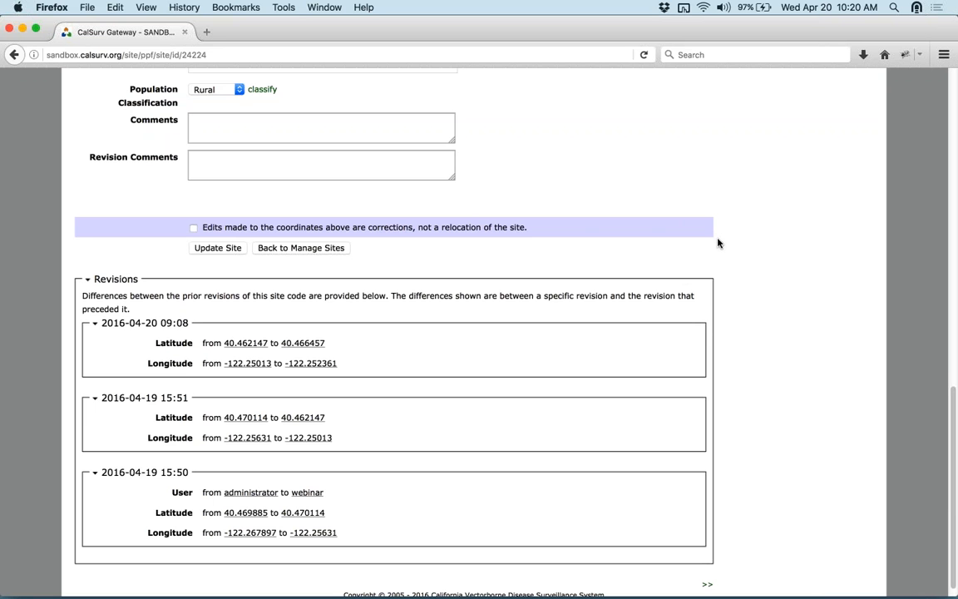
scroll(719, 243, "up", 10)
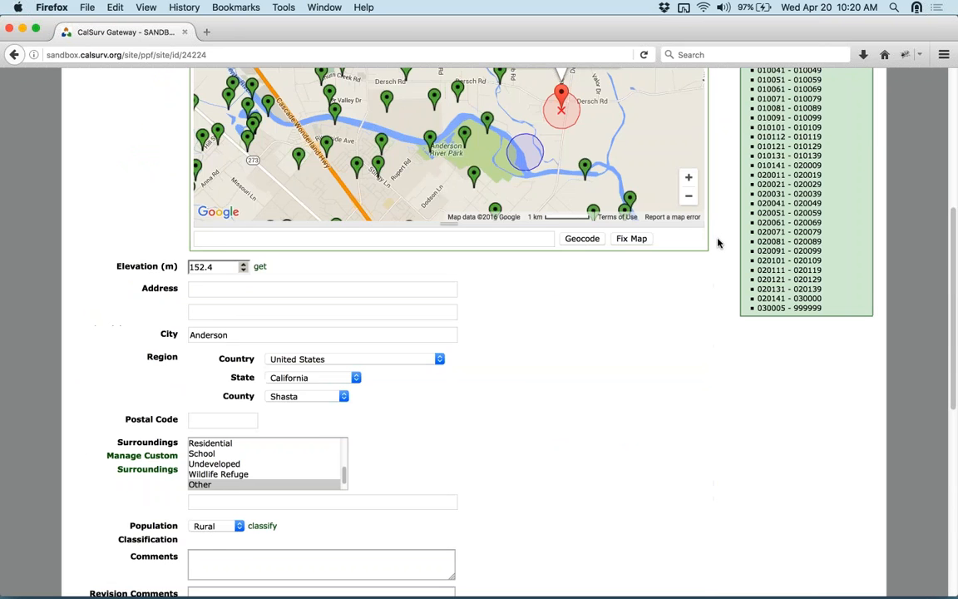
scroll(719, 243, "up", 8)
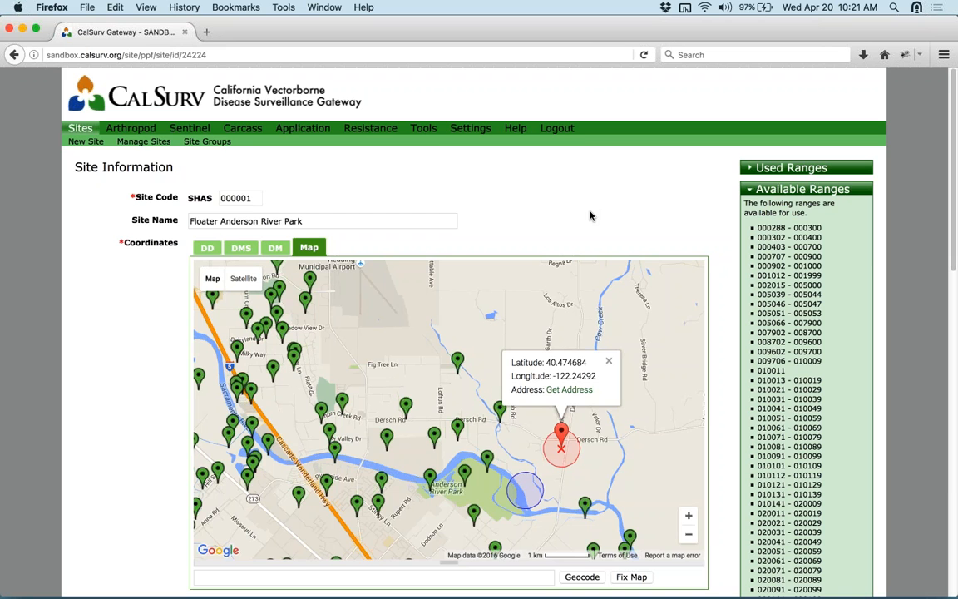
scroll(121, 450, "down", 10)
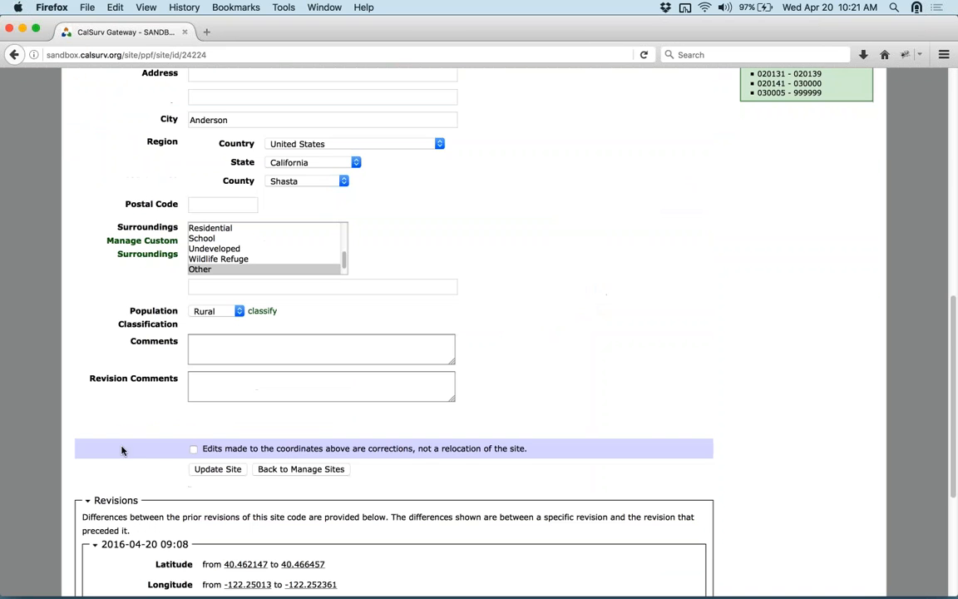
mouse_move(230, 448)
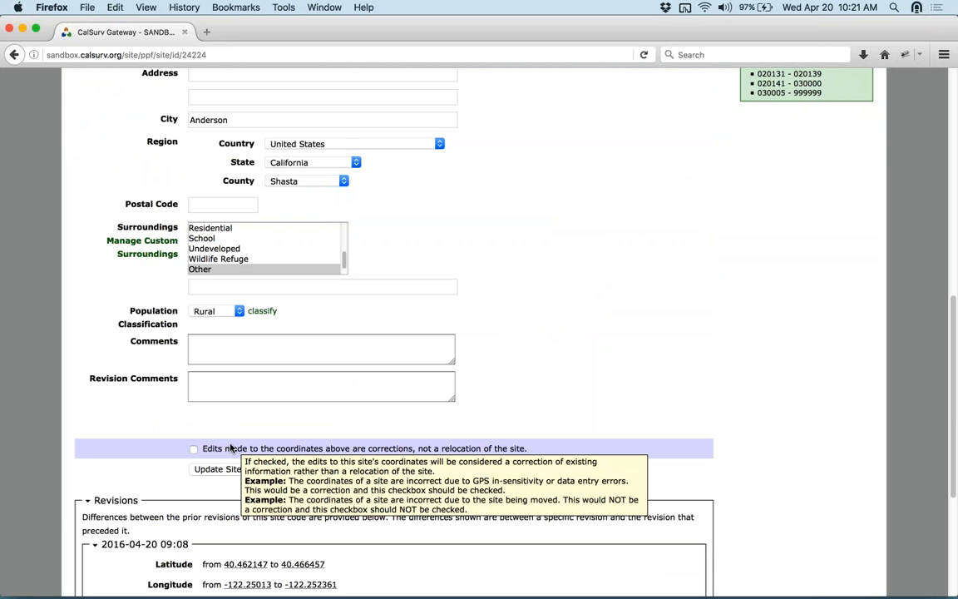
scroll(546, 280, "up", 3)
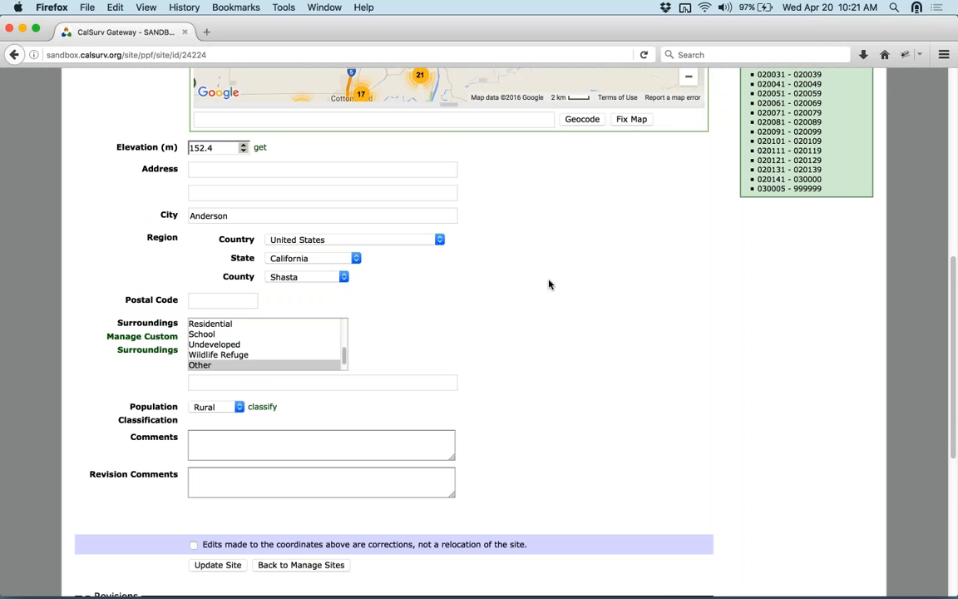
scroll(550, 284, "up", 5)
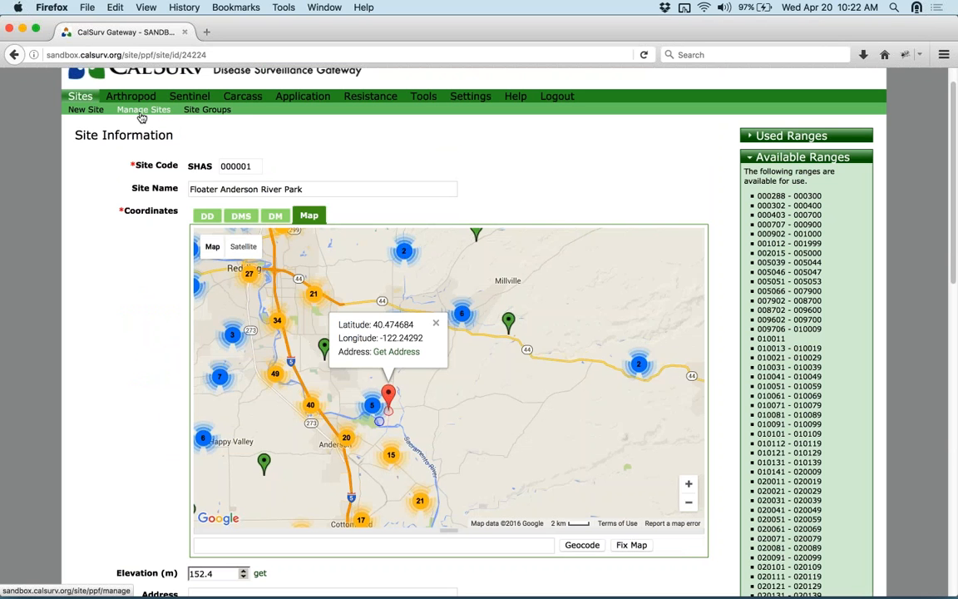
- Go to Site Groups, then open the Arthropod menu with its Config, Abundance and Pools tasks
left_click(198, 112)
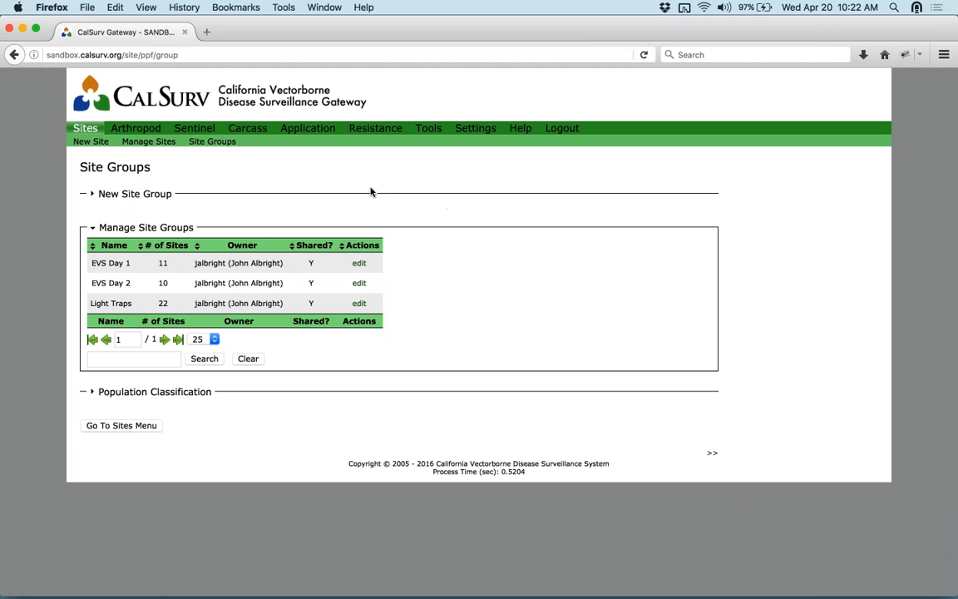
mouse_move(137, 130)
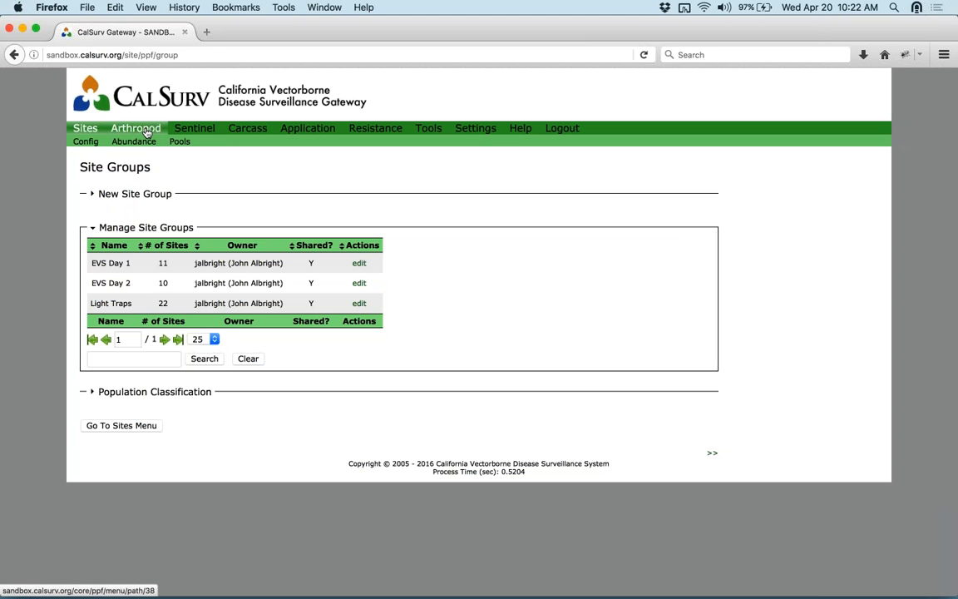
left_click(147, 131)
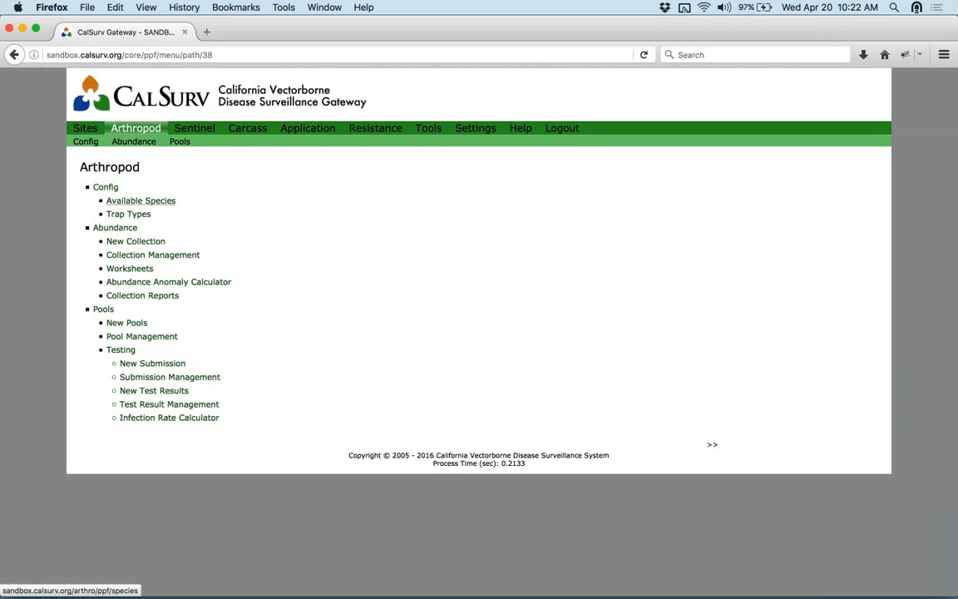
- Browse the Available Species taxonomy tree, then return to the Arthropod Config page
left_click(133, 202)
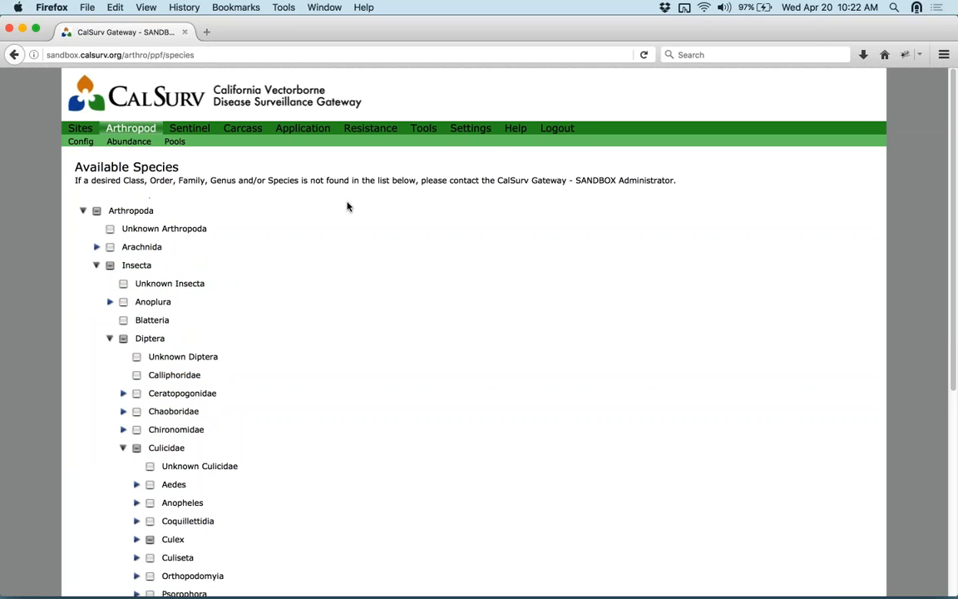
scroll(349, 207, "down", 3)
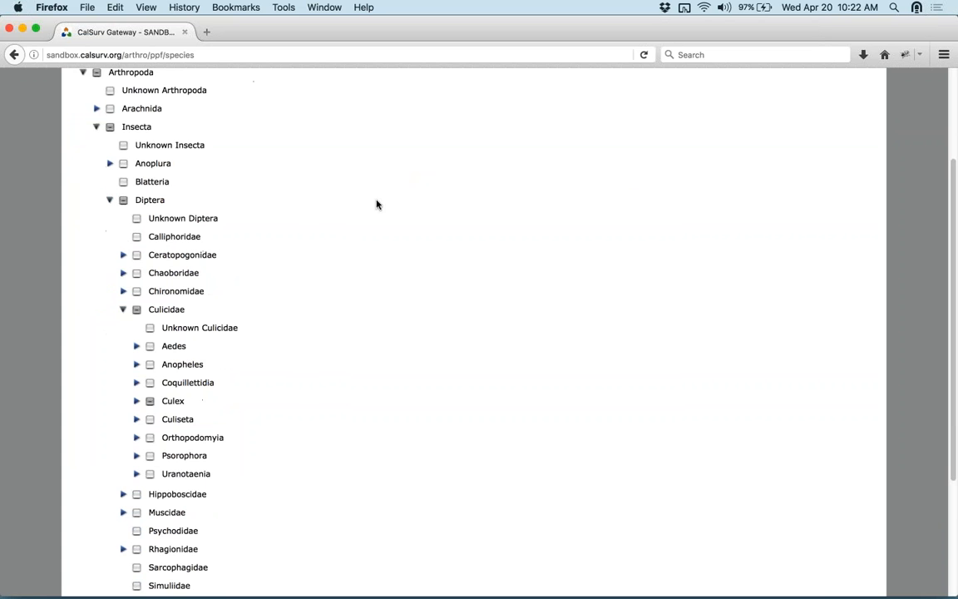
scroll(331, 244, "down", 3)
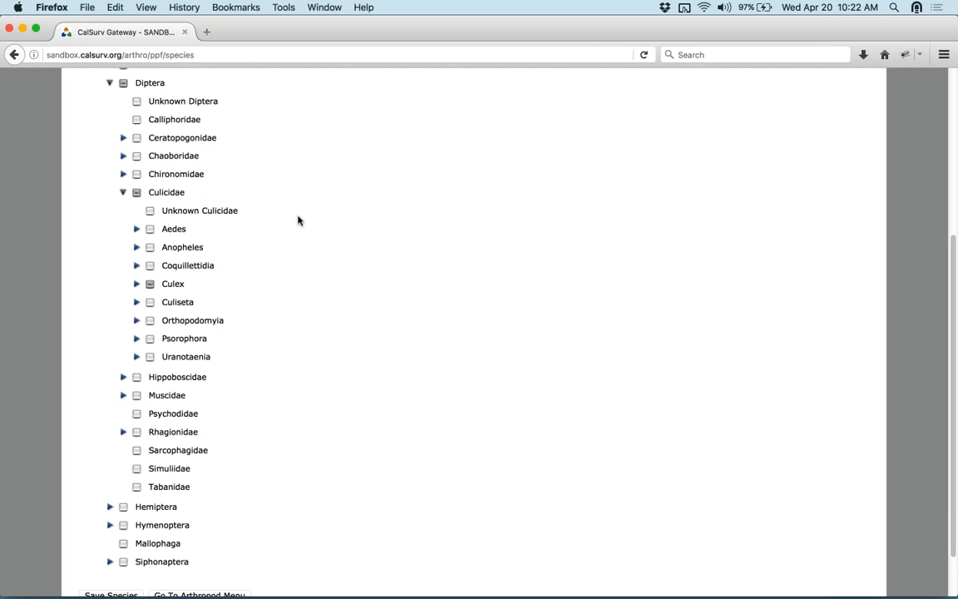
scroll(333, 225, "up", 2)
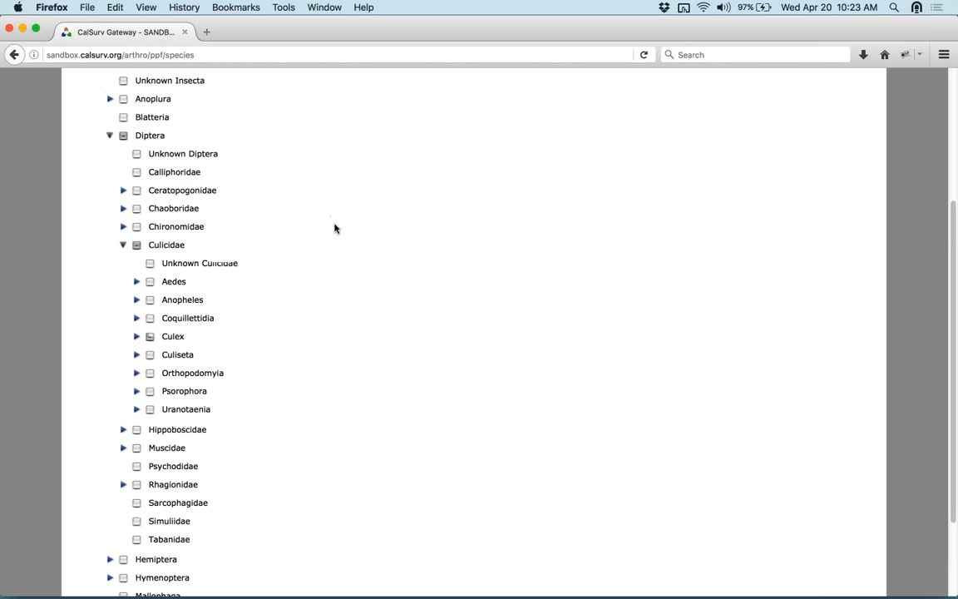
scroll(291, 313, "up", 1)
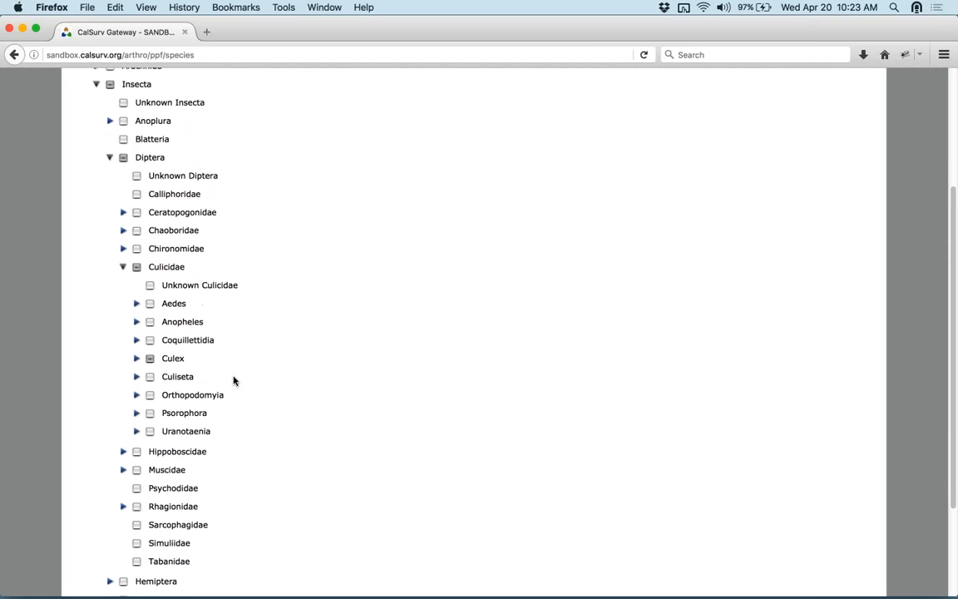
scroll(327, 406, "up", 5)
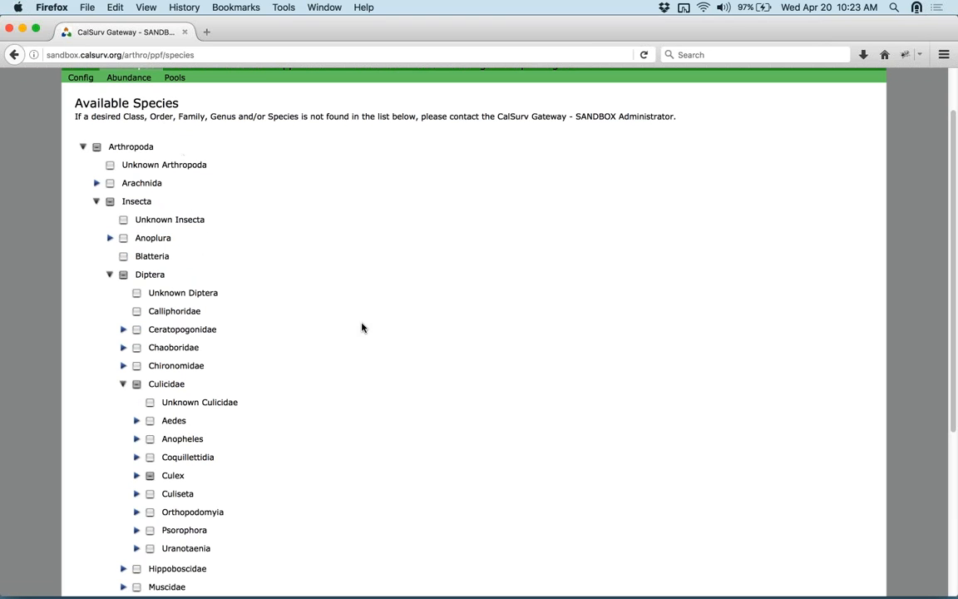
scroll(361, 327, "down", 2)
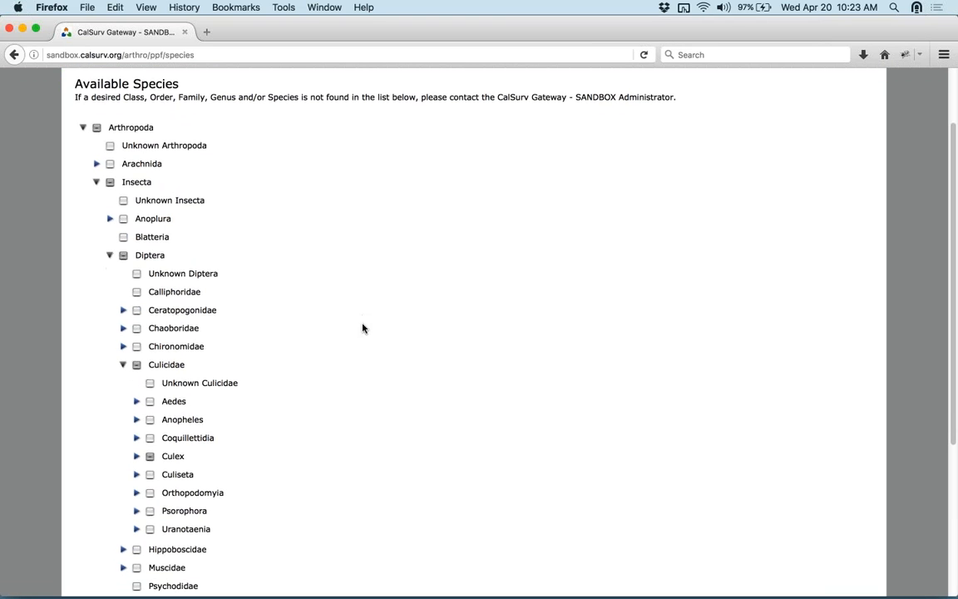
scroll(362, 327, "down", 2)
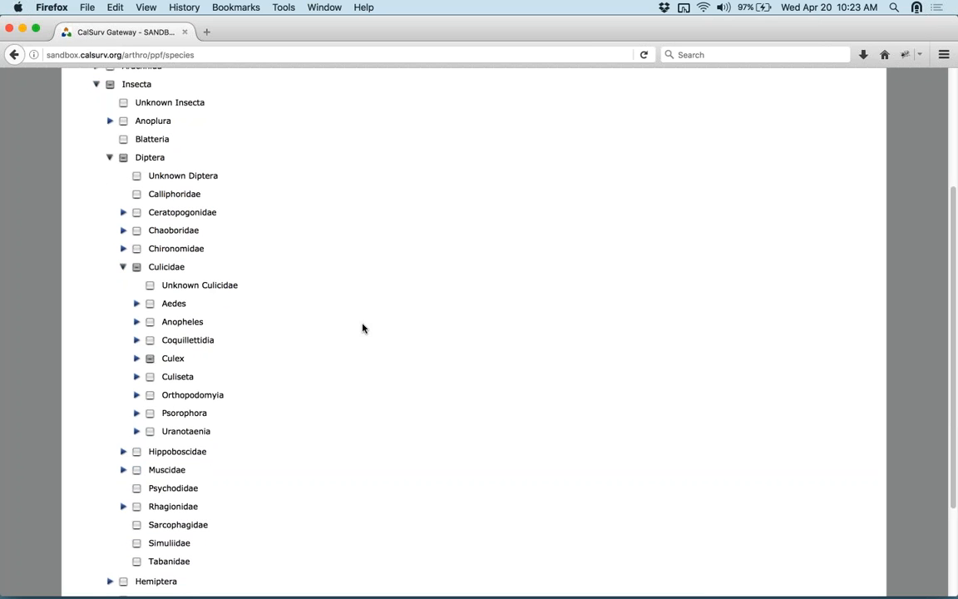
scroll(363, 328, "down", 3)
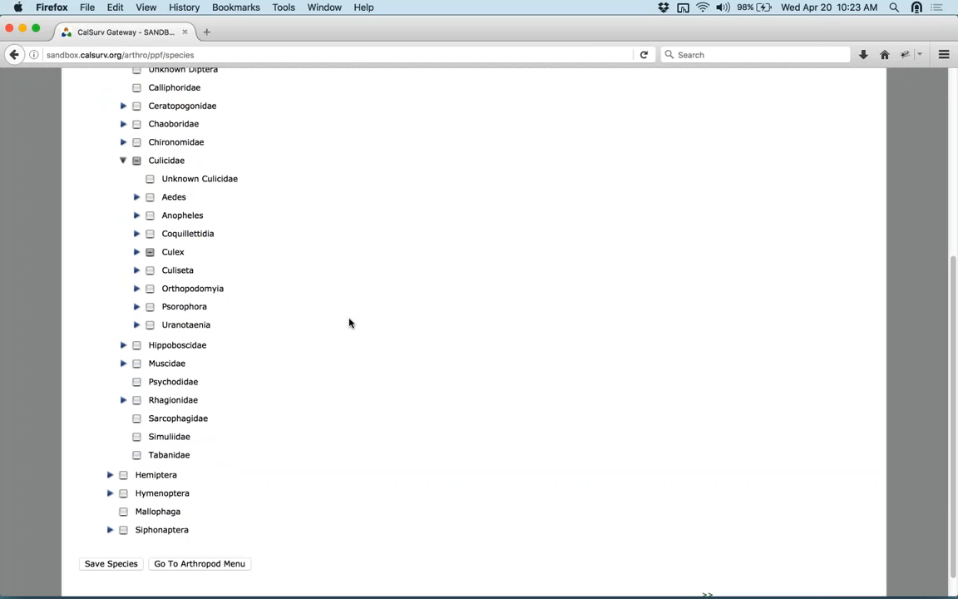
scroll(349, 323, "up", 5)
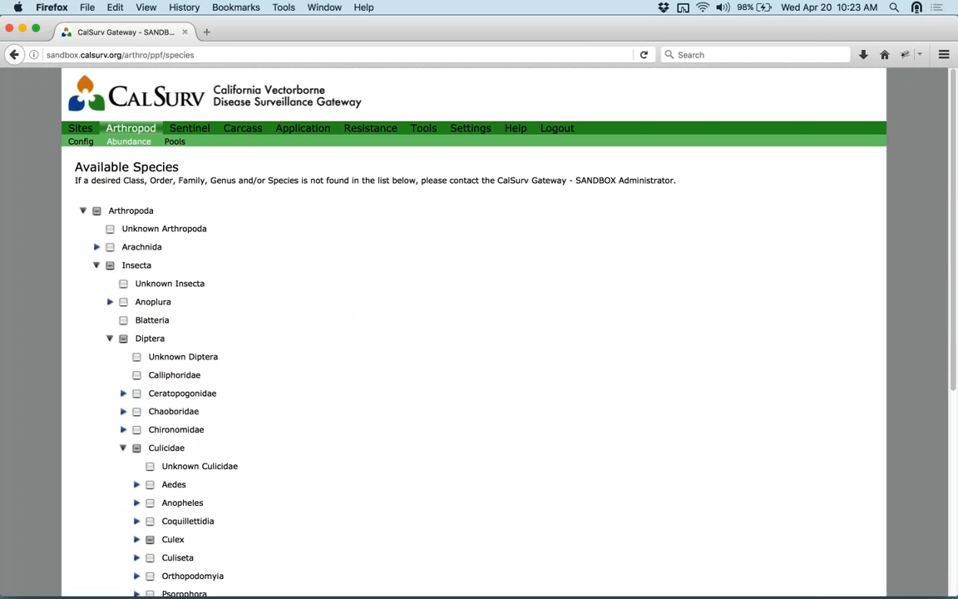
left_click(83, 142)
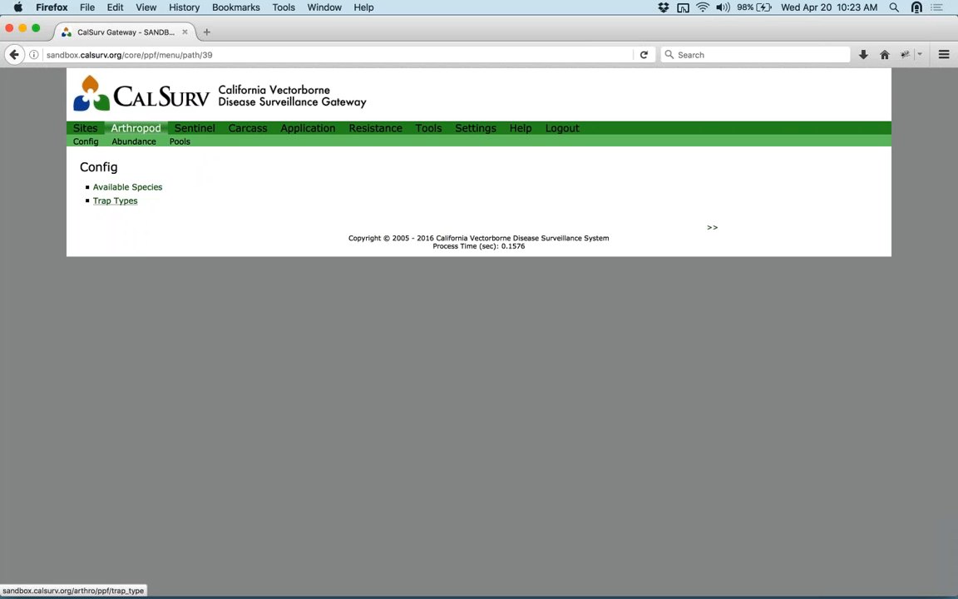
- Review the agency's Trap Types table, then go to the Arthropod Abundance menu
left_click(116, 200)
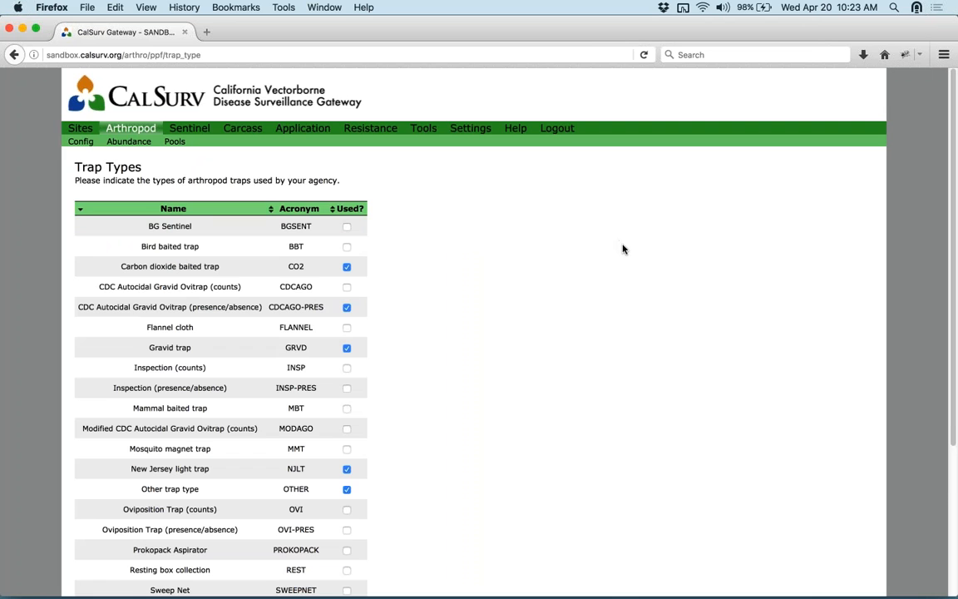
scroll(627, 252, "down", 1)
scroll(627, 252, "down", 1)
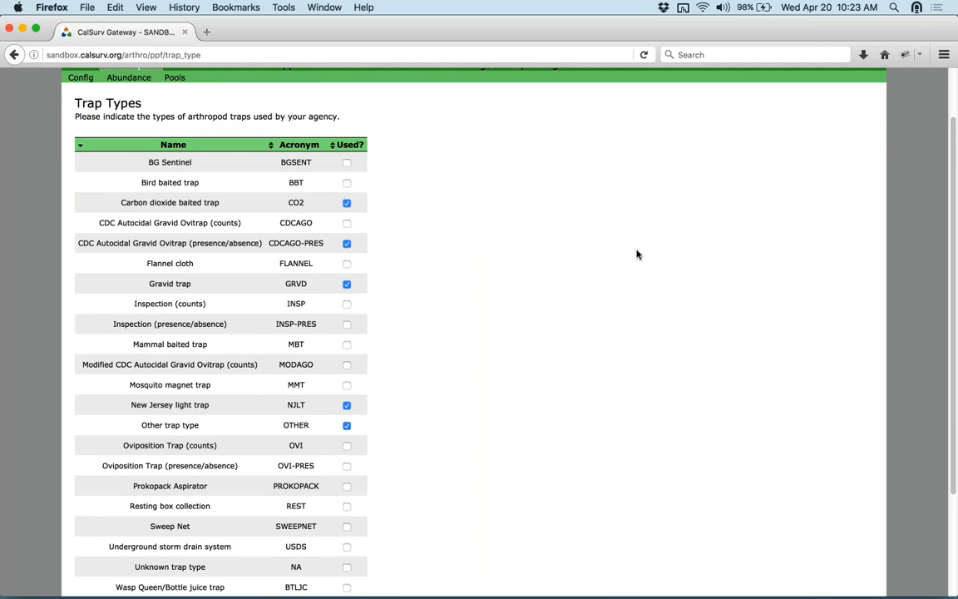
scroll(572, 220, "down", 2)
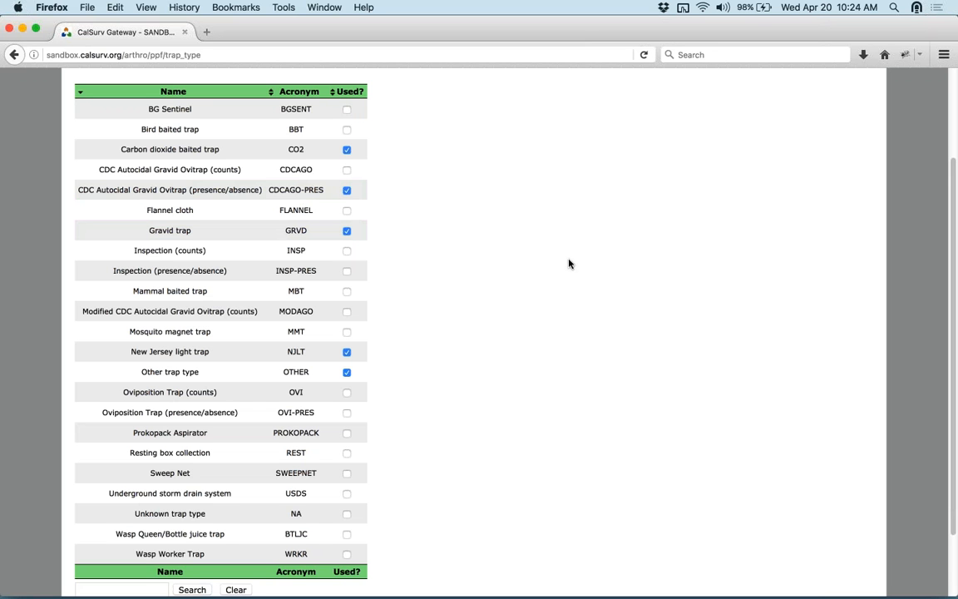
scroll(550, 254, "up", 2)
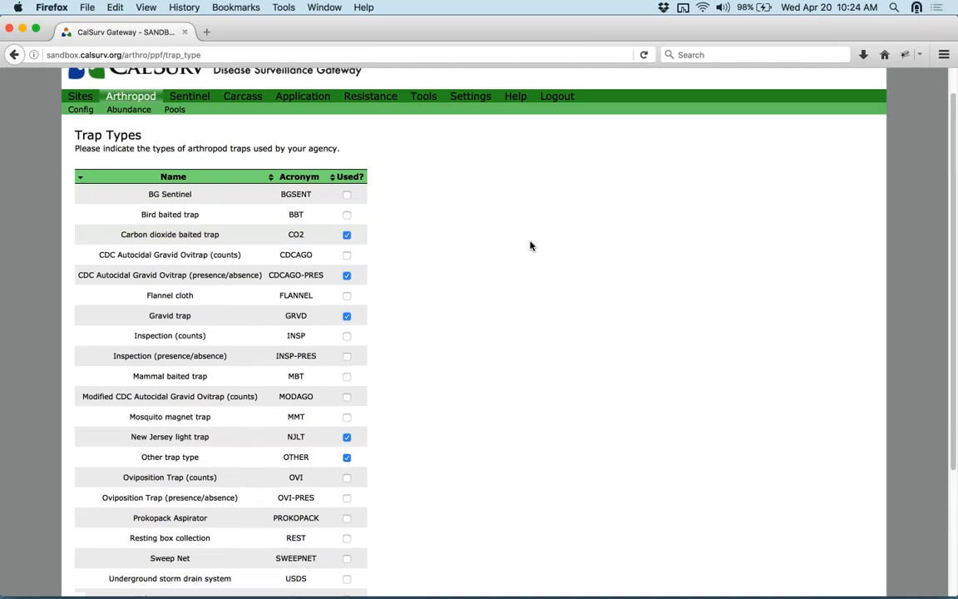
left_click(129, 109)
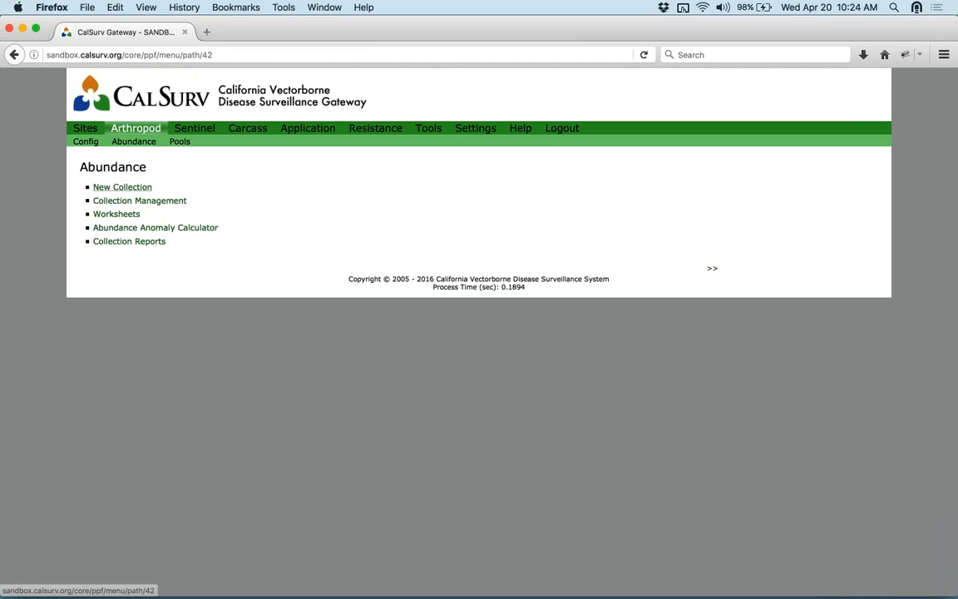
- Start a new collection record with trap type NJLT
left_click(126, 189)
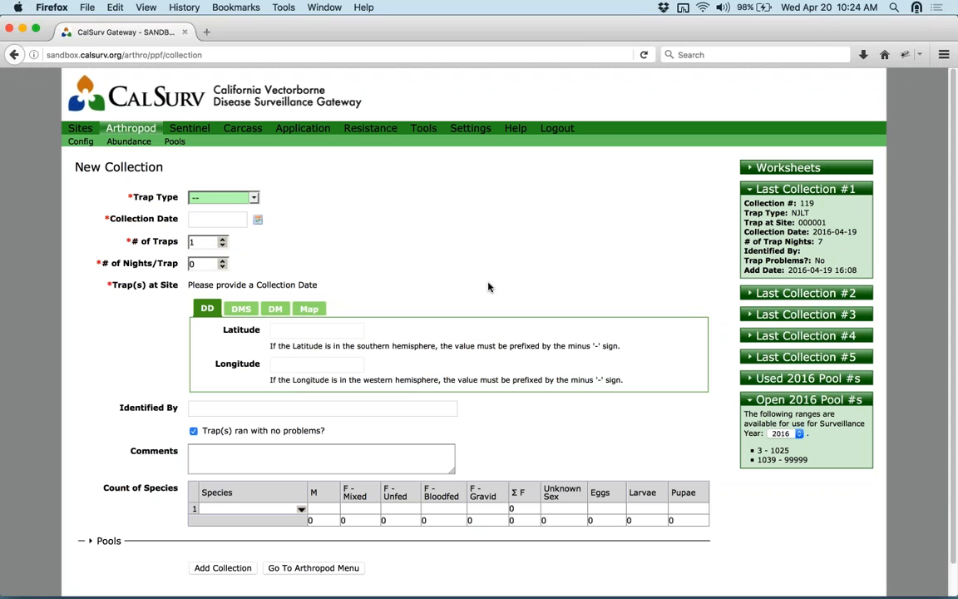
left_click(245, 198)
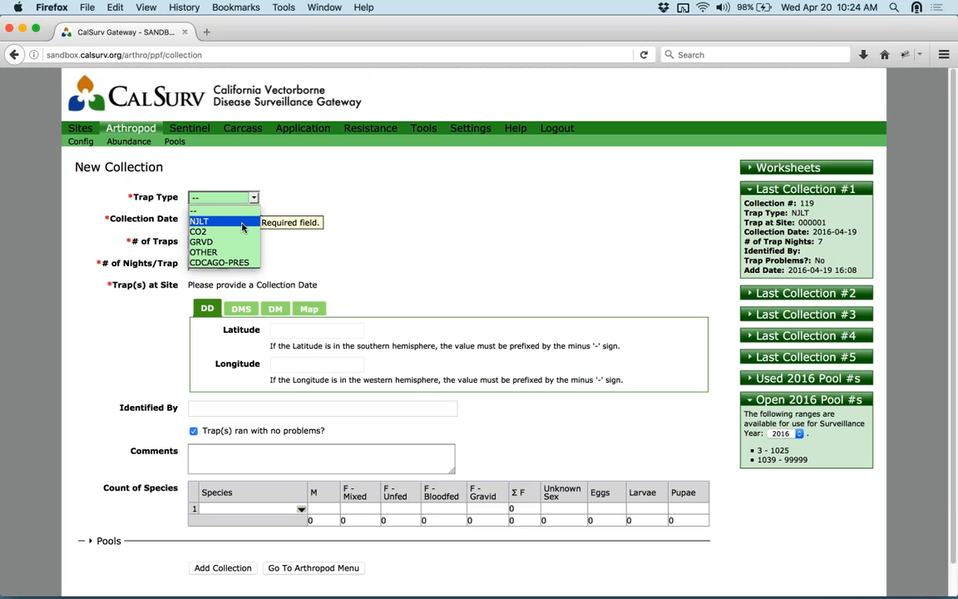
left_click(243, 221)
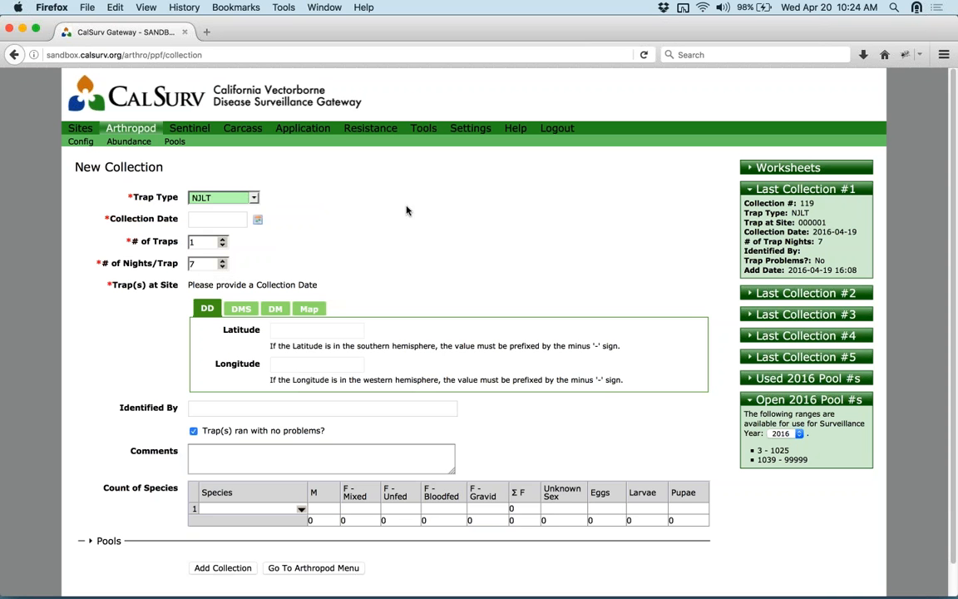
- Set the collection date to 2016-04-13 and pick trap site 000021 - Floater Spring Gulch
left_click(238, 219)
left_click(257, 218)
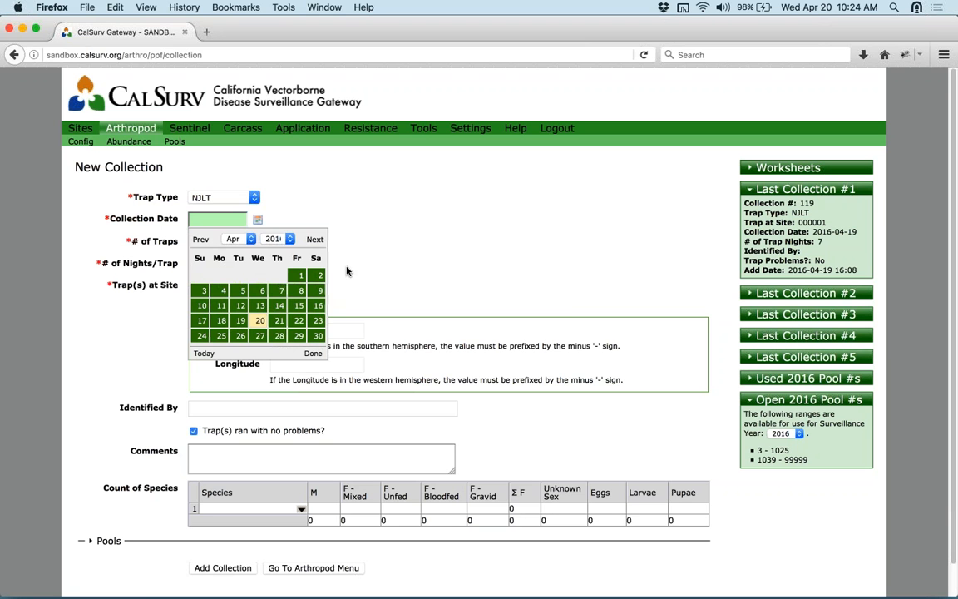
left_click(262, 308)
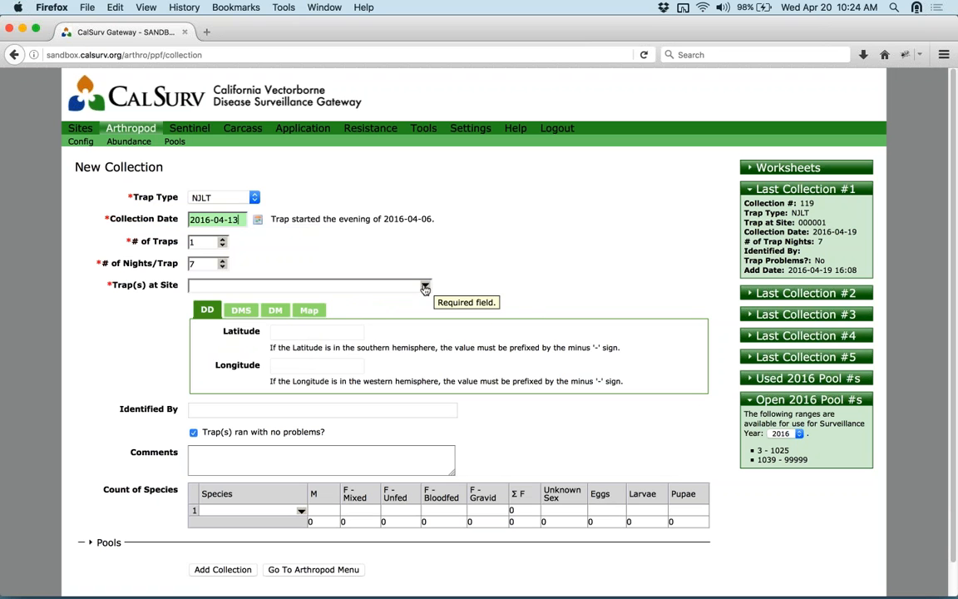
left_click(425, 286)
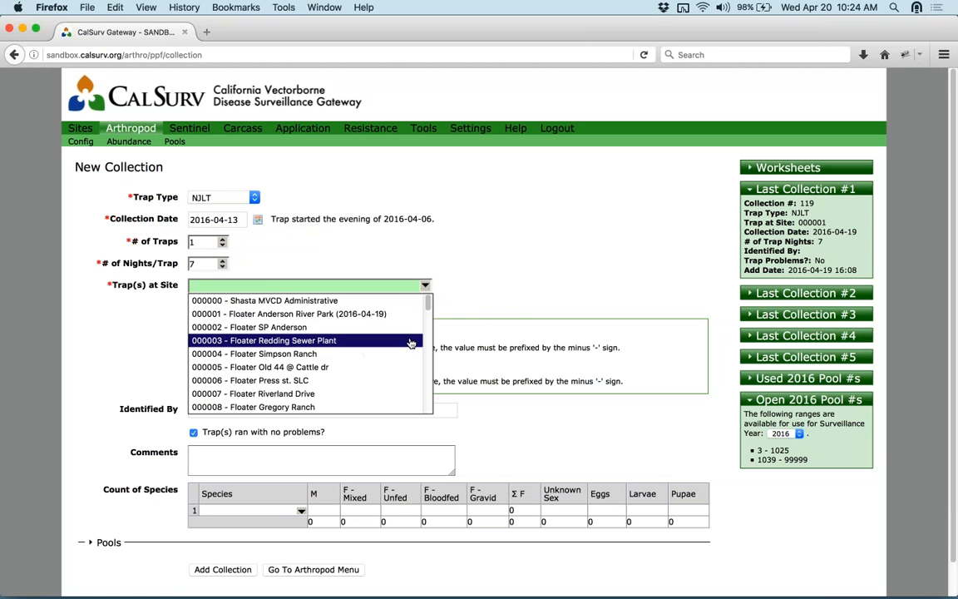
mouse_move(429, 309)
left_mouse_down()
mouse_move(434, 398)
mouse_move(427, 305)
left_mouse_up()
- Switch the trap site from 000021 - Floater Spring Gulch to 000000 - Shasta MVCD Administrative
left_click(316, 314)
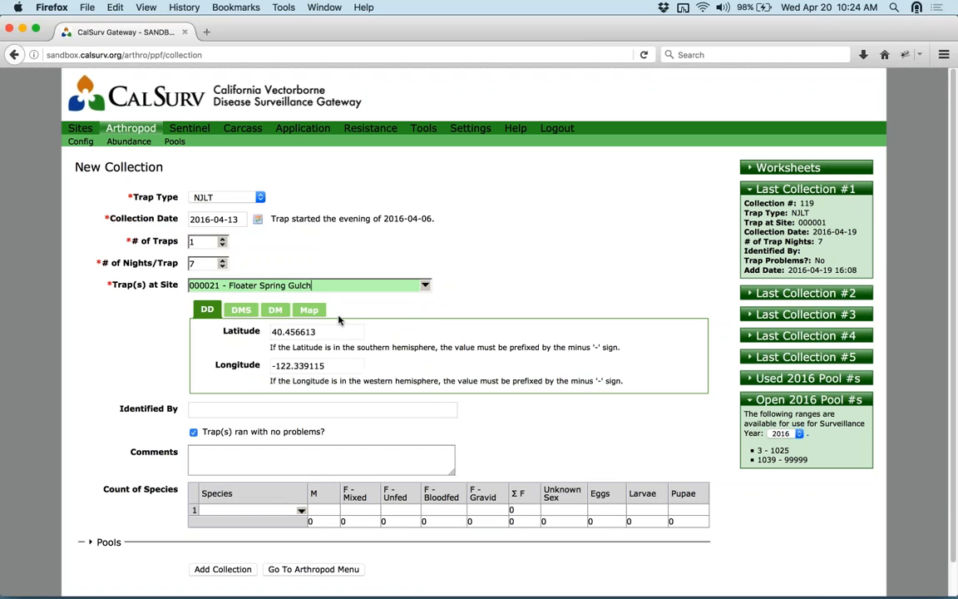
left_click(316, 313)
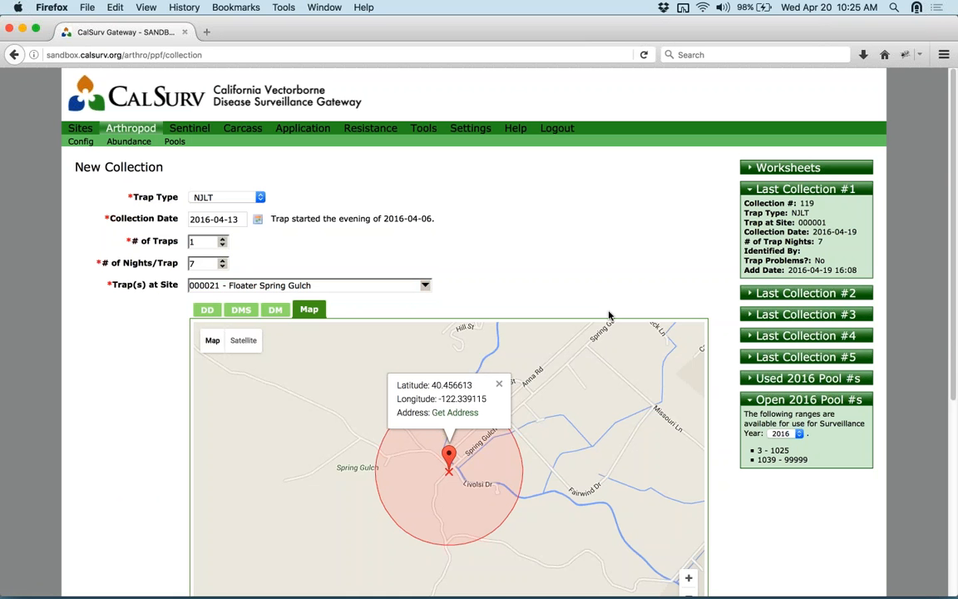
left_click(425, 286)
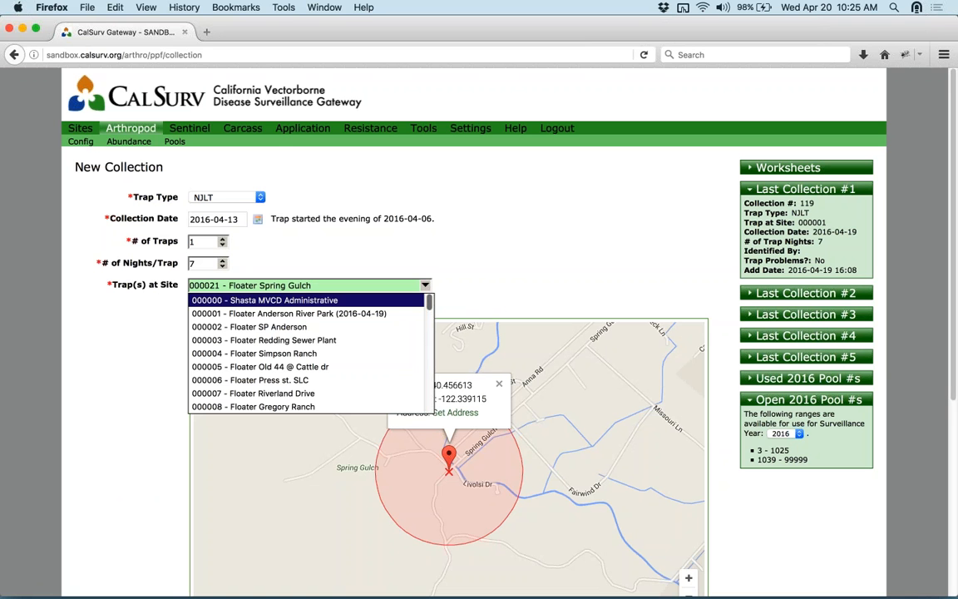
key("Down")
key("Down")
key("Down")
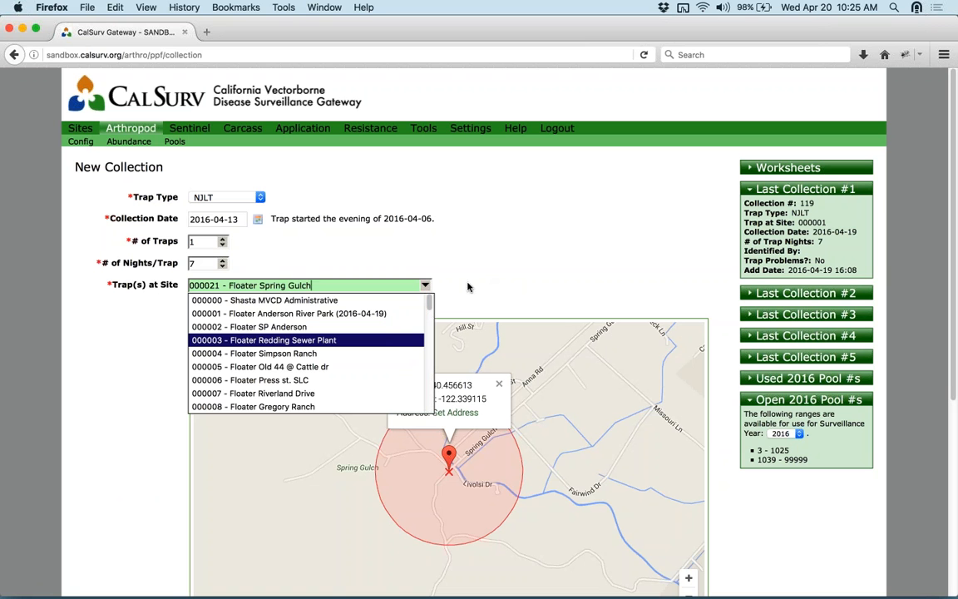
left_click(273, 300)
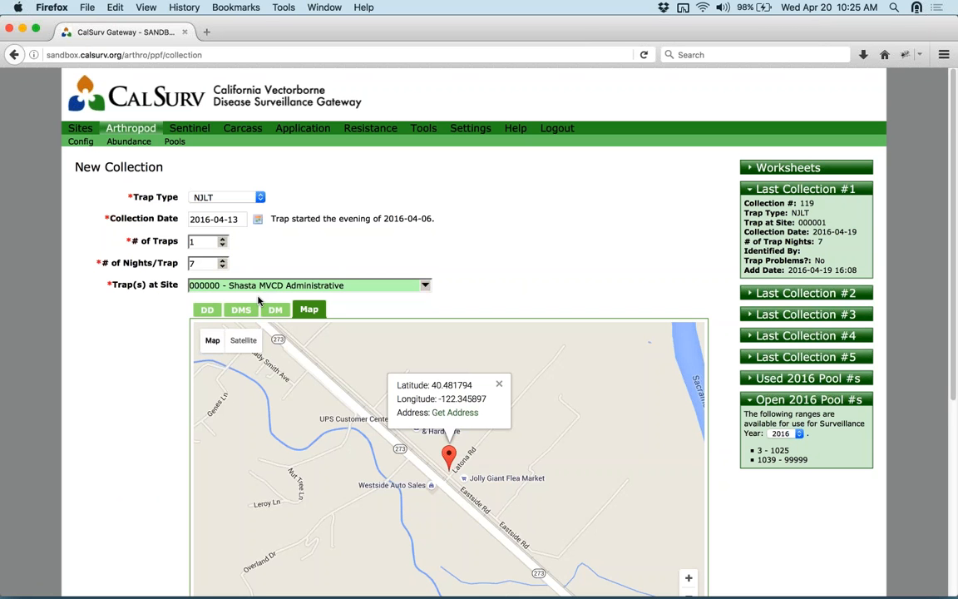
left_click(804, 529)
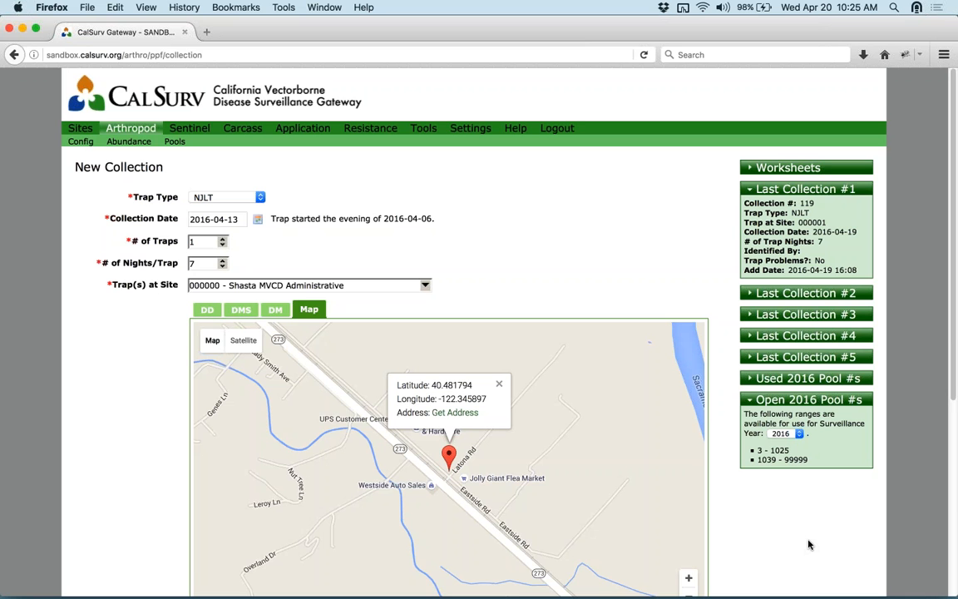
- Drag the trap marker near Milky Way to 40.493446, -122.324053, shown in decimal degrees
scroll(807, 540, "down", 1)
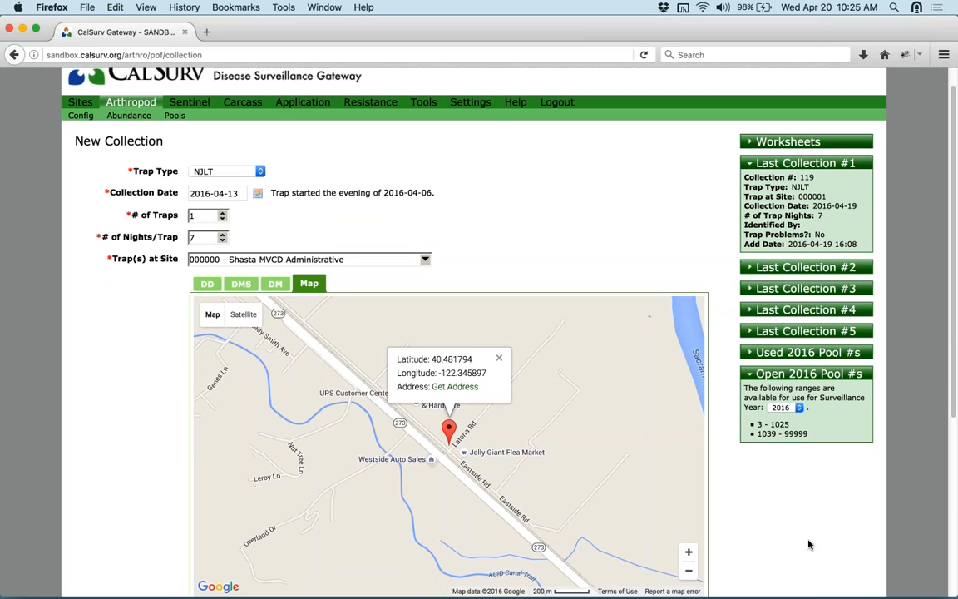
scroll(809, 541, "down", 1)
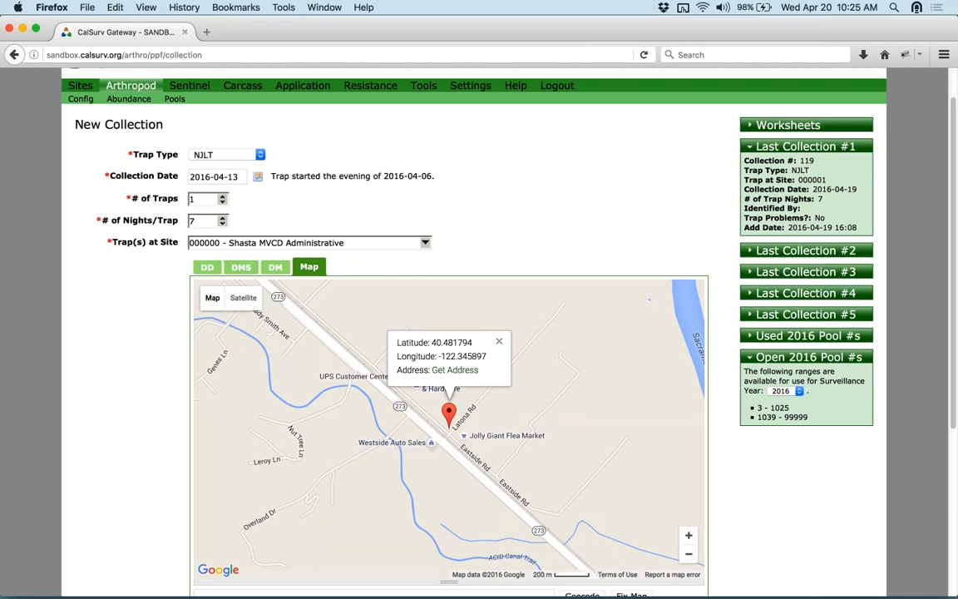
mouse_move(450, 410)
left_mouse_down()
mouse_move(332, 376)
mouse_move(241, 376)
left_mouse_up()
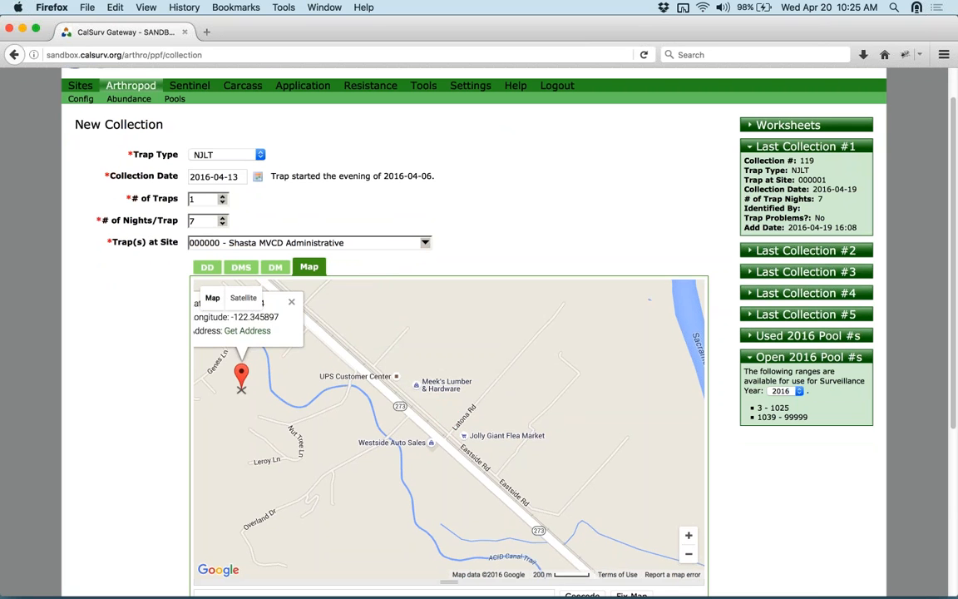
left_click_drag(342, 497, 529, 405)
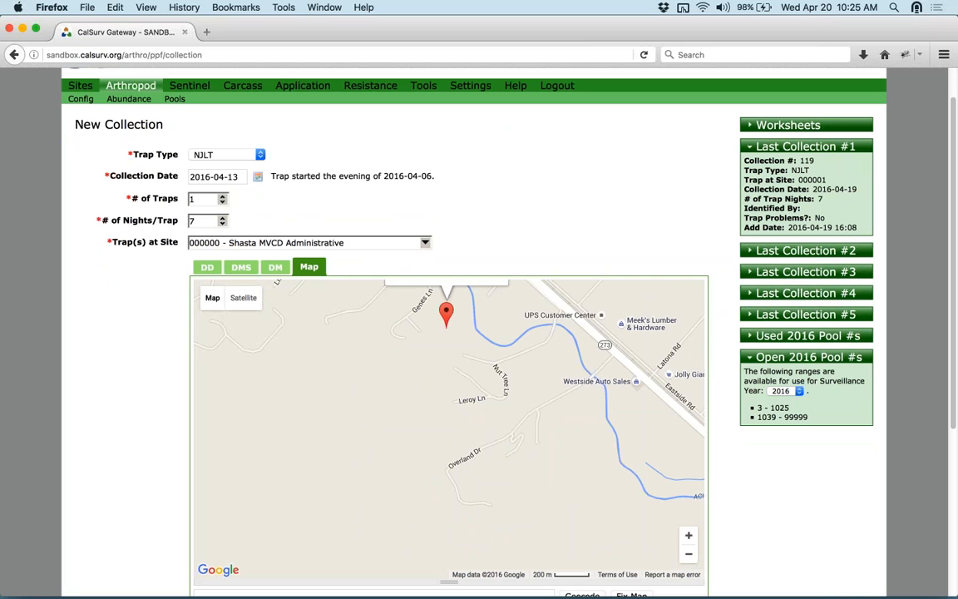
left_click_drag(447, 310, 356, 432)
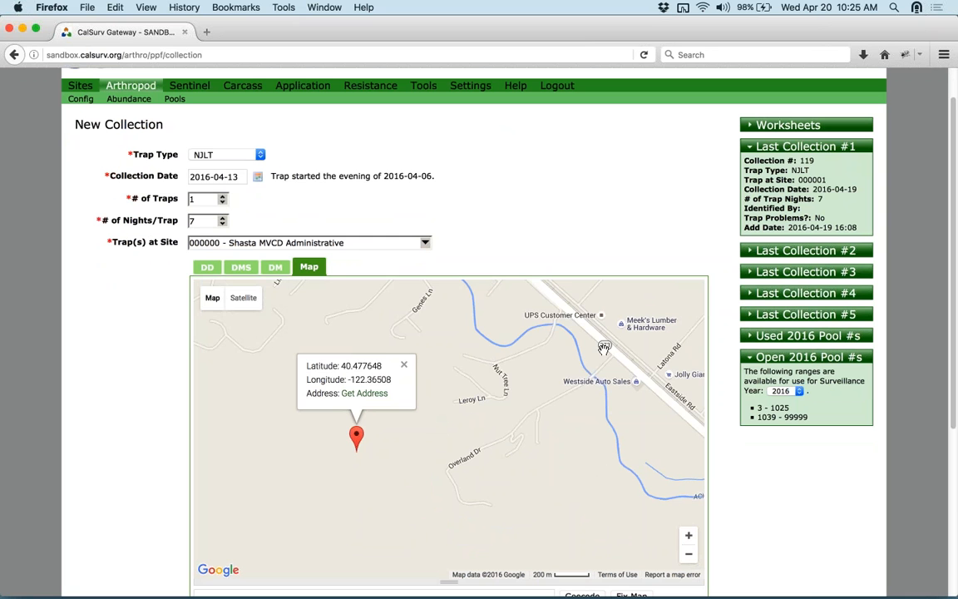
double_click(689, 554)
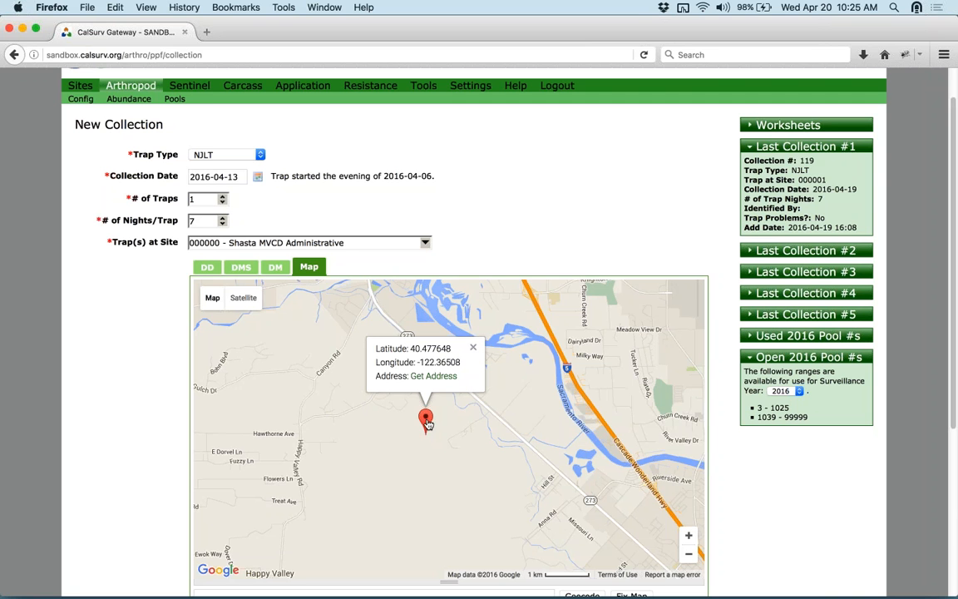
left_click_drag(425, 418, 585, 337)
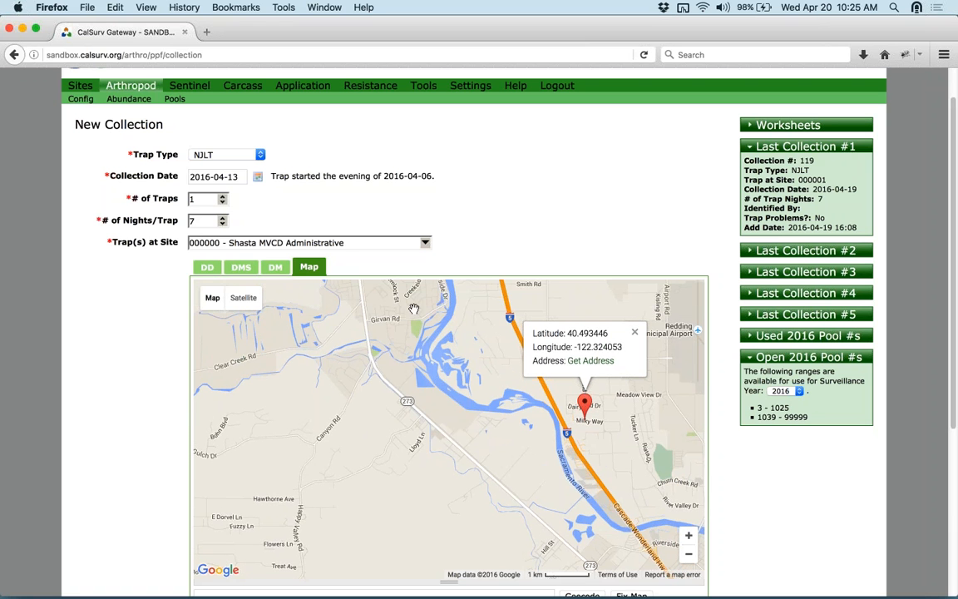
left_click(207, 267)
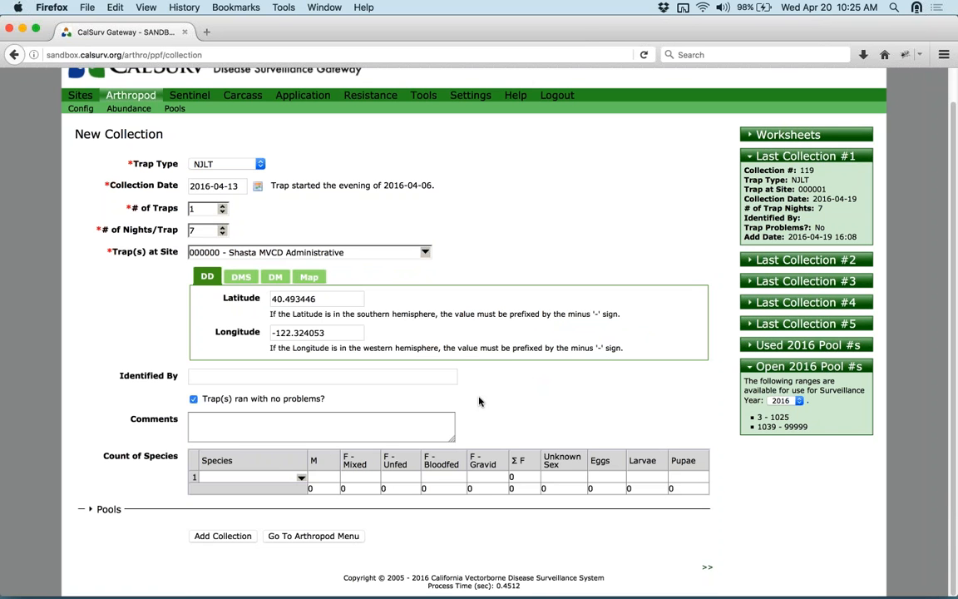
- Preview sites 000001 Anderson River Park and 000003 Redding Sewer Plant on the map
left_click(413, 251)
left_click(365, 280)
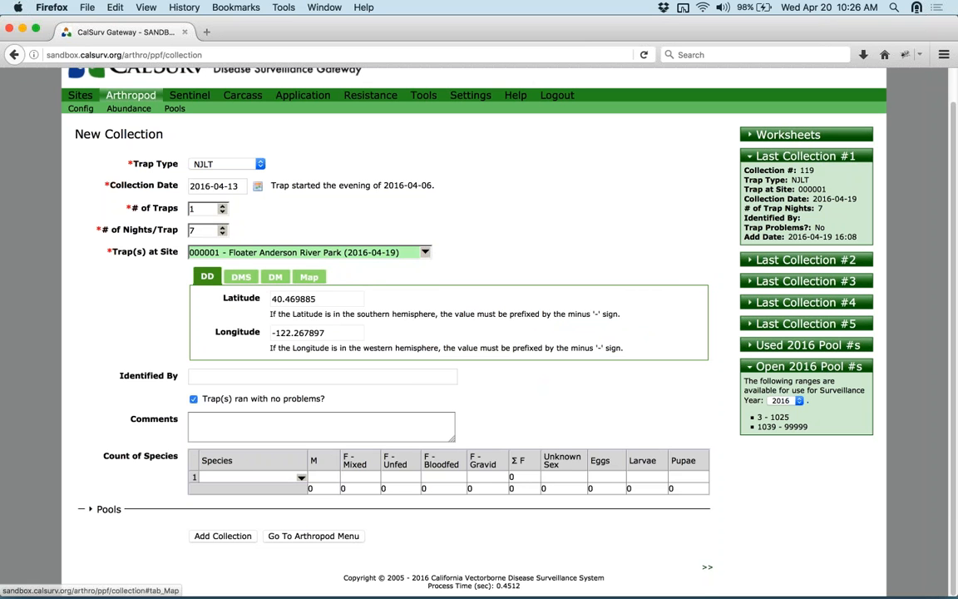
left_click(309, 276)
left_click_drag(449, 478, 350, 440)
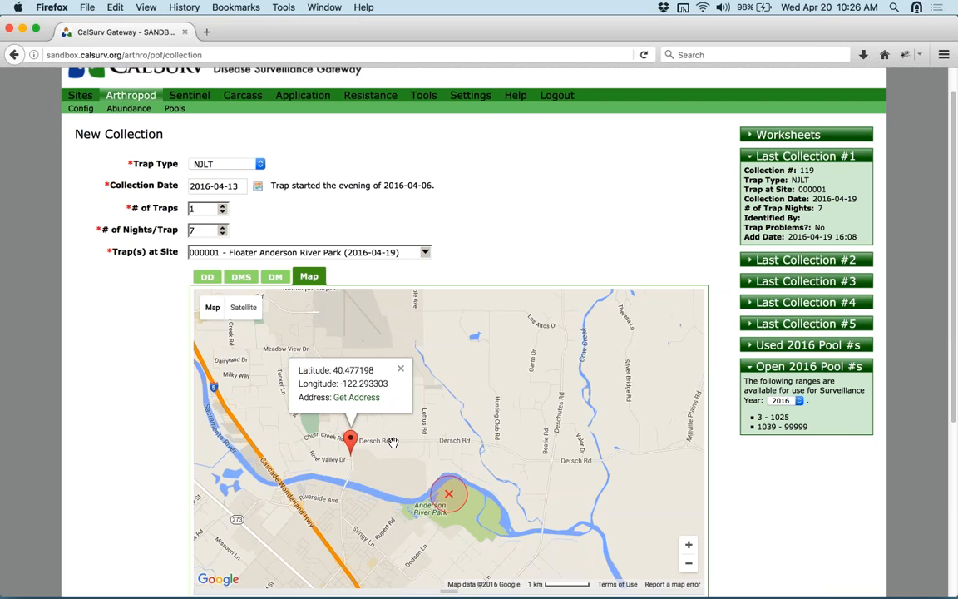
left_click(416, 251)
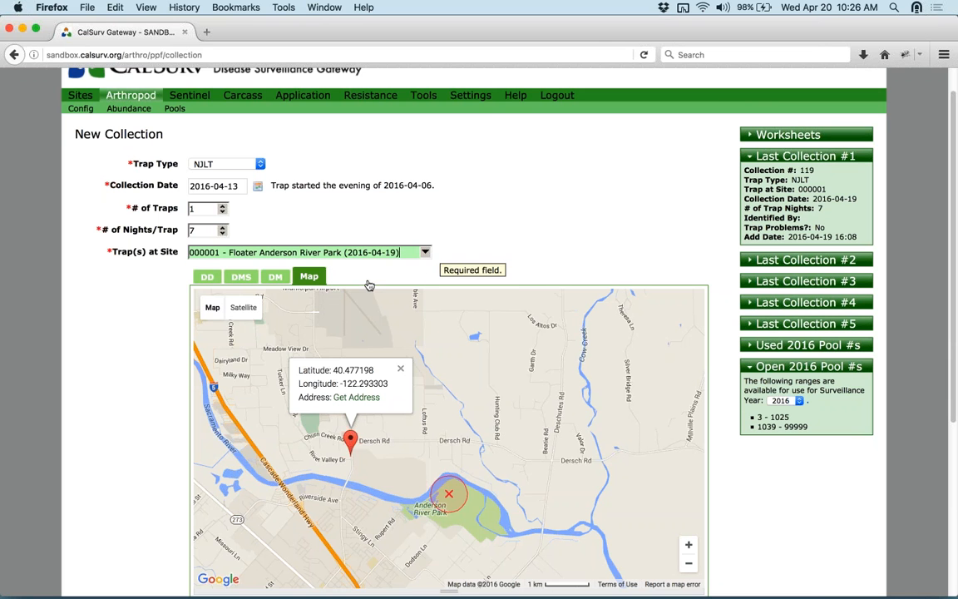
left_click(374, 308)
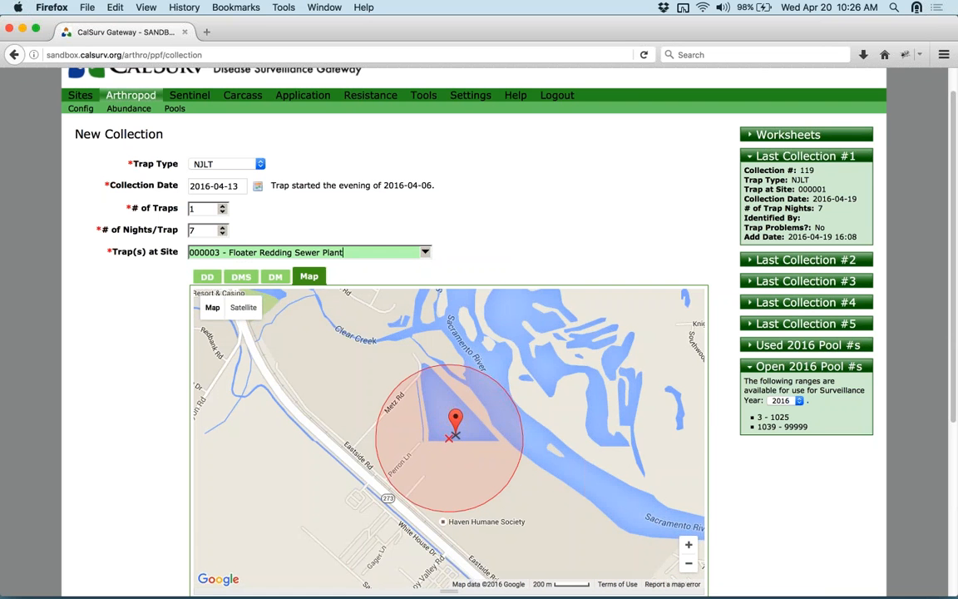
left_click_drag(456, 419, 450, 420)
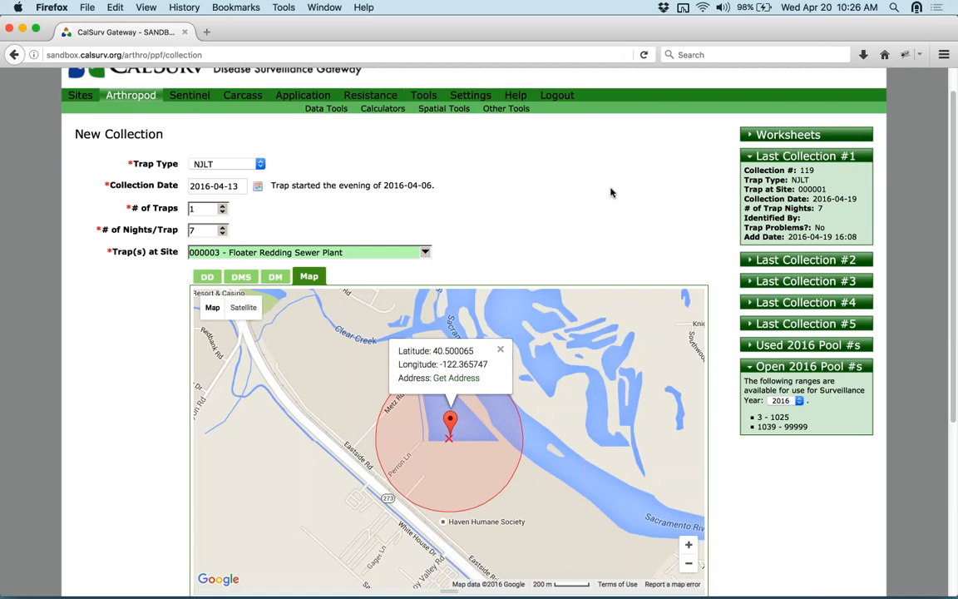
scroll(657, 208, "down", 5)
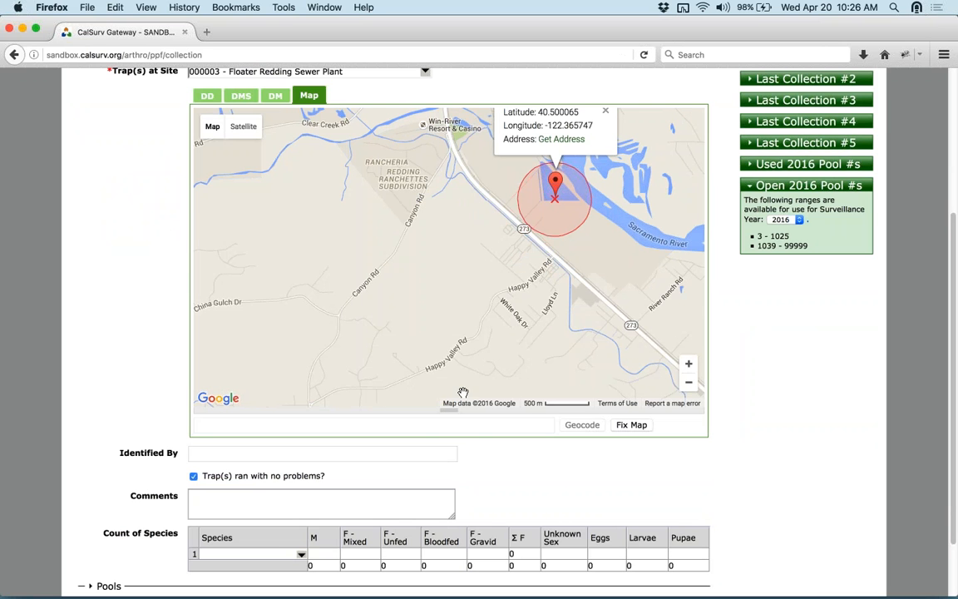
- Reselect 000000 - Shasta MVCD Administrative, placed at 40.481794, -122.345897
left_click(356, 429)
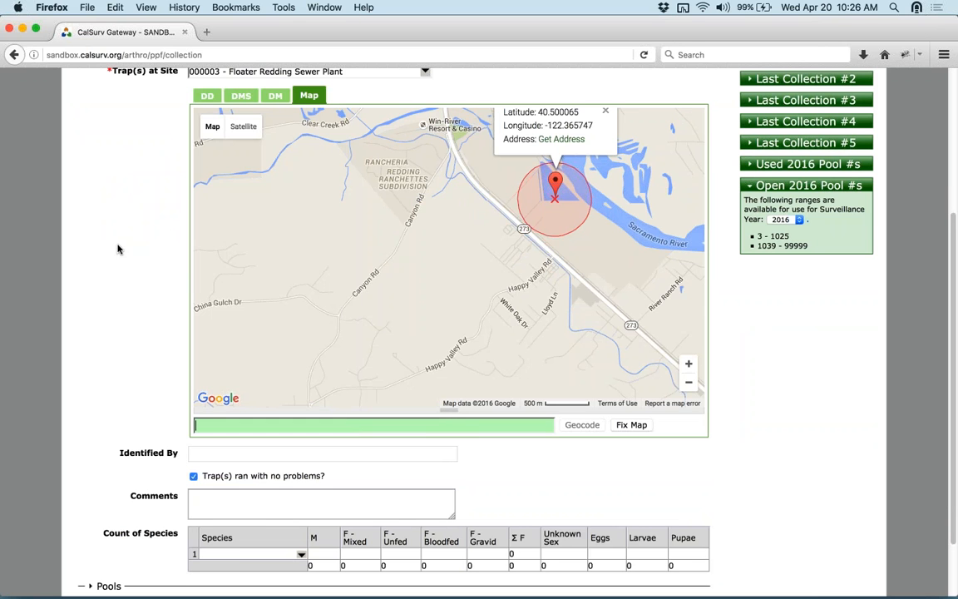
scroll(118, 246, "up", 2)
left_click(408, 107)
left_click(409, 108)
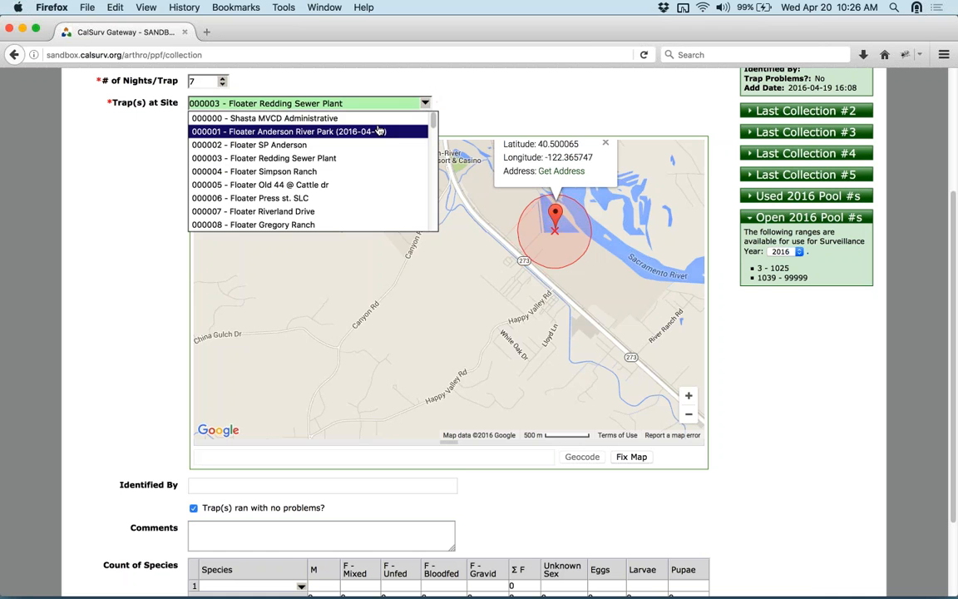
left_click(408, 117)
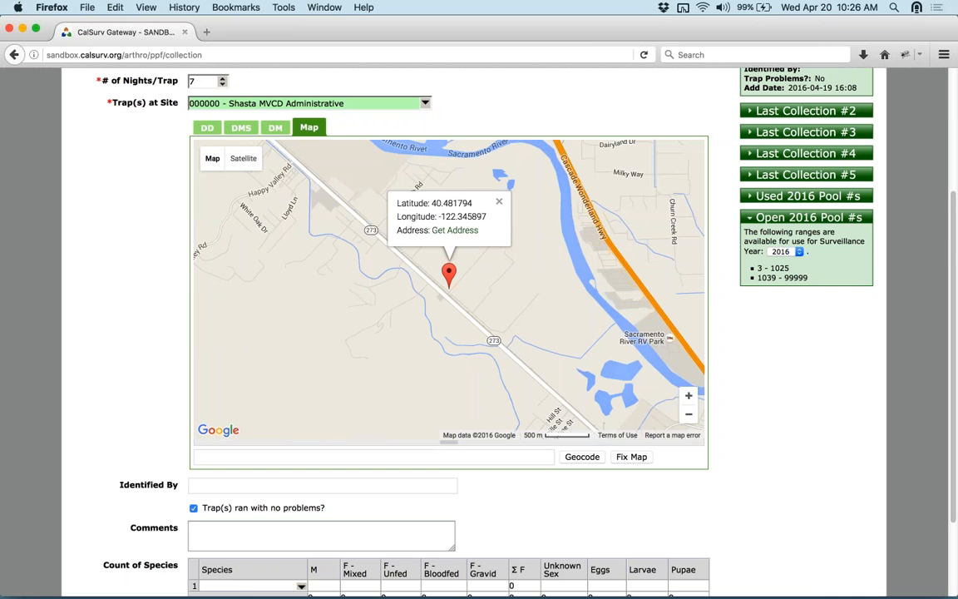
scroll(180, 366, "down", 3)
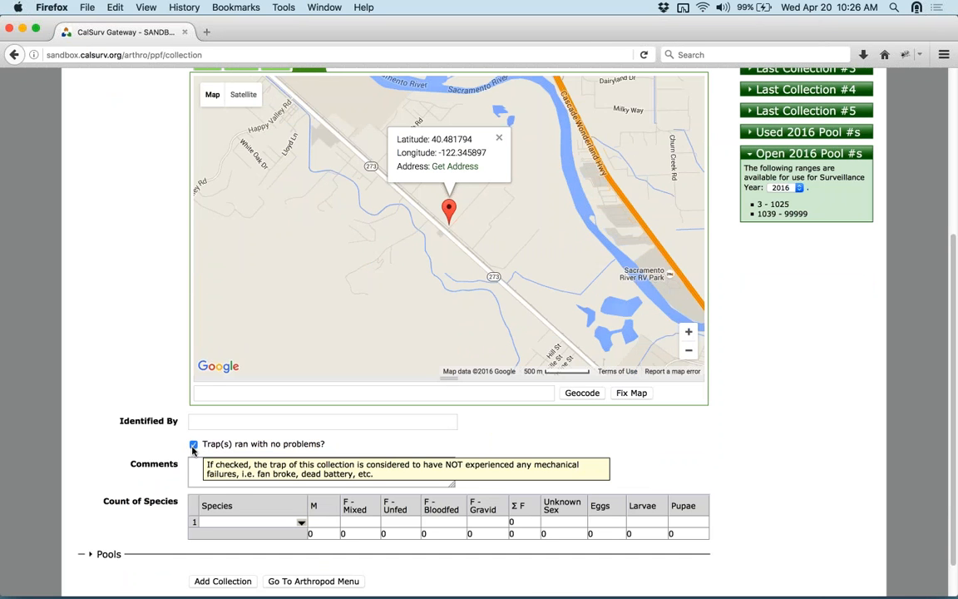
- Uncheck 'Trap(s) ran with no problems?' and place the cursor in the Comments box
left_click(193, 446)
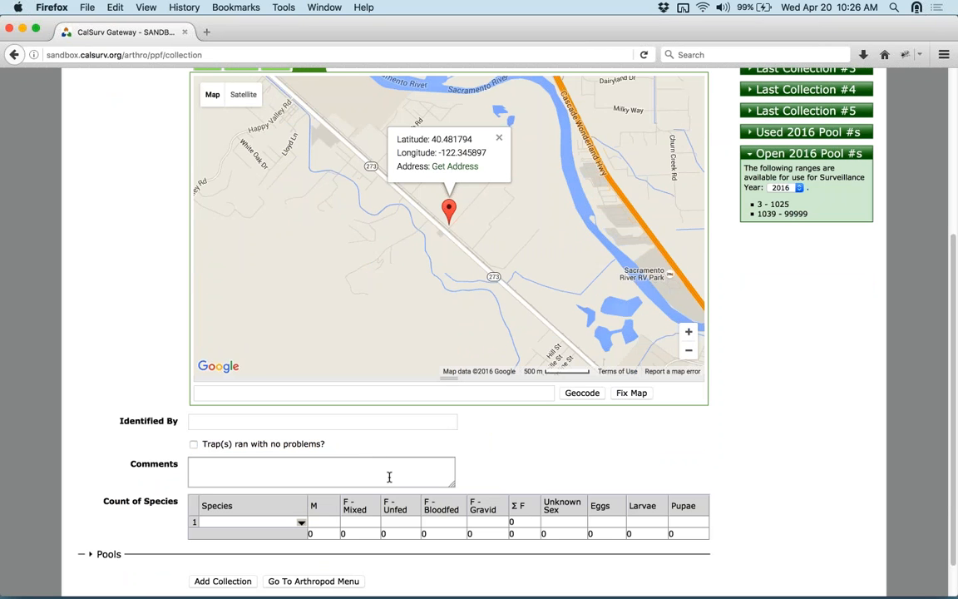
left_click(283, 464)
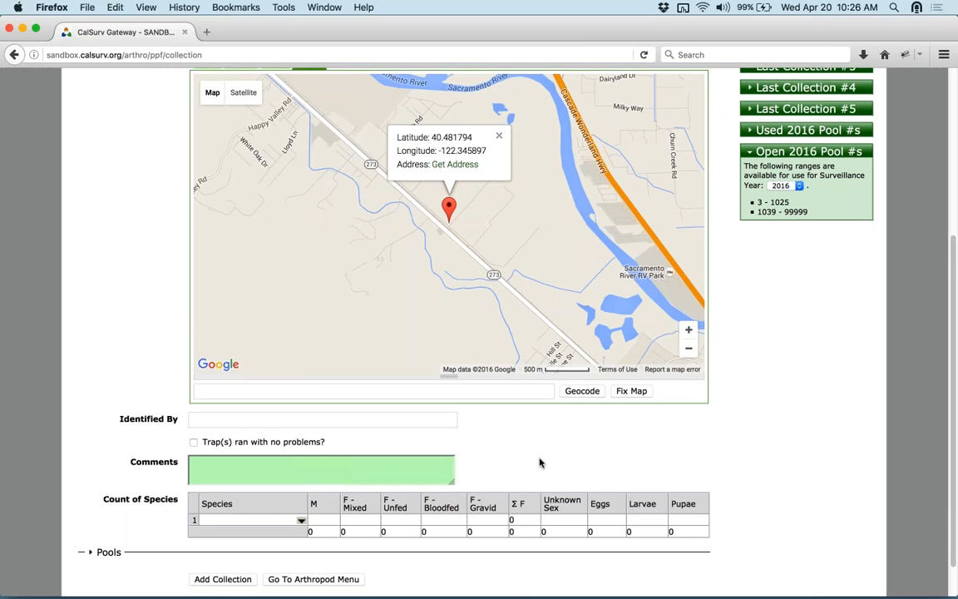
scroll(541, 462, "down", 2)
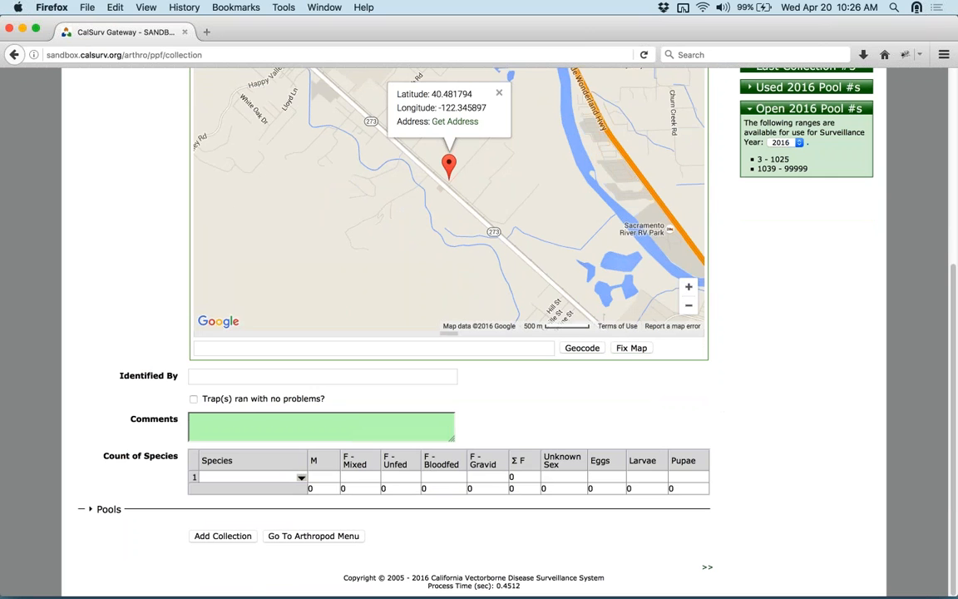
- Enter Culex pipiens in species row 1 with 100 mixed females, correcting a mistyped 300
left_click(280, 476)
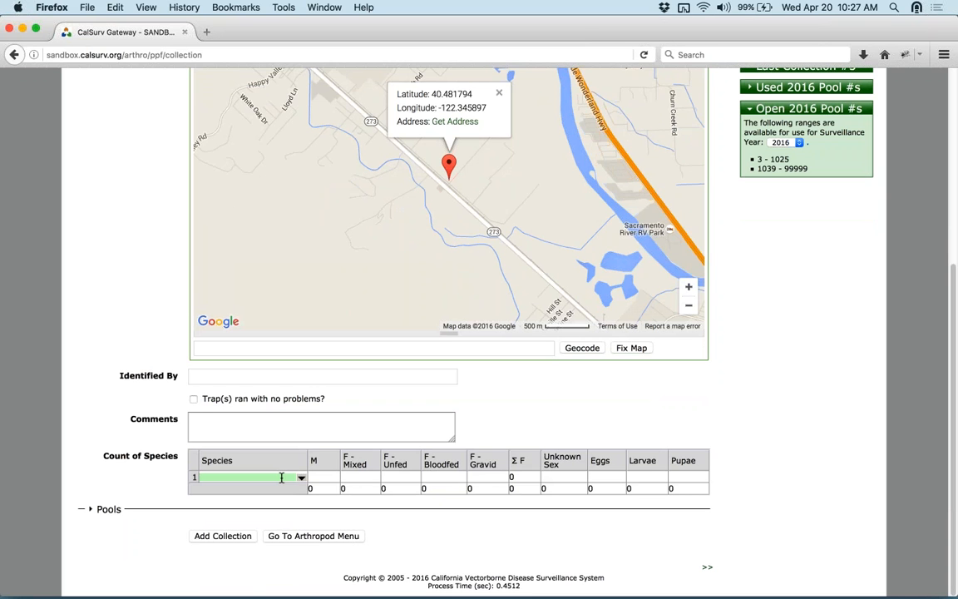
type("Cul")
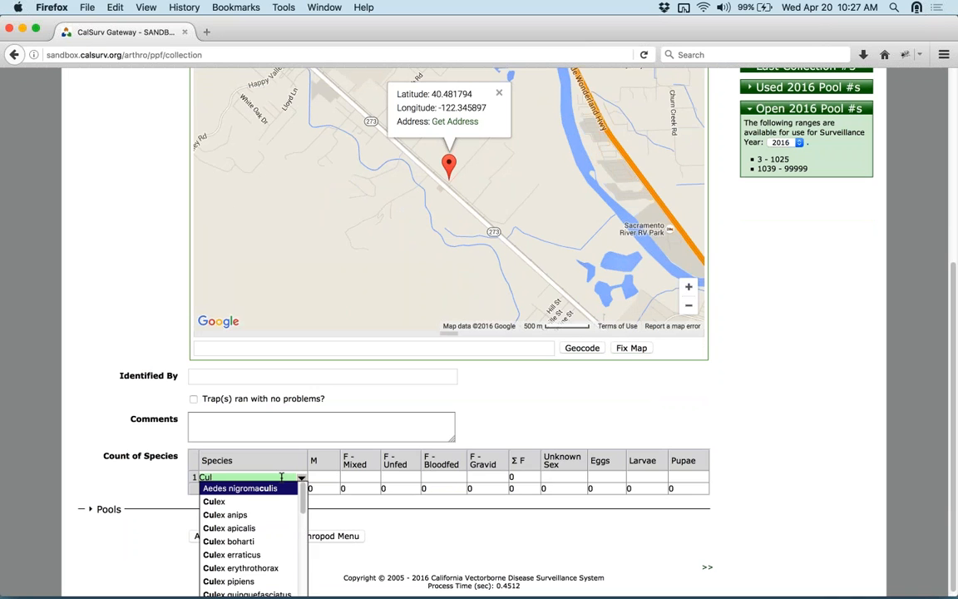
type("e")
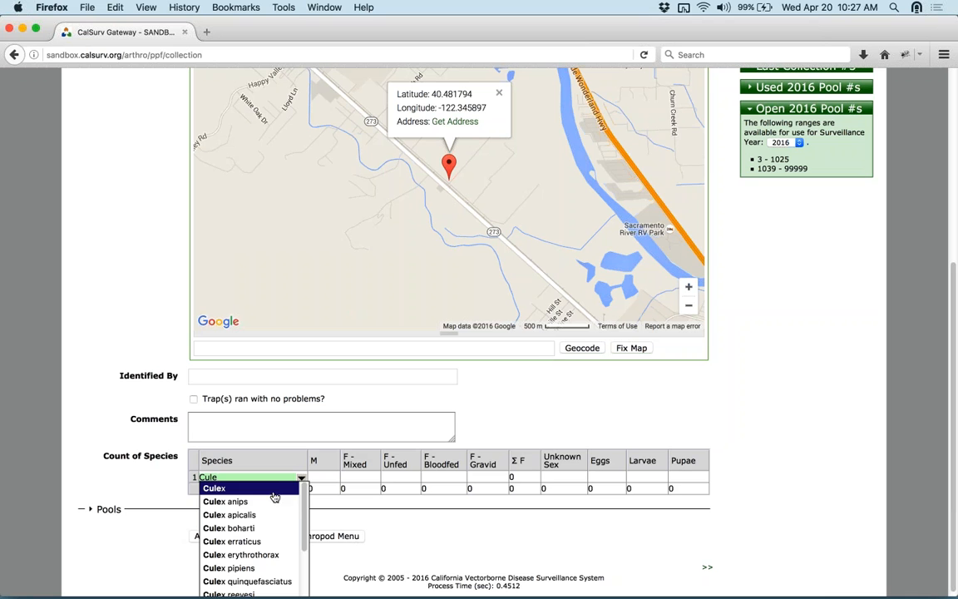
type("x")
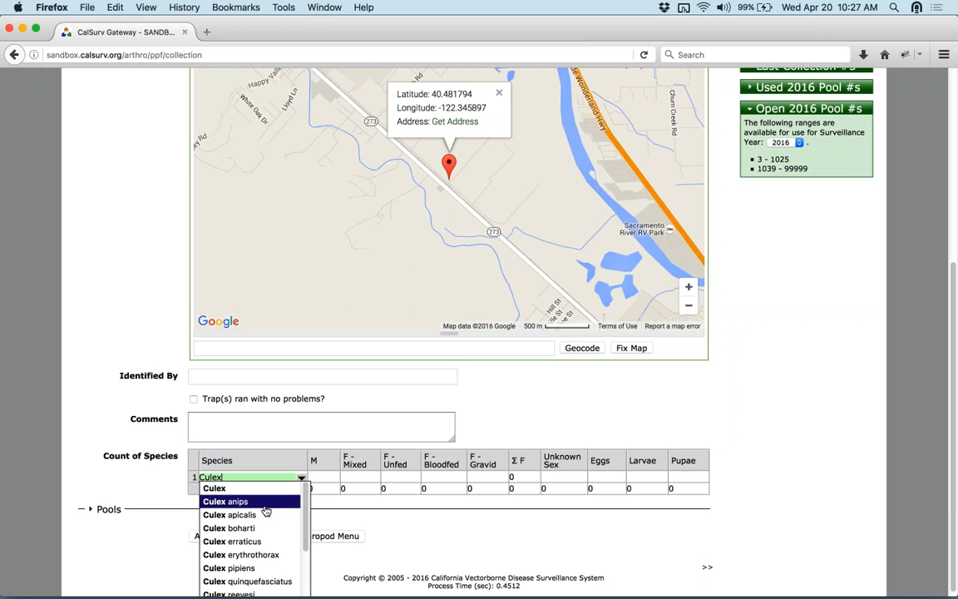
left_click(272, 573)
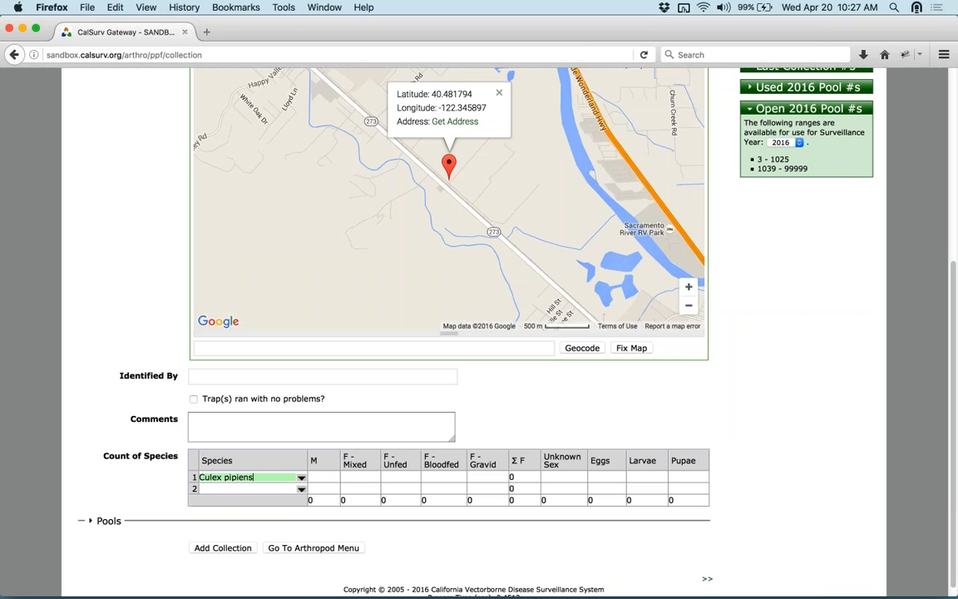
scroll(783, 428, "up", 1)
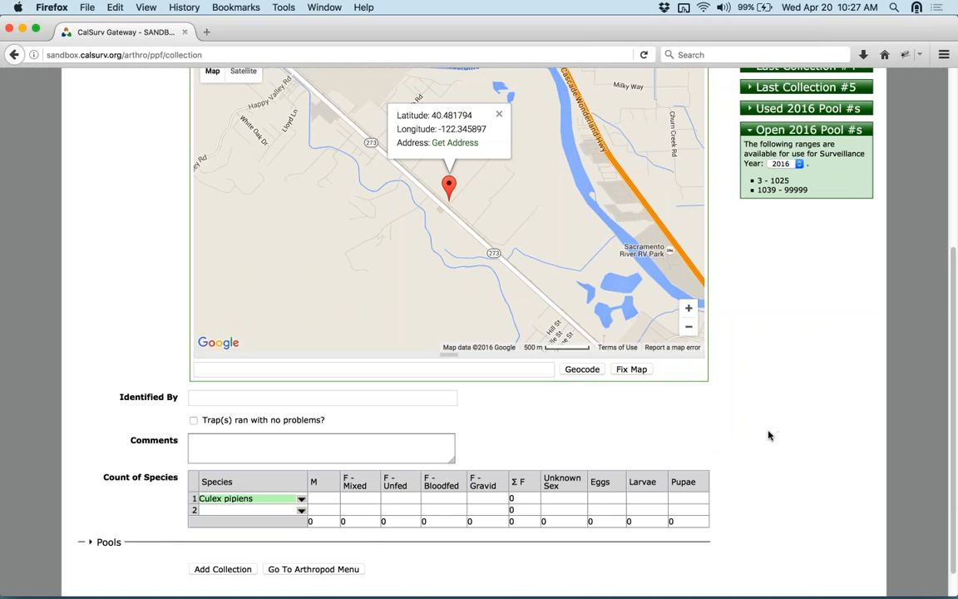
key("Tab")
key("Tab")
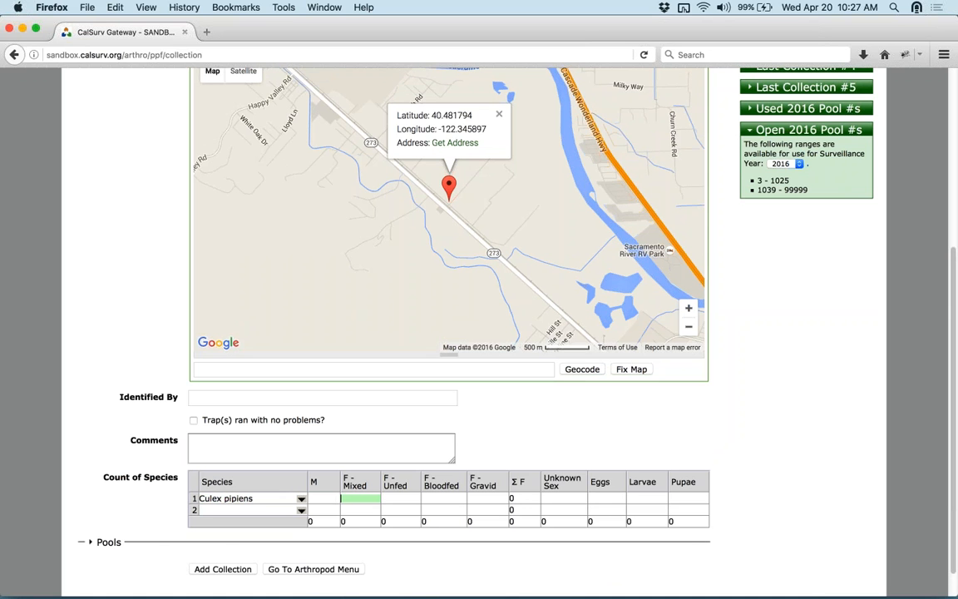
type("300")
key("BackSpace")
key("BackSpace")
key("BackSpace")
type("100")
left_click(665, 421)
scroll(772, 424, "down", 2)
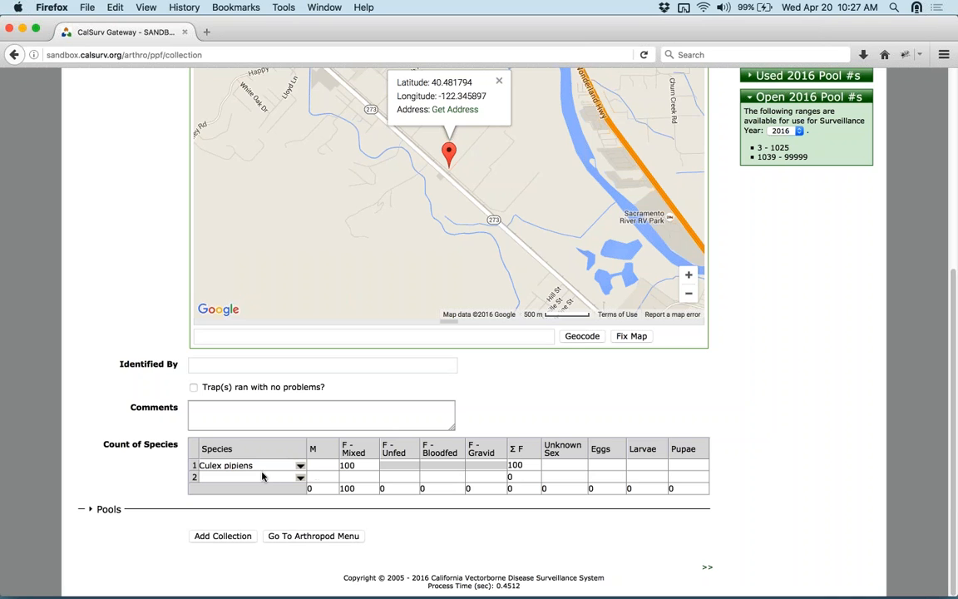
- Filter the row 2 species list with 'sirsi' and choose Aedes sierrensis
left_click(300, 479)
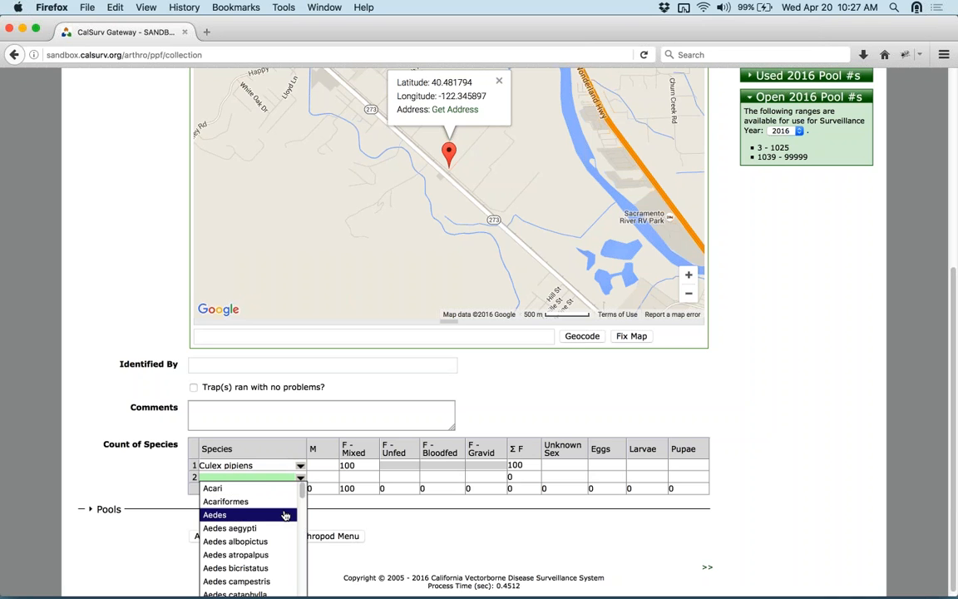
scroll(281, 513, "down", 8)
key("Up")
key("Up")
key("Up")
key("Up")
key("Up")
key("Up")
key("Up")
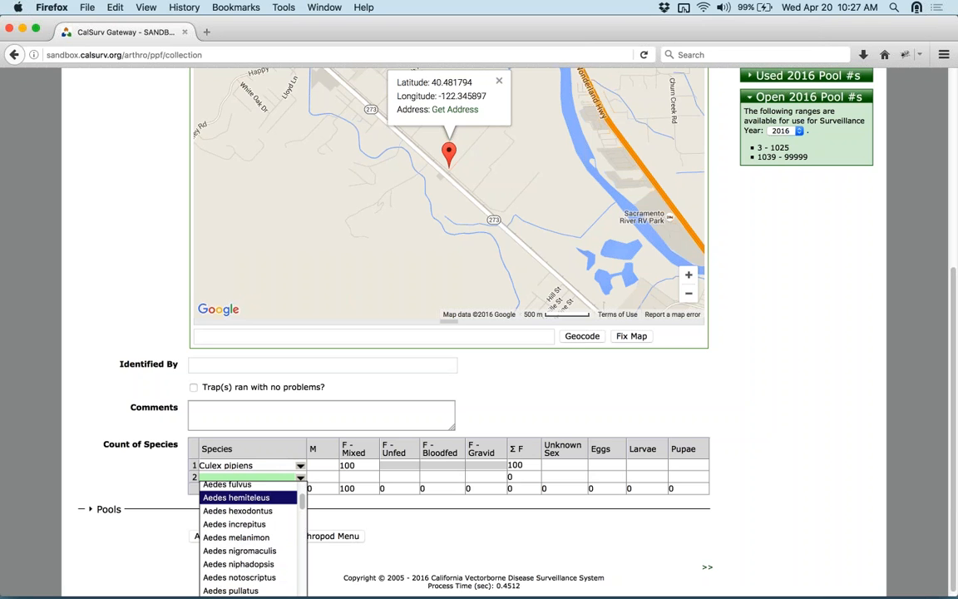
type("si")
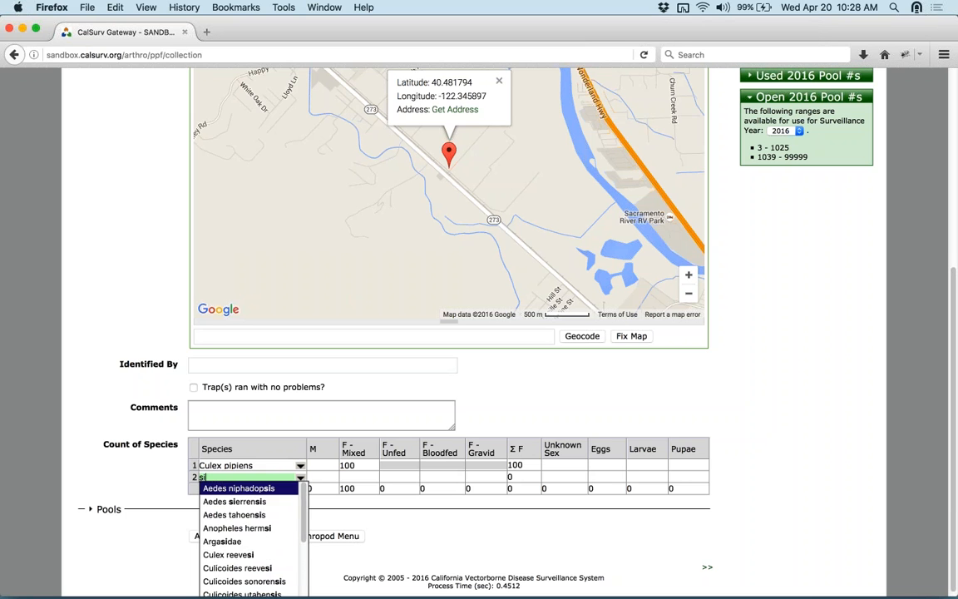
type("rsi")
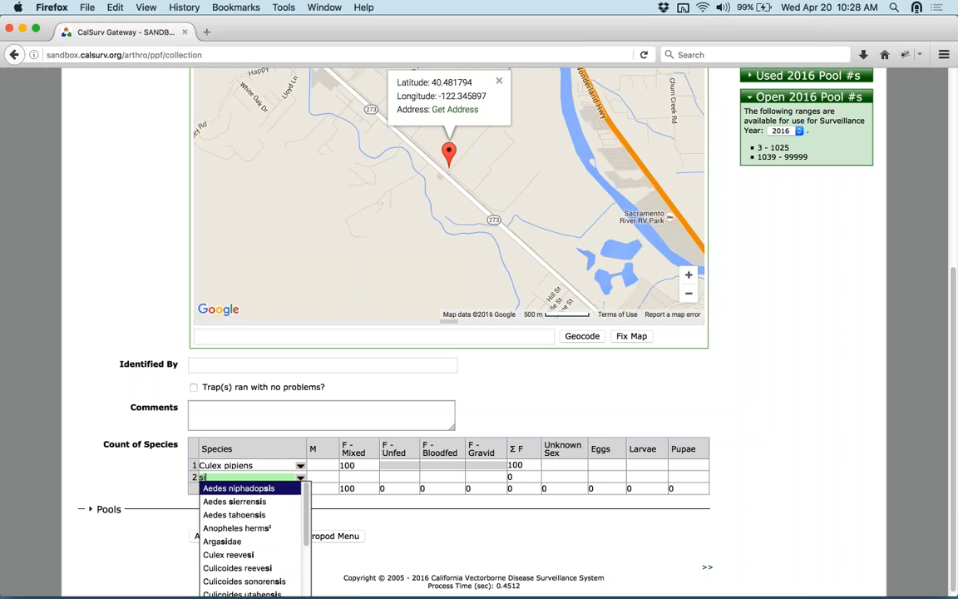
key("Down")
key("Return")
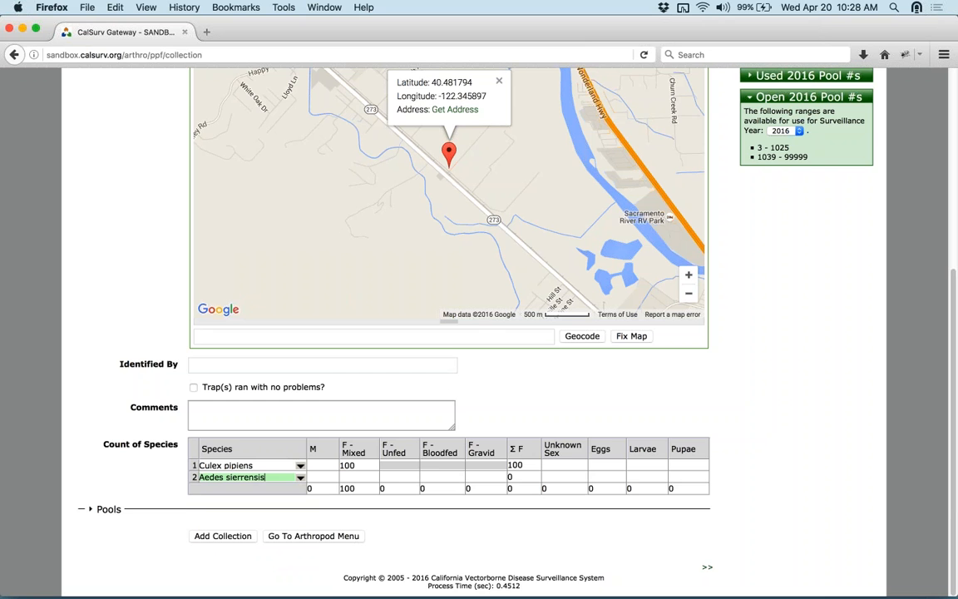
scroll(127, 488, "down", 1)
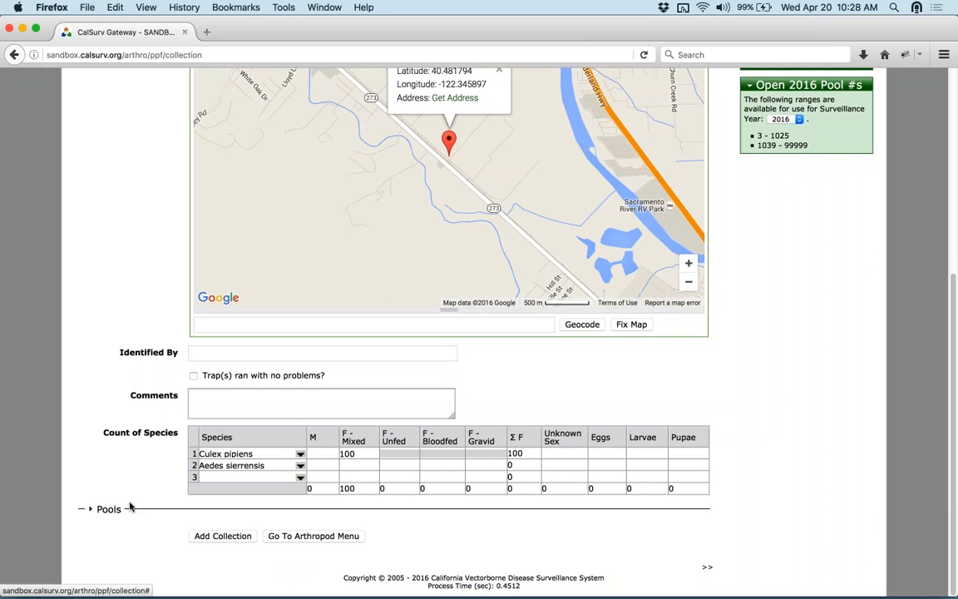
- Expand the Pools section and enter 50 mixed females for Aedes sierrensis
left_click(113, 511)
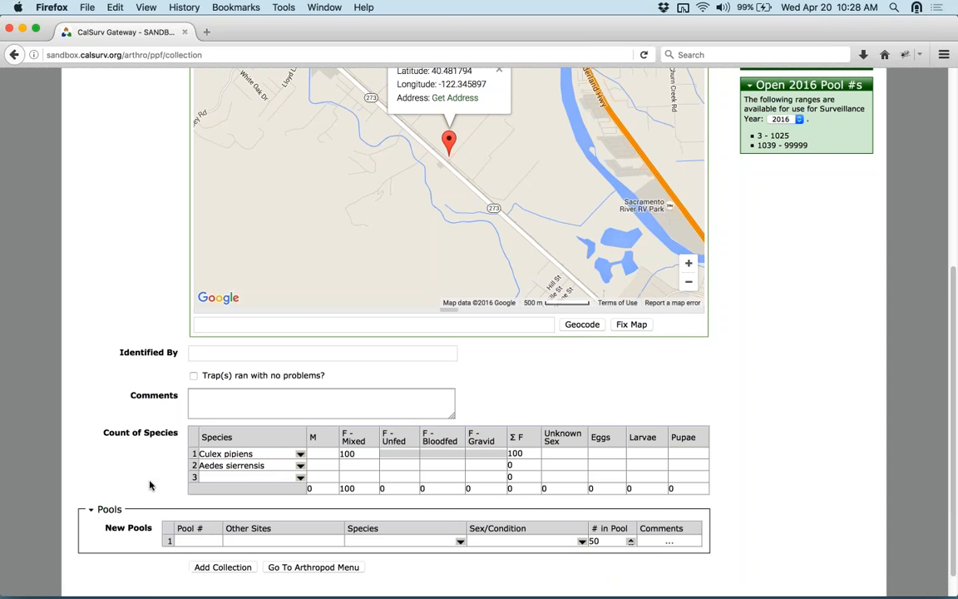
scroll(146, 483, "down", 3)
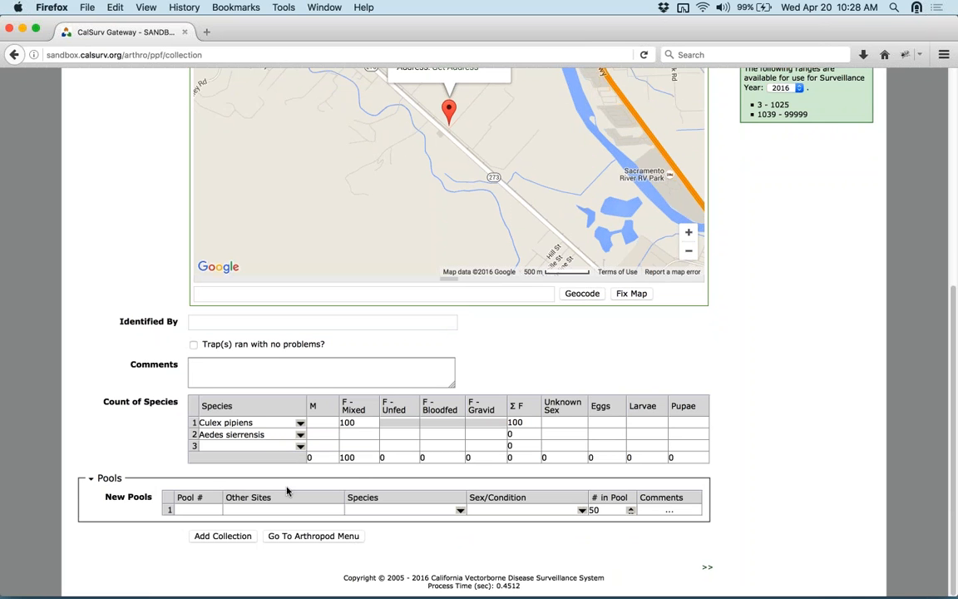
left_click(350, 434)
type("50")
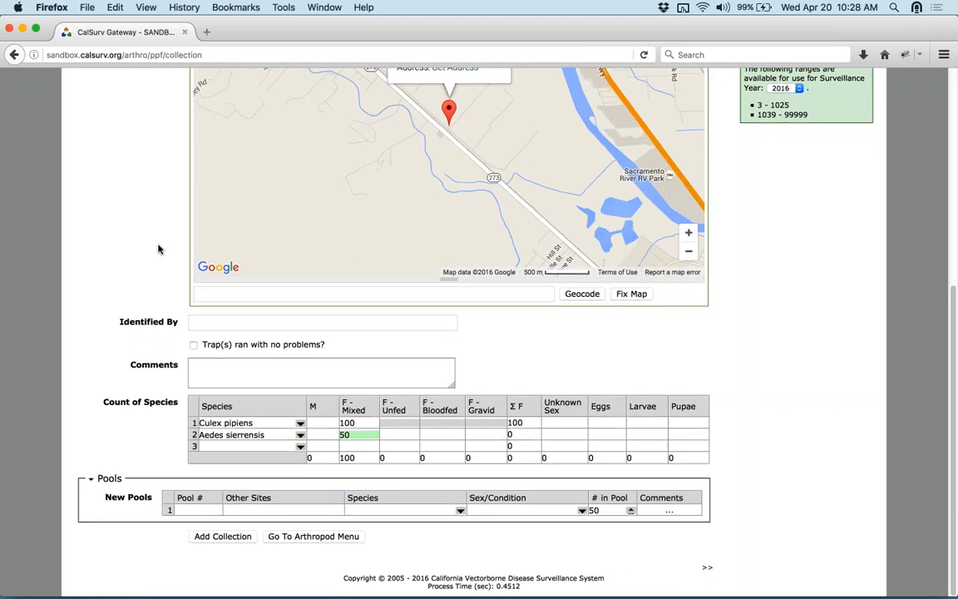
scroll(155, 241, "up", 2)
scroll(137, 408, "down", 1)
scroll(142, 417, "down", 1)
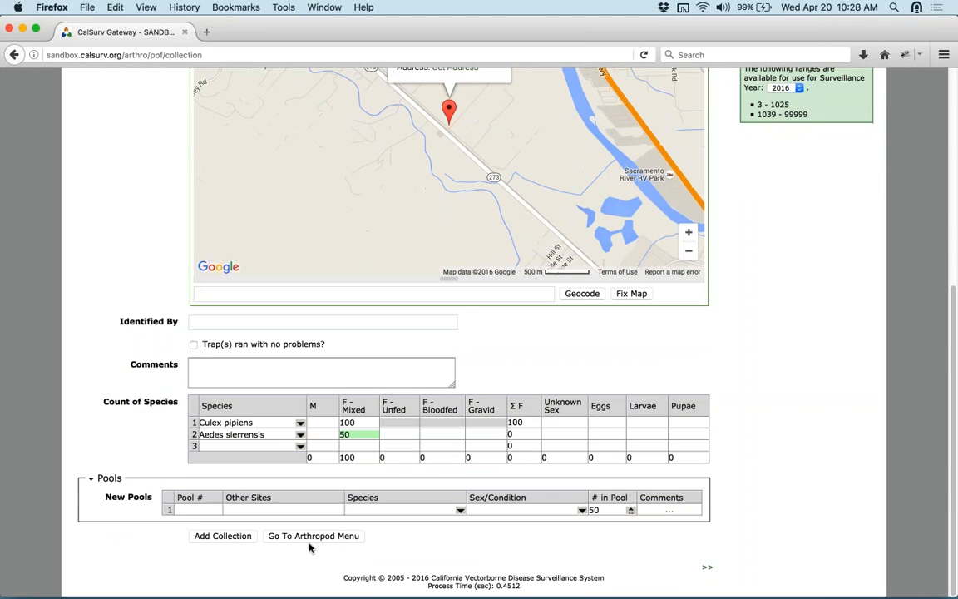
scroll(206, 526, "up", 2)
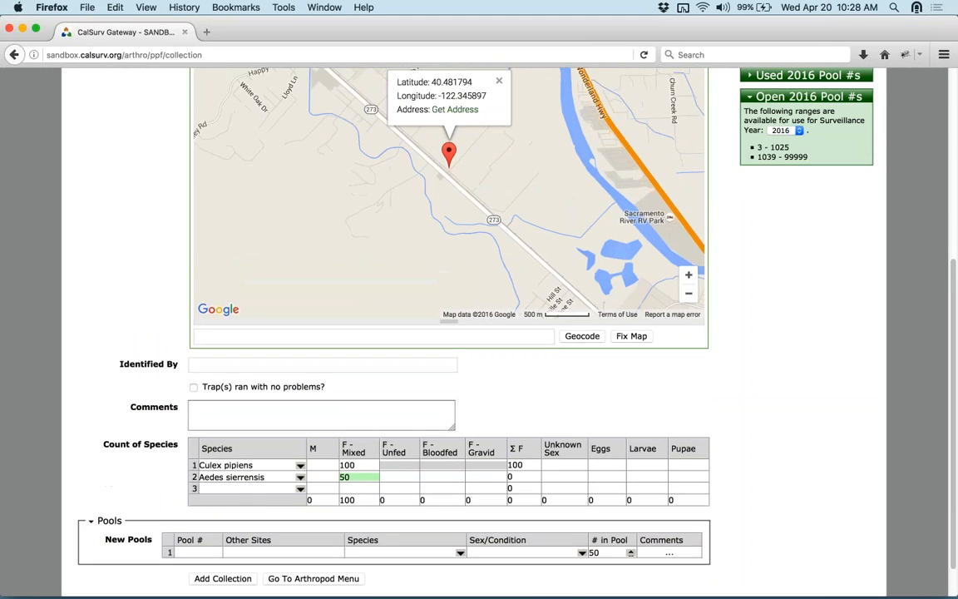
scroll(205, 526, "down", 1)
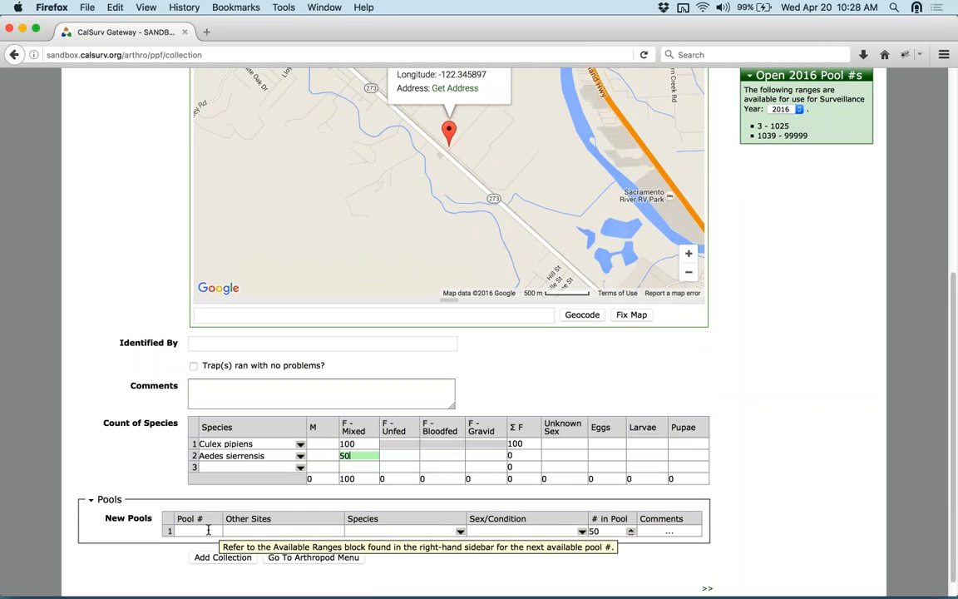
- Commit the 50 count and number the first new pool 4
left_click(208, 530)
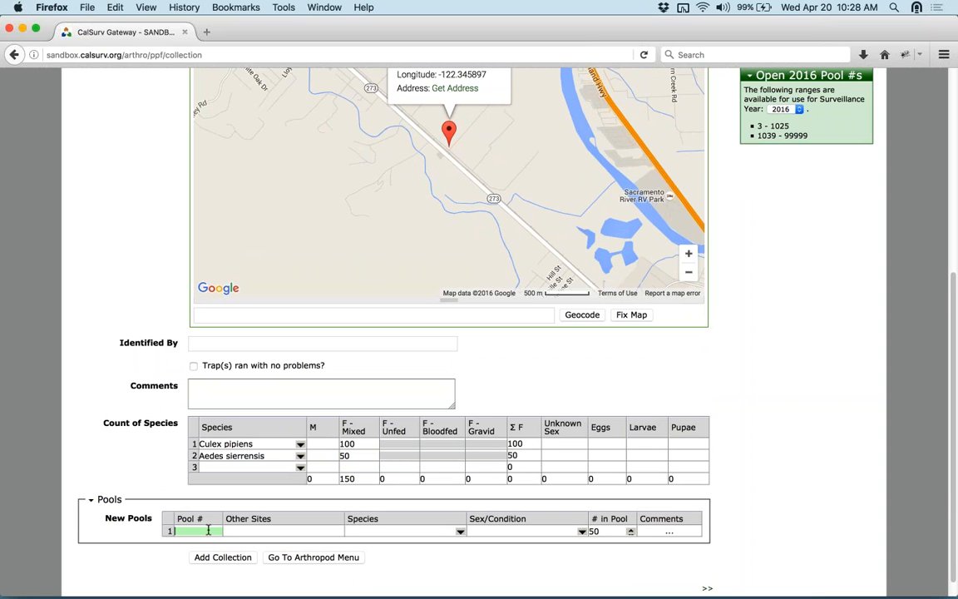
type("4")
left_click(243, 499)
scroll(97, 349, "up", 6)
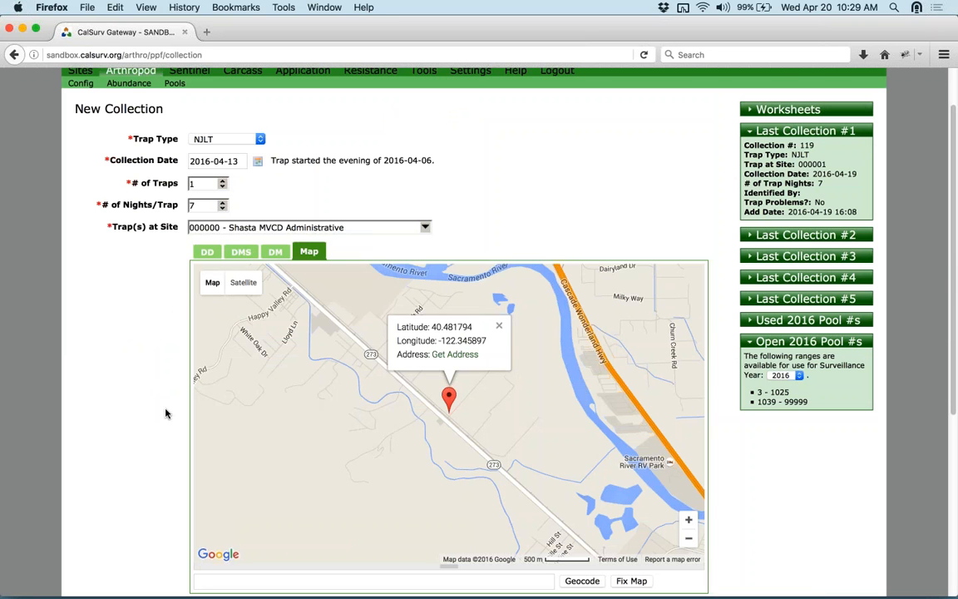
scroll(146, 438, "down", 5)
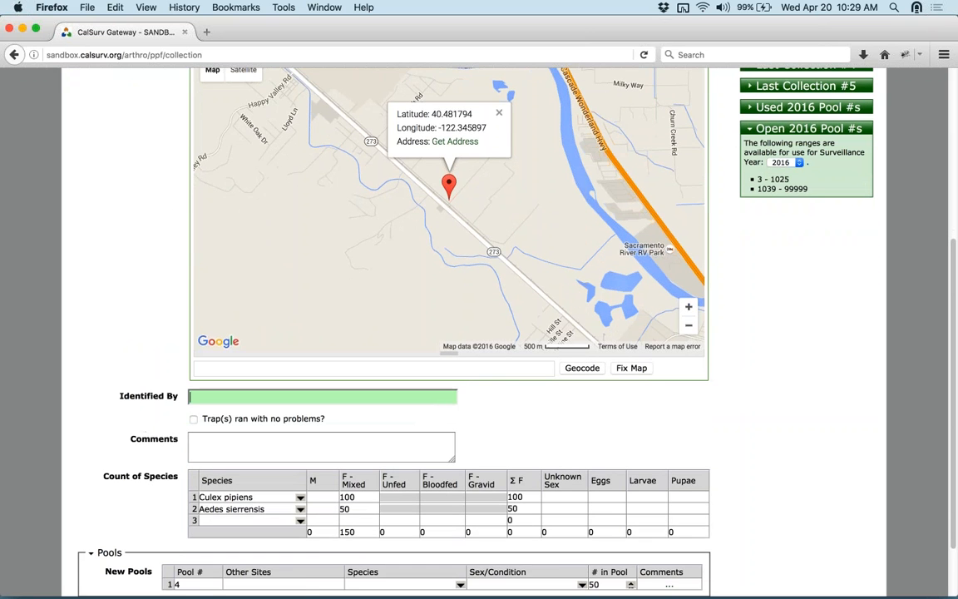
left_click(302, 584)
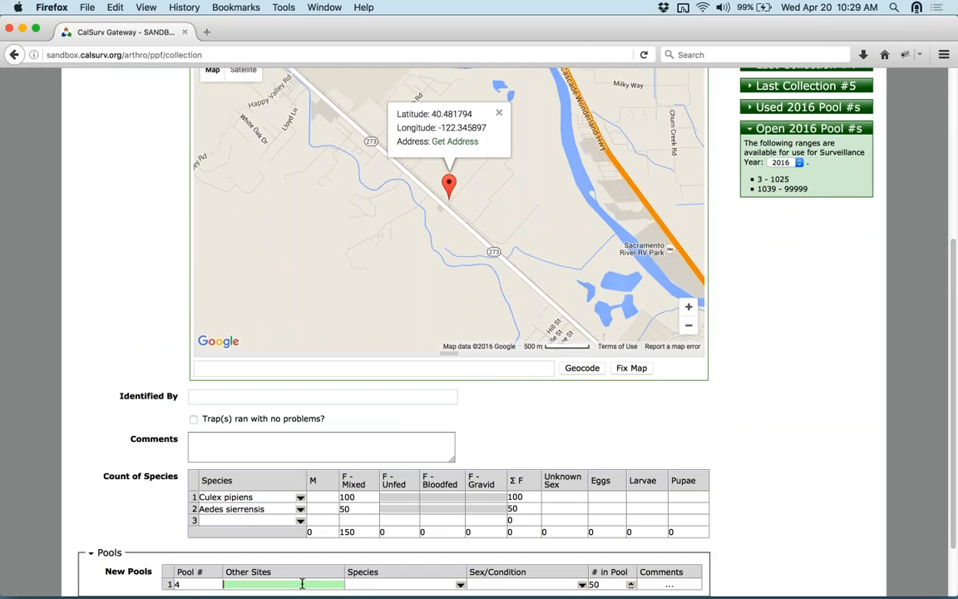
scroll(122, 513, "down", 2)
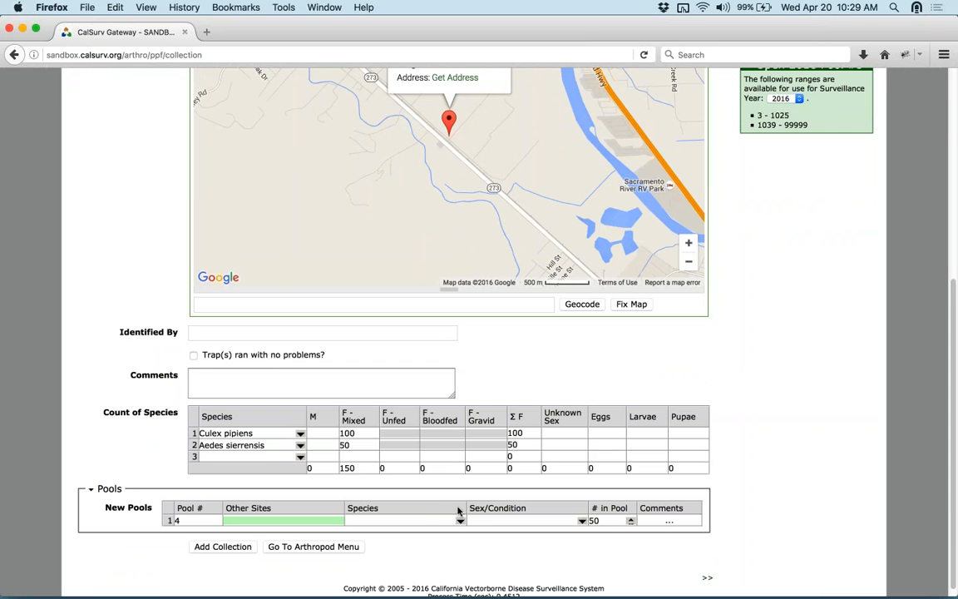
- Set pool 4 to Culex pipiens, Females - Mixed, and check its comments box
left_click(425, 521)
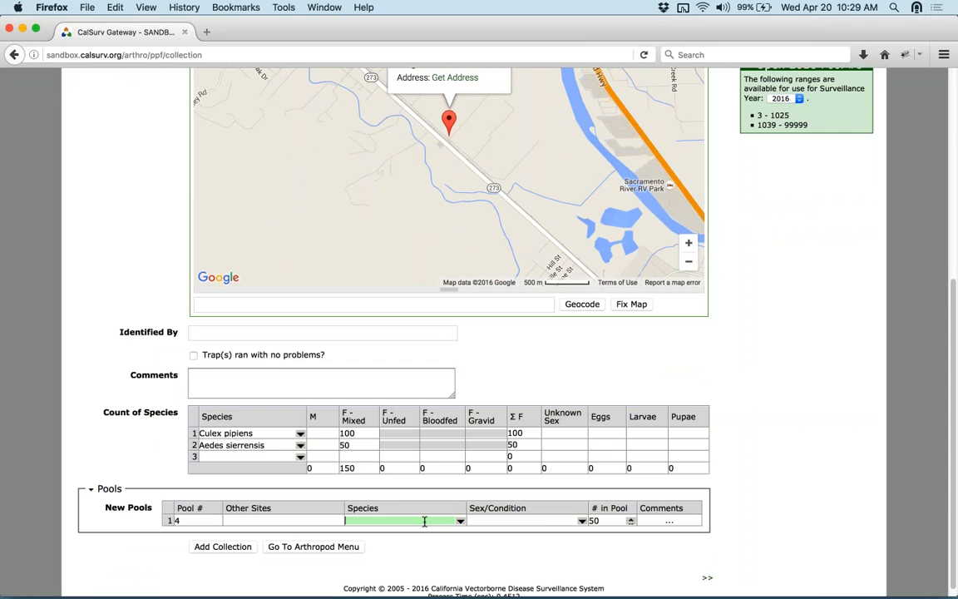
type("culex")
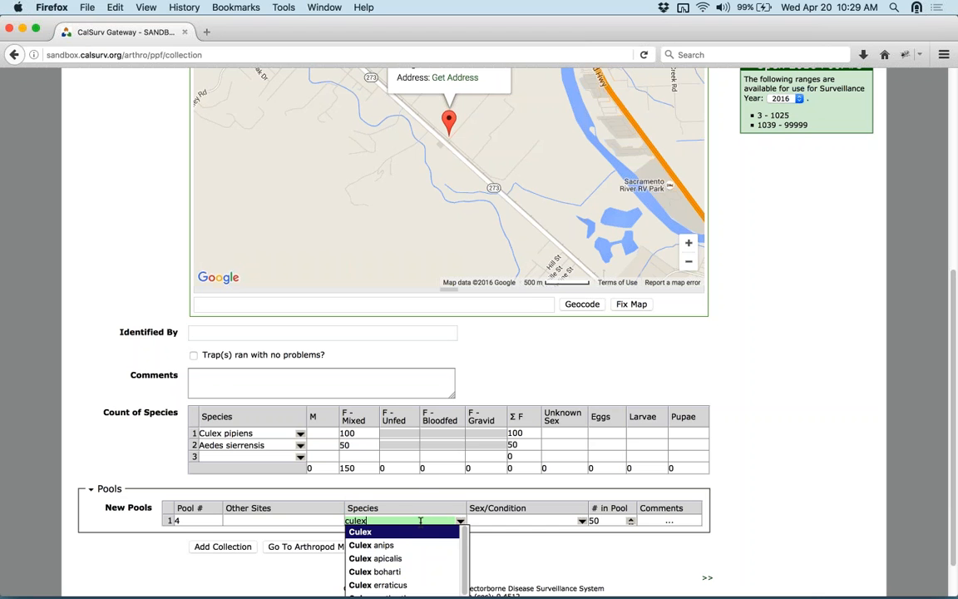
type(" pip")
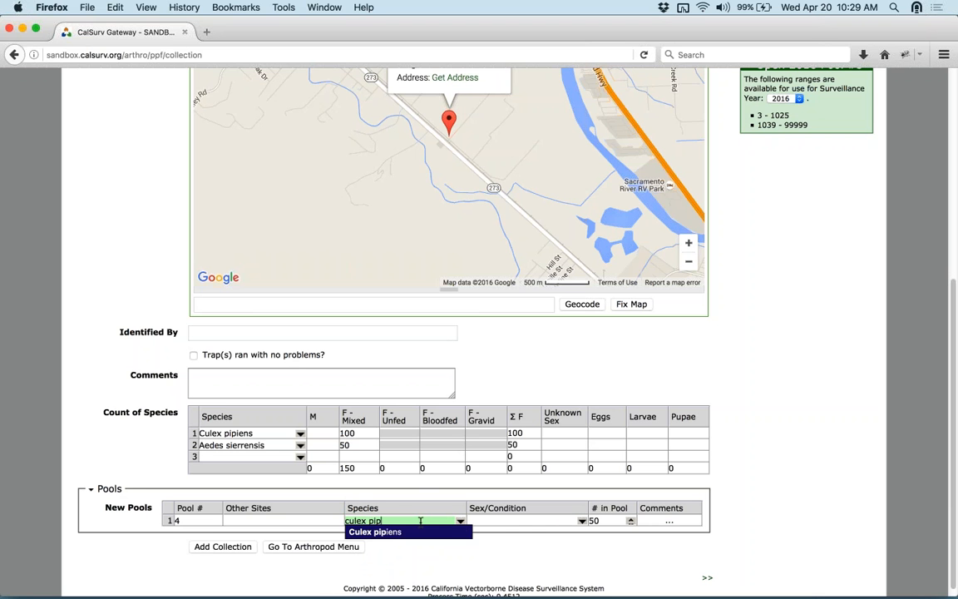
key("Return")
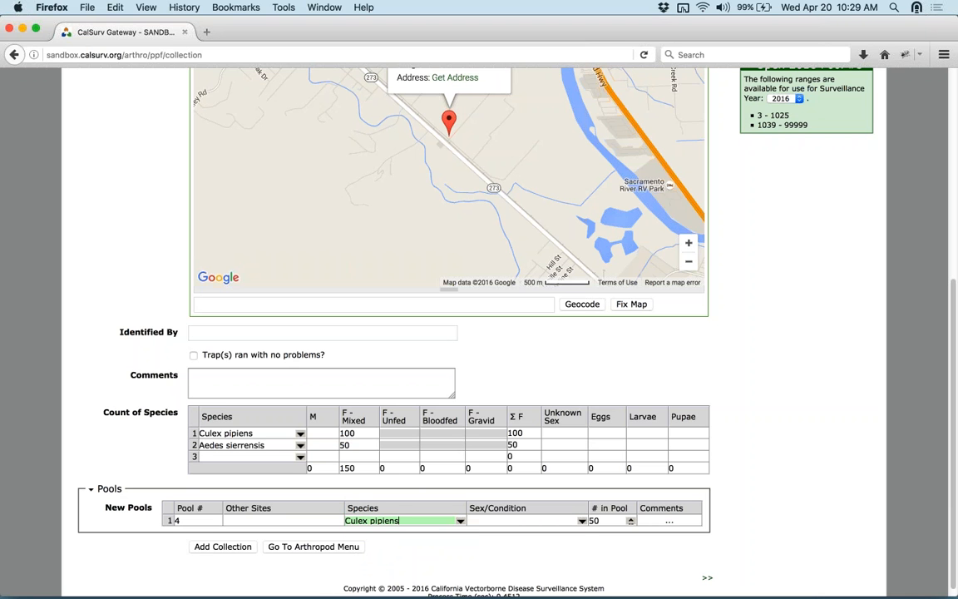
left_click(582, 521)
left_click(556, 547)
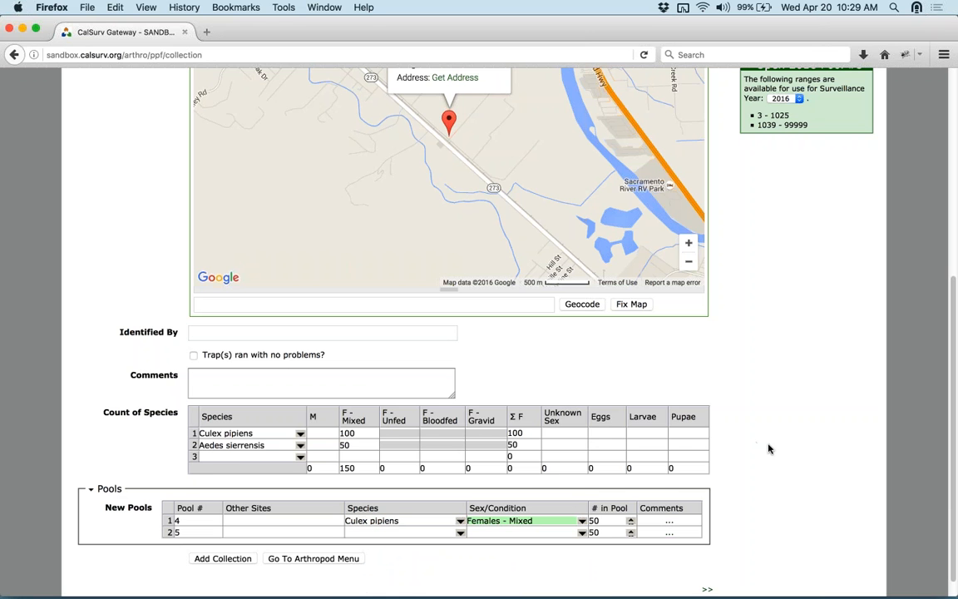
scroll(749, 474, "down", 1)
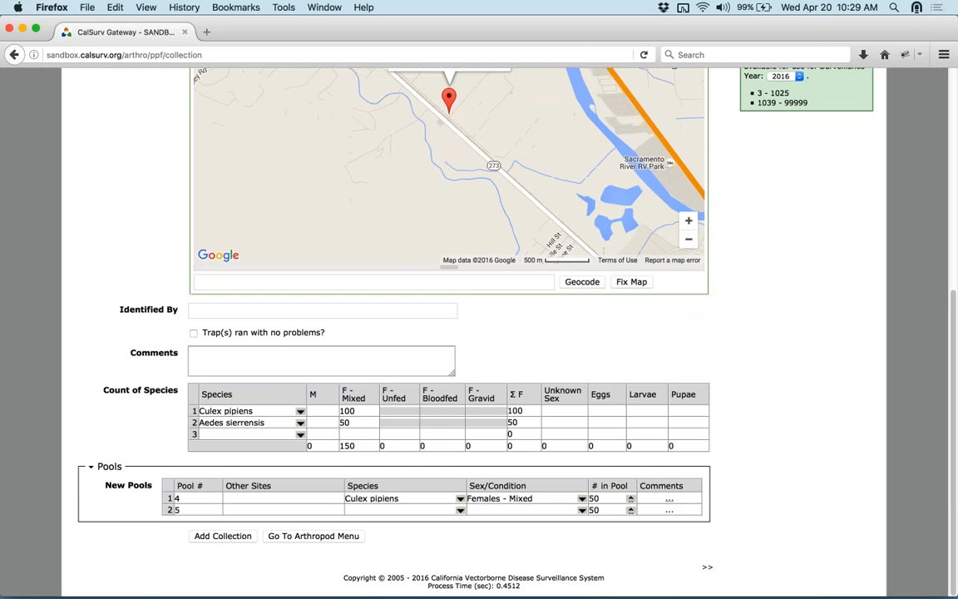
left_click(670, 504)
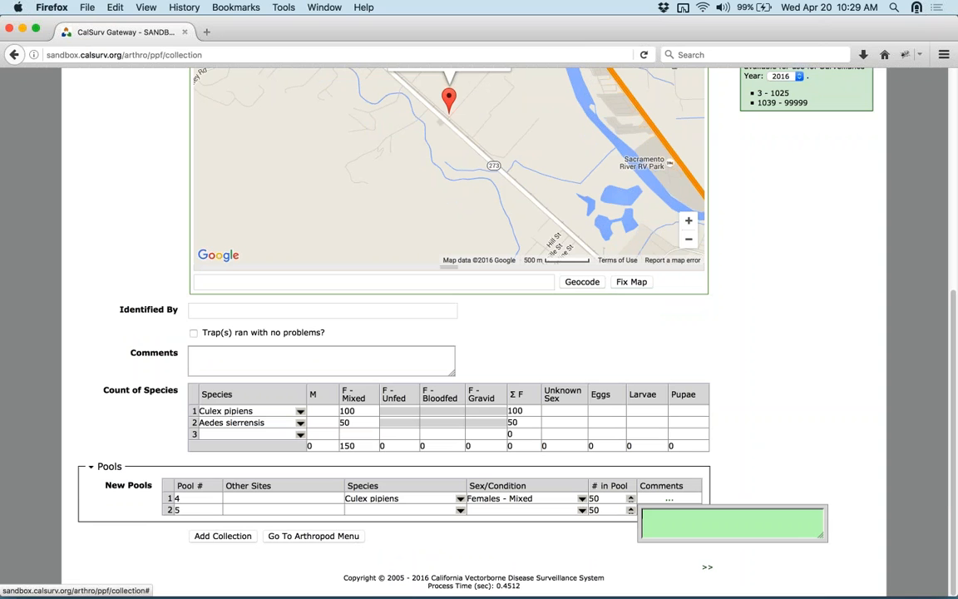
left_click(747, 477)
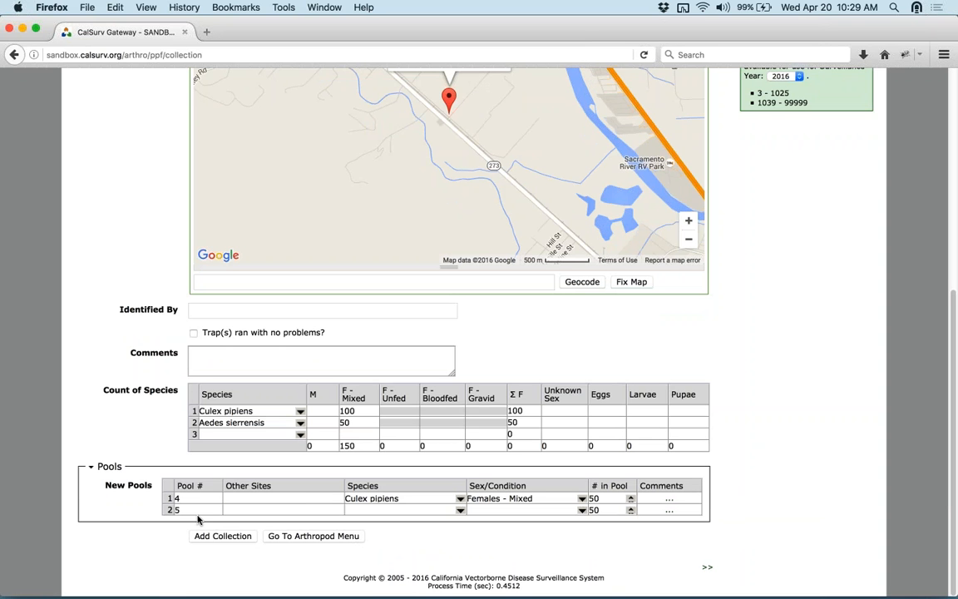
left_click(370, 510)
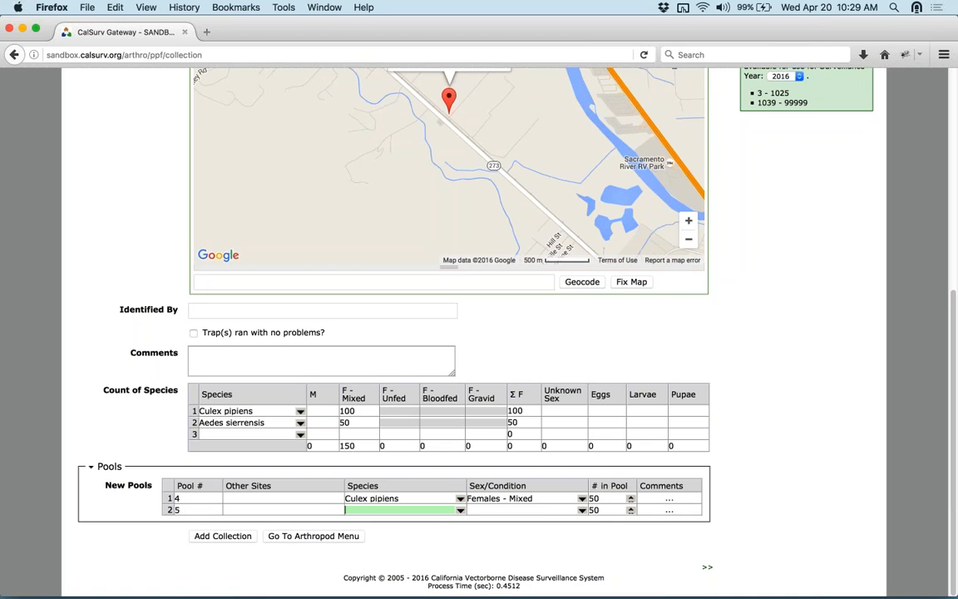
- Copy pool 4's row into a new row and renumber the copy as pool 5
right_click(170, 500)
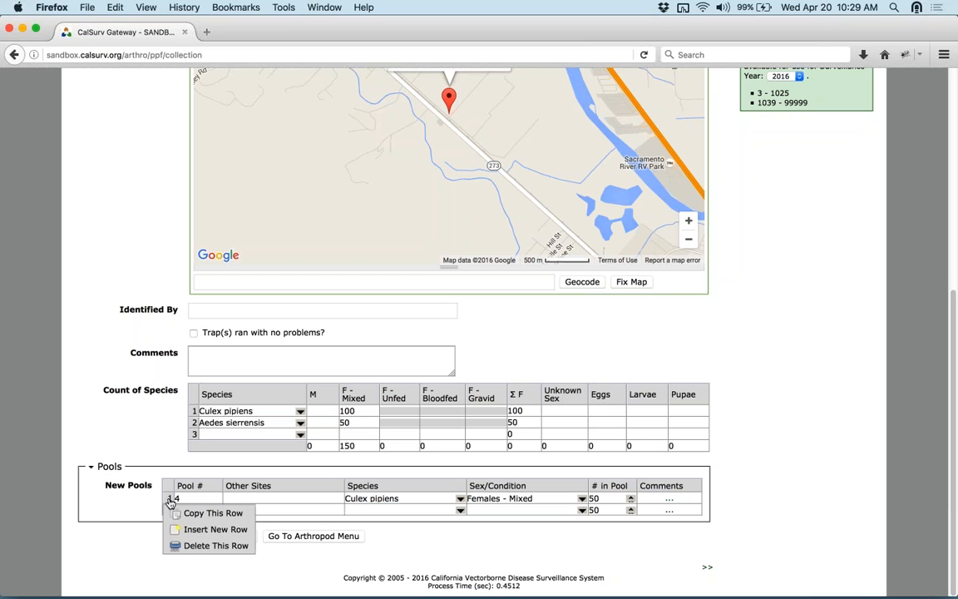
left_click(169, 500)
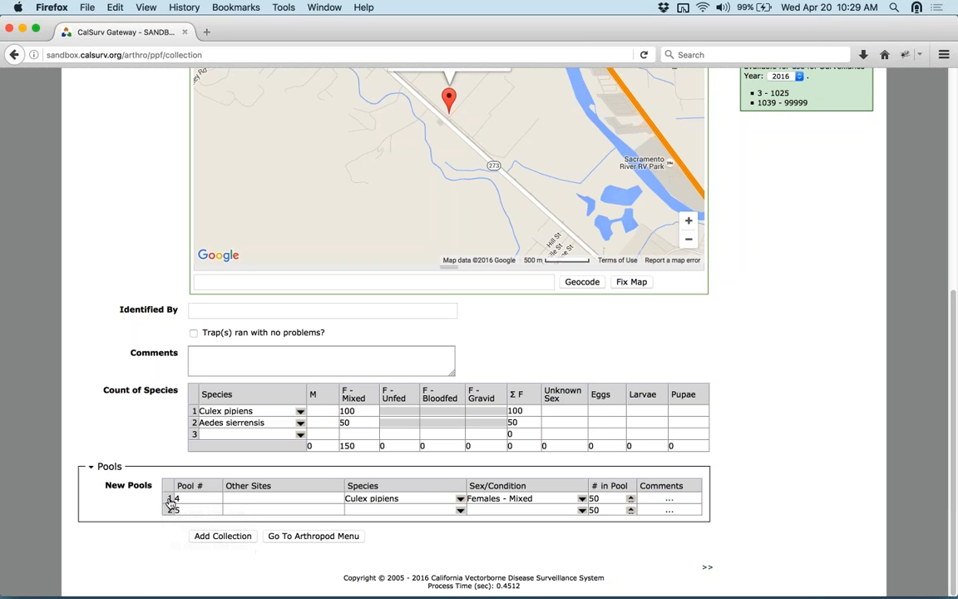
right_click(170, 500)
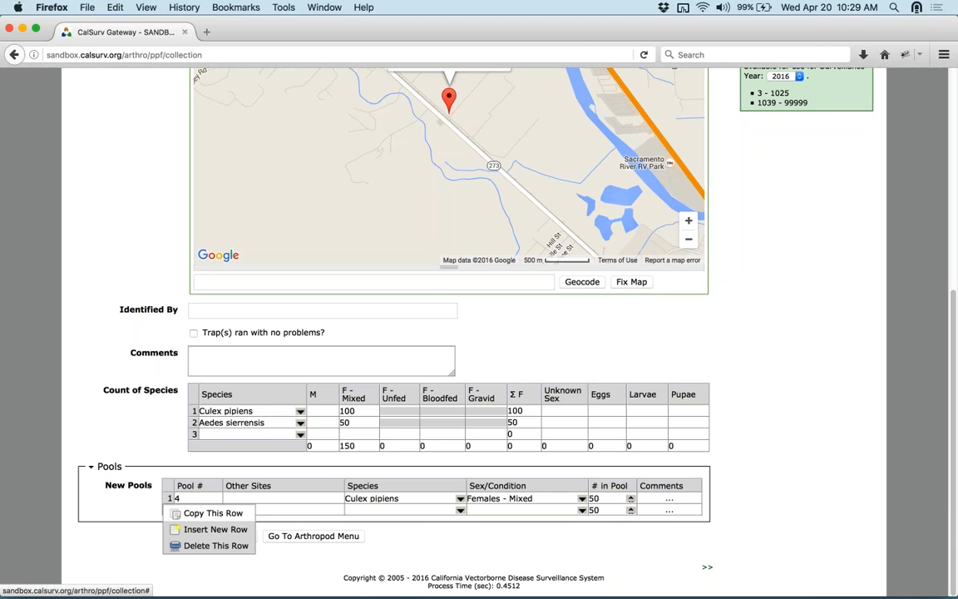
left_click(213, 514)
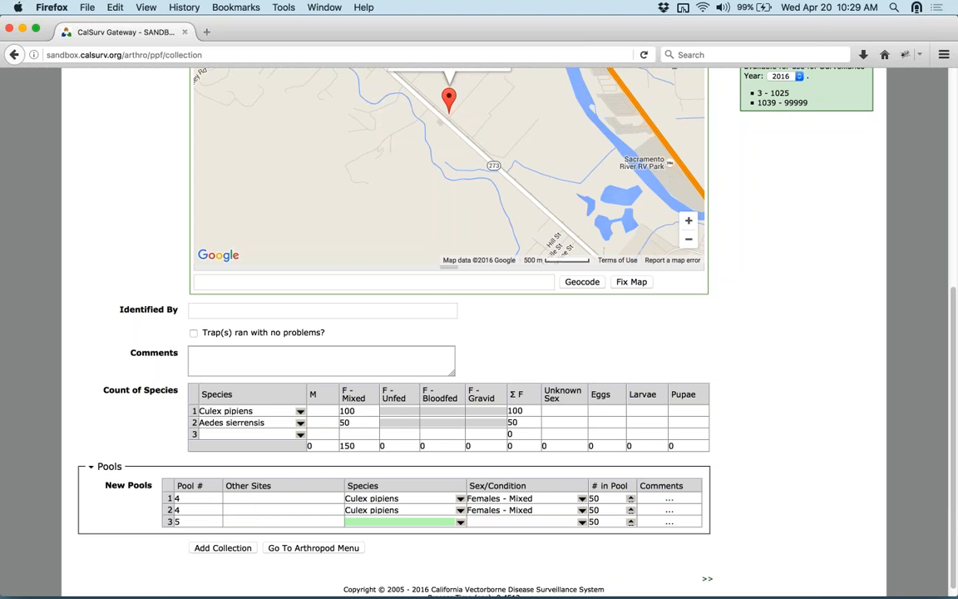
left_click(169, 510)
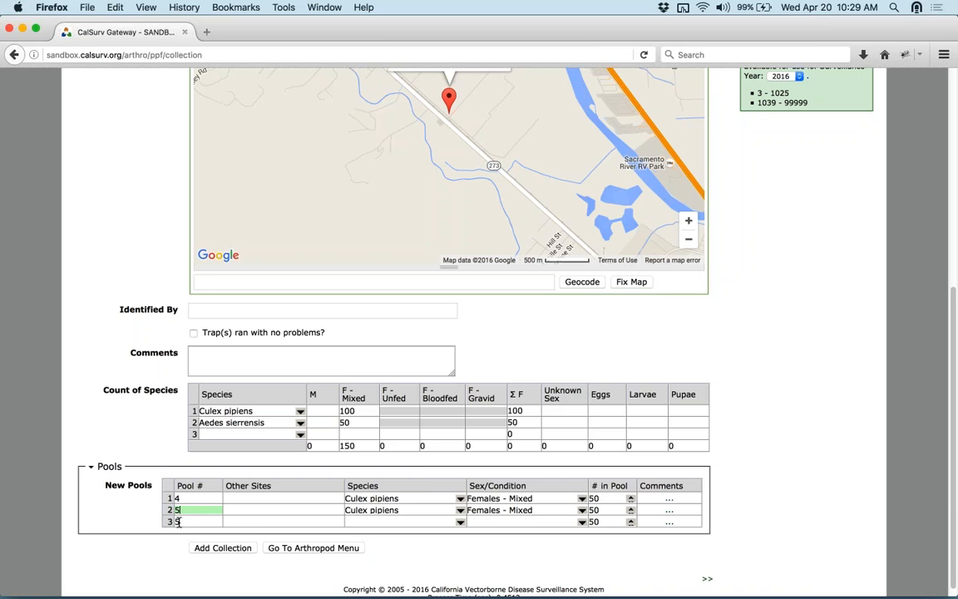
type("5")
scroll(170, 510, "up", 1)
- Delete the empty third row and the pool 5 row, leaving only pool 4
right_click(169, 553)
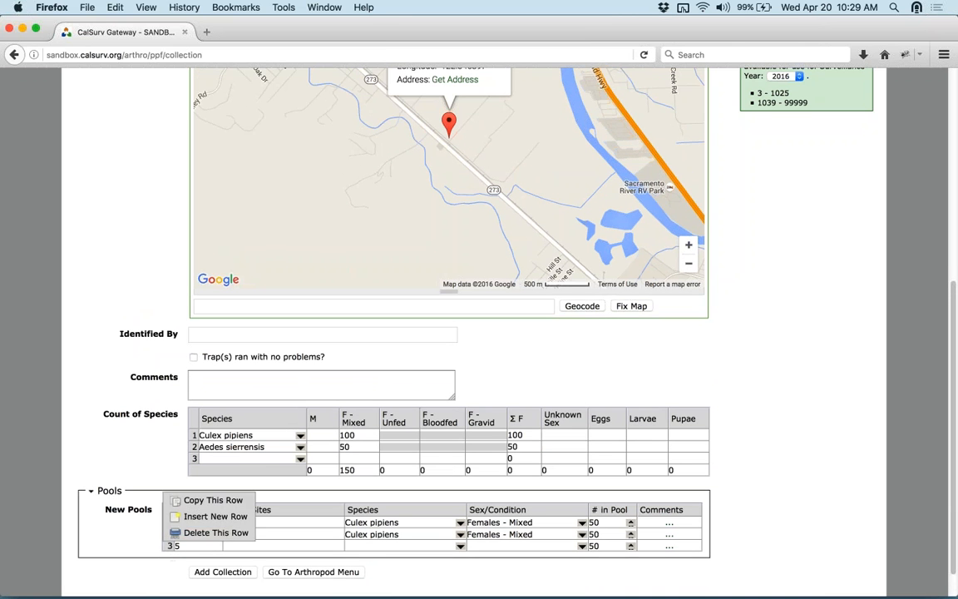
left_click(200, 550)
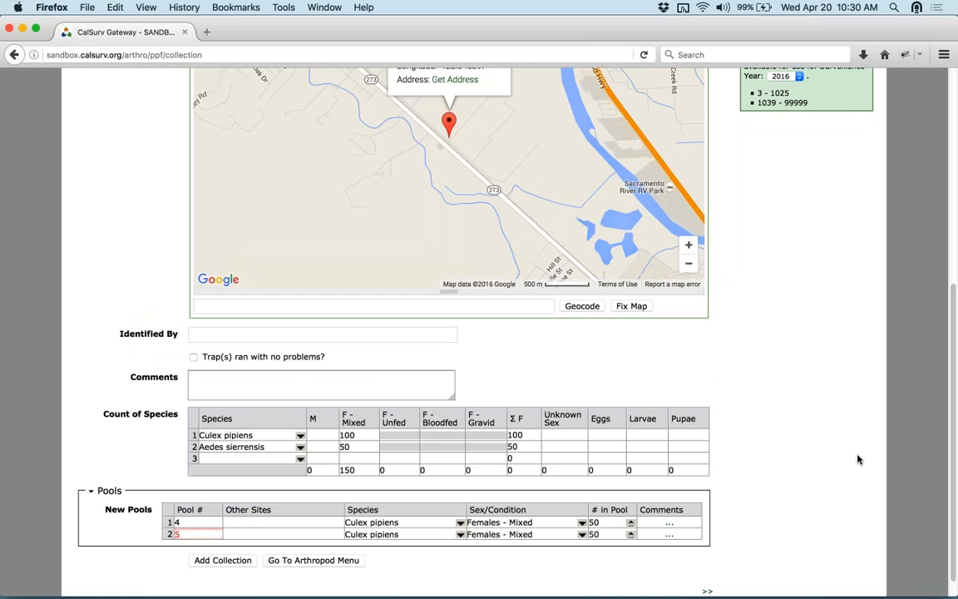
right_click(168, 540)
left_click(197, 580)
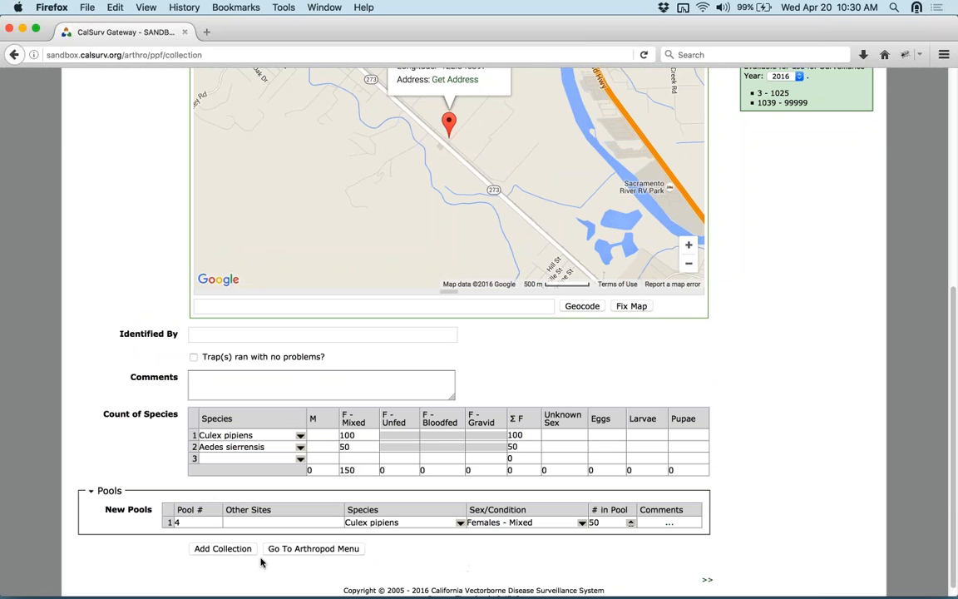
- Submit the new collection, then open Collection Management from the Abundance menu
left_click(340, 549)
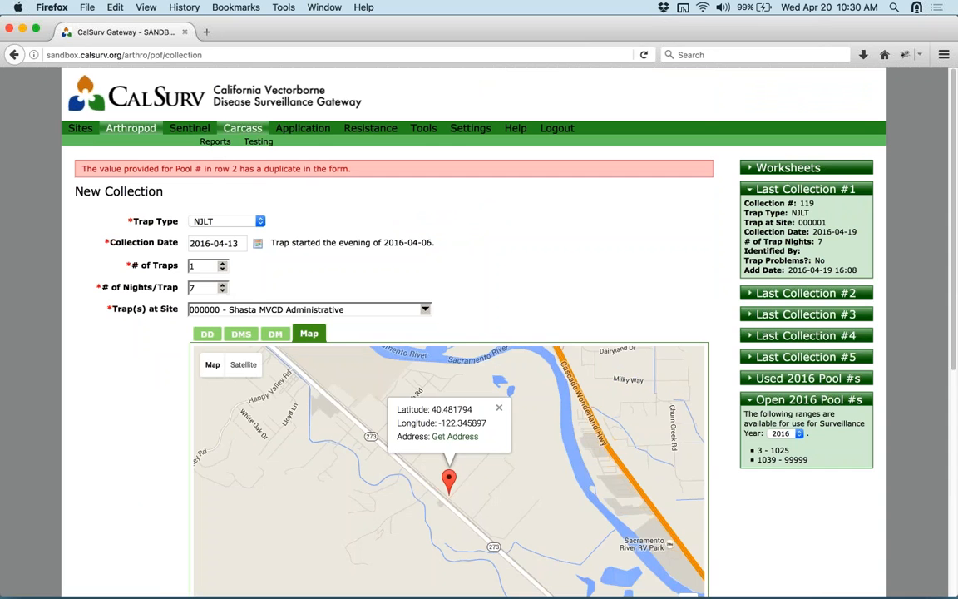
left_click(129, 141)
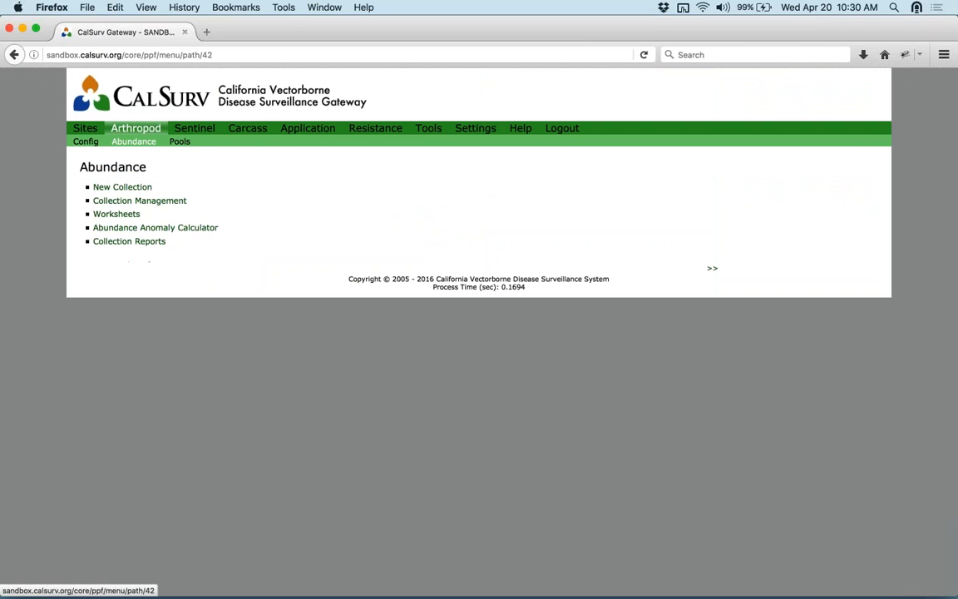
left_click(170, 201)
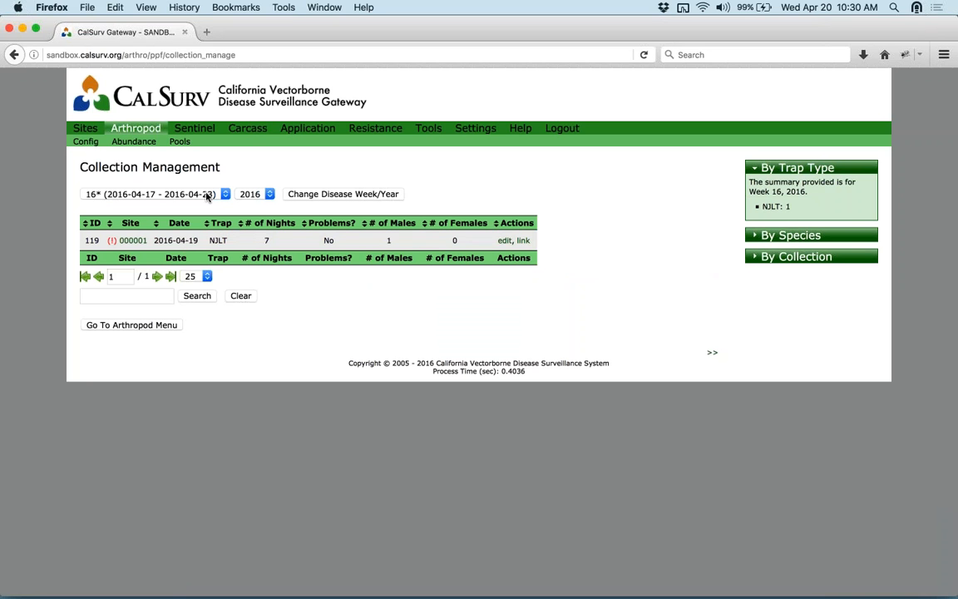
- Filter Collection Management to year 2015 with week '--' and reload the list
left_click(269, 194)
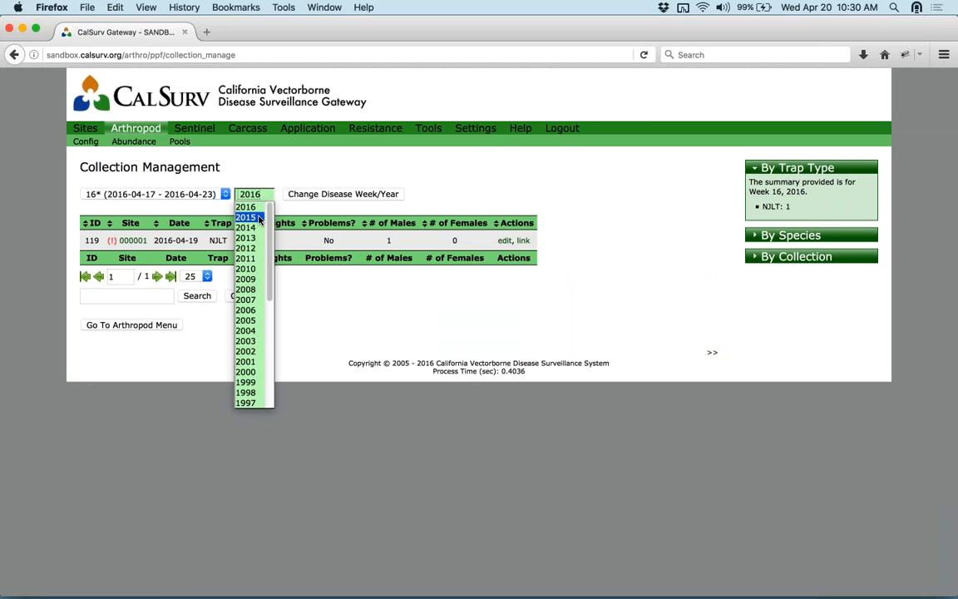
left_click(246, 217)
left_click(214, 194)
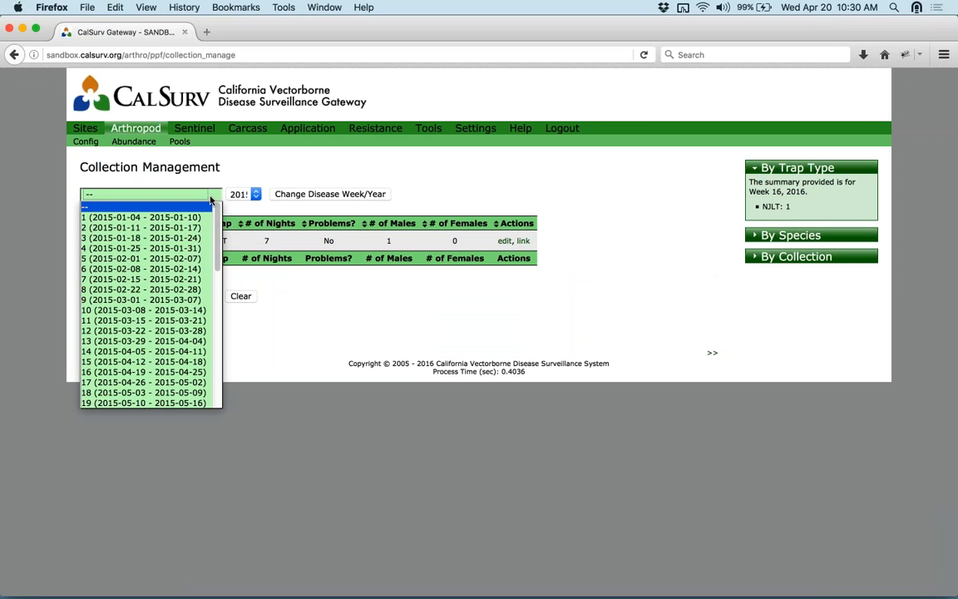
left_click(202, 257)
left_click(246, 194)
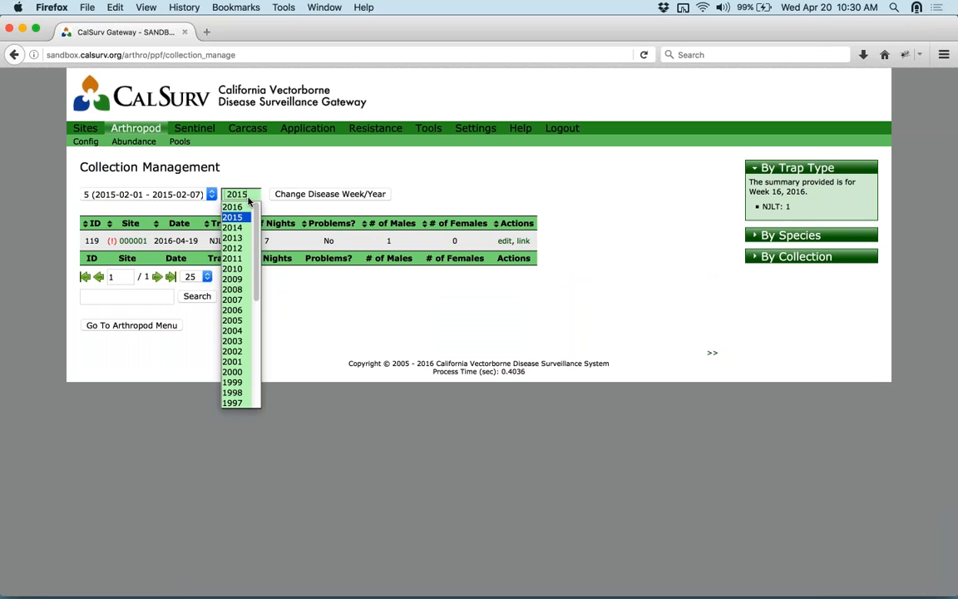
left_click(249, 218)
left_click(205, 196)
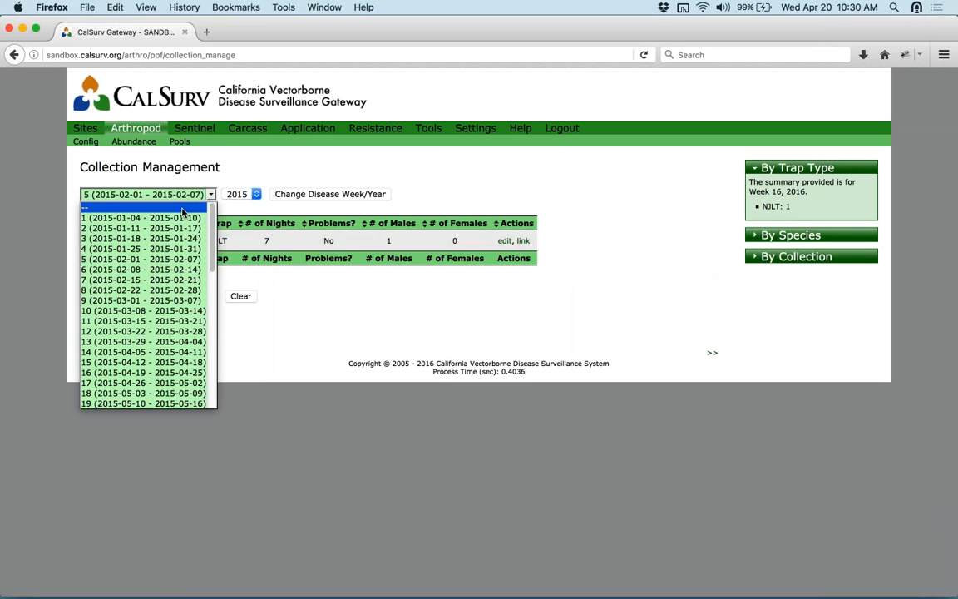
left_click(184, 208)
left_click(362, 194)
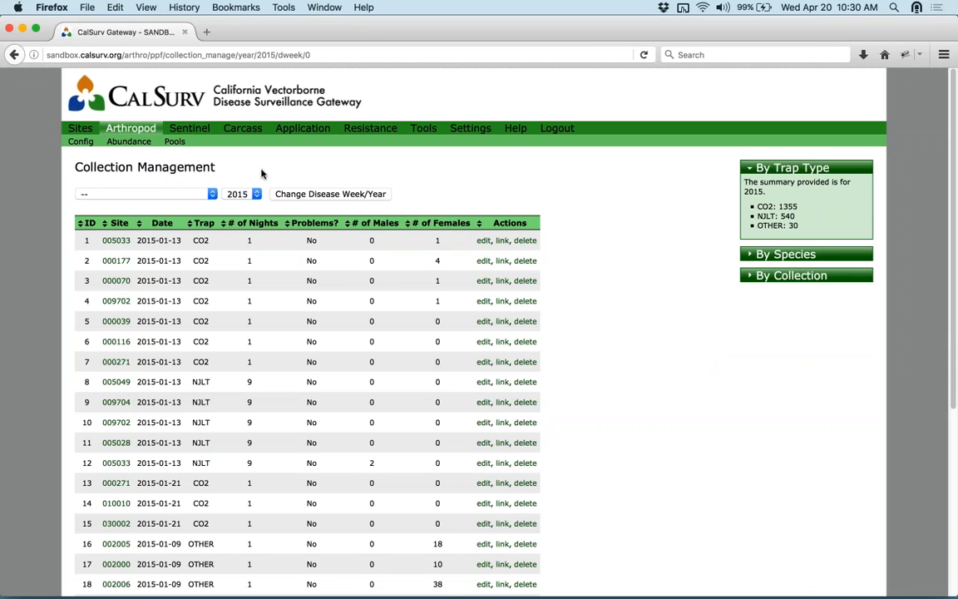
left_click(127, 142)
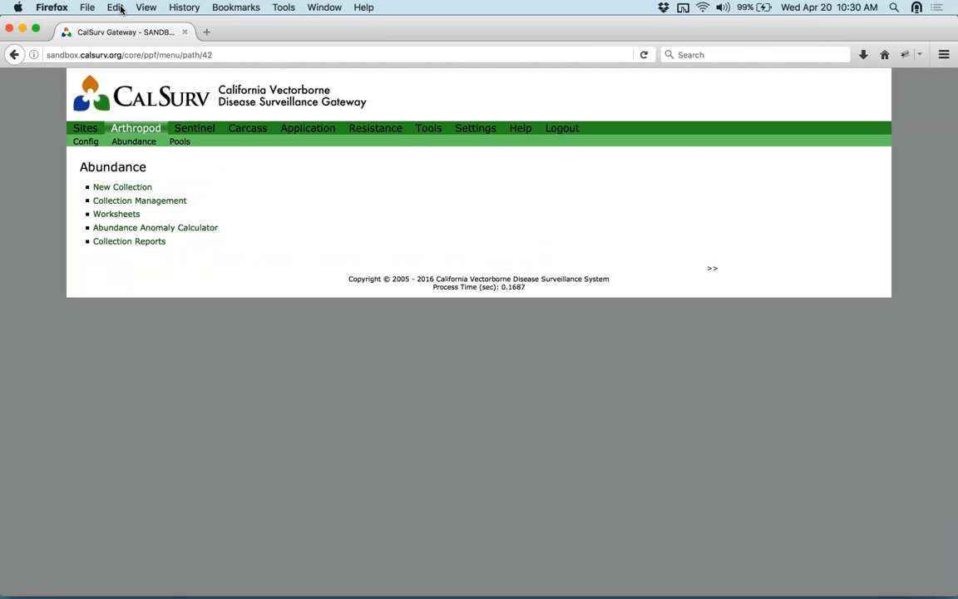
left_click(103, 205)
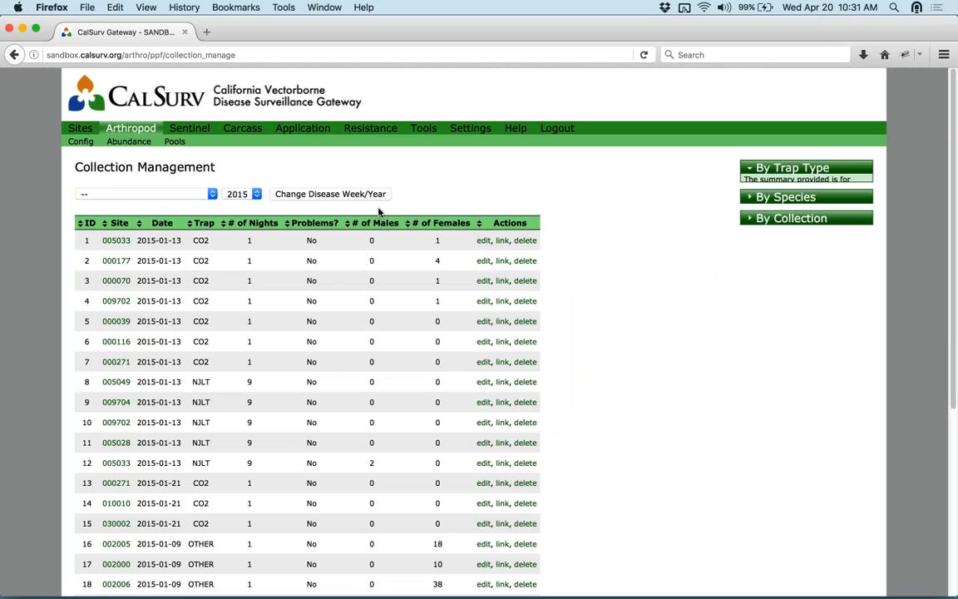
- Review collection 7's Update Collection record, then return to the Abundance menu
left_click(482, 364)
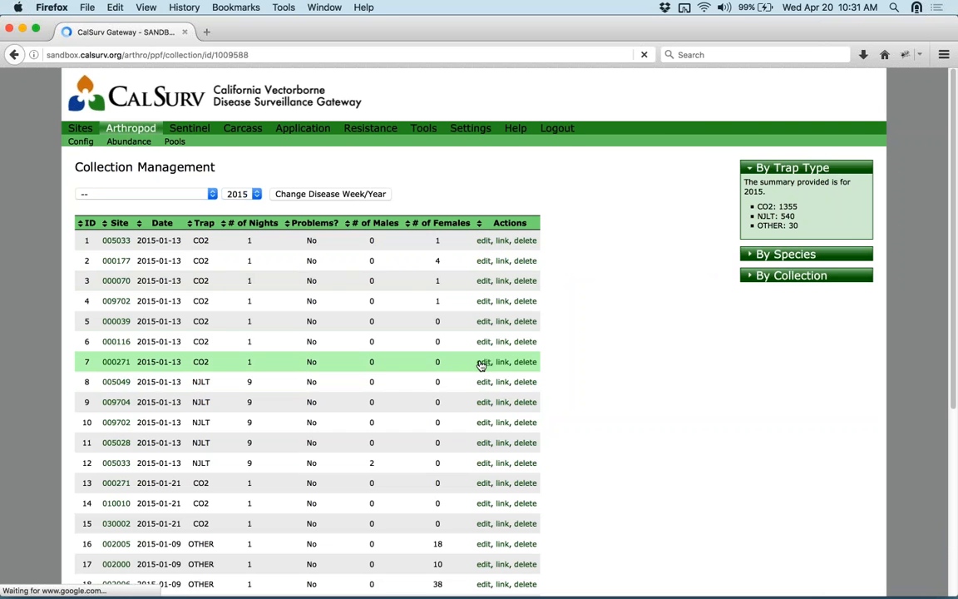
scroll(573, 398, "down", 2)
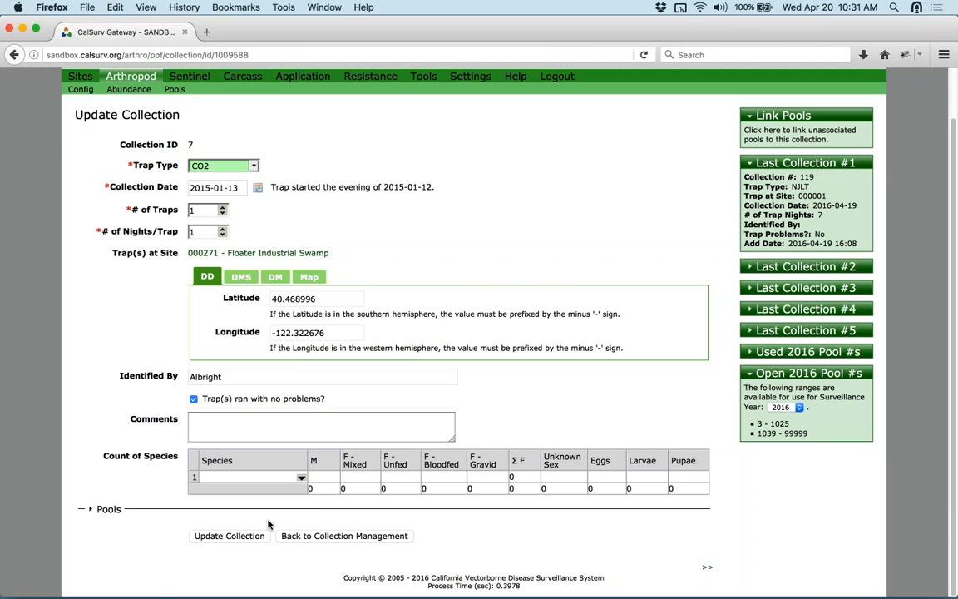
left_click(130, 90)
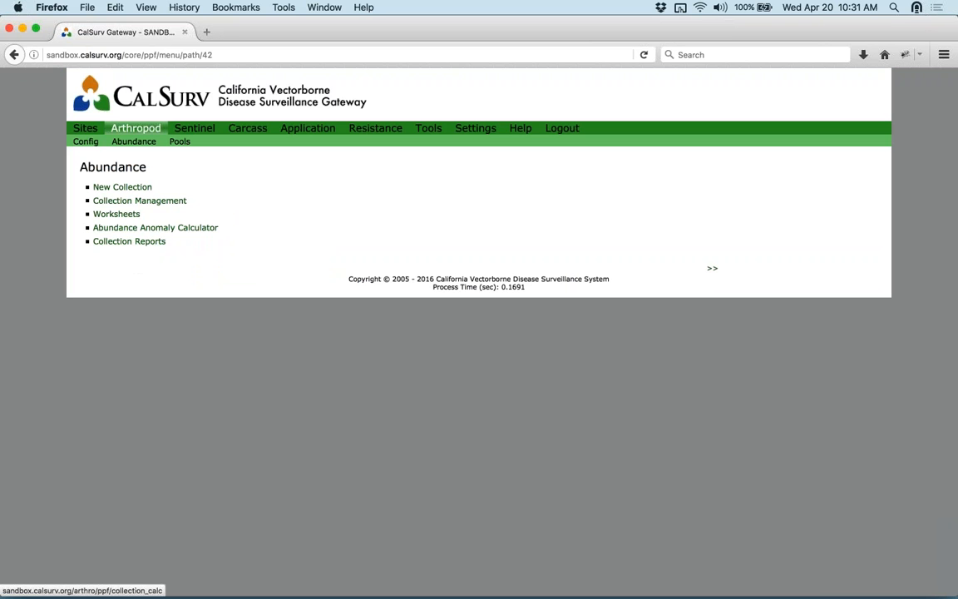
- Go to the Collection Worksheets page and expand the New Worksheet form
left_click(127, 216)
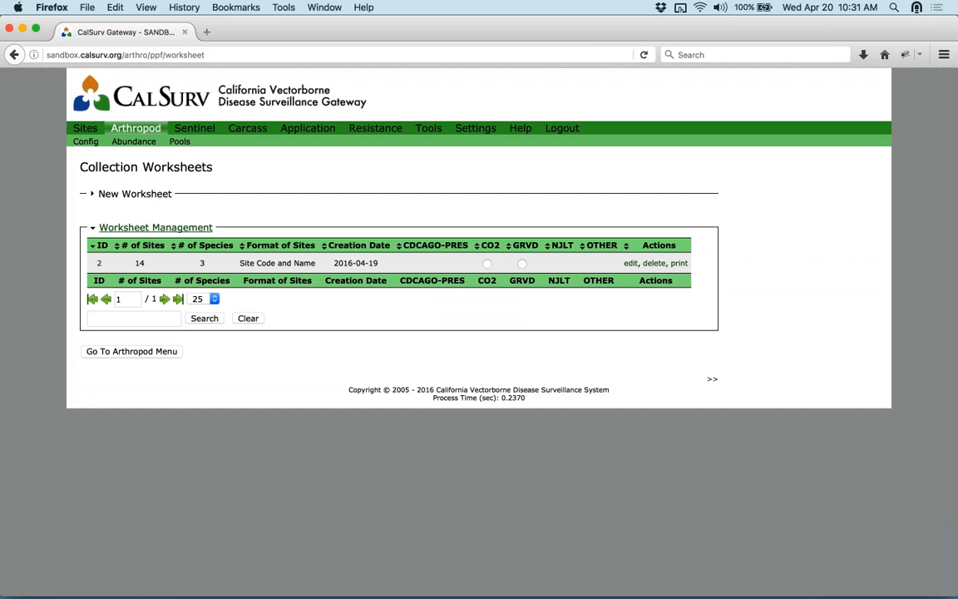
left_click(138, 194)
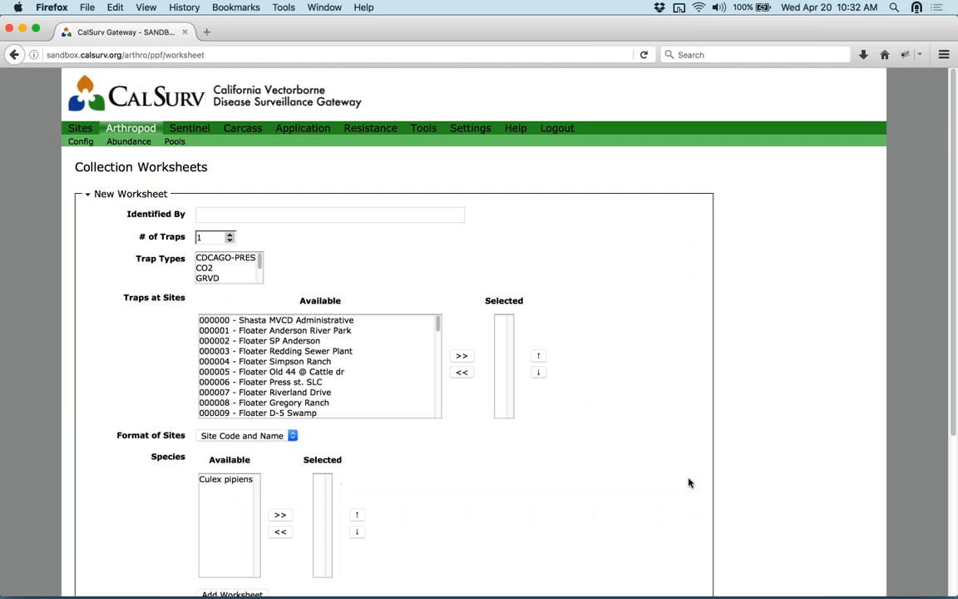
scroll(674, 485, "down", 1)
scroll(674, 485, "down", 2)
- In Finder, open ACW_SHAS_webinar_CO2.xls from the Downloads/worksheets folder
mouse_move(535, 592)
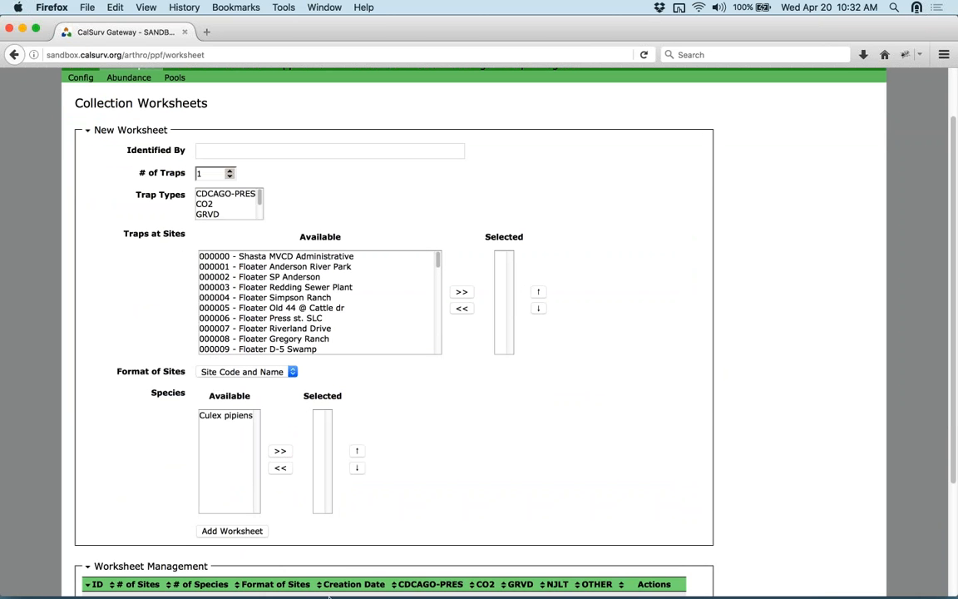
left_click(283, 574)
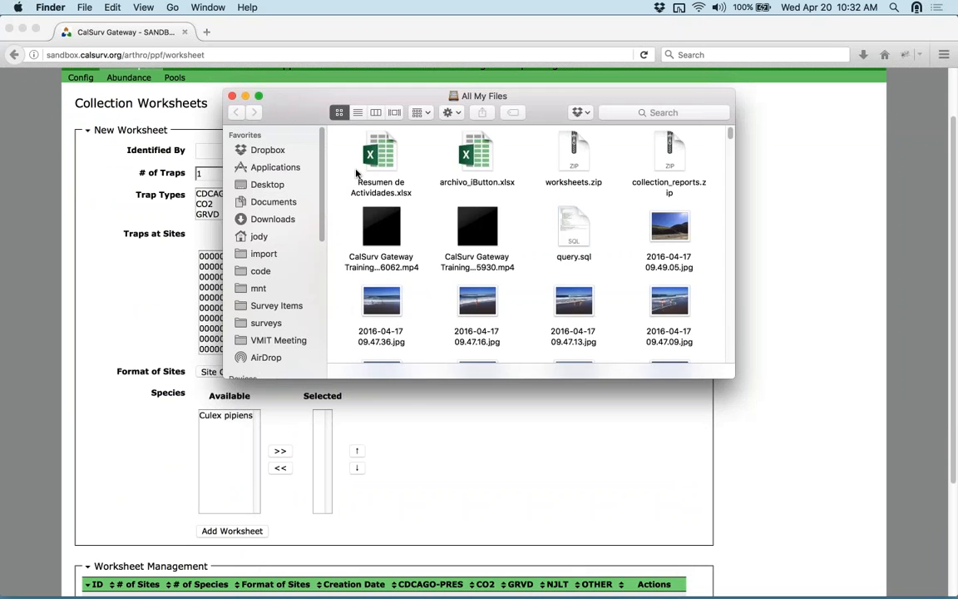
left_click(271, 185)
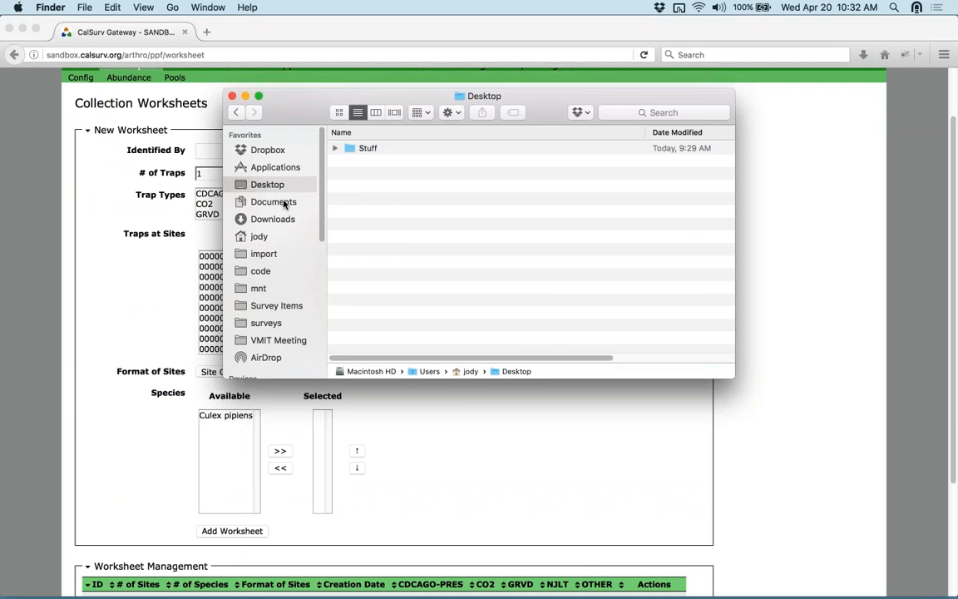
left_click(278, 218)
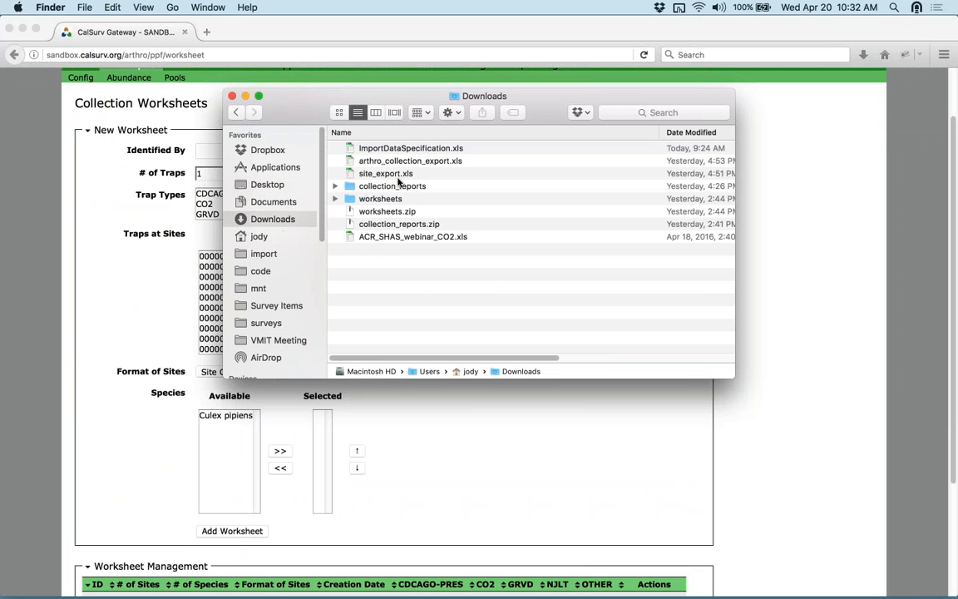
double_click(398, 199)
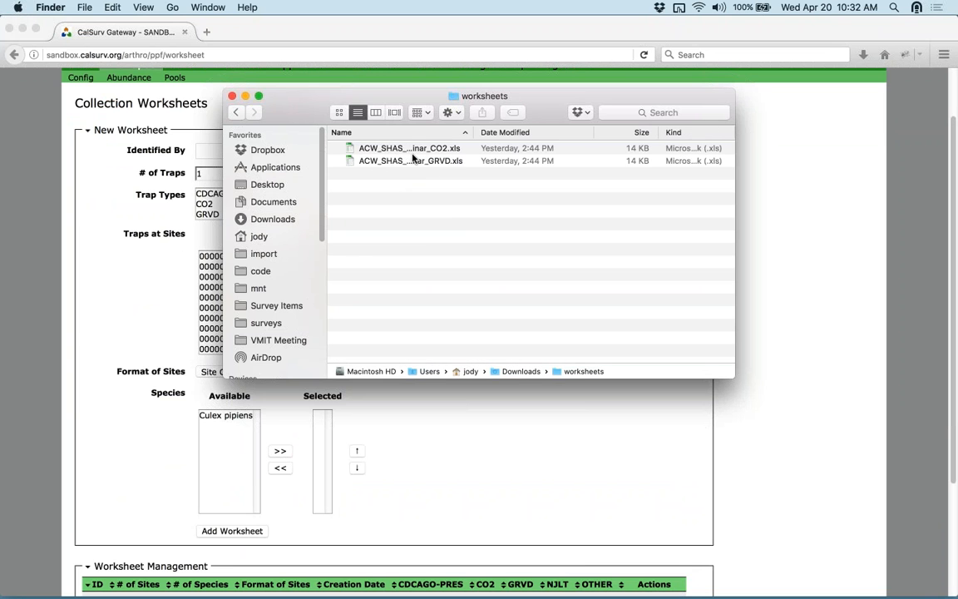
double_click(419, 150)
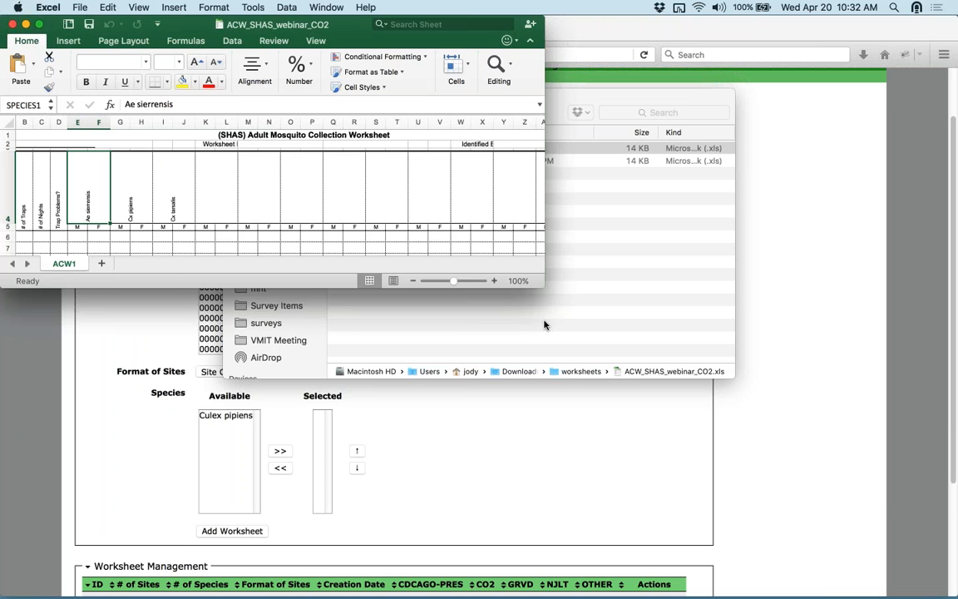
- Enlarge the Excel window to review the CO2 worksheet's site list, then close the workbook and worksheets folder
left_click_drag(545, 287, 882, 503)
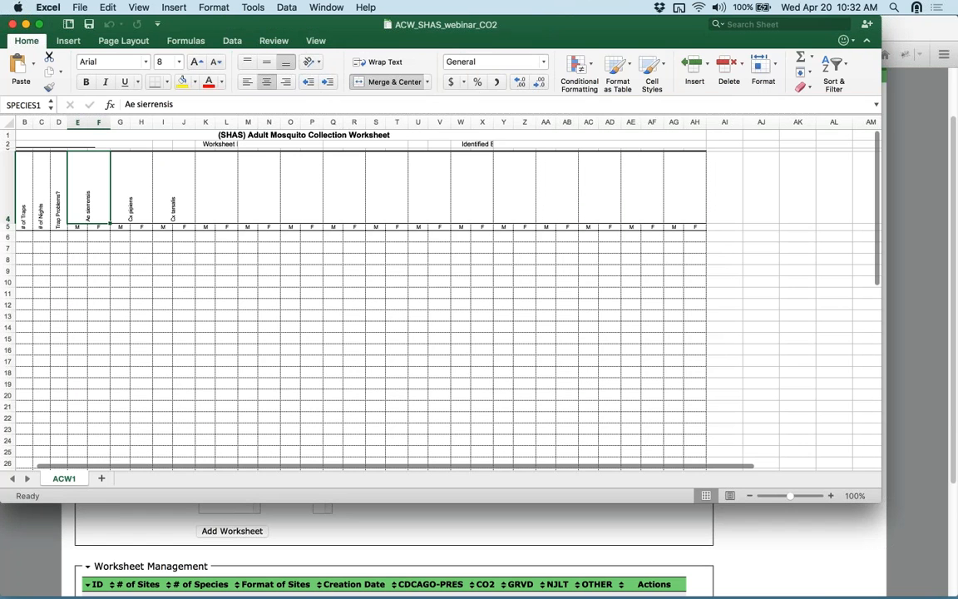
left_click_drag(450, 459, 359, 481)
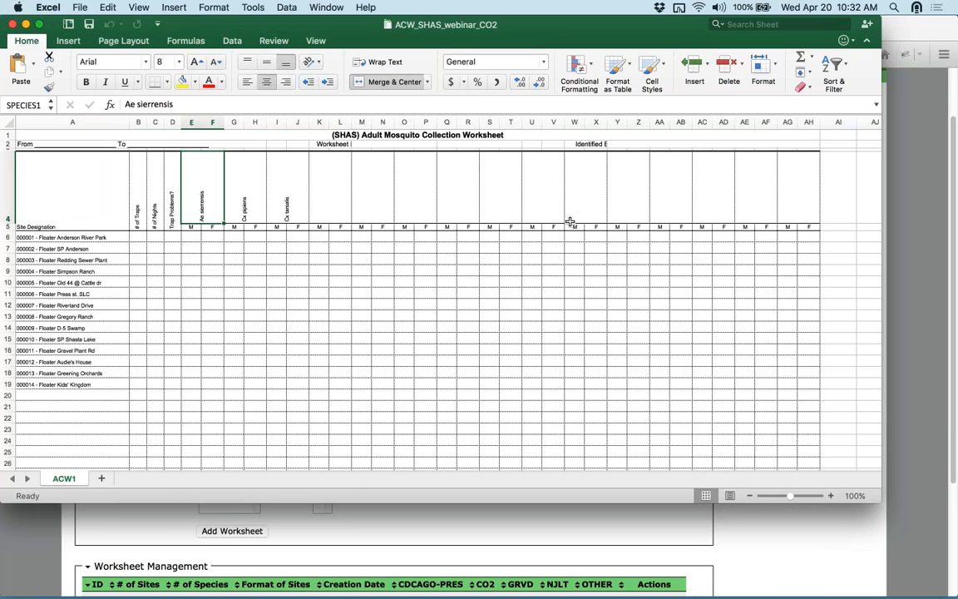
left_click(14, 25)
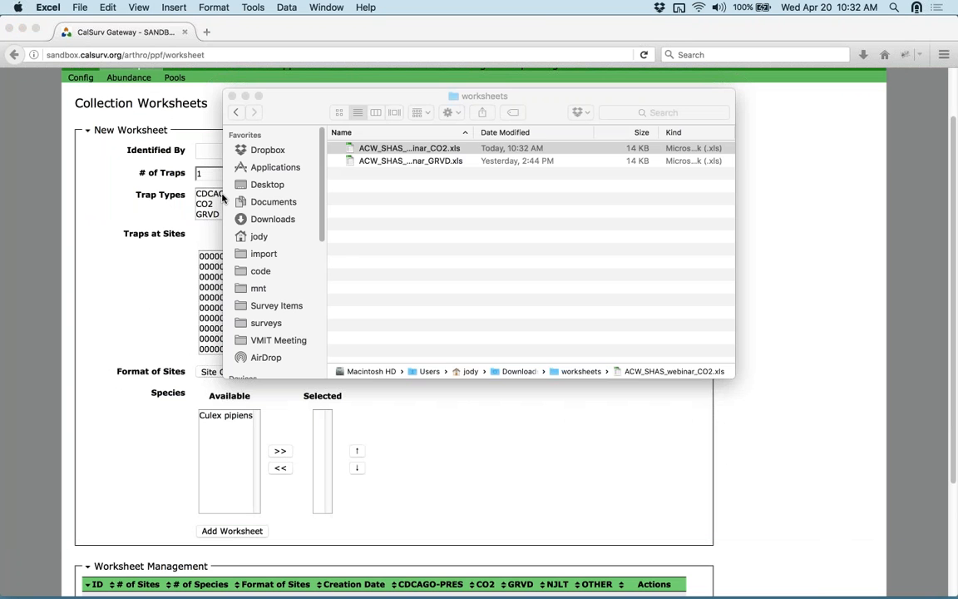
left_click(233, 97)
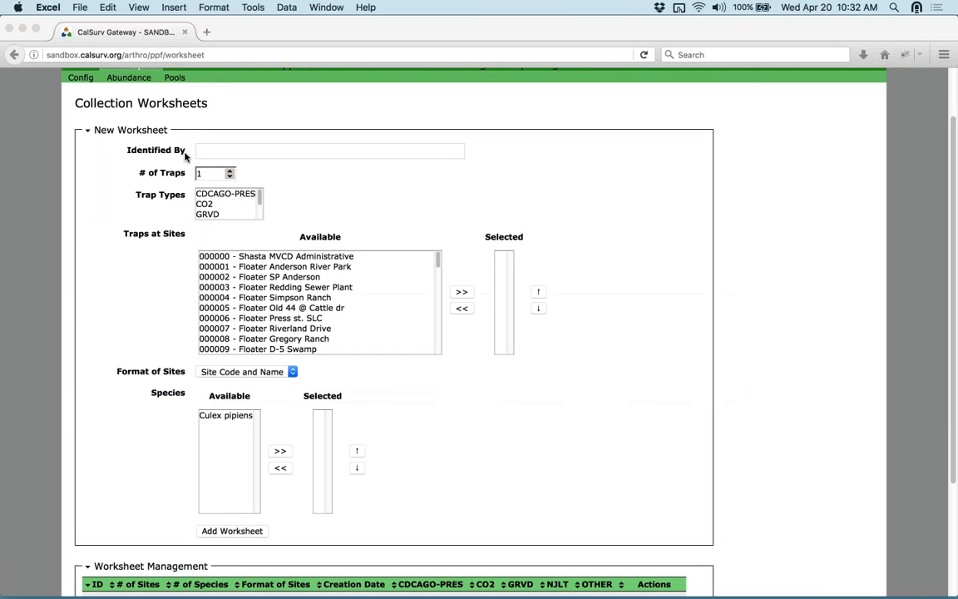
- Read the Abundance > Collection Reports option tooltips, then go to the Pools menu
left_click(112, 76)
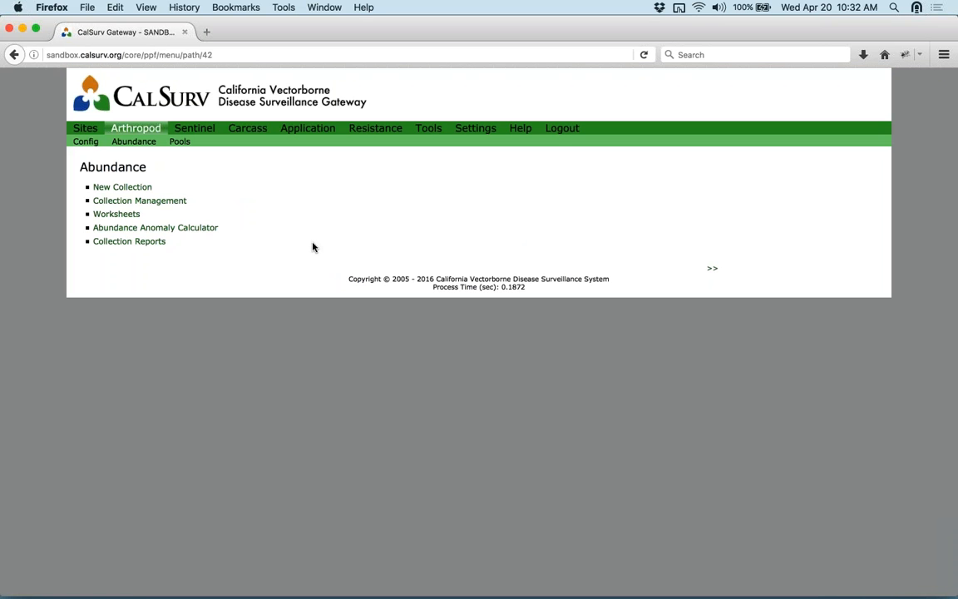
left_click(149, 248)
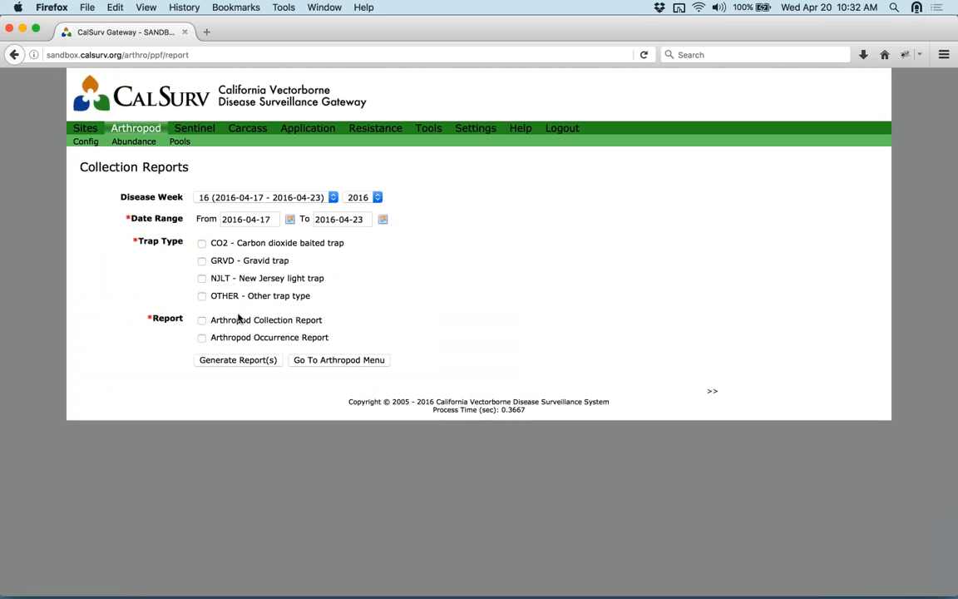
mouse_move(252, 337)
mouse_move(281, 341)
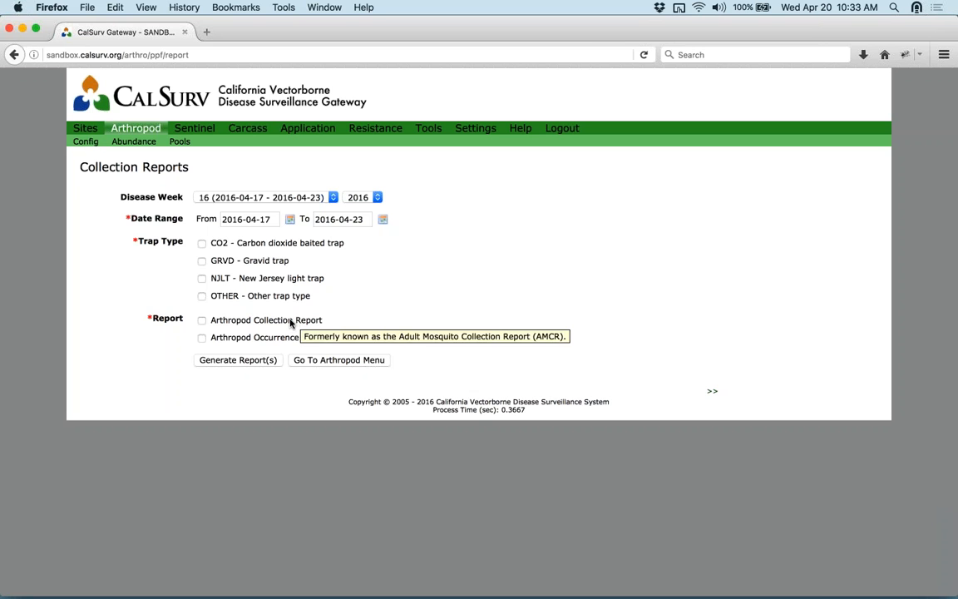
mouse_move(321, 337)
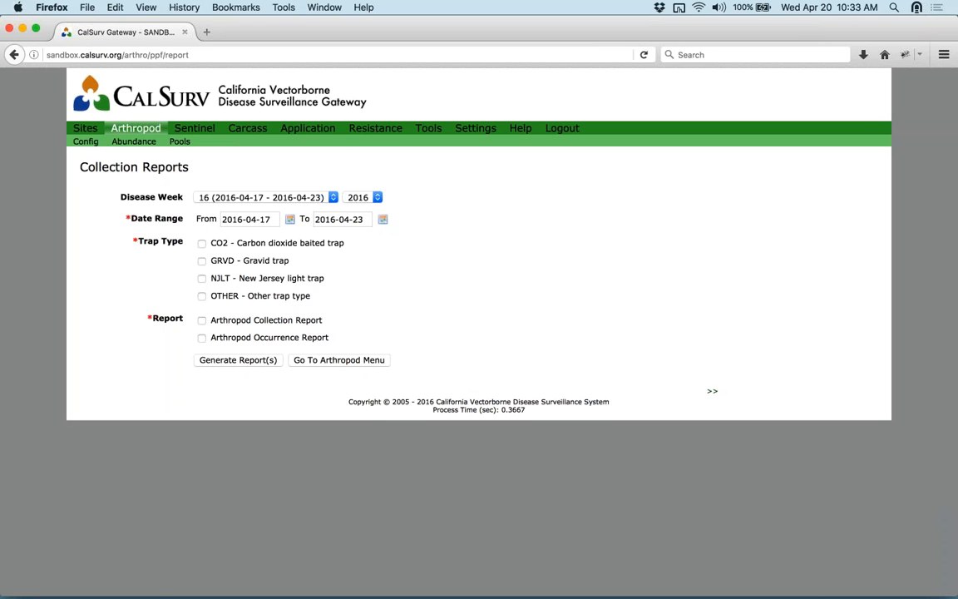
left_click(178, 143)
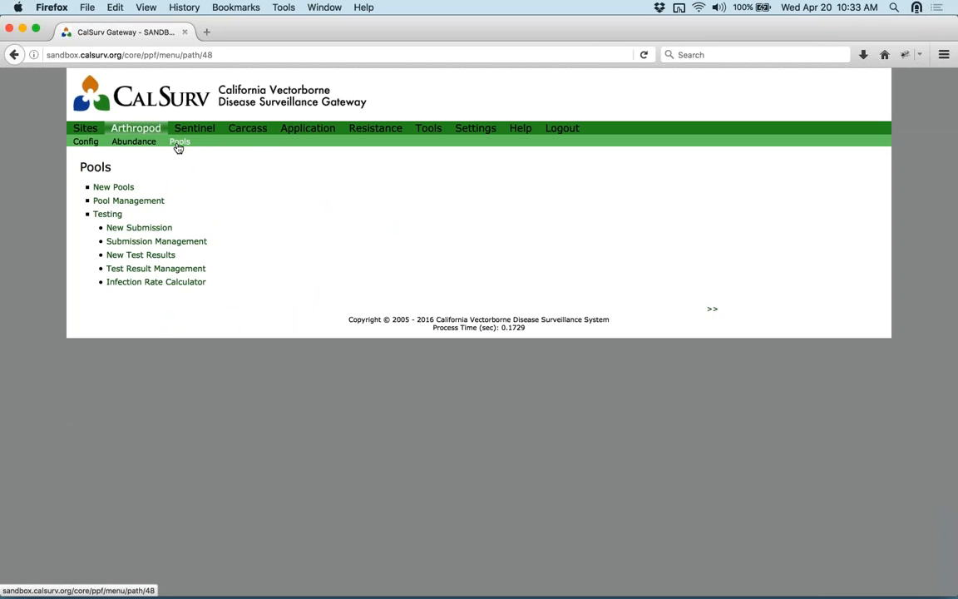
- Fill a sample New Pools row with site 000003, CO2 trap and date 2016-04-13, then return to Pools
left_click(124, 190)
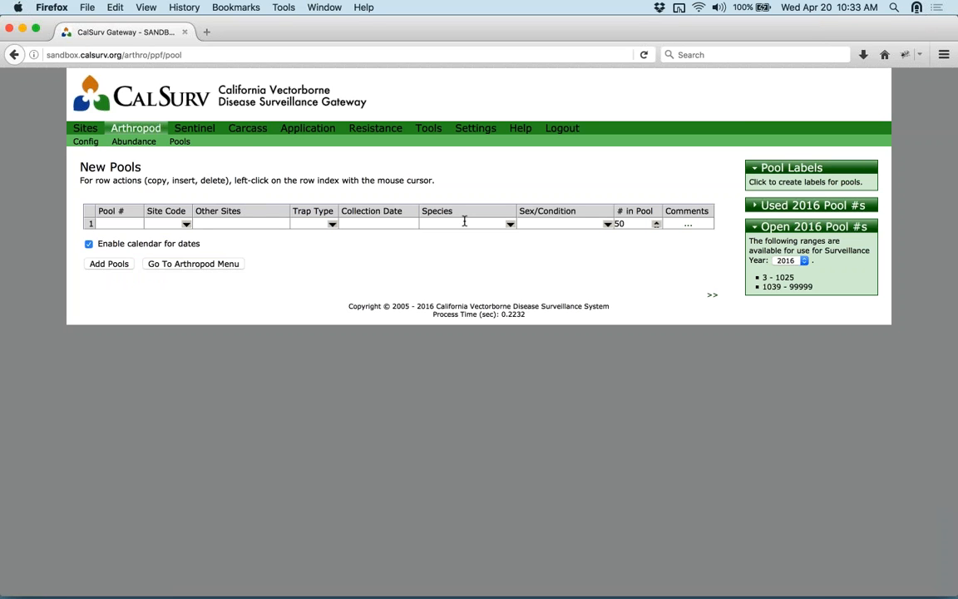
left_click(186, 224)
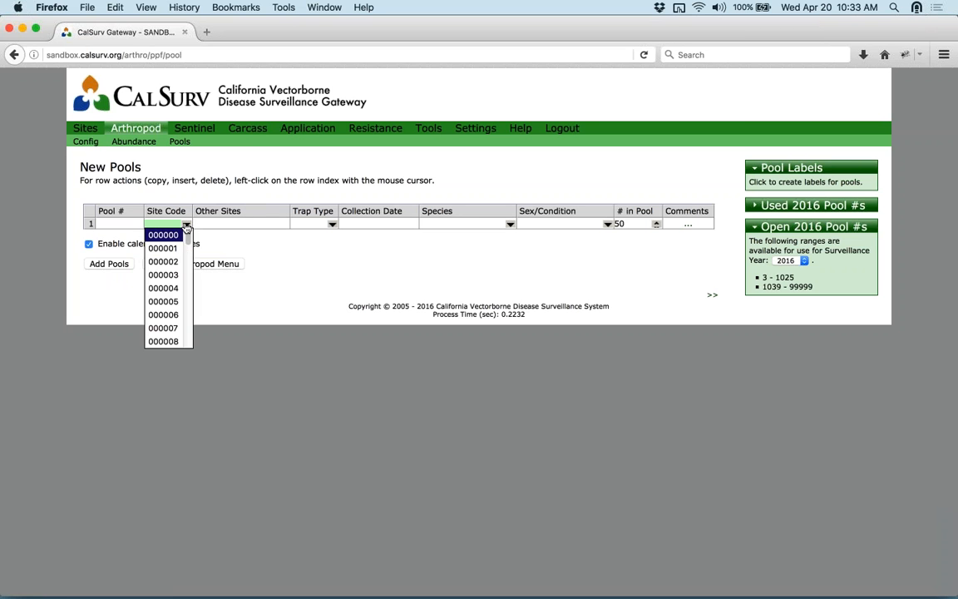
left_click(170, 276)
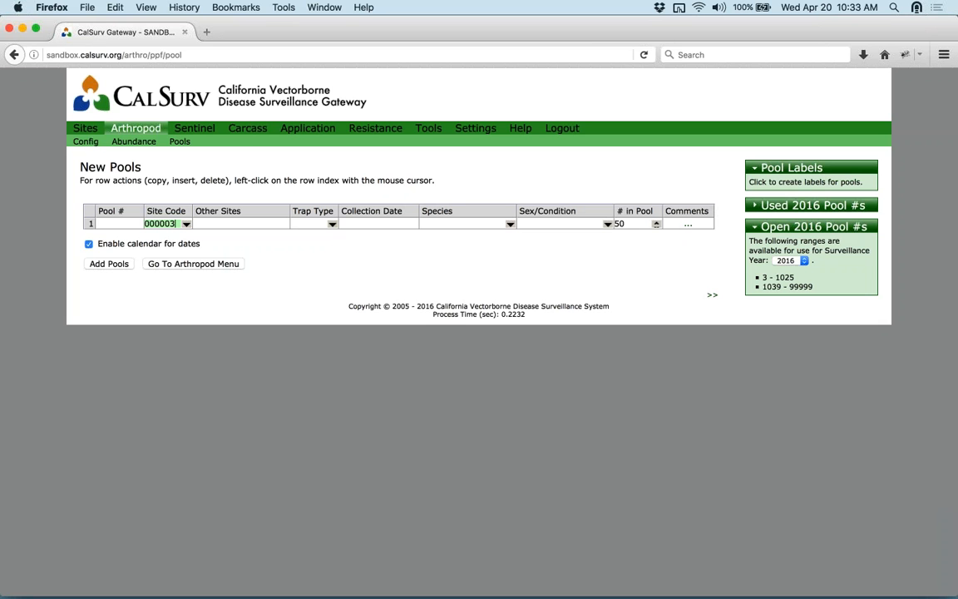
left_click(332, 224)
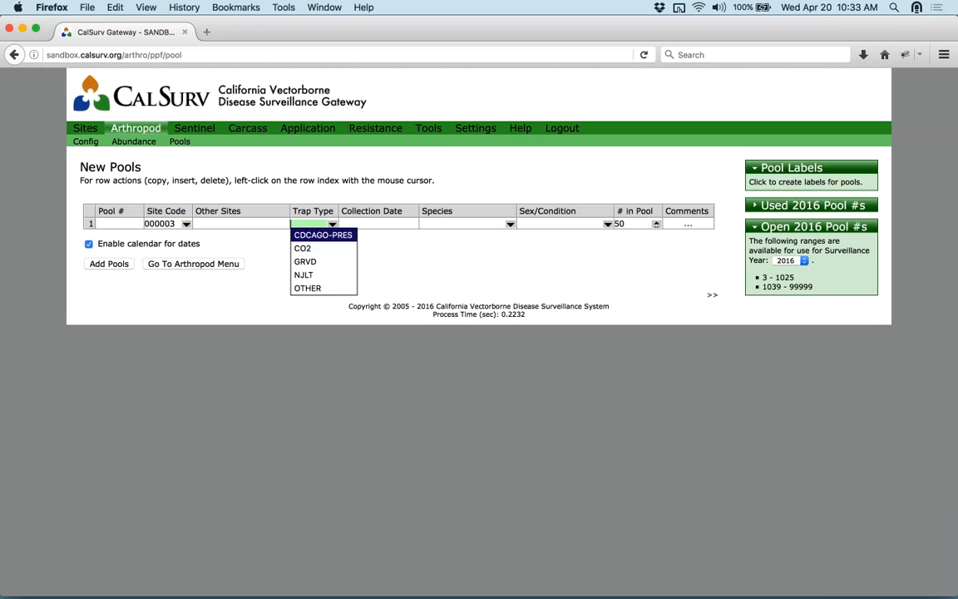
left_click(321, 249)
key("Tab")
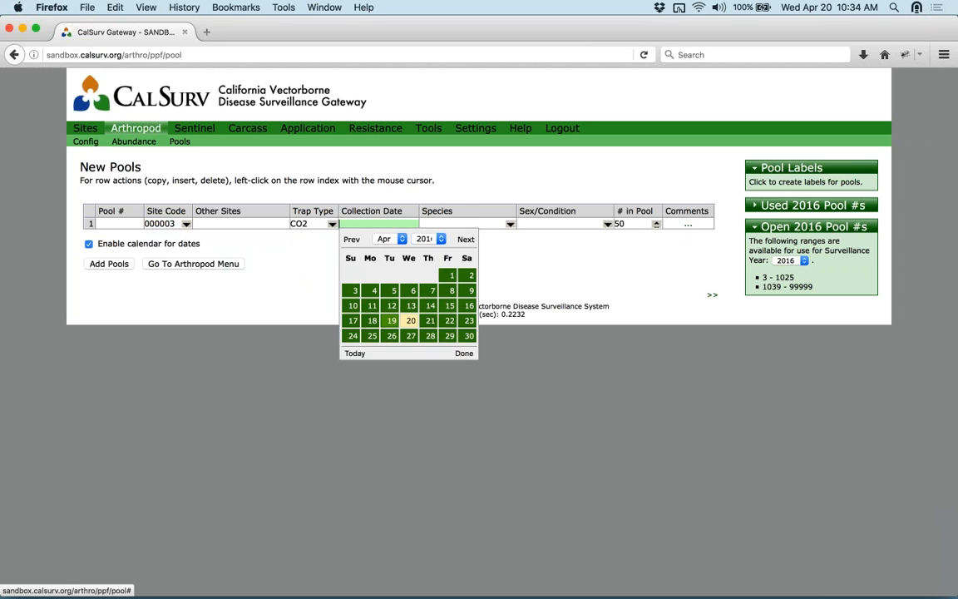
left_click(411, 305)
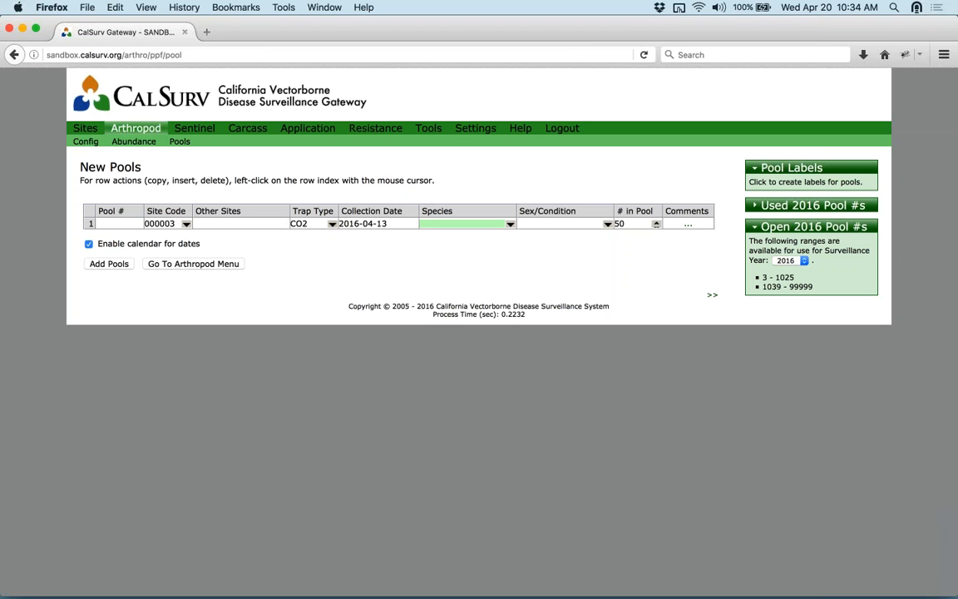
left_click(175, 142)
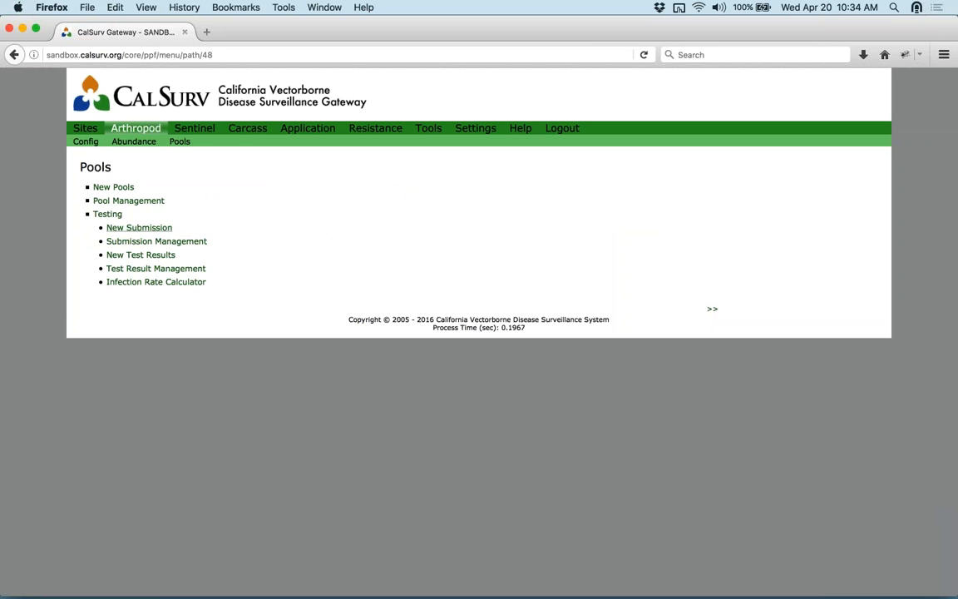
- Create a new pool submission including only pool 2, then go back to the Pools menu
left_click(141, 230)
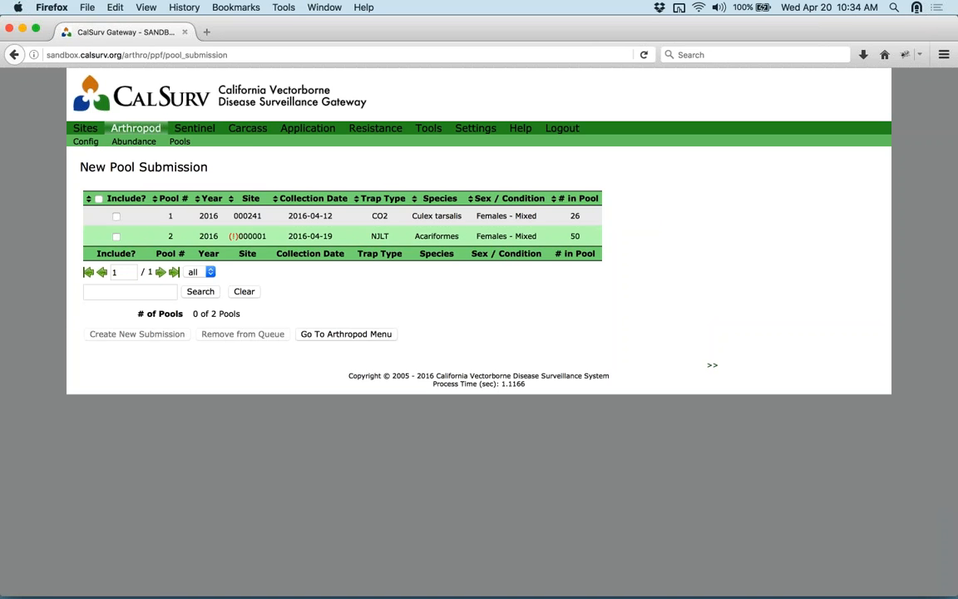
left_click(116, 236)
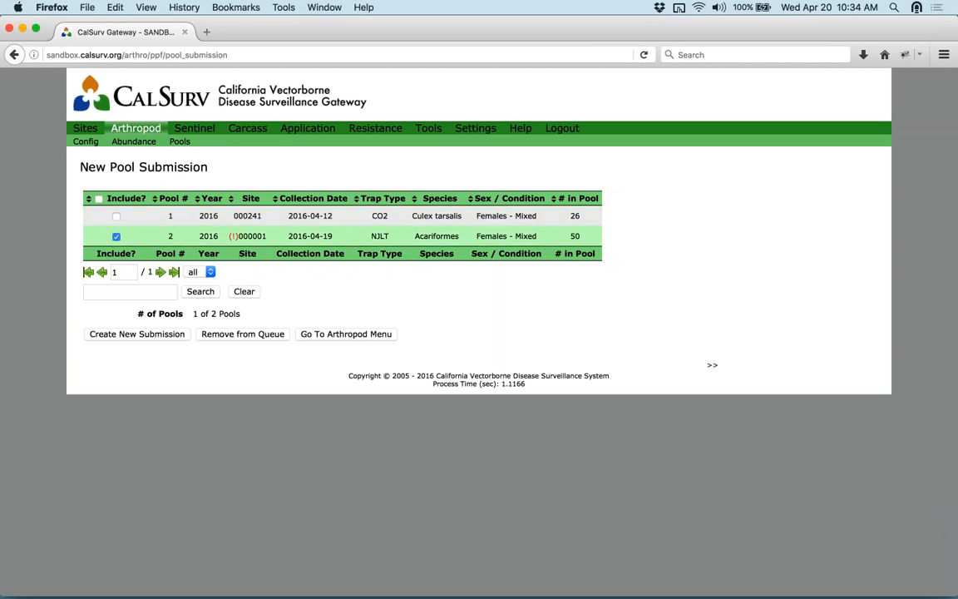
left_click(162, 336)
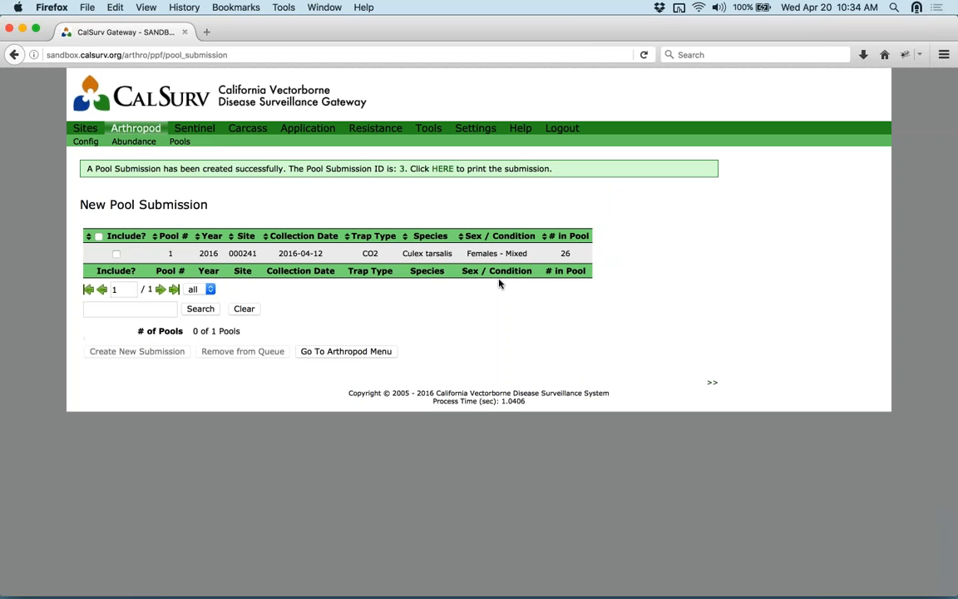
left_click(179, 149)
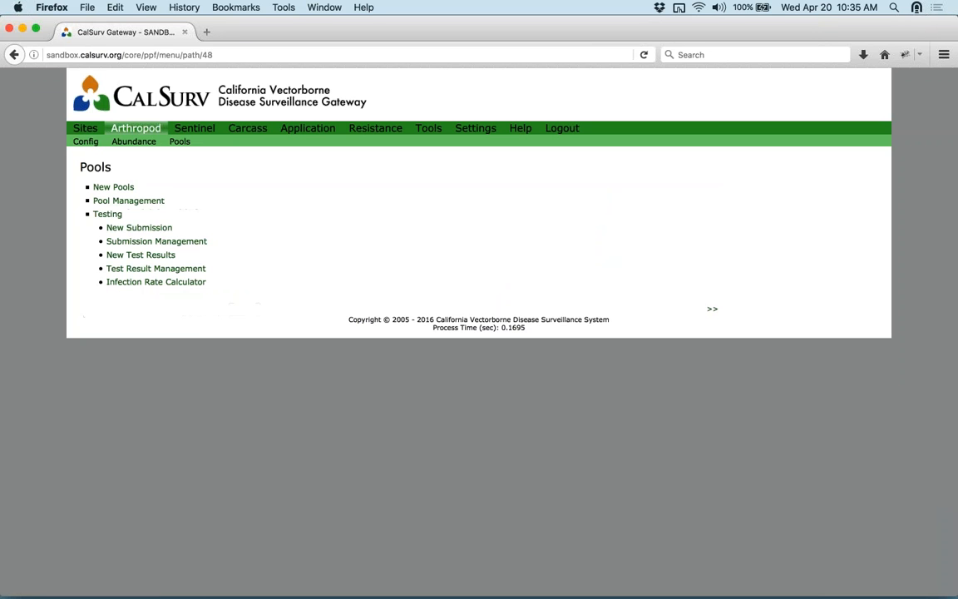
left_click(184, 242)
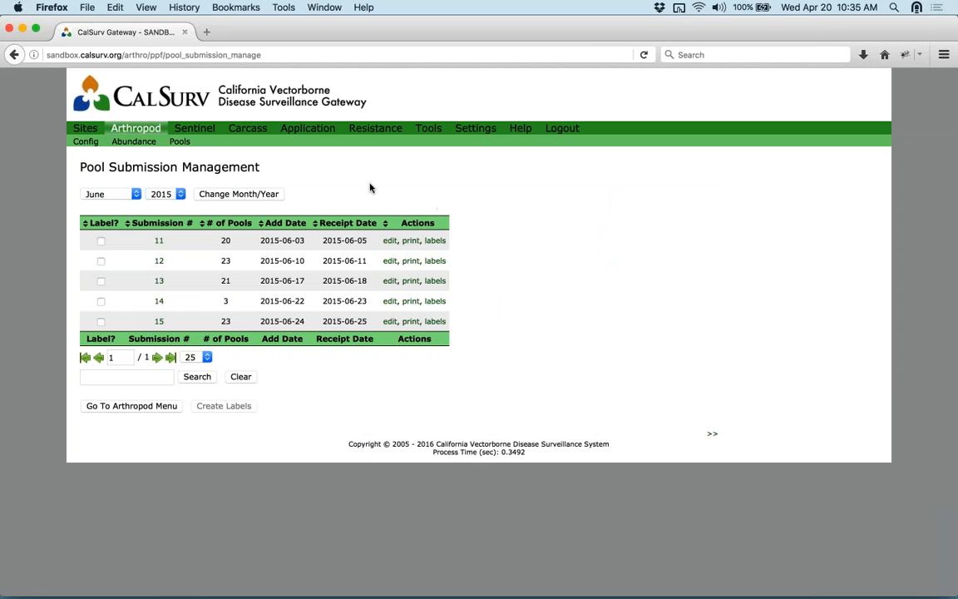
left_click(181, 143)
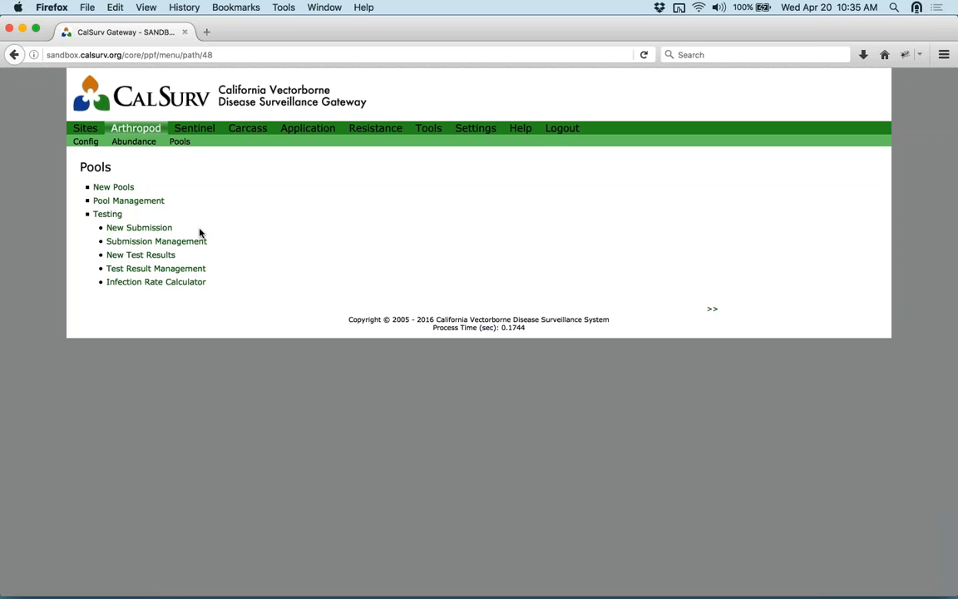
- Open the test results for submission 15 from page two of the test result list
left_click(189, 272)
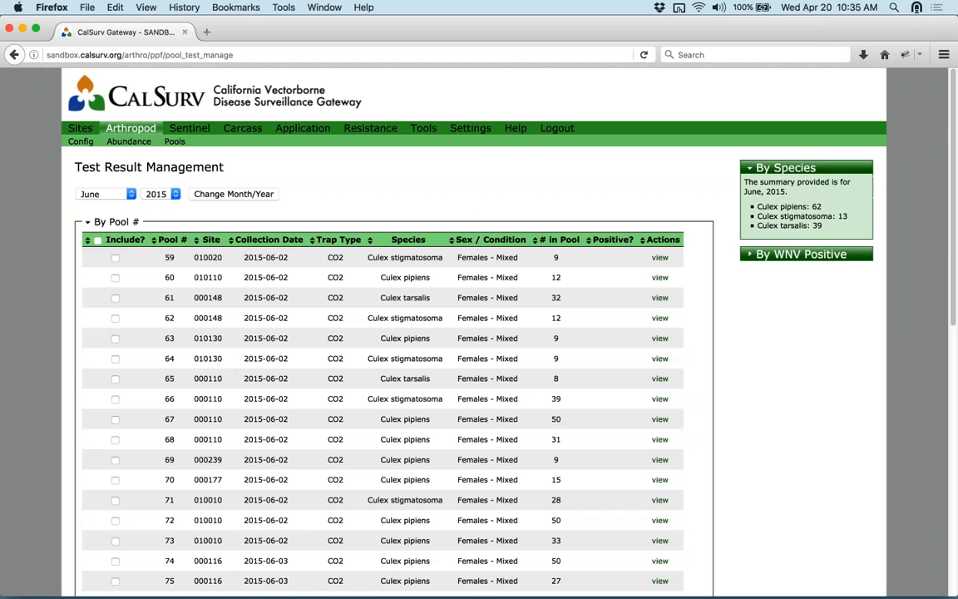
scroll(640, 242, "down", 3)
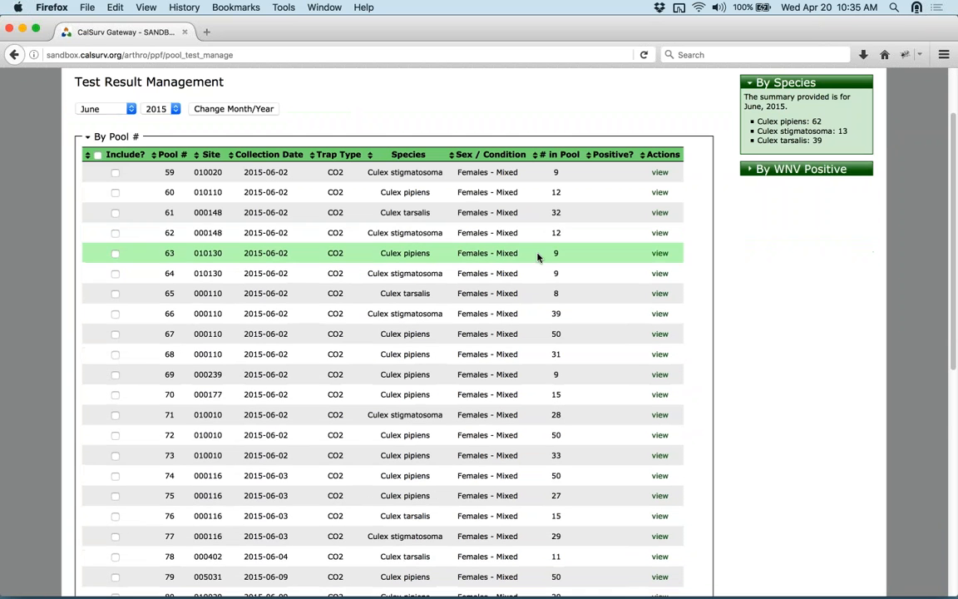
scroll(611, 254, "down", 4)
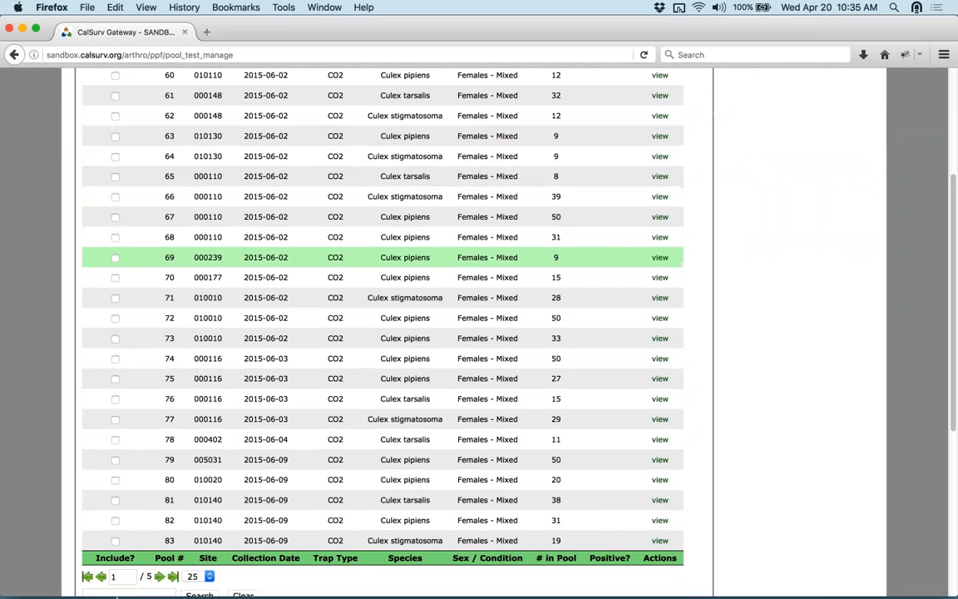
left_click(159, 578)
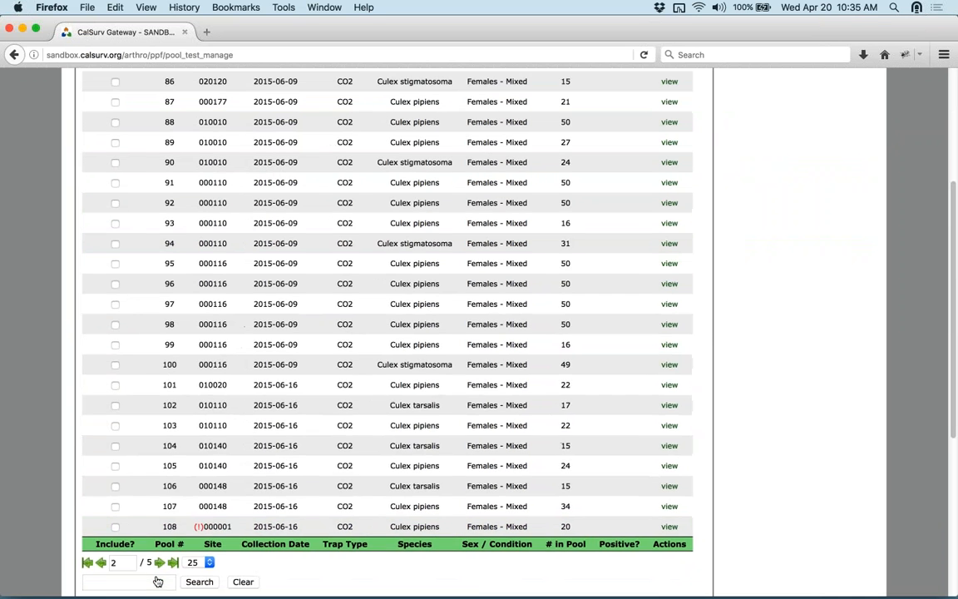
scroll(163, 562, "down", 10)
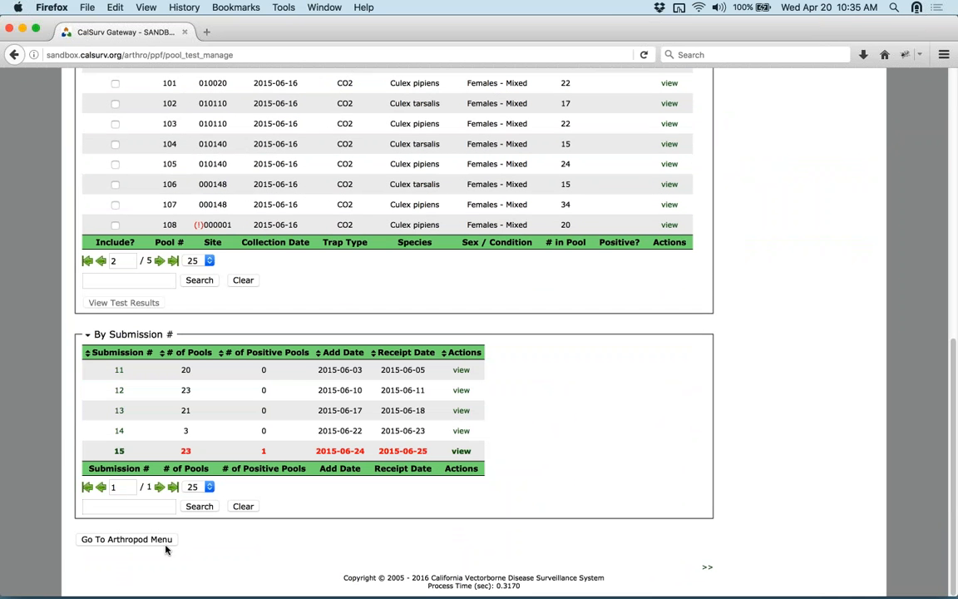
left_click(463, 453)
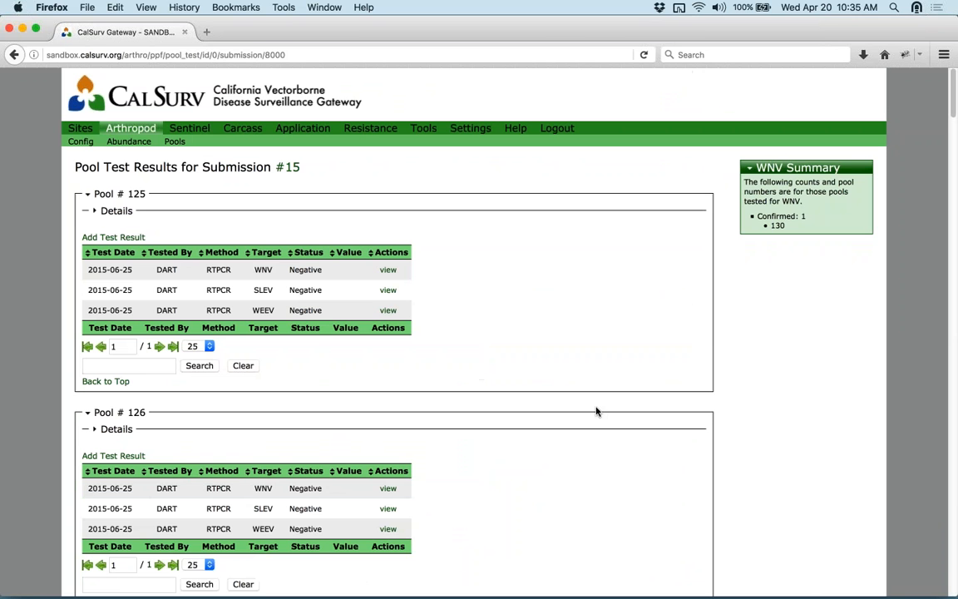
- Highlight Pool 130's WNV Confirmed result of 19.7
scroll(597, 411, "down", 1)
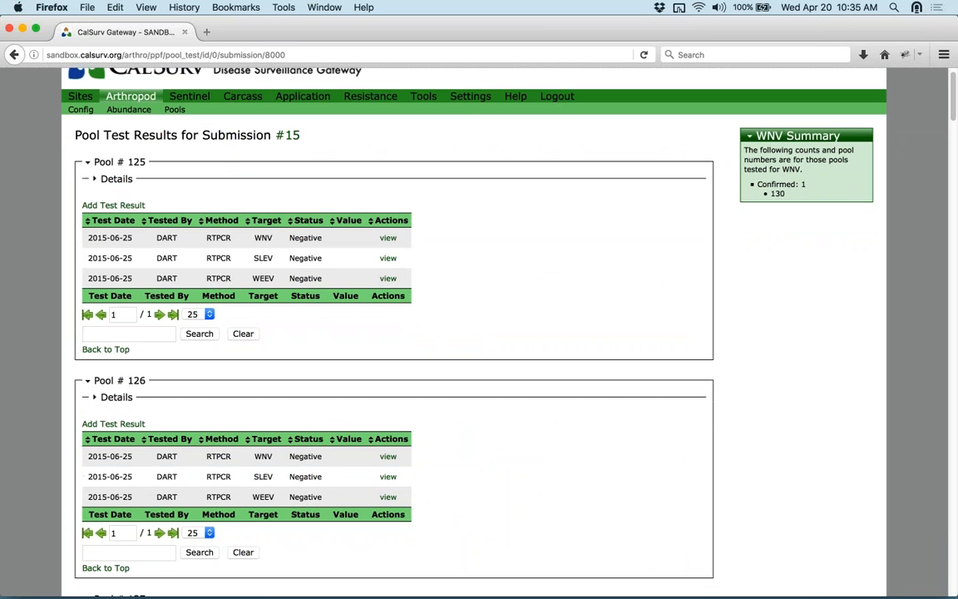
scroll(487, 282, "down", 3)
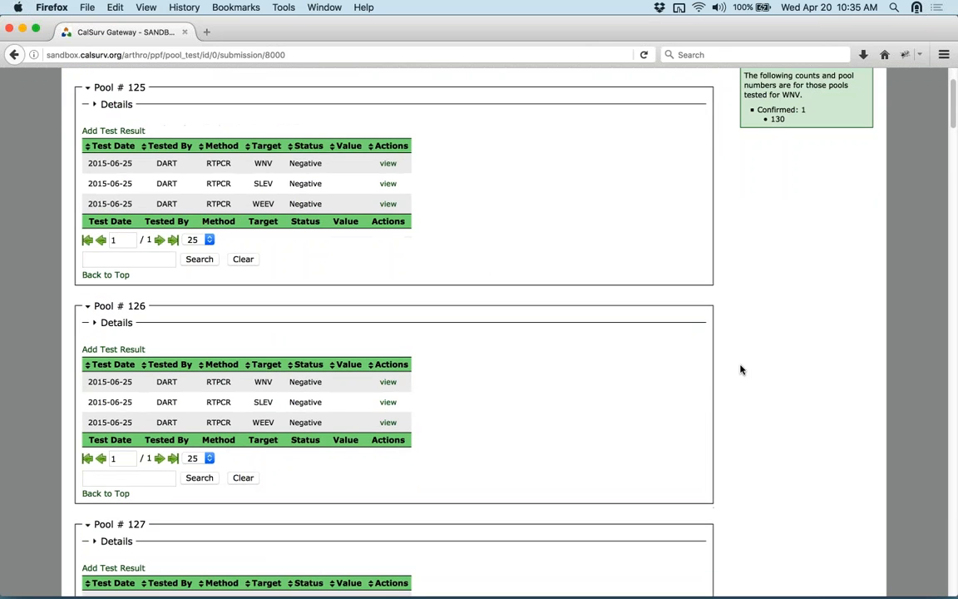
scroll(742, 370, "down", 15)
scroll(740, 373, "up", 5)
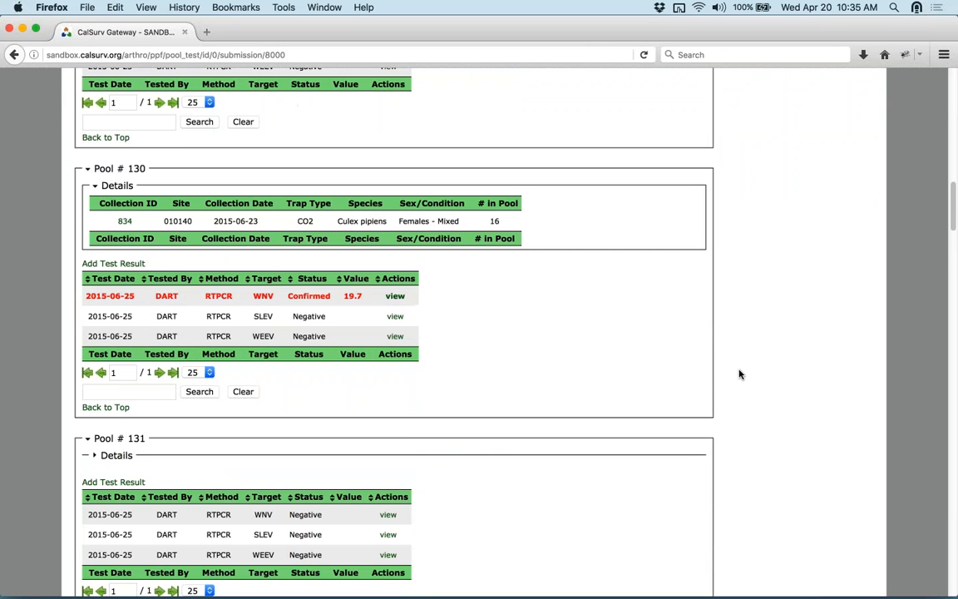
left_click_drag(90, 296, 584, 300)
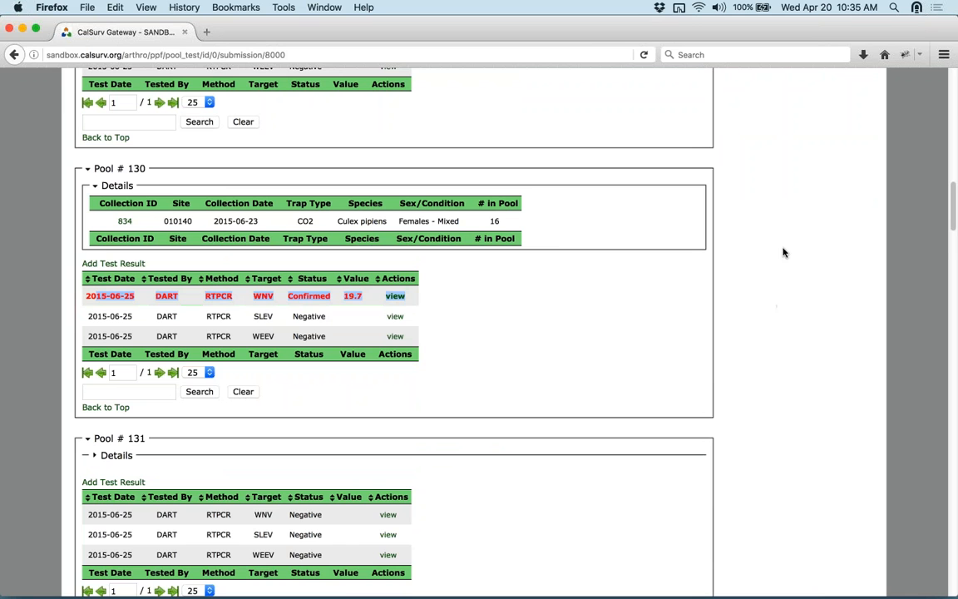
- Go back twice to the Pools menu, then open the Sentinel section menu
left_click(15, 55)
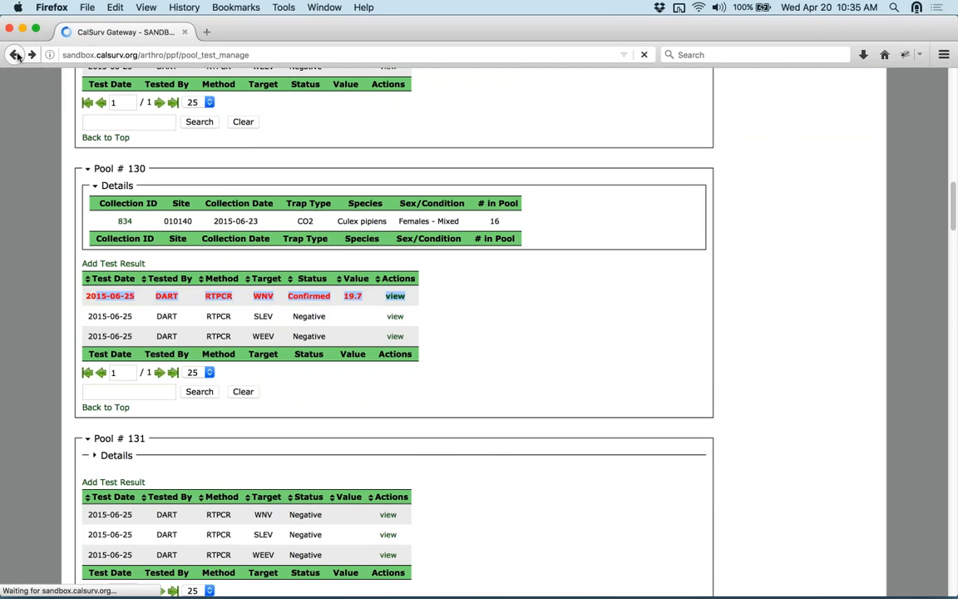
left_click(15, 55)
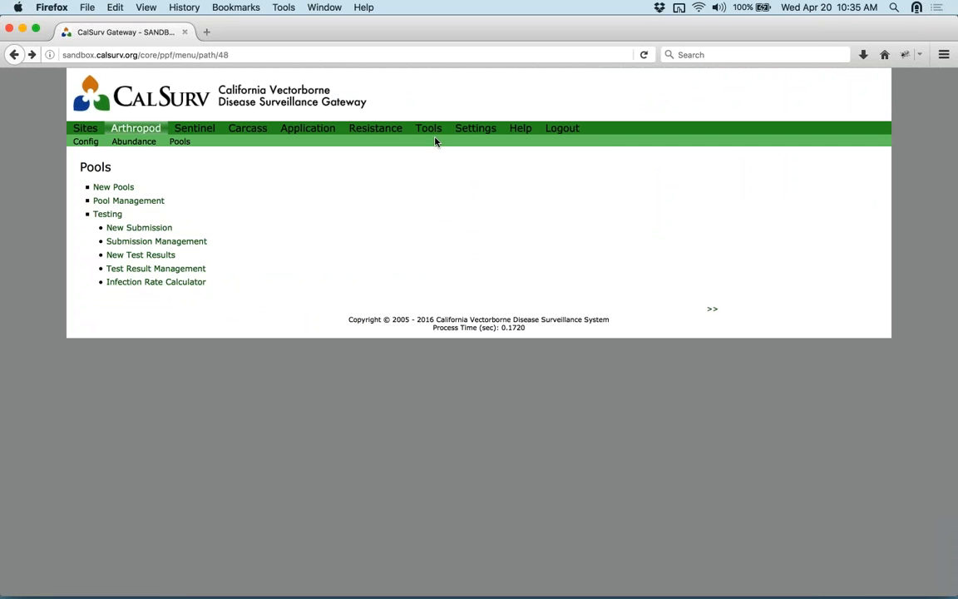
mouse_move(428, 129)
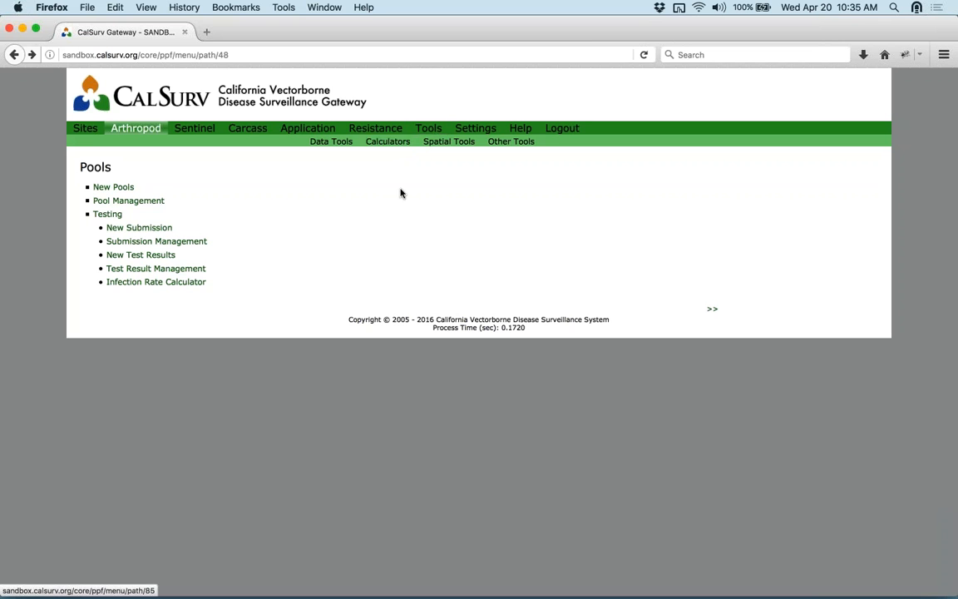
mouse_move(196, 131)
mouse_move(138, 131)
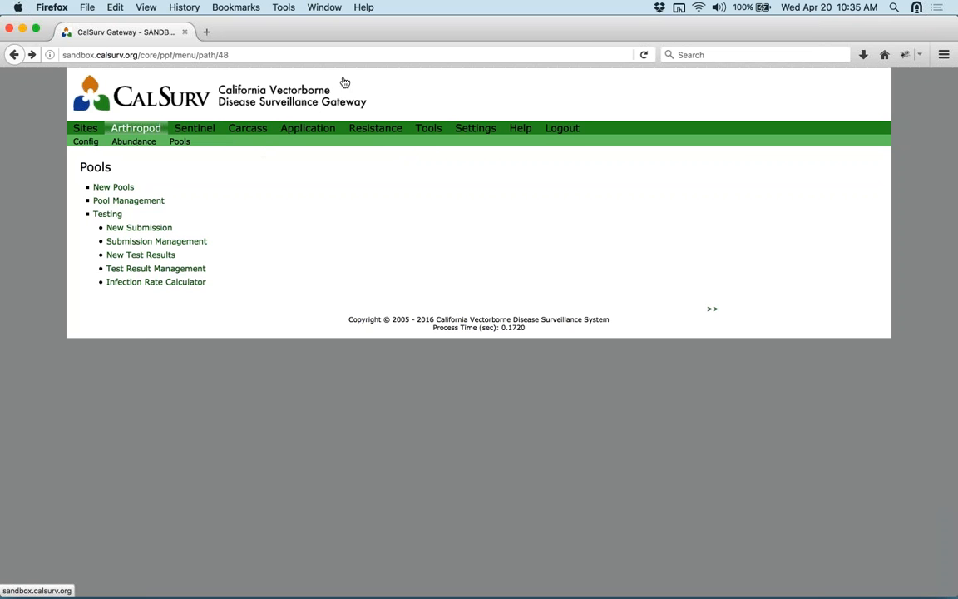
left_click(208, 133)
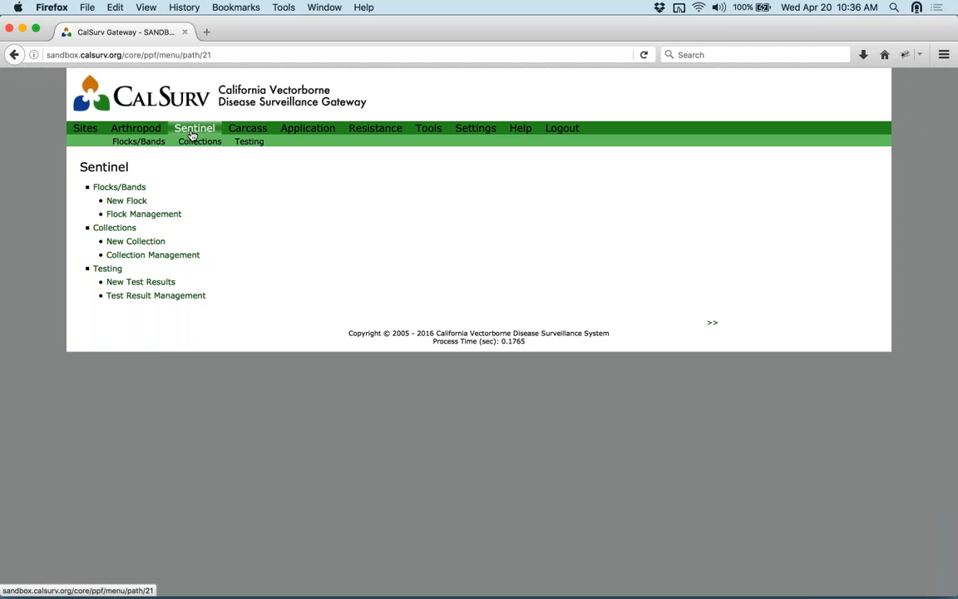
- Start a New Flock for year 2016 at site 000008 - Floater Gregory Ranch
left_click(138, 188)
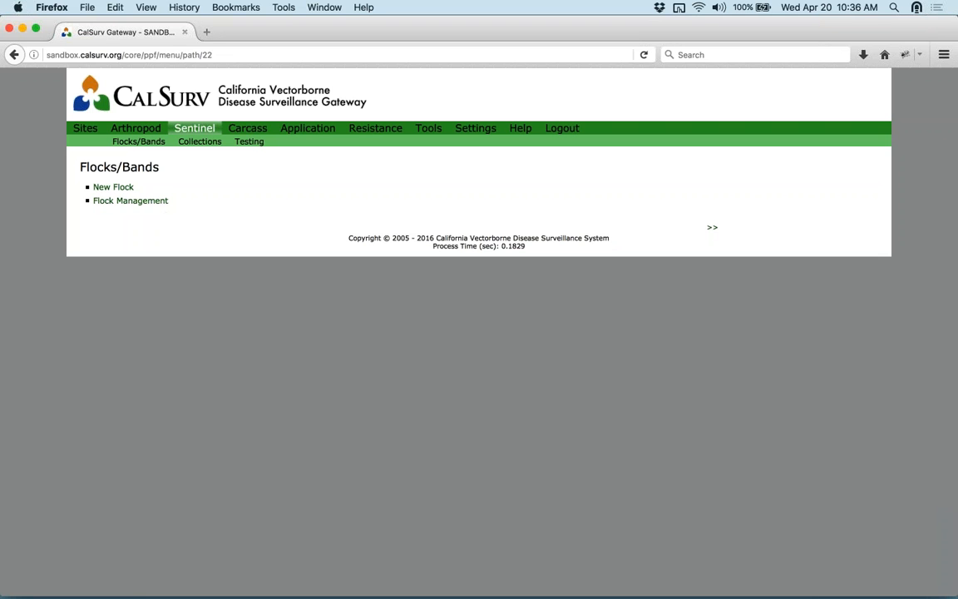
left_click(120, 188)
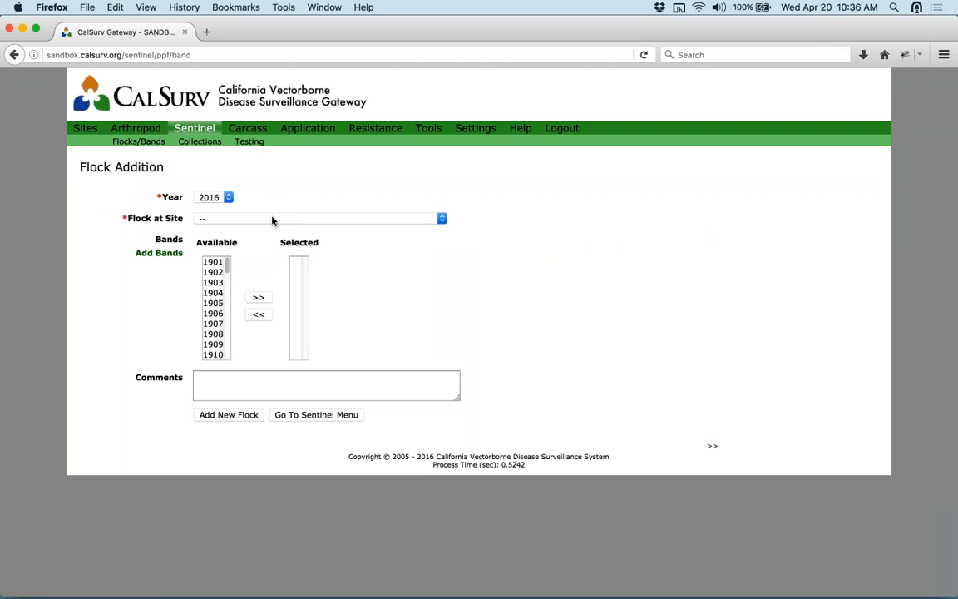
left_click(229, 198)
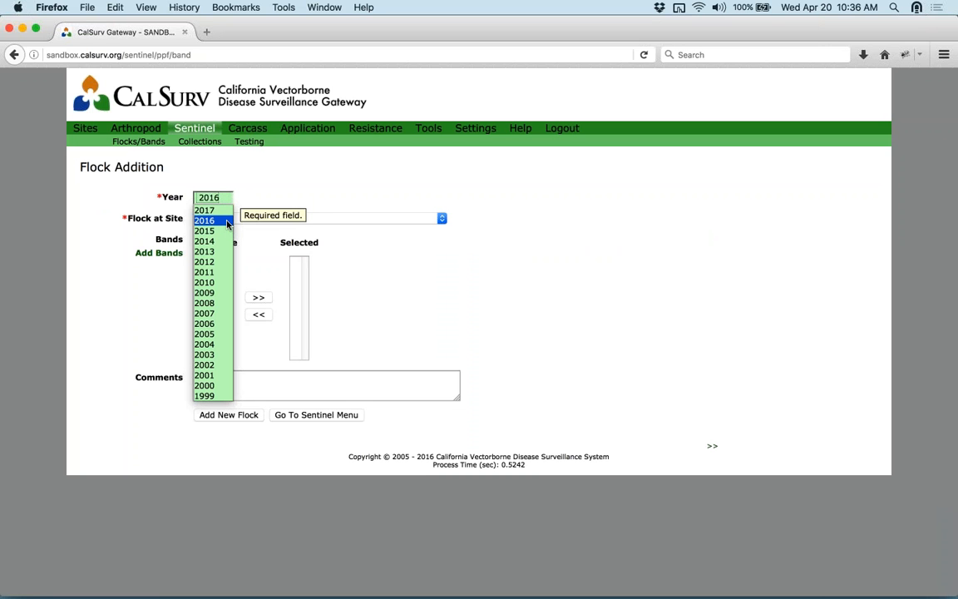
left_click(221, 220)
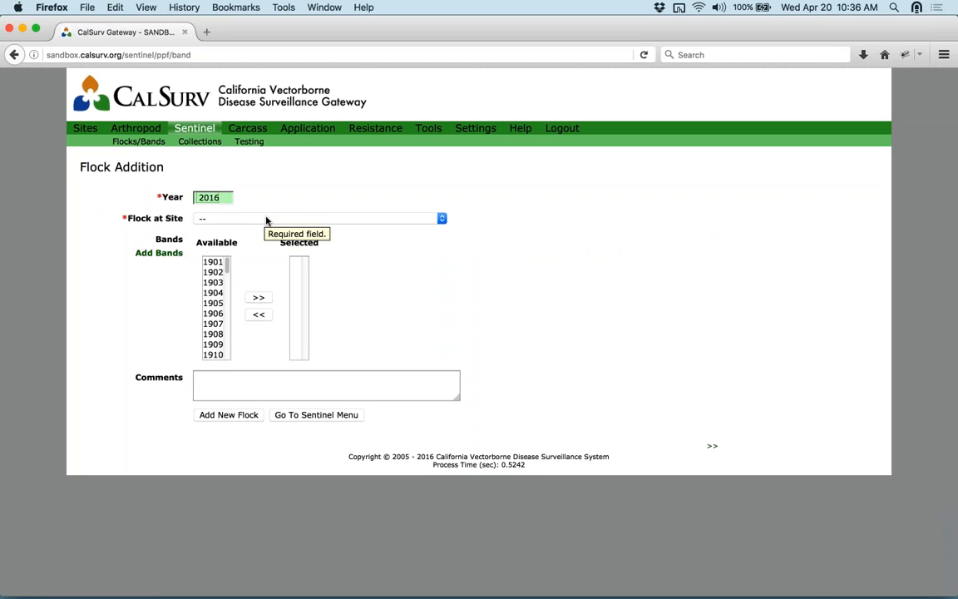
left_click(438, 219)
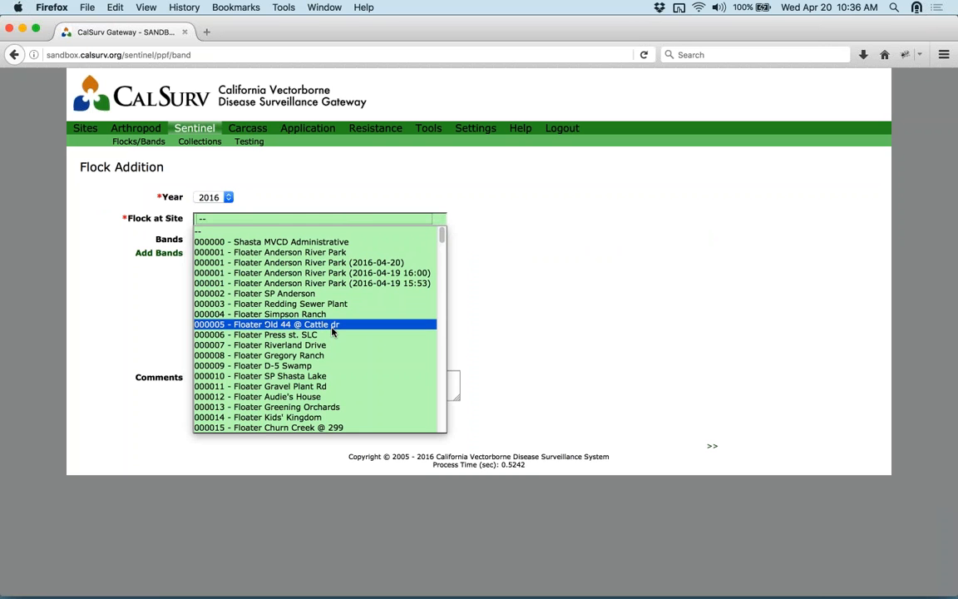
left_click(329, 356)
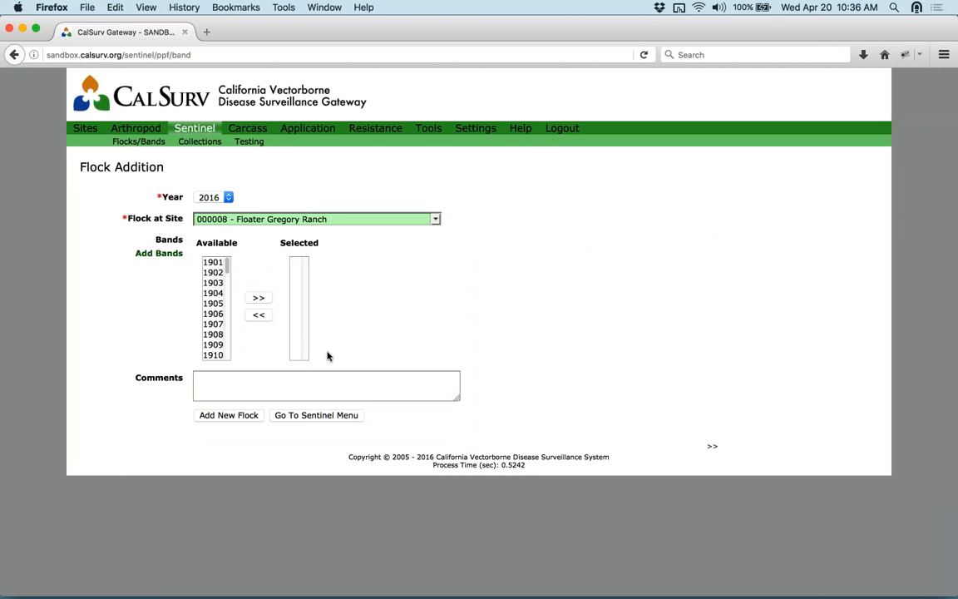
left_click(227, 262)
left_click_drag(228, 263, 261, 259)
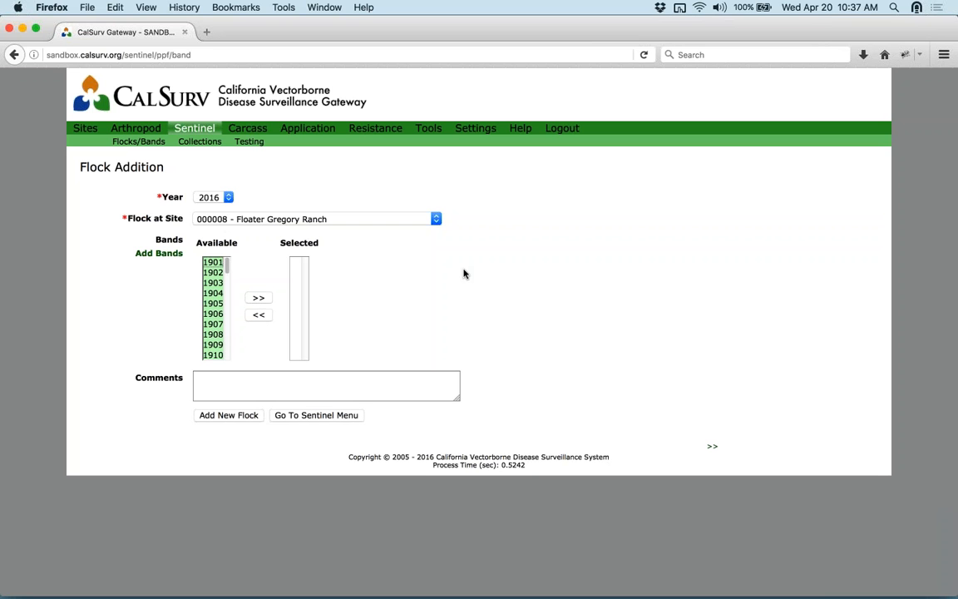
- Move bands 1901–1906 into the flock, save it, and return to the Sentinel menu
left_click(213, 264)
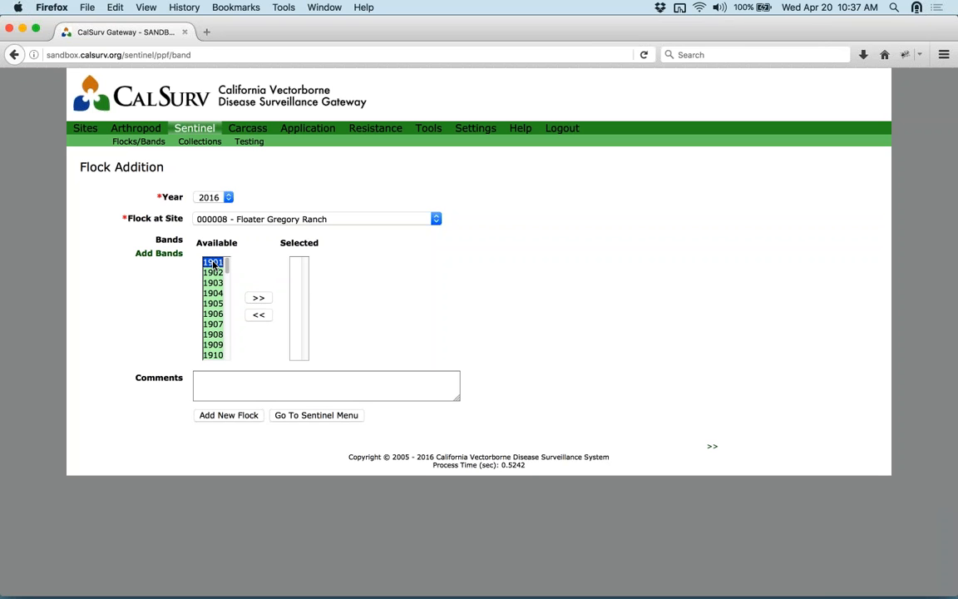
left_click(216, 316, "shift")
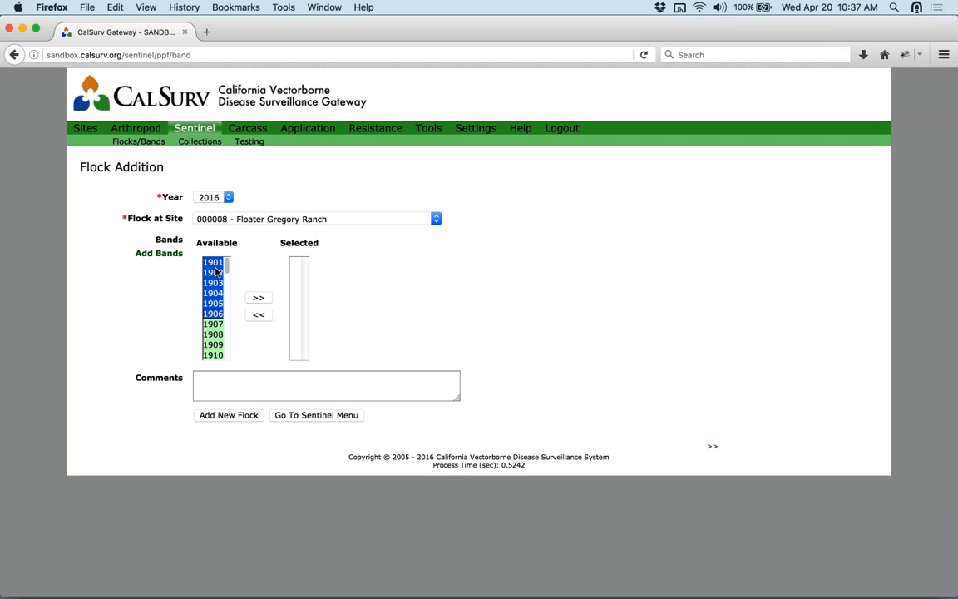
left_click(266, 299)
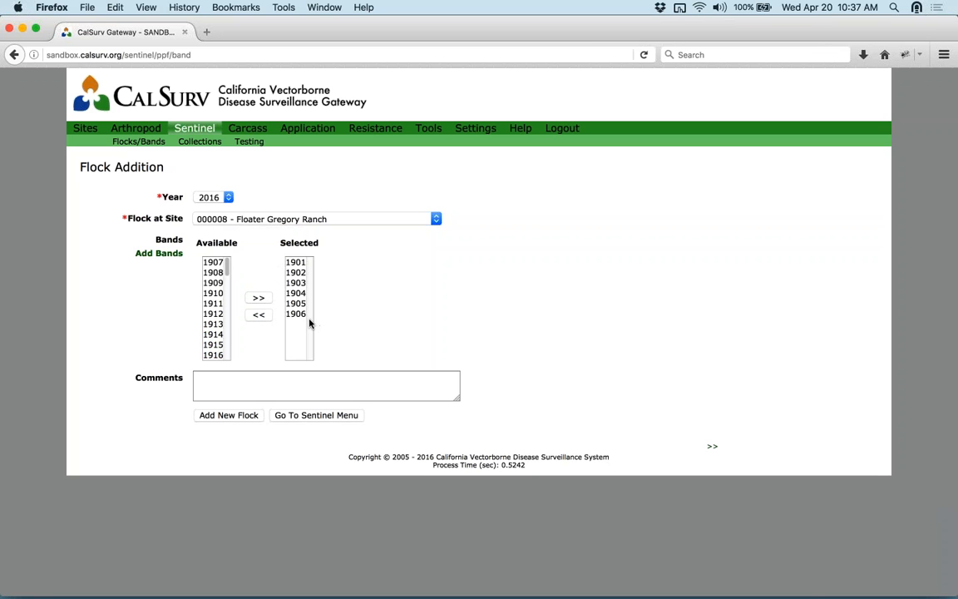
left_click(246, 416)
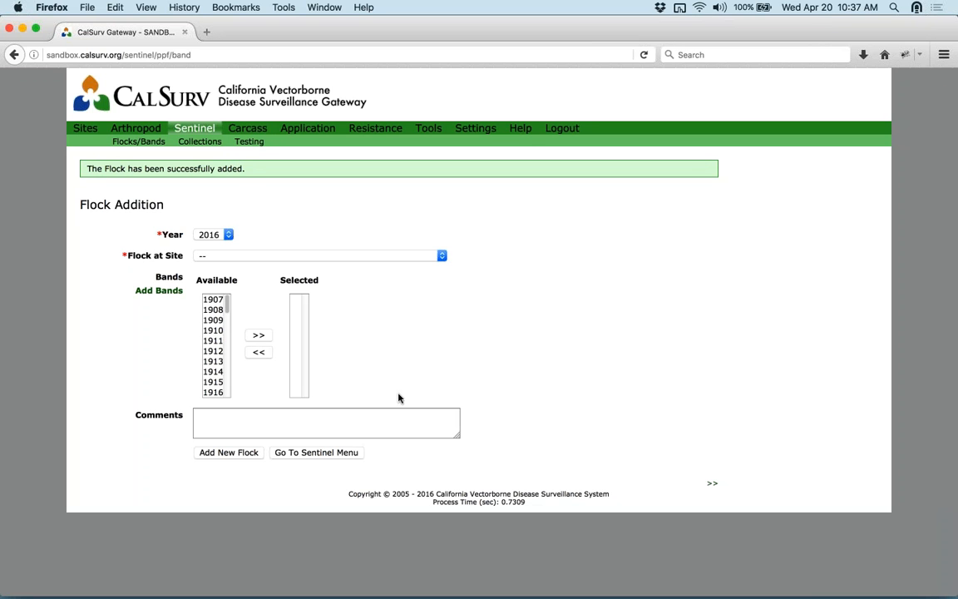
left_click(320, 453)
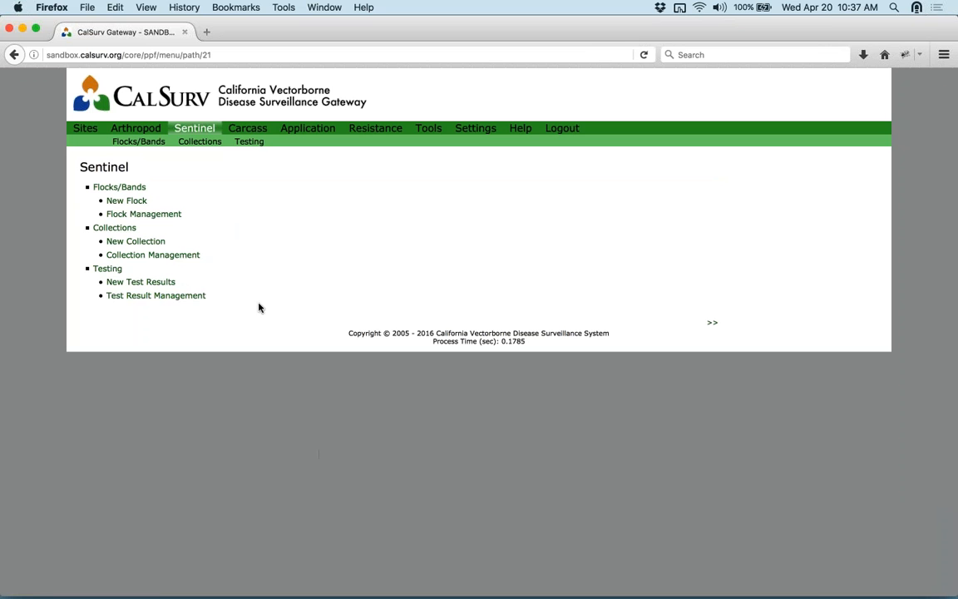
- Show the 2016 flocks in Flock Management to confirm Floater Gregory Ranch has 6 / 6 bands
left_click(152, 218)
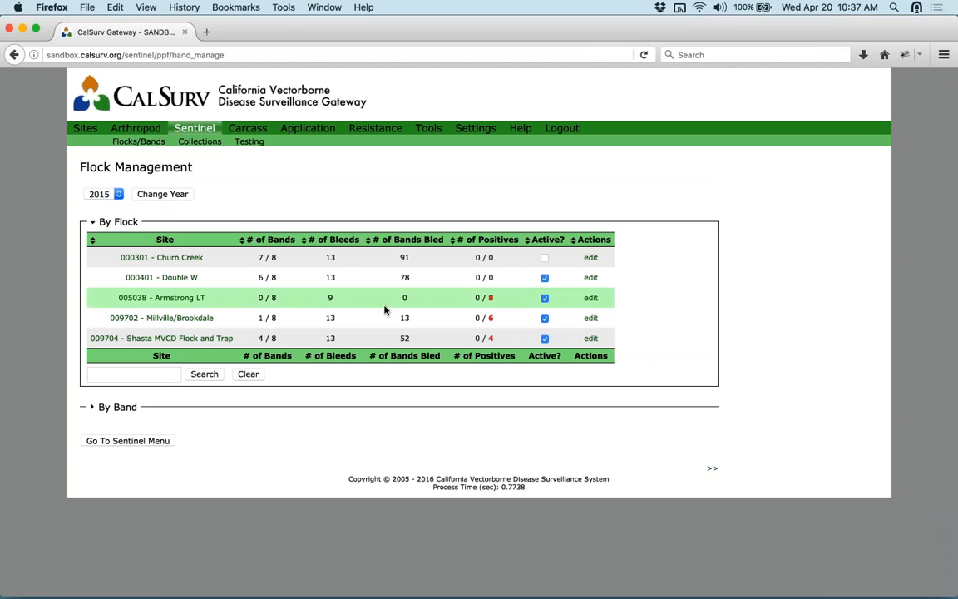
left_click(118, 197)
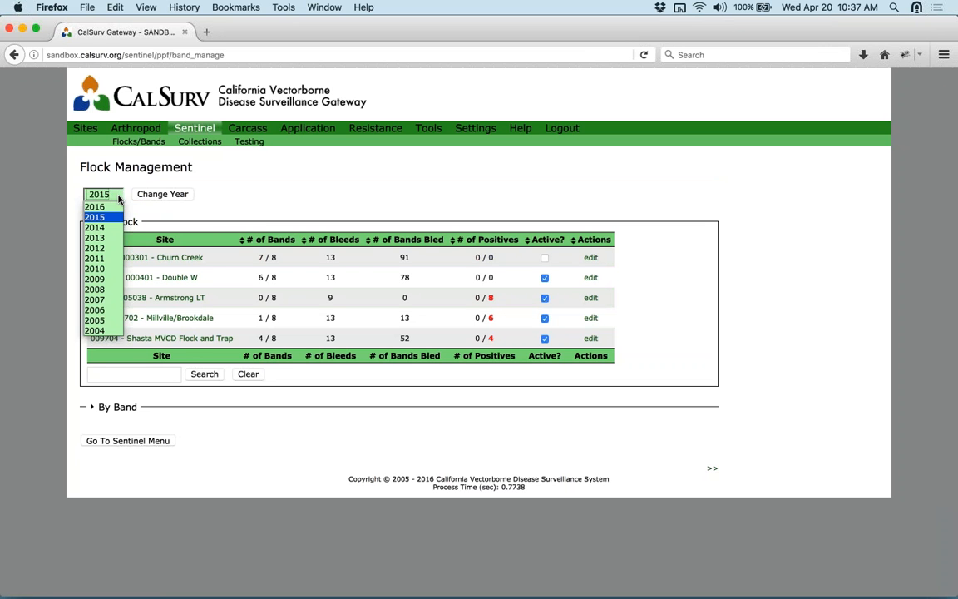
left_click(98, 205)
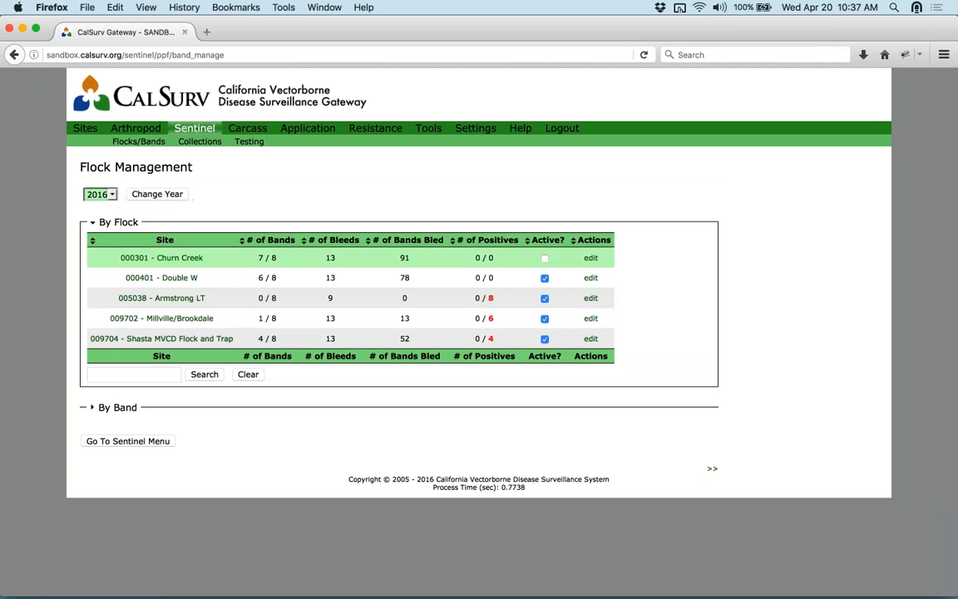
left_click(171, 194)
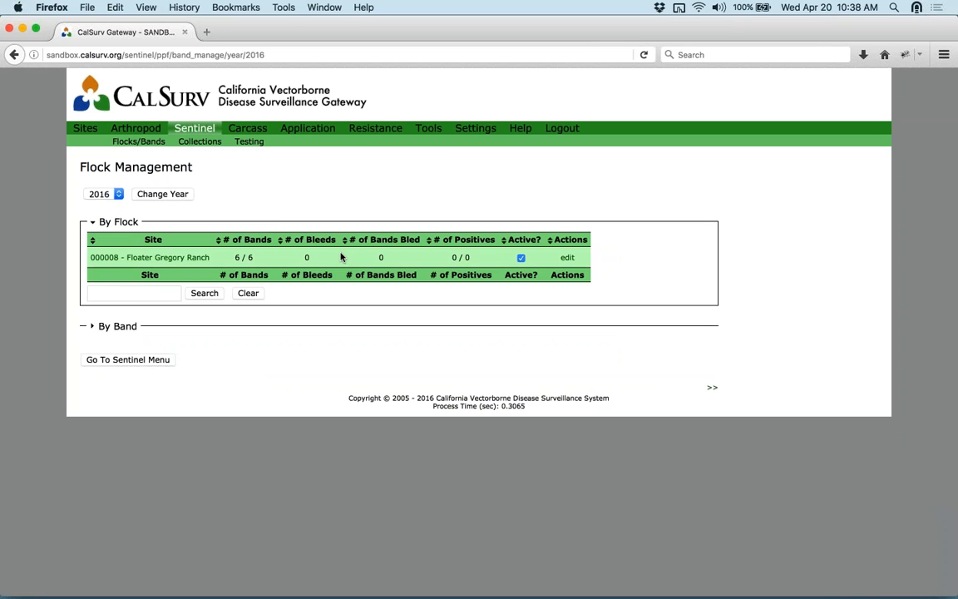
- Switch the list to 2015 and open the Shasta MVCD Flock and Trap details
left_click(107, 193)
left_click(117, 217)
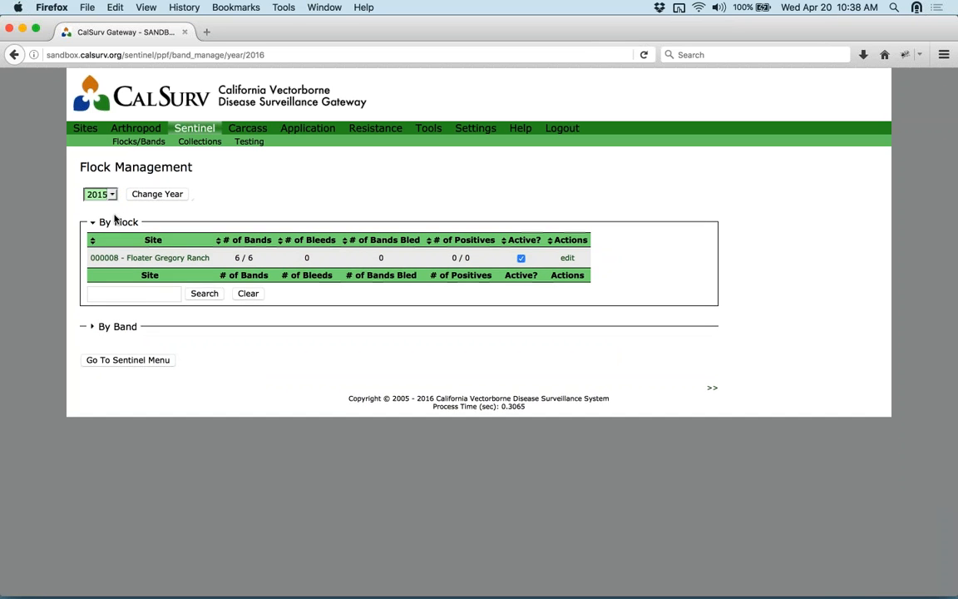
left_click(144, 196)
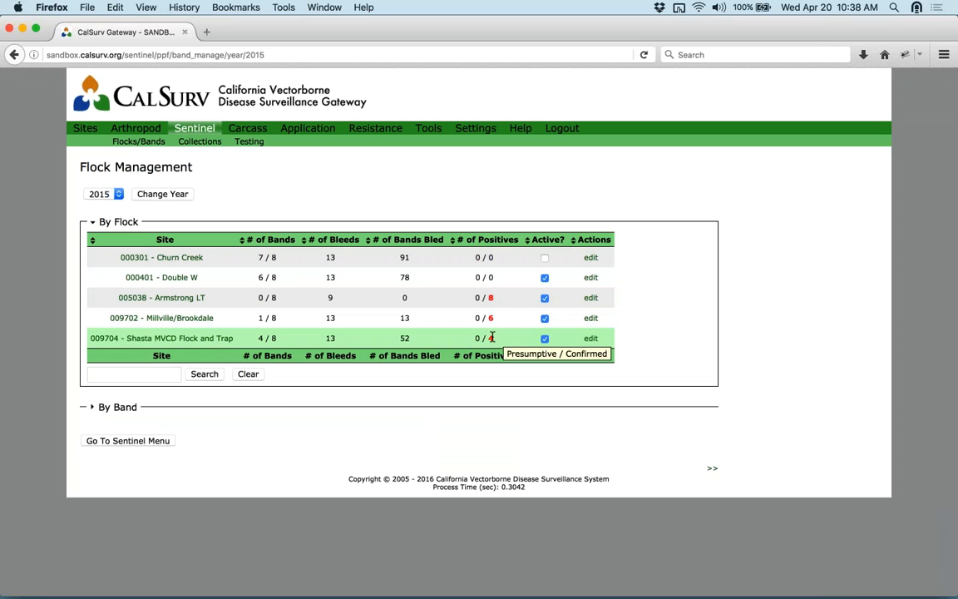
left_click(591, 338)
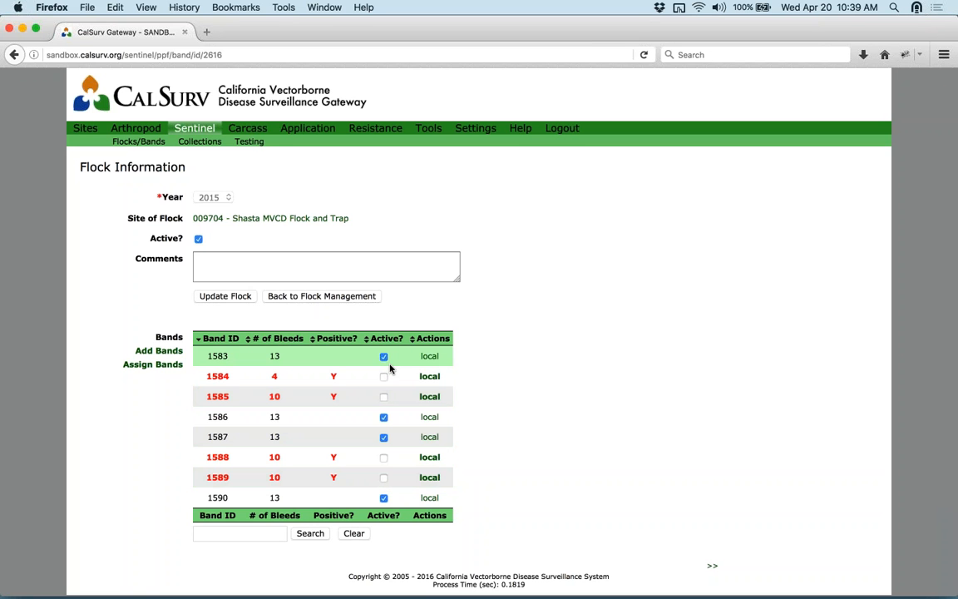
- Leave the Shasta MVCD flock details via Flock Management and return to the Sentinel menu
left_click(316, 297)
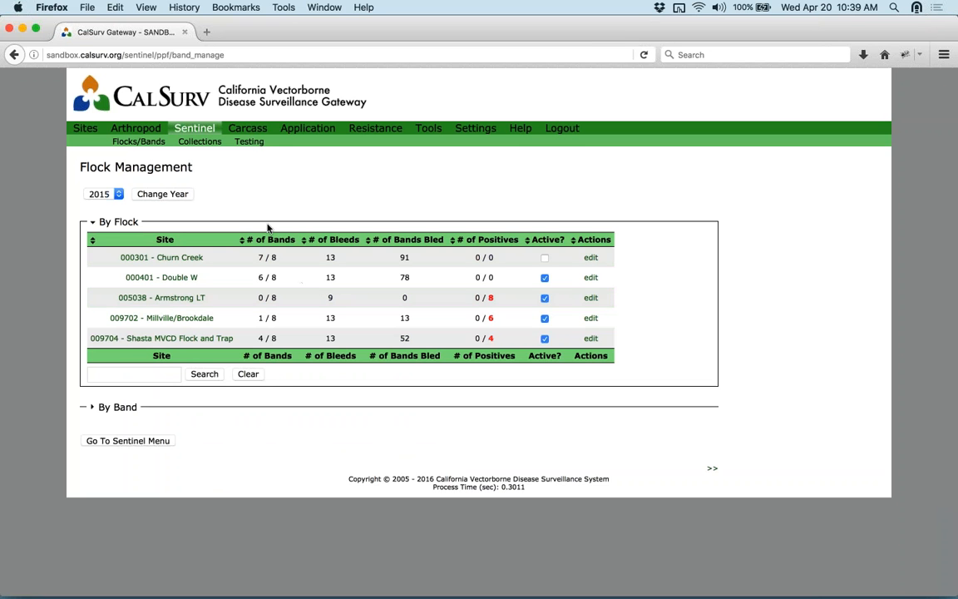
left_click(191, 131)
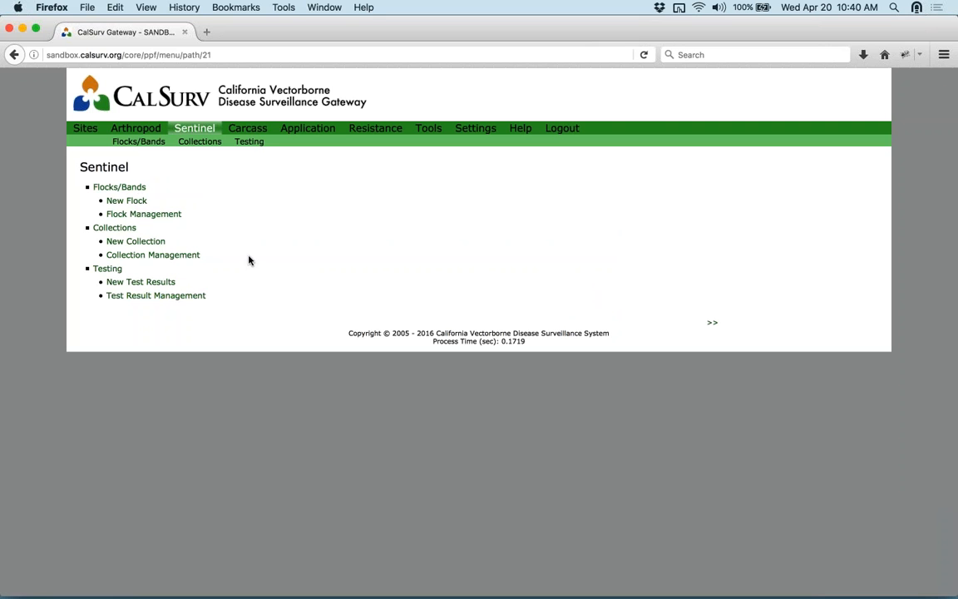
- Start a new collection for the 2015 flock 000401 - Double W, listing bands 1551–1556
left_click(159, 248)
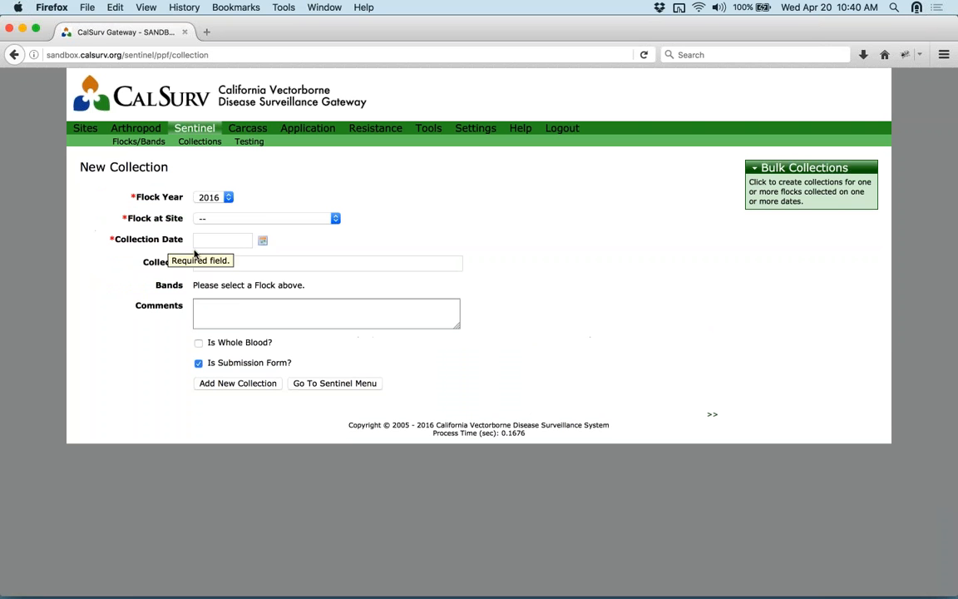
left_click(228, 199)
left_click(218, 218)
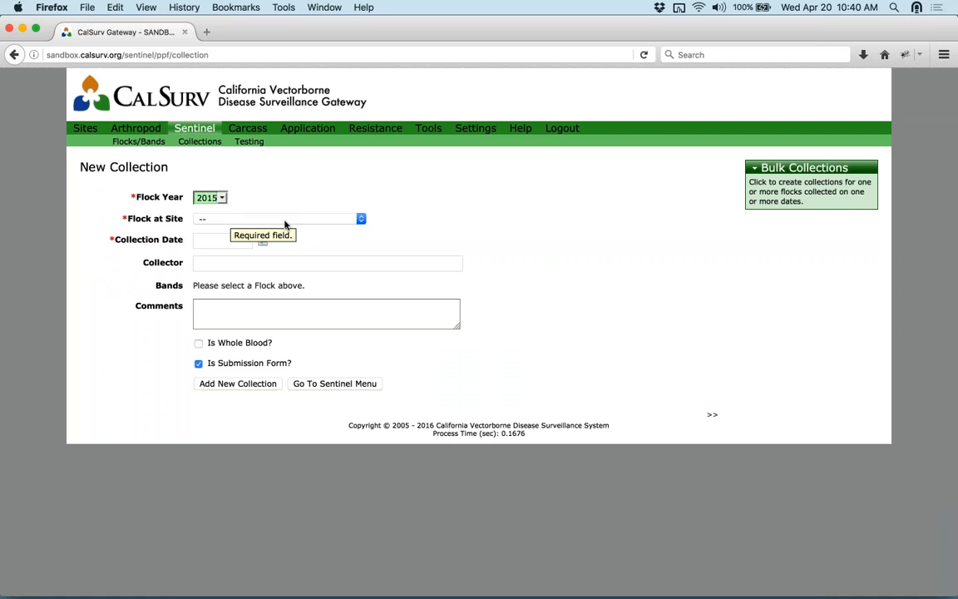
left_click(359, 220)
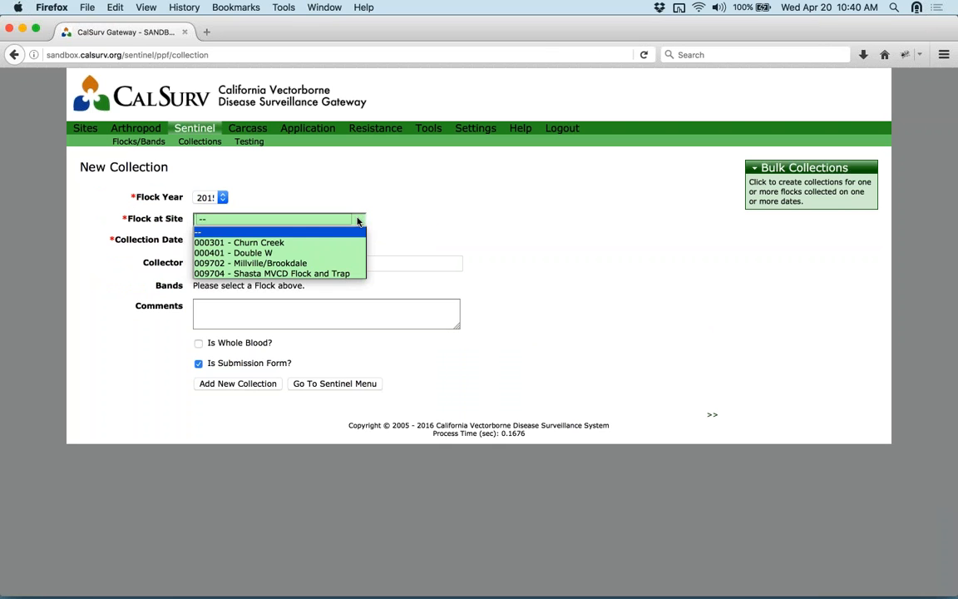
left_click(303, 255)
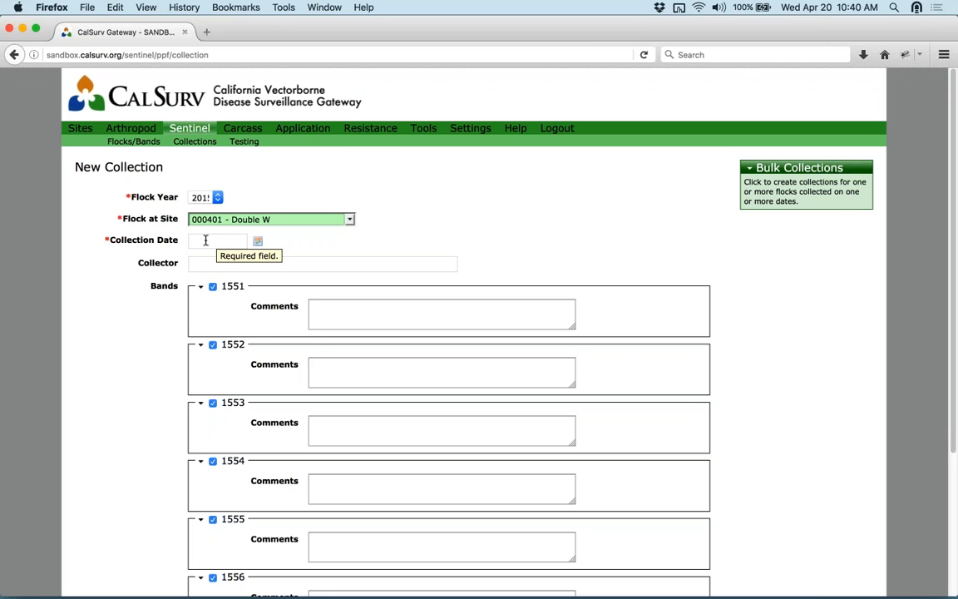
- Set the collection date to 2016-04-13 and enter the collector's name
left_click(240, 241)
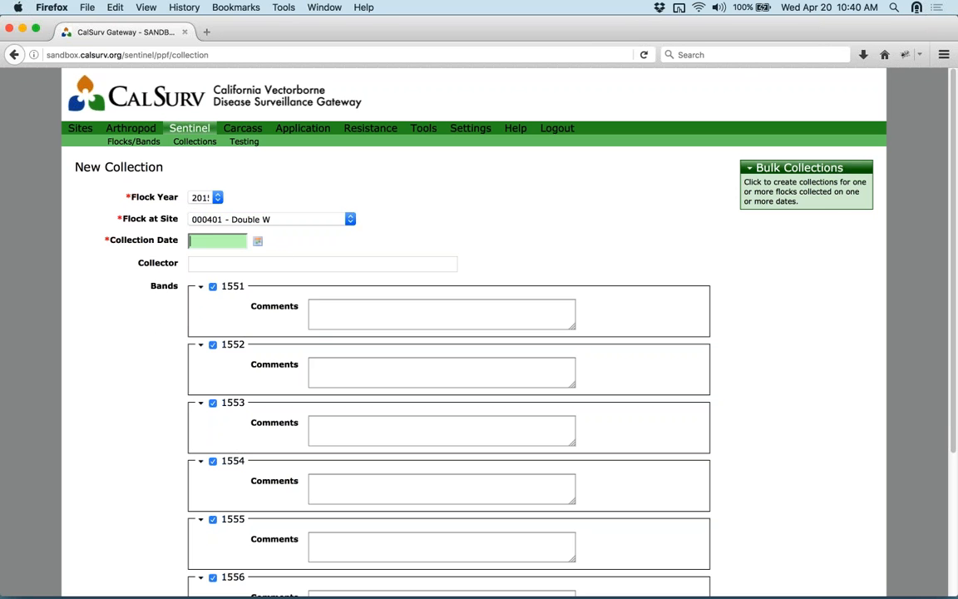
left_click(258, 243)
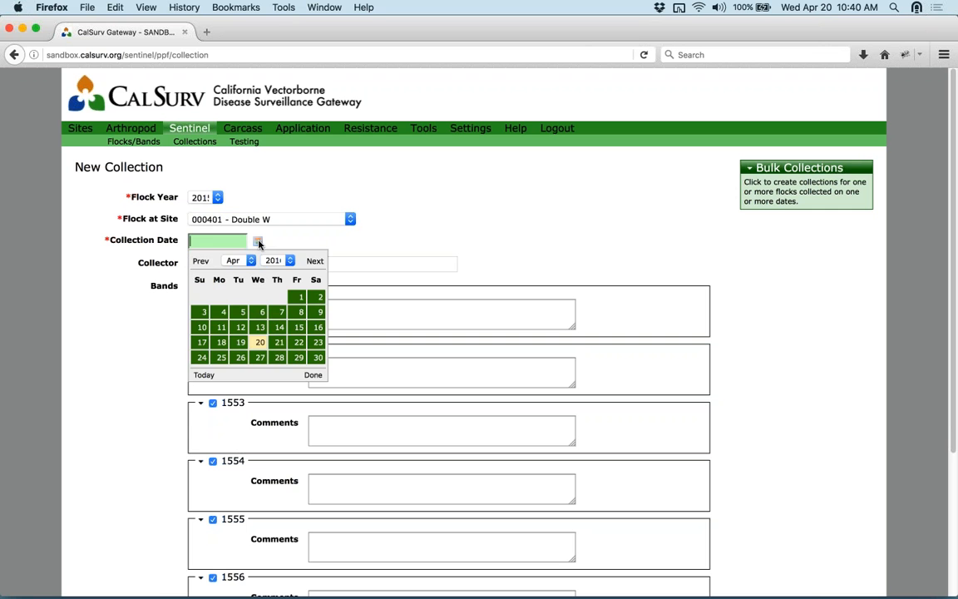
left_click(256, 327)
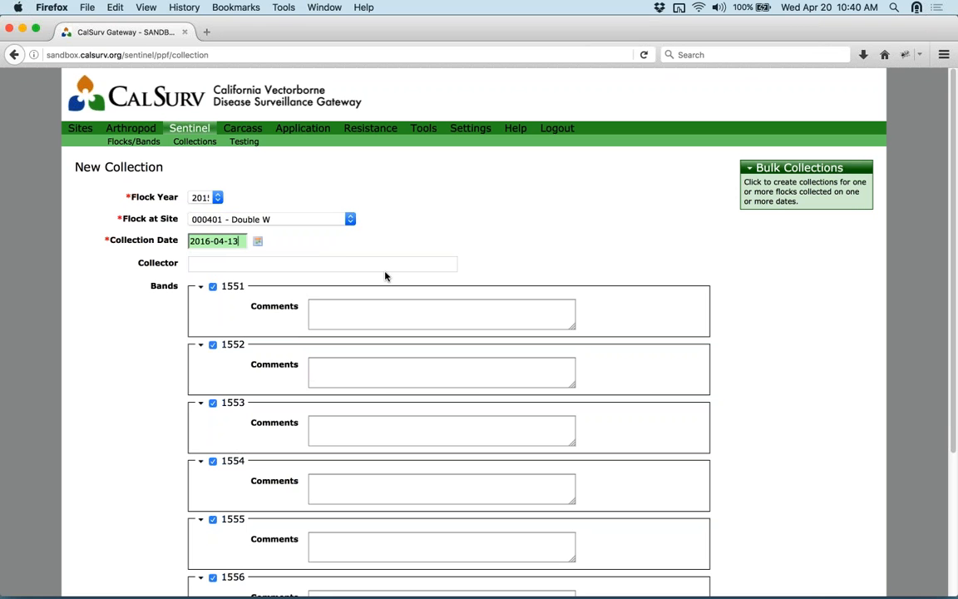
left_click(317, 263)
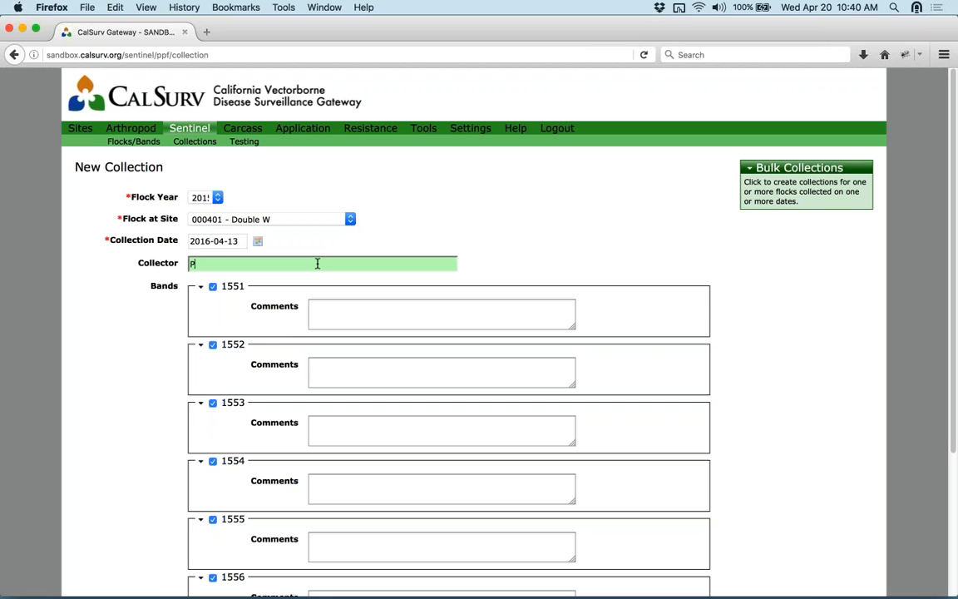
left_click(741, 278)
- Exclude band 1555 from the collection, then go to the Flocks/Bands page
scroll(740, 278, "down", 5)
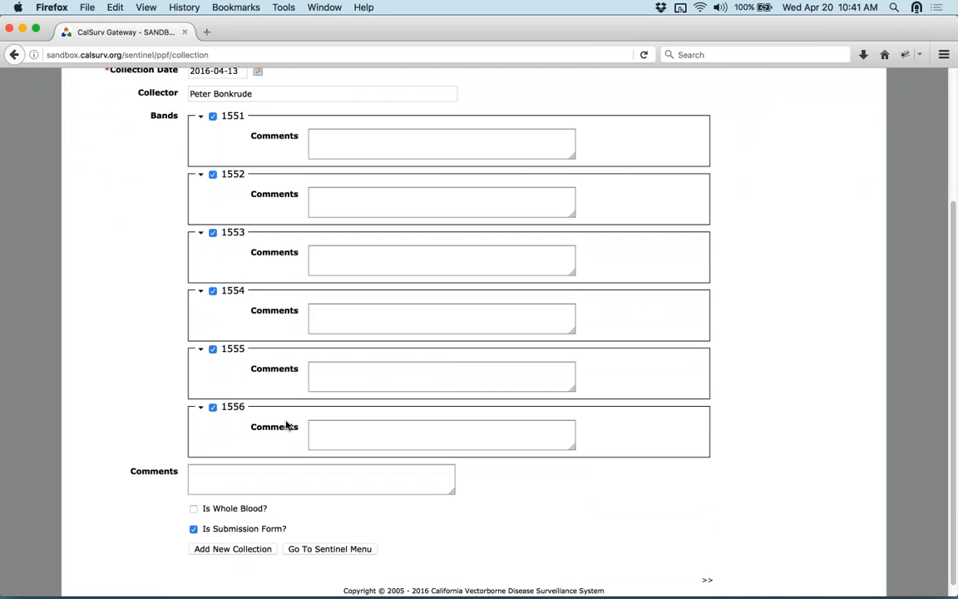
left_click(213, 350)
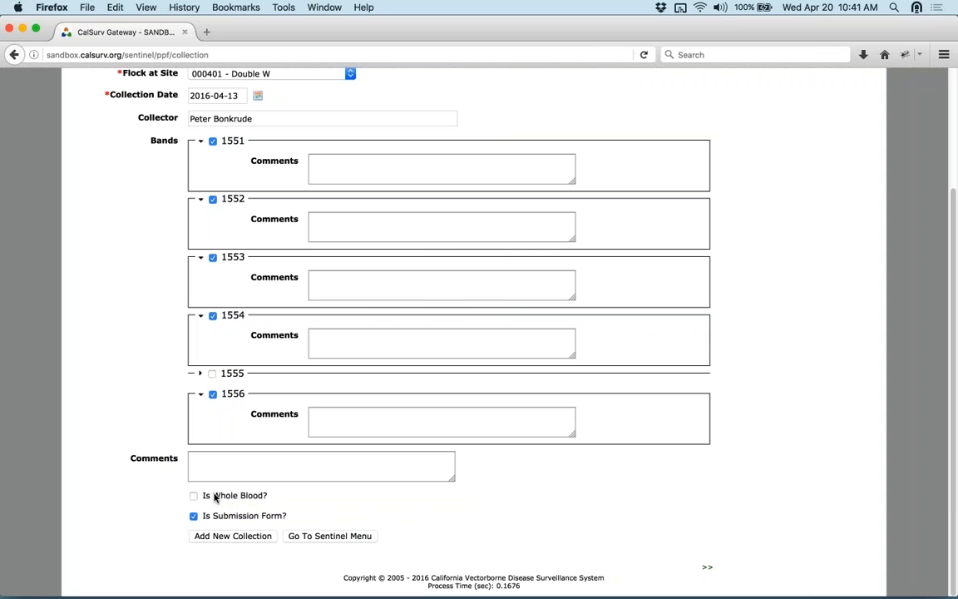
mouse_move(215, 497)
scroll(733, 417, "up", 1)
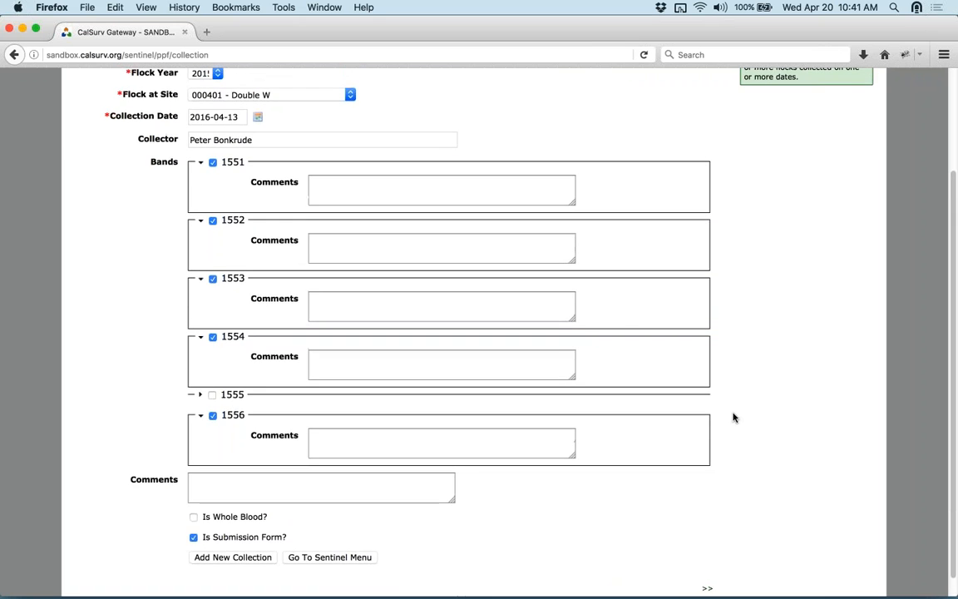
scroll(730, 399, "up", 5)
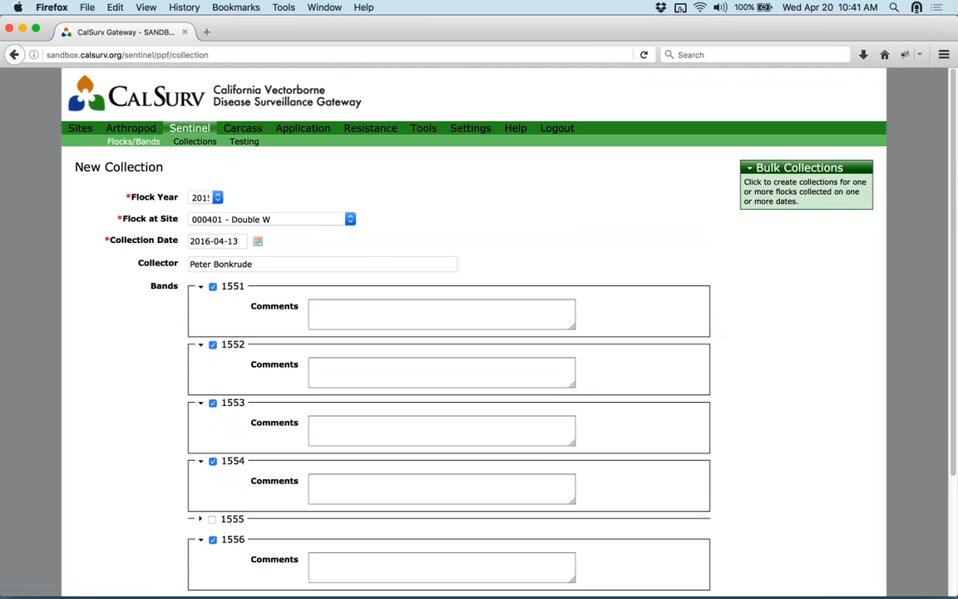
left_click(134, 139)
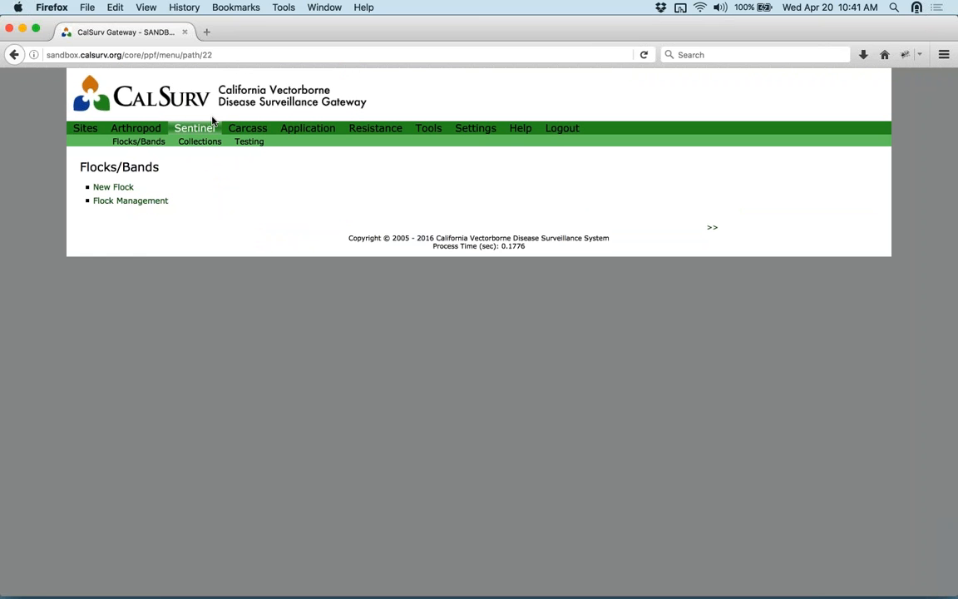
- Look over the Flock Management table, then return to the Sentinel menu
left_click(187, 127)
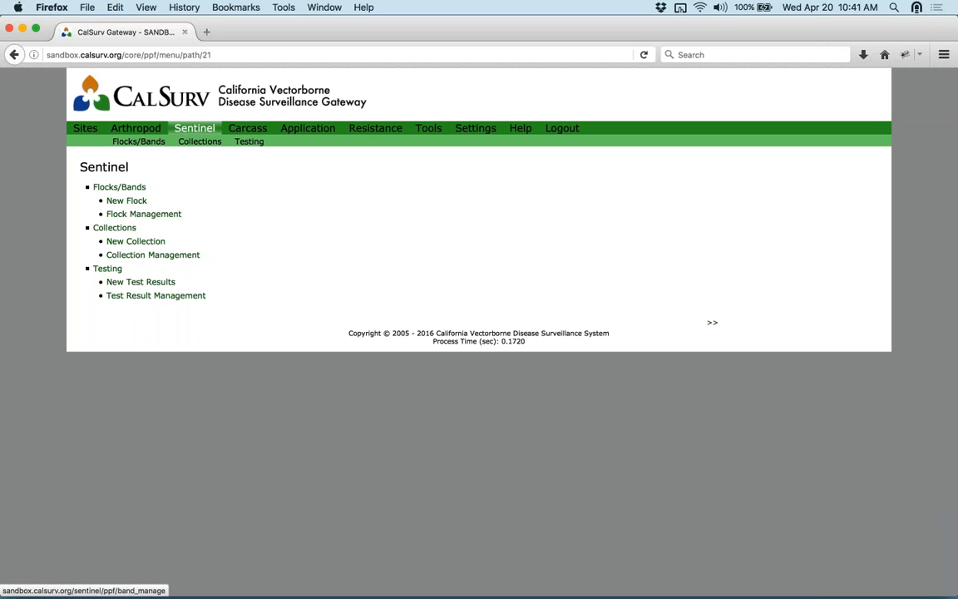
left_click(161, 214)
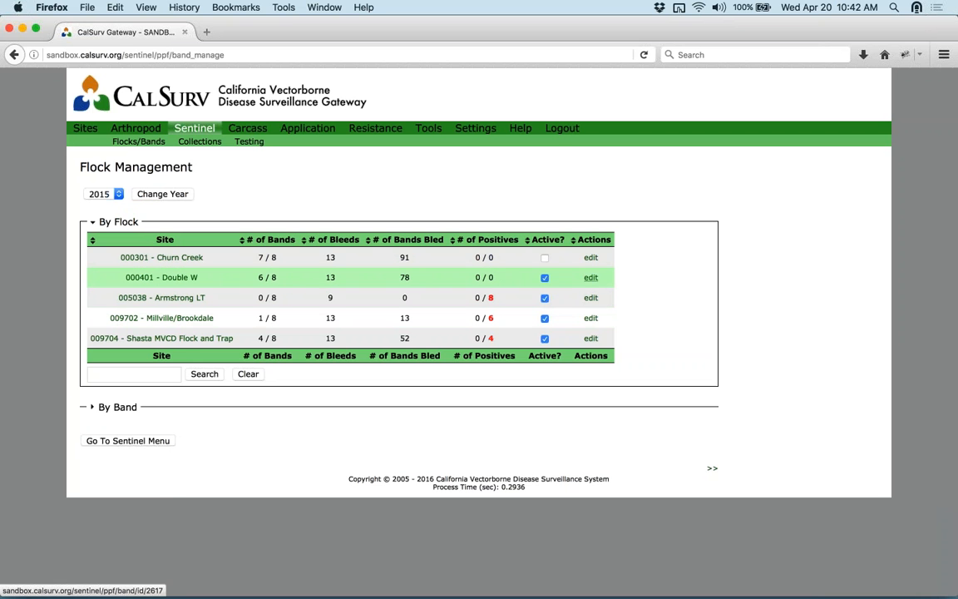
mouse_move(488, 296)
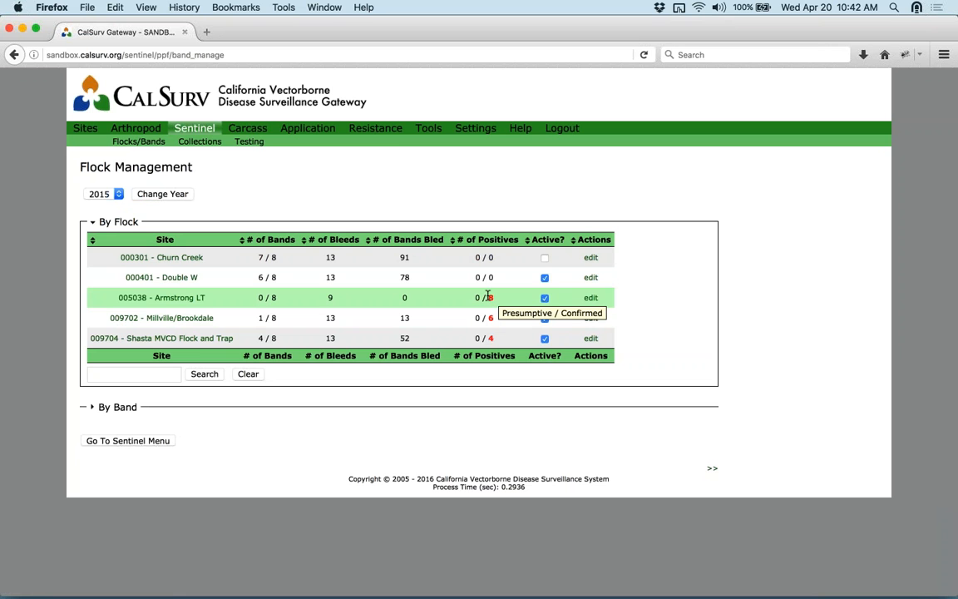
left_click(208, 129)
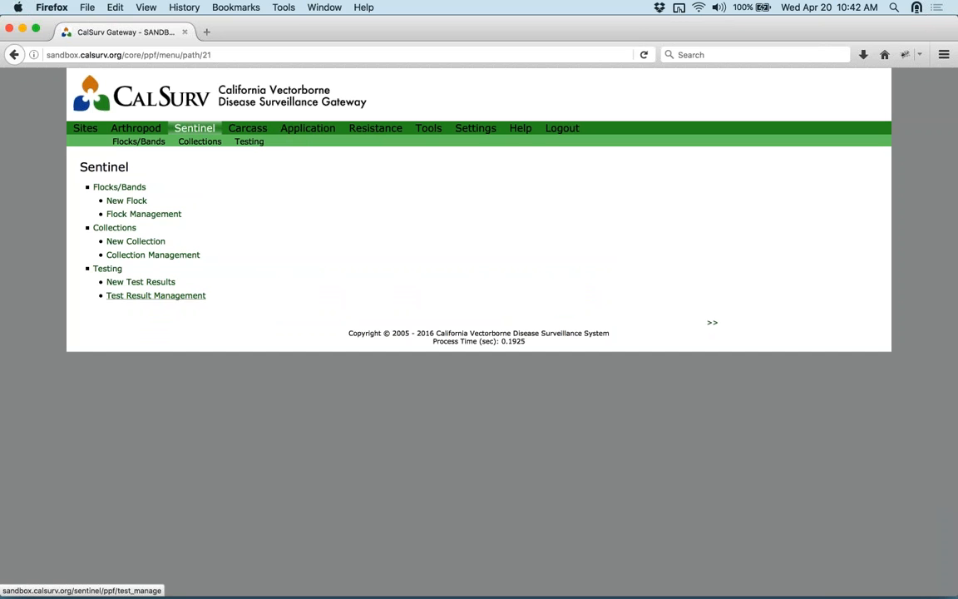
- Open Test Result Management and filter the collections to 2015, any month
left_click(155, 296)
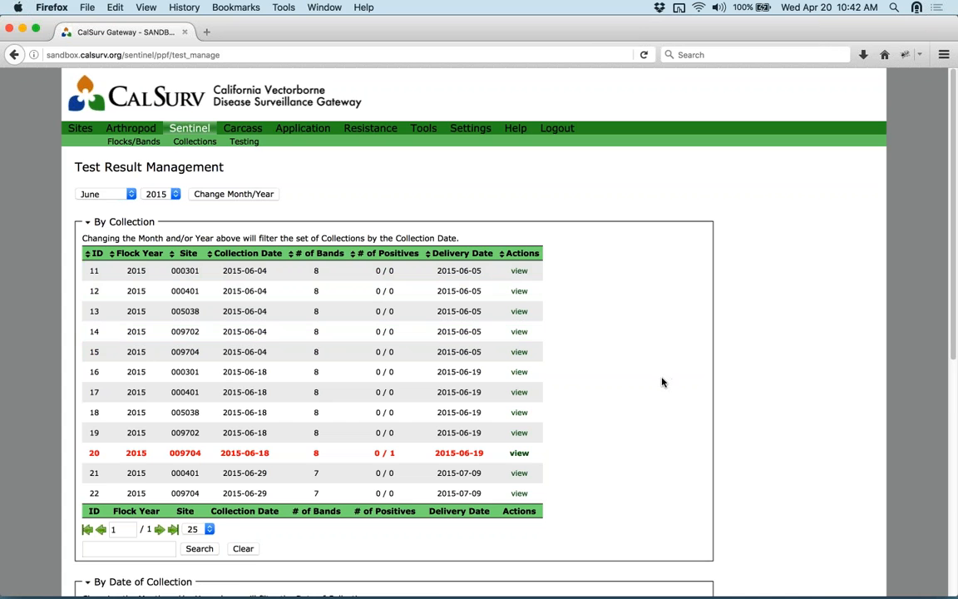
scroll(663, 381, "down", 3)
left_click(205, 433)
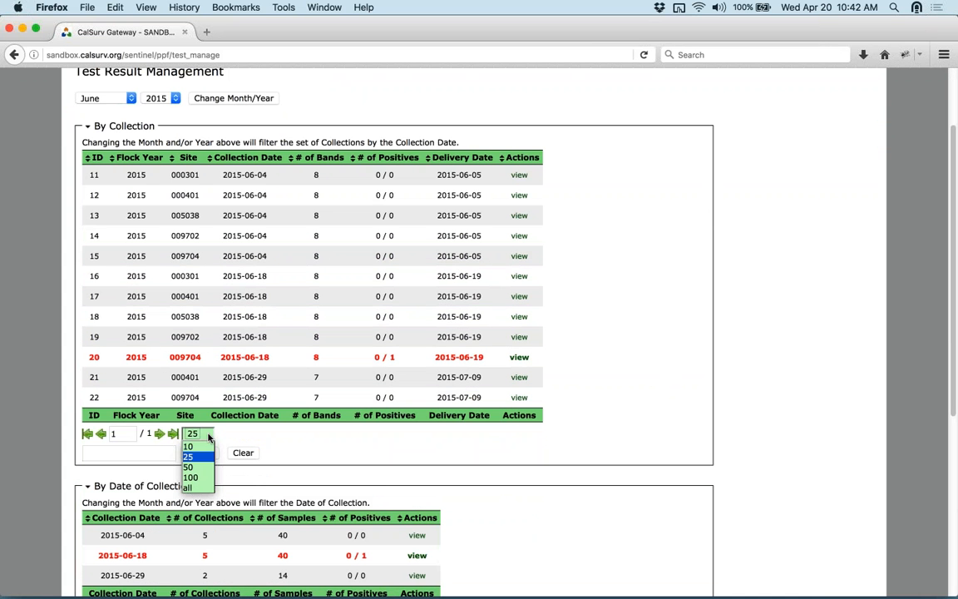
left_click(202, 488)
scroll(202, 488, "down", 8)
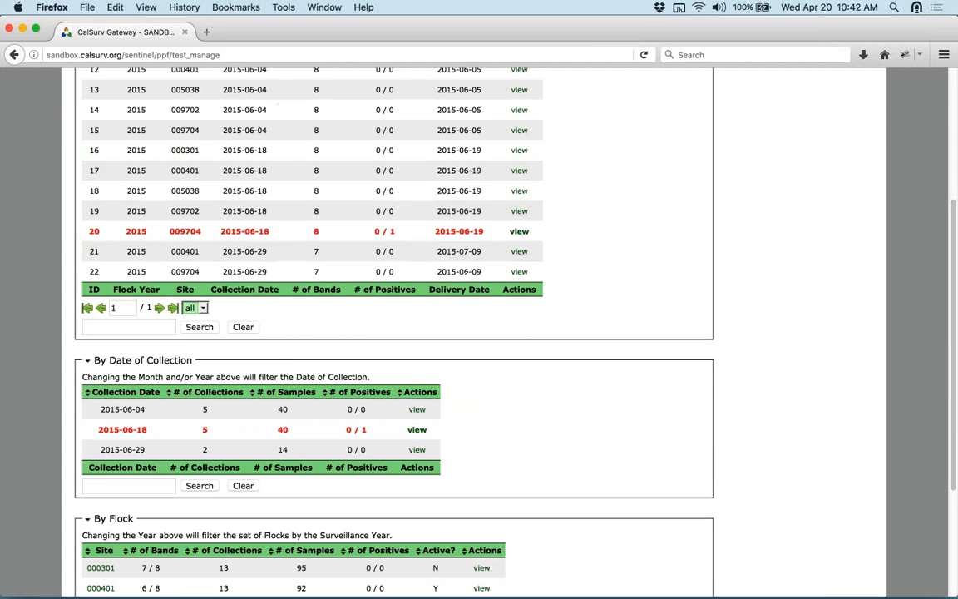
scroll(542, 203, "up", 10)
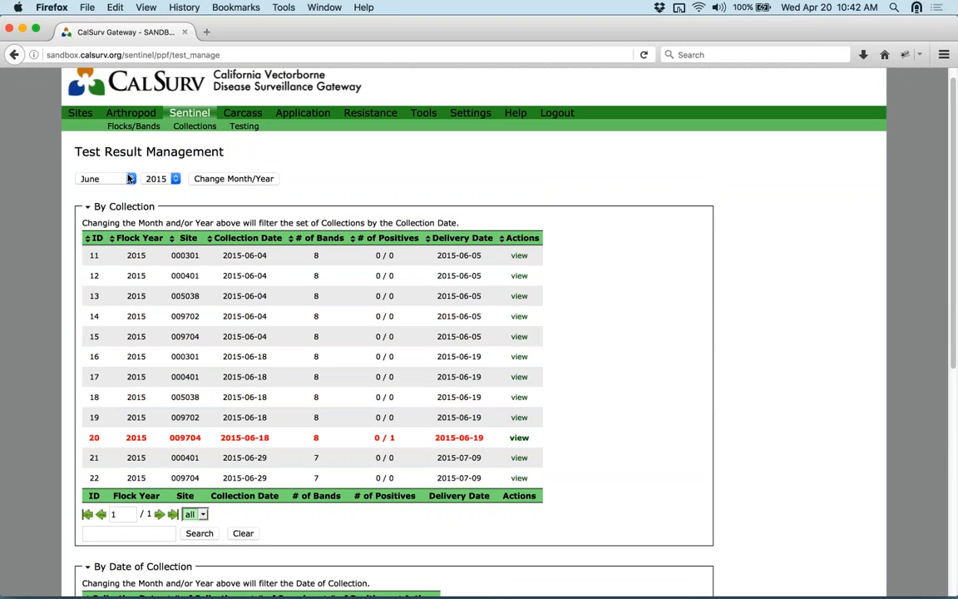
left_click(125, 179)
left_click(122, 189)
left_click(200, 182)
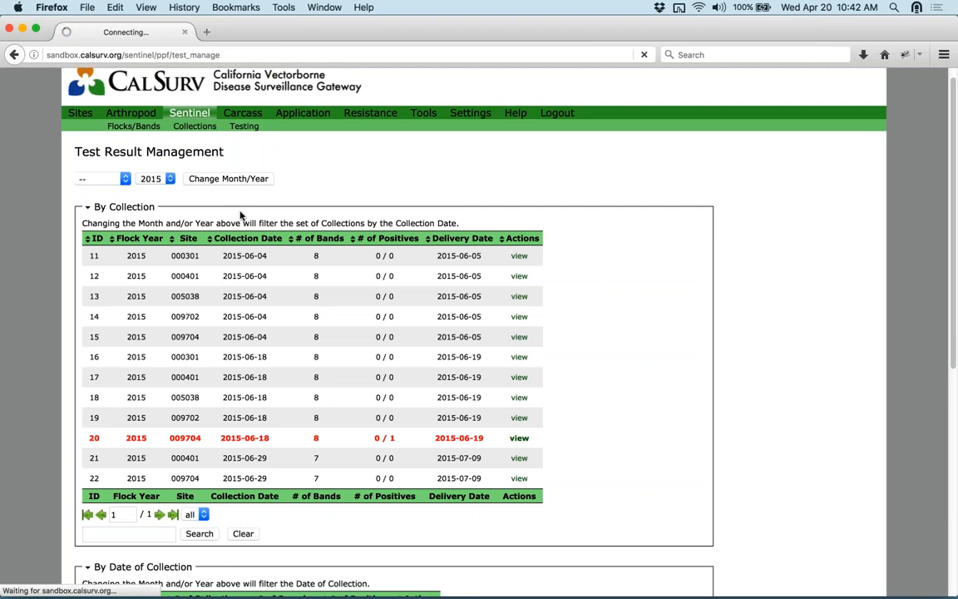
- Show all 2015 collections on one page and open collection 55's test results
scroll(709, 360, "down", 1)
scroll(696, 347, "down", 2)
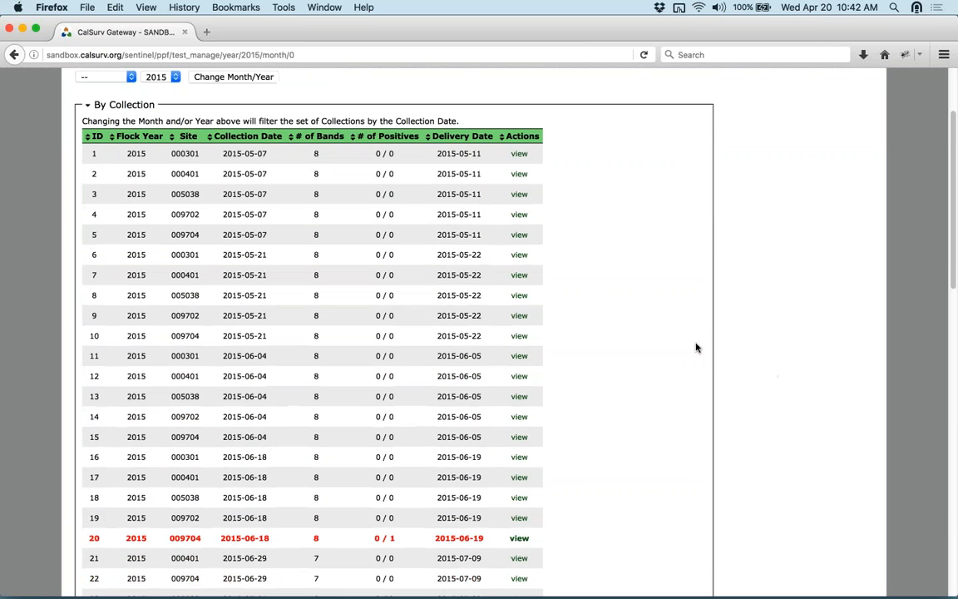
scroll(689, 342, "up", 2)
scroll(690, 340, "down", 3)
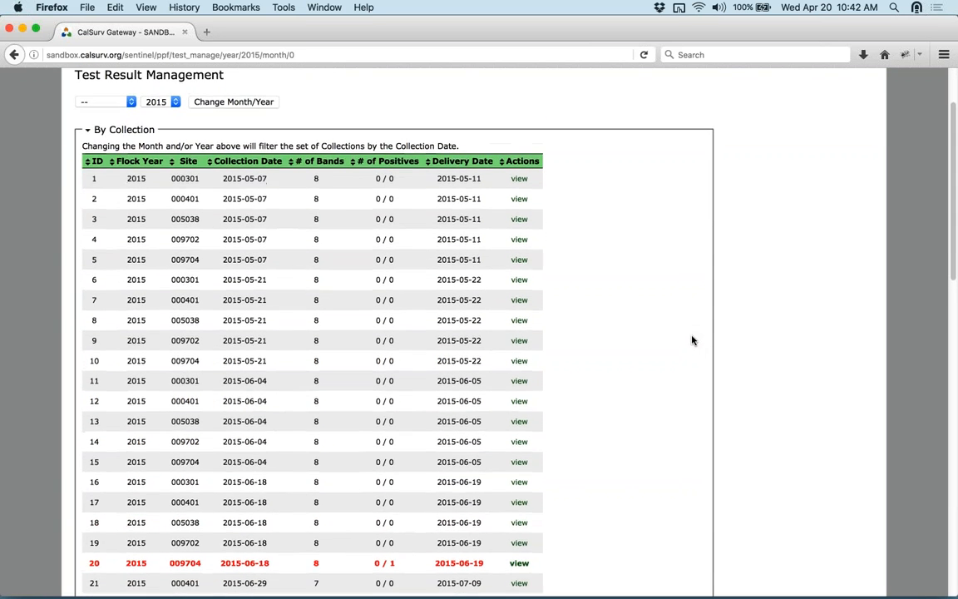
scroll(691, 334, "down", 3)
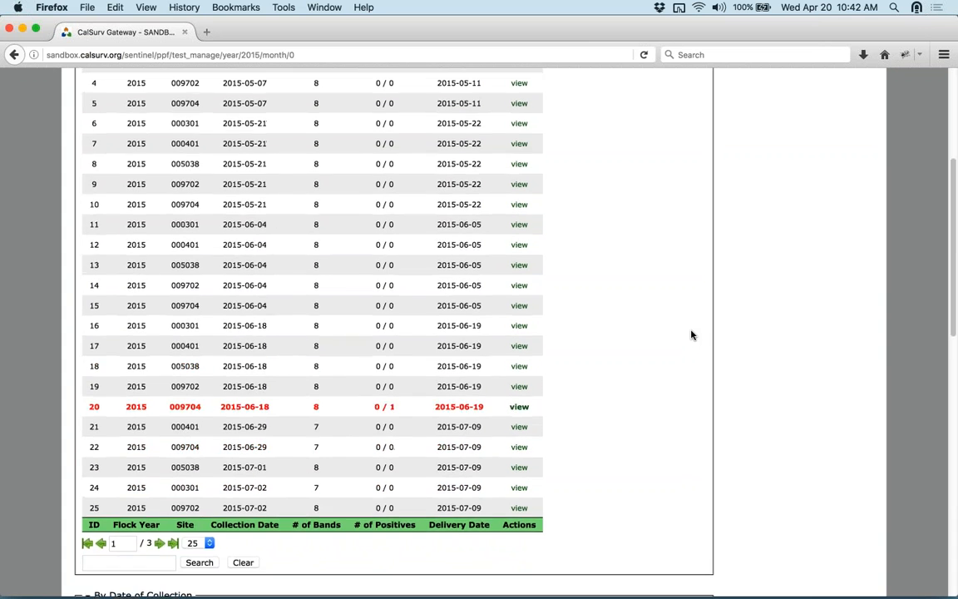
left_click(199, 484)
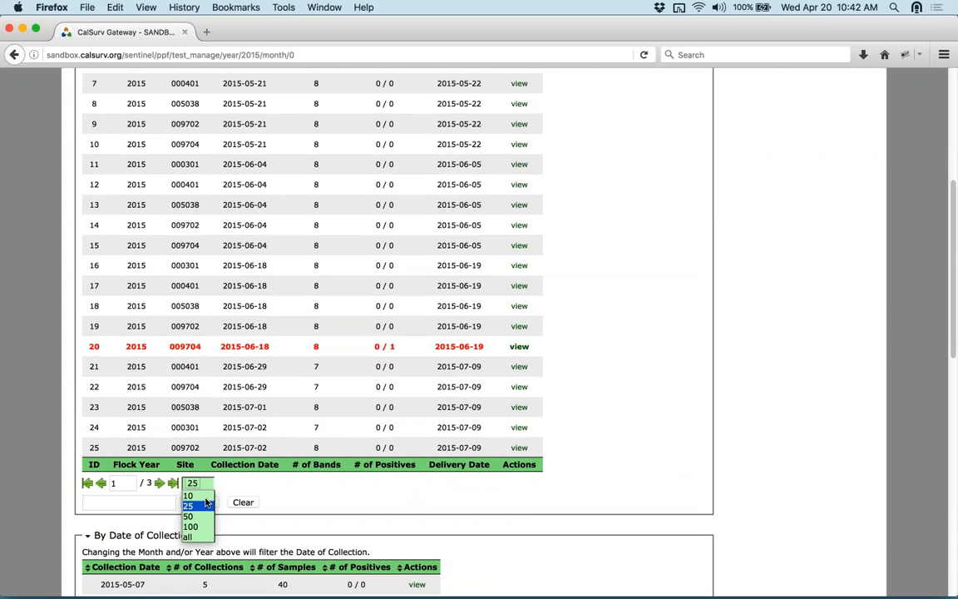
left_click(201, 535)
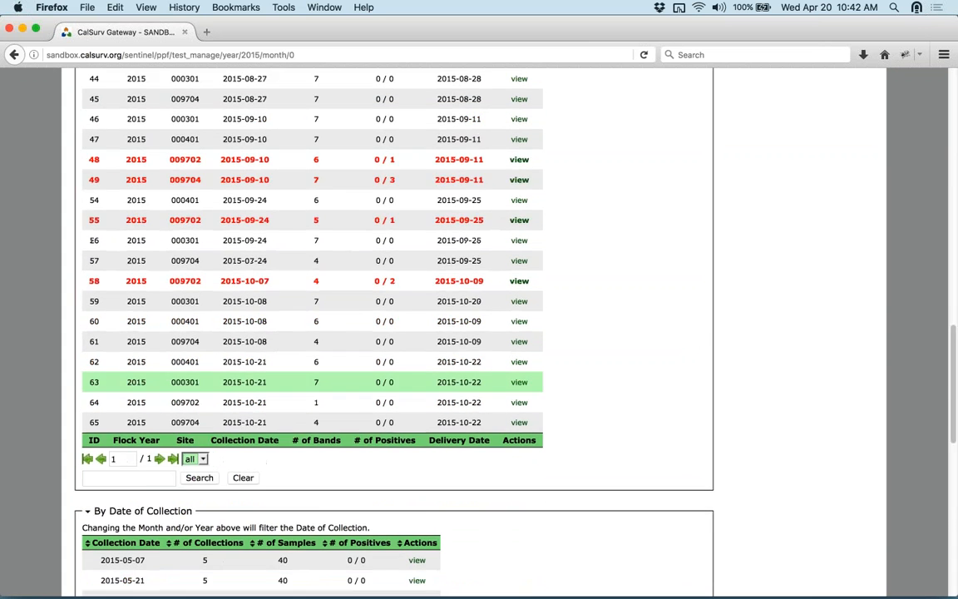
scroll(631, 258, "down", 8)
scroll(631, 258, "up", 11)
scroll(631, 260, "up", 1)
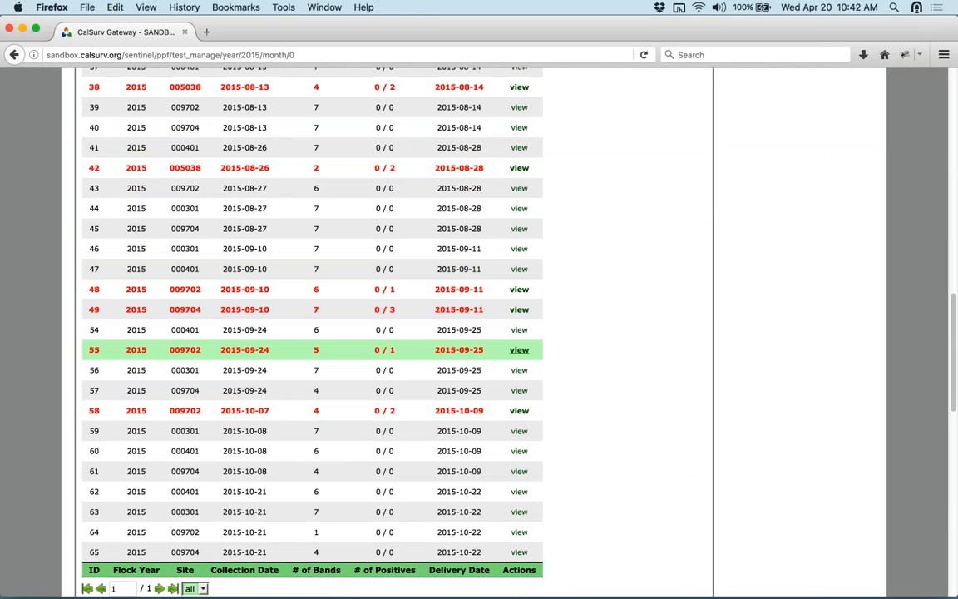
left_click(519, 350)
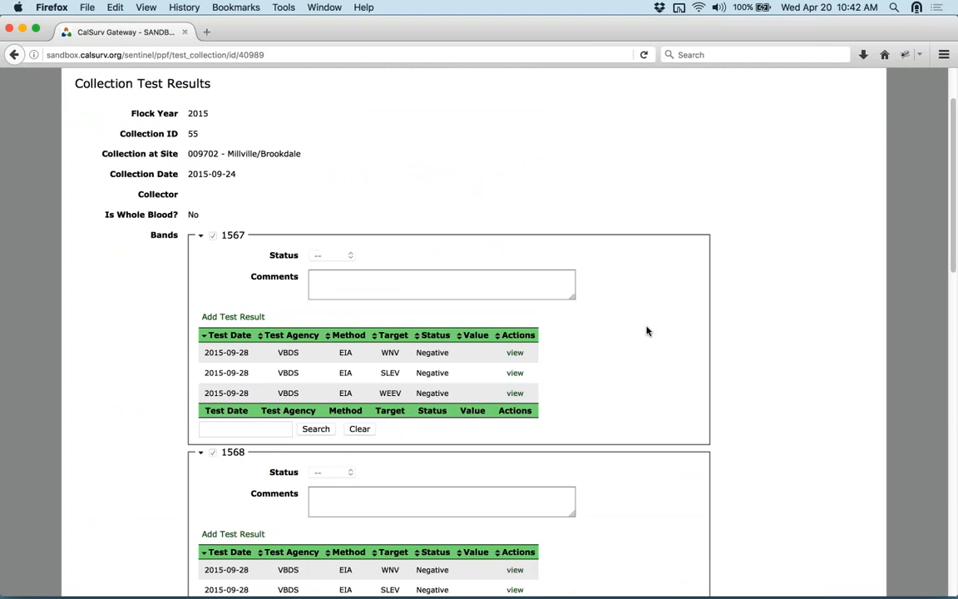
- Review collection 55's negative EIA results per band, then go back to Test Result Management
scroll(647, 331, "down", 3)
scroll(648, 327, "up", 3)
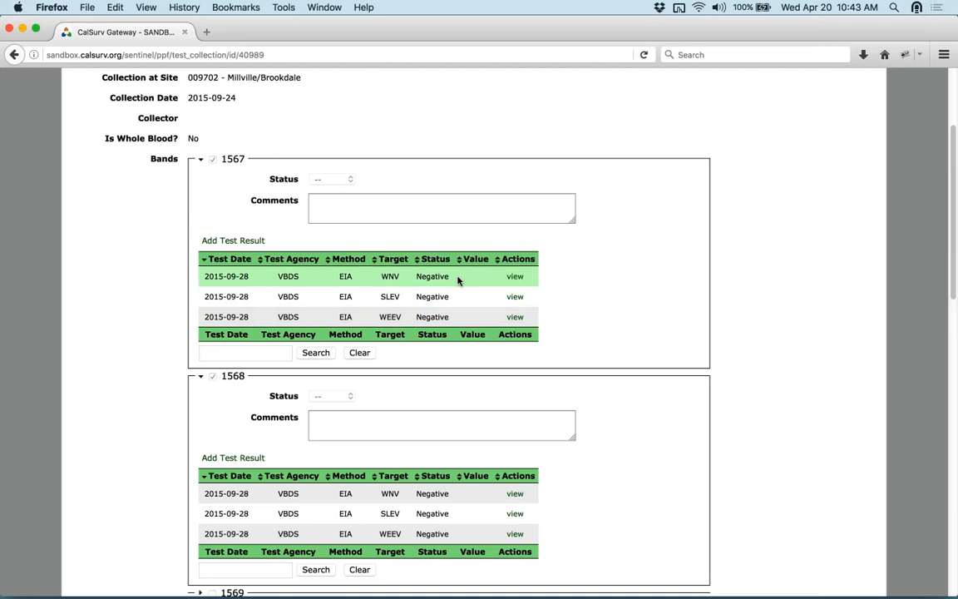
scroll(687, 336, "down", 10)
scroll(687, 336, "down", 5)
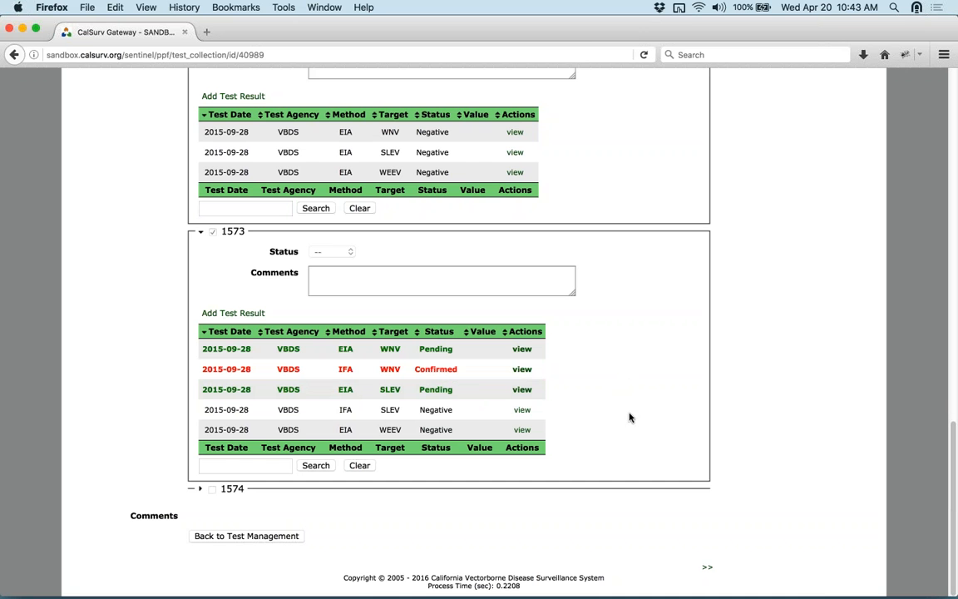
scroll(644, 410, "up", 3)
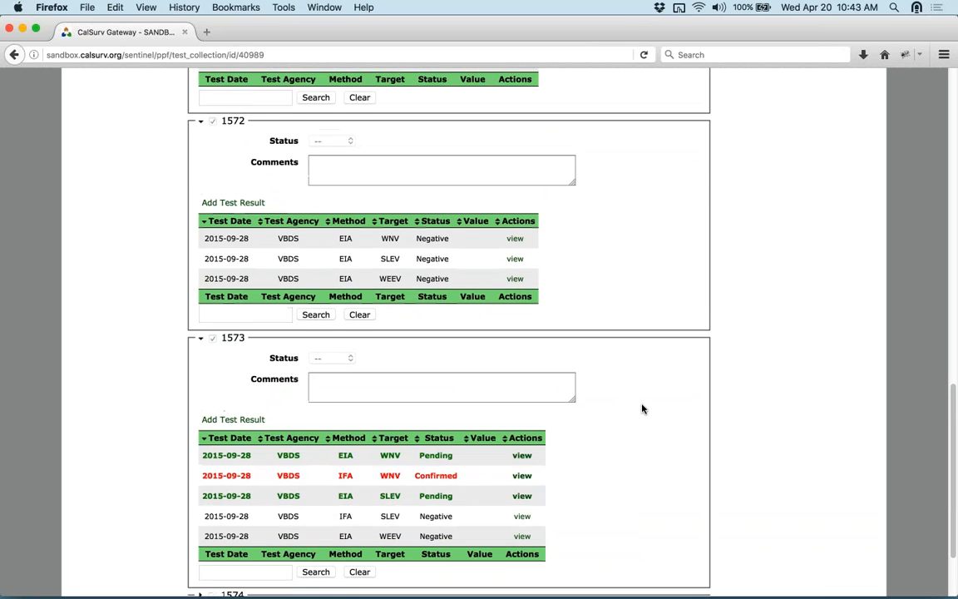
scroll(642, 407, "down", 2)
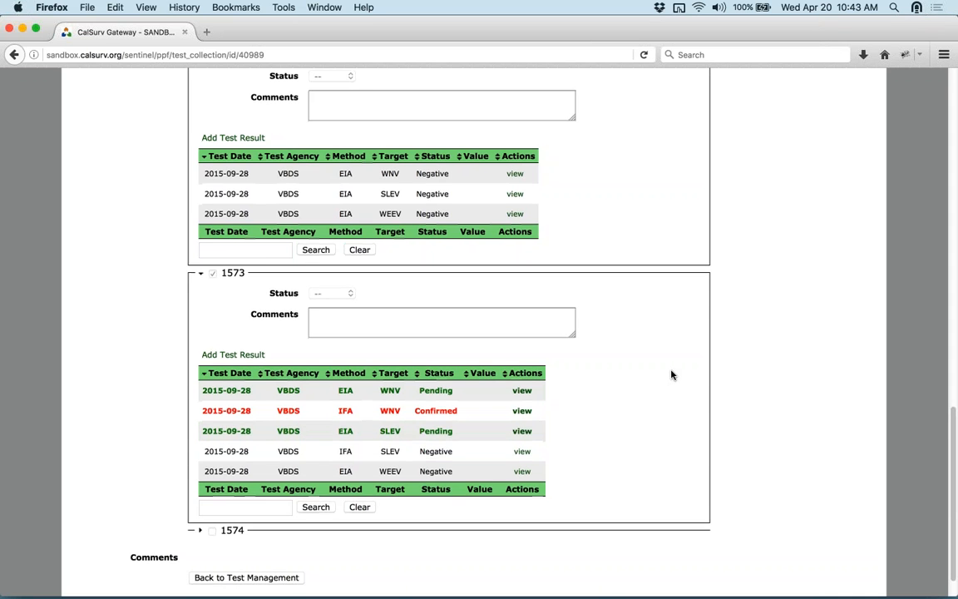
scroll(671, 375, "down", 2)
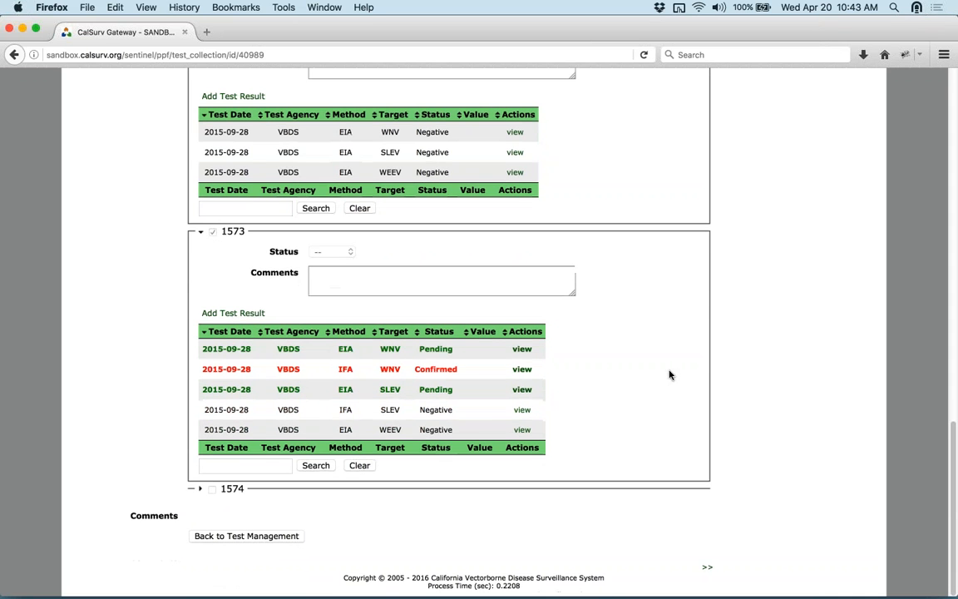
left_click(236, 537)
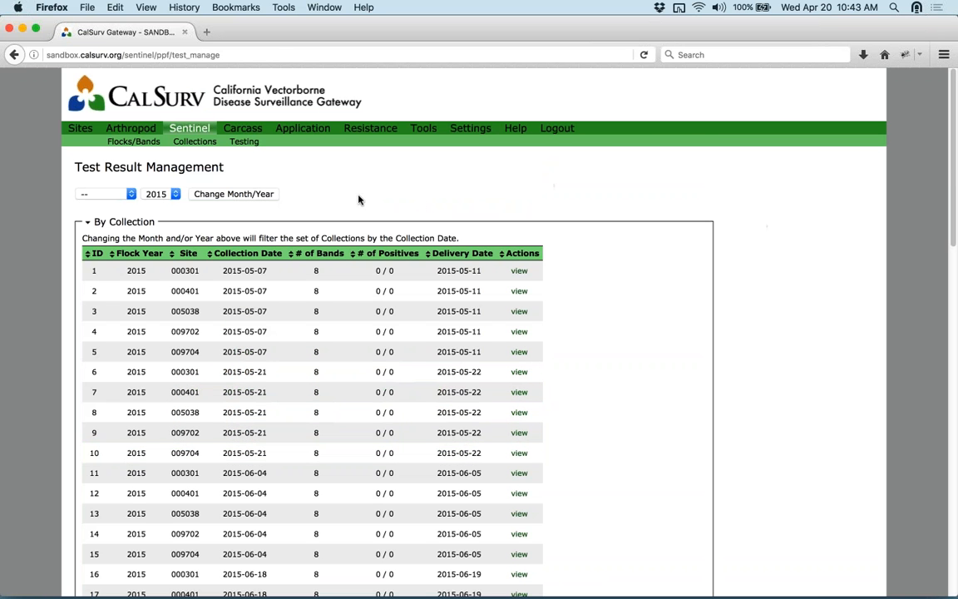
- Open the Carcass menu page with its Reports and Testing options
left_click(247, 130)
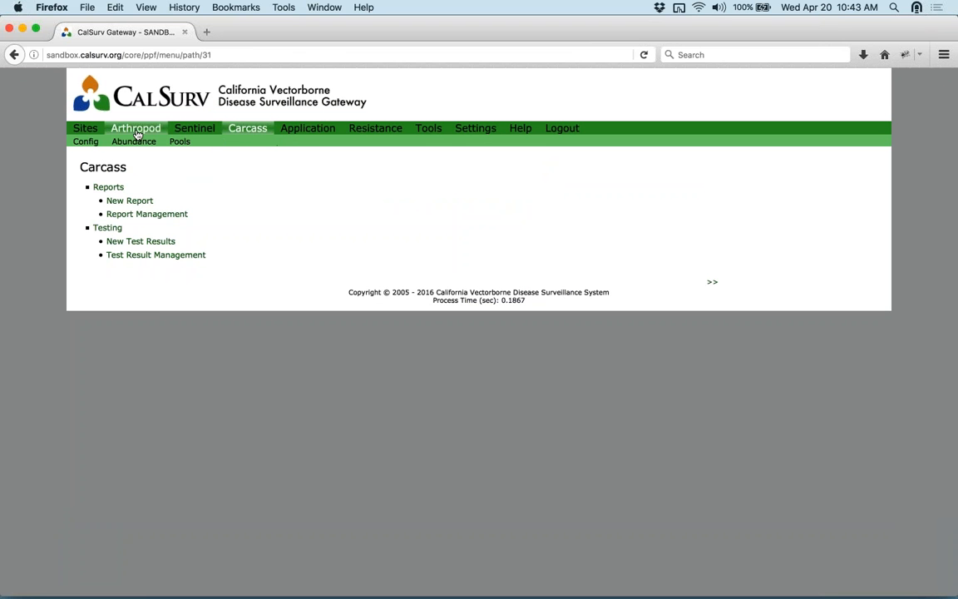
mouse_move(150, 133)
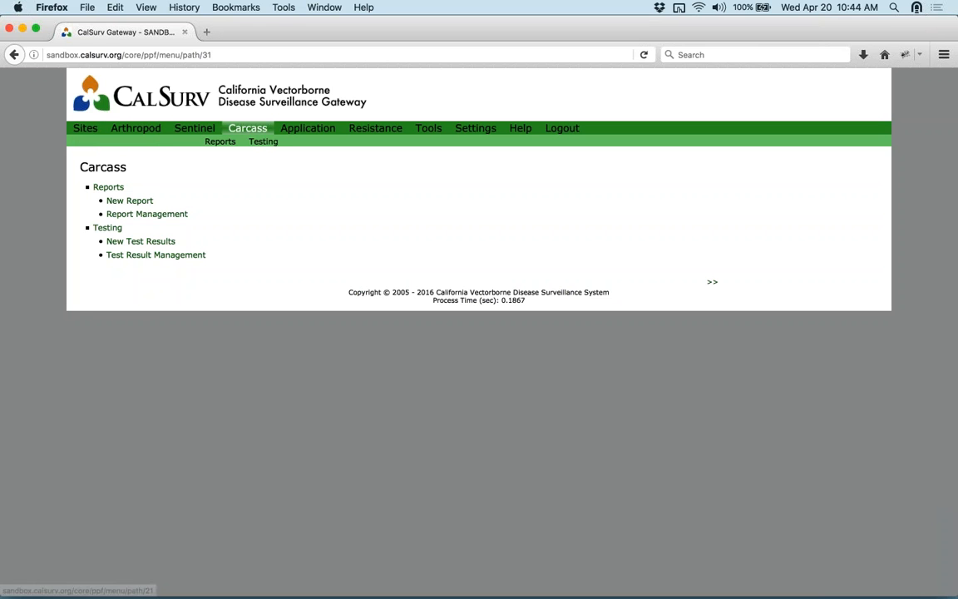
left_click(243, 131)
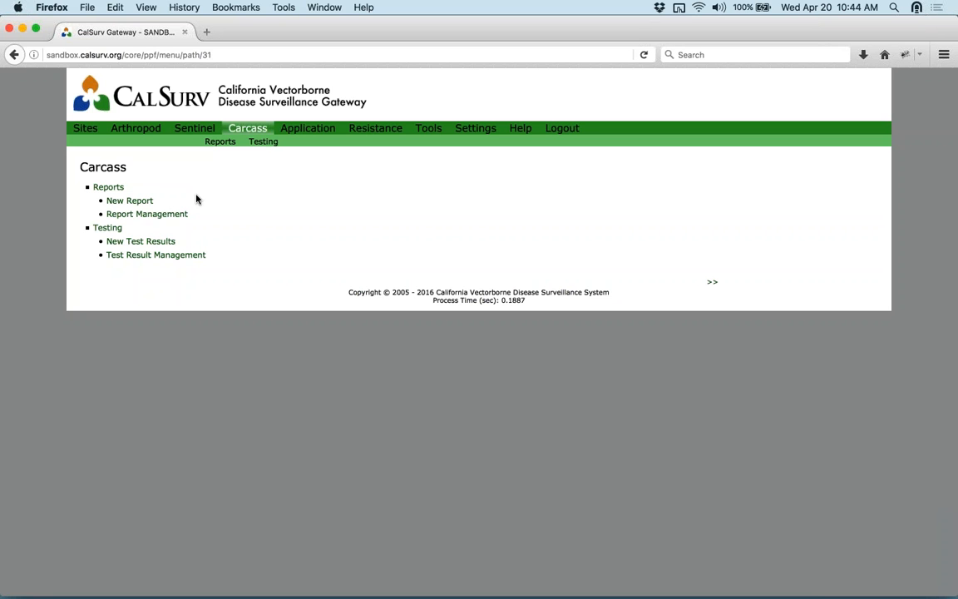
- Start a new carcass report dated 2016-04-20 and enter the caller's name
left_click(139, 204)
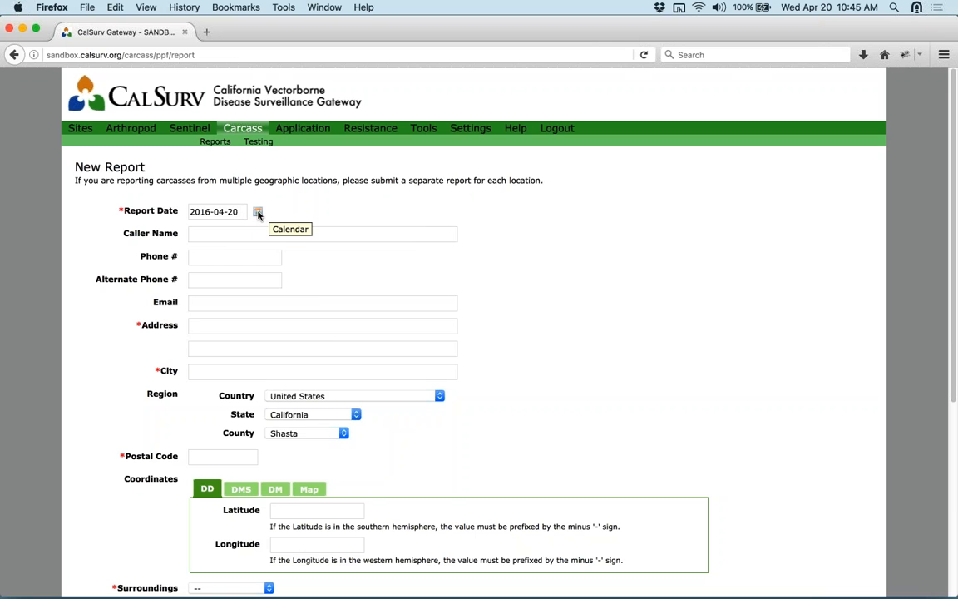
left_click(258, 213)
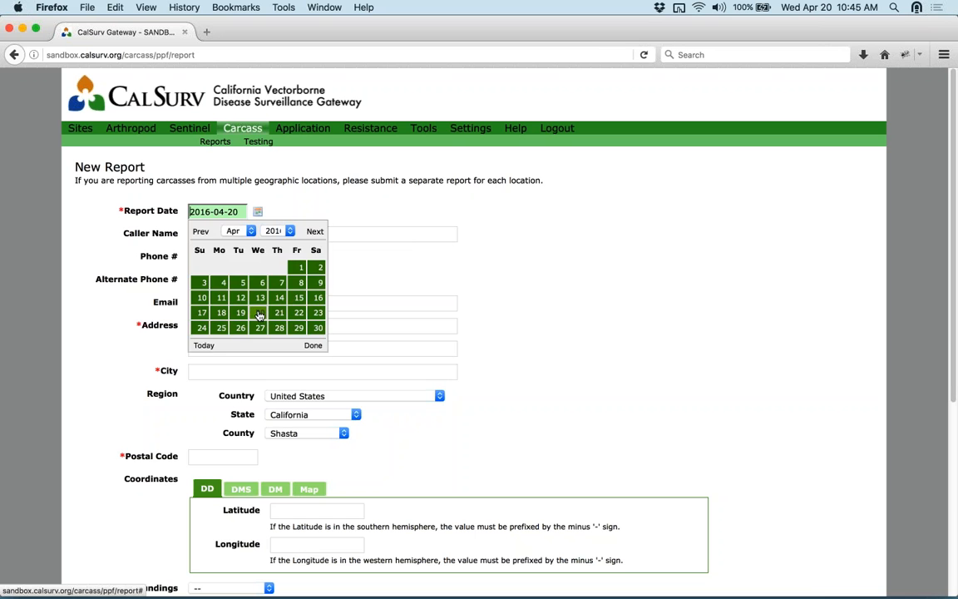
left_click(260, 315)
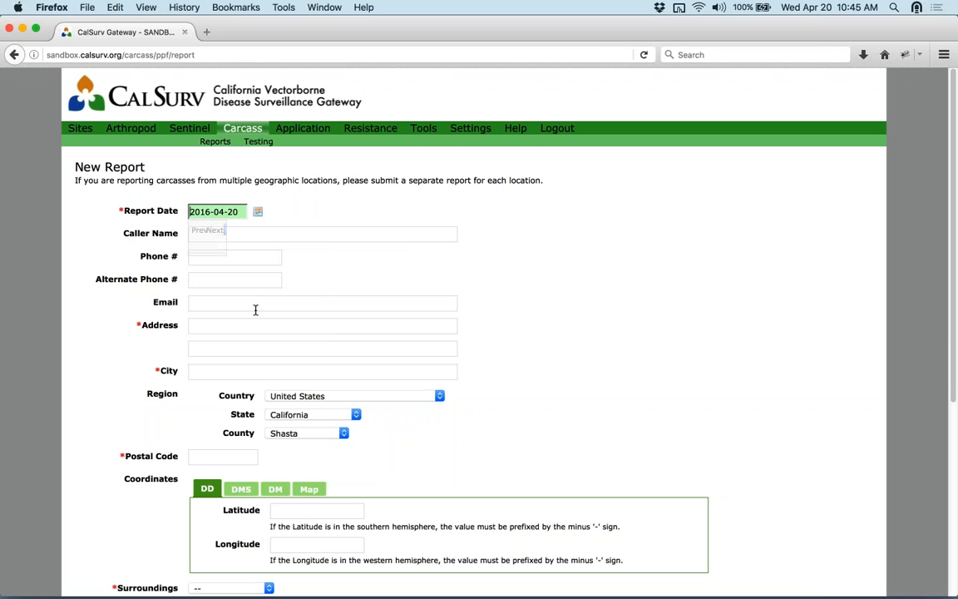
left_click(238, 238)
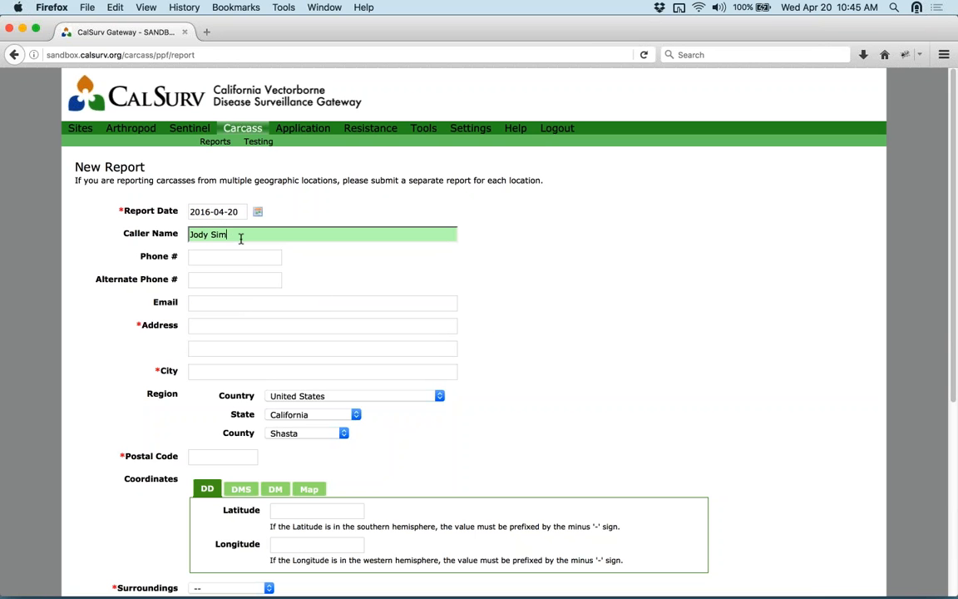
key("Tab")
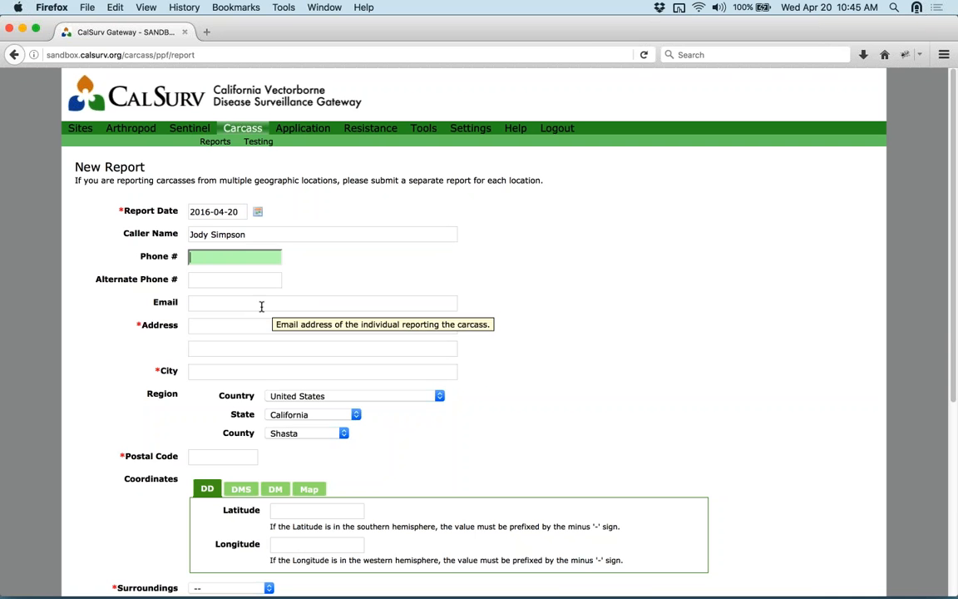
left_click_drag(256, 236, 185, 231)
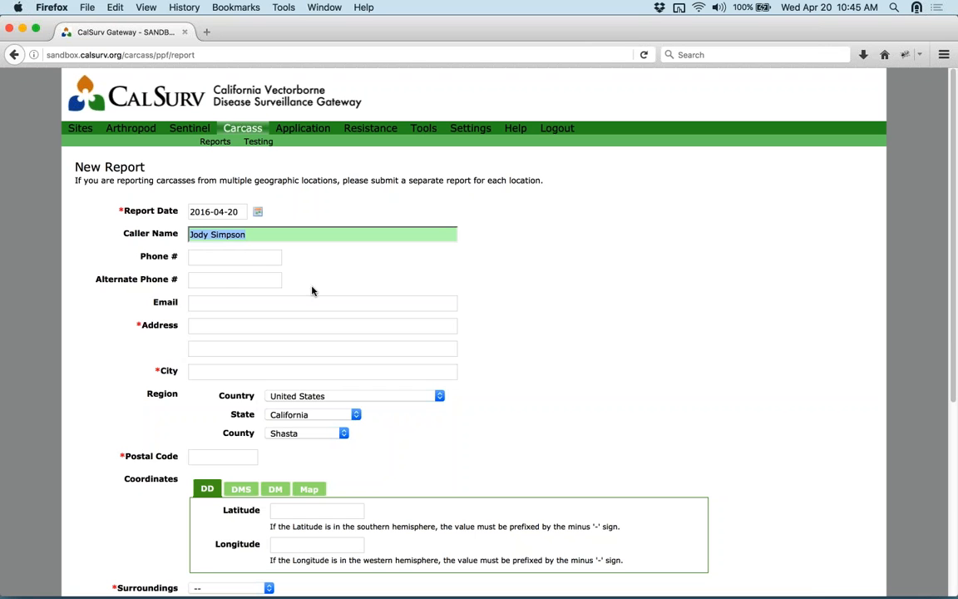
left_click(226, 257)
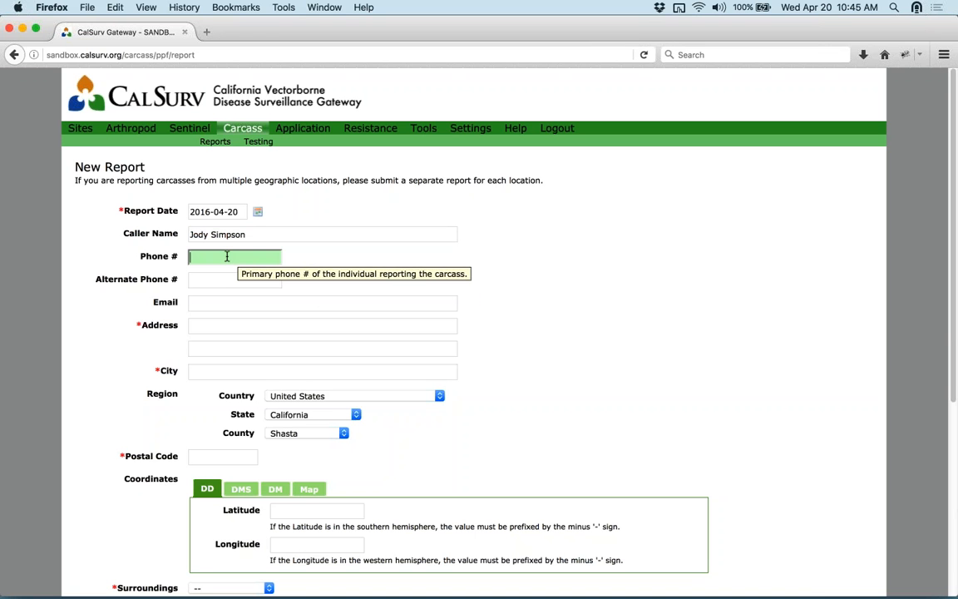
- Fill in the caller's street address and city, correcting typos
left_click(246, 324)
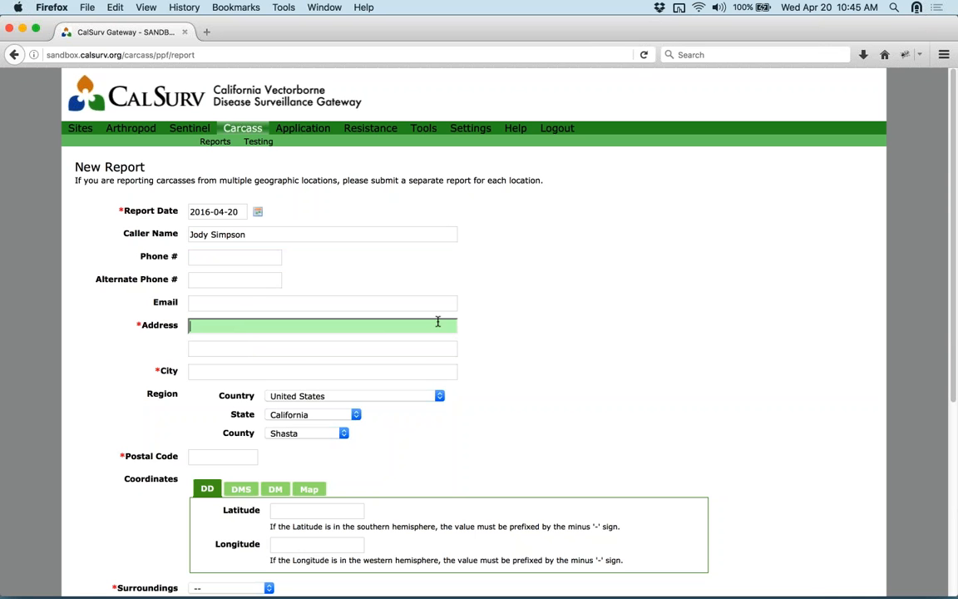
key("Tab")
key("Tab")
type("Dvi")
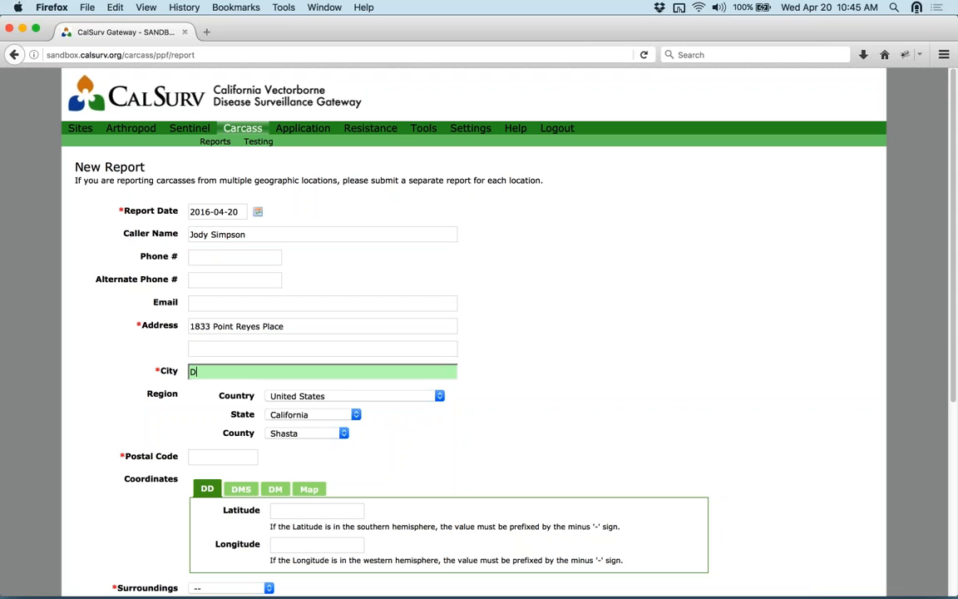
key("BackSpace")
key("BackSpace")
type("avis")
- Choose Yolo as the county and re-enter the city name in capitals
key("Tab")
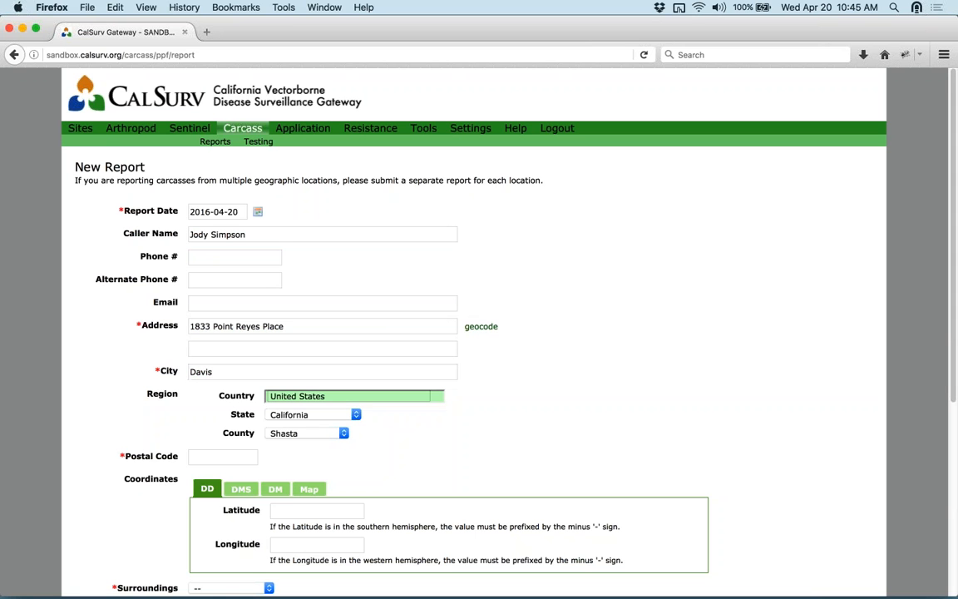
key("Tab")
key("Tab")
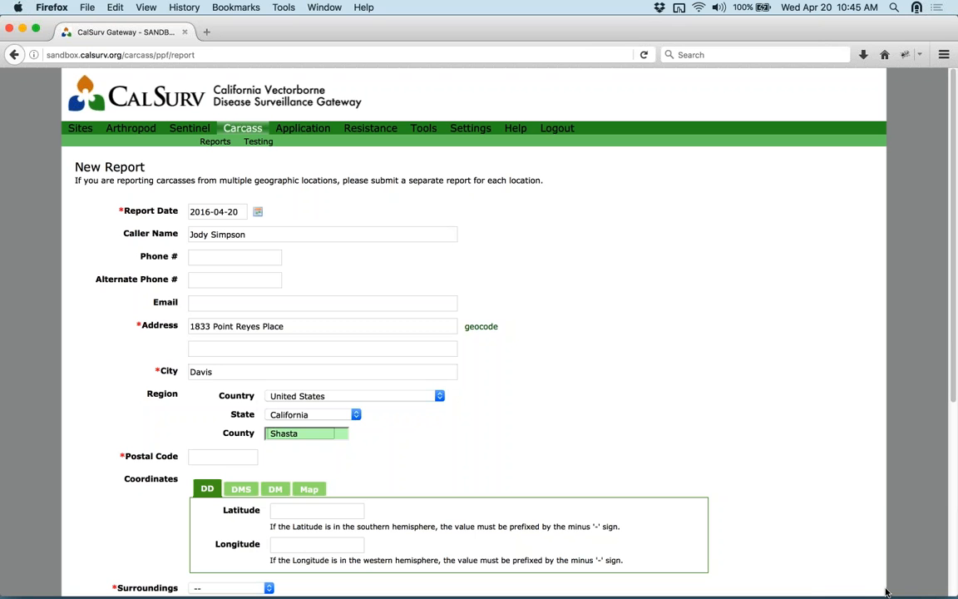
type("y")
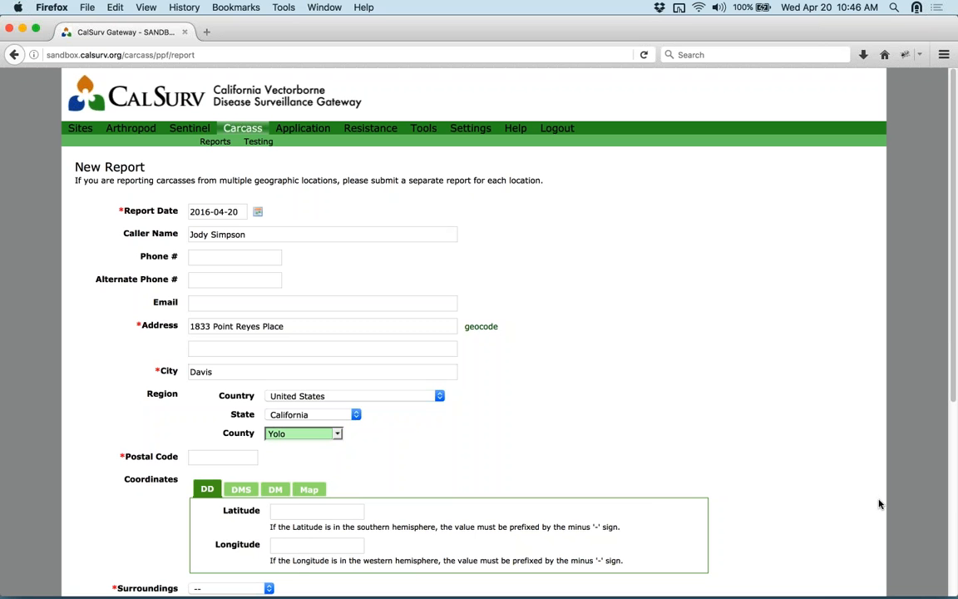
left_click(241, 372)
key("BackSpace")
key("BackSpace")
key("BackSpace")
key("BackSpace")
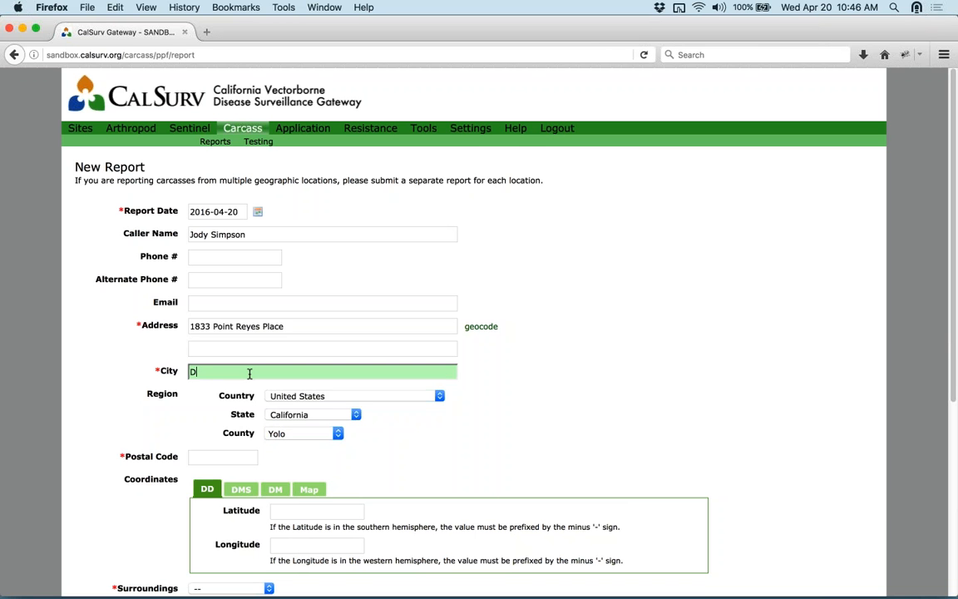
type("AVIS")
left_click(630, 394)
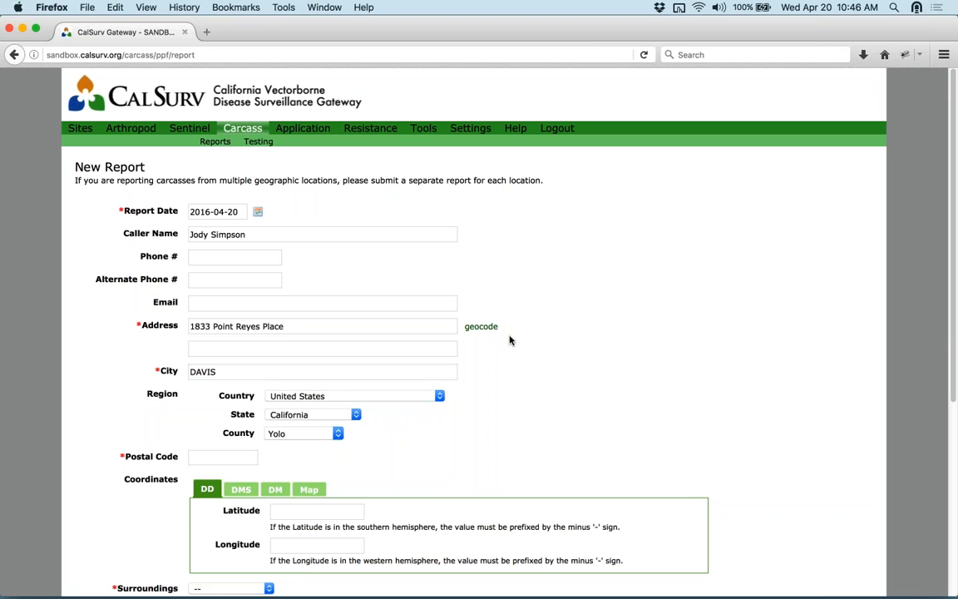
scroll(513, 340, "down", 2)
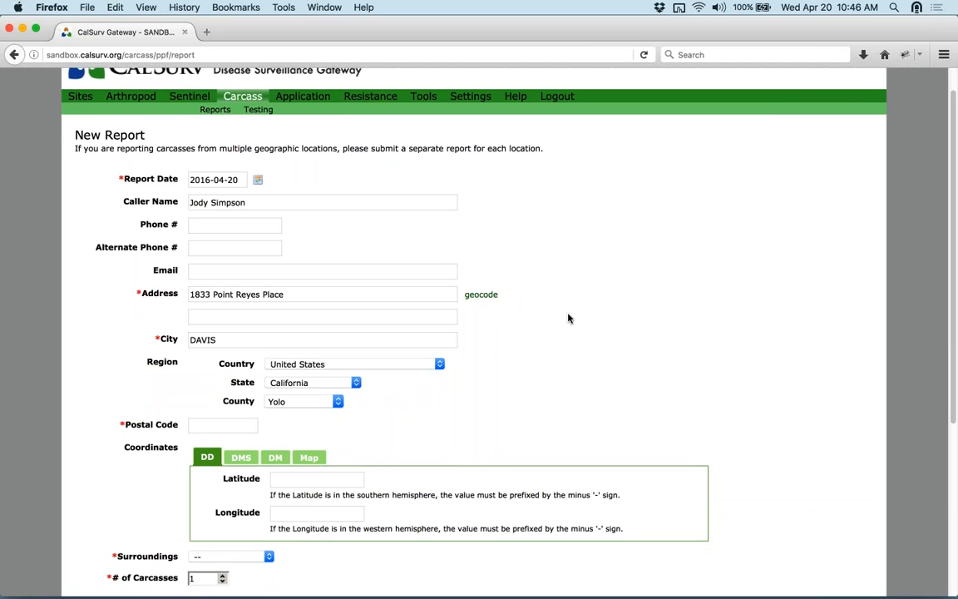
left_click(491, 294)
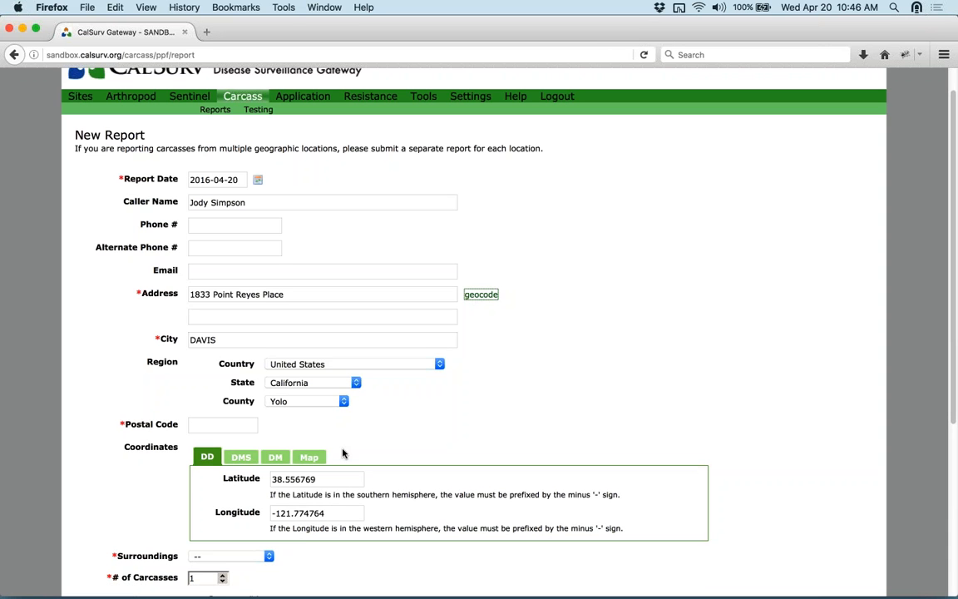
mouse_move(291, 476)
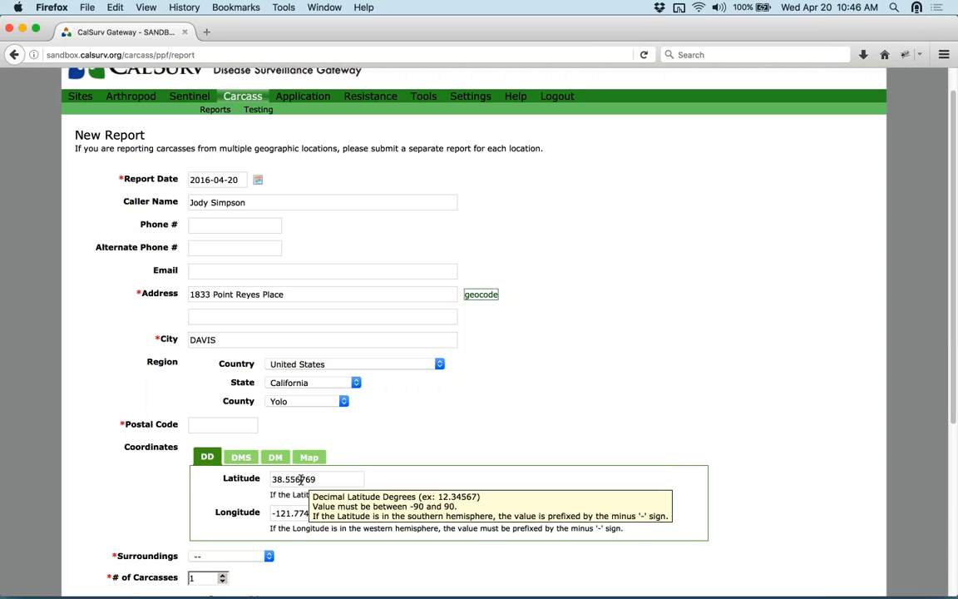
mouse_move(305, 506)
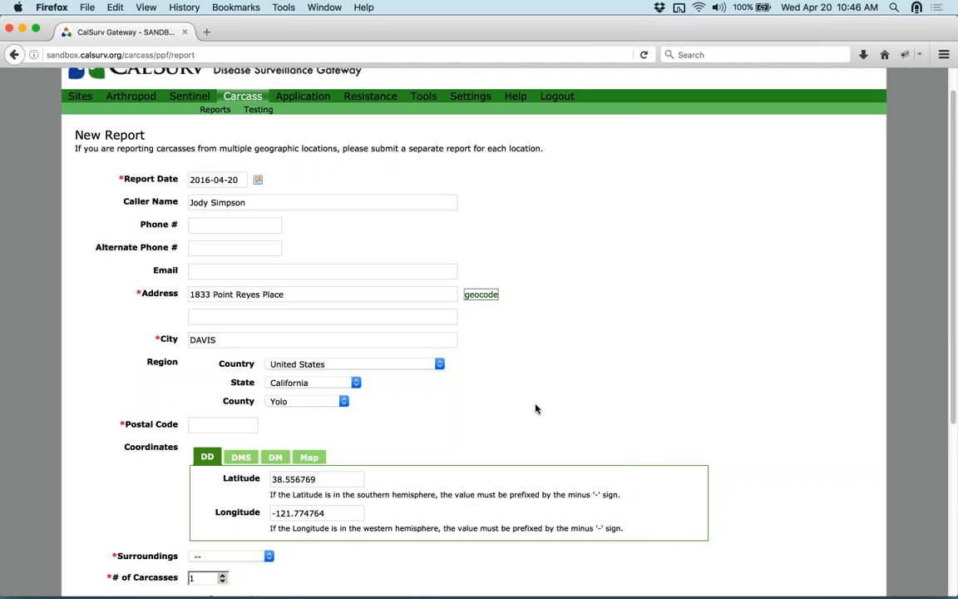
scroll(535, 406, "down", 4)
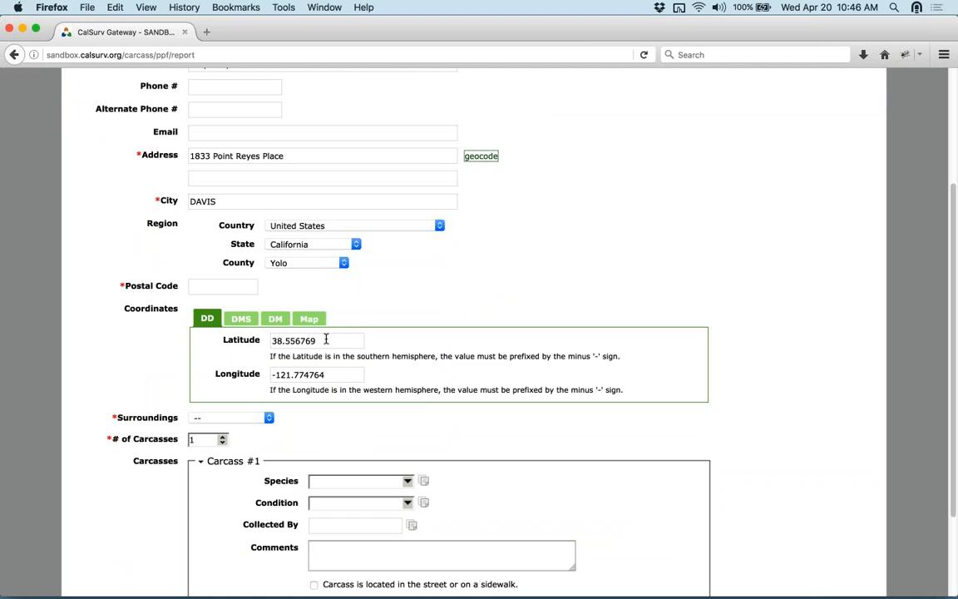
- Check the report's pinned location on a zoomed-in satellite map
left_click(308, 318)
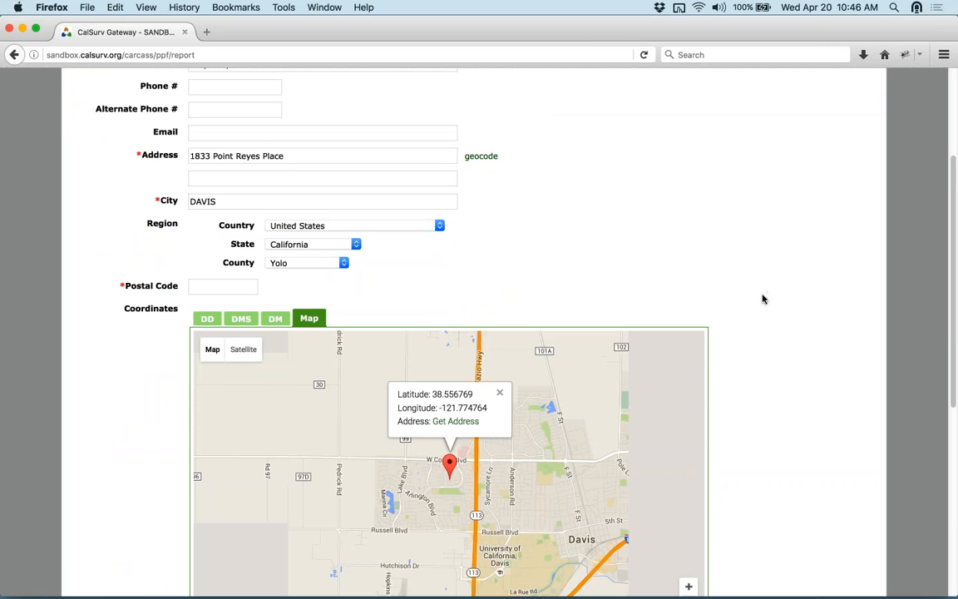
scroll(754, 332, "down", 2)
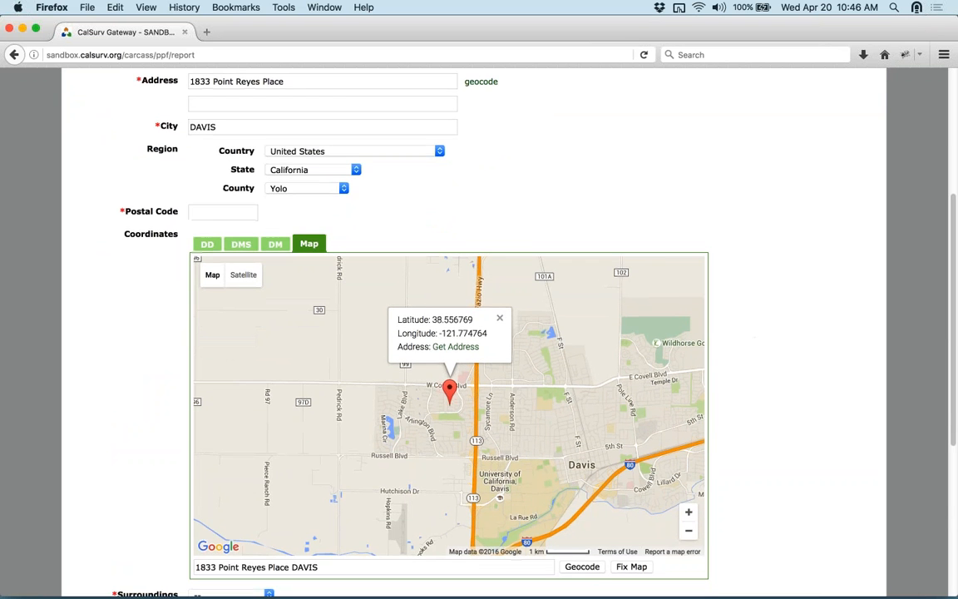
scroll(441, 407, "up", 4)
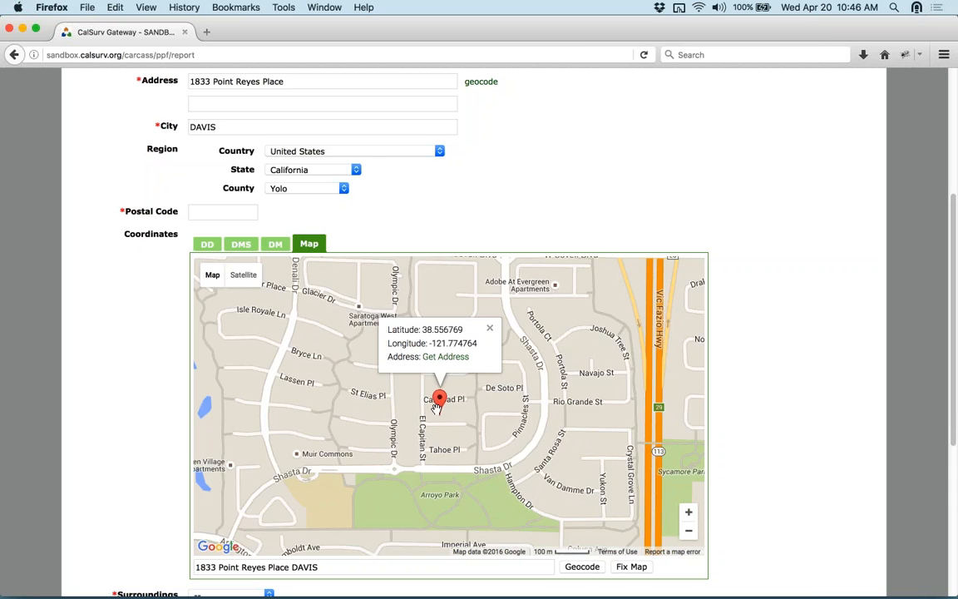
scroll(437, 407, "up", 2)
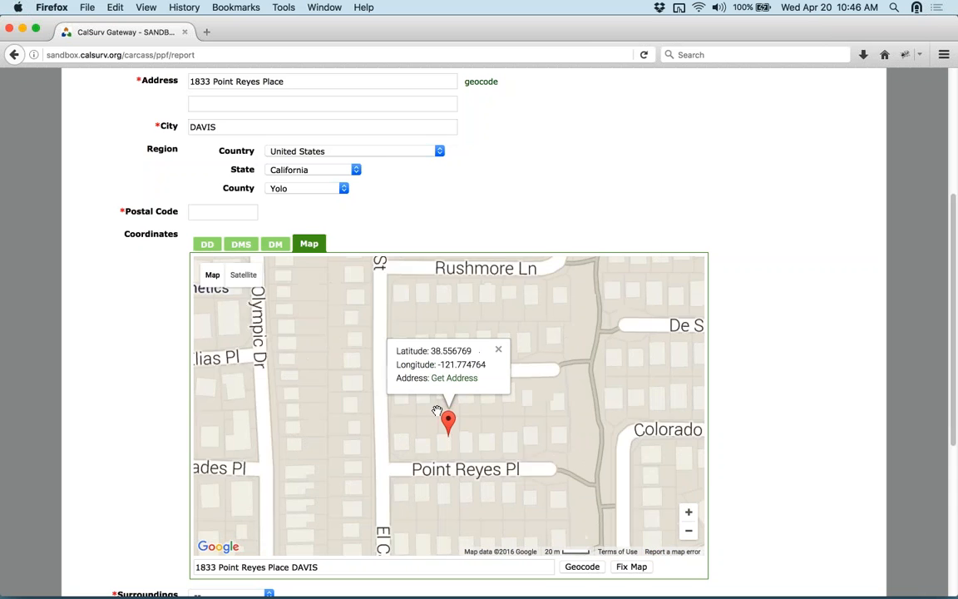
left_click(243, 277)
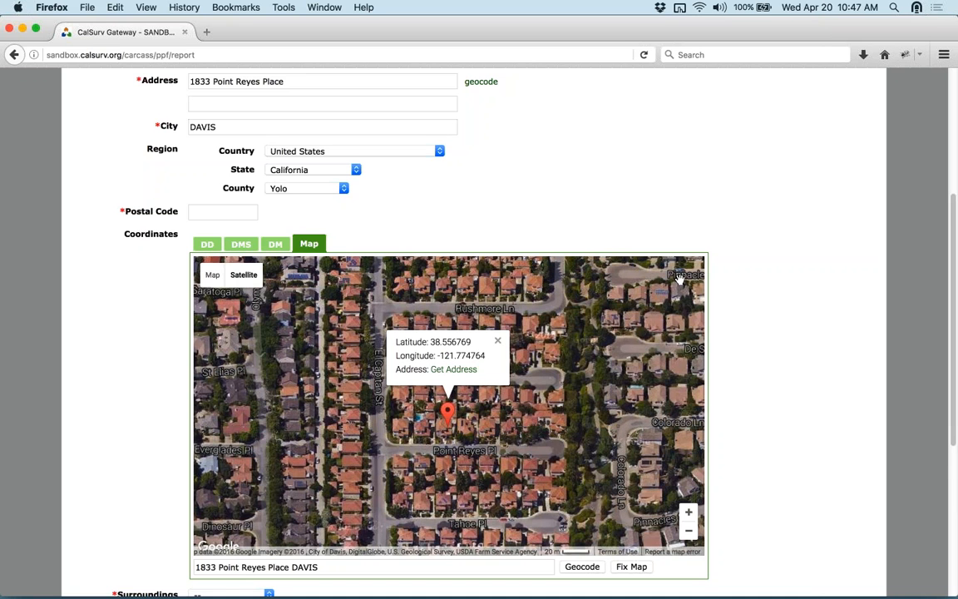
scroll(789, 241, "down", 1)
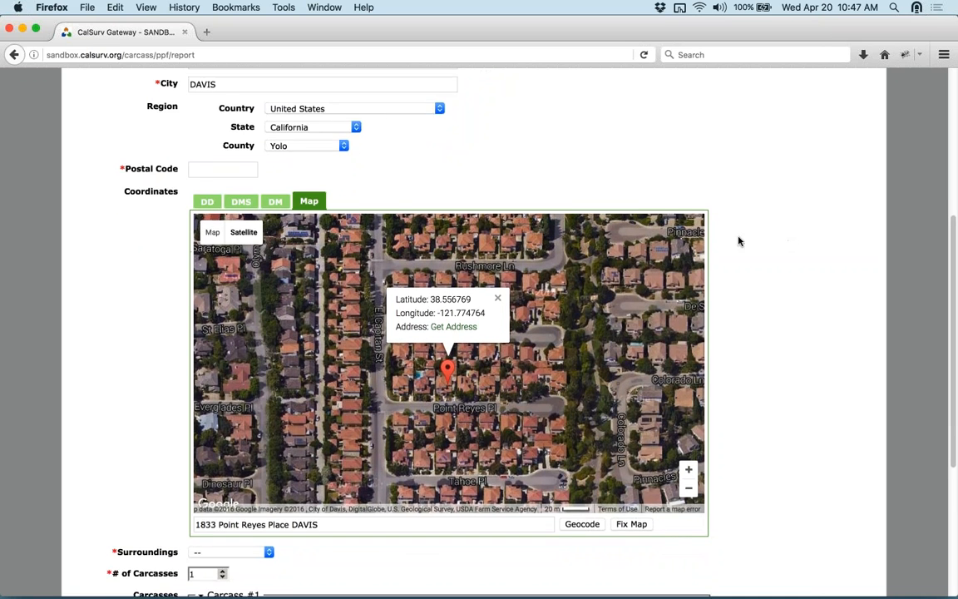
scroll(428, 188, "up", 1)
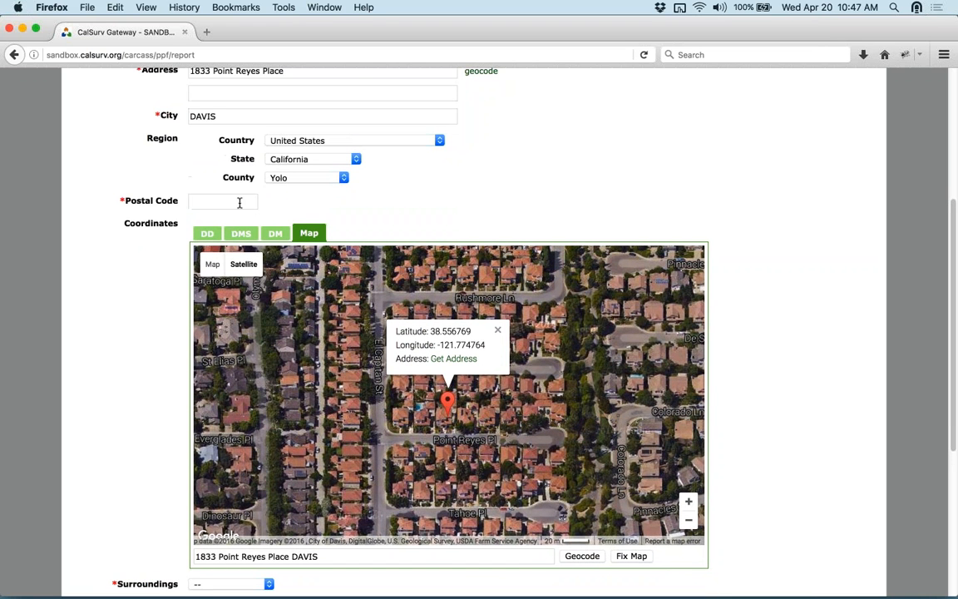
- Fill in the report's required postal code
left_click(238, 200)
type("95616")
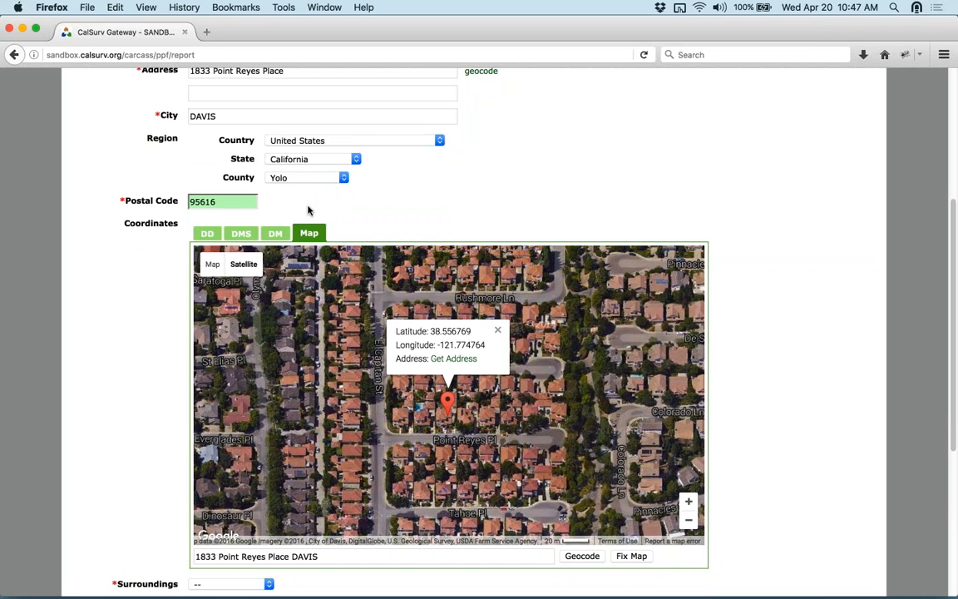
left_click(732, 212)
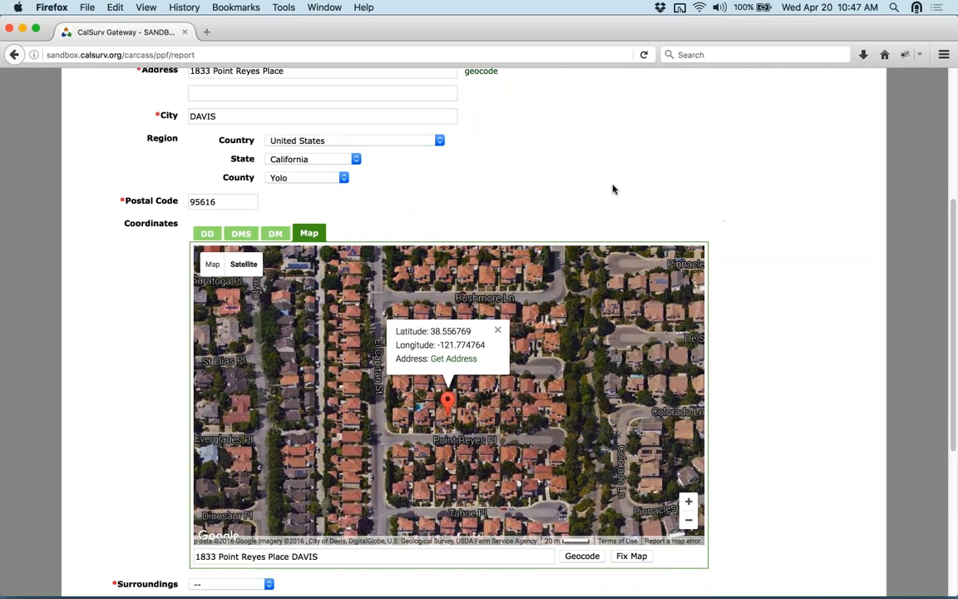
- Set the carcass report's Surroundings to Home
scroll(685, 187, "up", 1)
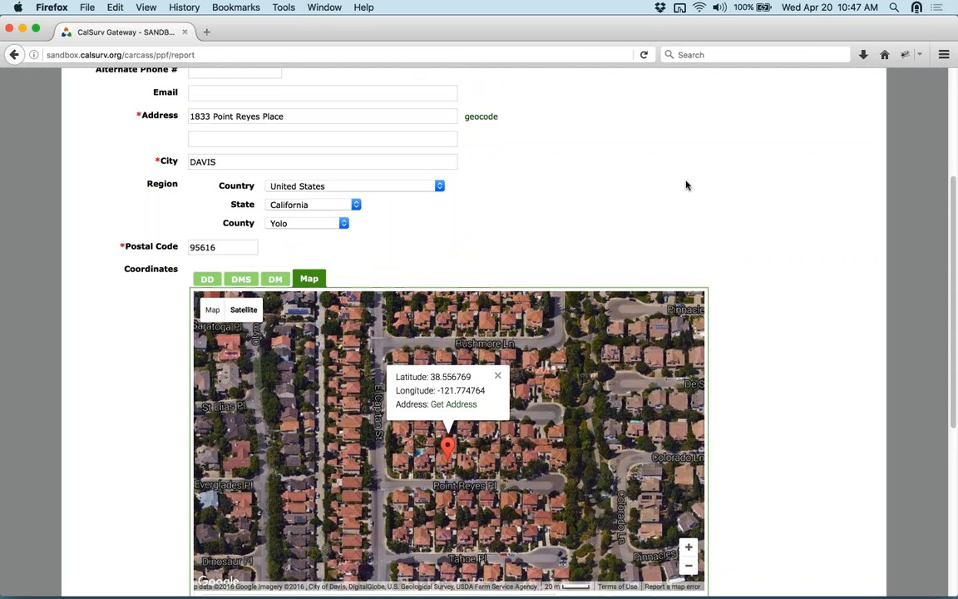
scroll(687, 185, "up", 1)
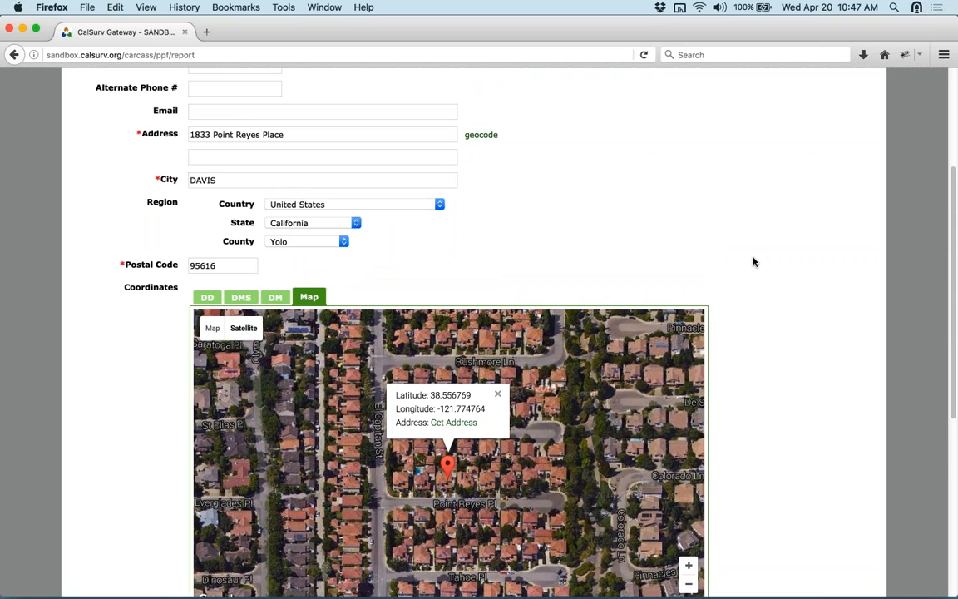
scroll(754, 262, "down", 6)
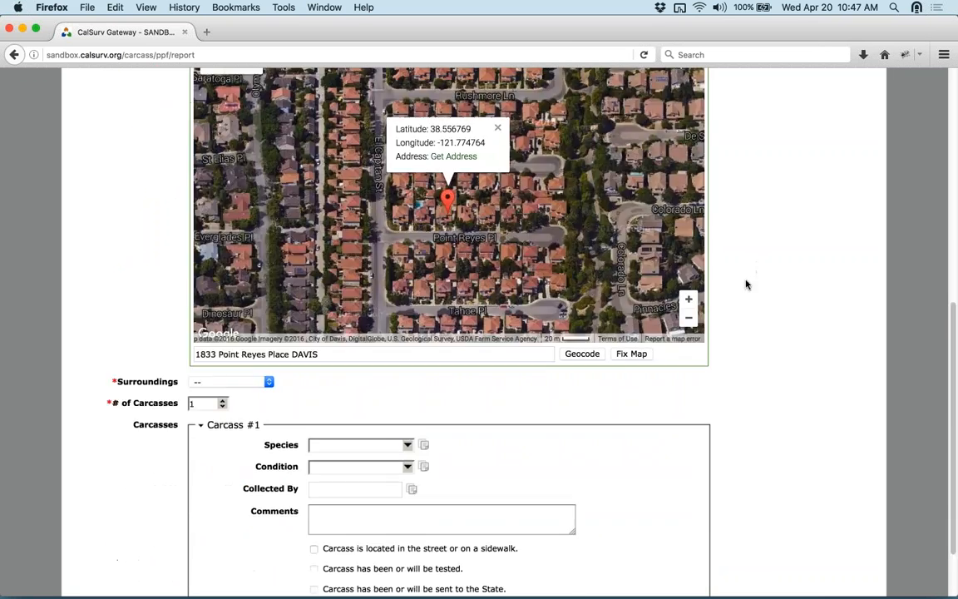
scroll(708, 308, "down", 2)
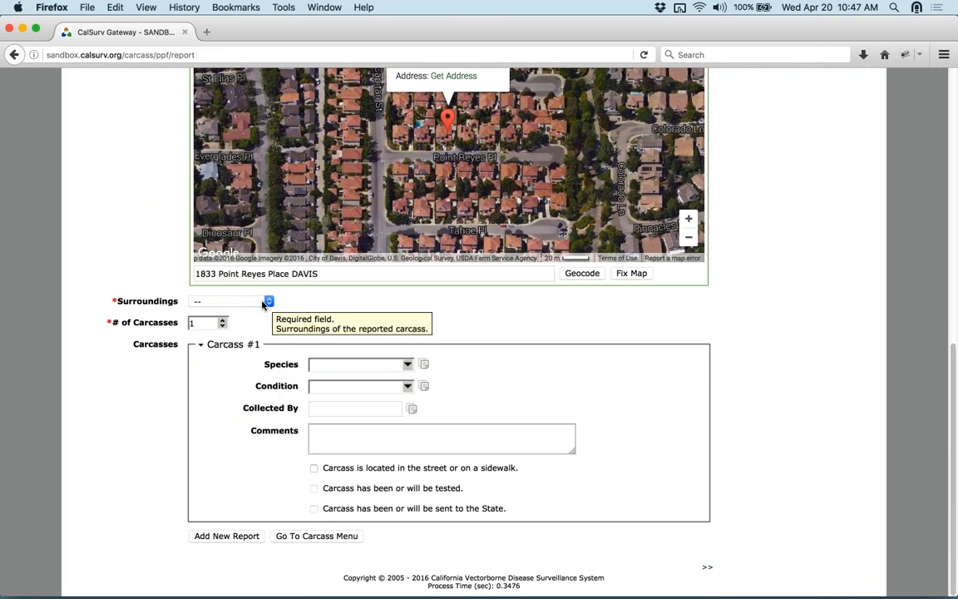
left_click(263, 304)
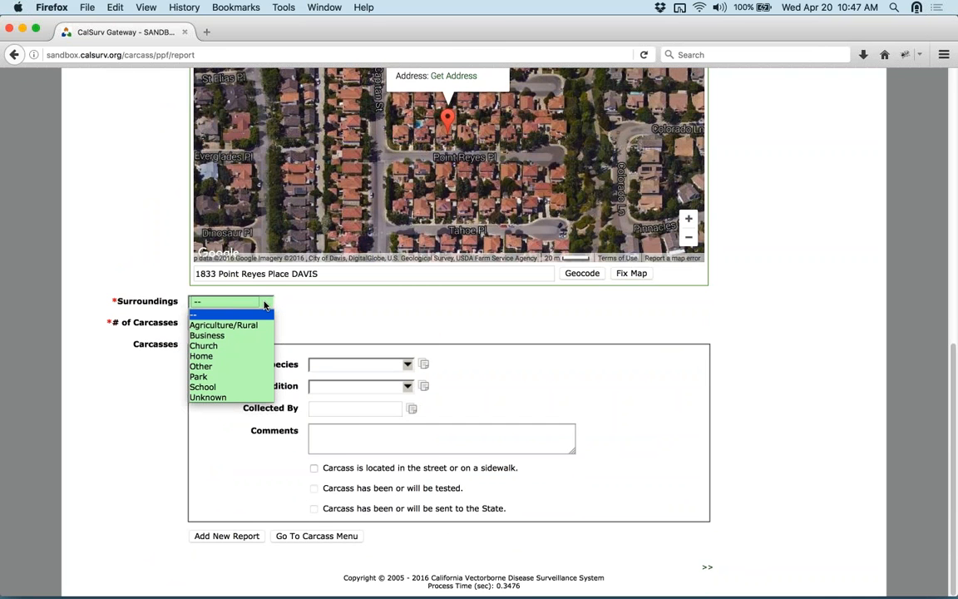
left_click(233, 358)
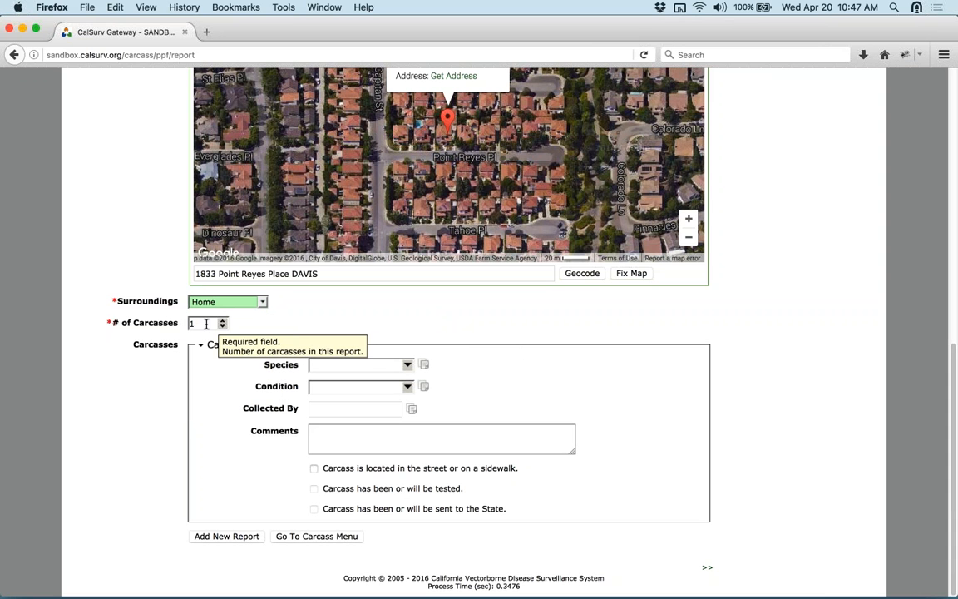
- Enter 2 as the number of carcasses, then lower it back to 1
key("Tab")
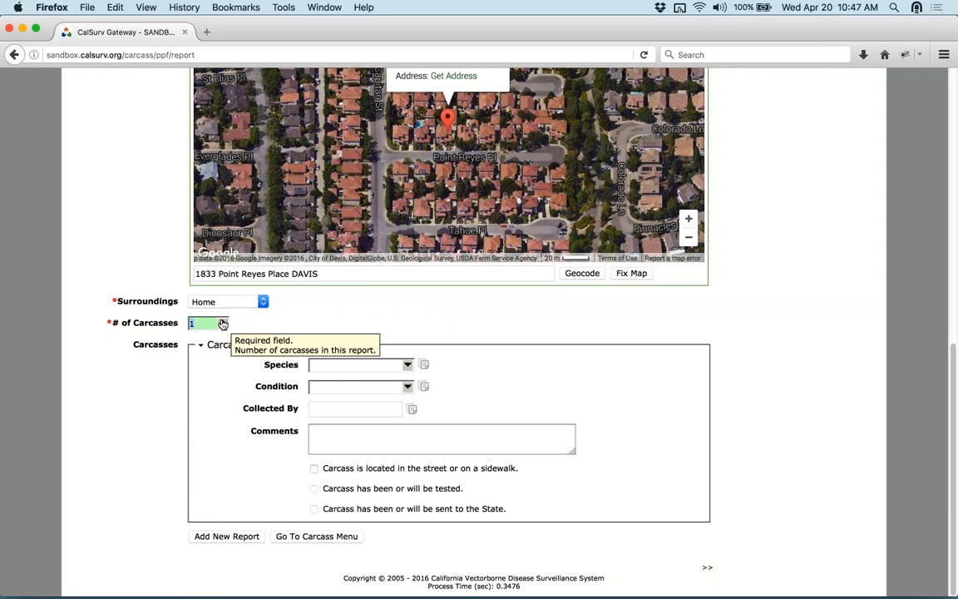
type("2")
scroll(836, 290, "down", 2)
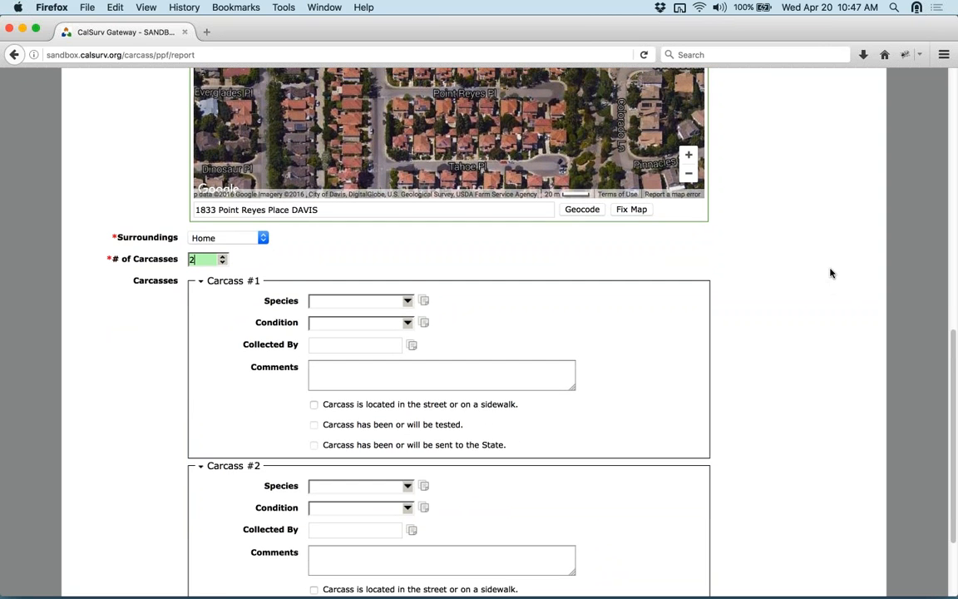
scroll(830, 272, "down", 4)
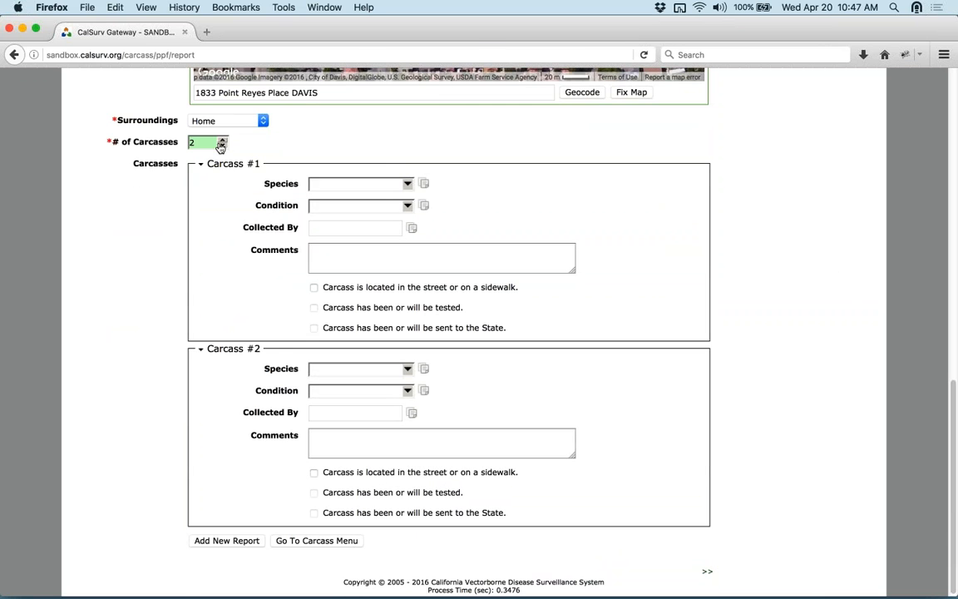
left_click(222, 146)
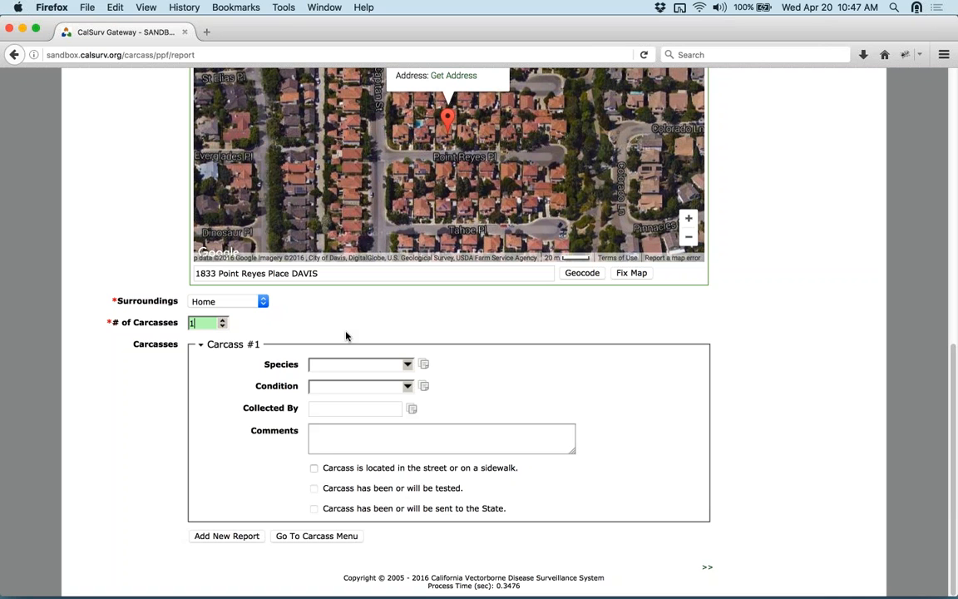
- Choose American Crow as the species for Carcass #1
left_click(407, 364)
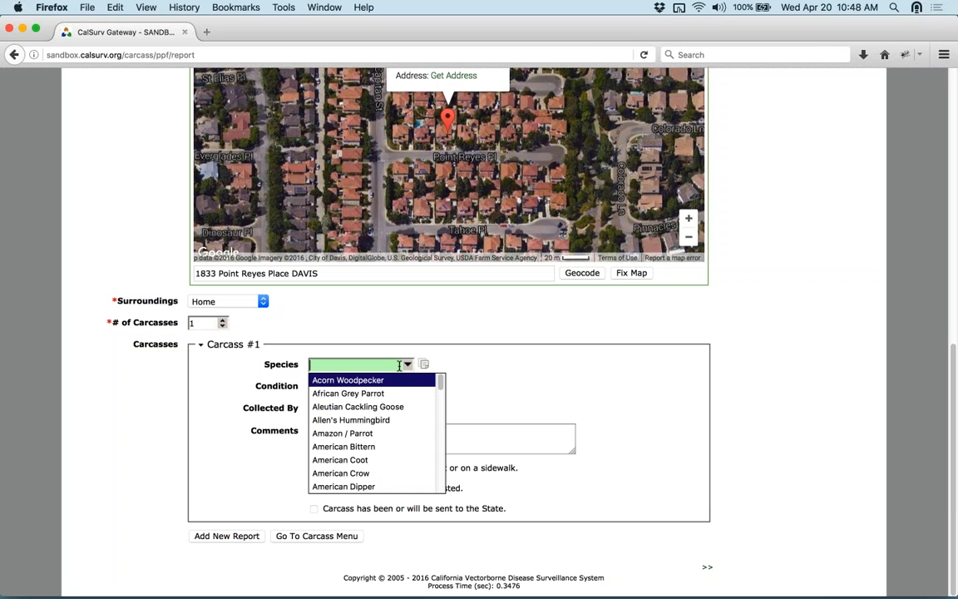
type("americ")
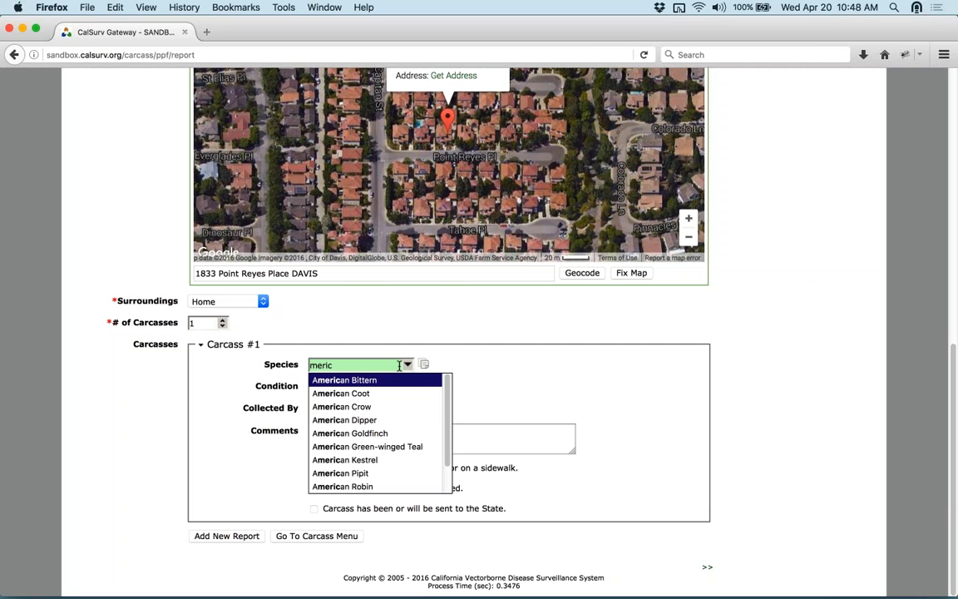
key("BackSpace")
key("BackSpace")
key("BackSpace")
key("BackSpace")
key("BackSpace")
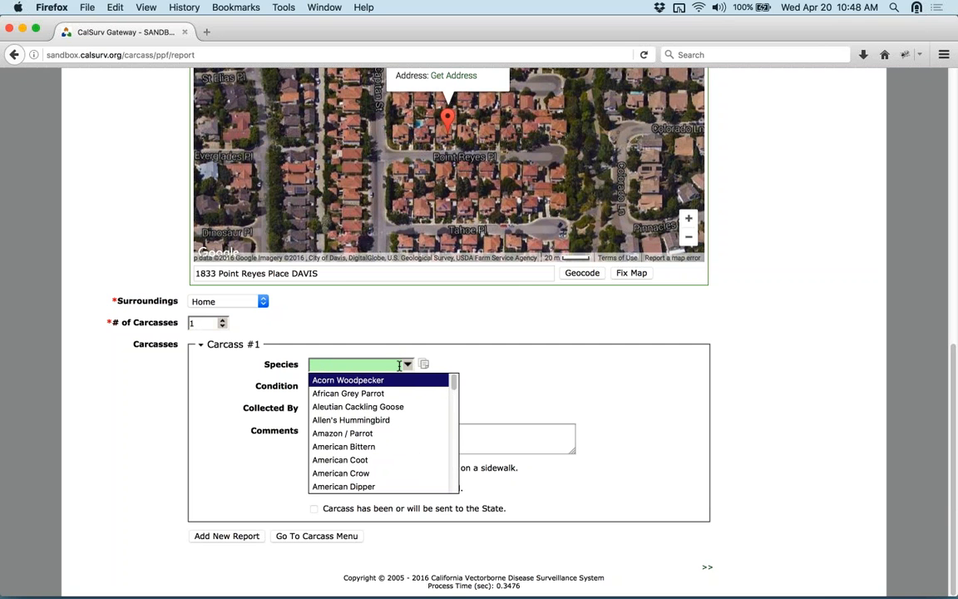
type("crow")
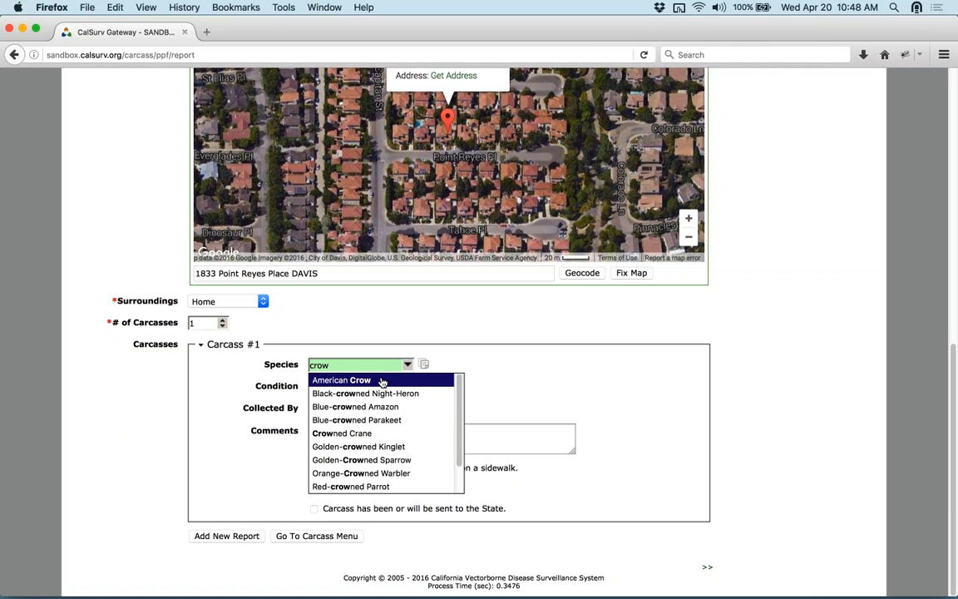
left_click(372, 380)
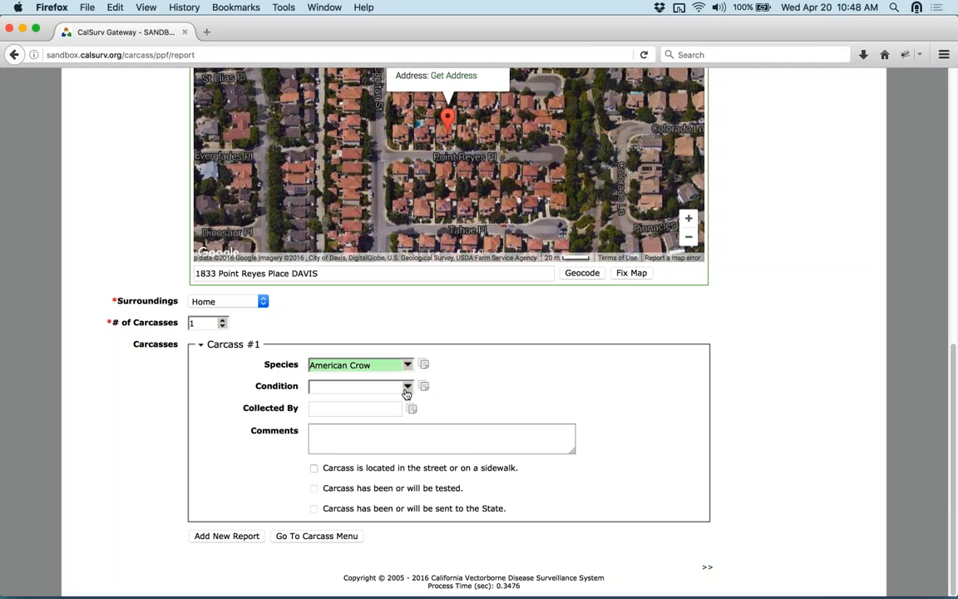
- Set Carcass #1's condition to 'Dead less than 24 hours'
left_click(407, 387)
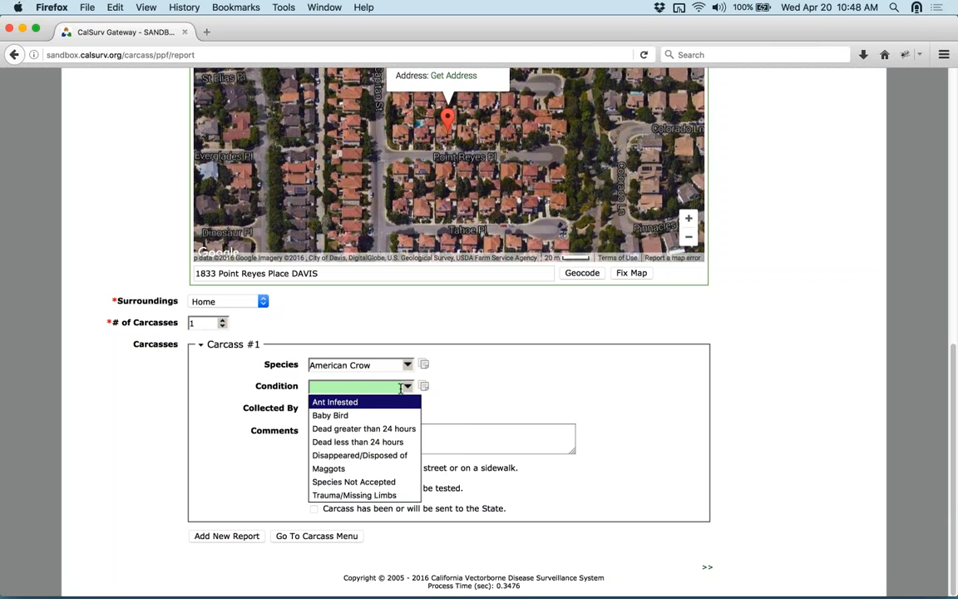
left_click(371, 429)
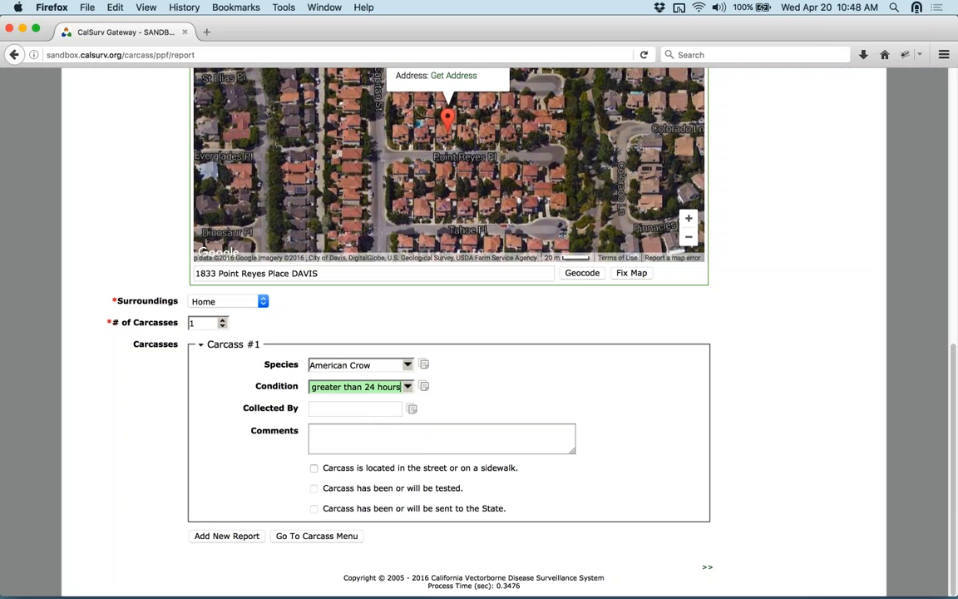
triple_click(317, 491)
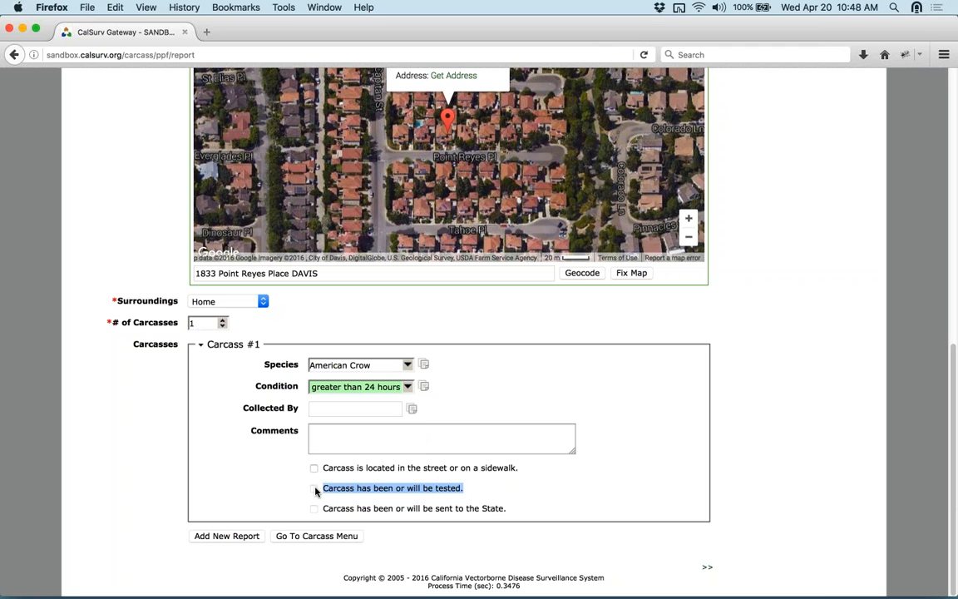
left_click(408, 388)
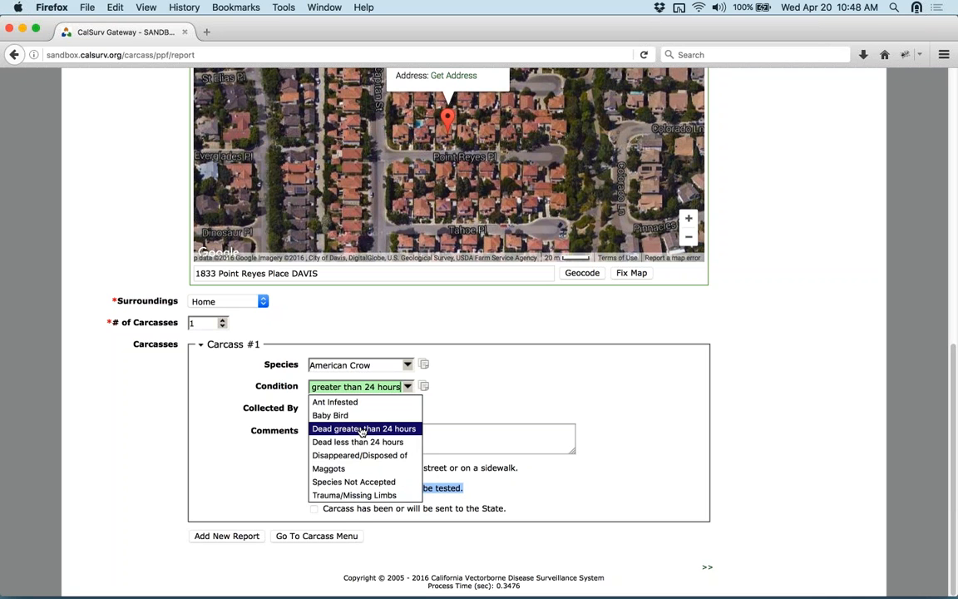
left_click(360, 443)
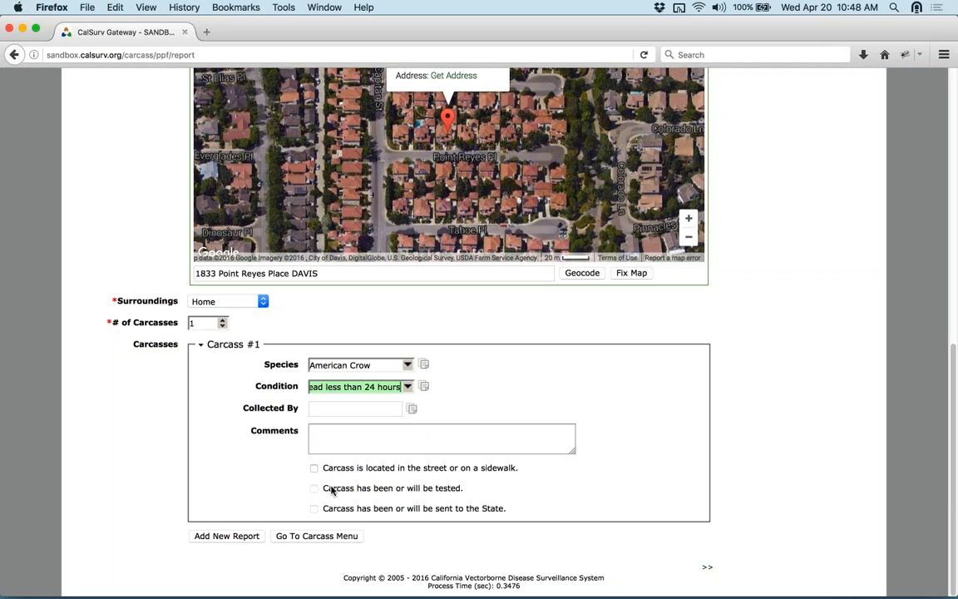
- Leave the street/sidewalk box unchecked and tick 'Carcass has been or will be tested'
left_click(298, 482)
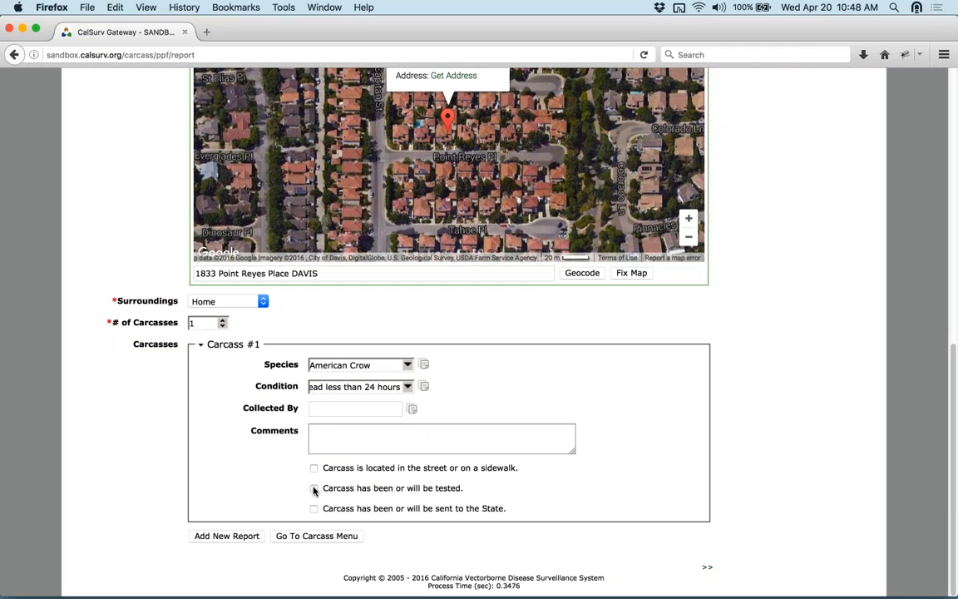
left_click(339, 436)
left_click(348, 410)
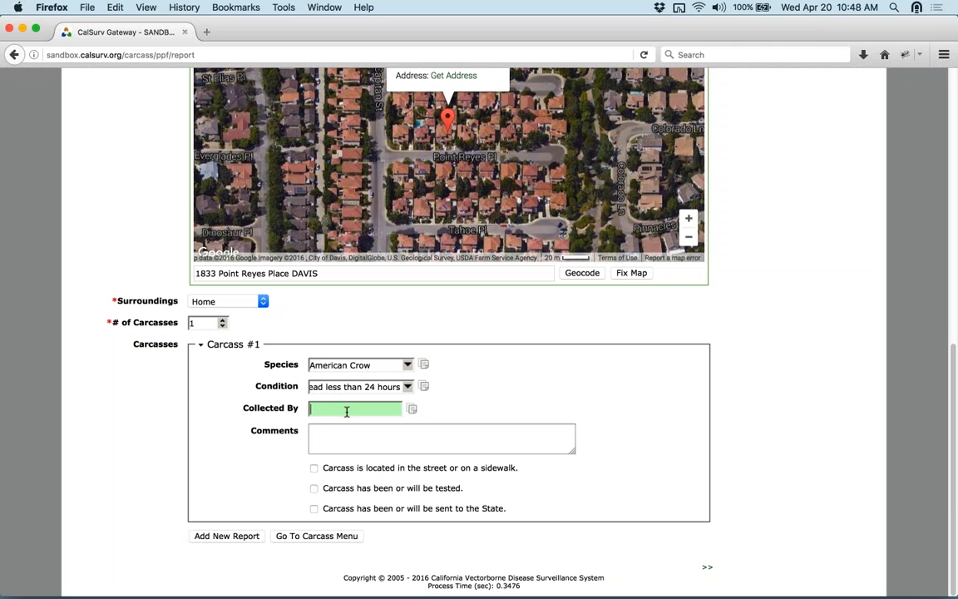
left_click(314, 470)
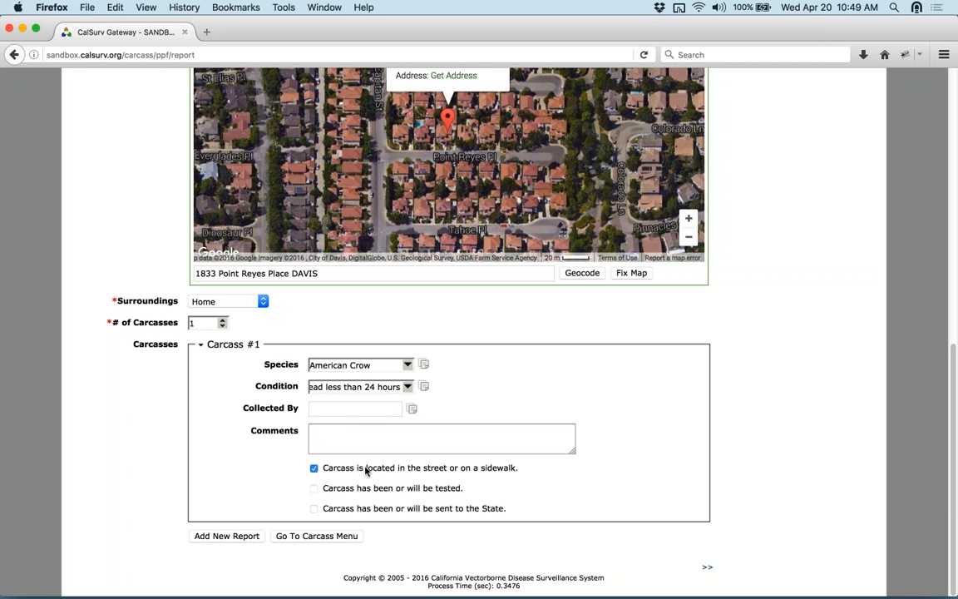
double_click(316, 490)
triple_click(316, 490)
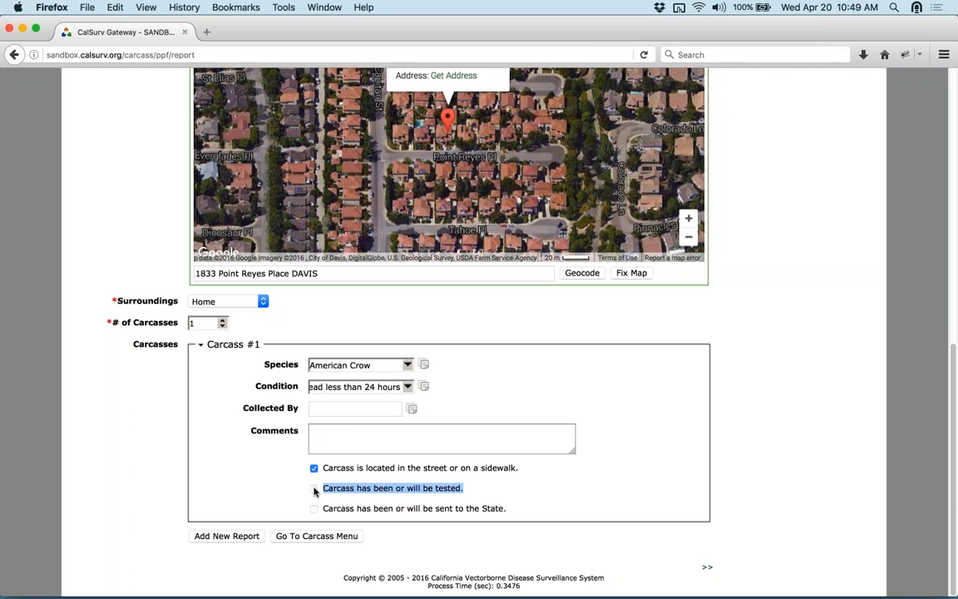
left_click(315, 491)
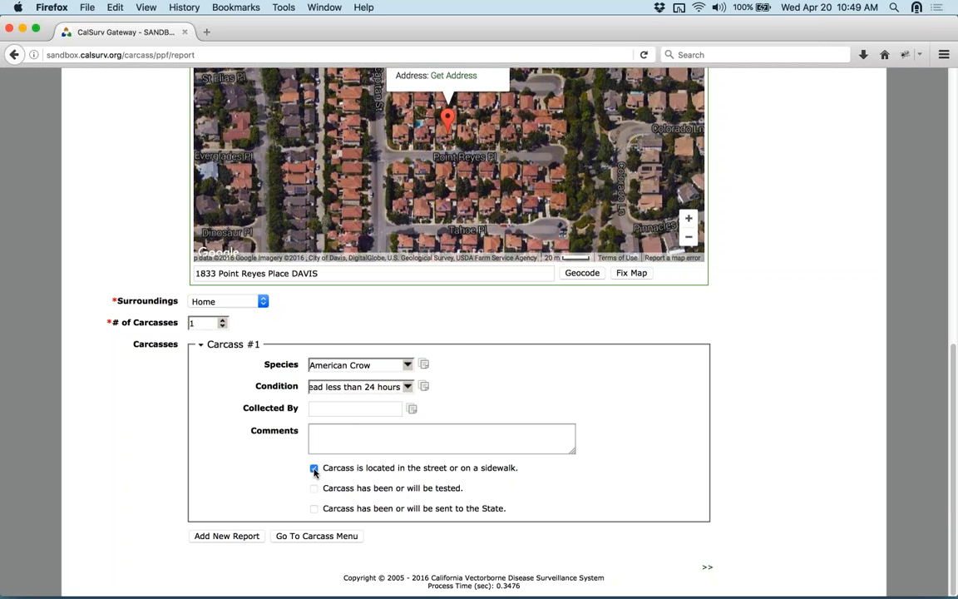
left_click(315, 470)
left_click(314, 489)
- Mark Carcass #1 as sent to the State and raise # of Carcasses to 2
left_click(314, 510)
left_click(222, 320)
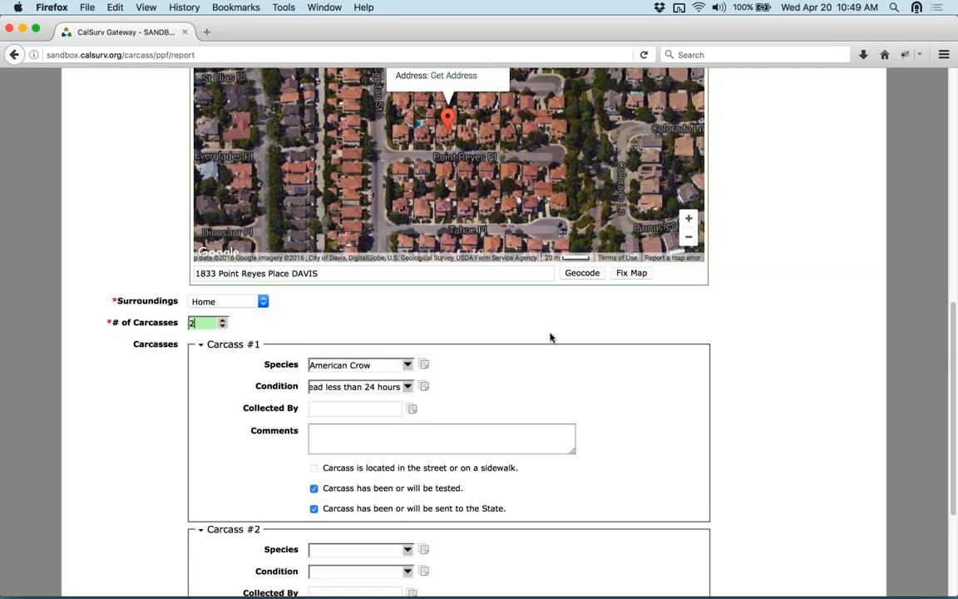
- Copy the American Crow species and the condition into Carcass #2
scroll(700, 349, "down", 2)
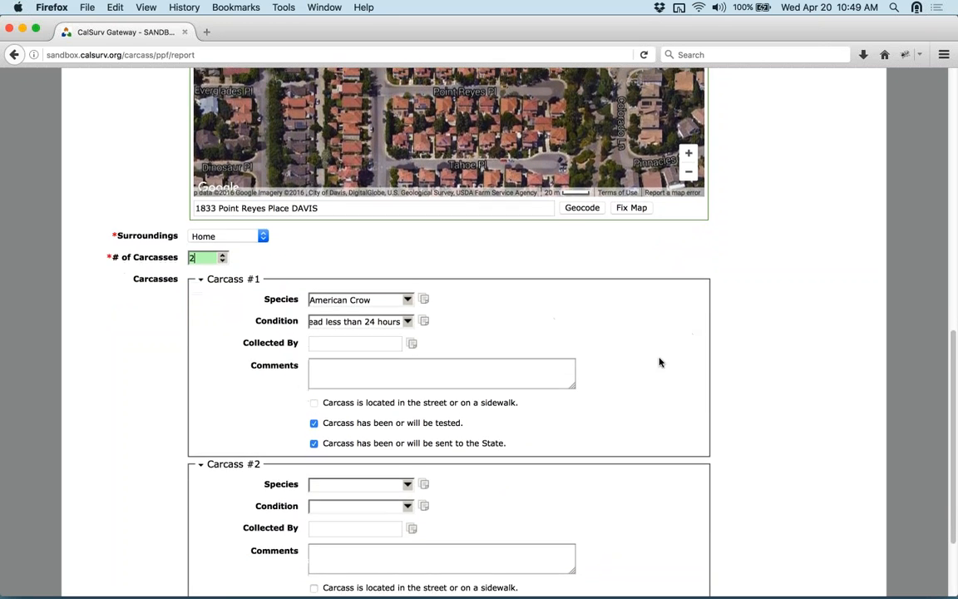
scroll(660, 362, "down", 2)
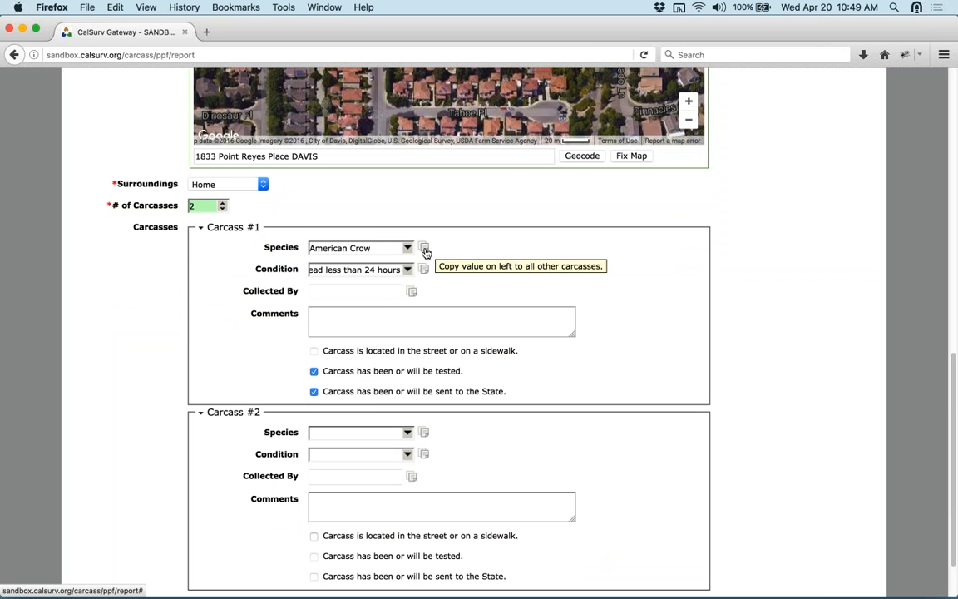
left_click(424, 248)
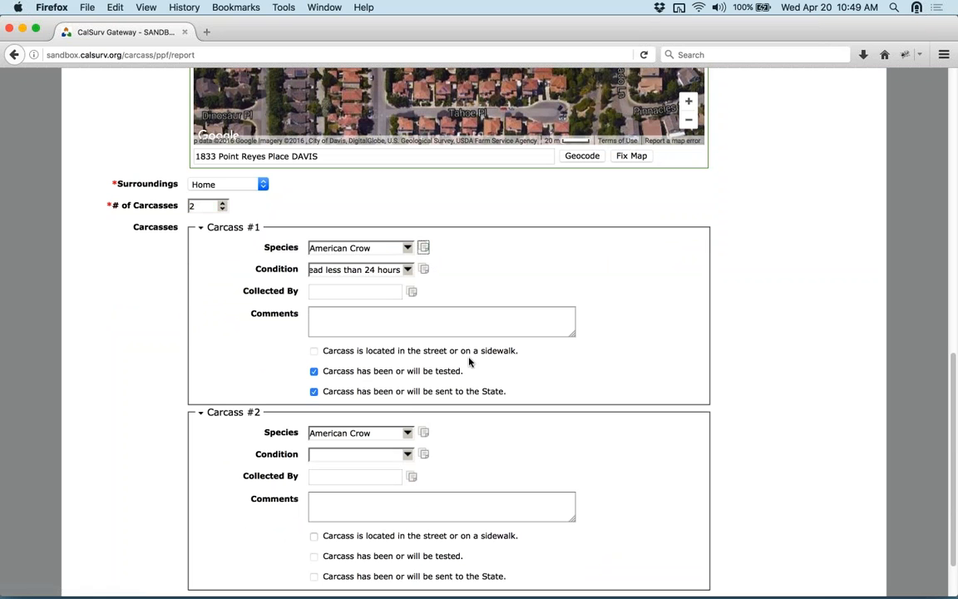
left_click(424, 270)
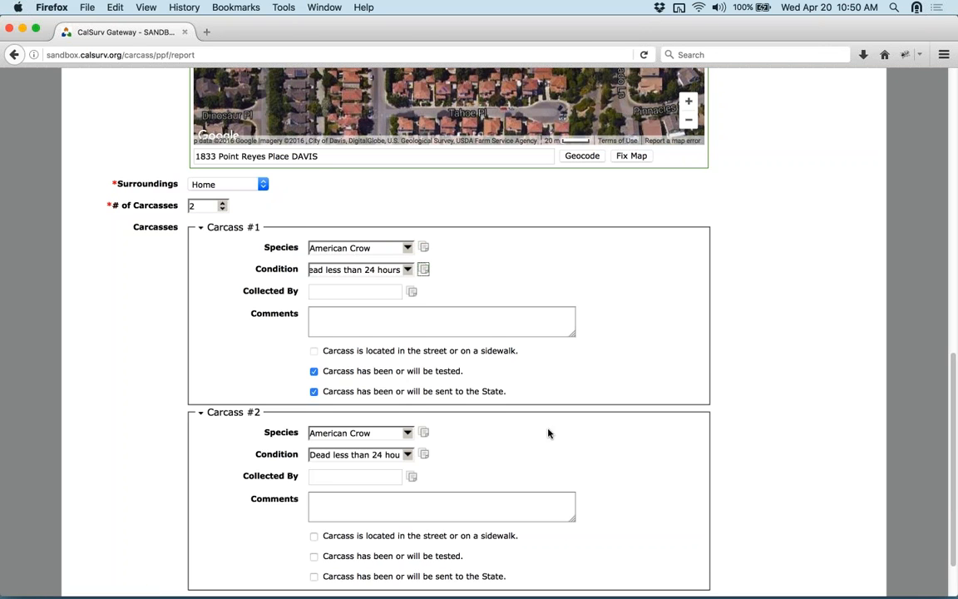
scroll(663, 428, "down", 2)
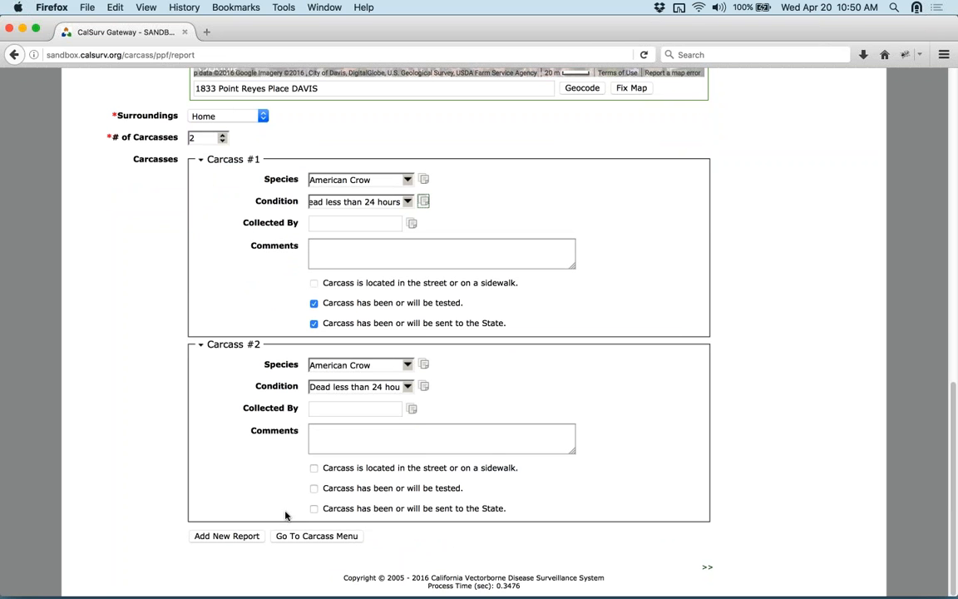
scroll(669, 272, "up", 5)
scroll(783, 282, "up", 5)
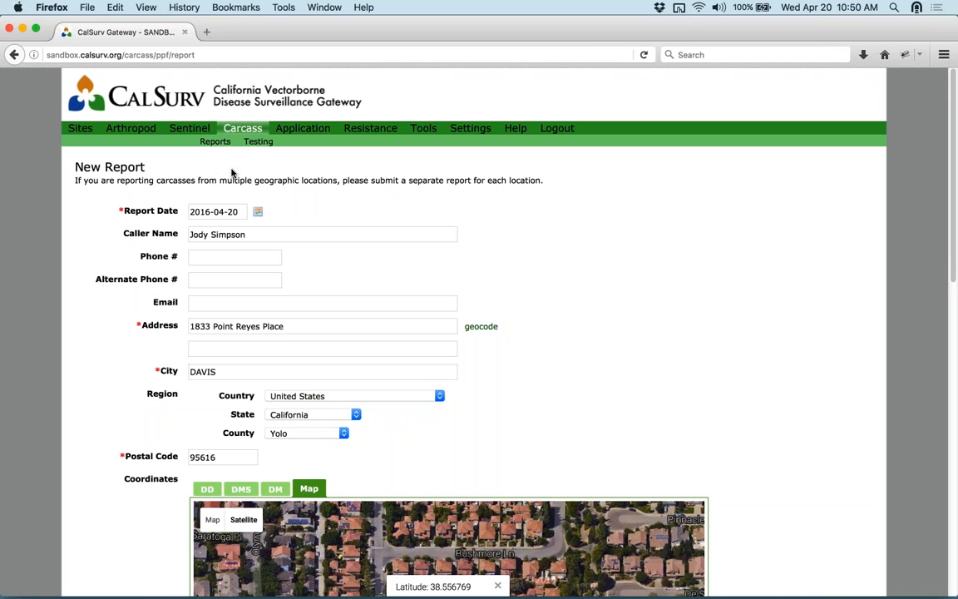
- Open Carcass Report Management and switch it to July 2015 to review the Shasta reports
left_click(208, 140)
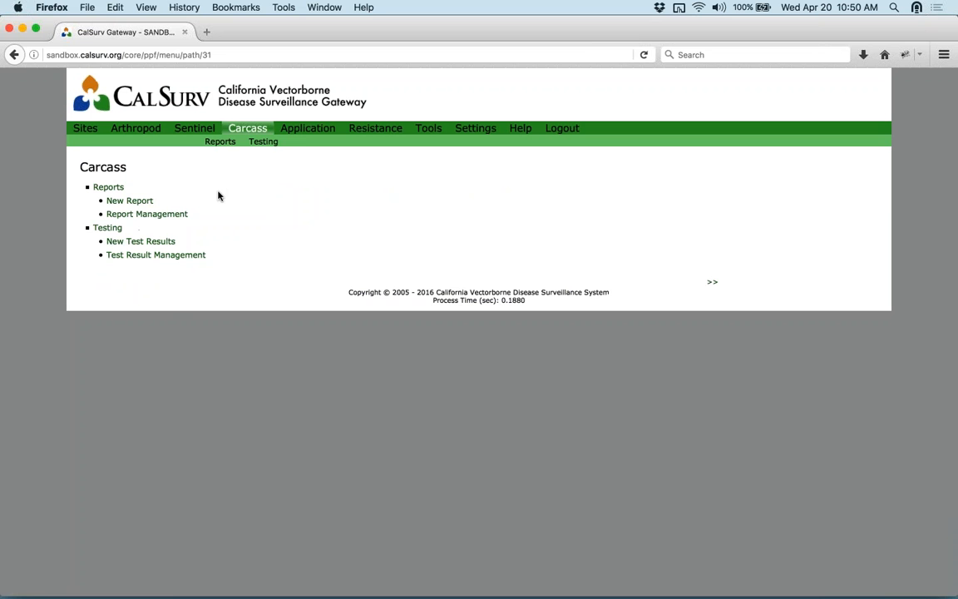
left_click(137, 216)
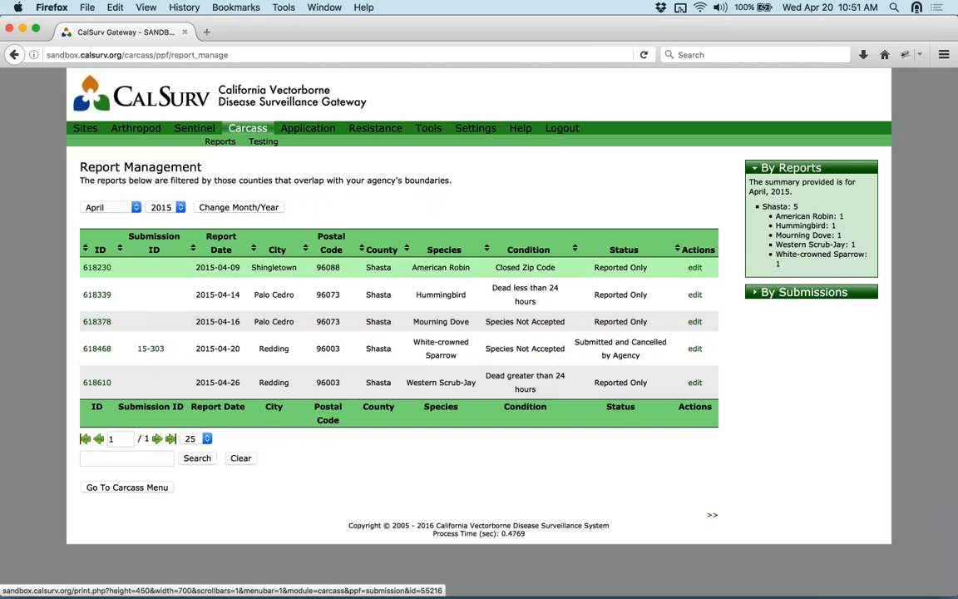
left_click(120, 207)
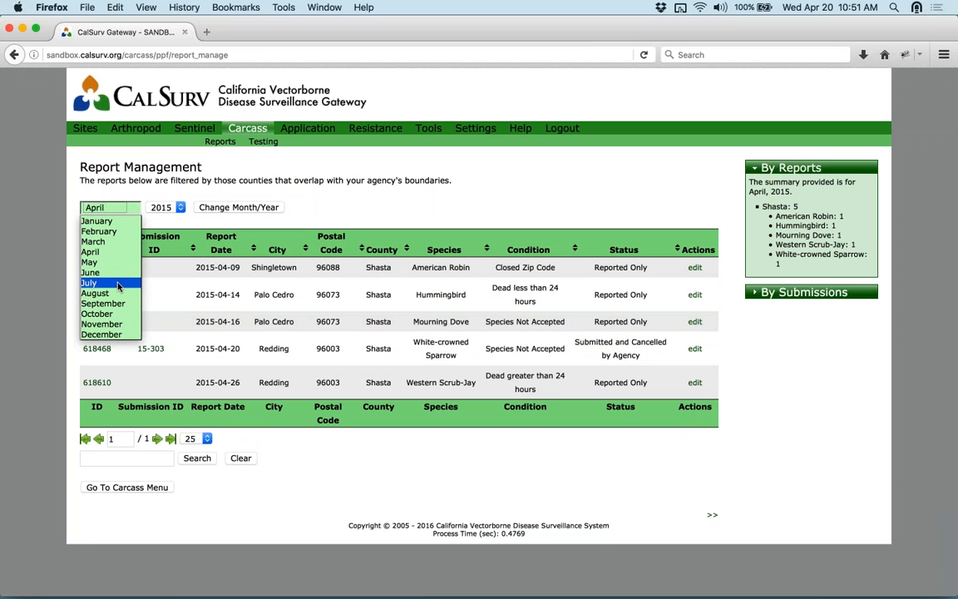
left_click(91, 283)
left_click(207, 209)
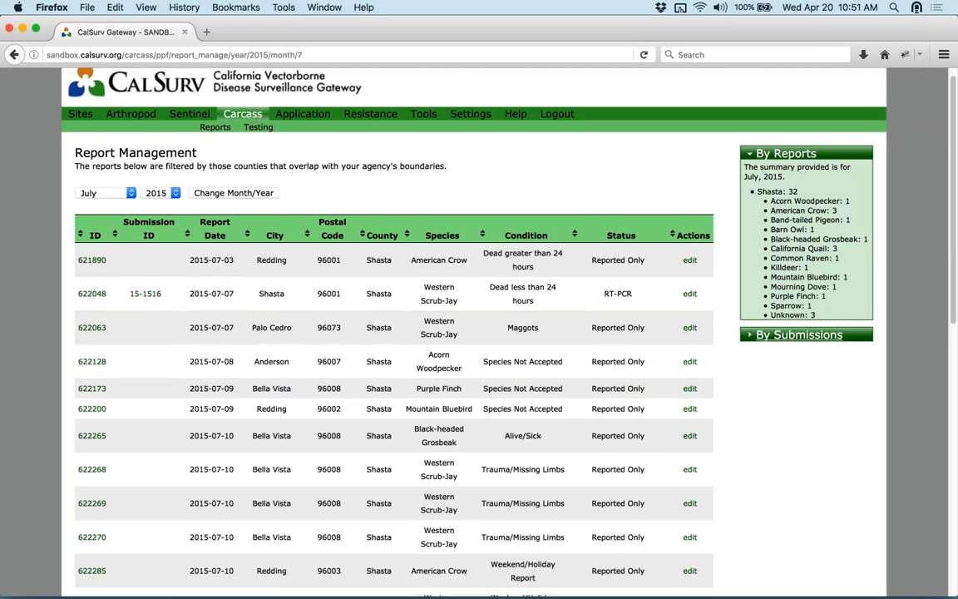
scroll(352, 366, "down", 3)
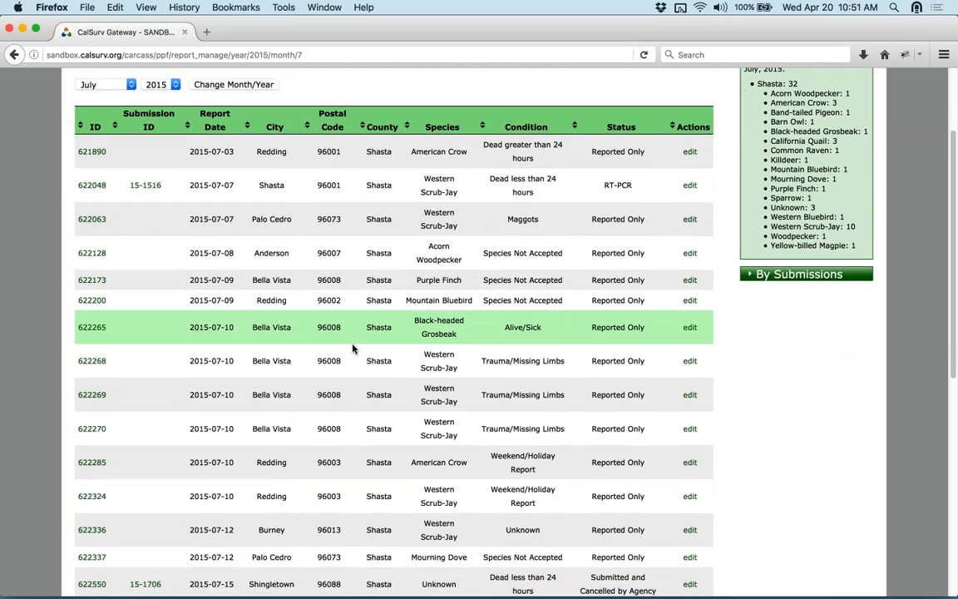
scroll(352, 348, "down", 1)
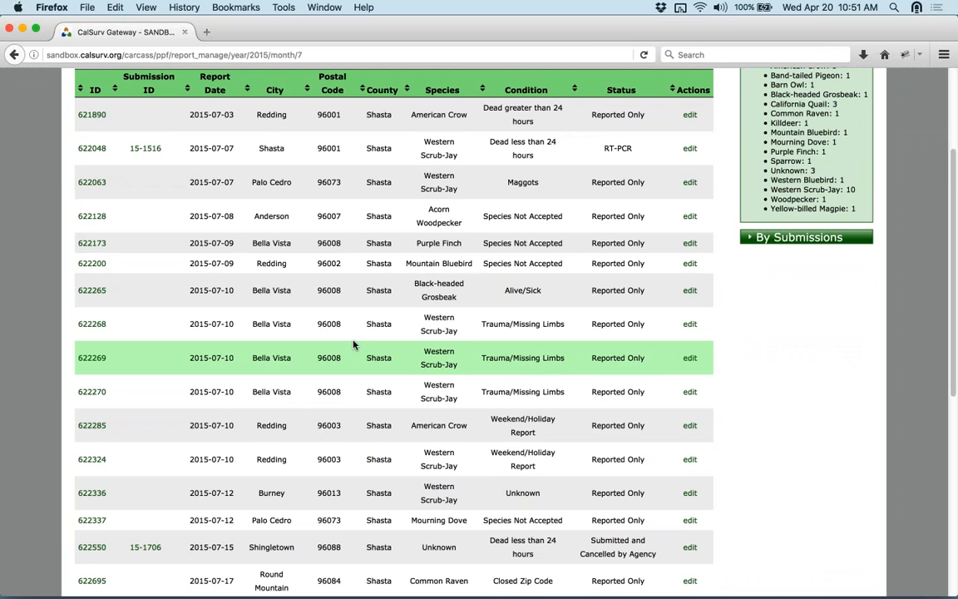
scroll(353, 344, "down", 2)
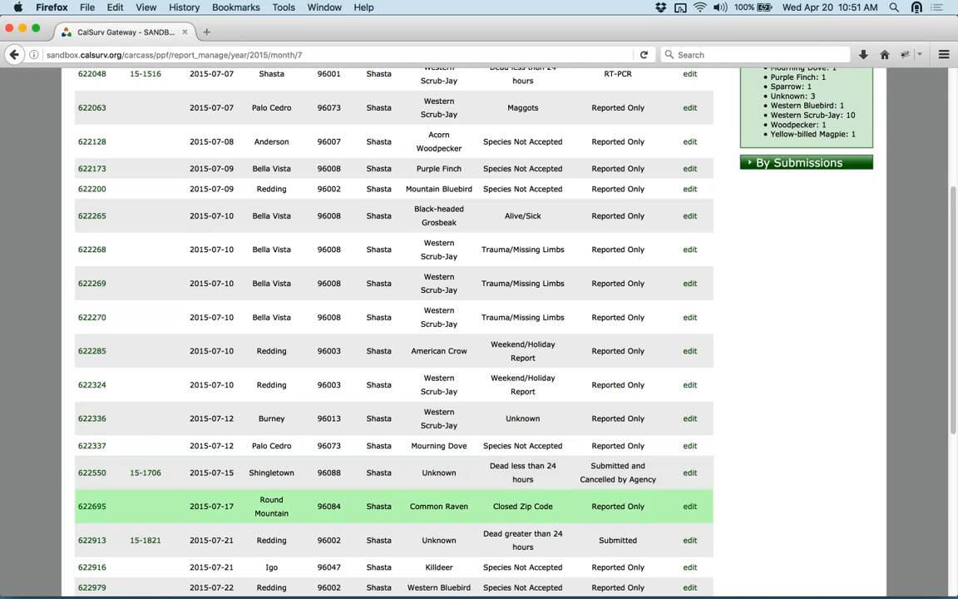
- Review the Shingletown 2015-07-15 report 622550 in Update Report, then go back to the Carcass menu
left_click(690, 472)
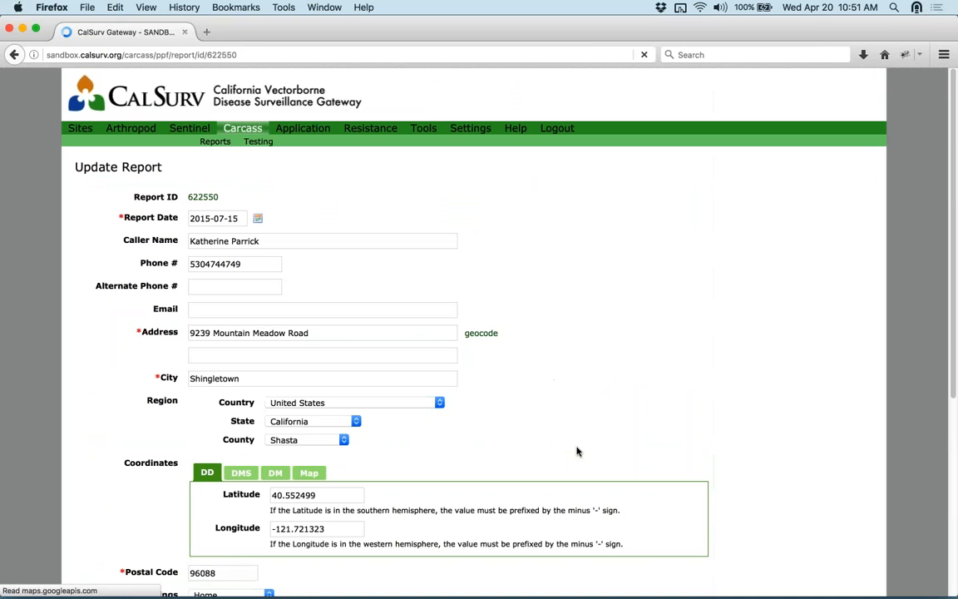
scroll(588, 342, "down", 2)
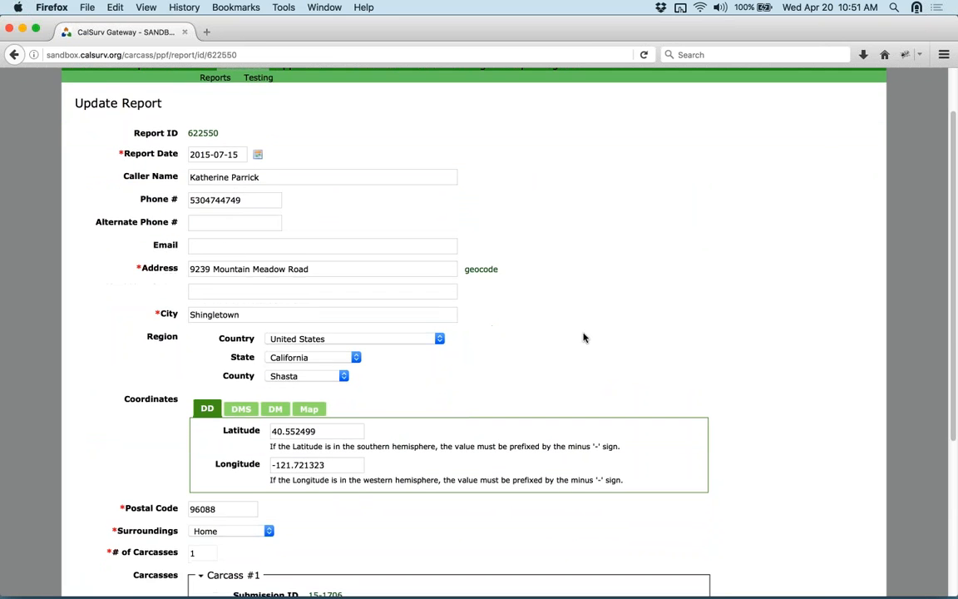
scroll(587, 336, "down", 2)
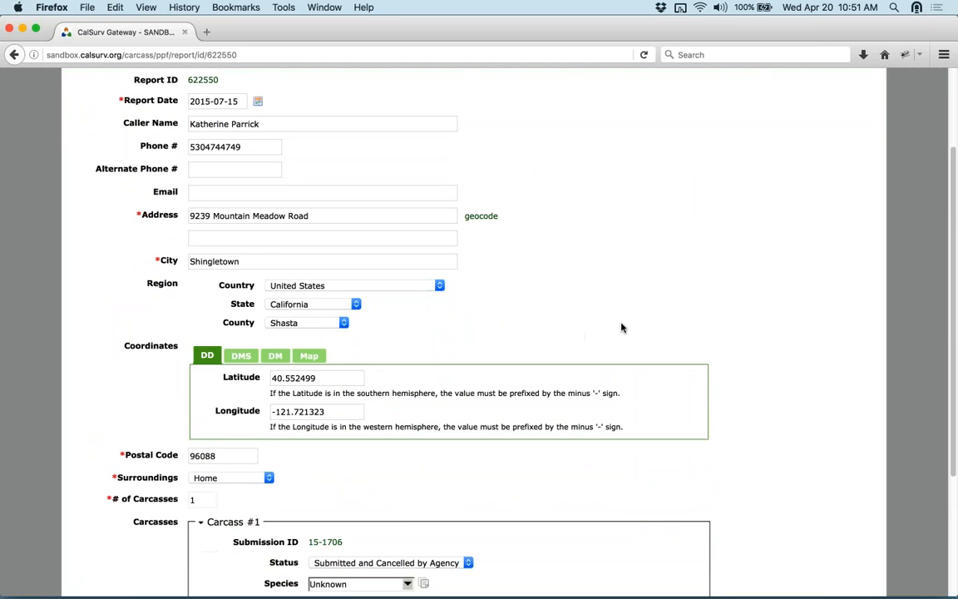
scroll(659, 333, "down", 3)
scroll(760, 366, "down", 1)
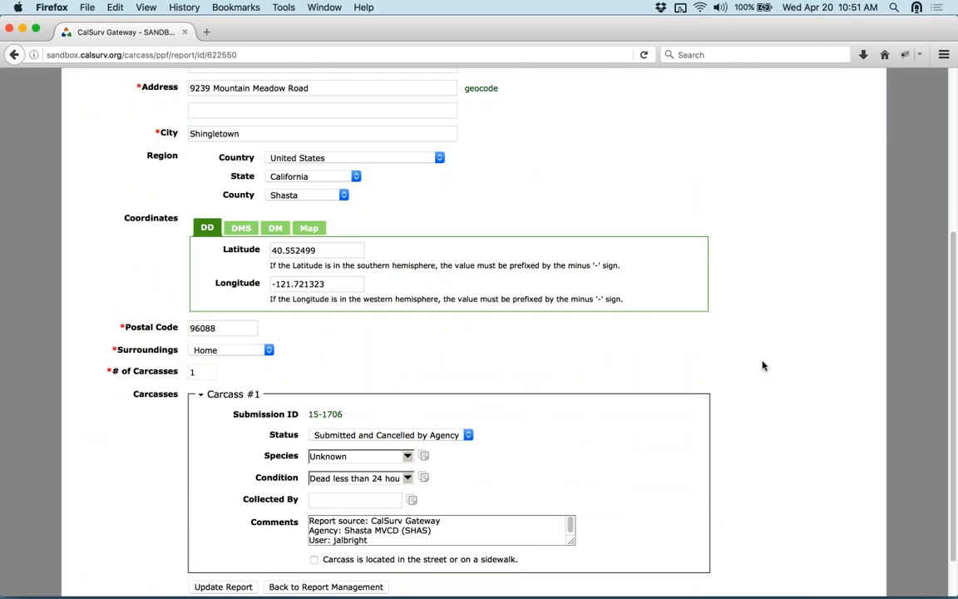
scroll(820, 369, "up", 7)
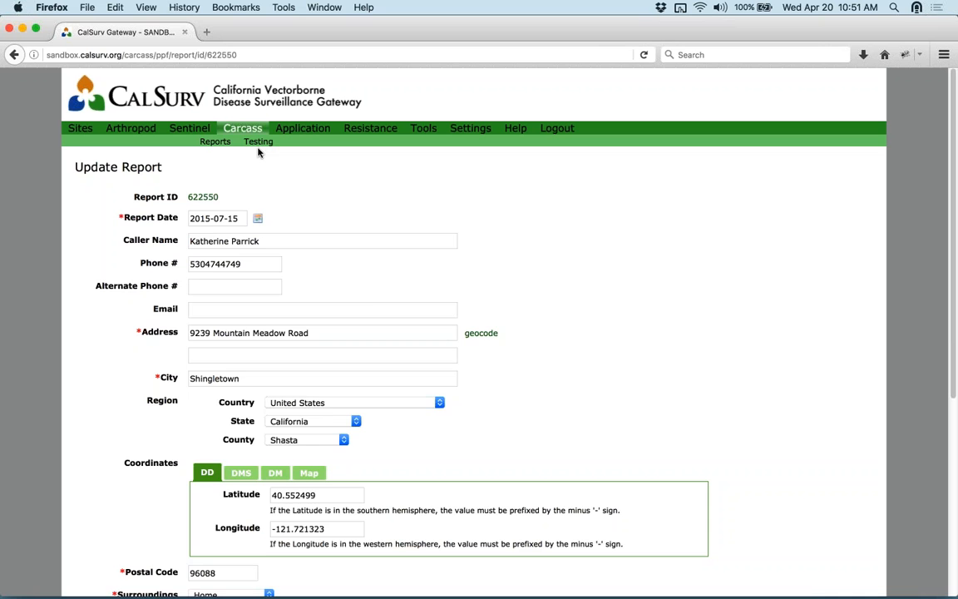
left_click(242, 128)
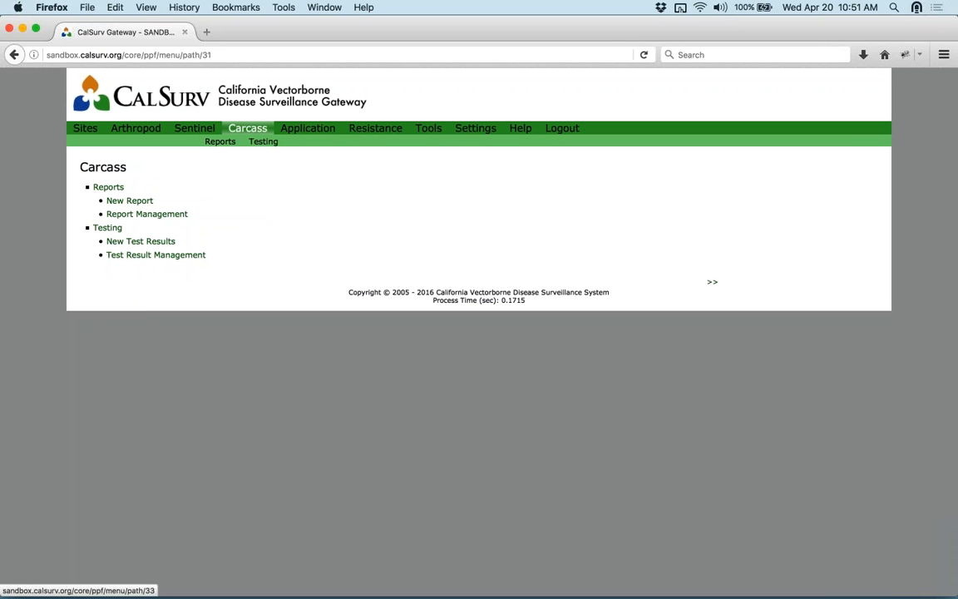
- Glance at the test result management list, then bring up the Application menu page
left_click(140, 257)
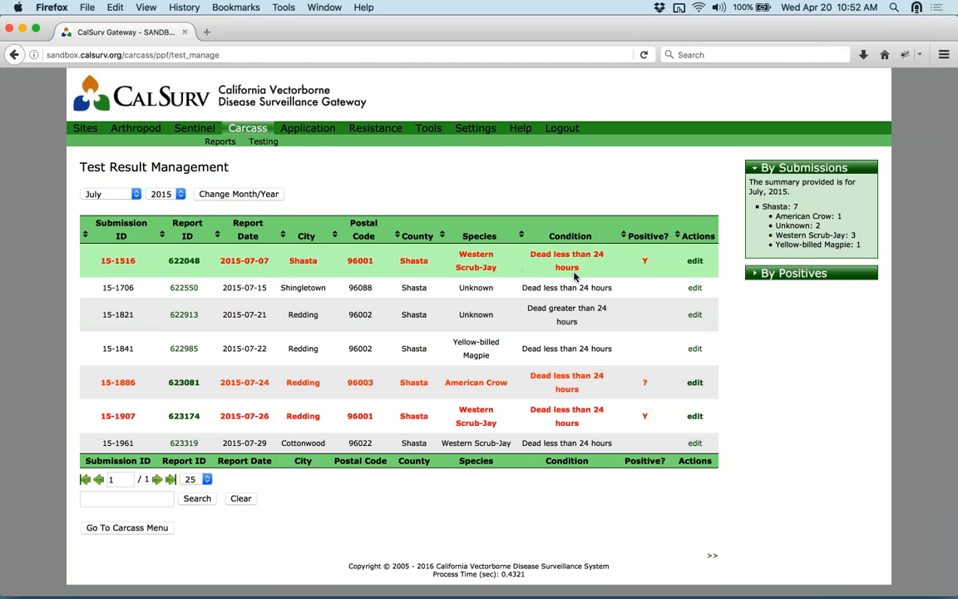
mouse_move(645, 262)
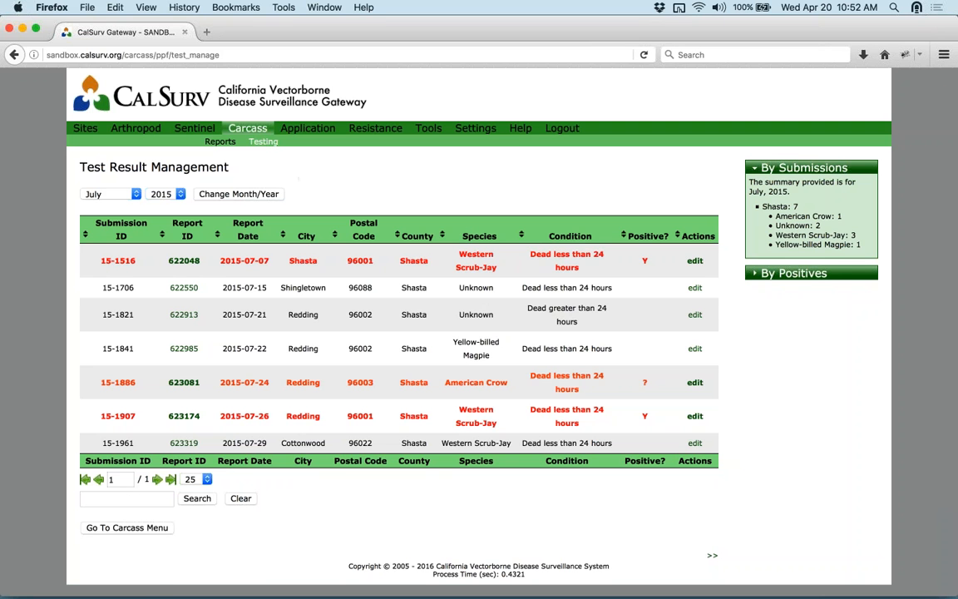
left_click(279, 125)
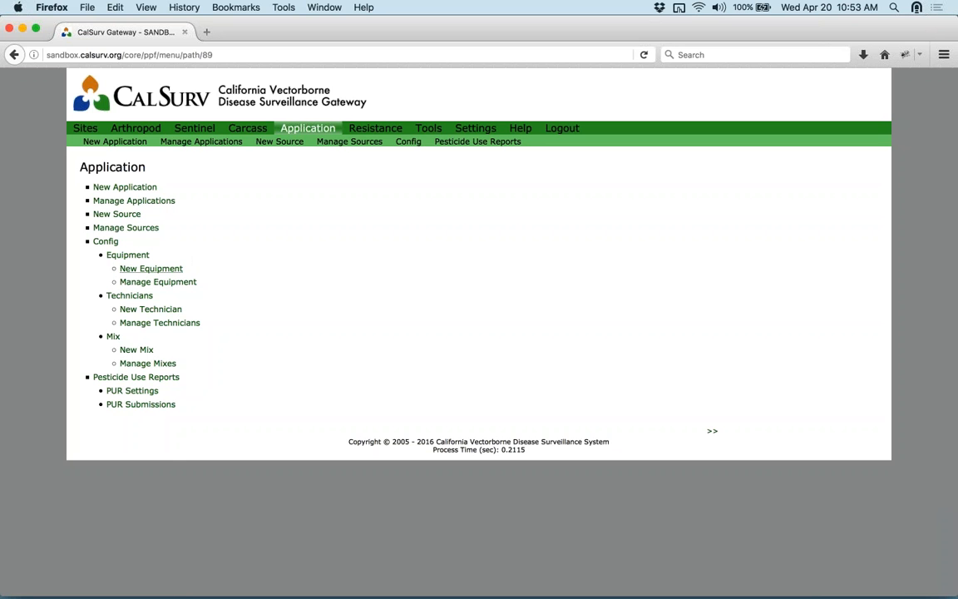
- Browse the New Equipment form, Manage Equipment list and Aircraft record, ending on Application Config
left_click(150, 268)
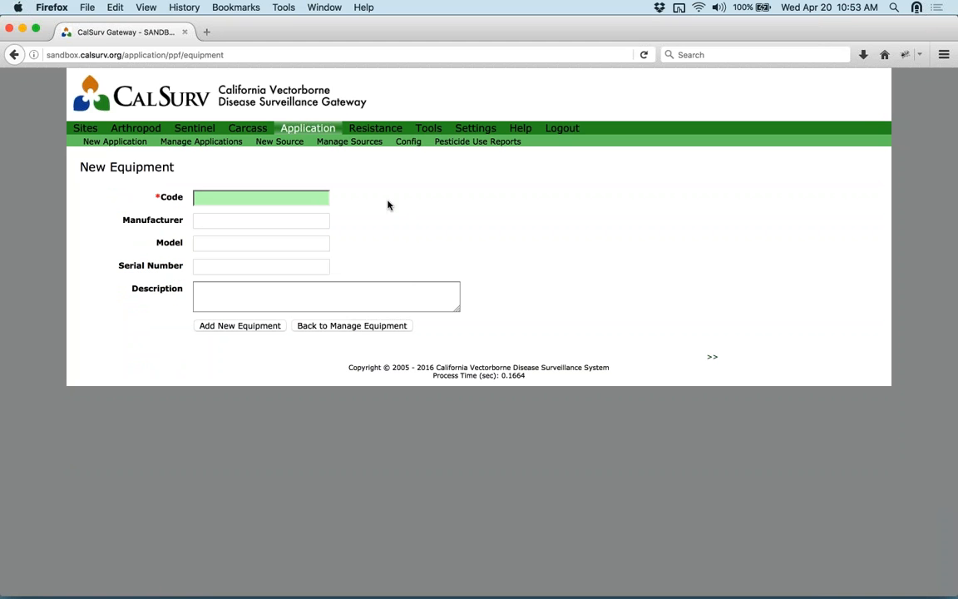
mouse_move(213, 193)
left_click(332, 326)
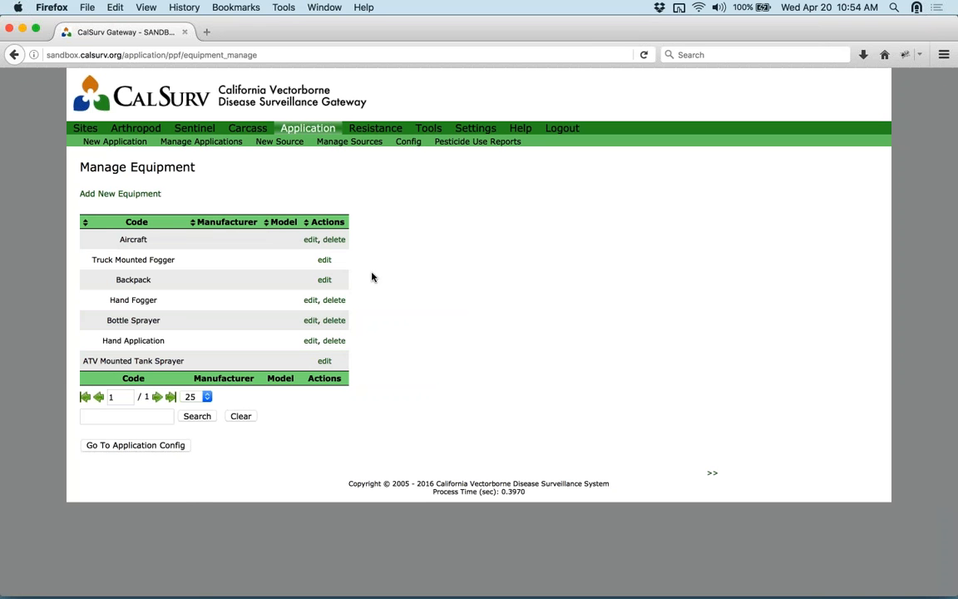
left_click(311, 239)
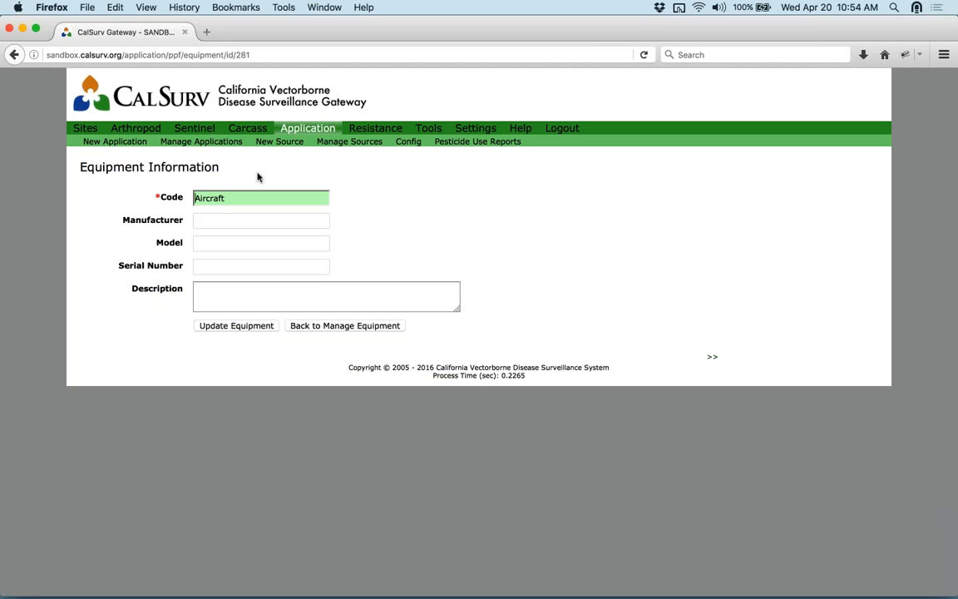
left_click(13, 54)
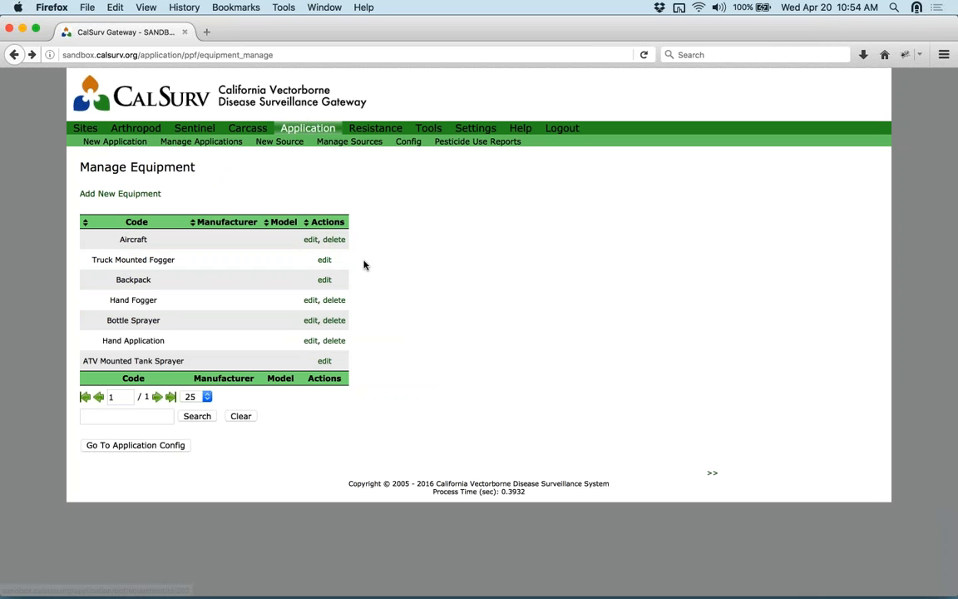
left_click(14, 54)
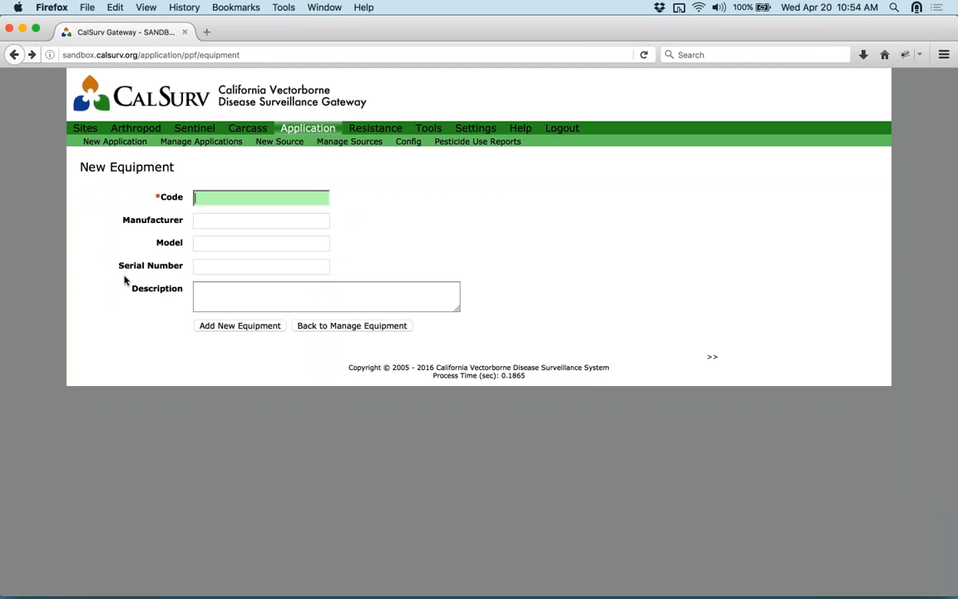
left_click(327, 328)
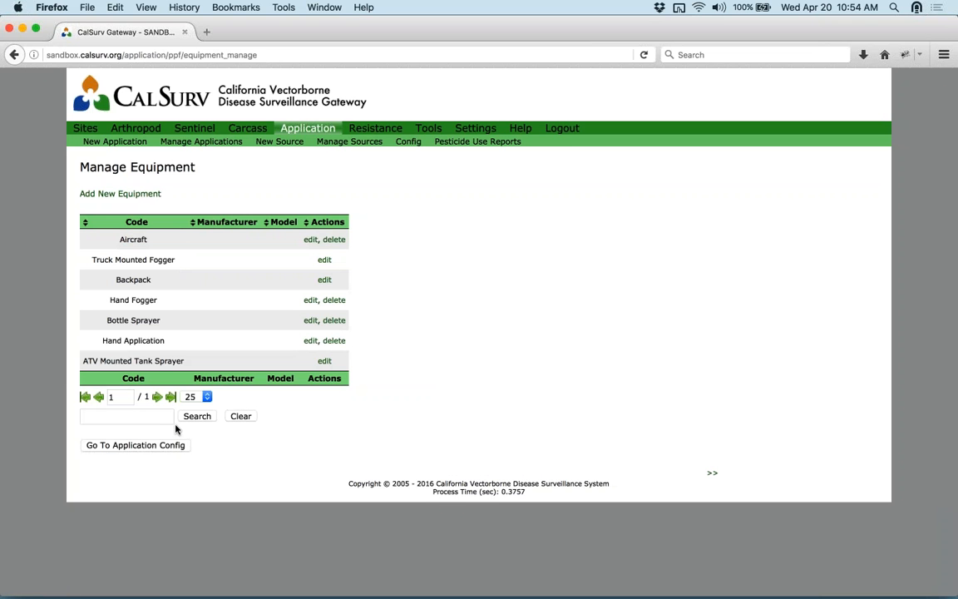
left_click(171, 445)
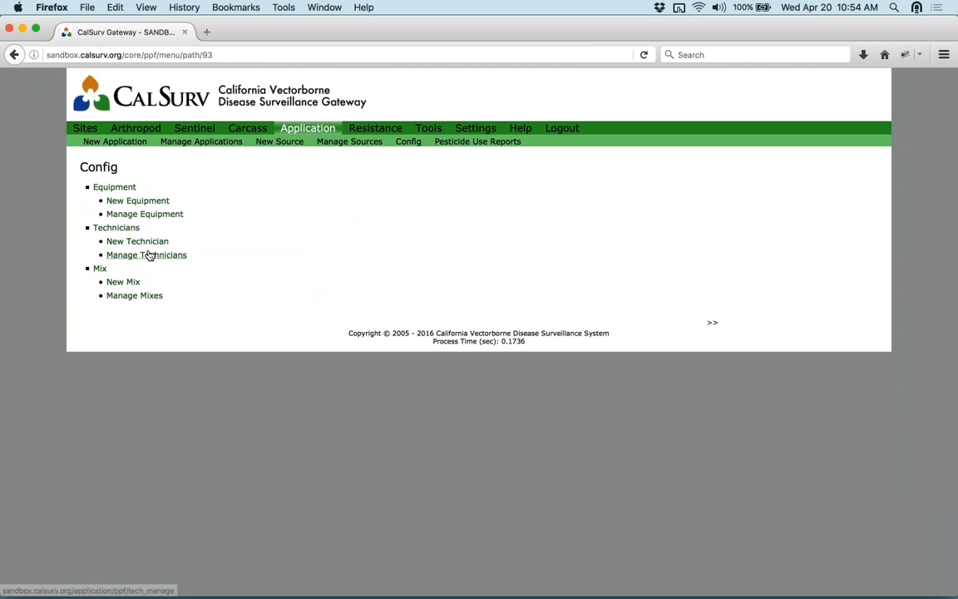
left_click(152, 247)
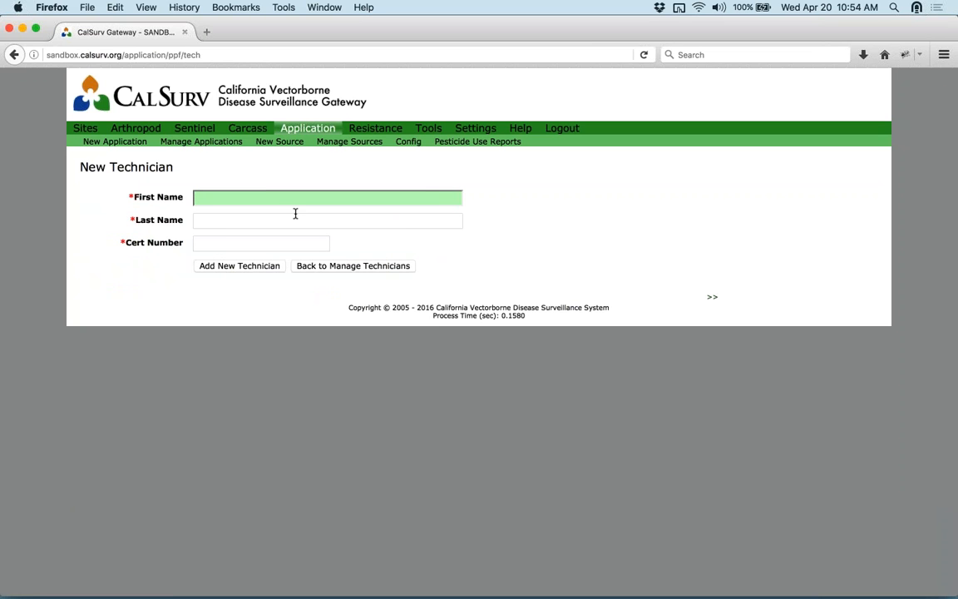
left_click(366, 266)
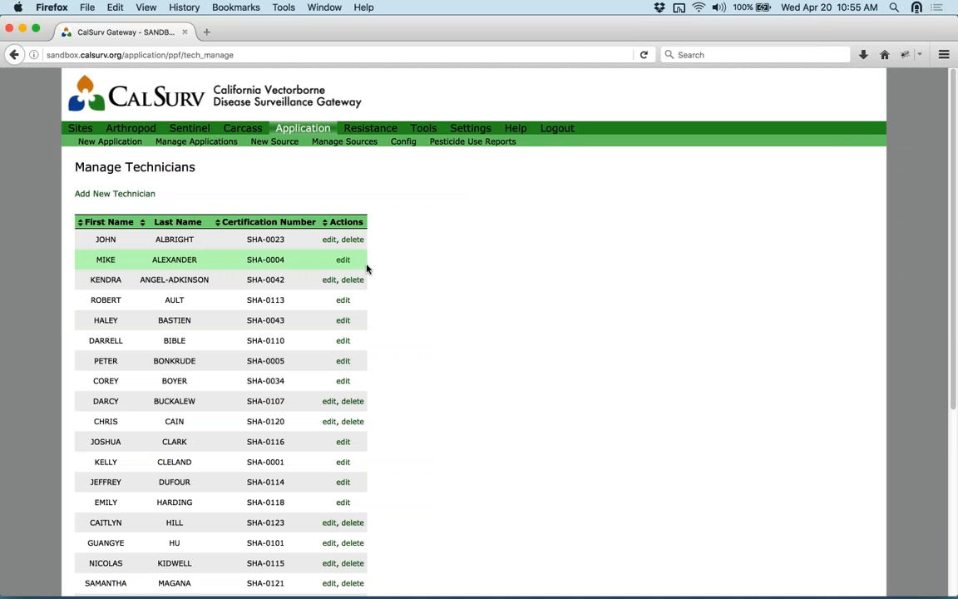
scroll(367, 268, "down", 6)
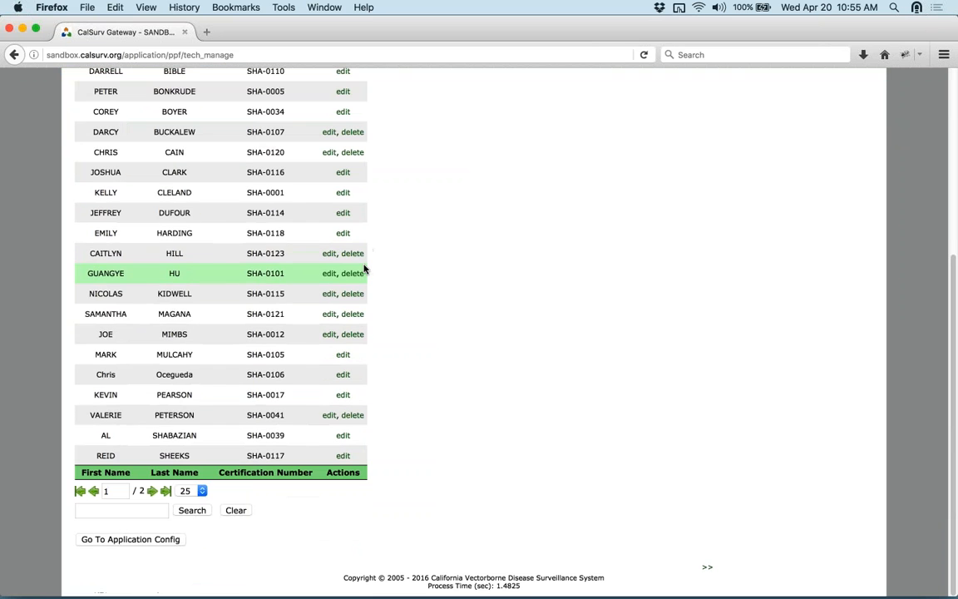
scroll(275, 499, "up", 6)
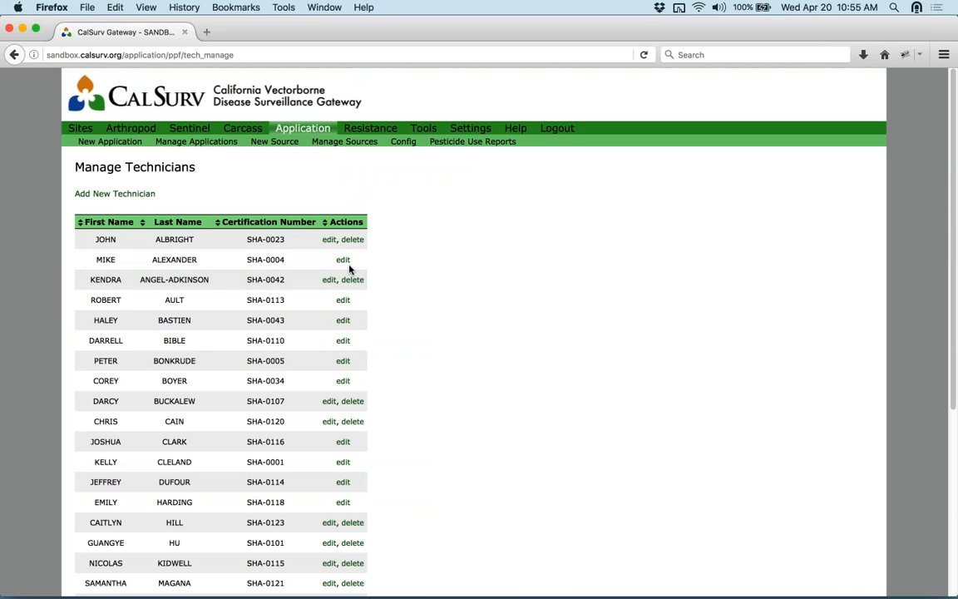
scroll(369, 267, "down", 5)
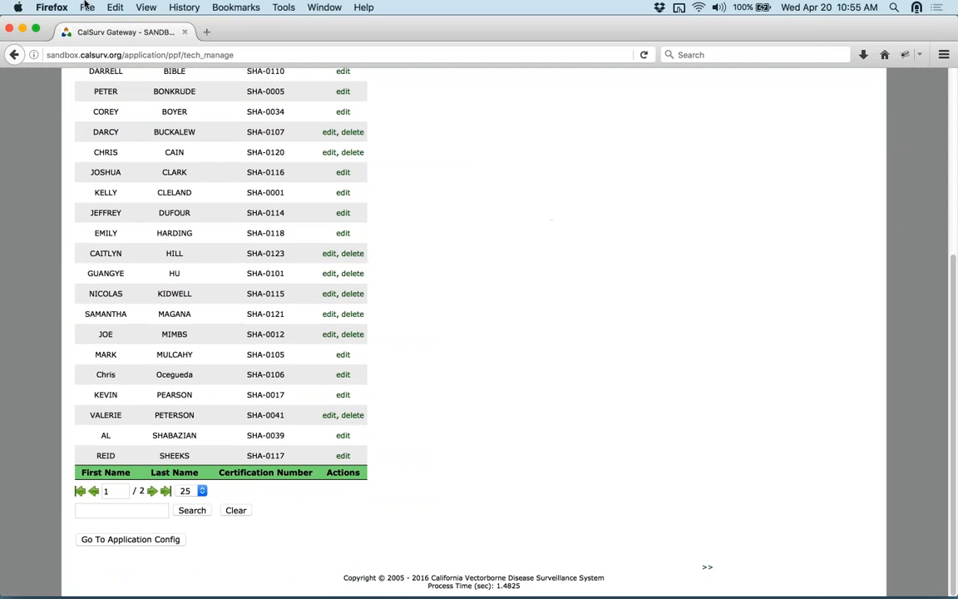
left_click(12, 53)
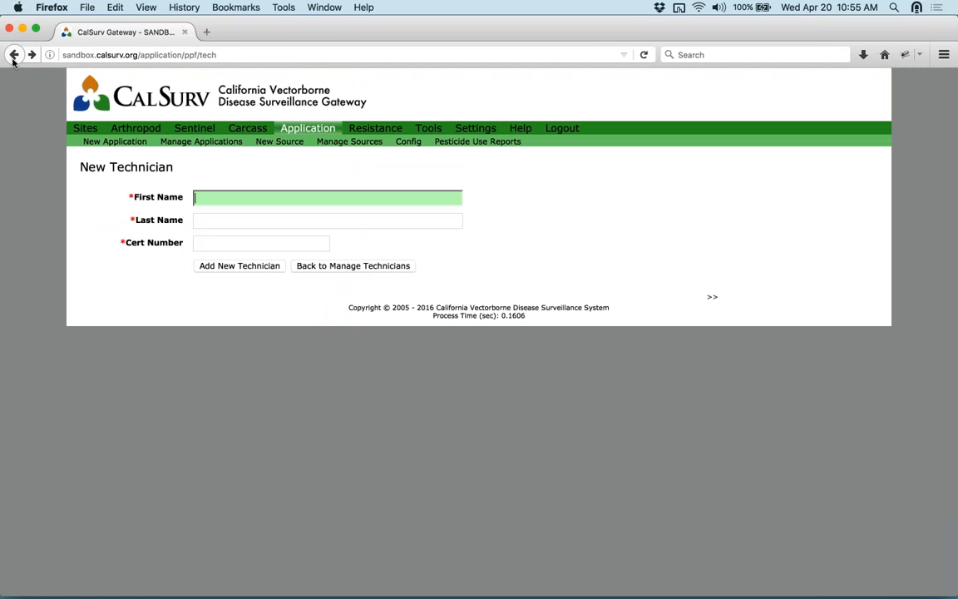
left_click(12, 59)
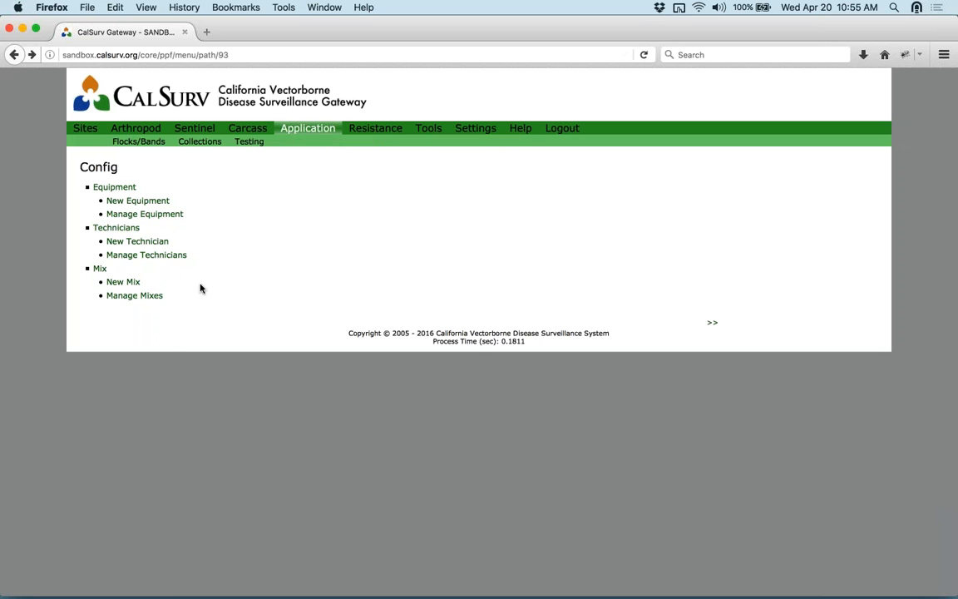
- Start a new mix with 1 gal of ALTOSID IGR 1% LIQUID as its first product
left_click(146, 301)
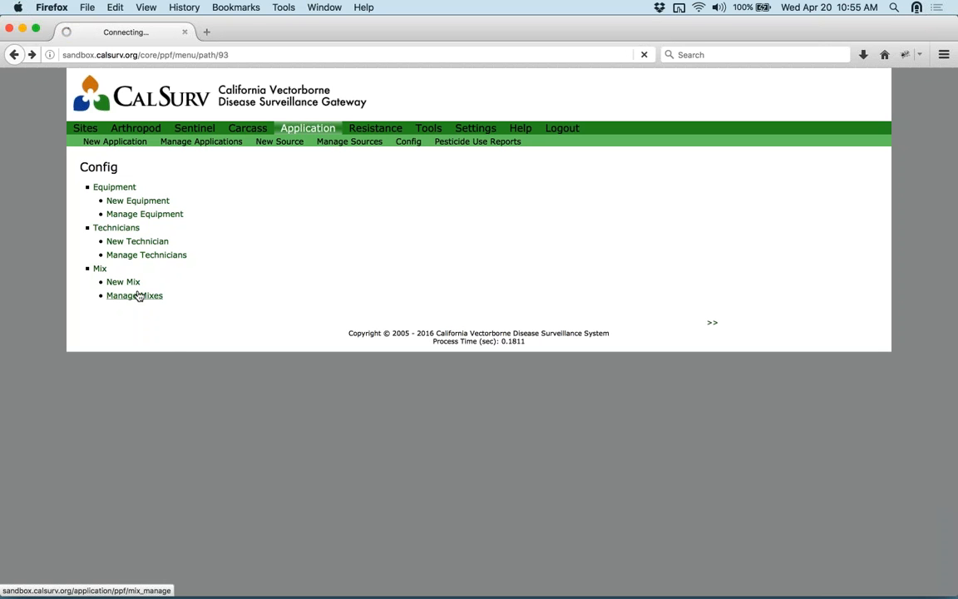
left_click(125, 282)
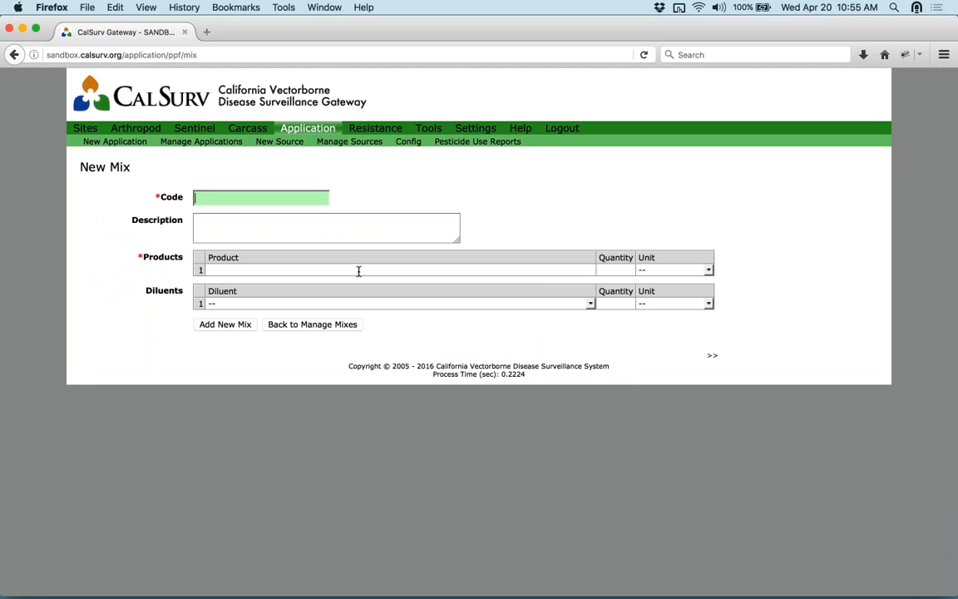
left_click(581, 268)
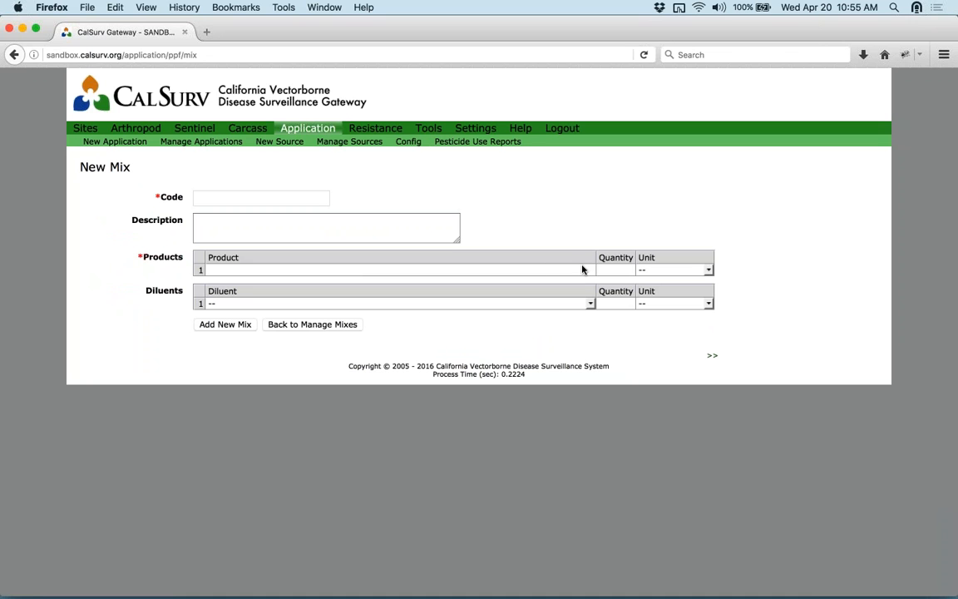
left_click(577, 268)
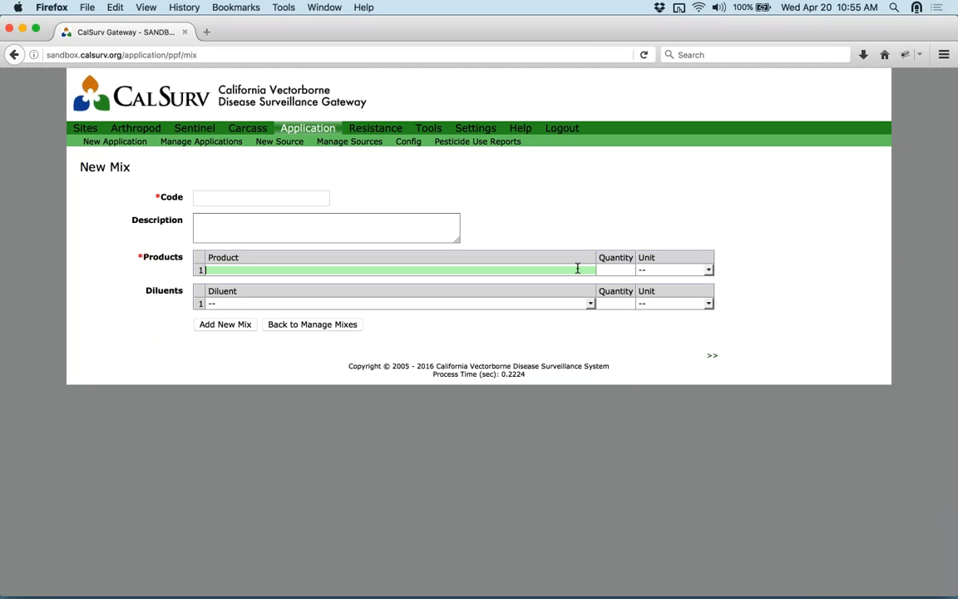
type("altos")
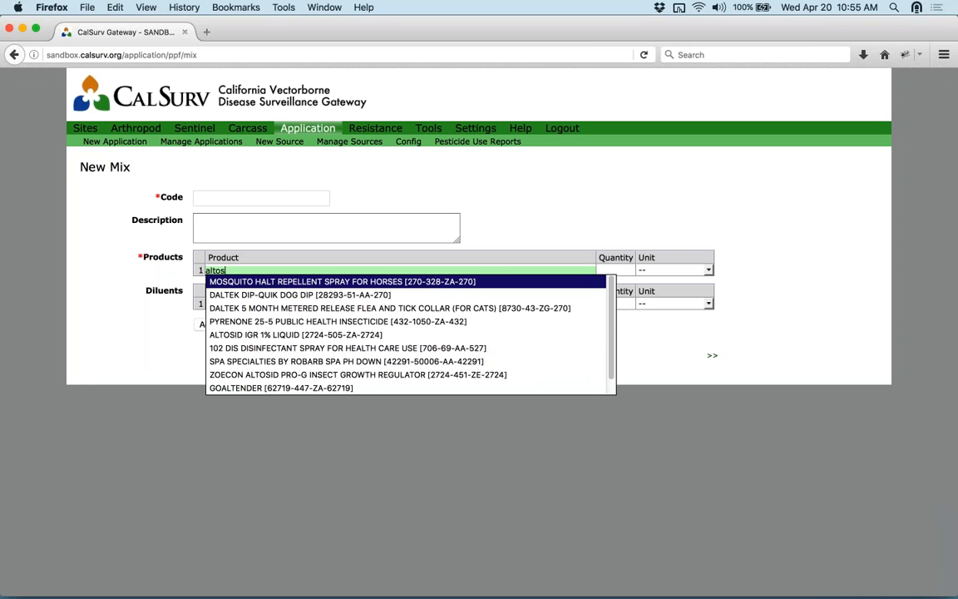
type("id")
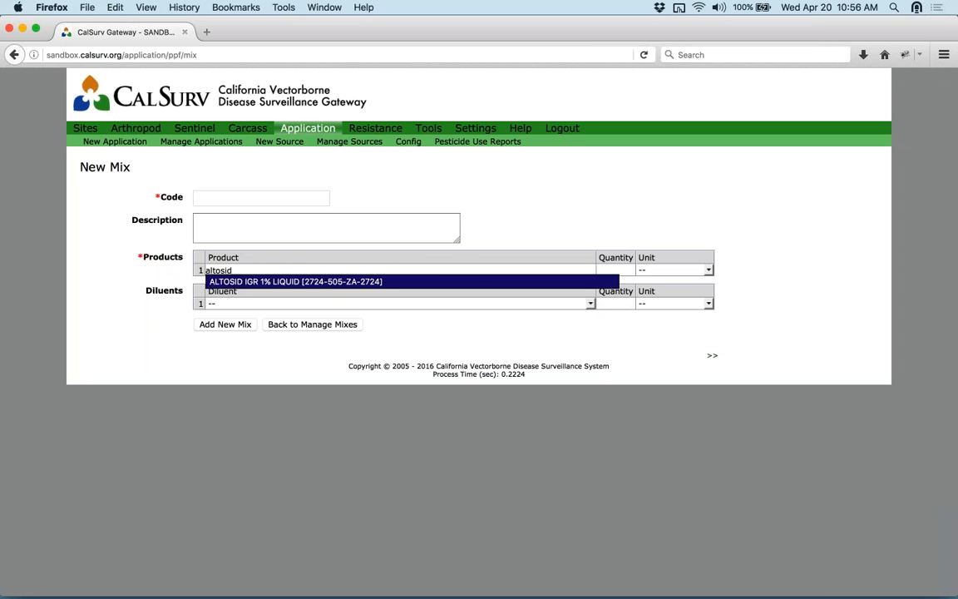
key("Return")
left_click(617, 270)
type("1")
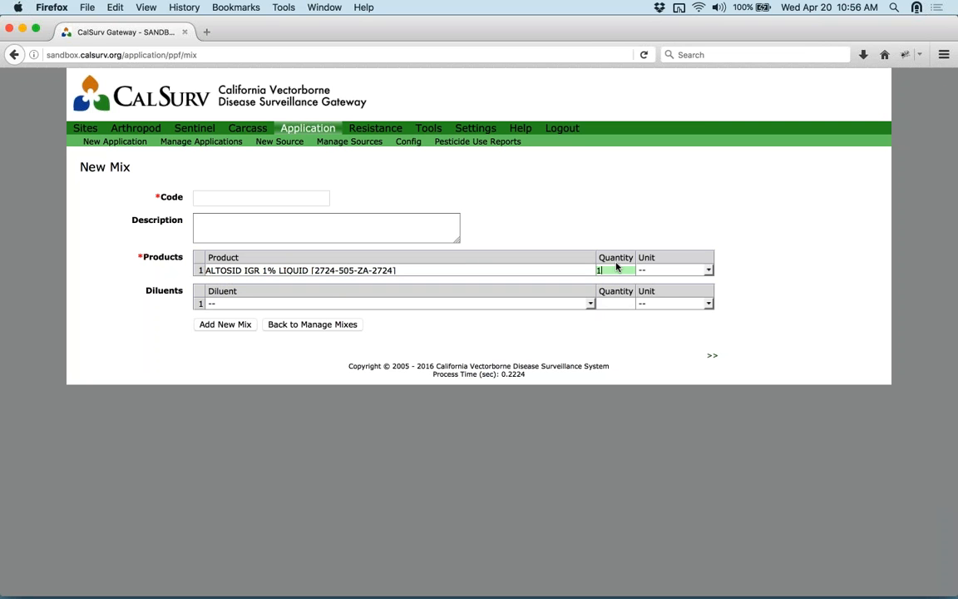
left_click(652, 271)
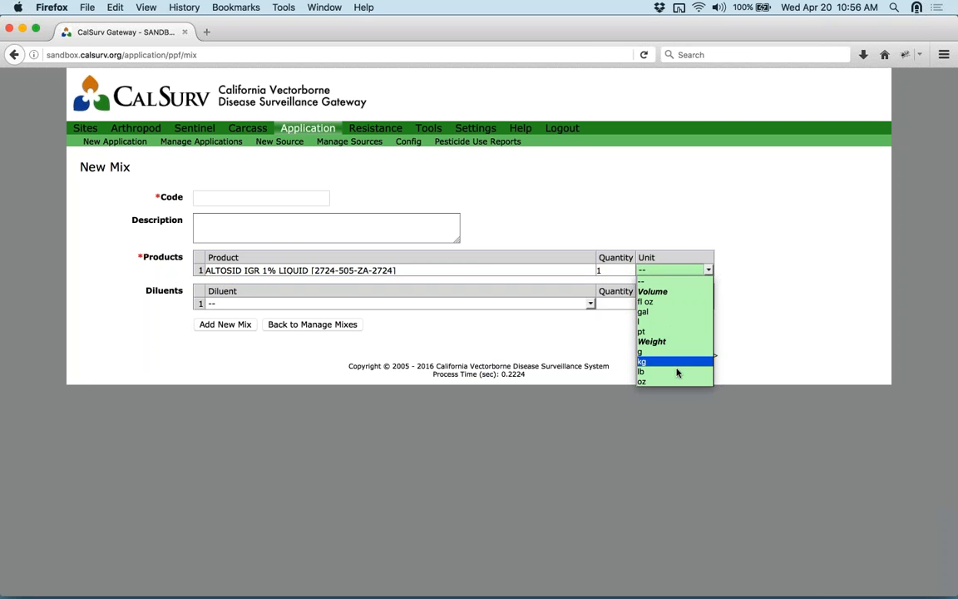
left_click(680, 311)
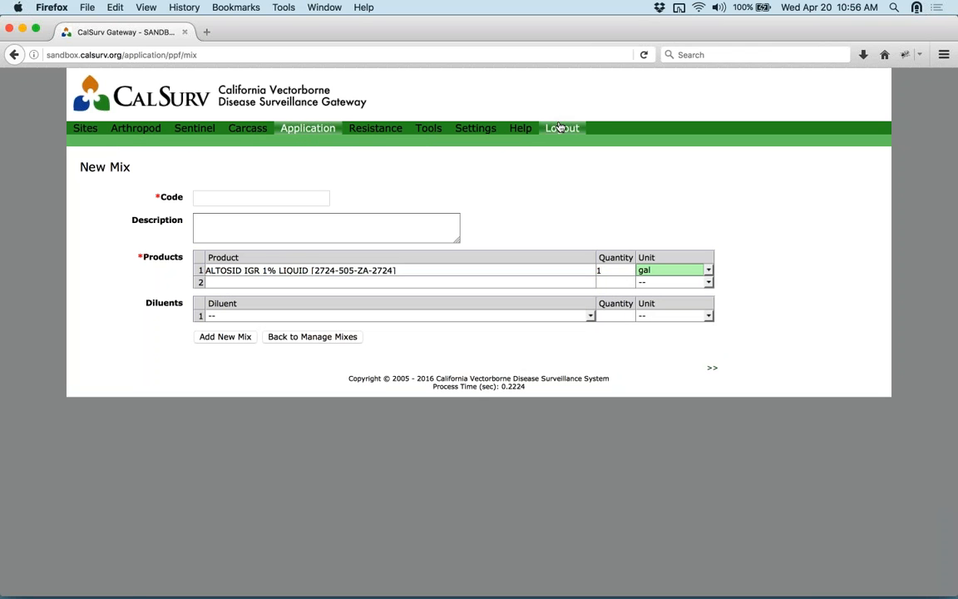
- Try Water as the diluent, reset it to '--', and delete the first product's name
left_click(588, 316)
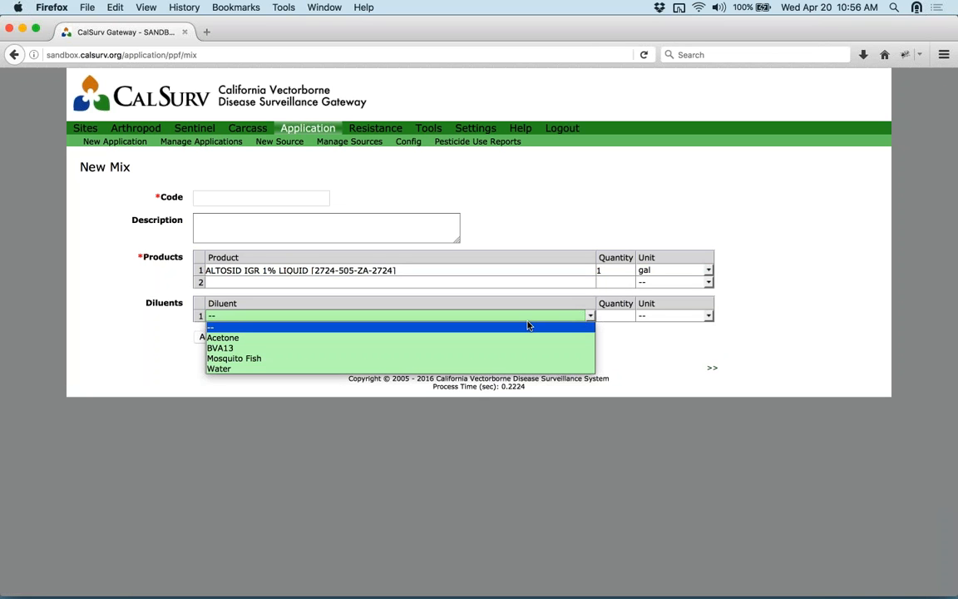
left_click(463, 368)
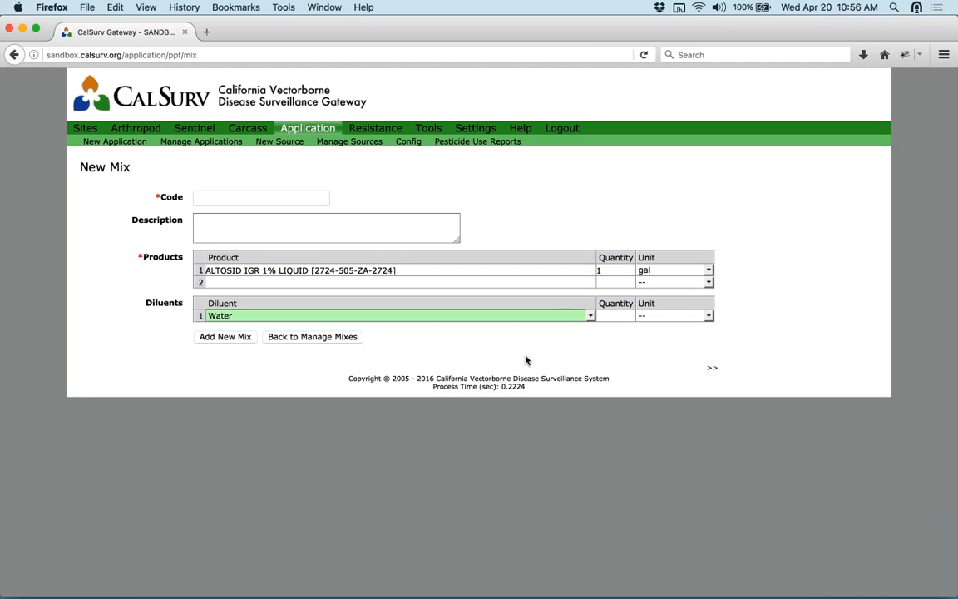
left_click(629, 317)
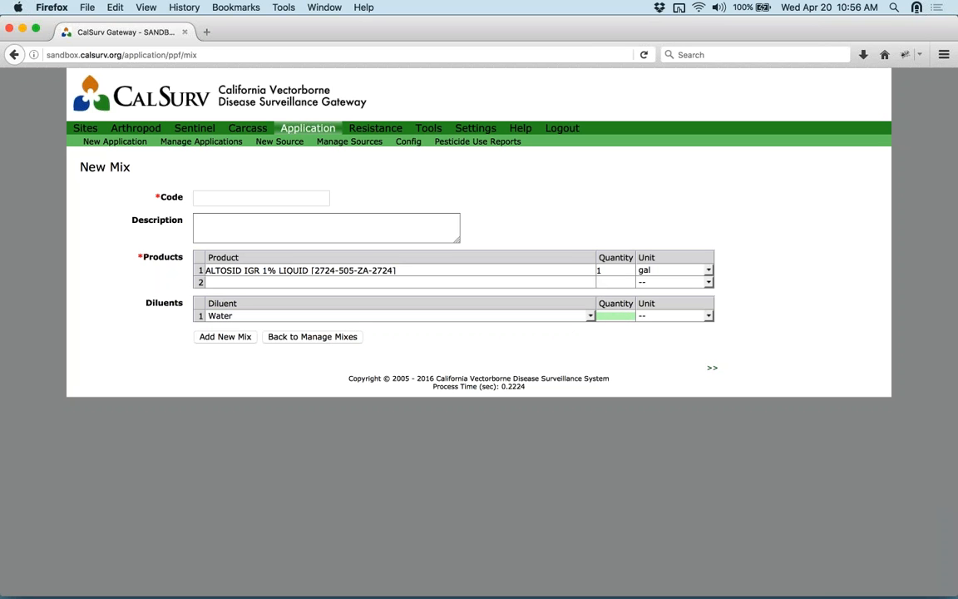
left_click(588, 315)
left_click(559, 329)
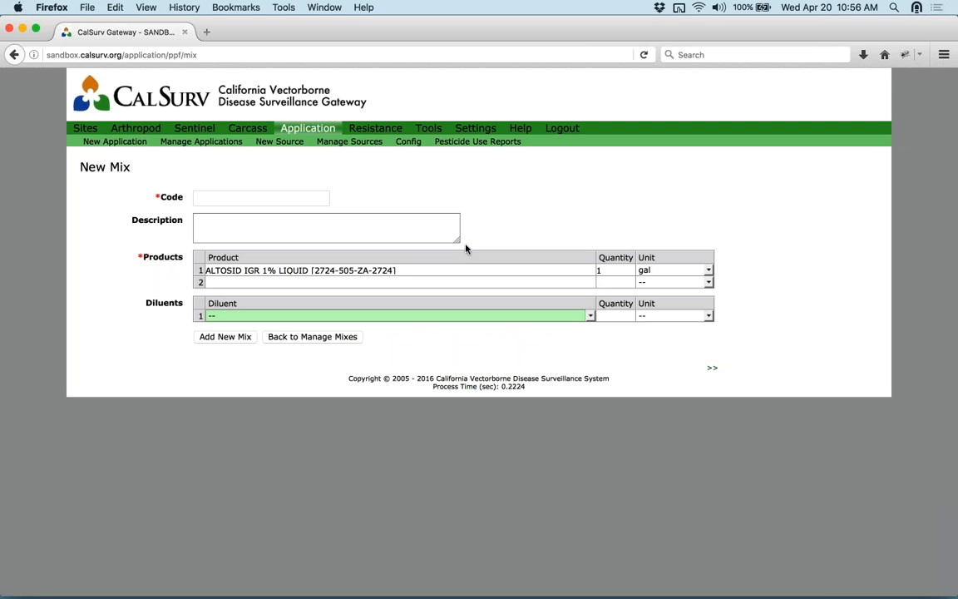
left_click(469, 269)
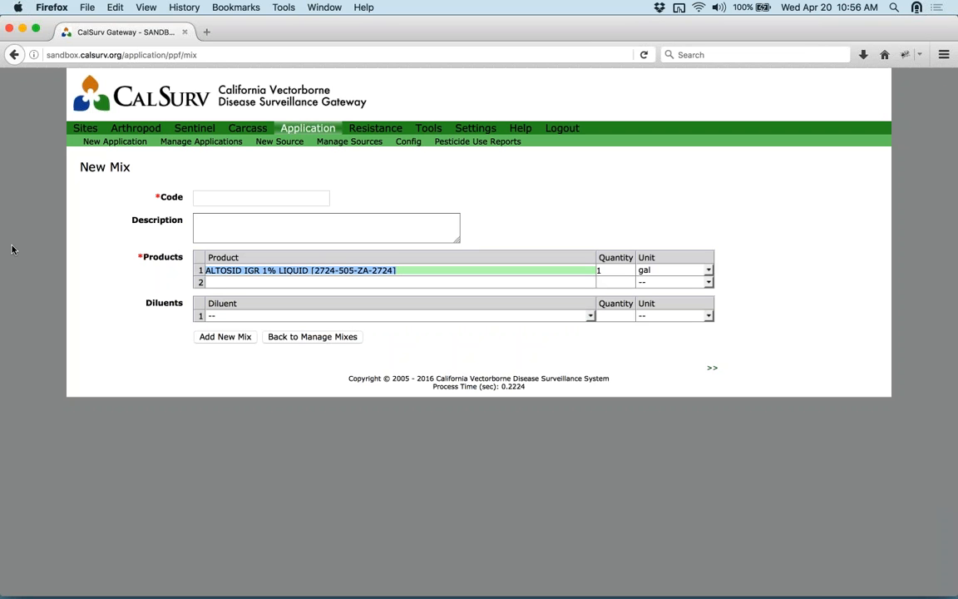
key("BackSpace")
- Delete product row 1 from the draft mix
left_click(614, 269)
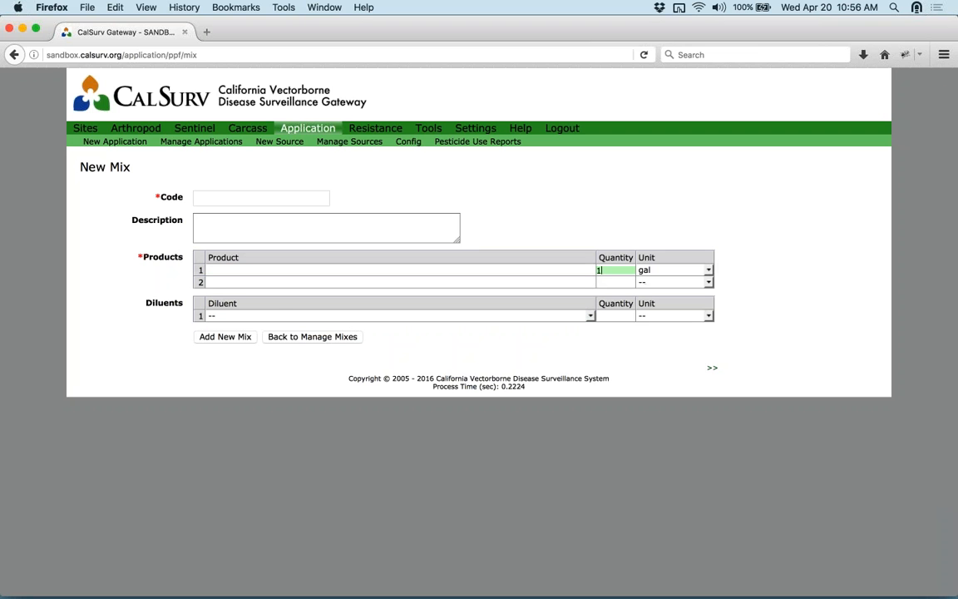
right_click(201, 272)
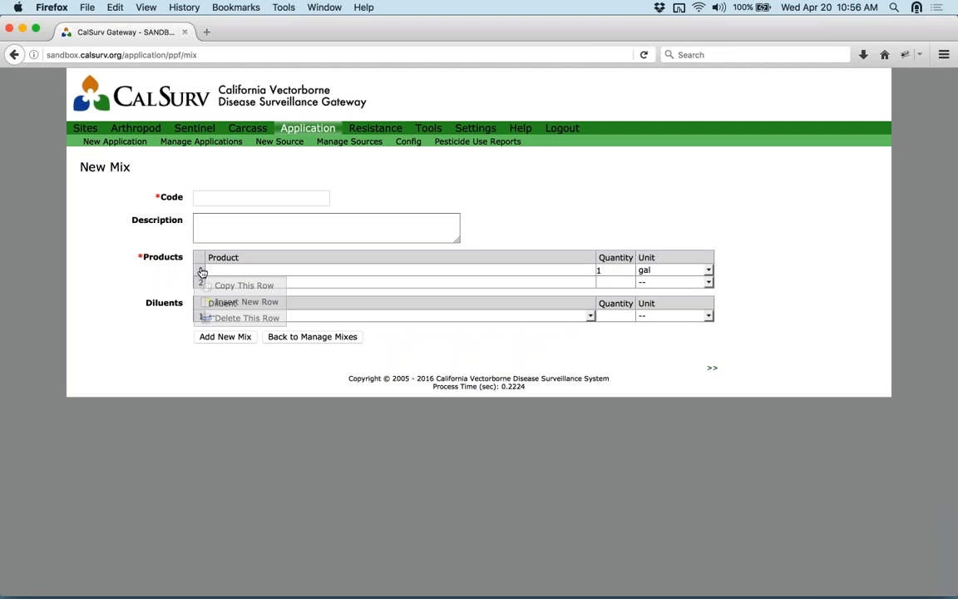
left_click(242, 318)
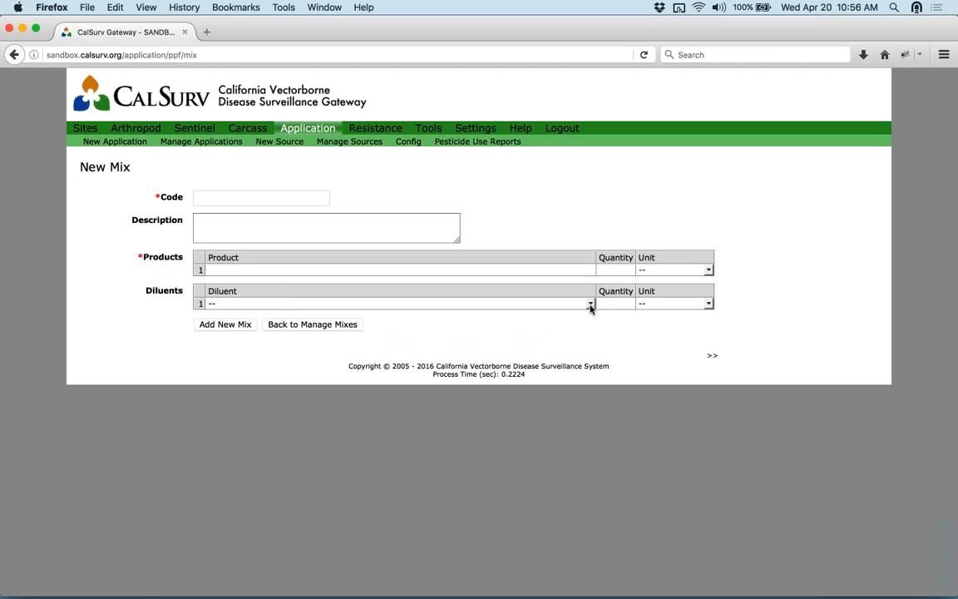
- Set the diluent to Mosquito Fish with quantity 1, then go back to Manage Mixes
left_click(591, 305)
left_click(565, 346)
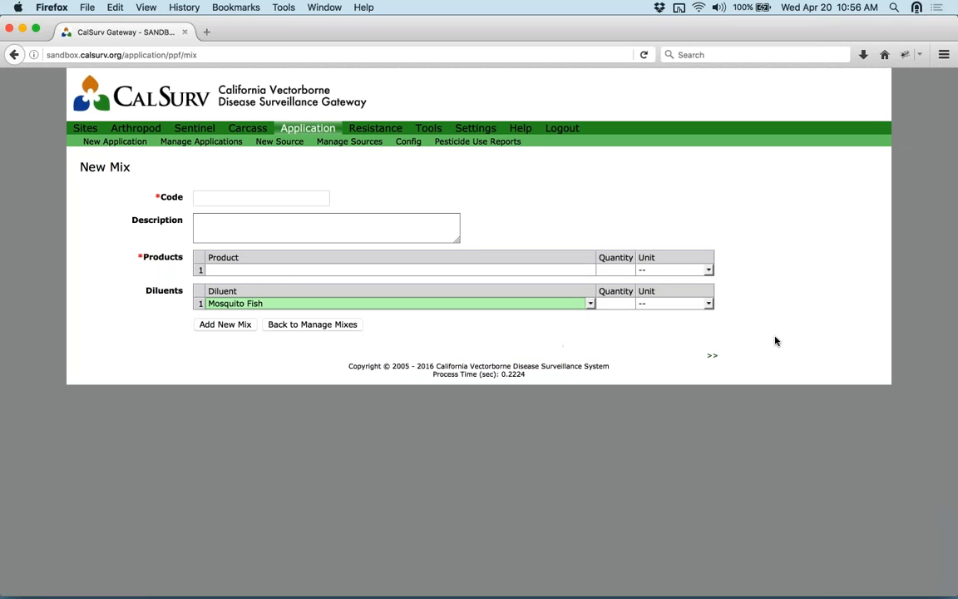
left_click(617, 303)
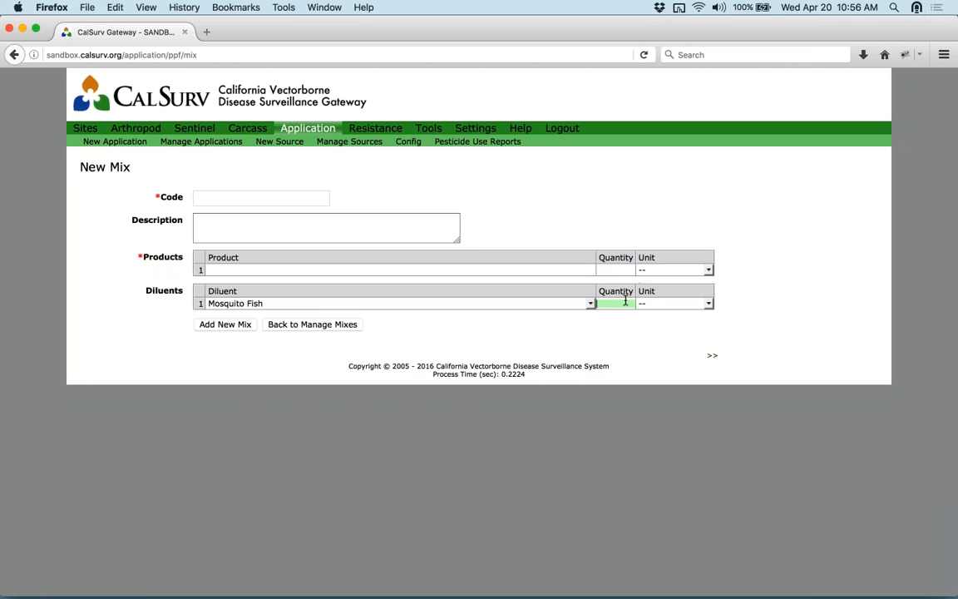
type("1")
left_click(674, 304)
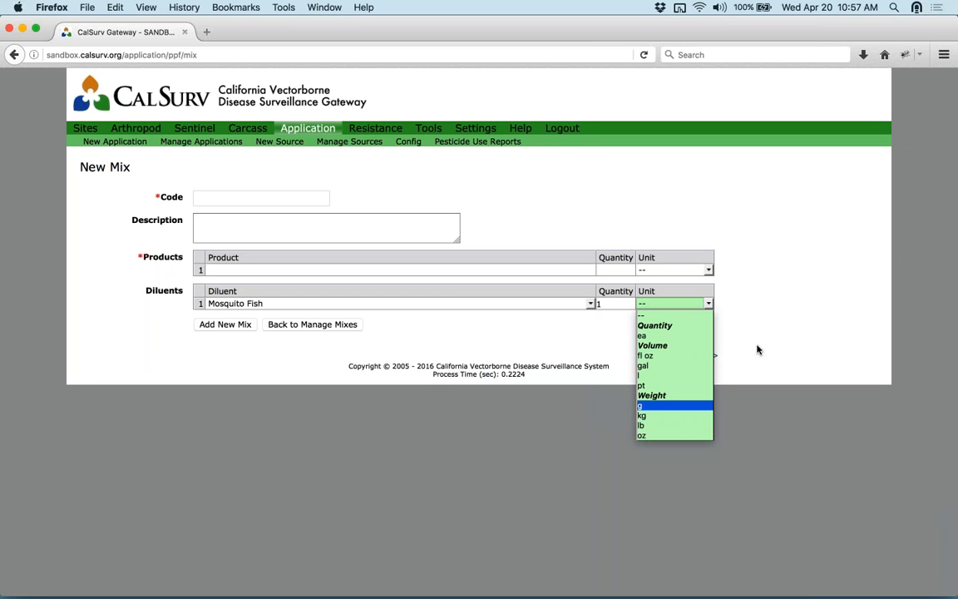
key("Escape")
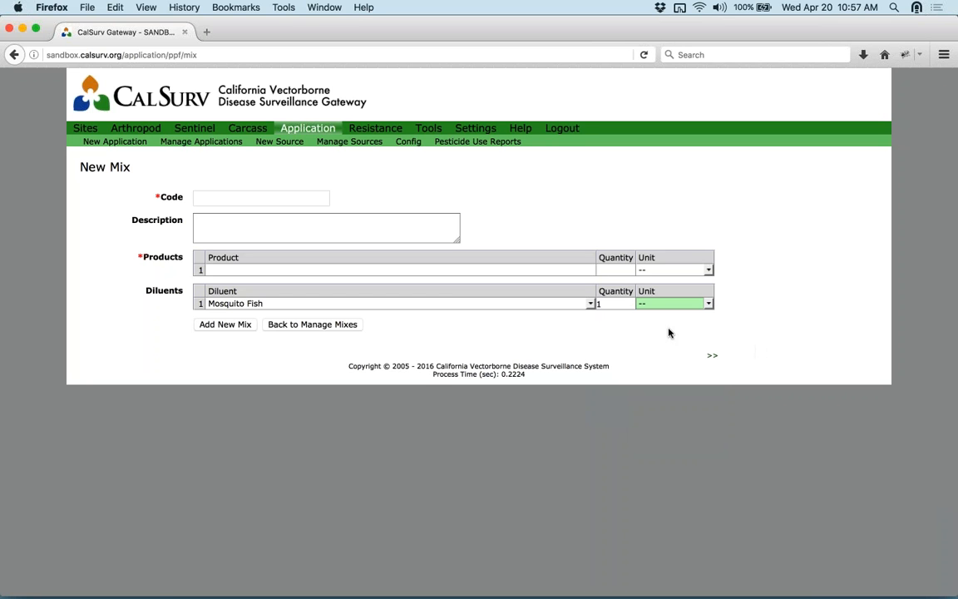
left_click(332, 325)
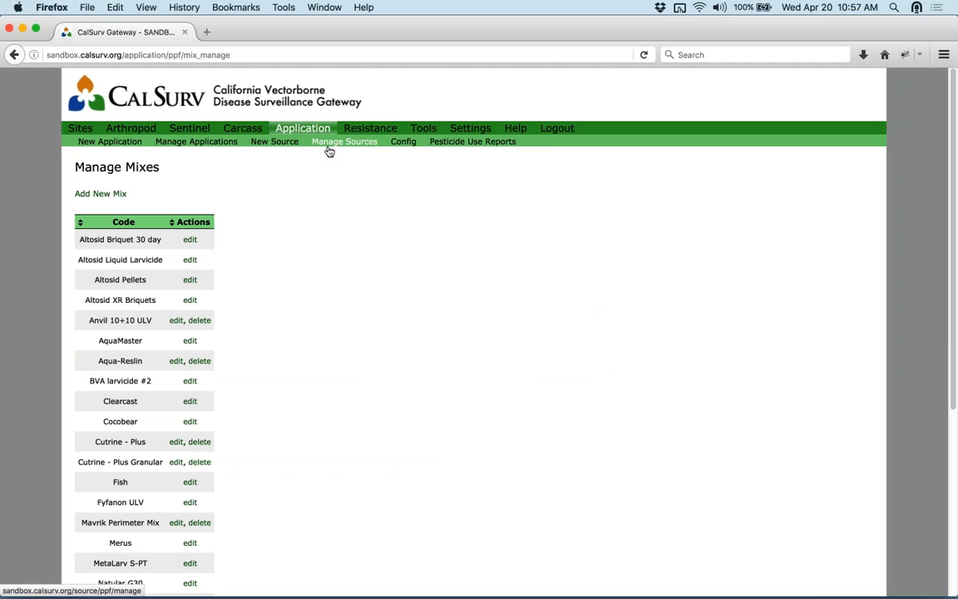
- Open the empty New Source form for Shasta county and scroll down through it to the map
left_click(292, 146)
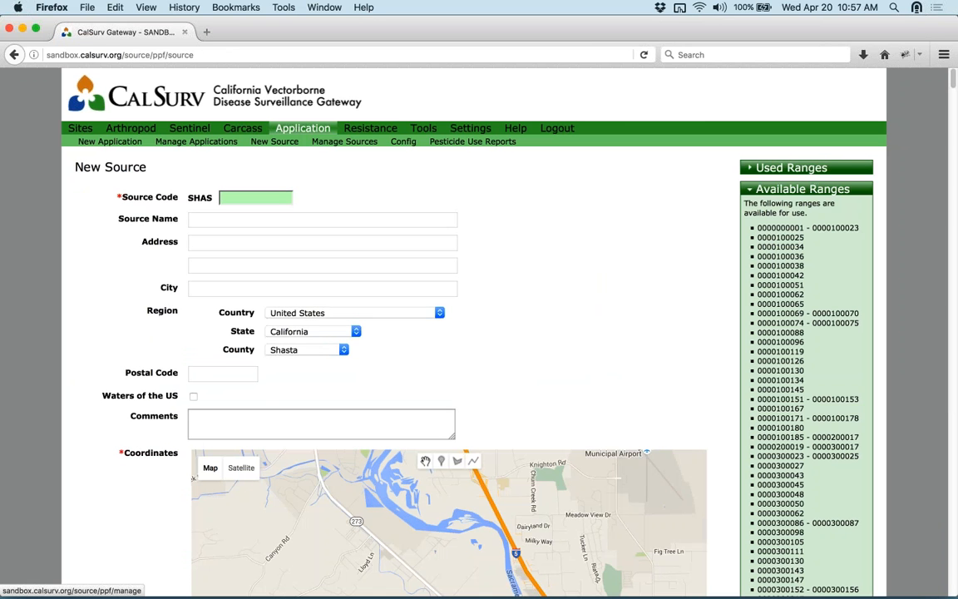
scroll(600, 333, "down", 2)
scroll(603, 332, "down", 1)
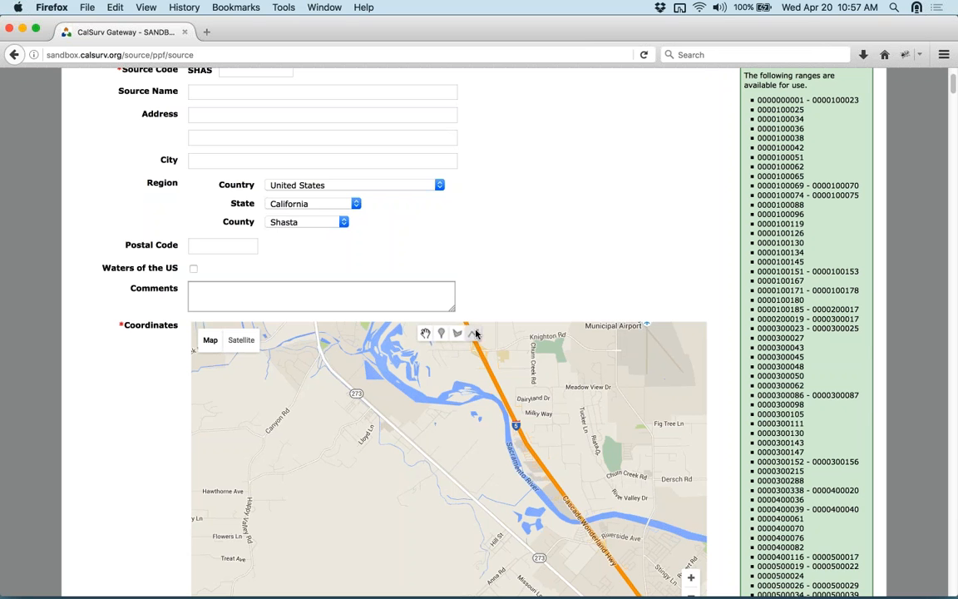
scroll(573, 167, "up", 1)
scroll(573, 166, "up", 3)
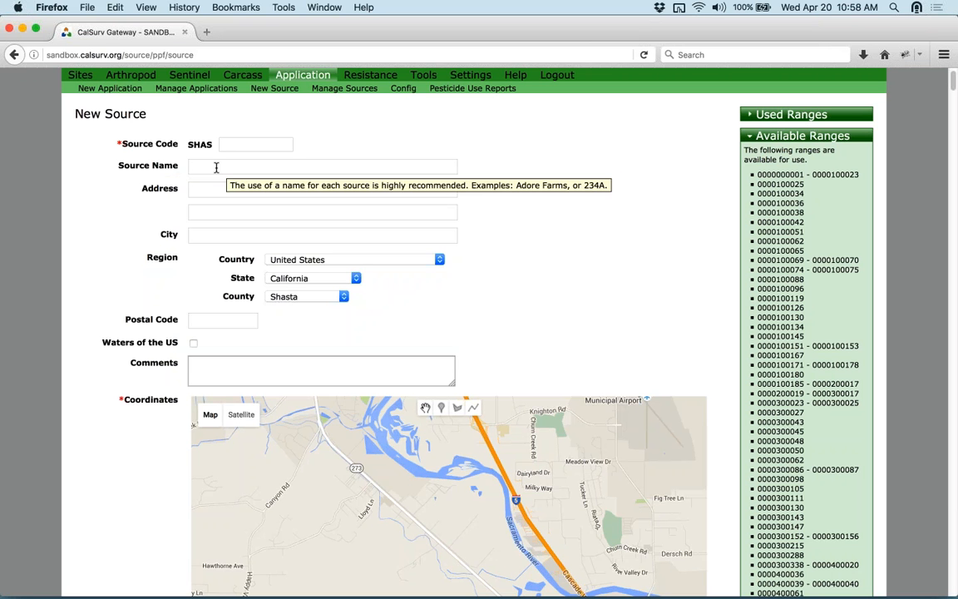
left_click(216, 168)
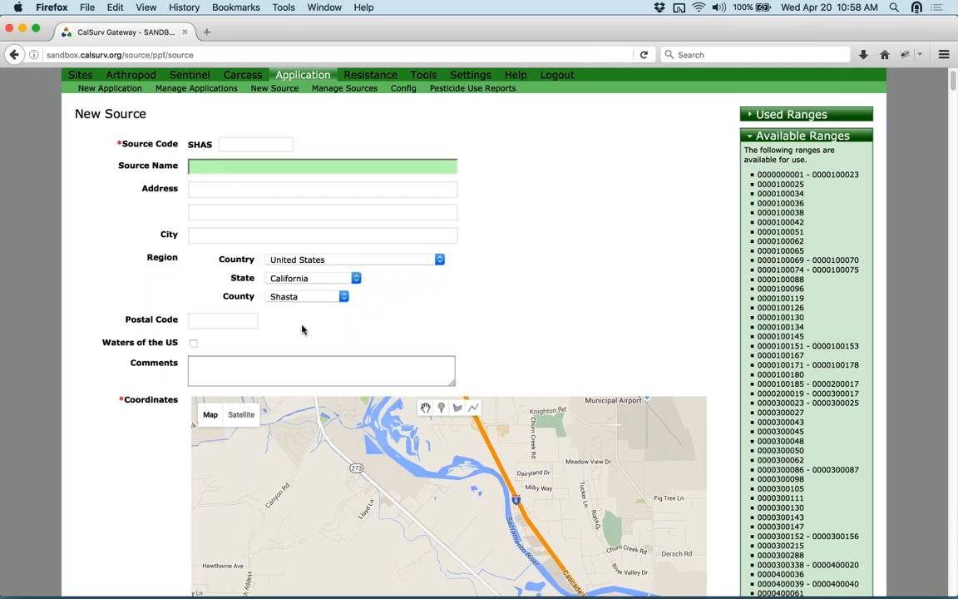
left_click(303, 350)
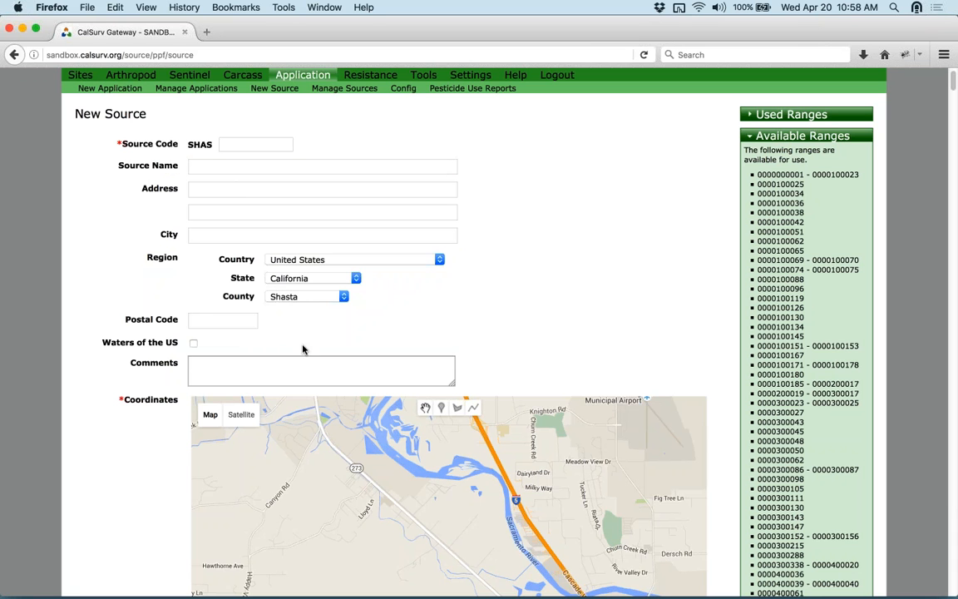
scroll(302, 348, "down", 1)
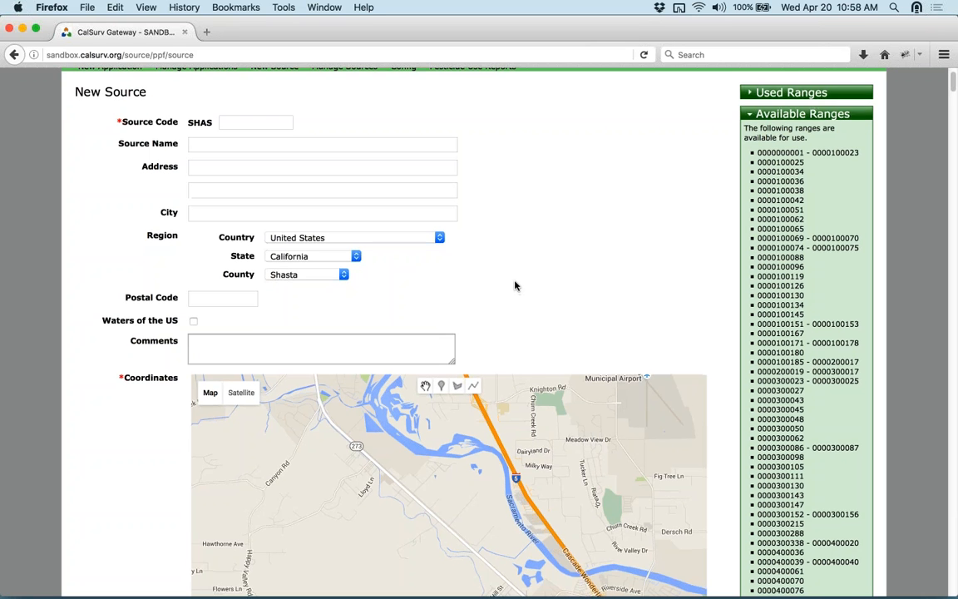
scroll(513, 285, "down", 2)
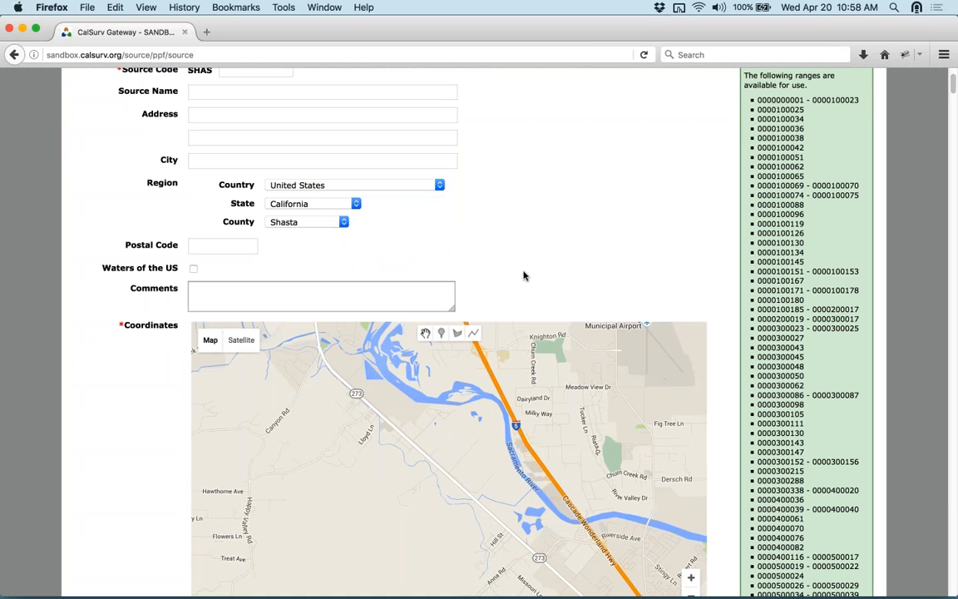
scroll(100, 329, "down", 3)
scroll(105, 328, "down", 4)
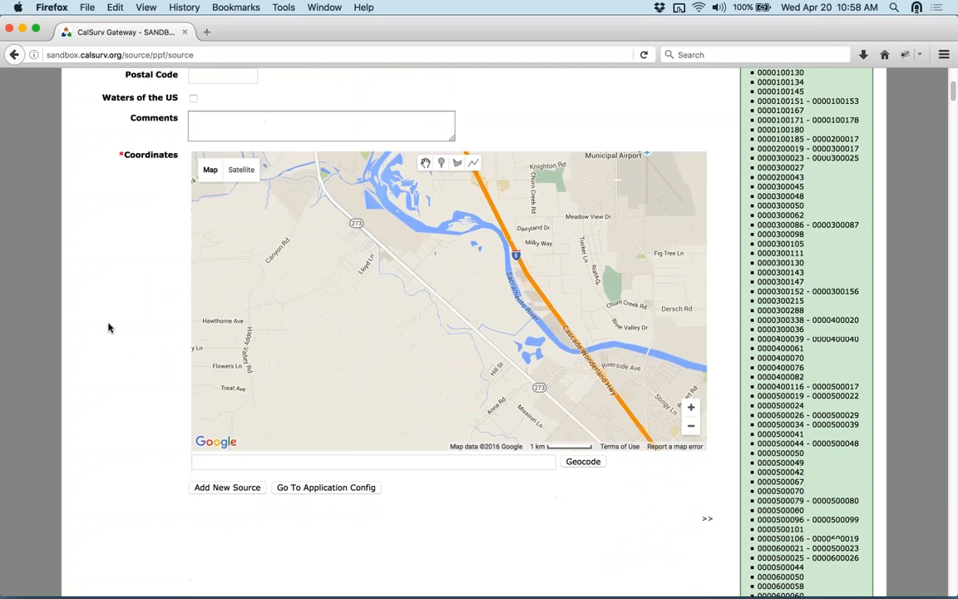
scroll(109, 327, "up", 9)
scroll(95, 382, "down", 2)
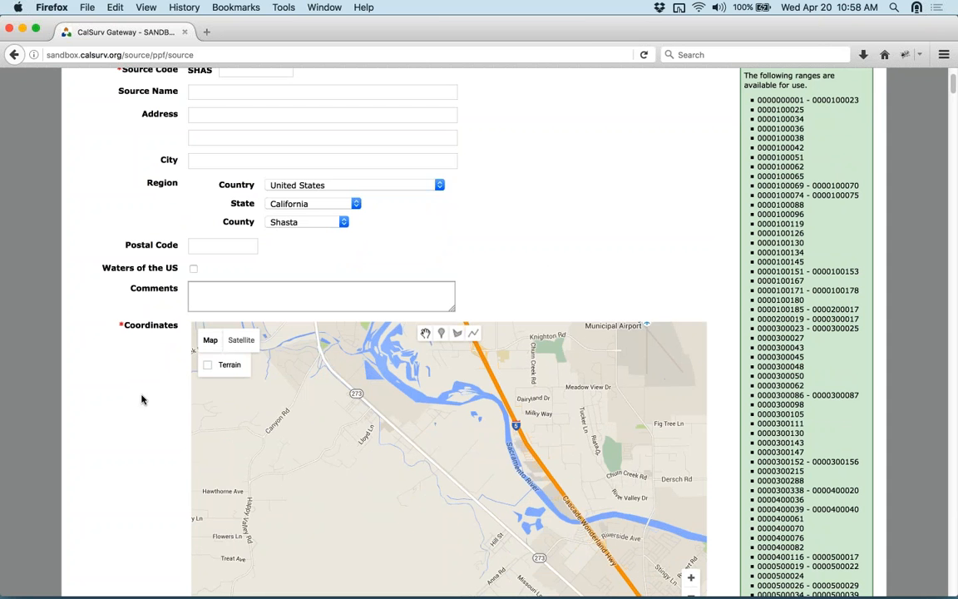
scroll(144, 396, "down", 4)
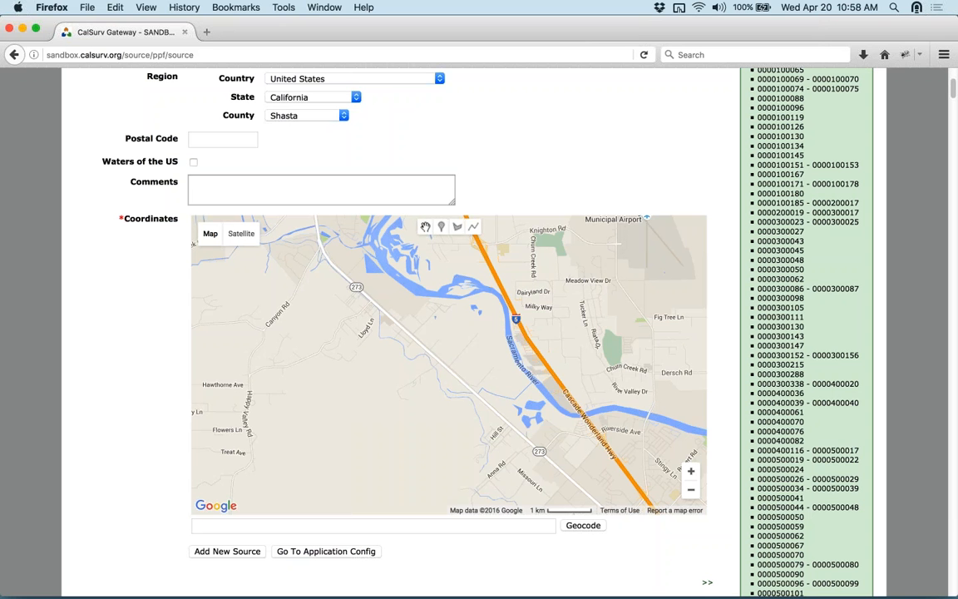
- Draw a closed polygon around the river area between Lloyd Ln and Meadow View Dr
left_click(424, 337)
left_click(457, 228)
left_click(348, 363)
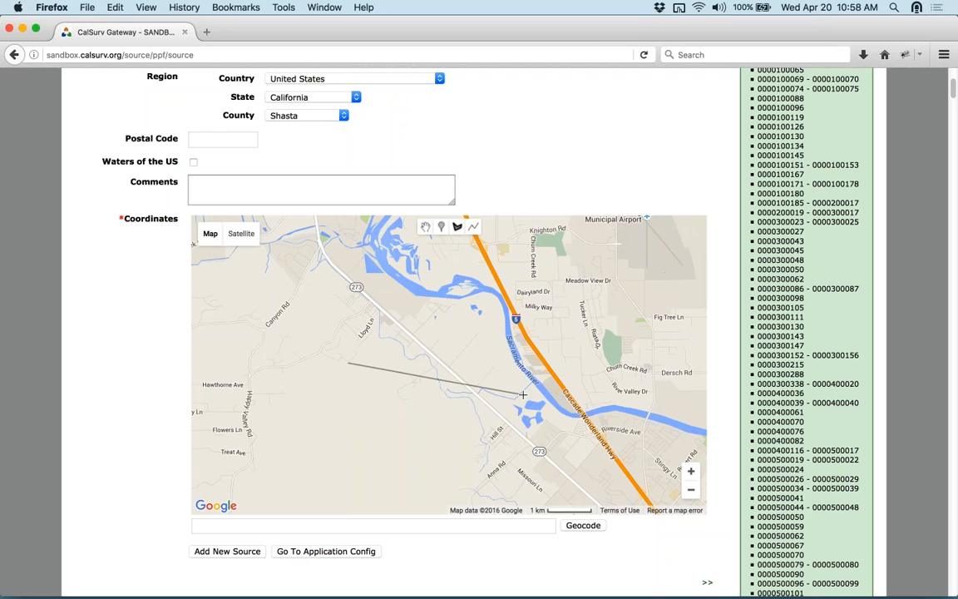
left_click(524, 396)
left_click(563, 273)
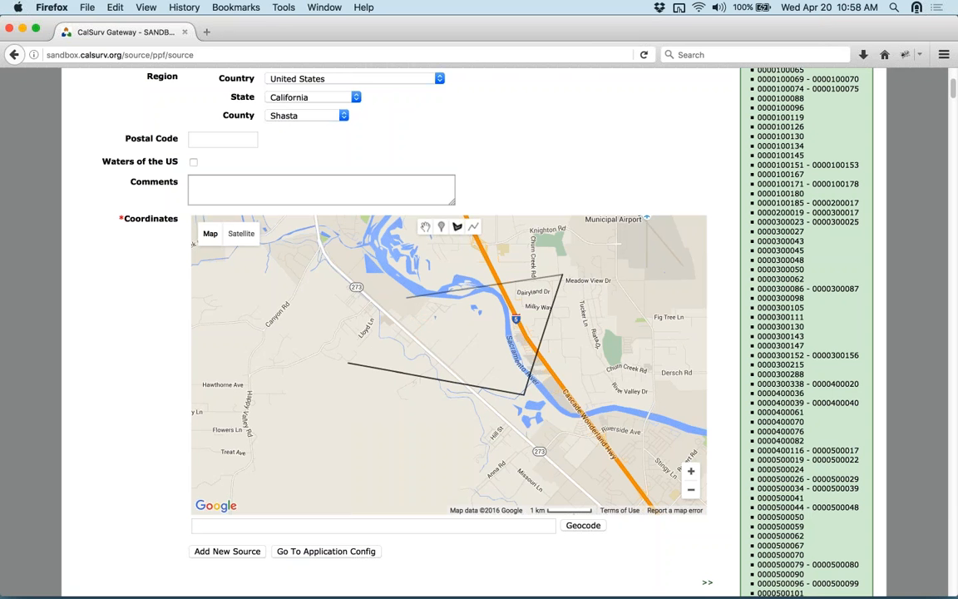
left_click(408, 297)
left_click(350, 318)
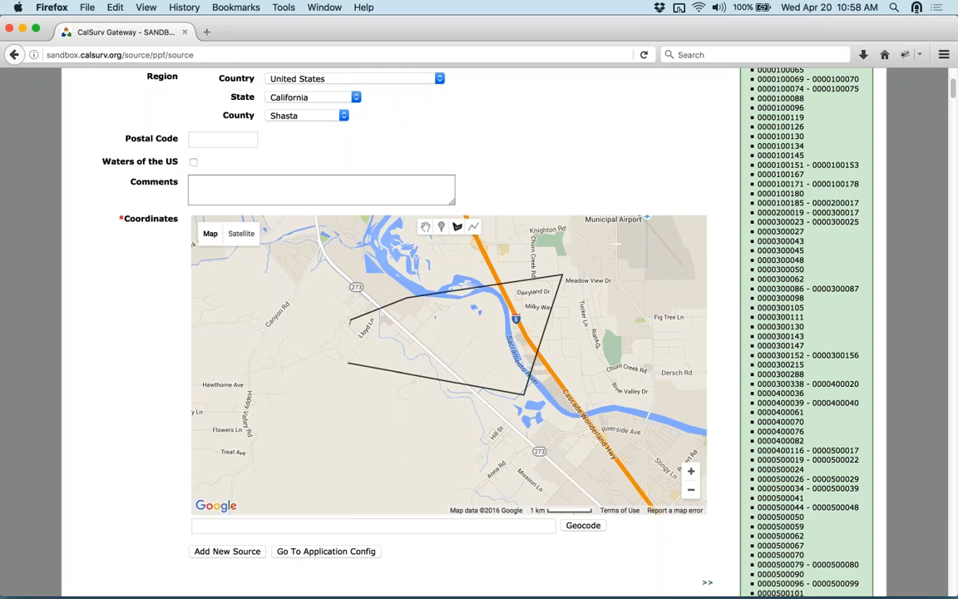
left_click(344, 333)
left_click(347, 364)
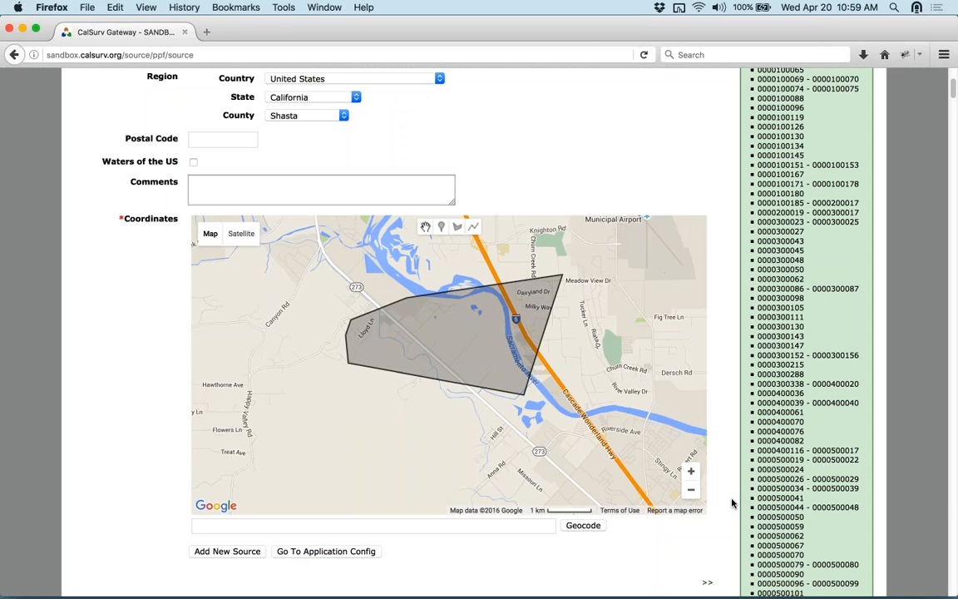
- Raise the polygon's lower-right corner to flatten its bottom edge
left_click(396, 317)
left_click(524, 397)
left_click_drag(525, 397, 515, 364)
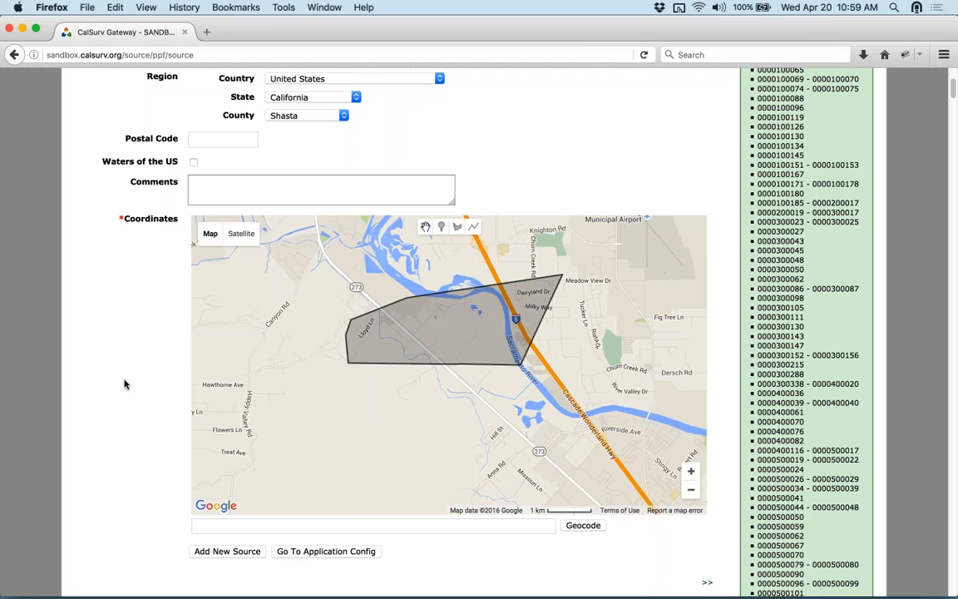
scroll(124, 385, "down", 2)
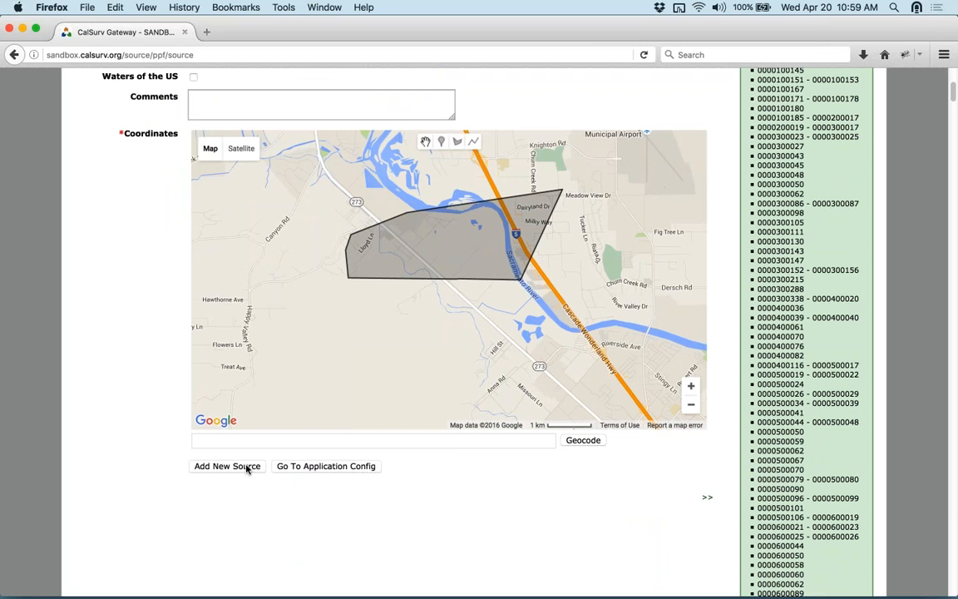
scroll(536, 456, "up", 2)
scroll(536, 177, "up", 6)
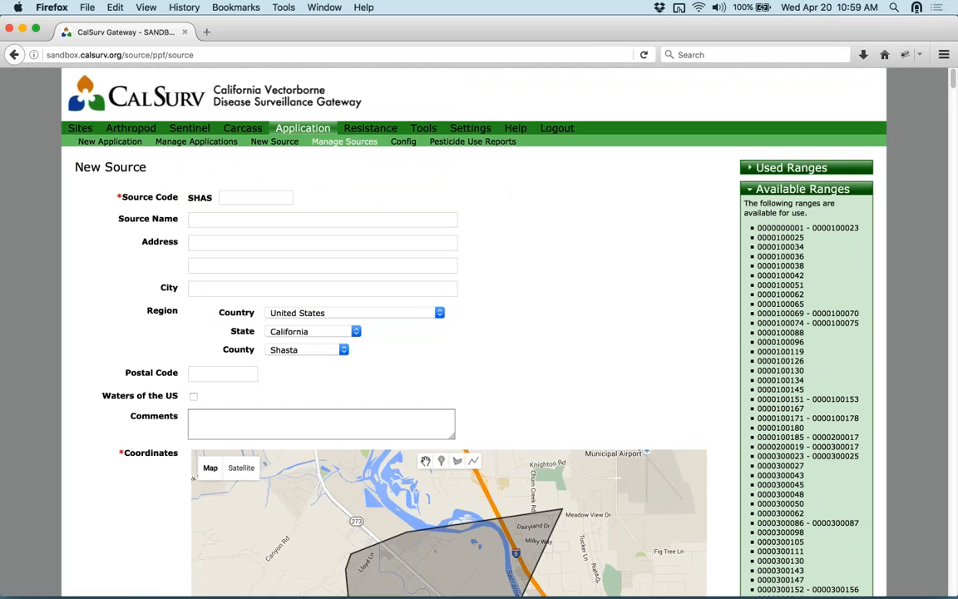
left_click(129, 148)
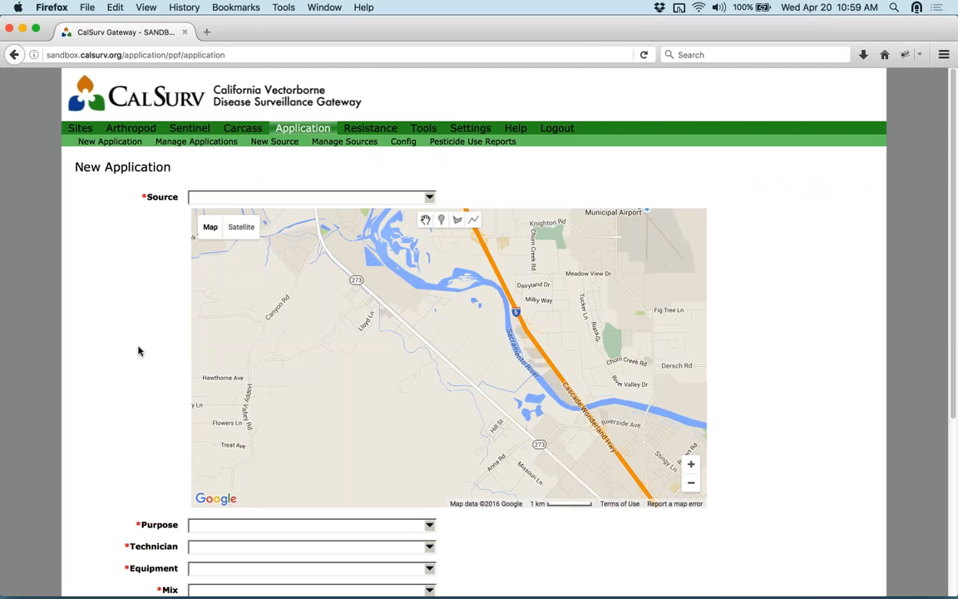
scroll(139, 351, "down", 2)
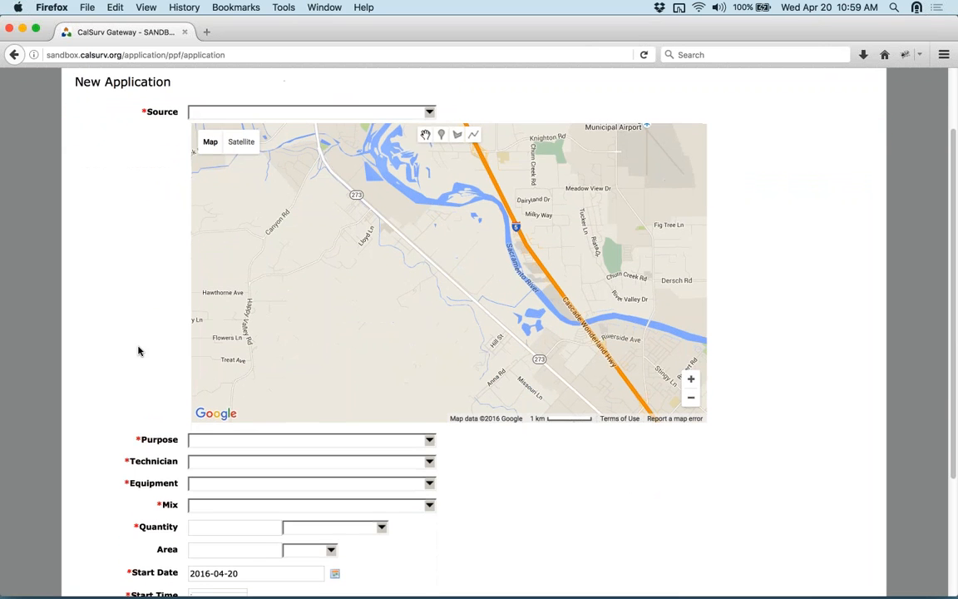
left_click(332, 112)
type("hill")
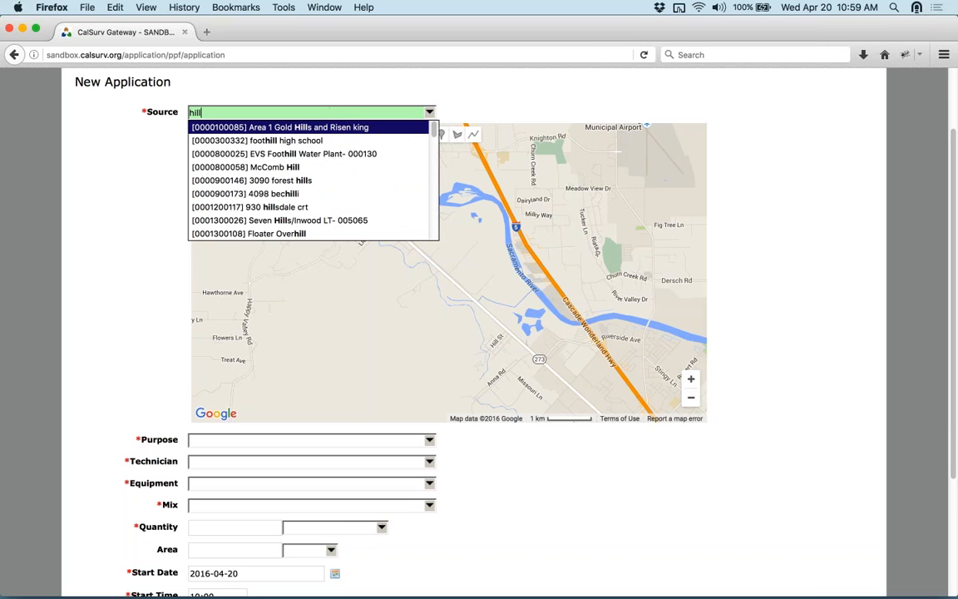
left_click(309, 207)
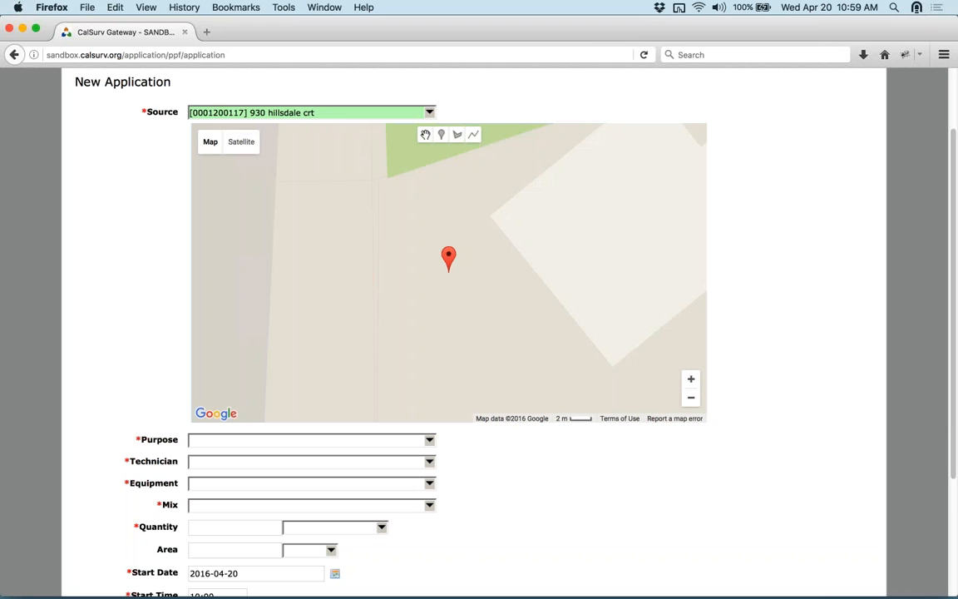
left_click_drag(267, 114, 338, 111)
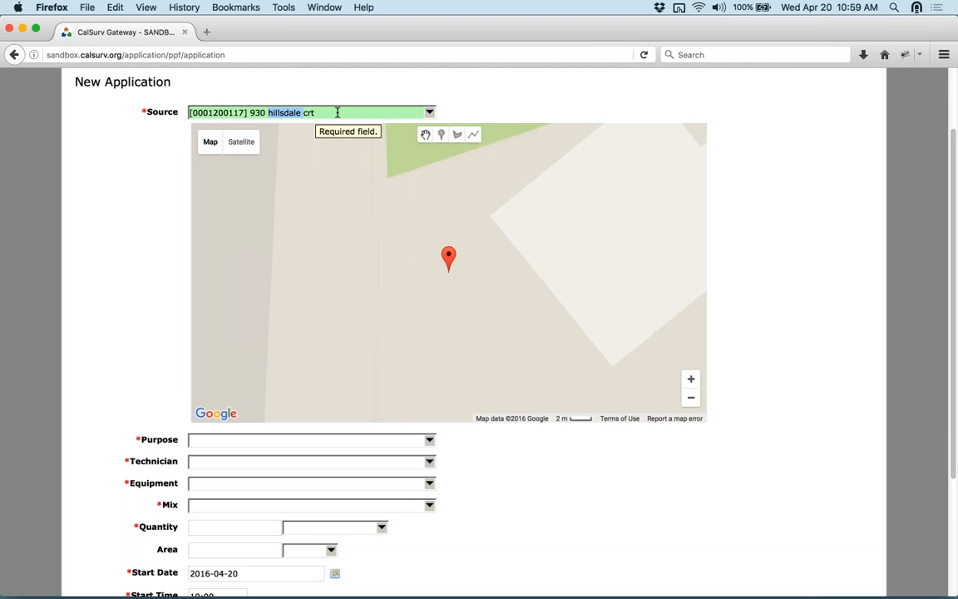
key("BackSpace")
key("BackSpace")
key("BackSpace")
key("BackSpace")
key("BackSpace")
key("BackSpace")
key("BackSpace")
key("BackSpace")
key("BackSpace")
key("BackSpace")
key("BackSpace")
key("BackSpace")
key("BackSpace")
key("BackSpace")
key("BackSpace")
key("BackSpace")
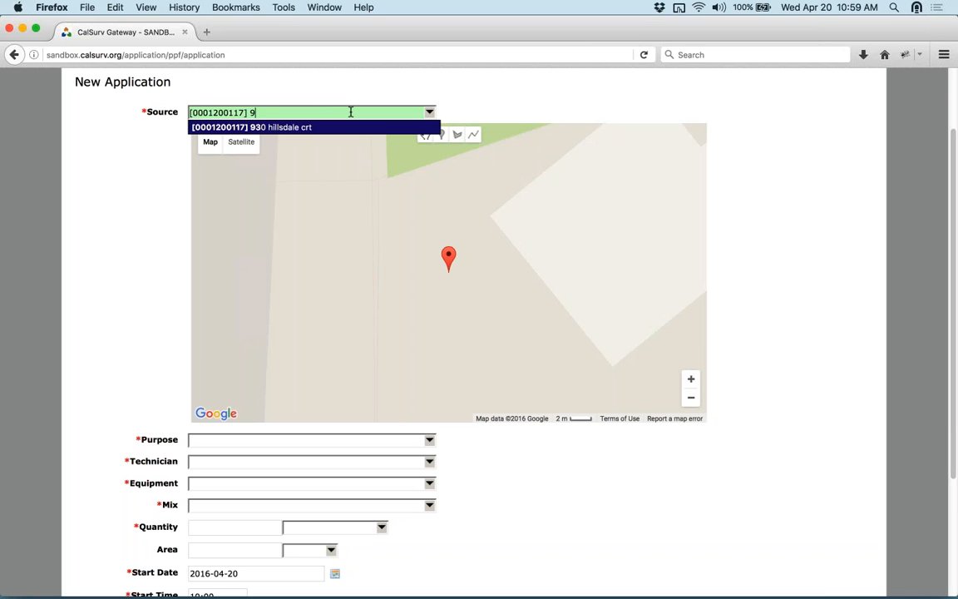
key("BackSpace")
type("hill")
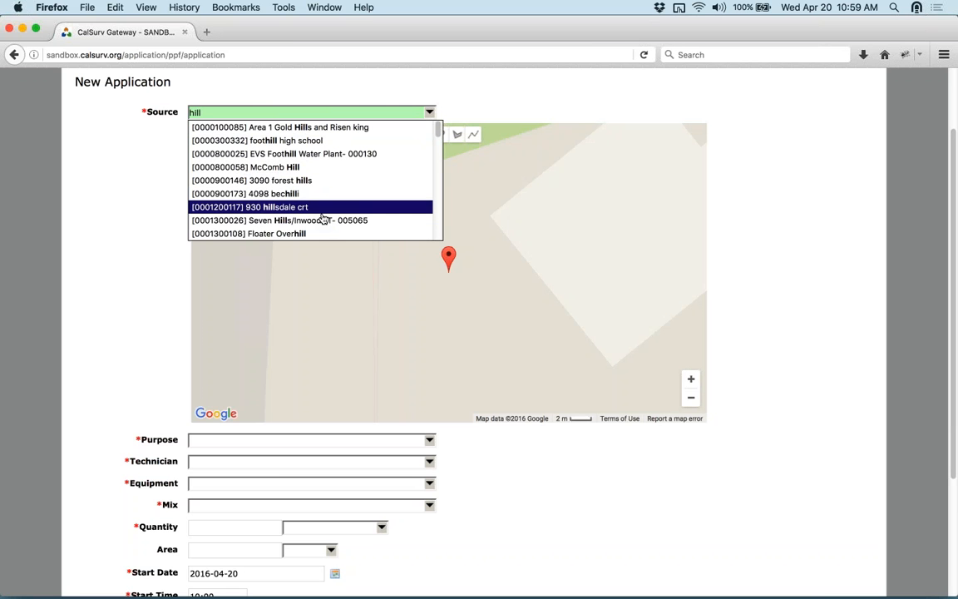
type("s")
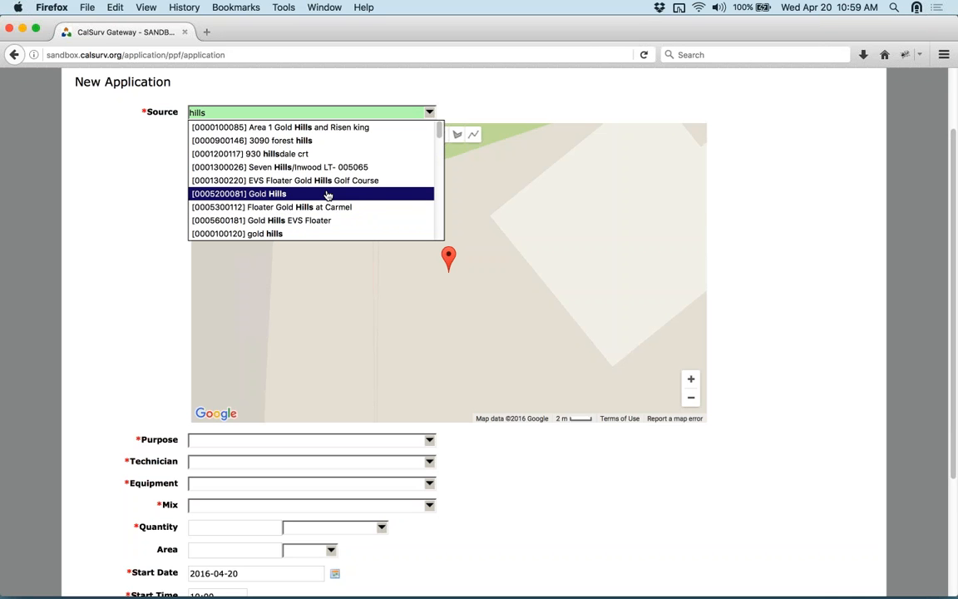
left_click(373, 155)
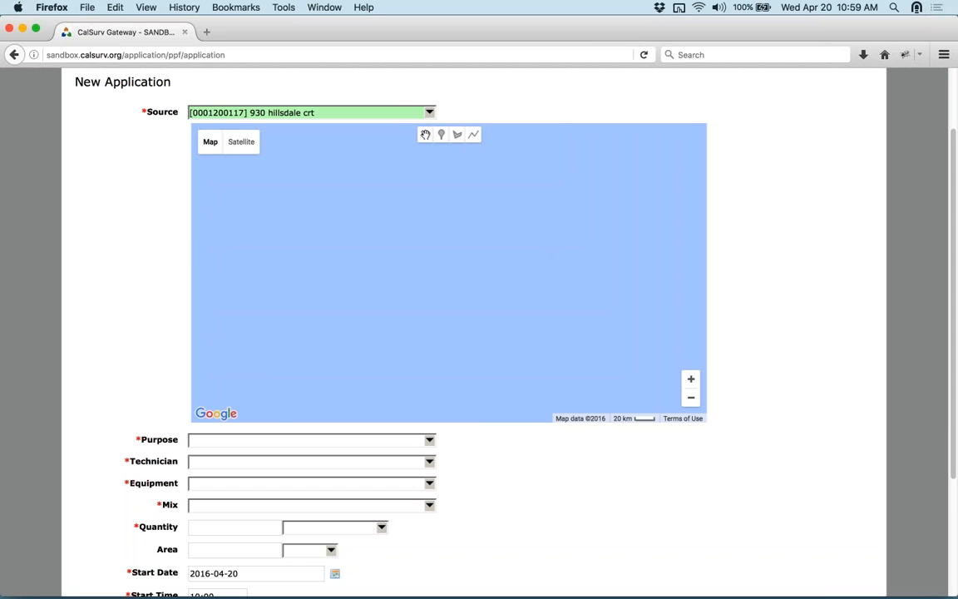
left_click(430, 112)
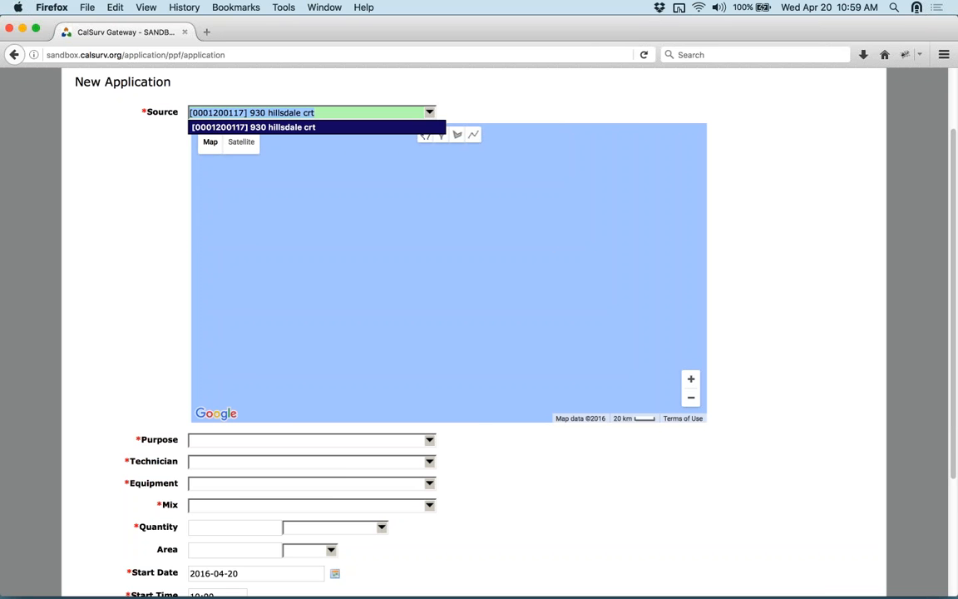
type("hill")
key("Down")
key("Down")
key("Down")
key("Down")
key("Down")
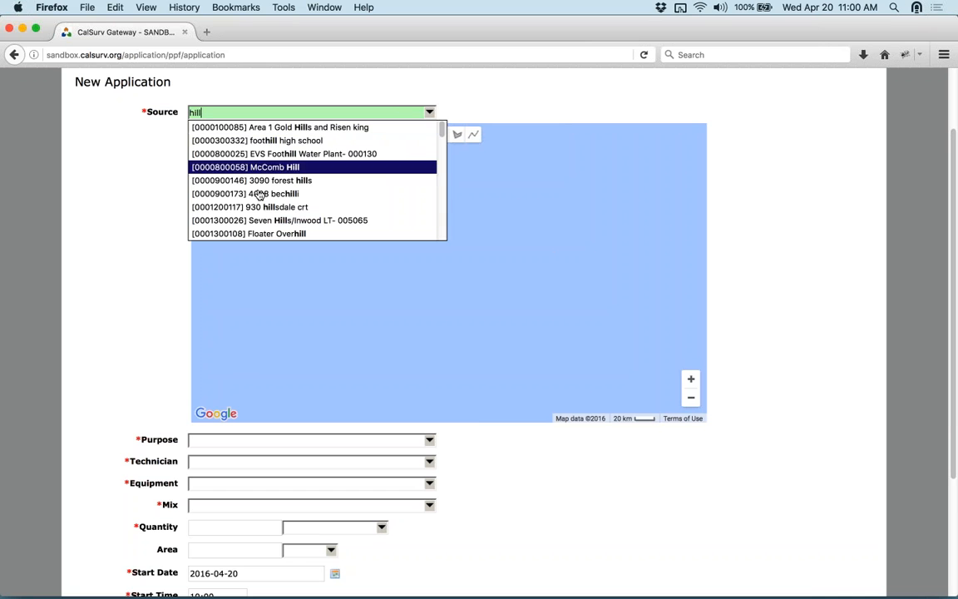
key("Return")
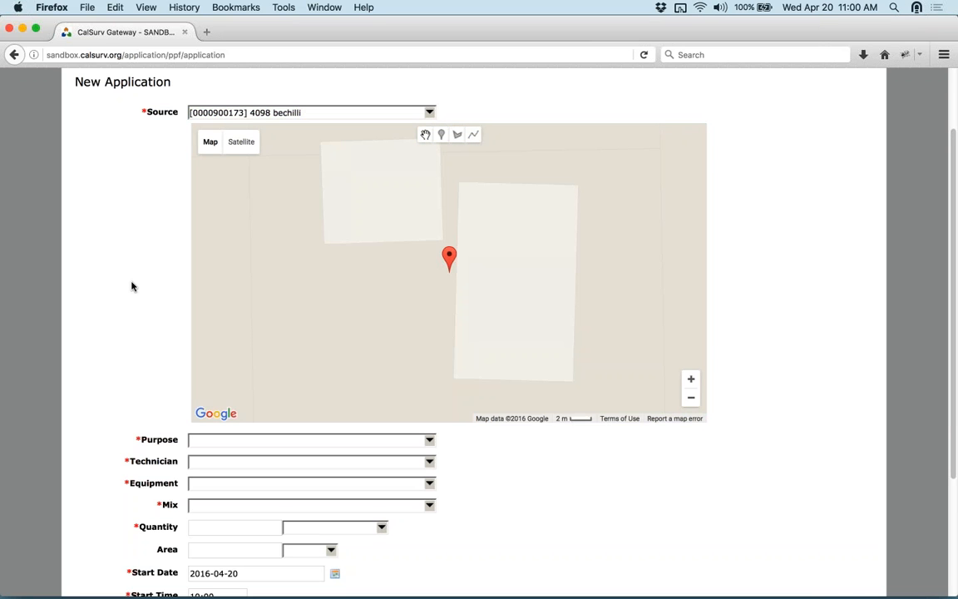
- Set purpose Adulticide, a technician, ATV Mounted Tank Sprayer equipment and Altosid Liquid Larvicide mix
scroll(133, 285, "down", 3)
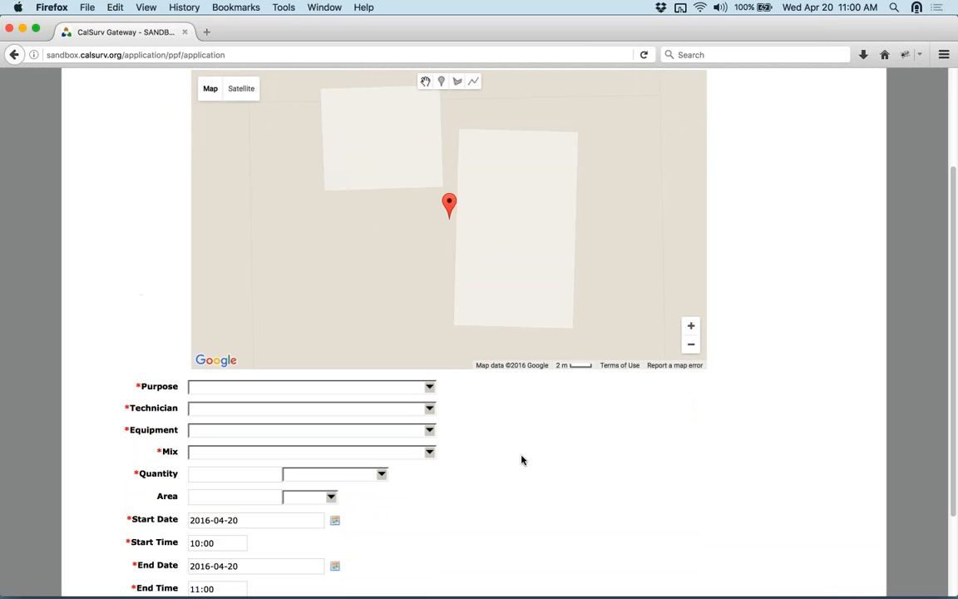
left_click(429, 388)
key("Down")
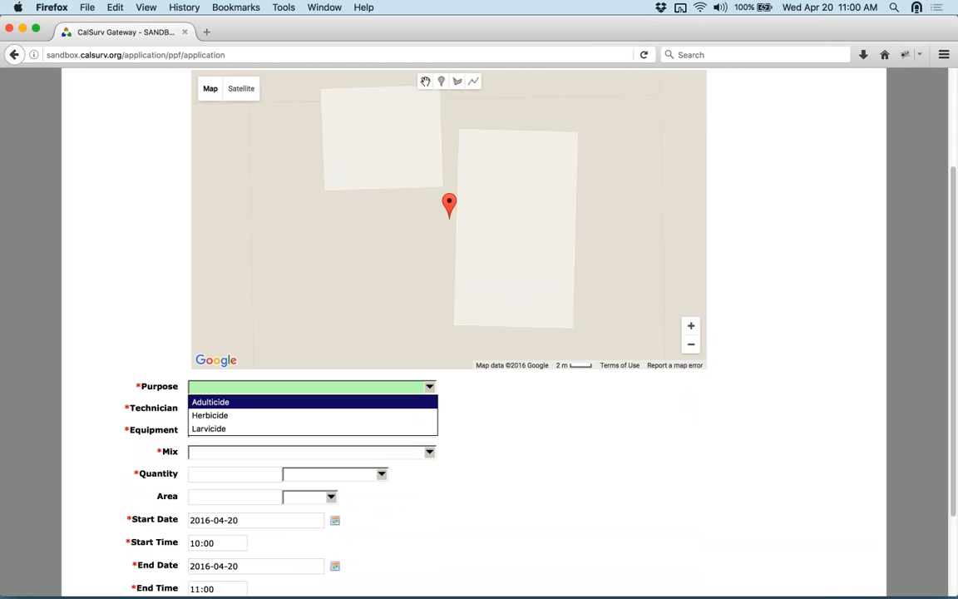
key("Up")
key("Return")
key("Tab")
key("Down")
key("Down")
key("Down")
key("Down")
key("Down")
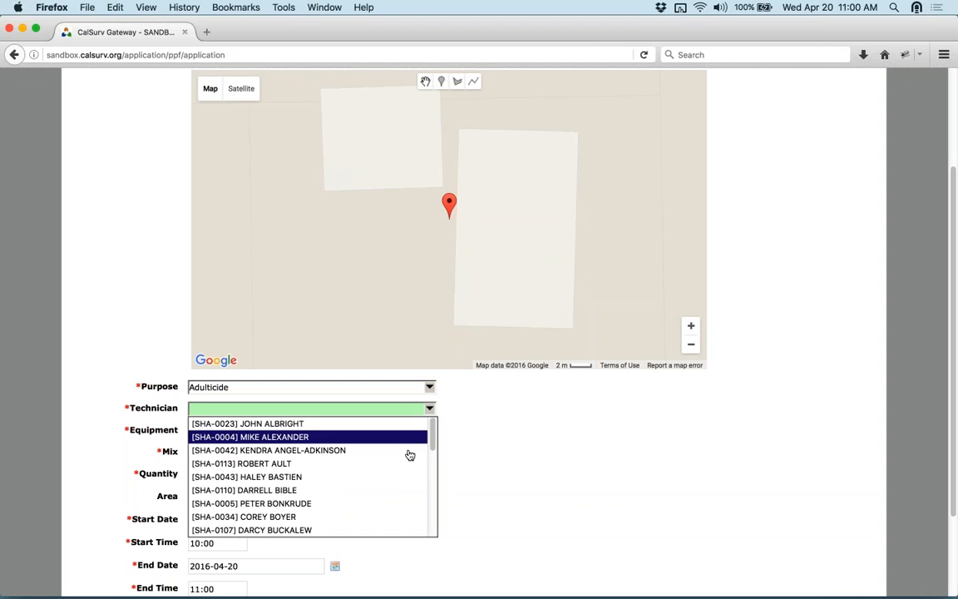
key("Return")
left_click(429, 434)
left_click(430, 433)
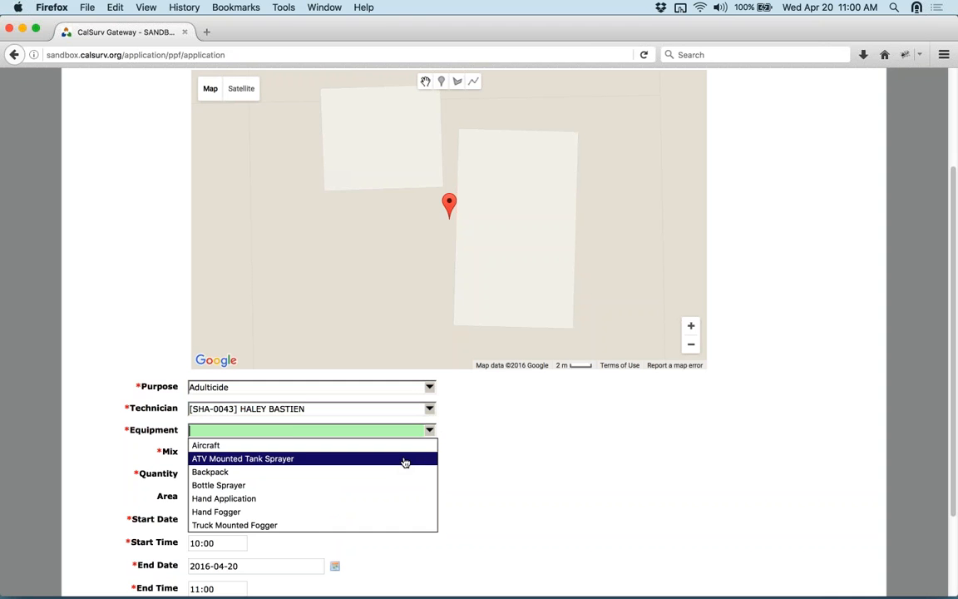
left_click(406, 460)
key("Tab")
key("Down")
key("Down")
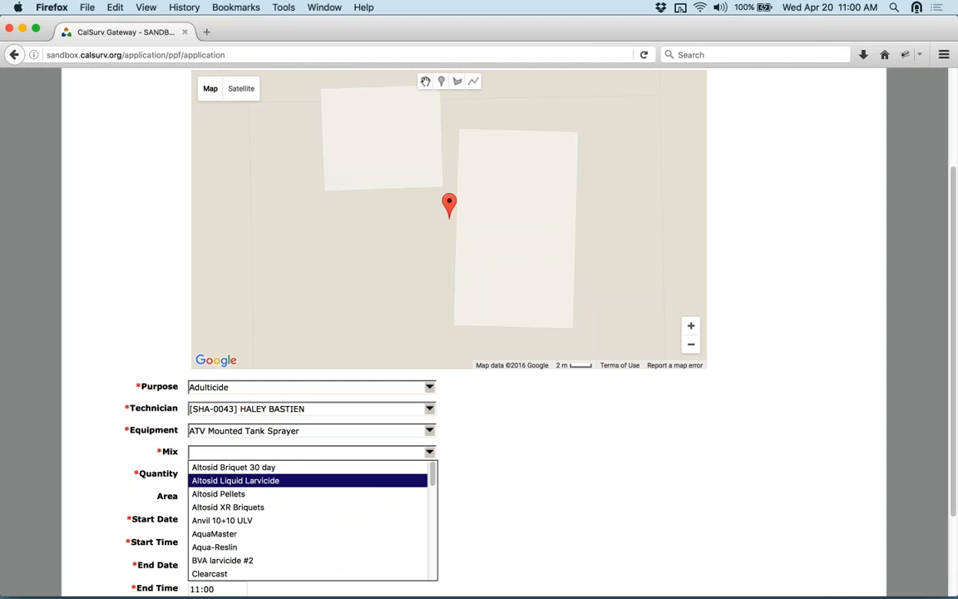
key("Return")
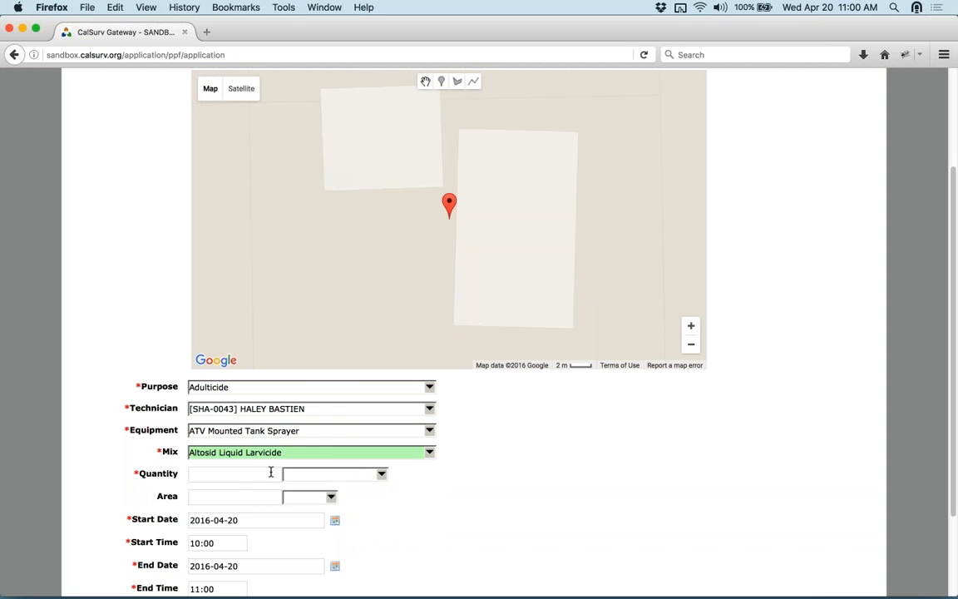
- Enter quantity 10 gal and treated area 10 ac
key("Tab")
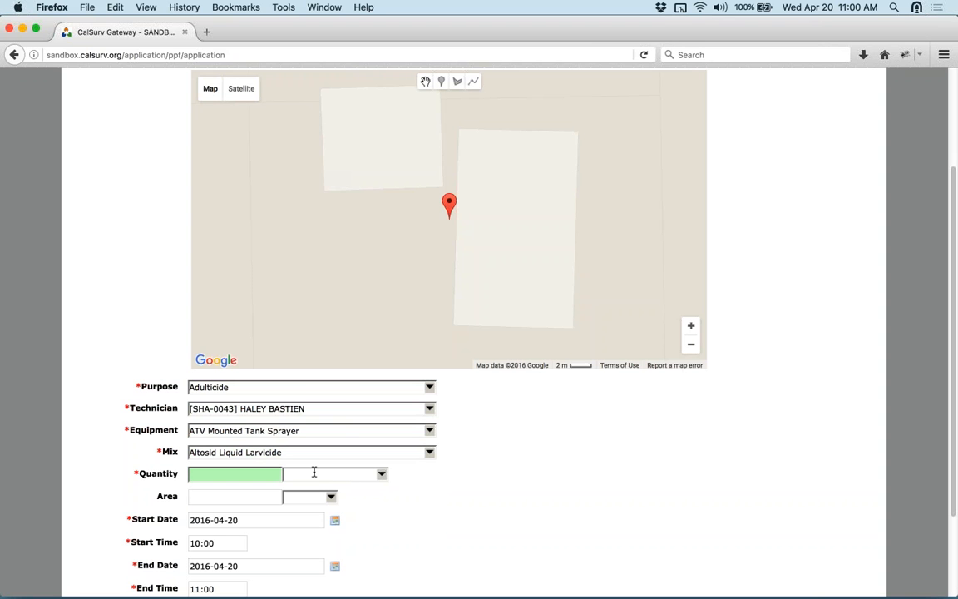
type("10")
left_click(333, 474)
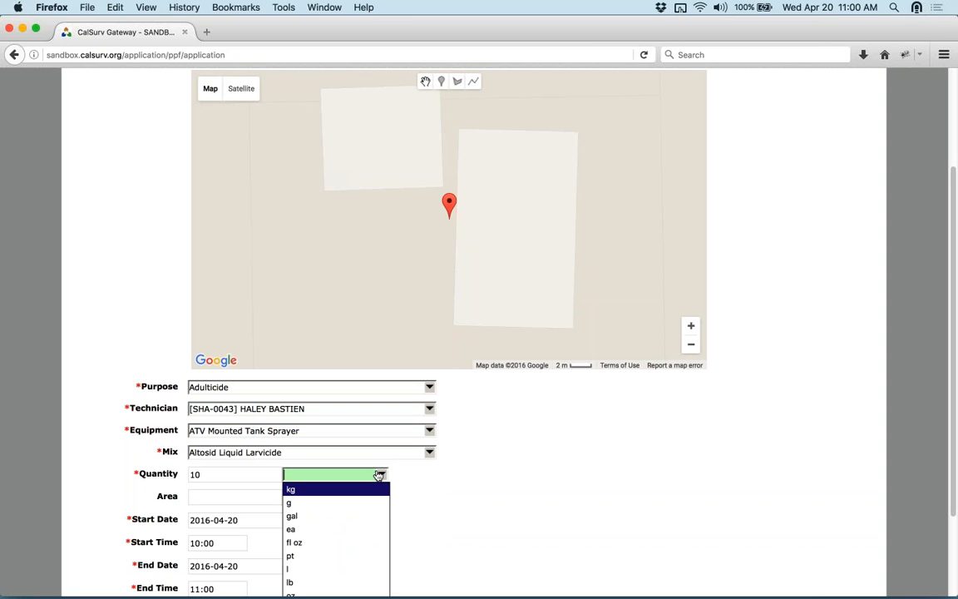
left_click(326, 517)
scroll(470, 528, "down", 3)
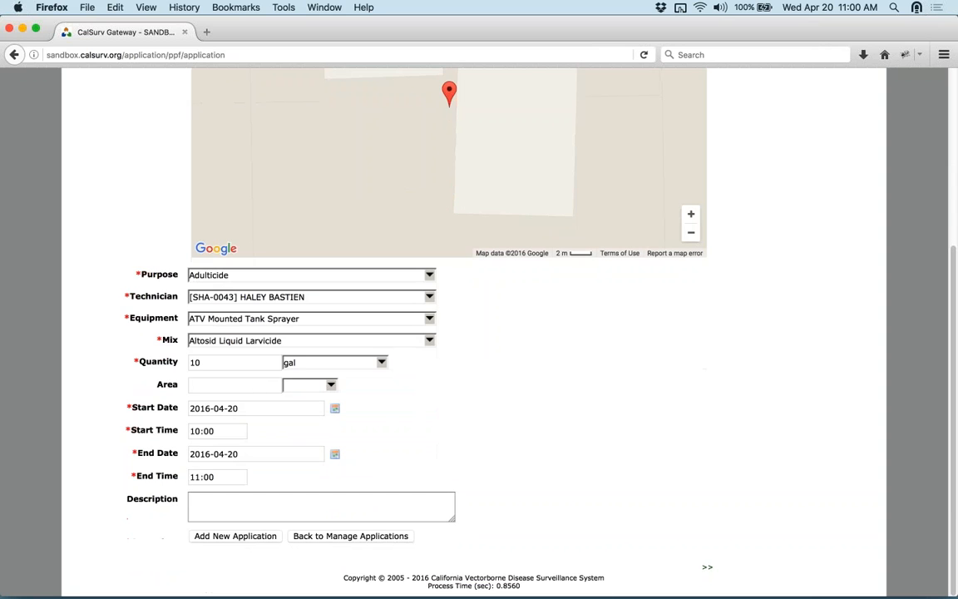
left_click(258, 387)
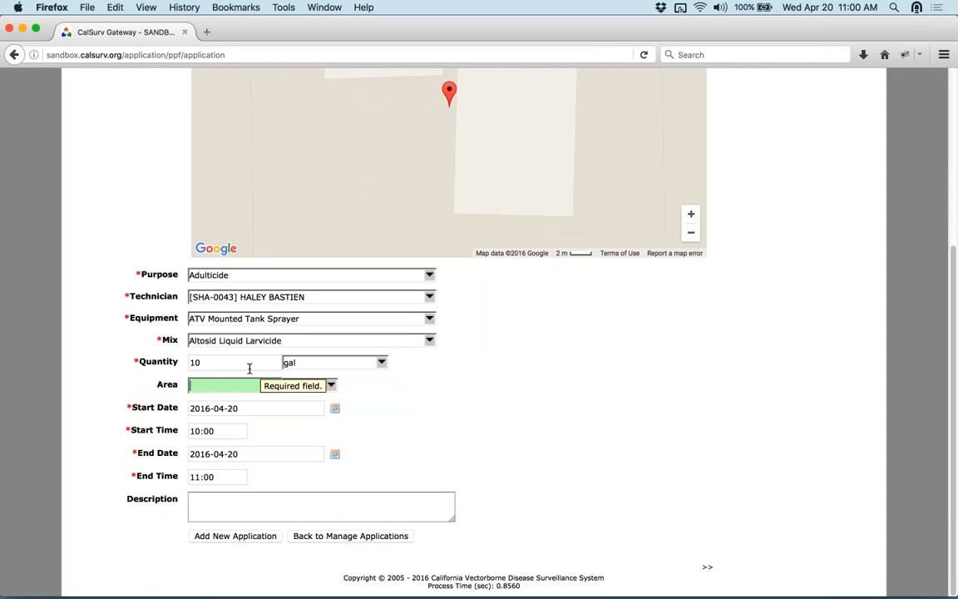
type("10")
left_click(331, 385)
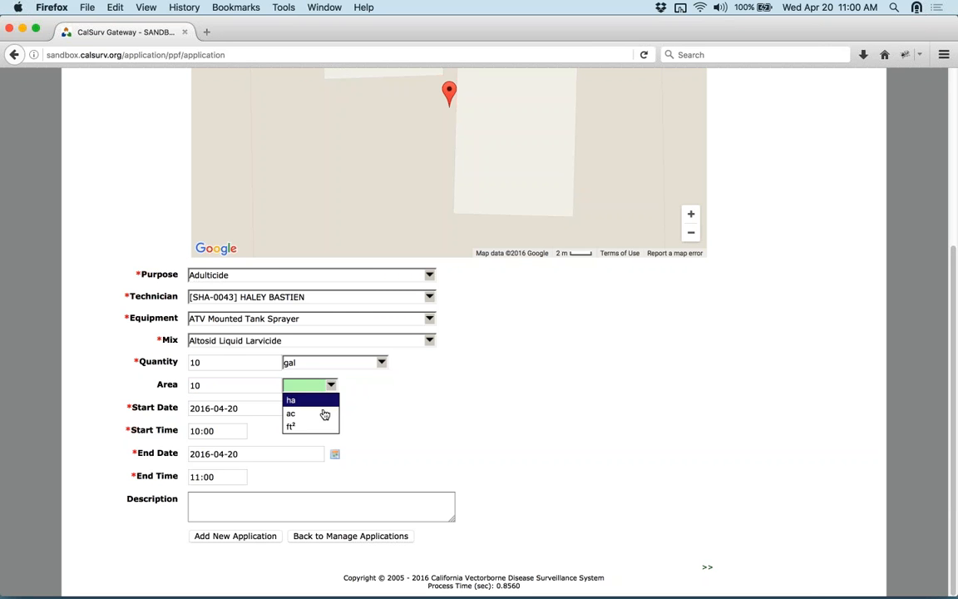
left_click(326, 411)
left_click(476, 459)
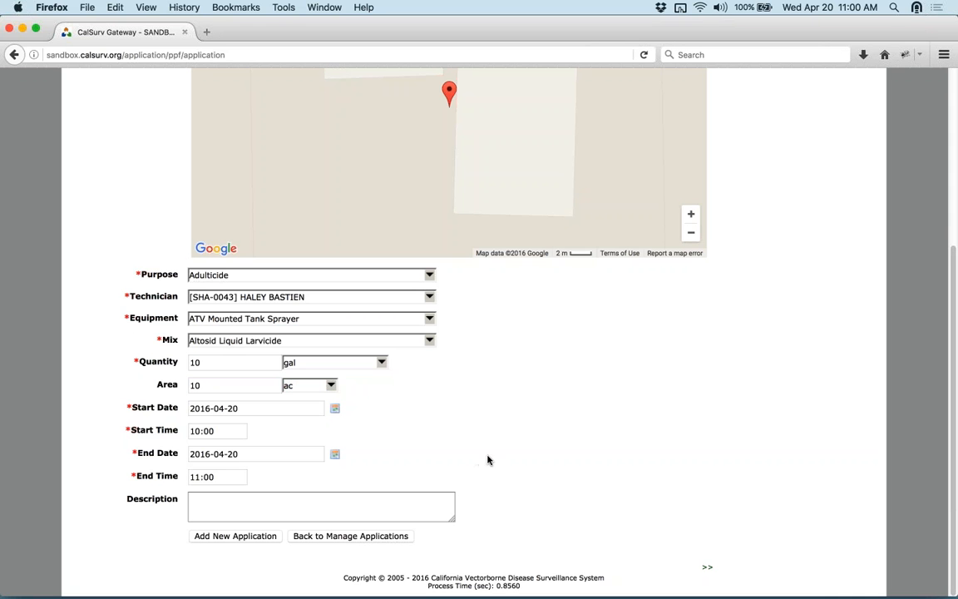
scroll(487, 458, "up", 3)
scroll(572, 479, "up", 3)
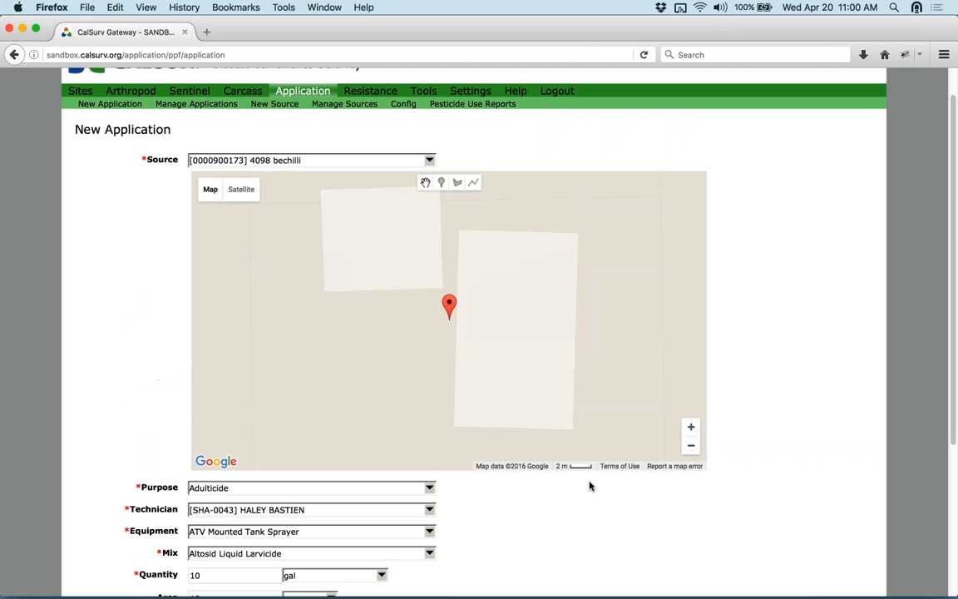
- Move the map pin aside and outline the larger building as a four-corner polygon
mouse_move(453, 307)
left_mouse_down()
mouse_move(305, 266)
mouse_move(364, 293)
mouse_move(273, 296)
left_mouse_up()
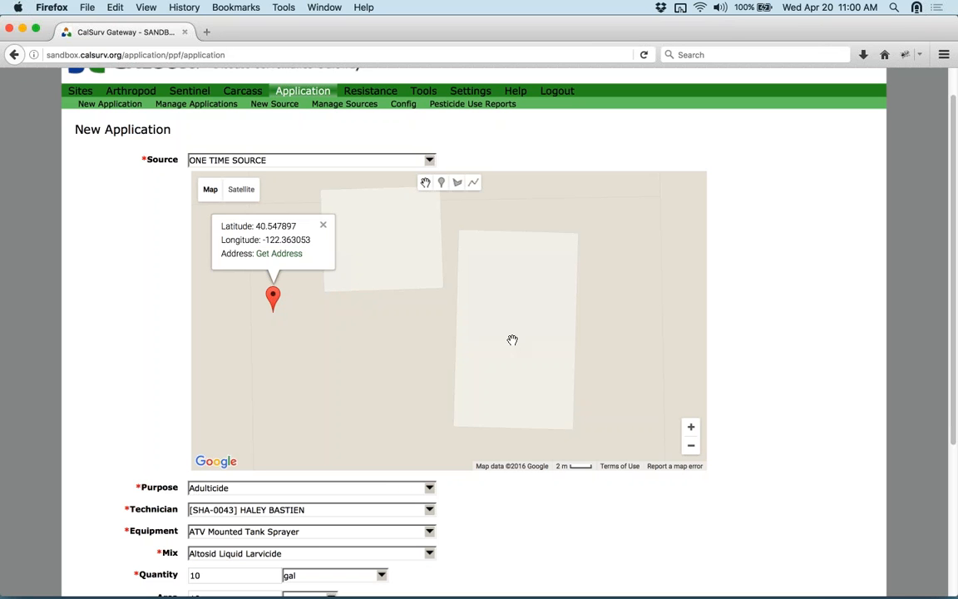
left_click(457, 182)
left_click(462, 231)
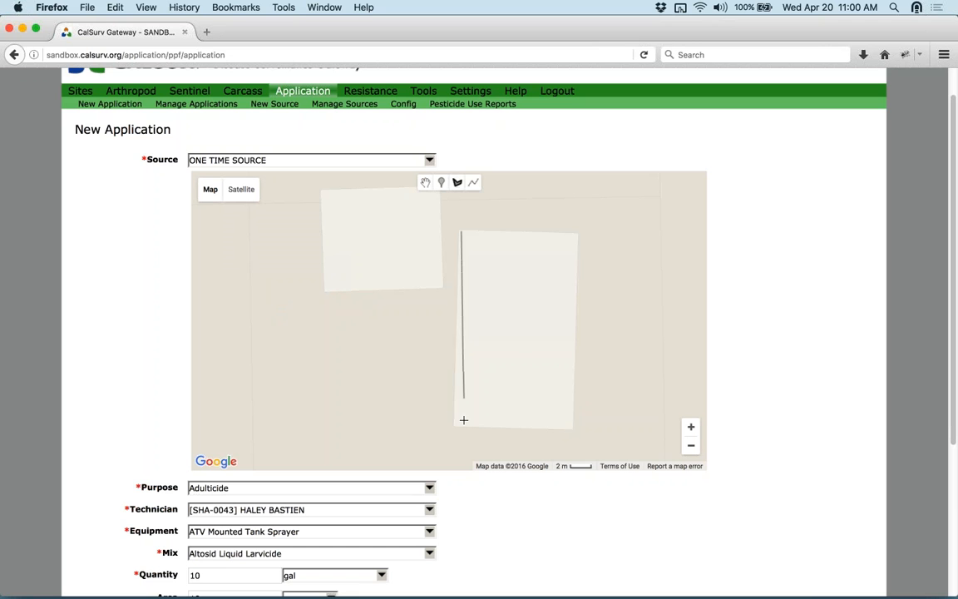
left_click(463, 423)
left_click(585, 422)
left_click(576, 230)
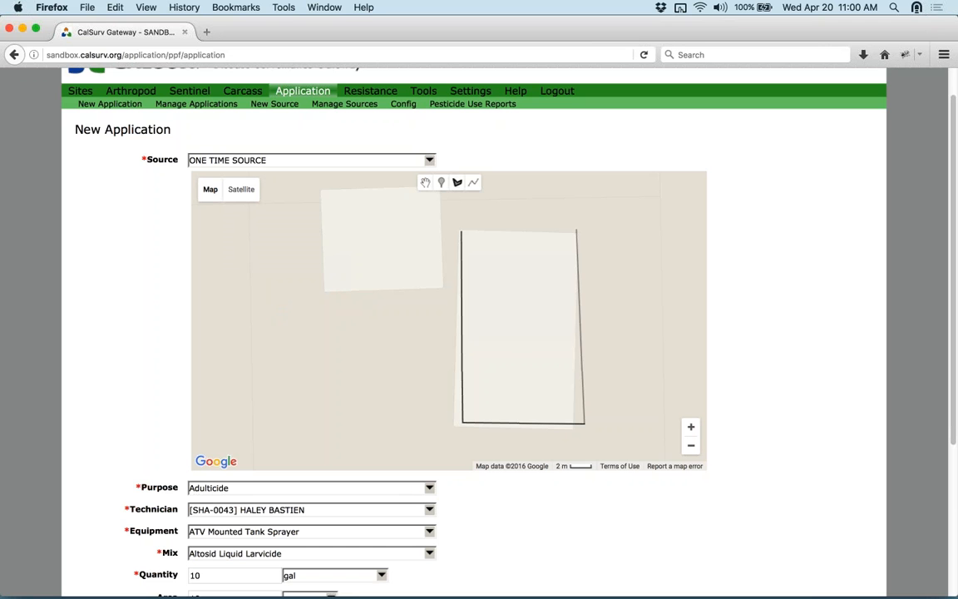
left_click(462, 232)
left_click(462, 231)
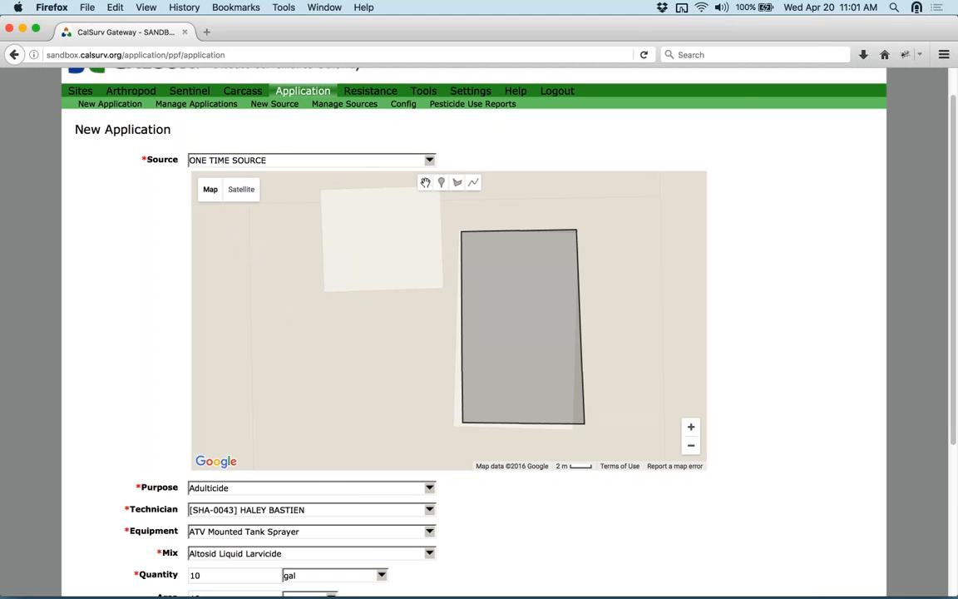
scroll(165, 352, "down", 5)
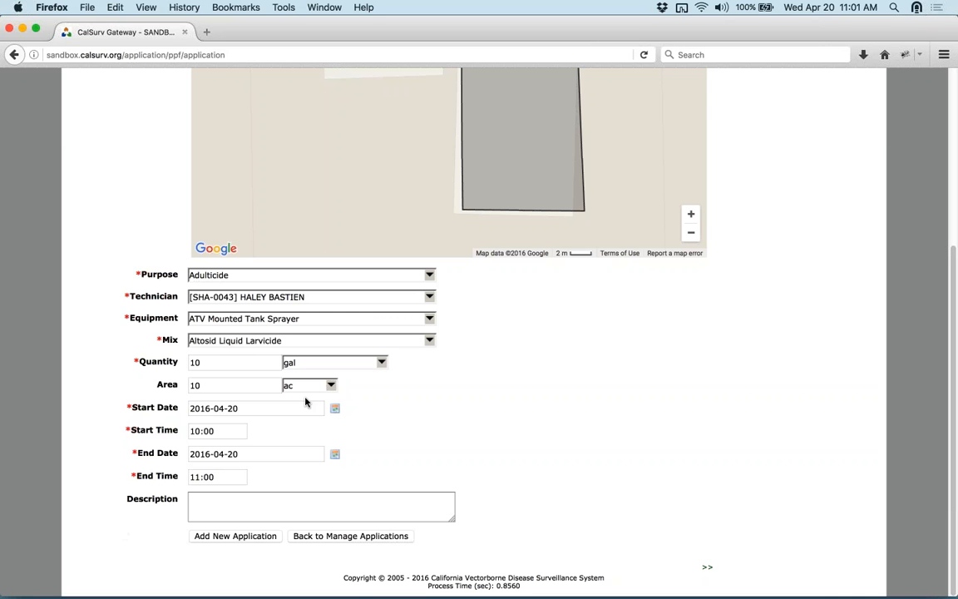
scroll(721, 460, "up", 5)
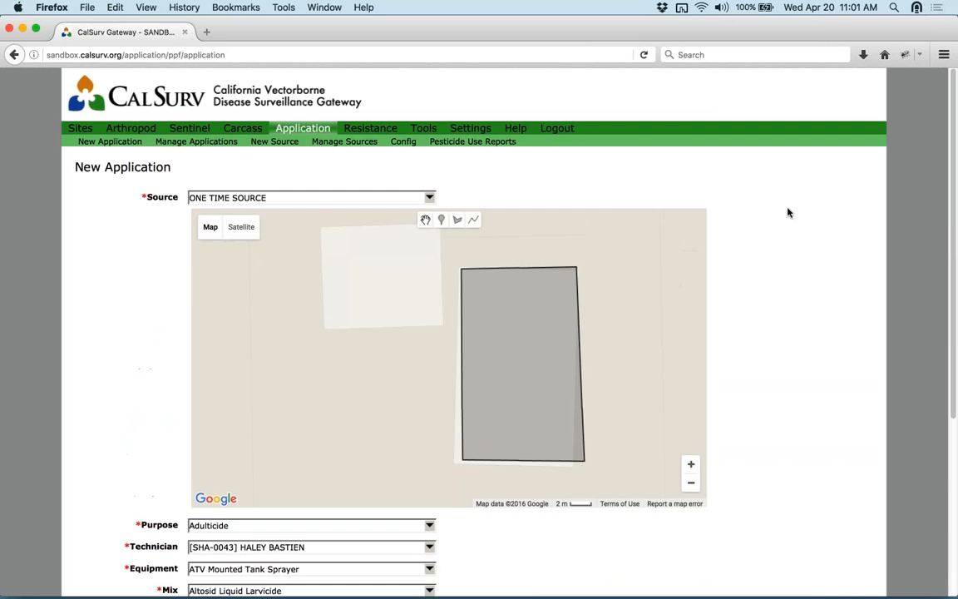
left_click(229, 141)
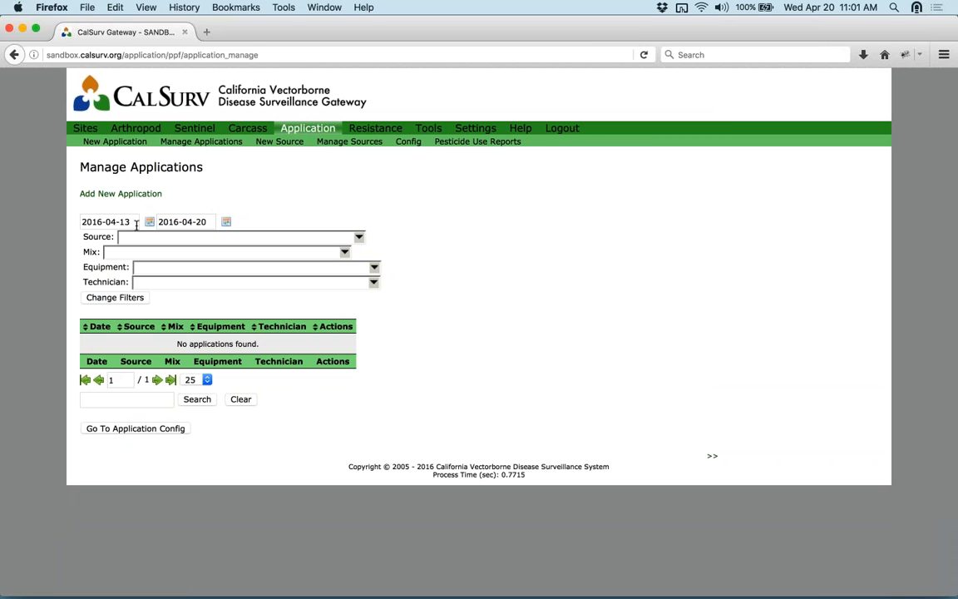
left_click_drag(99, 222, 102, 222)
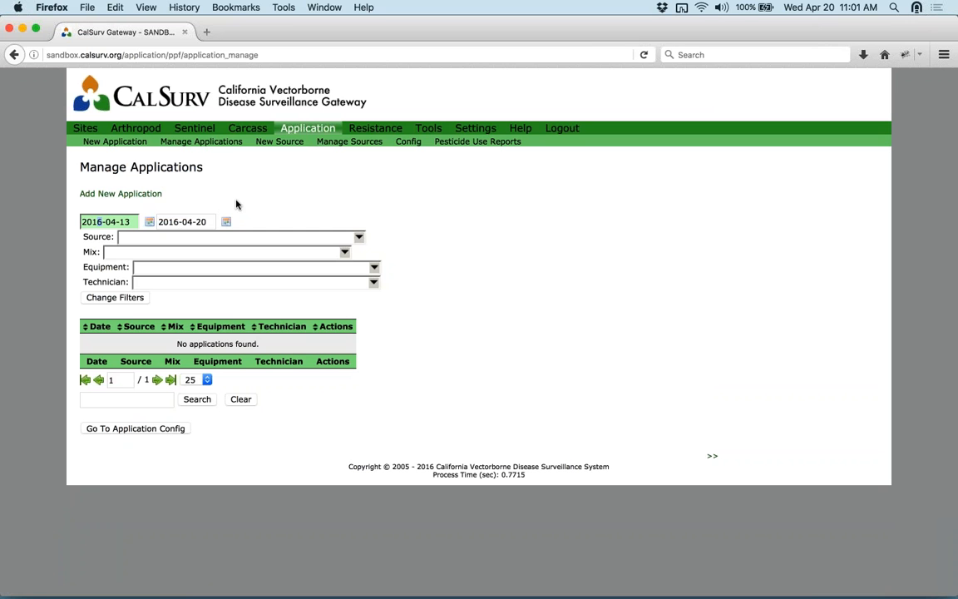
type("5")
left_click(124, 298)
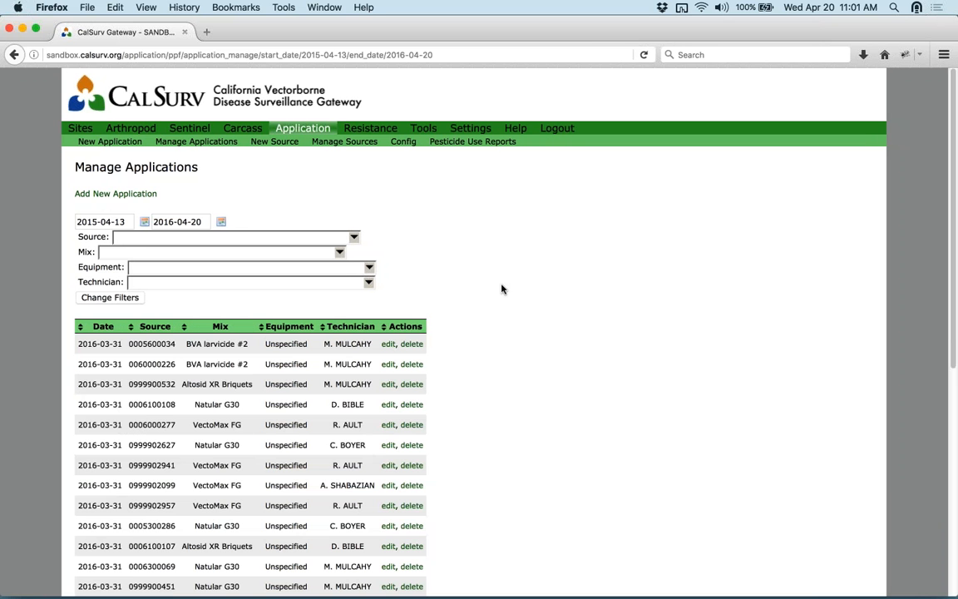
scroll(604, 297, "down", 5)
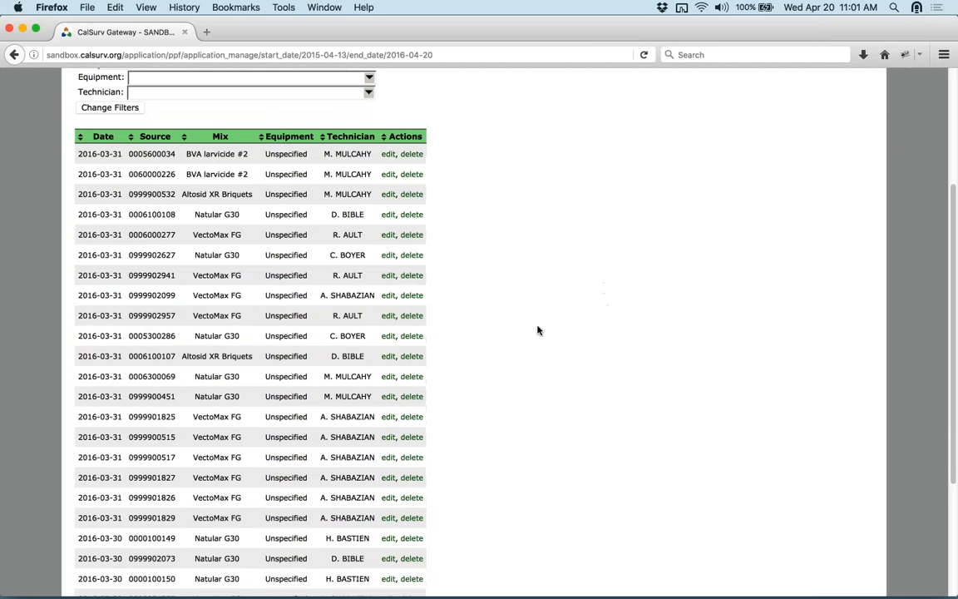
scroll(532, 385, "down", 4)
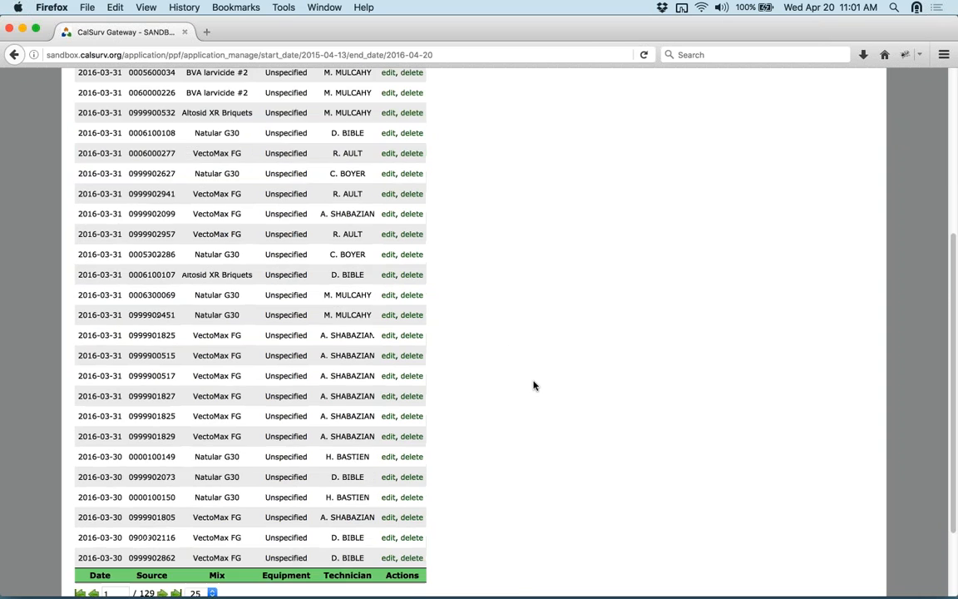
scroll(582, 385, "up", 7)
scroll(583, 386, "up", 1)
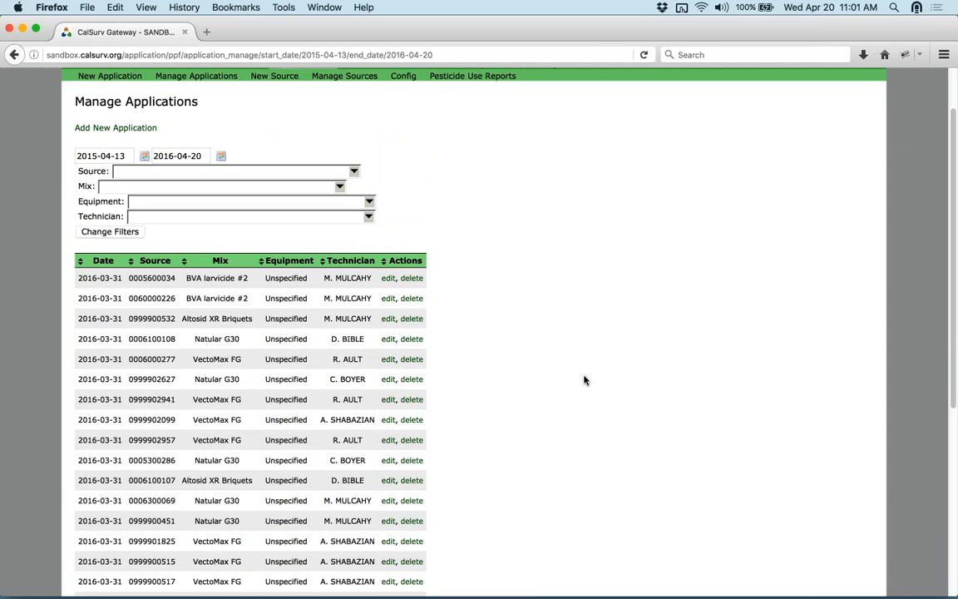
- Open the Shasta county entry in PUR Settings for editing
left_click(488, 79)
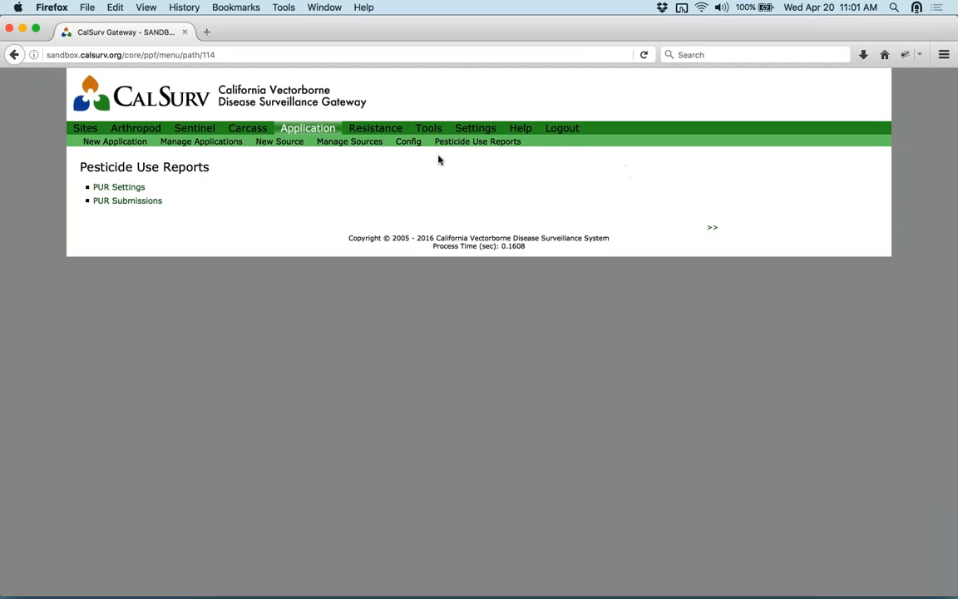
left_click(113, 191)
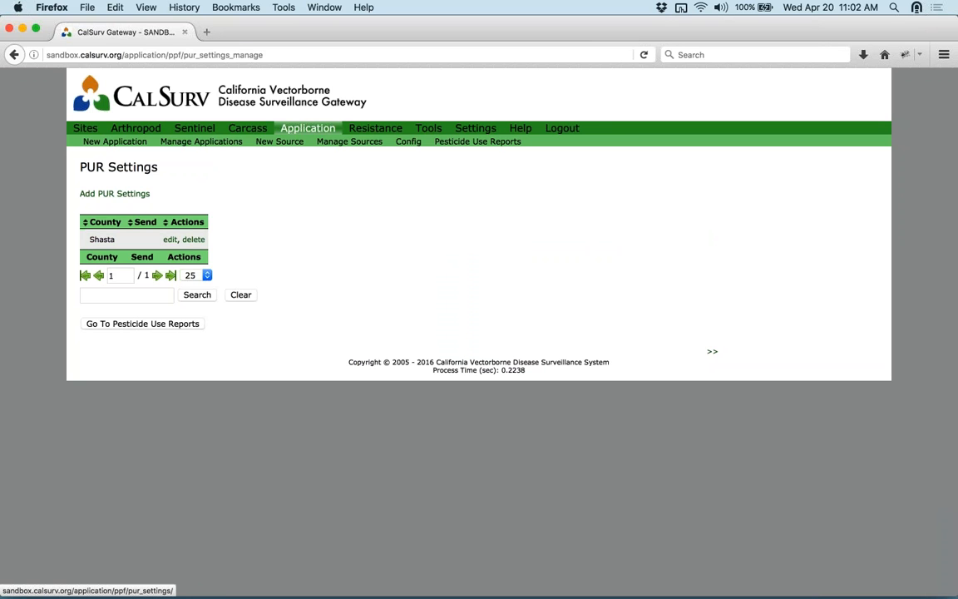
left_click(170, 240)
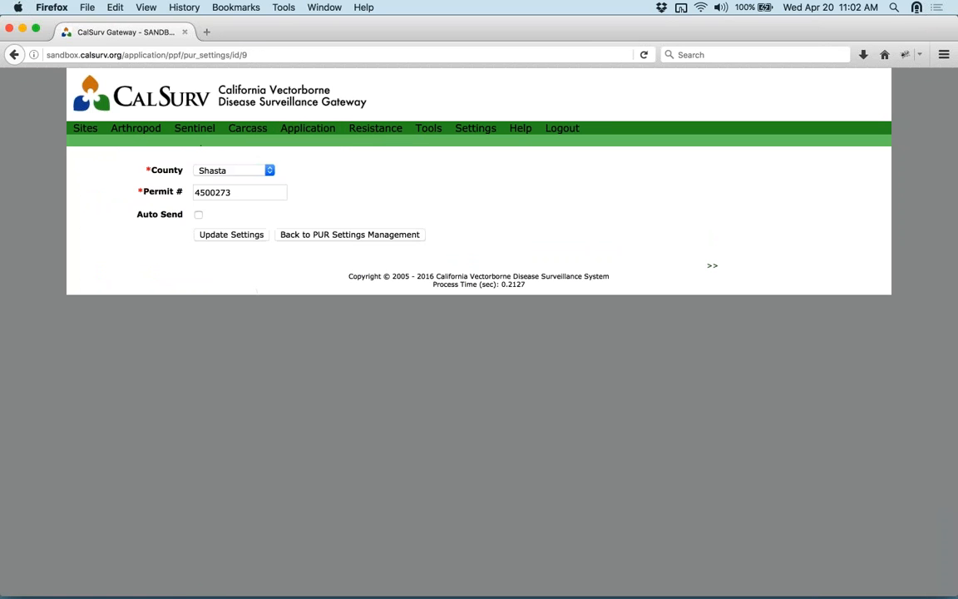
- Review the county, Auto Send and send-day options, then leave without saving
left_click(241, 171)
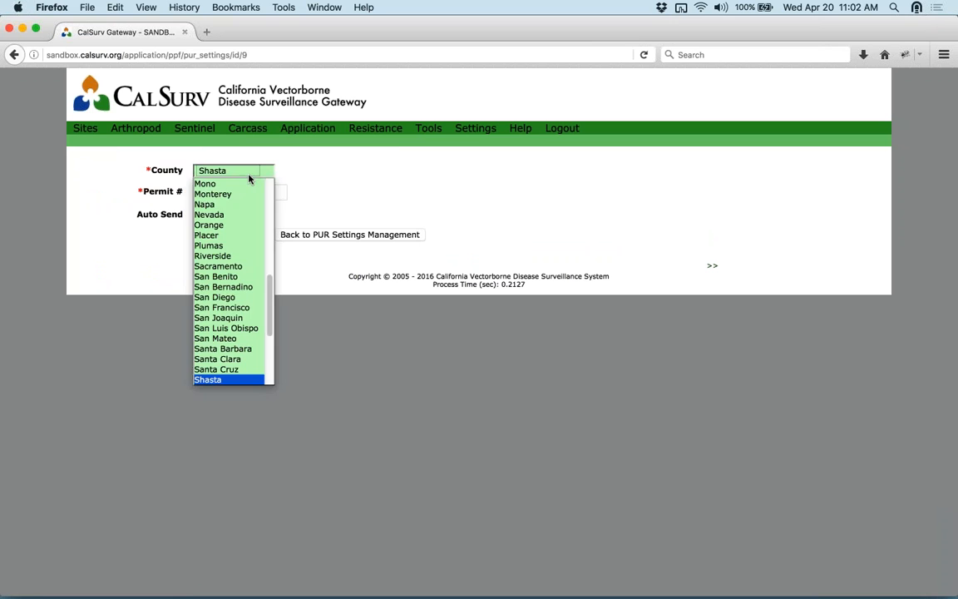
left_click(397, 180)
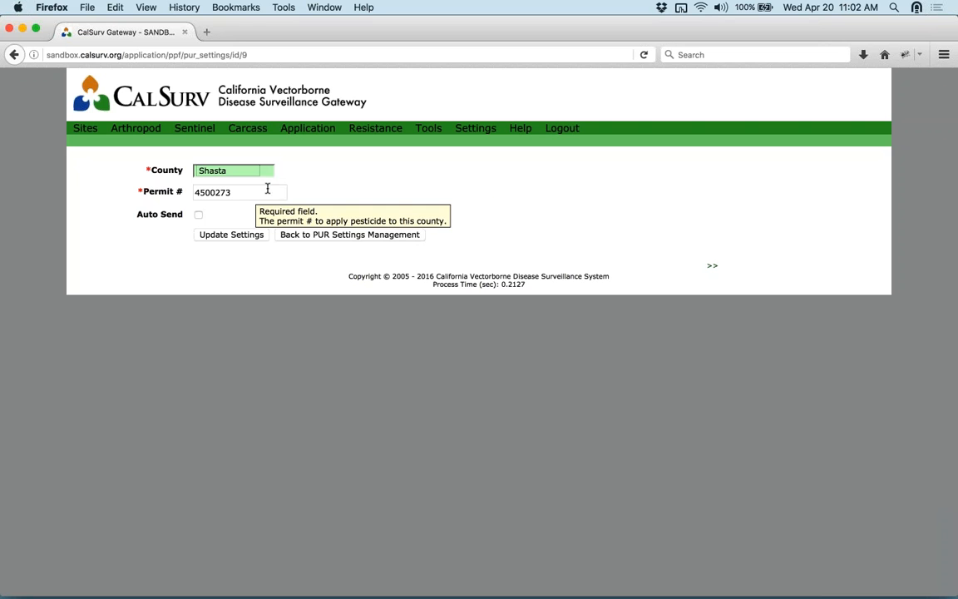
left_click(202, 218)
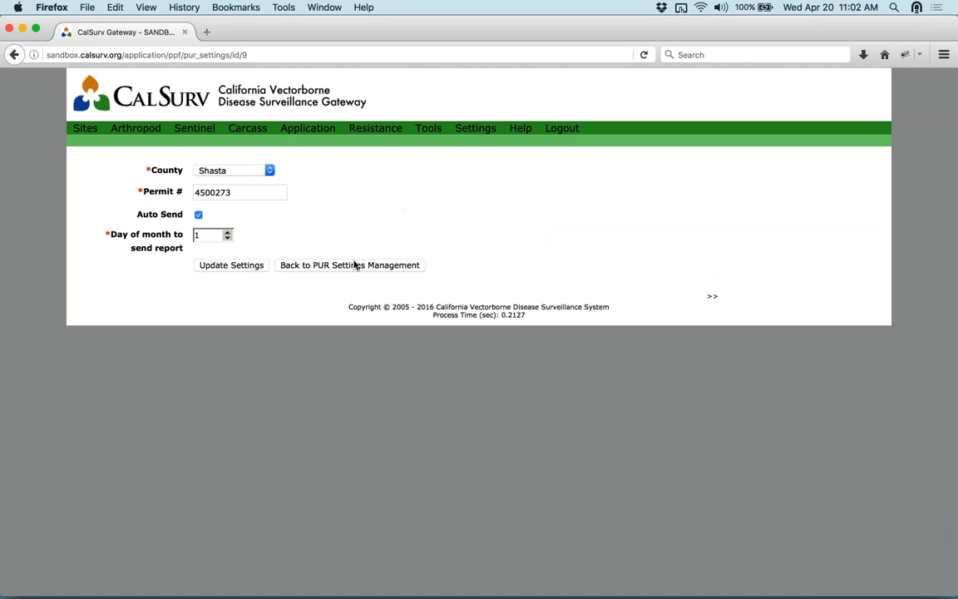
double_click(226, 233)
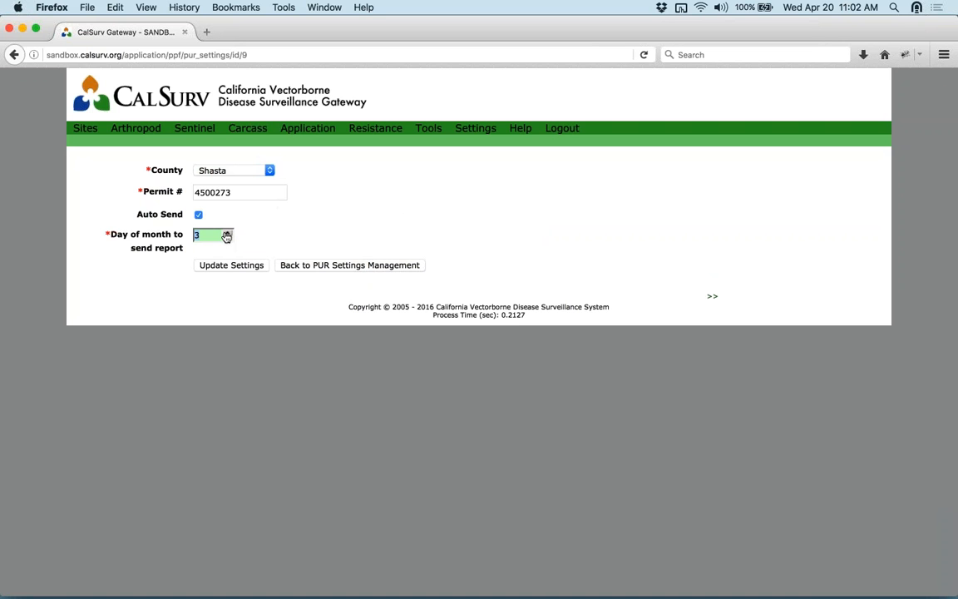
left_click(374, 266)
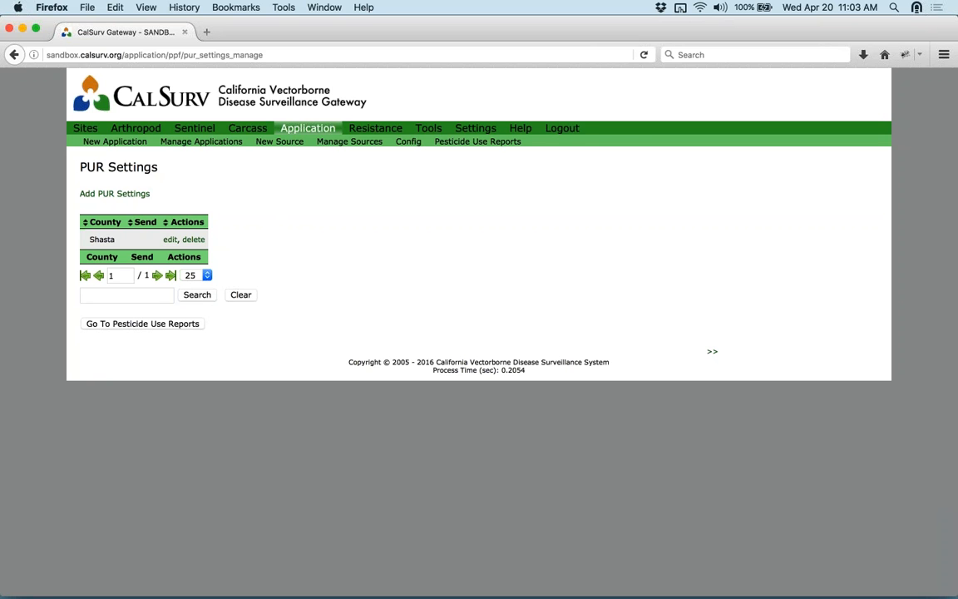
- Open the PUR Submissions list under Pesticide Use Reports
left_click(456, 143)
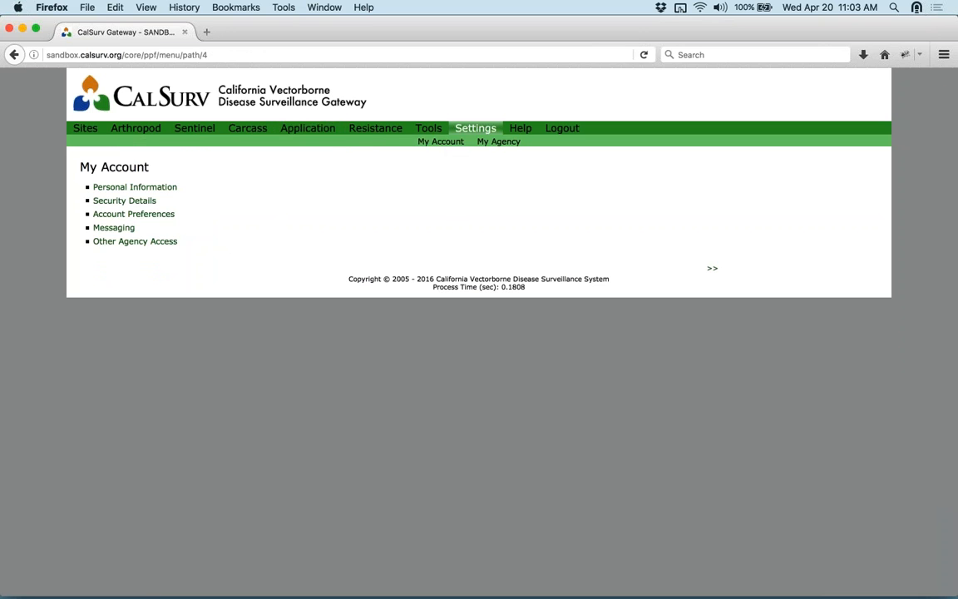
left_click(477, 141)
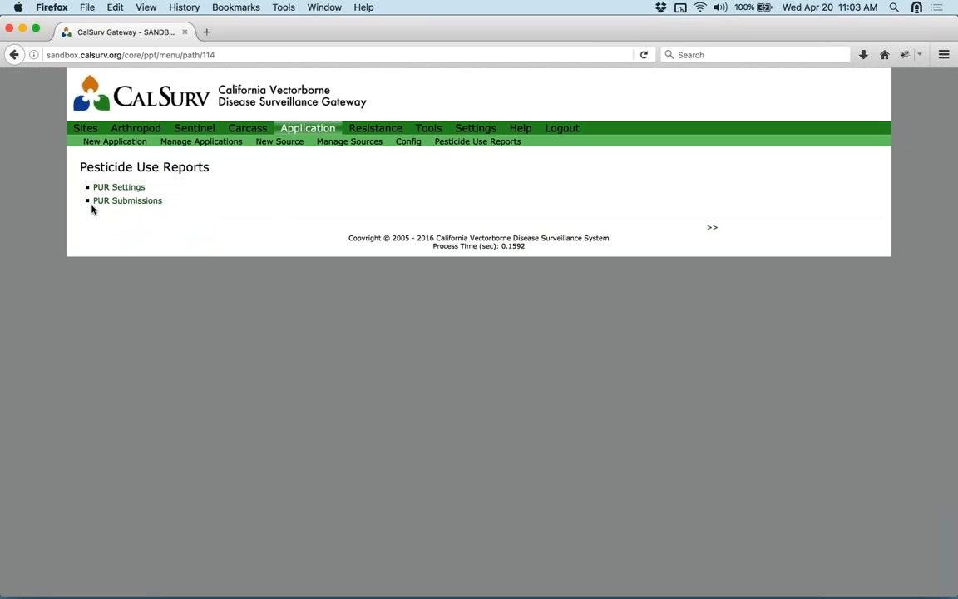
left_click(117, 200)
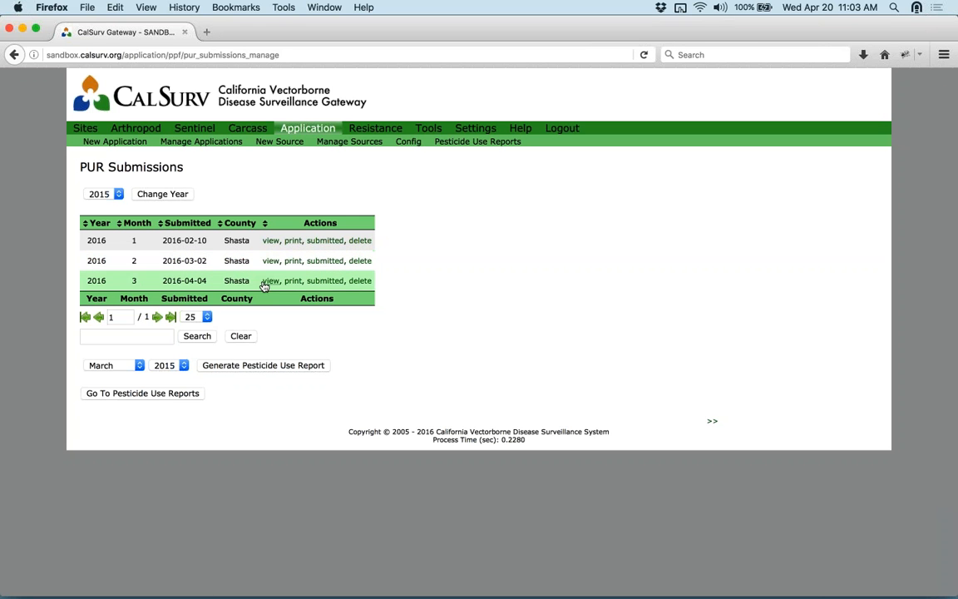
- Check the month and year choices and list the 2015 submissions
left_click(124, 370)
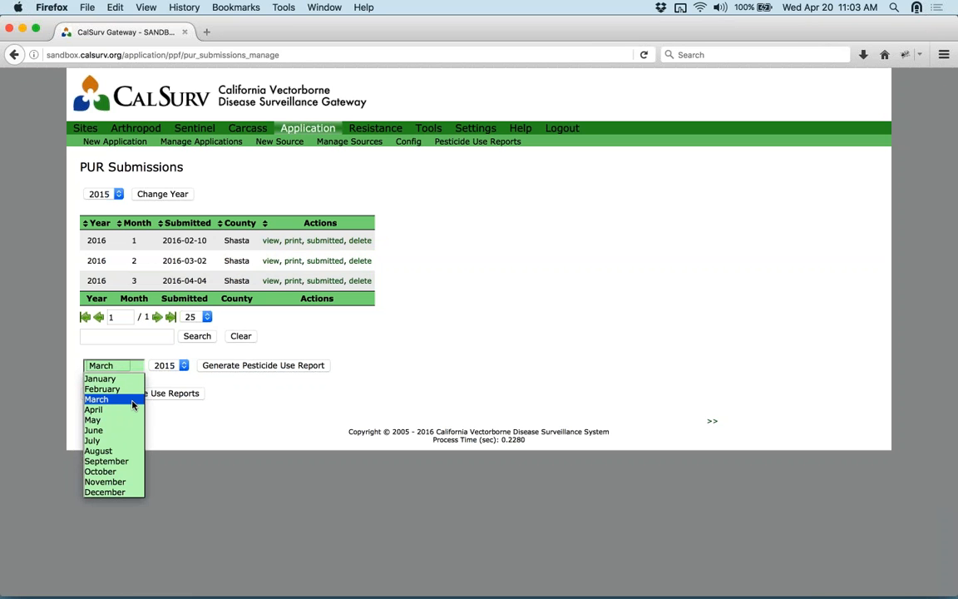
left_click(132, 403)
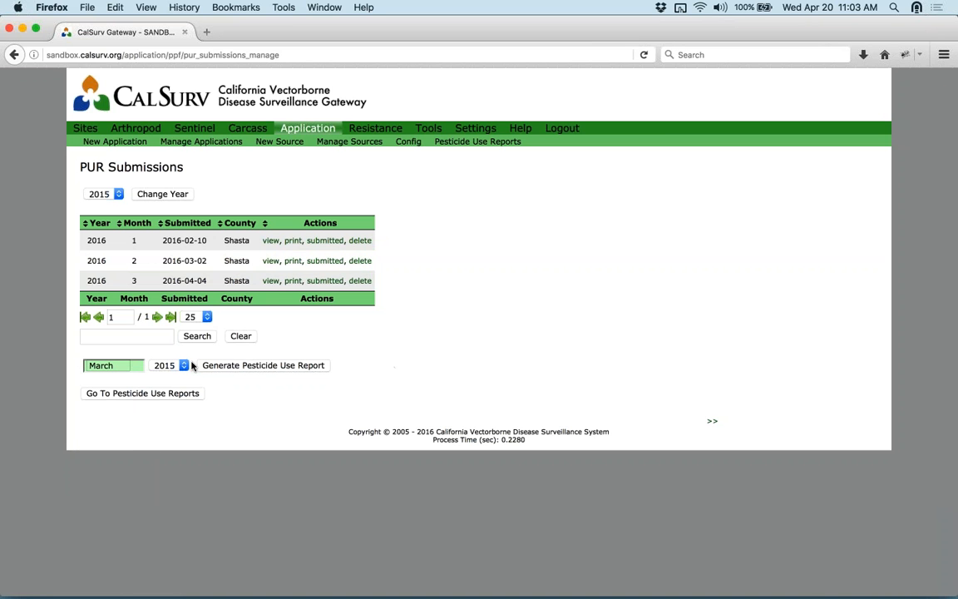
left_click(163, 365)
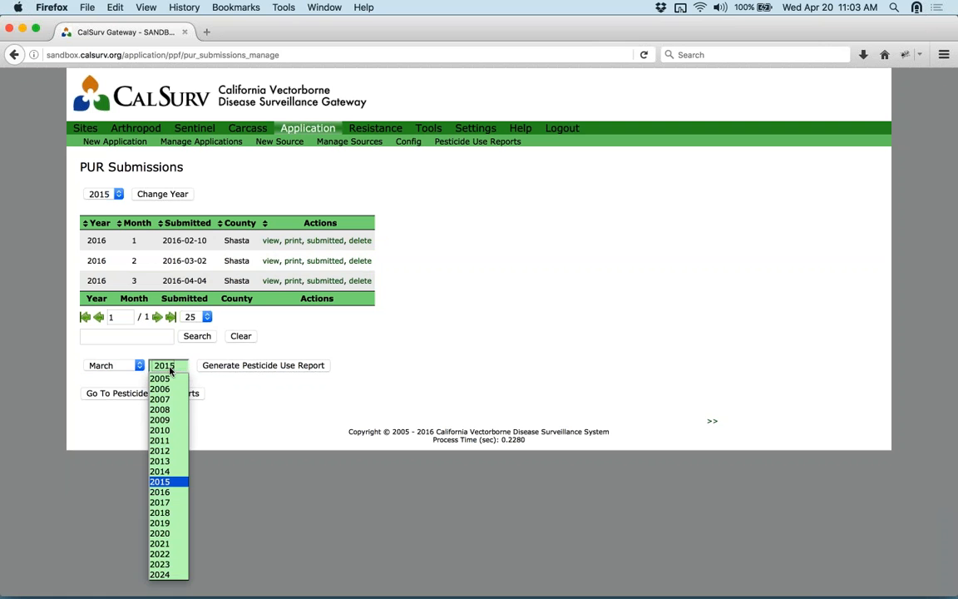
left_click(434, 342)
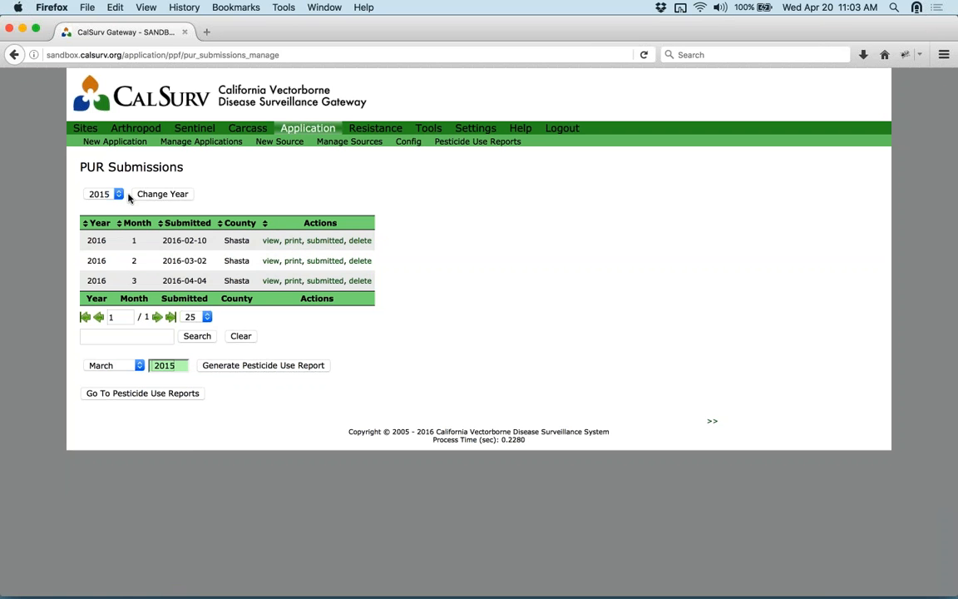
left_click(162, 196)
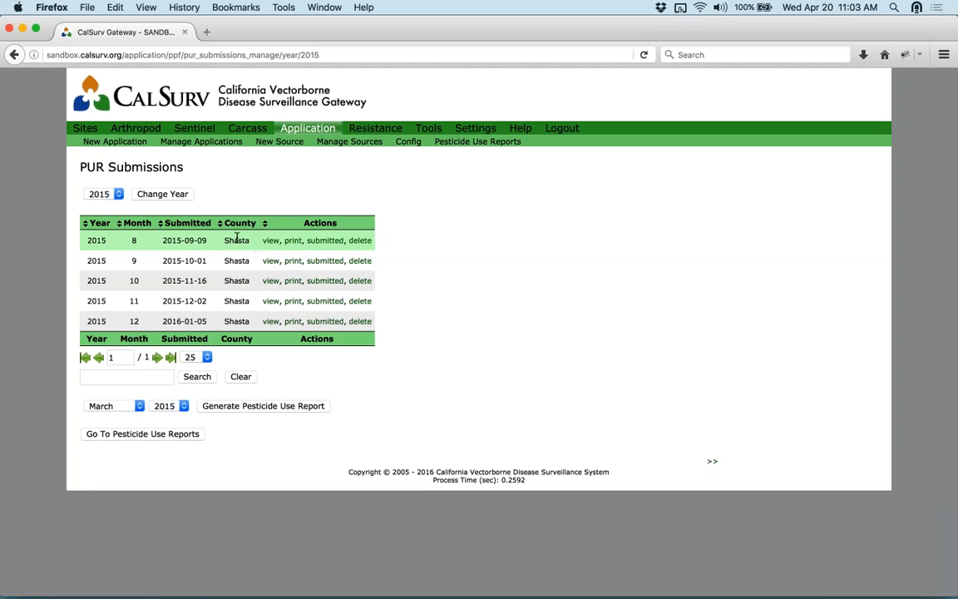
left_click(271, 241)
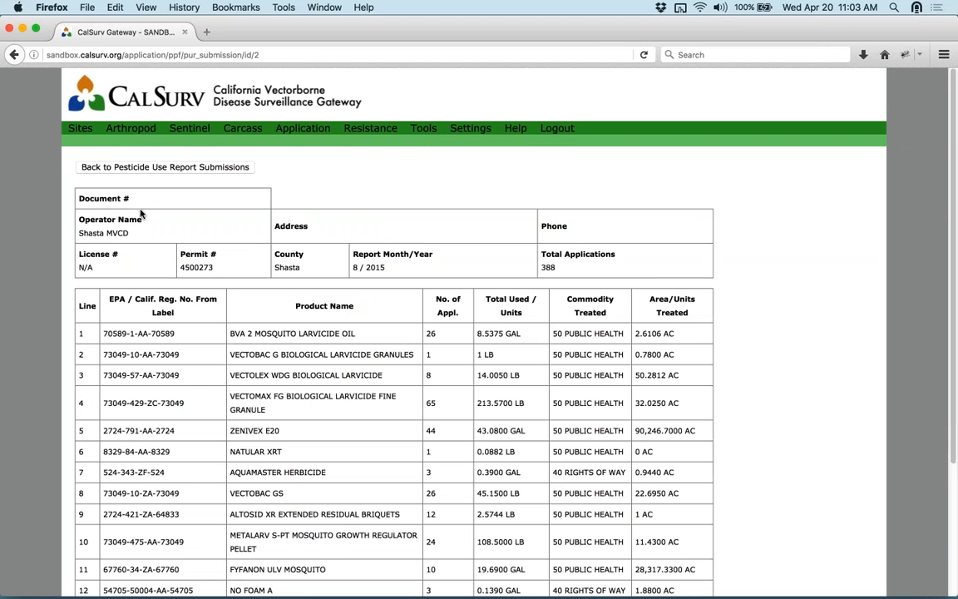
scroll(651, 287, "down", 3)
scroll(651, 287, "down", 2)
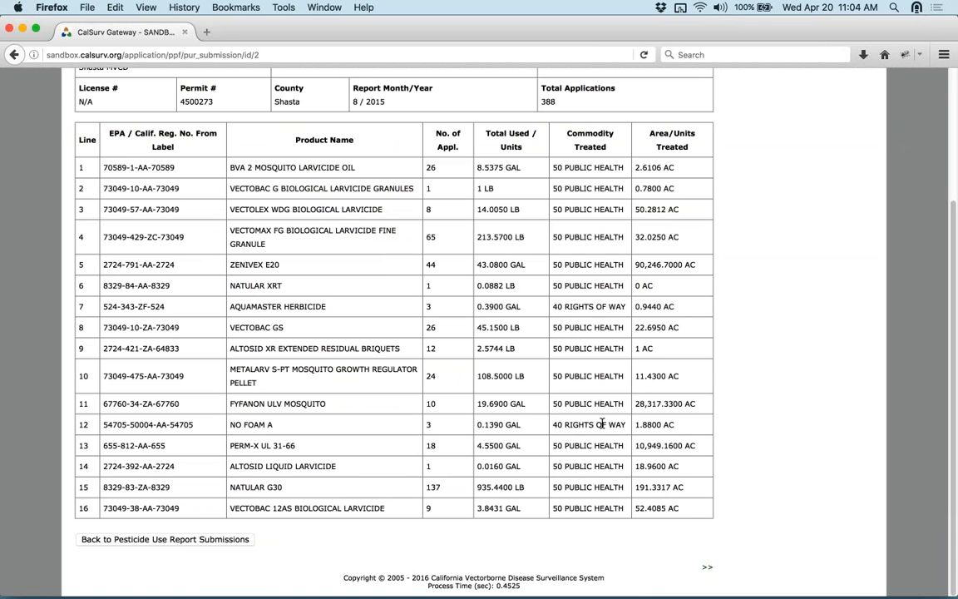
left_click(14, 55)
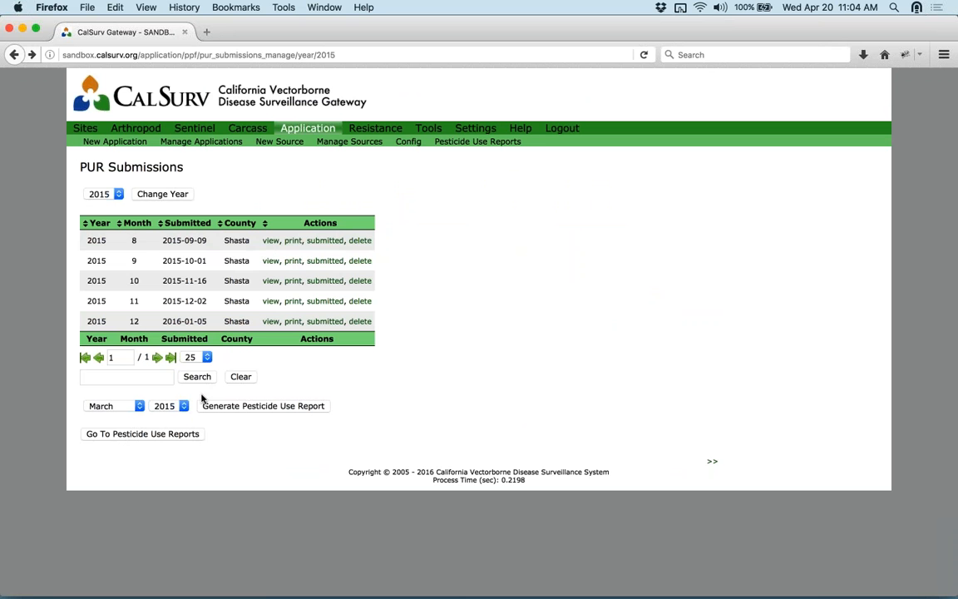
left_click(361, 240)
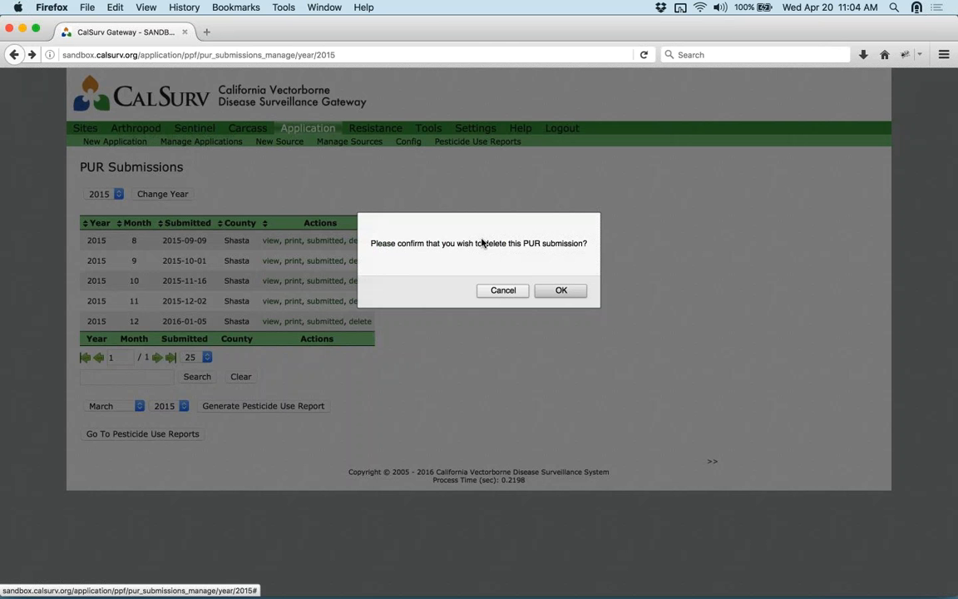
left_click(521, 291)
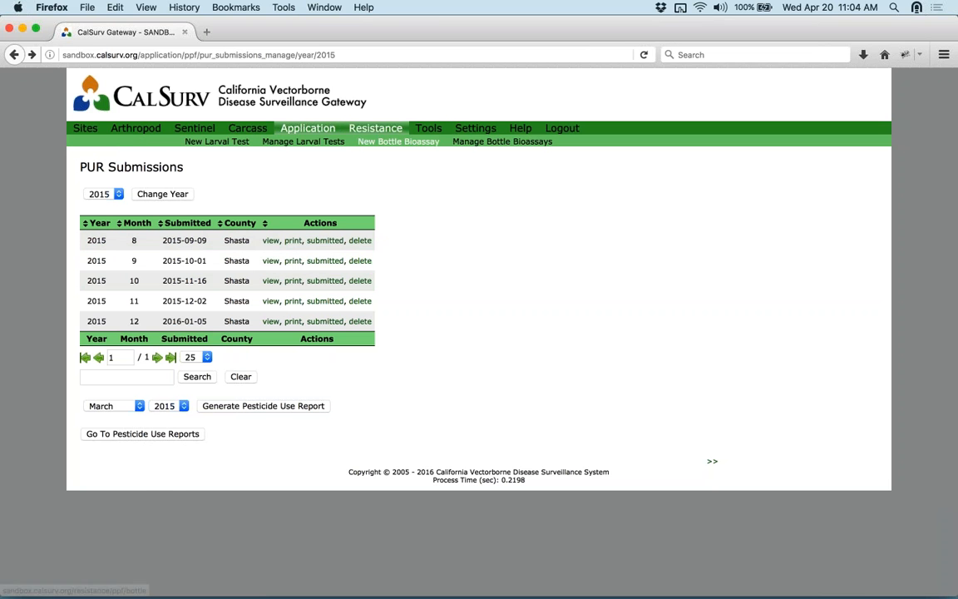
- View the Resistance overview, then open Tools > Calculators
mouse_move(386, 133)
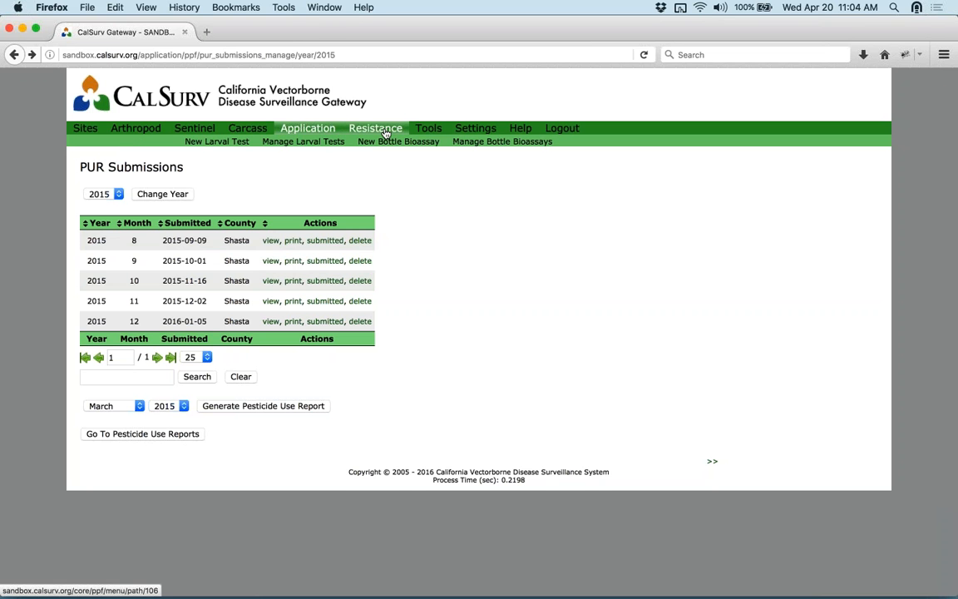
left_click(385, 133)
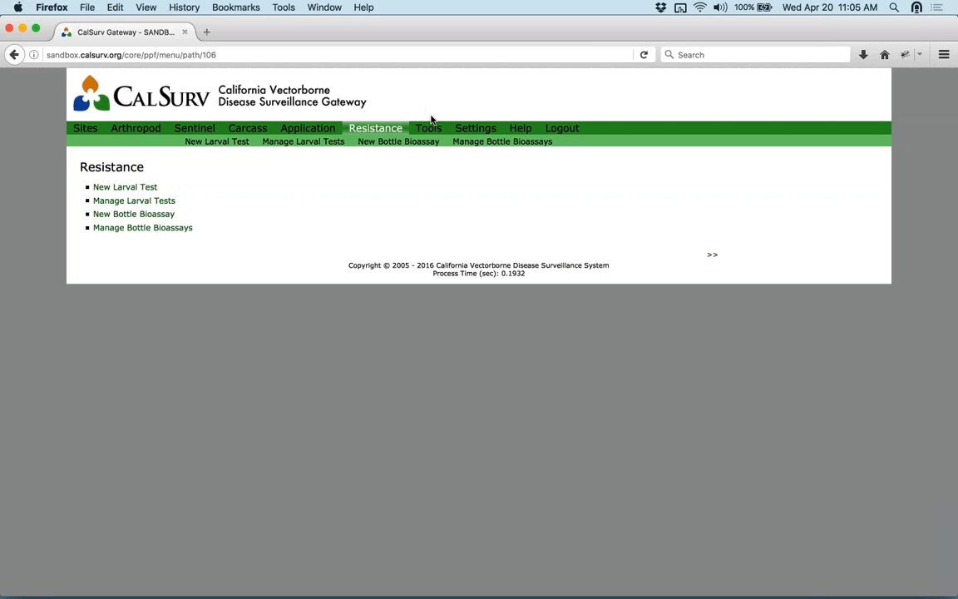
mouse_move(428, 129)
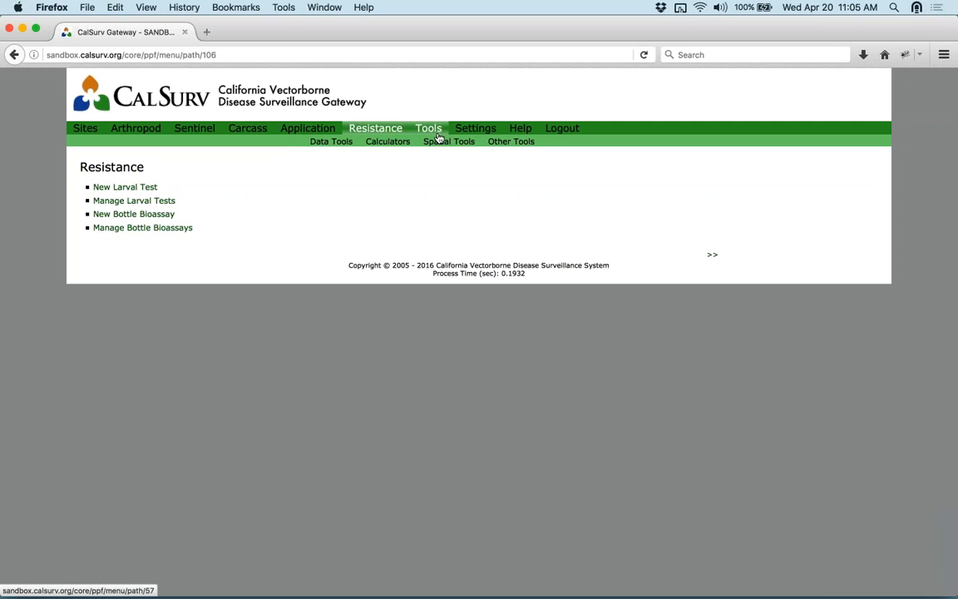
left_click(388, 142)
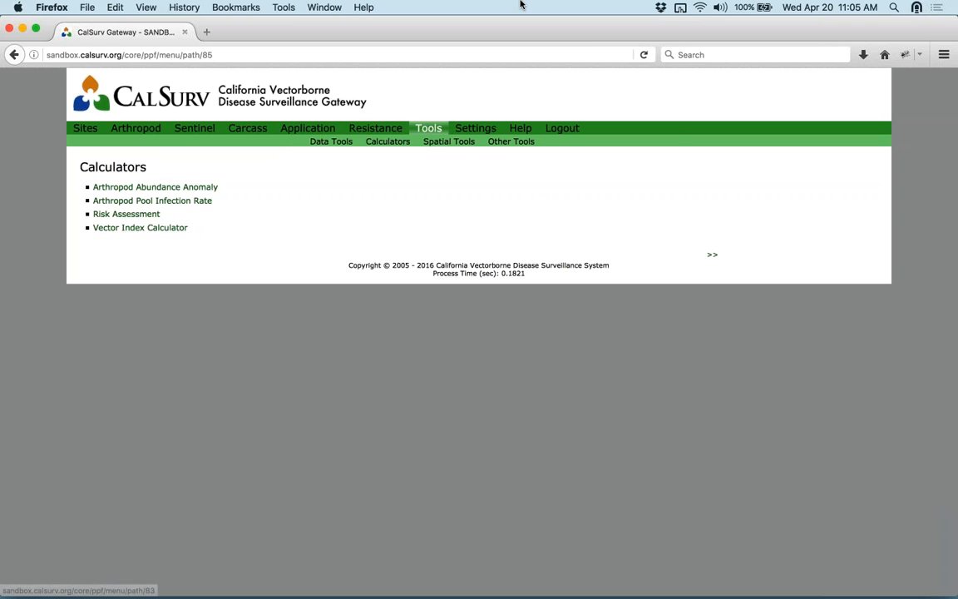
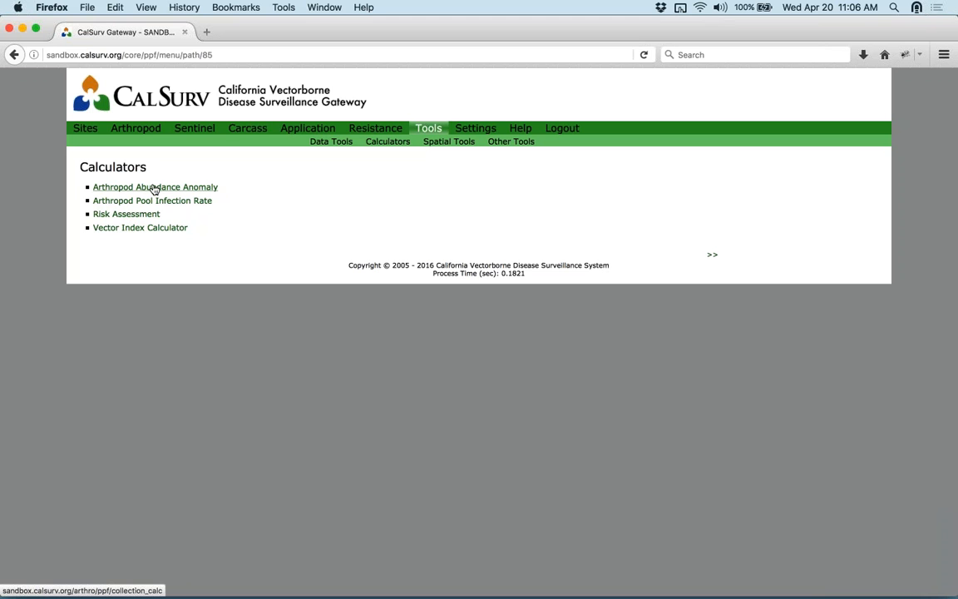
- Open the Arthropod Abundance Anomaly calculator from the calculators list
left_click(154, 188)
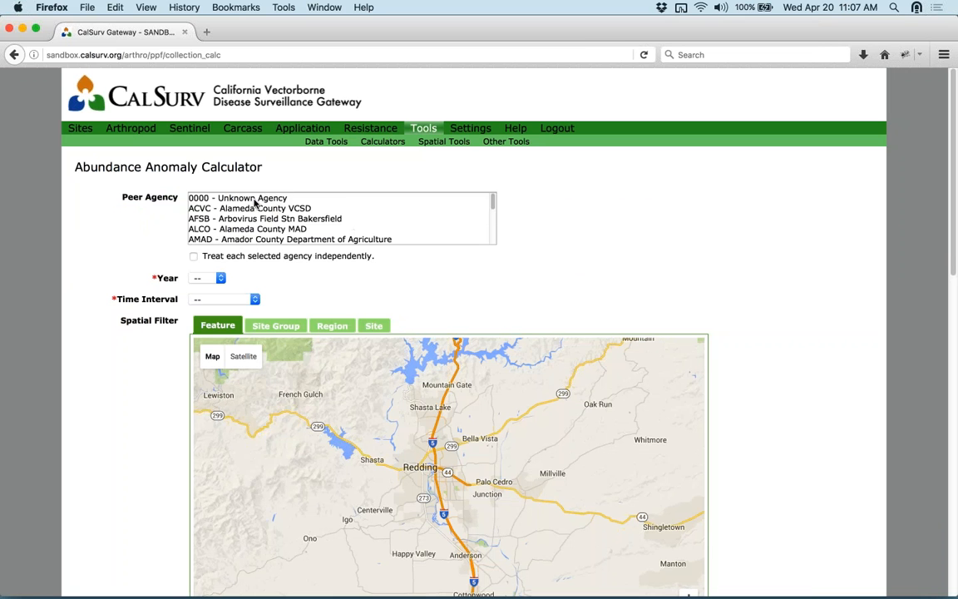
- Browse the peer agency list, then pick 0000 - Unknown Agency at its top
left_click(275, 198)
key("s")
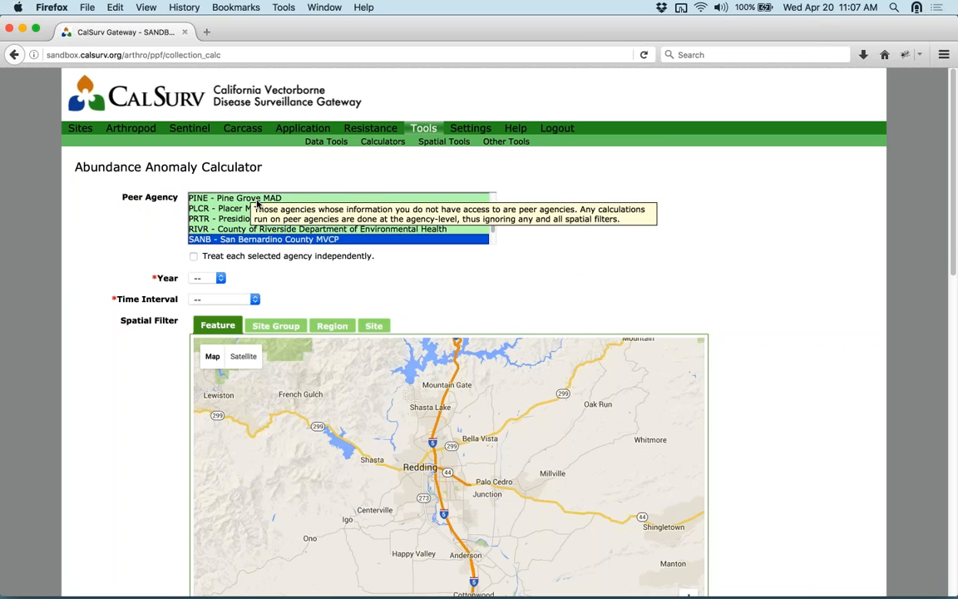
key("g")
scroll(256, 212, "down", 3)
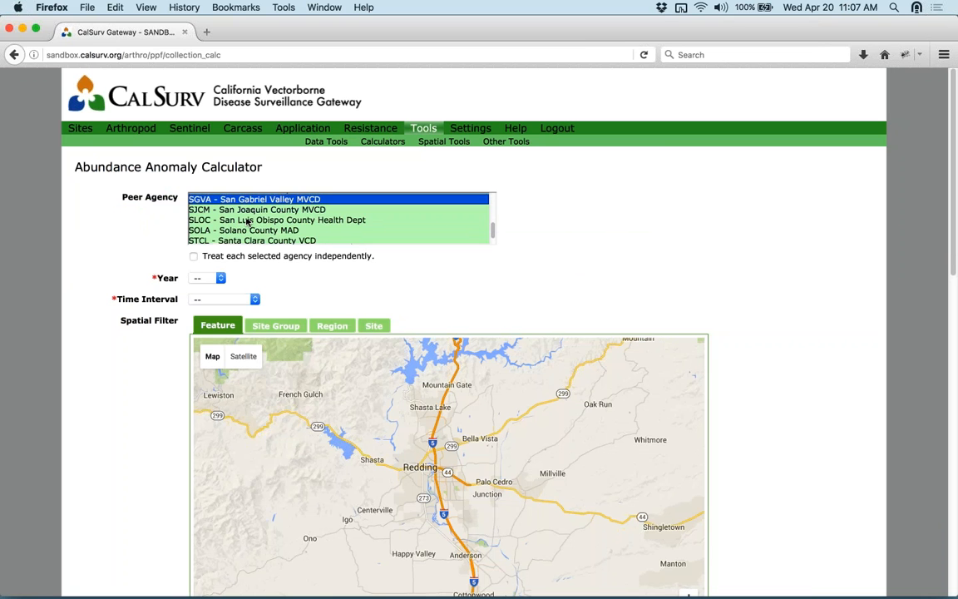
scroll(243, 224, "up", 5)
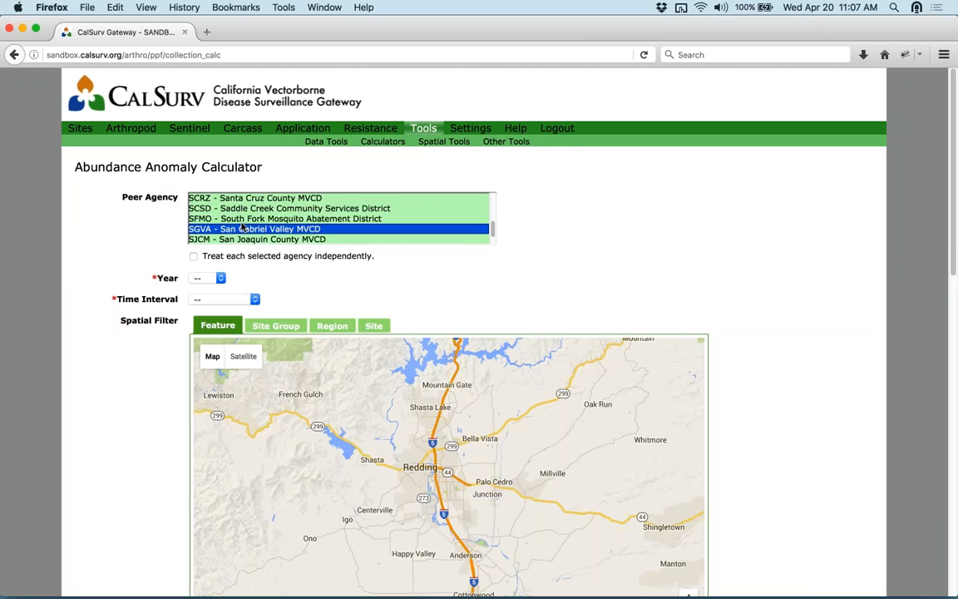
scroll(241, 225, "down", 2)
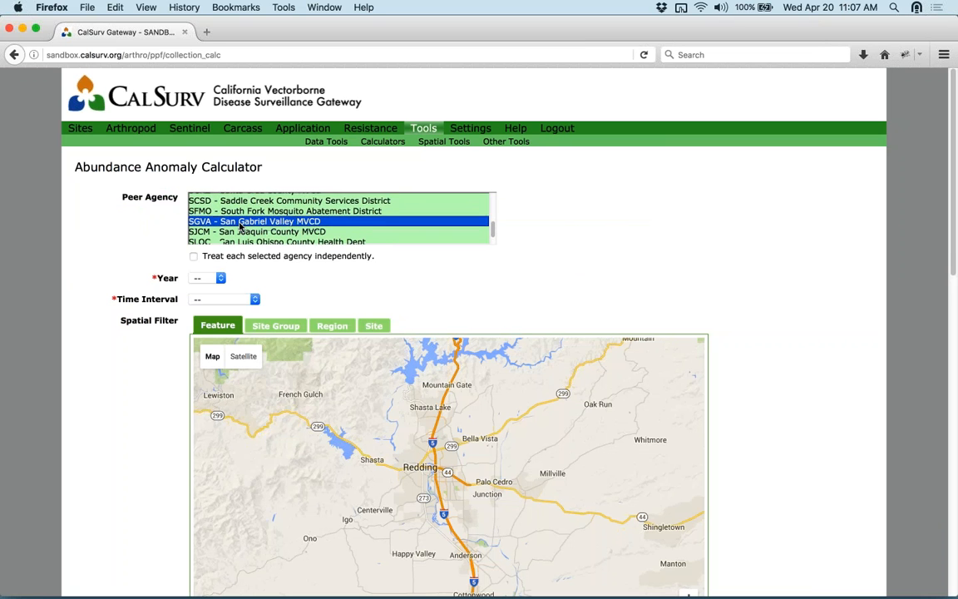
scroll(236, 224, "up", 10)
scroll(237, 221, "up", 5)
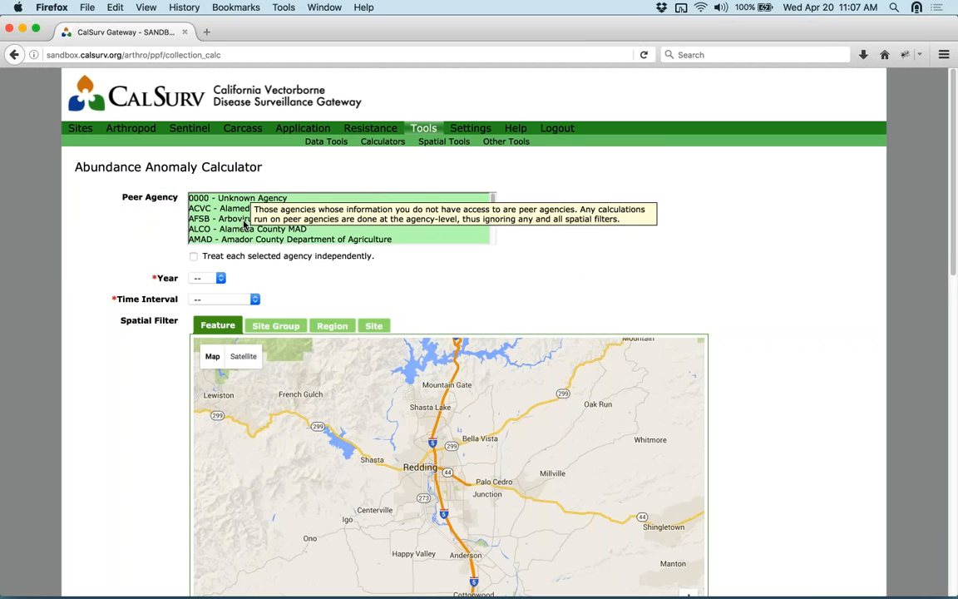
scroll(241, 216, "down", 5)
scroll(243, 216, "down", 3)
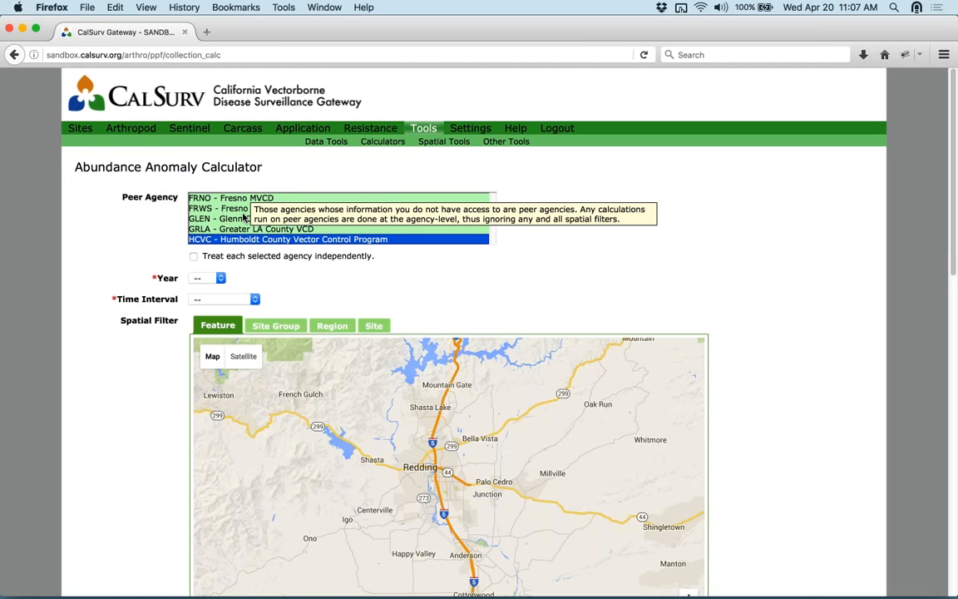
scroll(494, 196, "up", 3)
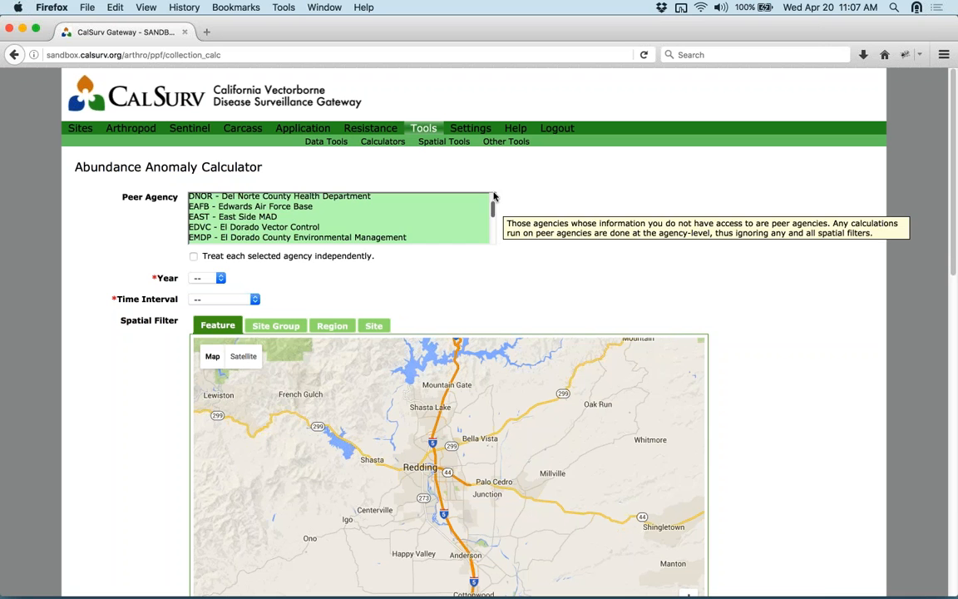
scroll(441, 208, "up", 8)
left_click(275, 198)
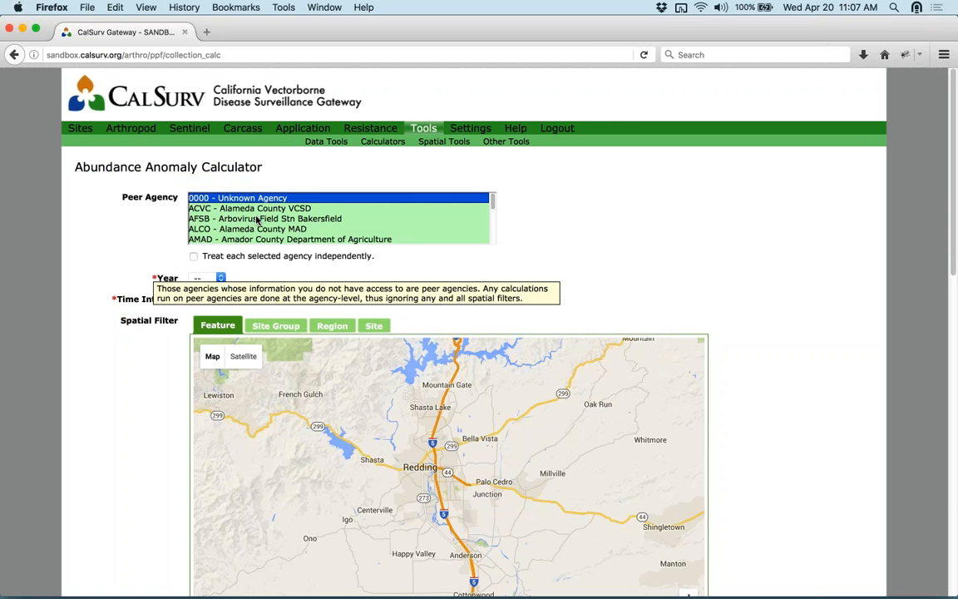
- Pick 2015 as the year and Disease week as the time interval
left_click(210, 279)
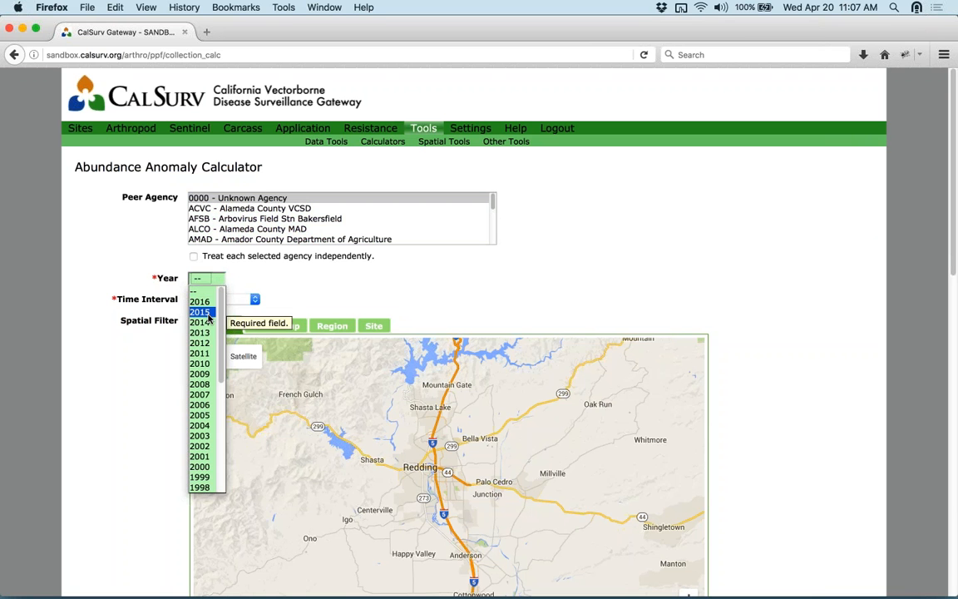
left_click(202, 312)
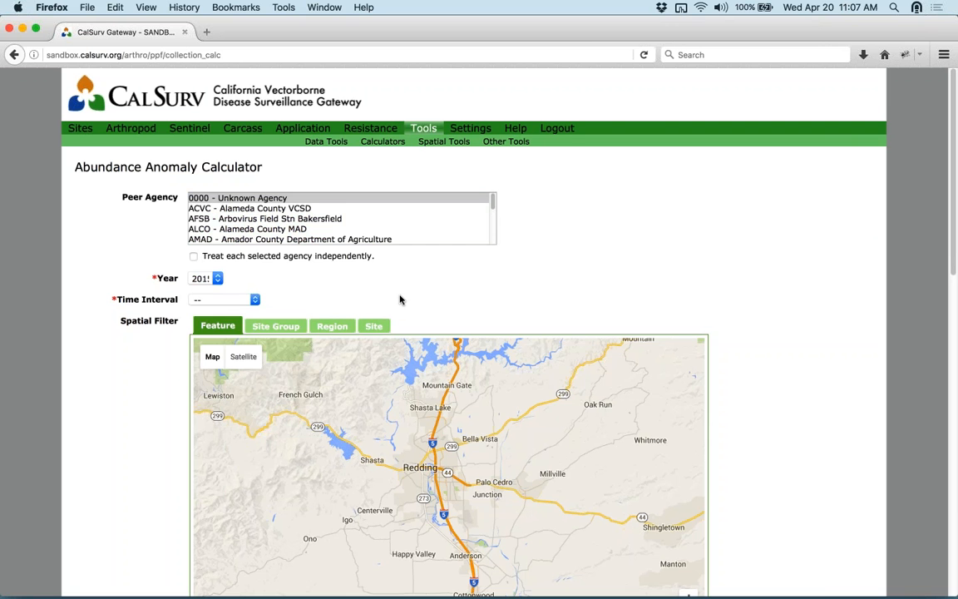
scroll(357, 287, "down", 1)
left_click(249, 279)
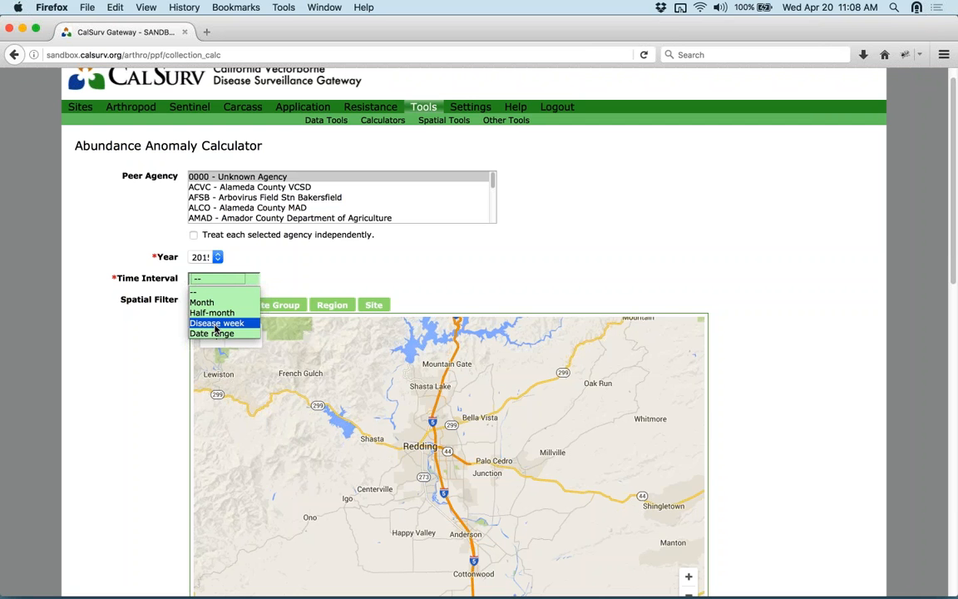
left_click(215, 323)
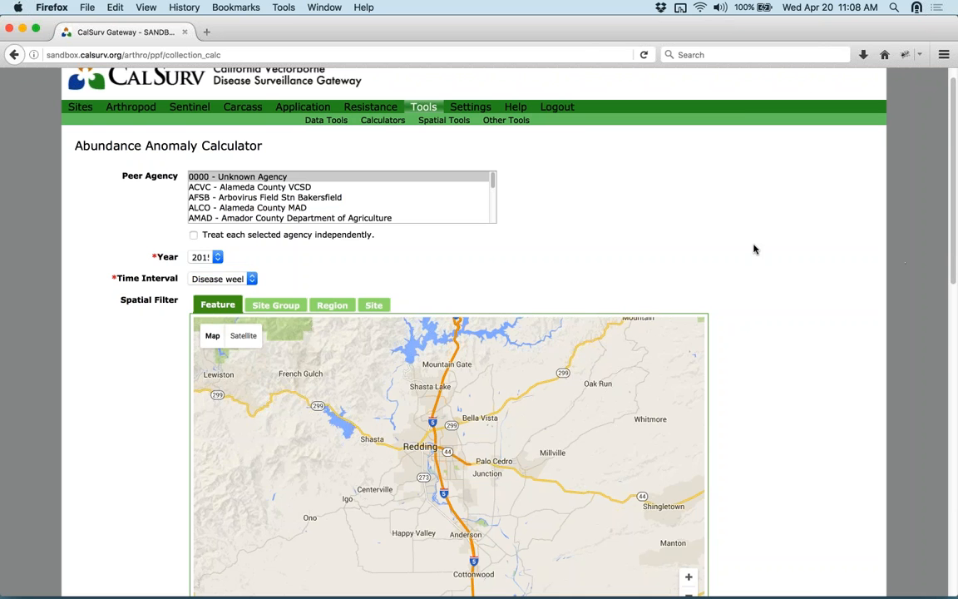
- Pan the map east of Redding and bring the saved features table, including Shasta MVCD, into view
scroll(752, 246, "down", 2)
scroll(751, 247, "down", 5)
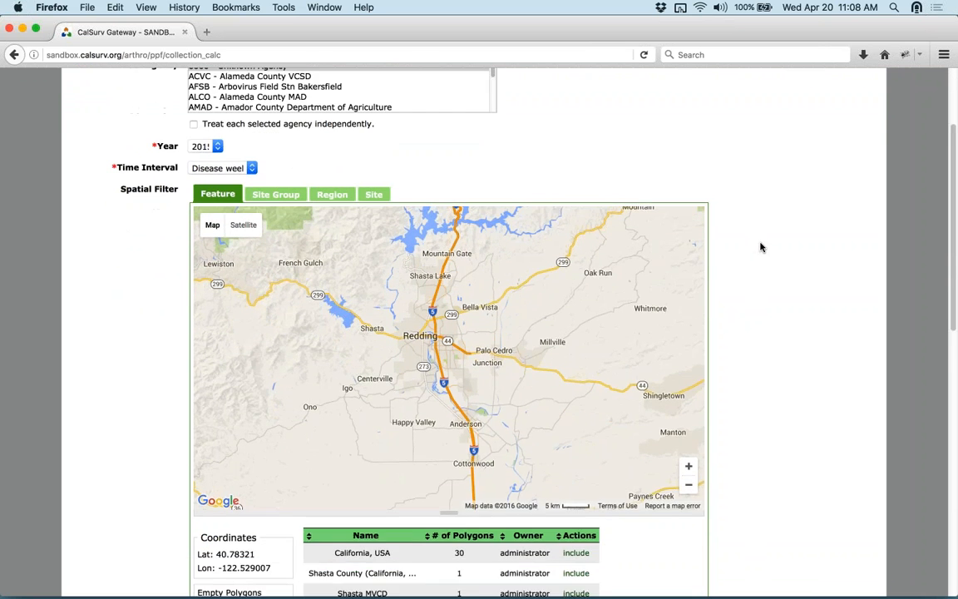
scroll(663, 310, "down", 1)
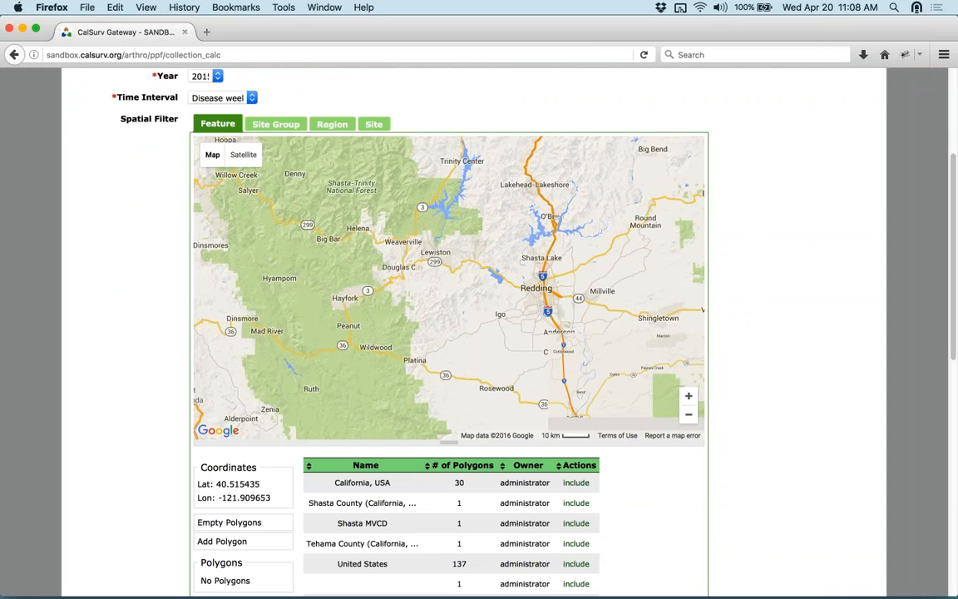
left_click_drag(550, 303, 439, 305)
scroll(791, 408, "down", 2)
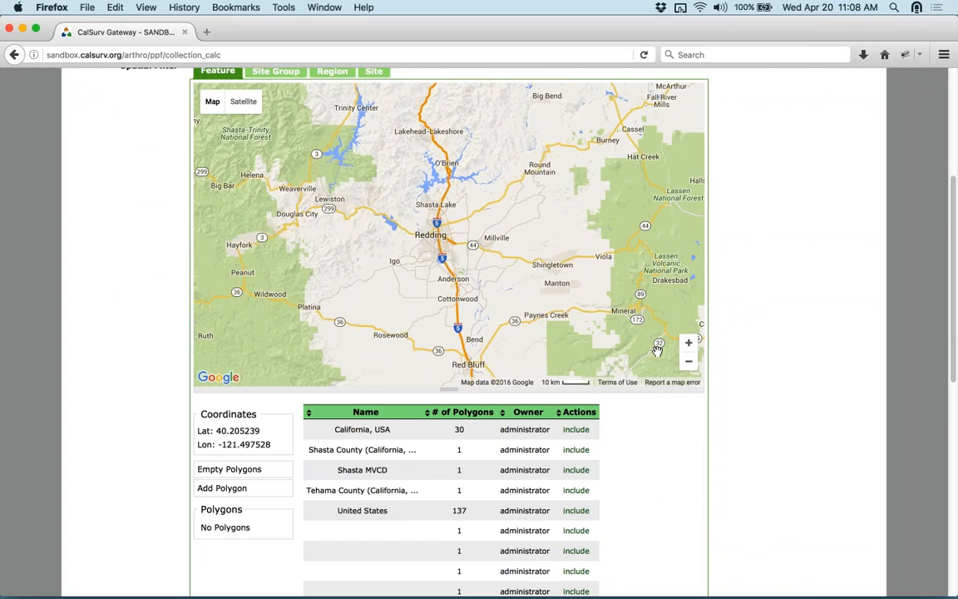
scroll(591, 316, "down", 3)
scroll(792, 366, "down", 1)
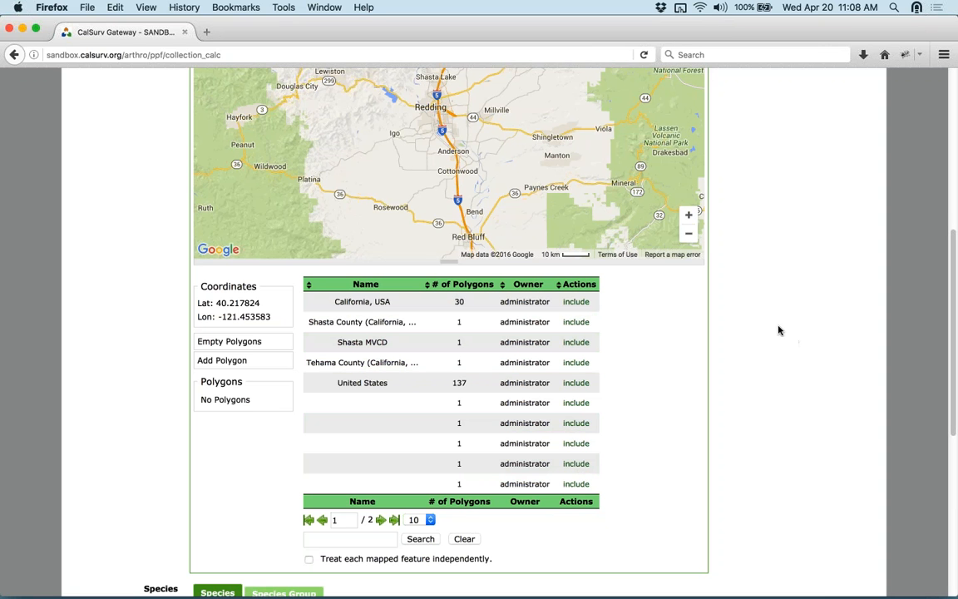
scroll(779, 330, "up", 2)
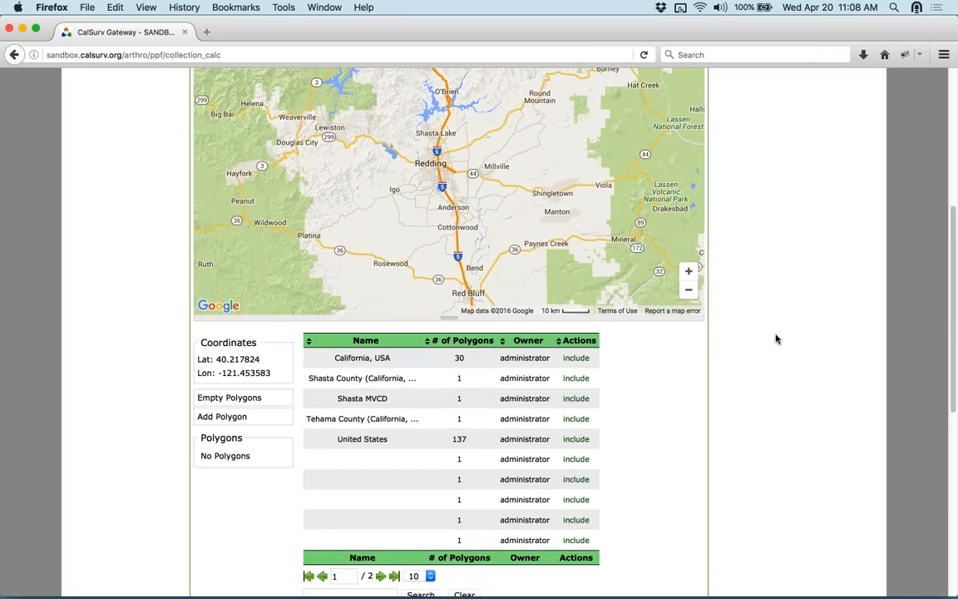
scroll(778, 339, "up", 1)
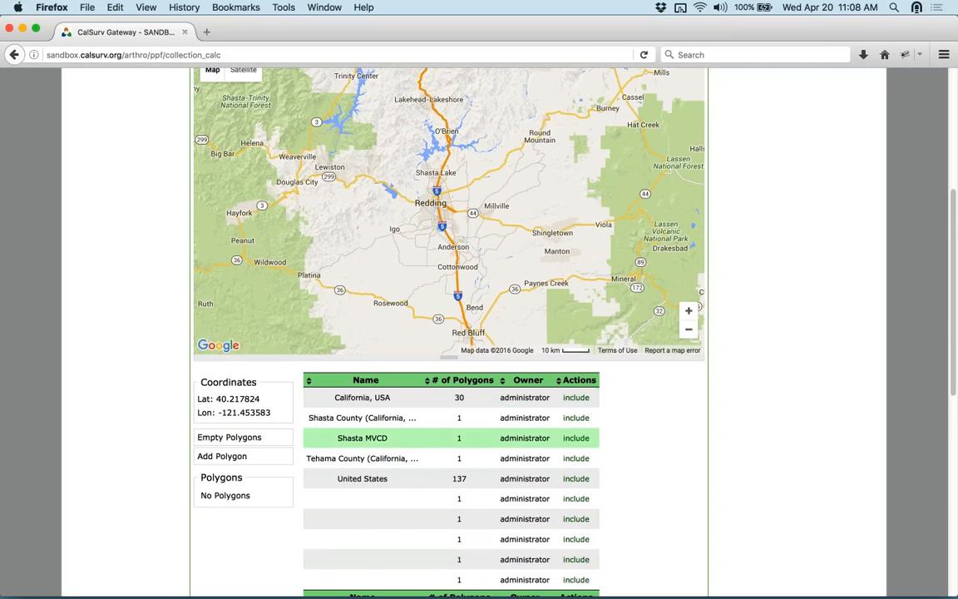
scroll(775, 396, "up", 1)
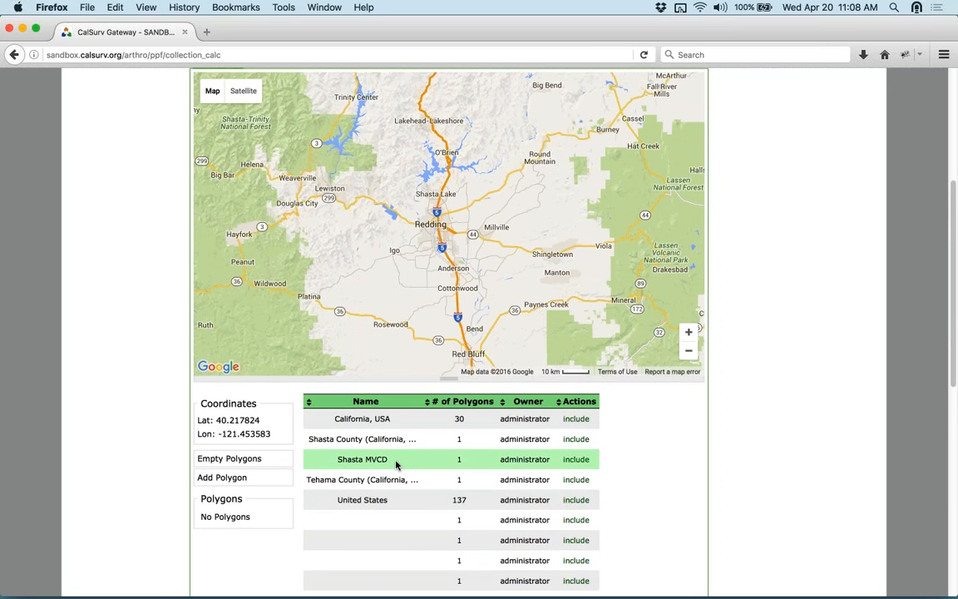
- Include Shasta MVCD, accept the 603-vertex warning, and zoom to inspect its polygon
left_click(576, 460)
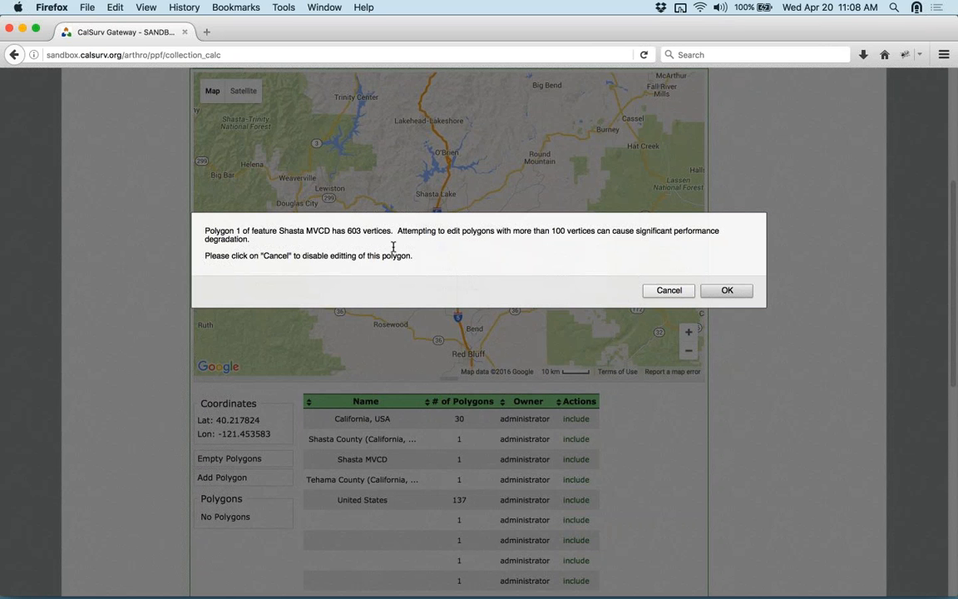
left_click(668, 292)
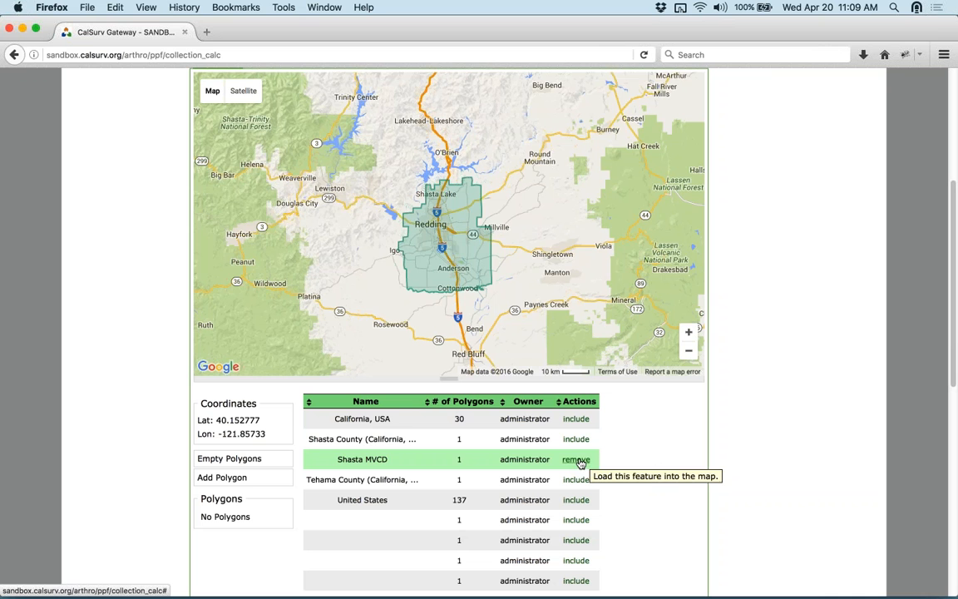
scroll(462, 261, "up", 2)
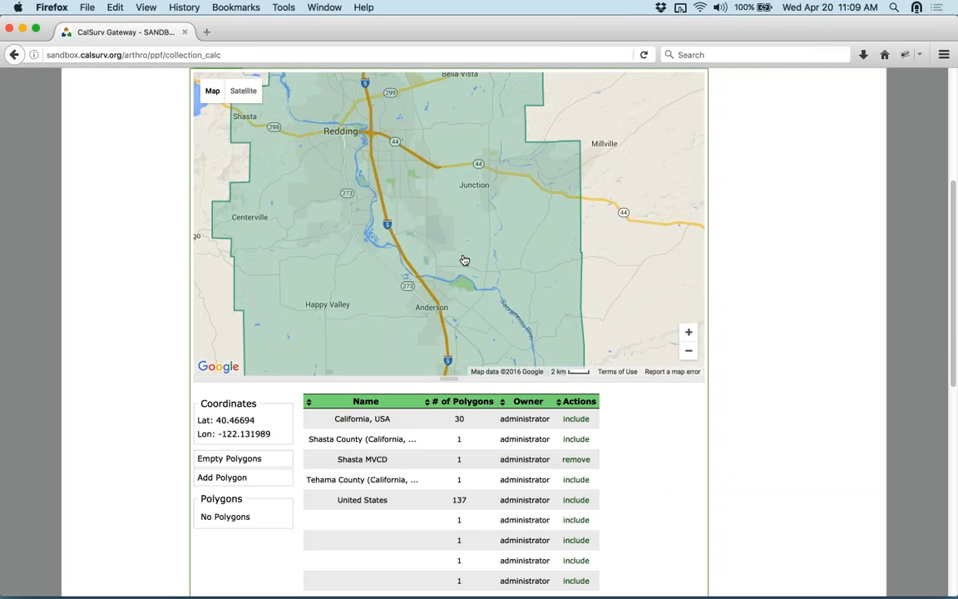
scroll(464, 260, "down", 1)
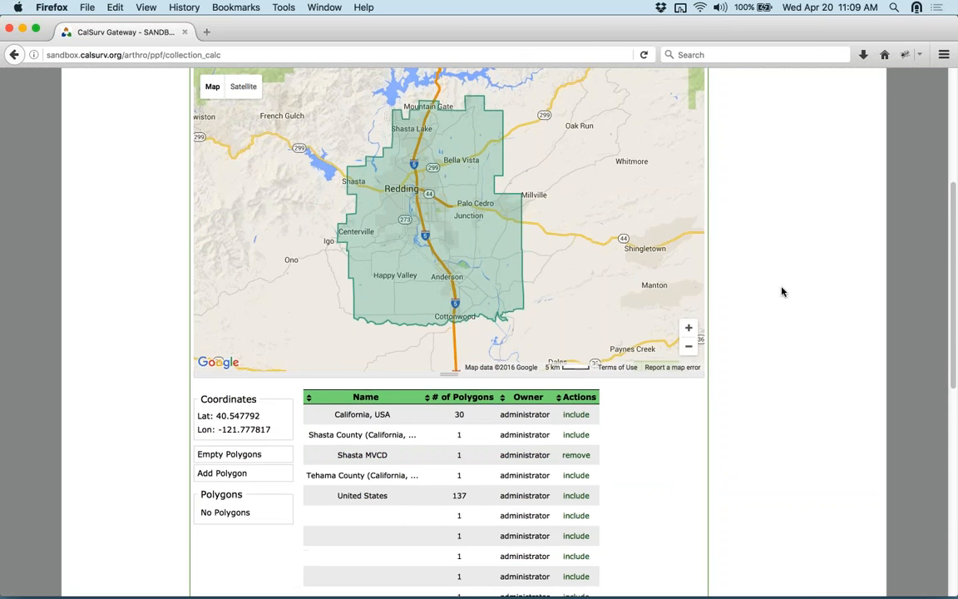
scroll(779, 295, "down", 5)
scroll(778, 299, "down", 2)
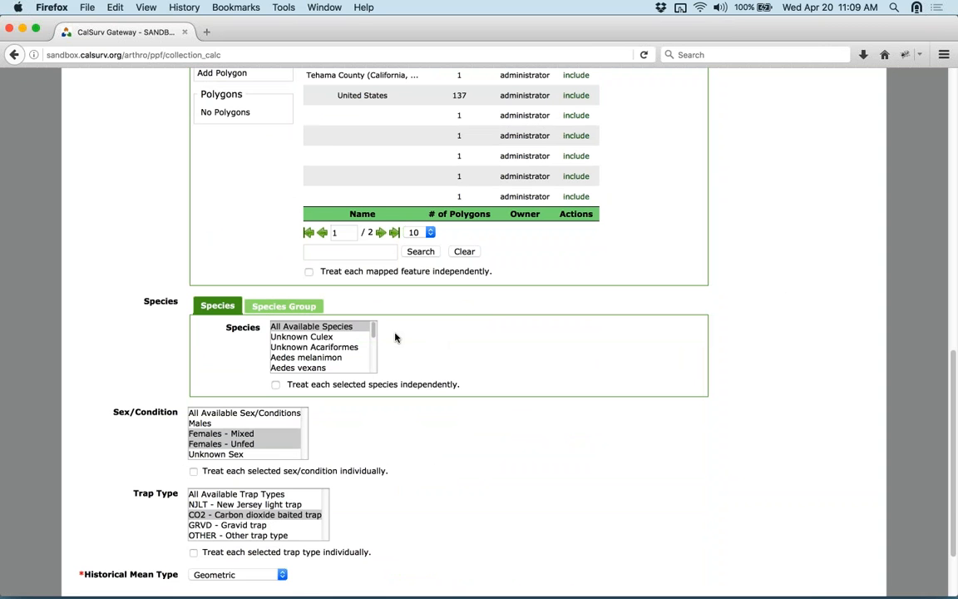
- Choose Culex tarsalis and Cx pipiens complex as the species groups
mouse_move(372, 330)
left_mouse_down()
mouse_move(383, 374)
mouse_move(391, 332)
mouse_move(373, 329)
left_mouse_up()
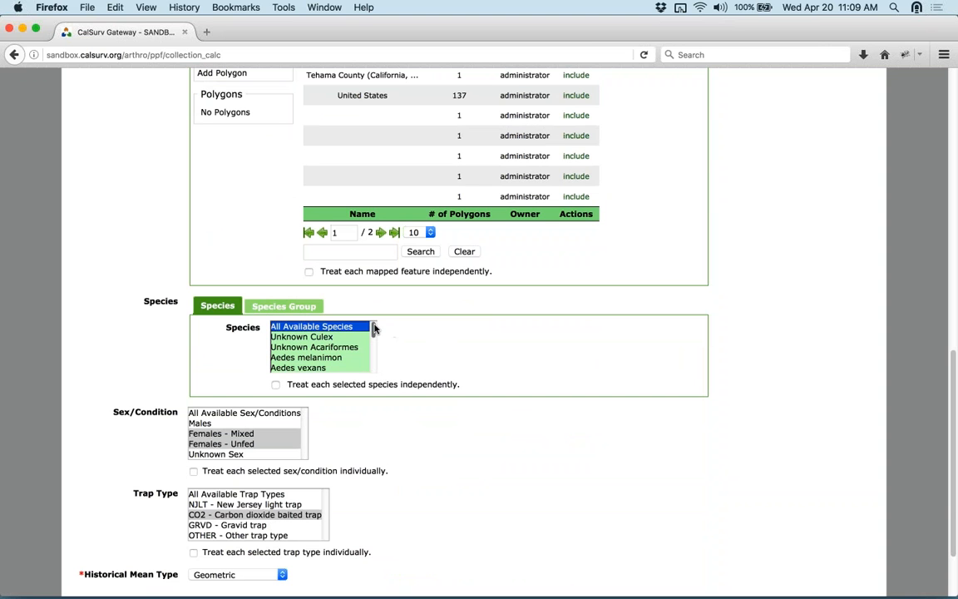
left_click(281, 306)
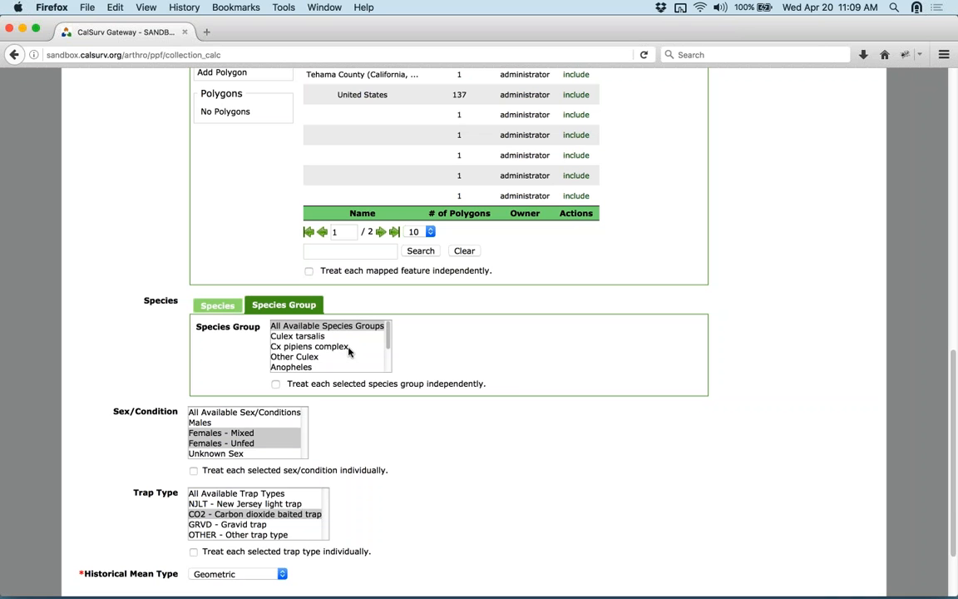
left_click(283, 338)
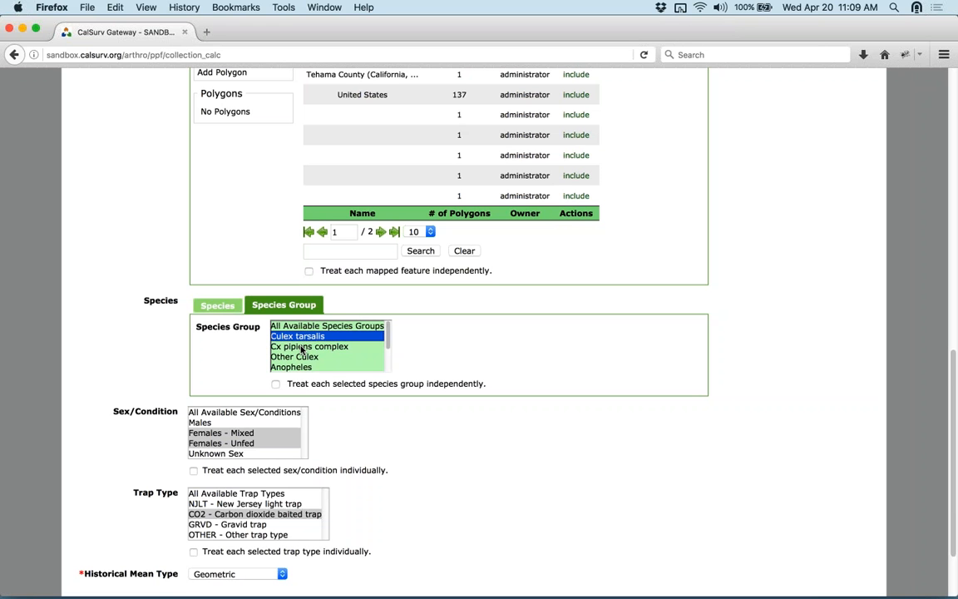
left_click(303, 348, "shift")
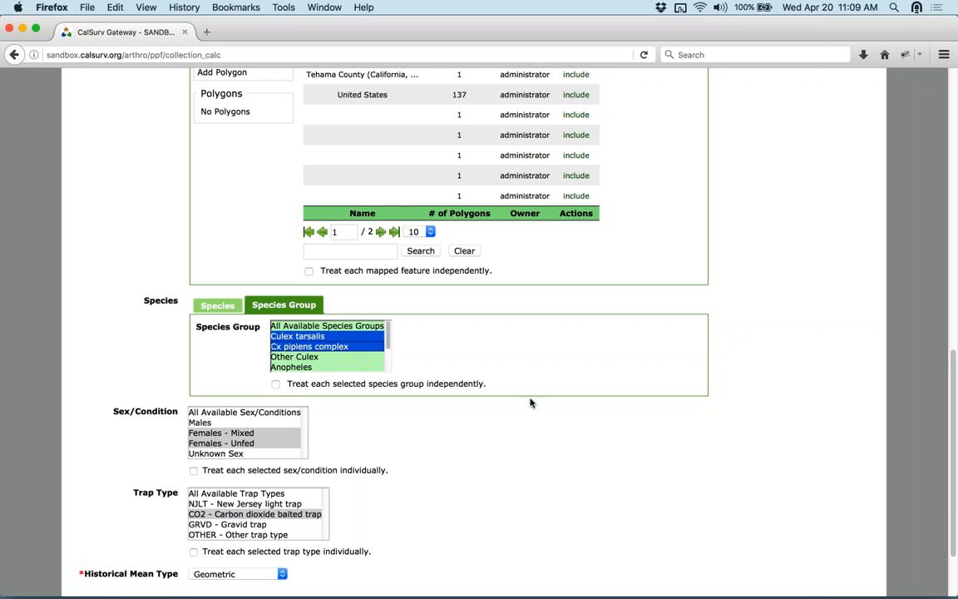
left_click(395, 394)
- Restrict the trap type to CO2 - Carbon dioxide baited trap
scroll(415, 412, "down", 3)
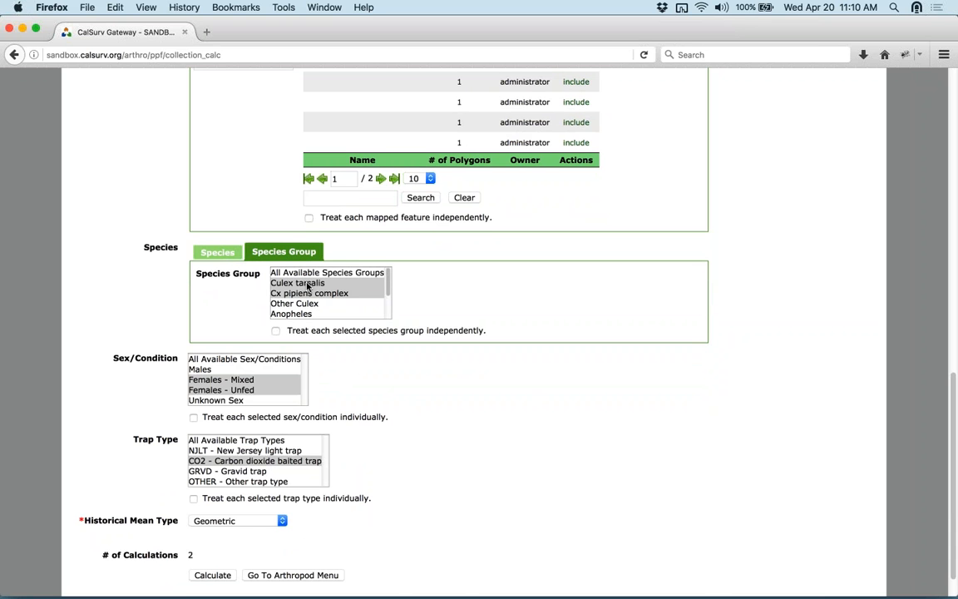
scroll(516, 382, "down", 1)
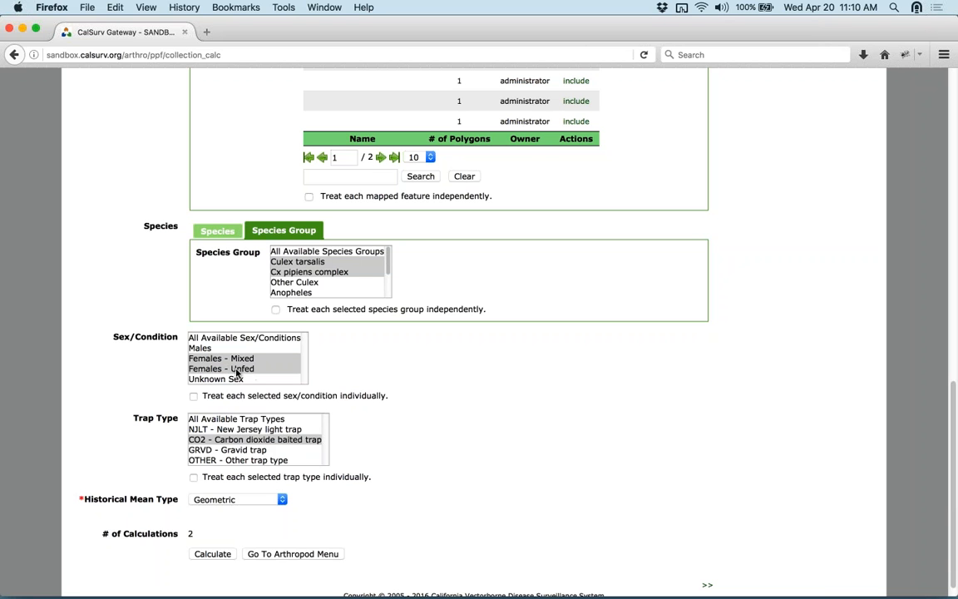
left_click(219, 442)
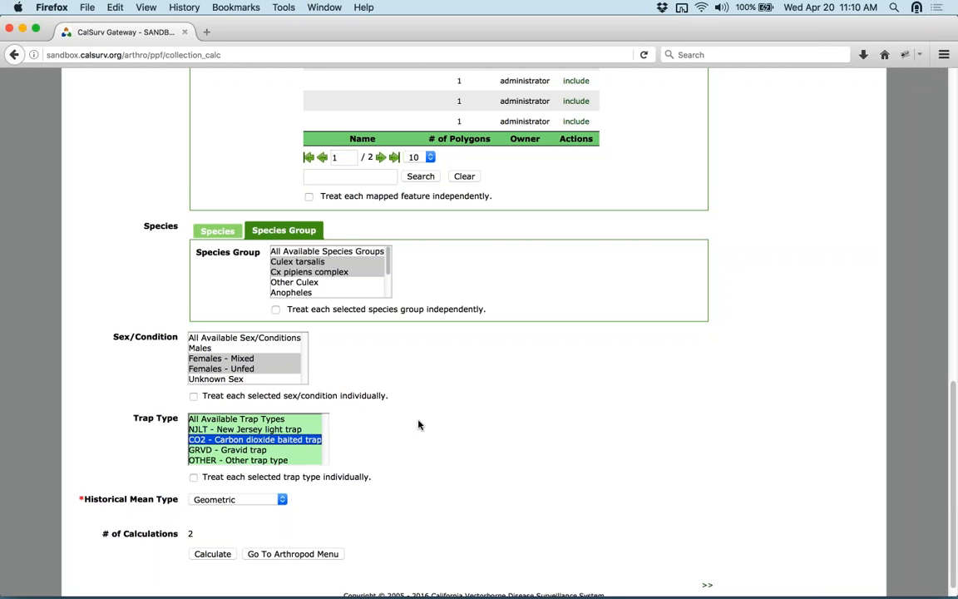
scroll(453, 426, "down", 2)
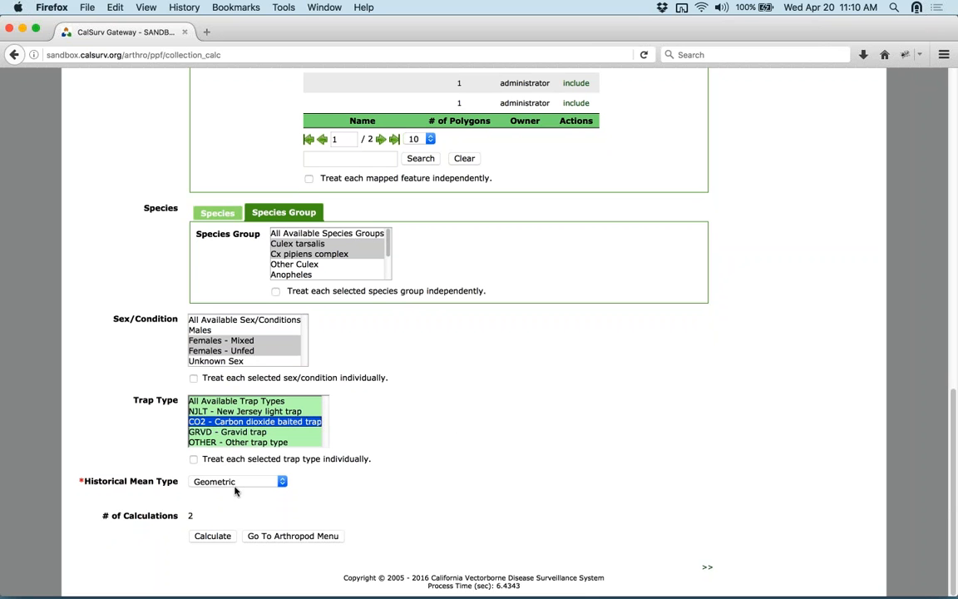
- Run the calculation, keeping Geometric as the Historical Mean Type
left_click(213, 536)
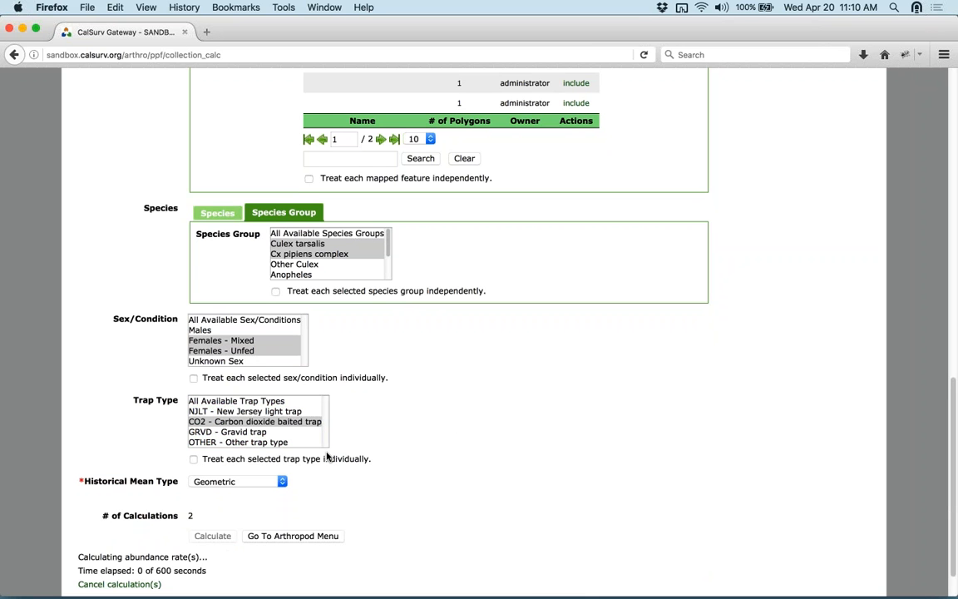
left_click(281, 483)
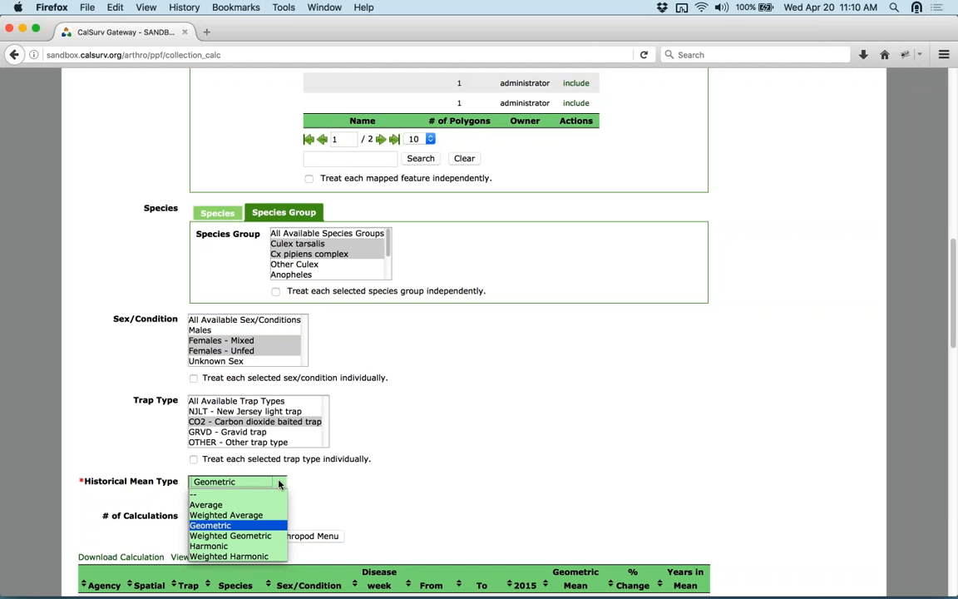
left_click(483, 462)
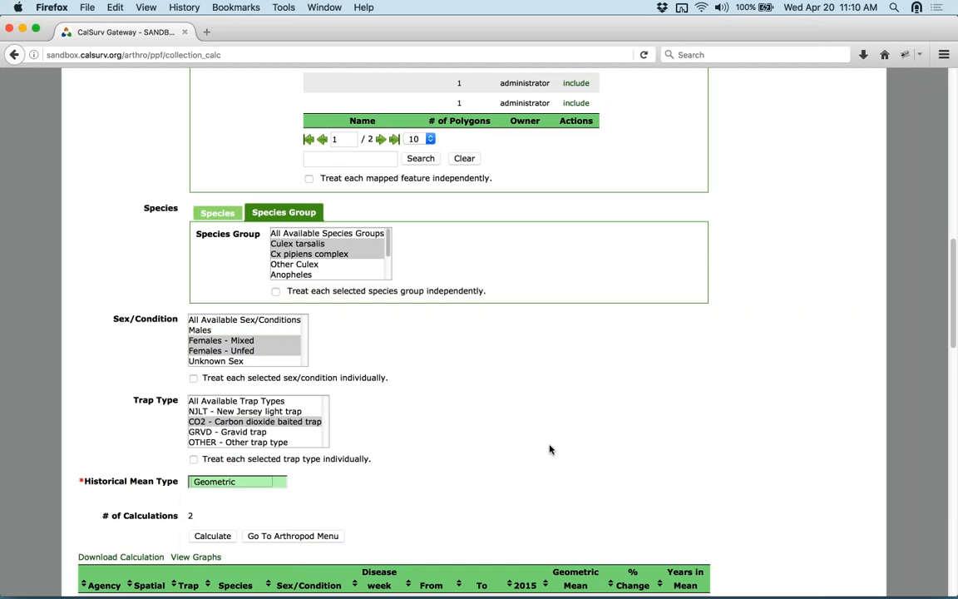
- Review the weekly 2015 SHAS results with geometric historical means and % change
scroll(798, 401, "down", 5)
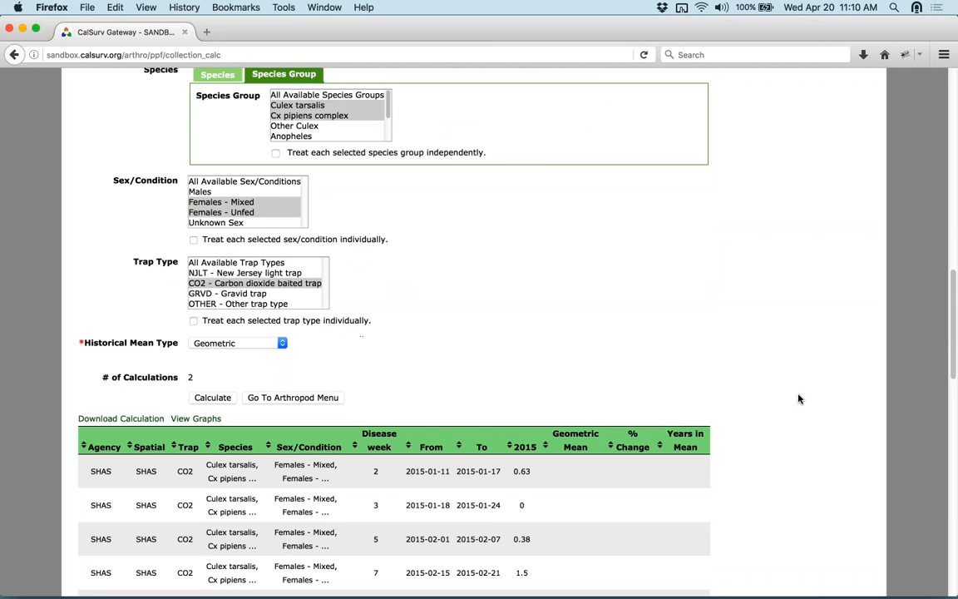
scroll(796, 399, "down", 2)
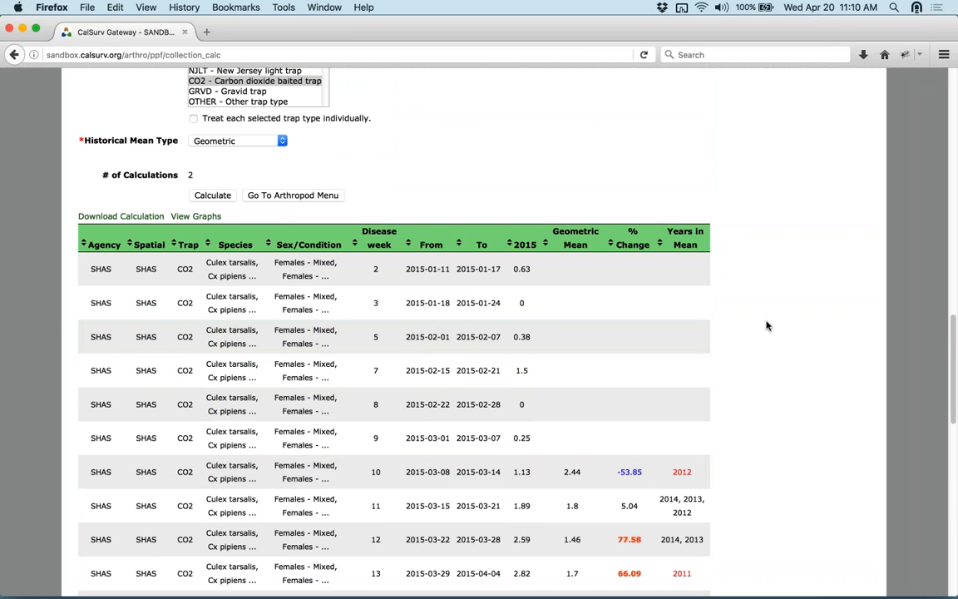
scroll(772, 327, "down", 3)
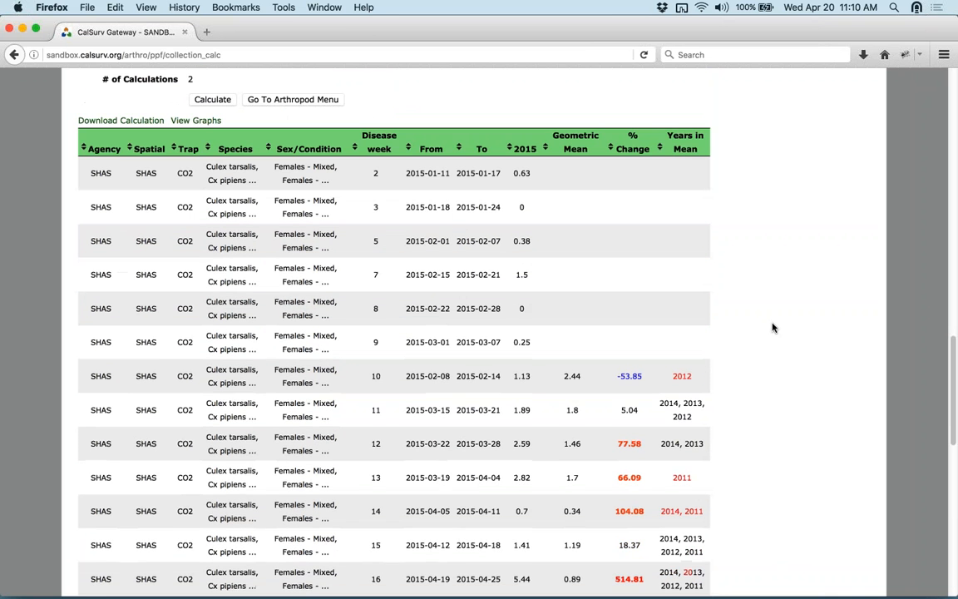
scroll(785, 304, "down", 3)
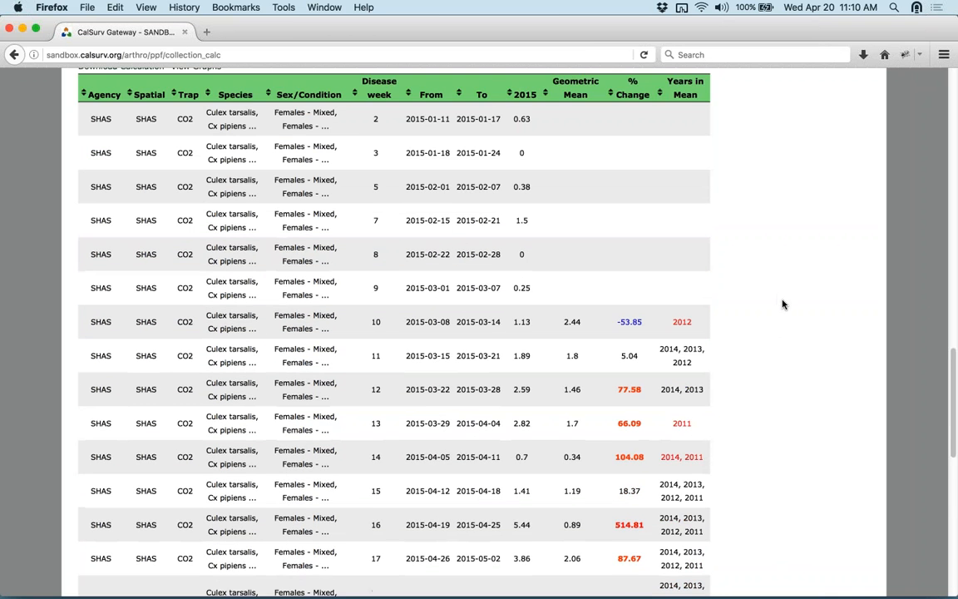
scroll(784, 304, "up", 3)
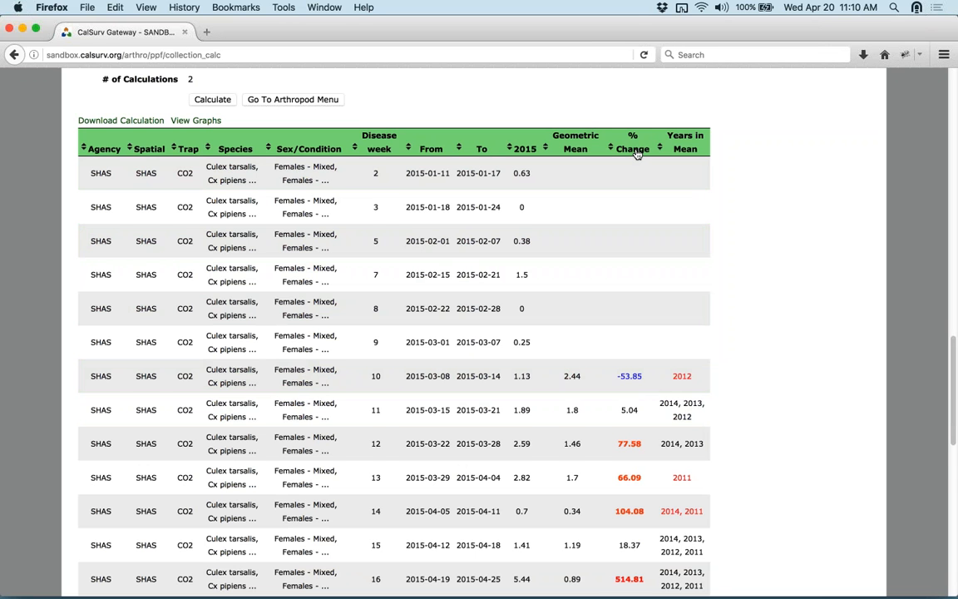
scroll(742, 348, "down", 4)
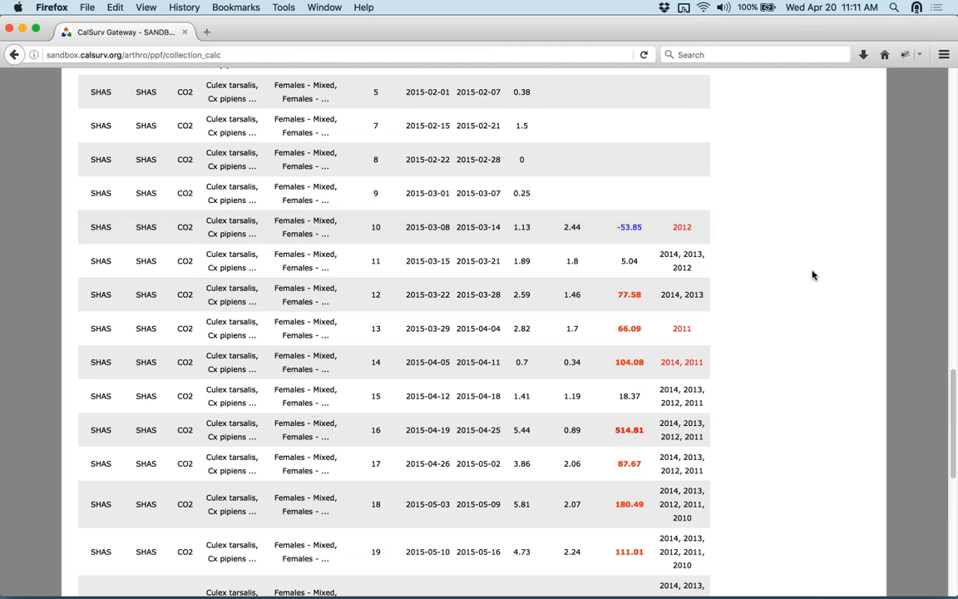
scroll(803, 287, "down", 2)
scroll(796, 295, "down", 5)
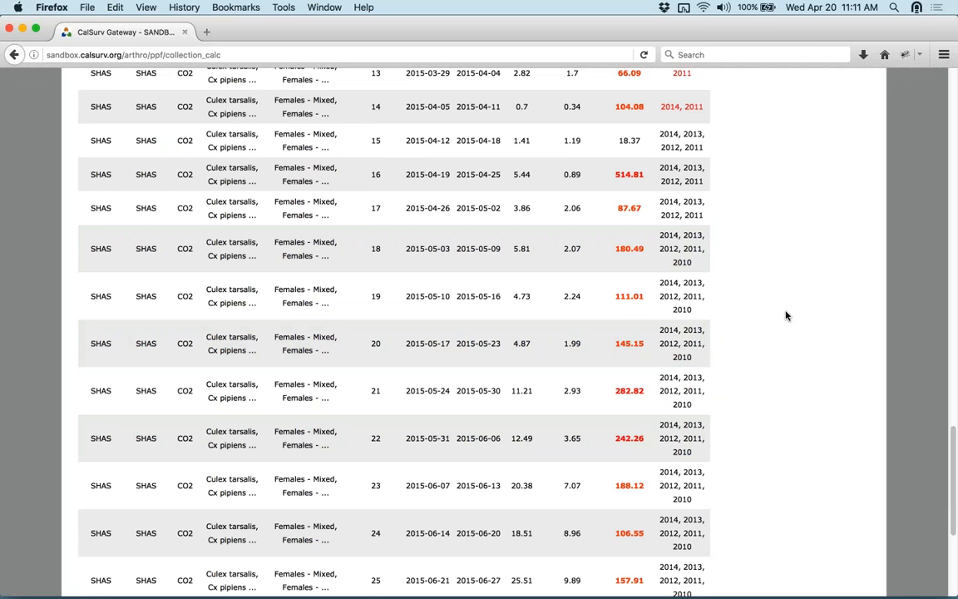
scroll(787, 314, "up", 15)
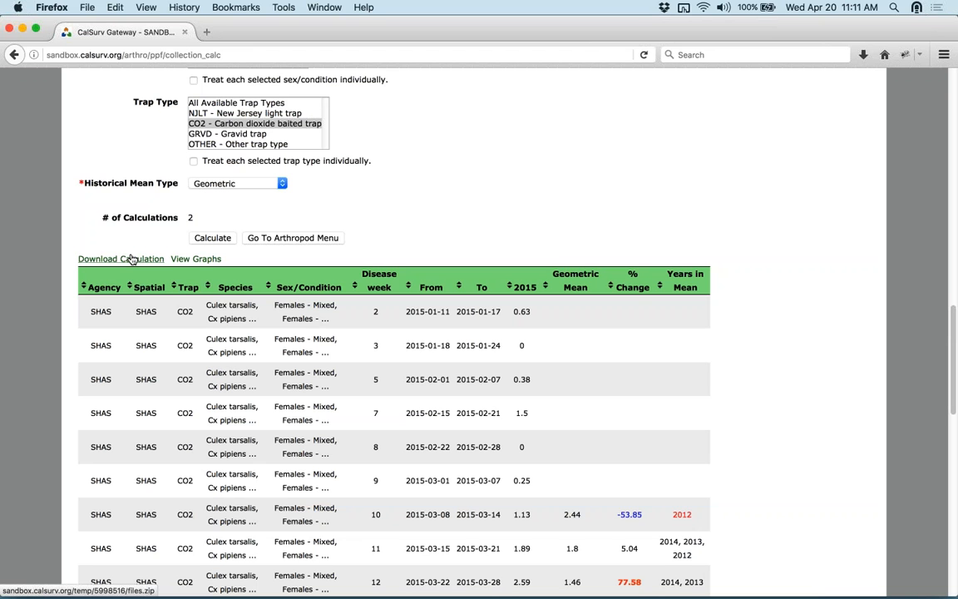
left_click(190, 261)
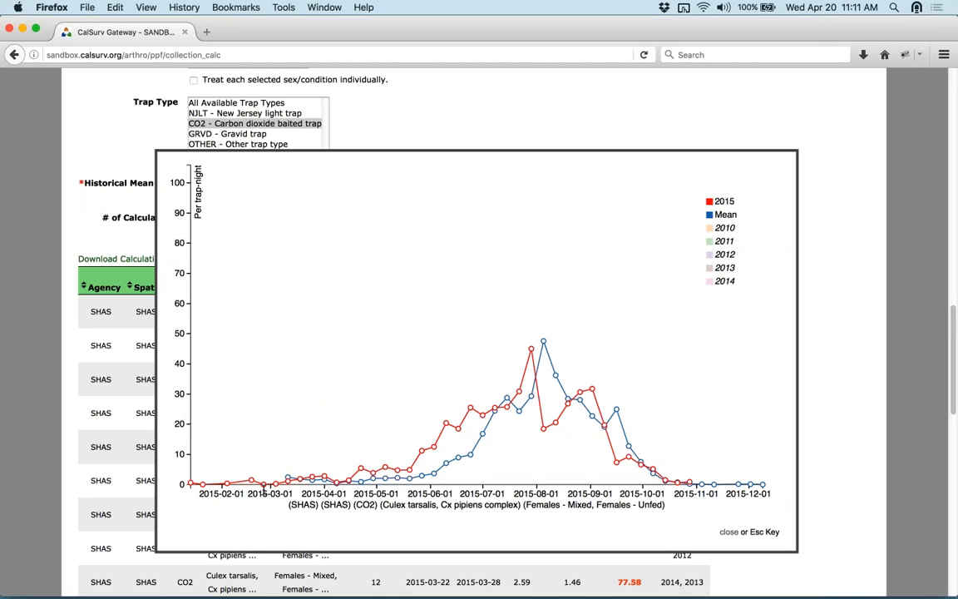
mouse_move(519, 411)
mouse_move(447, 425)
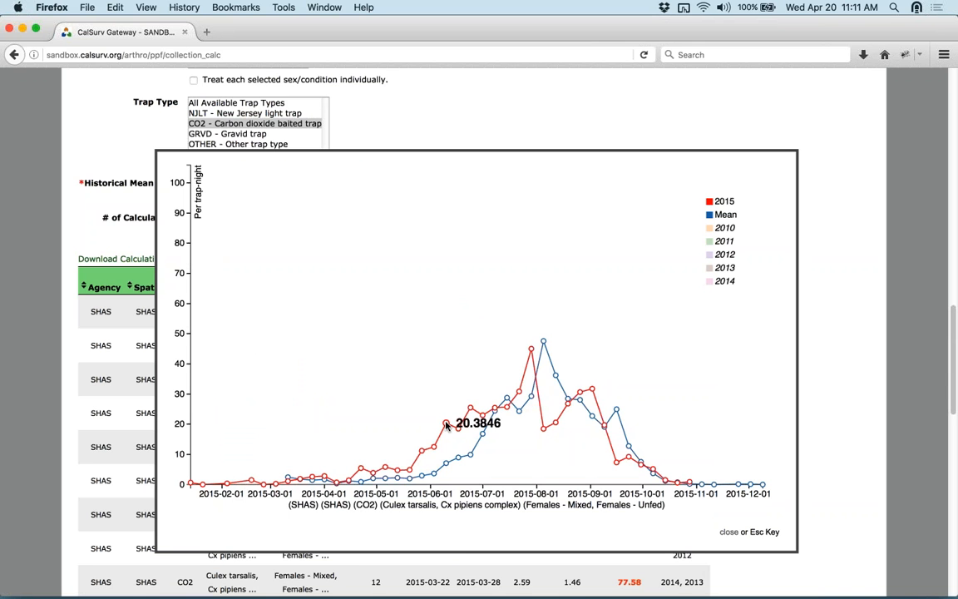
mouse_move(472, 411)
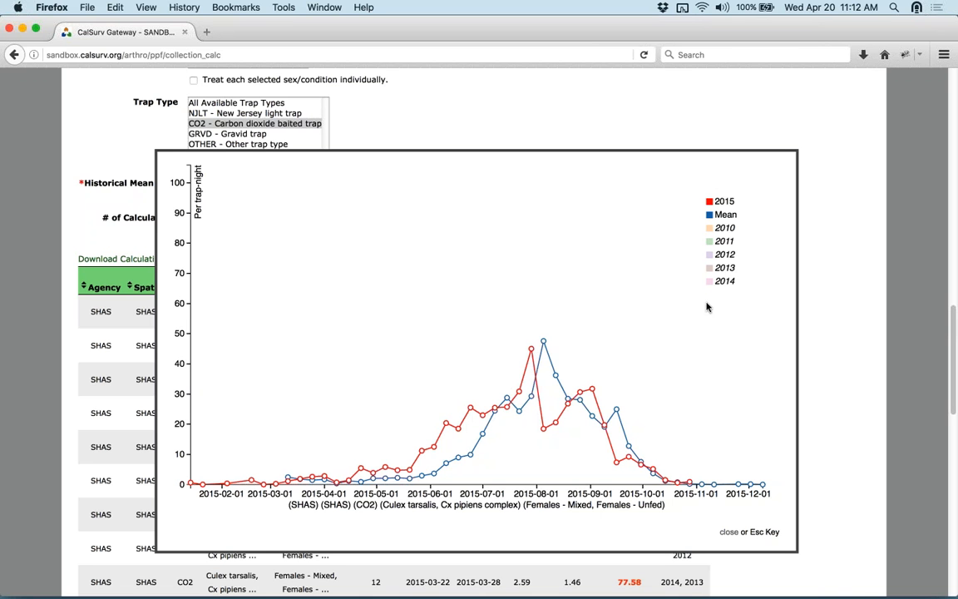
left_click(709, 215)
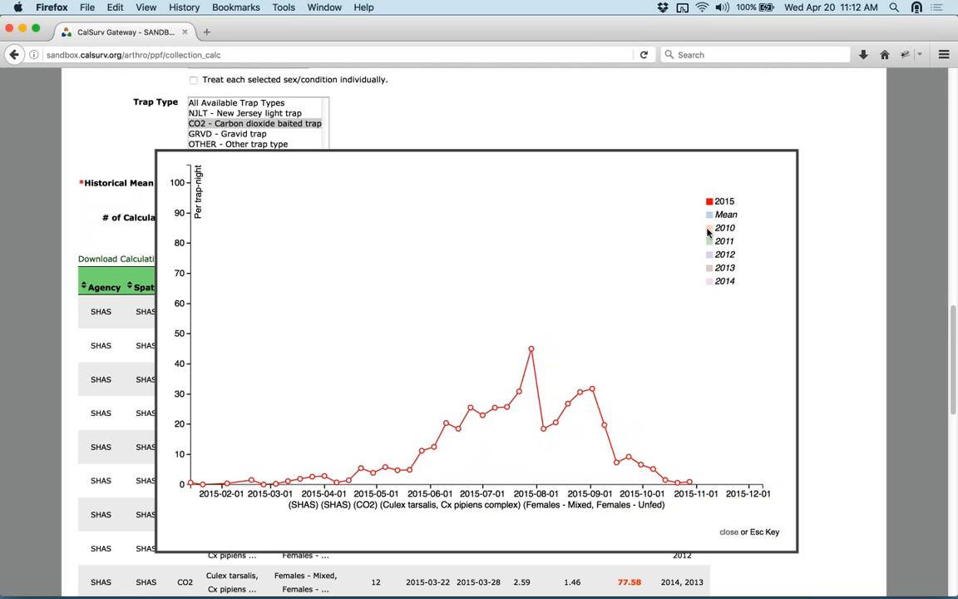
left_click(708, 233)
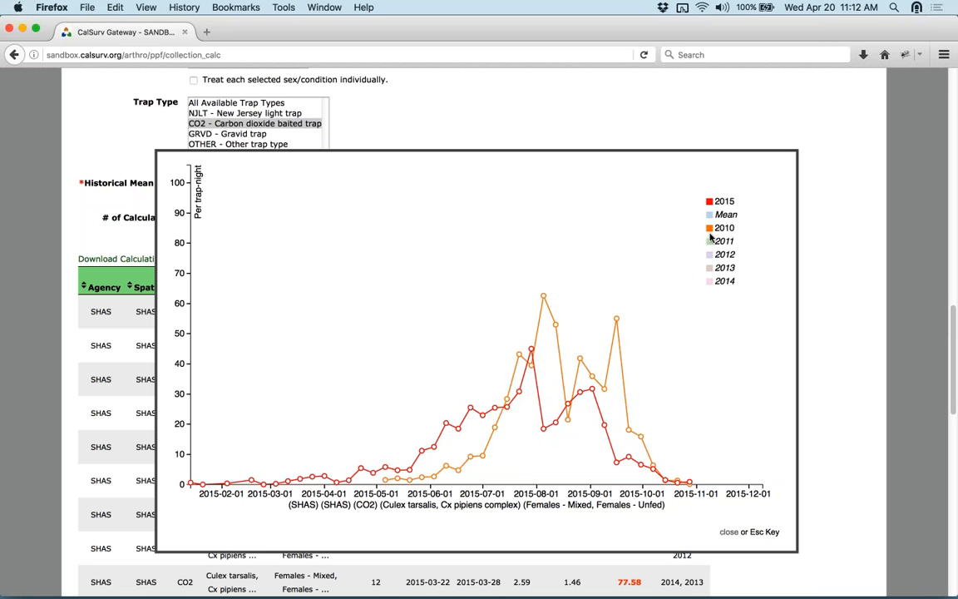
left_click(710, 241)
left_click(710, 255)
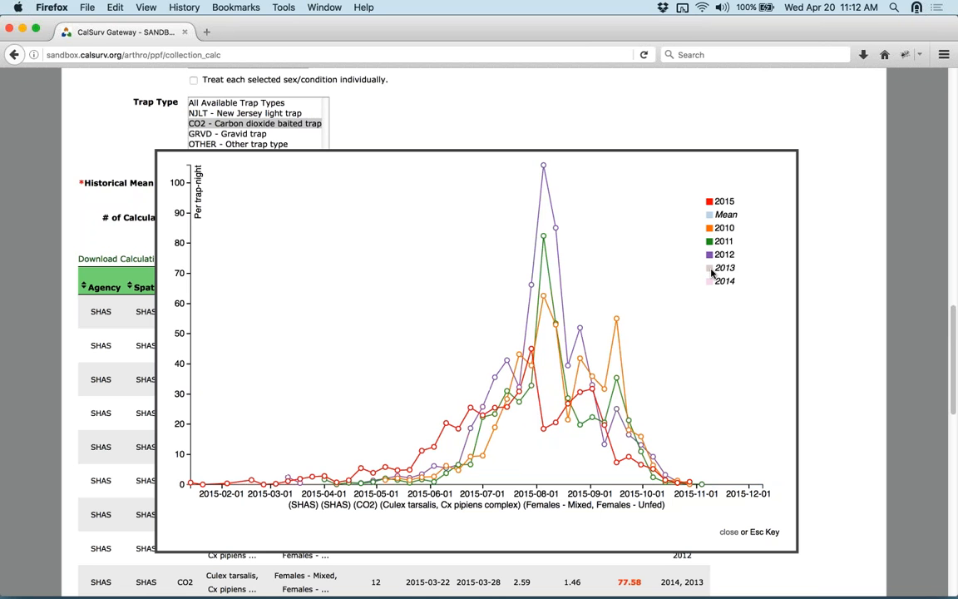
left_click(711, 268)
left_click(709, 282)
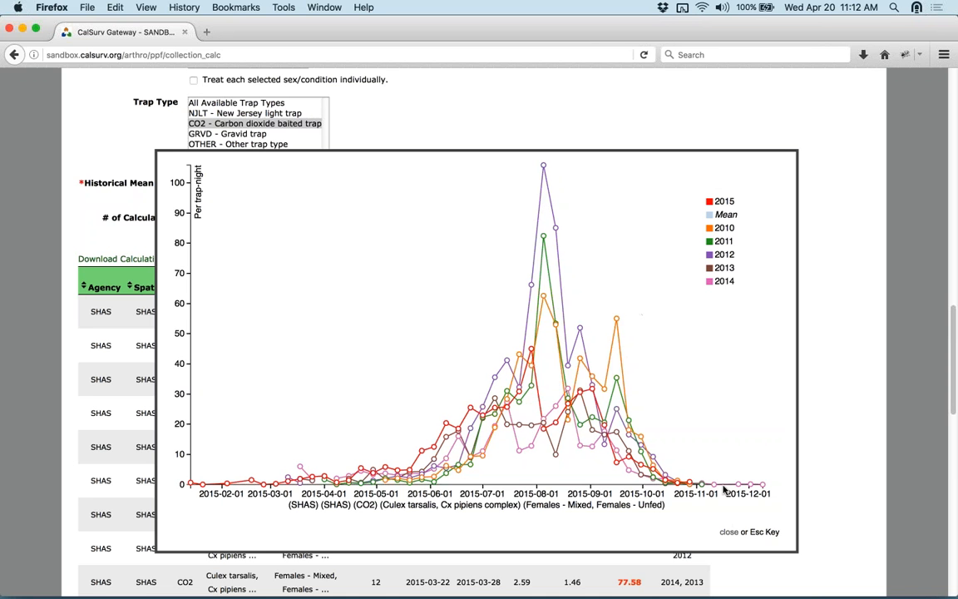
left_click(728, 532)
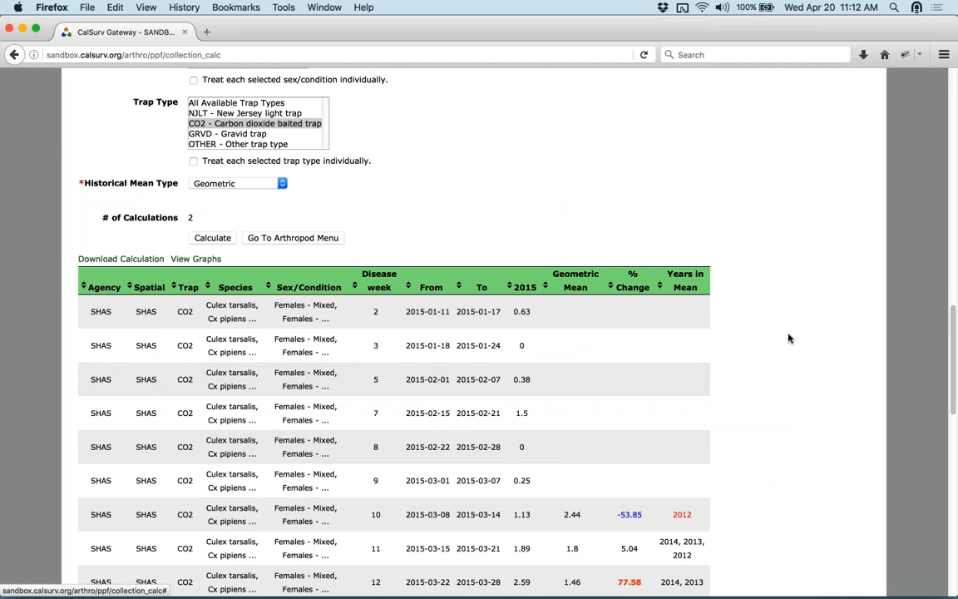
- Open the Arthropod Pool Infection Rate calculator from the Tools list
scroll(790, 339, "up", 5)
scroll(789, 339, "up", 8)
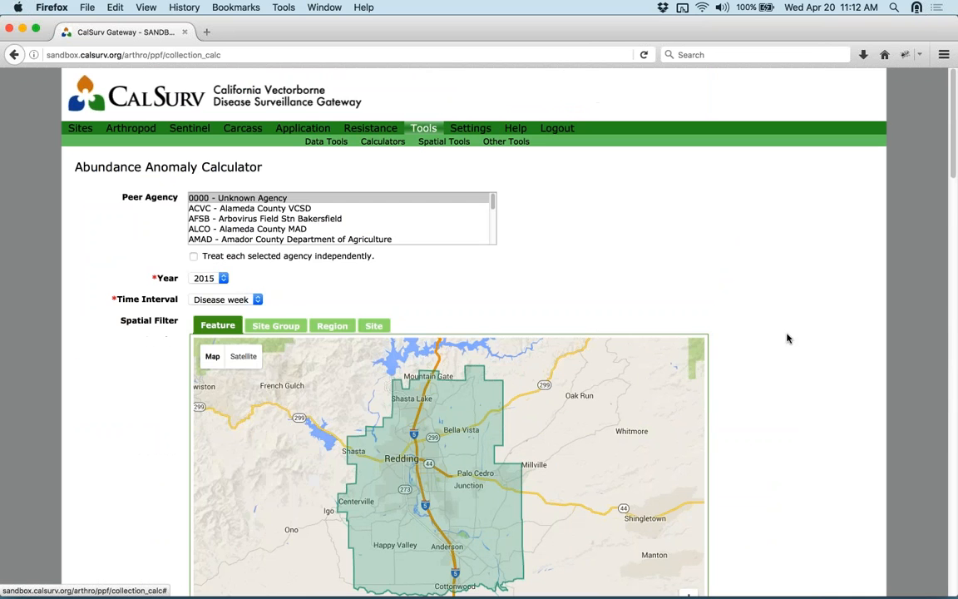
left_click(424, 132)
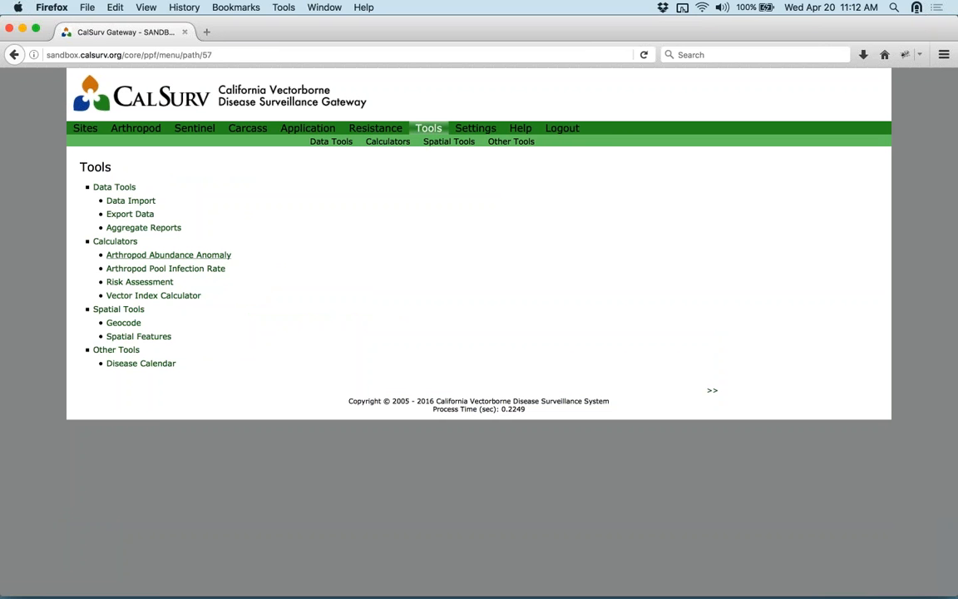
left_click(154, 269)
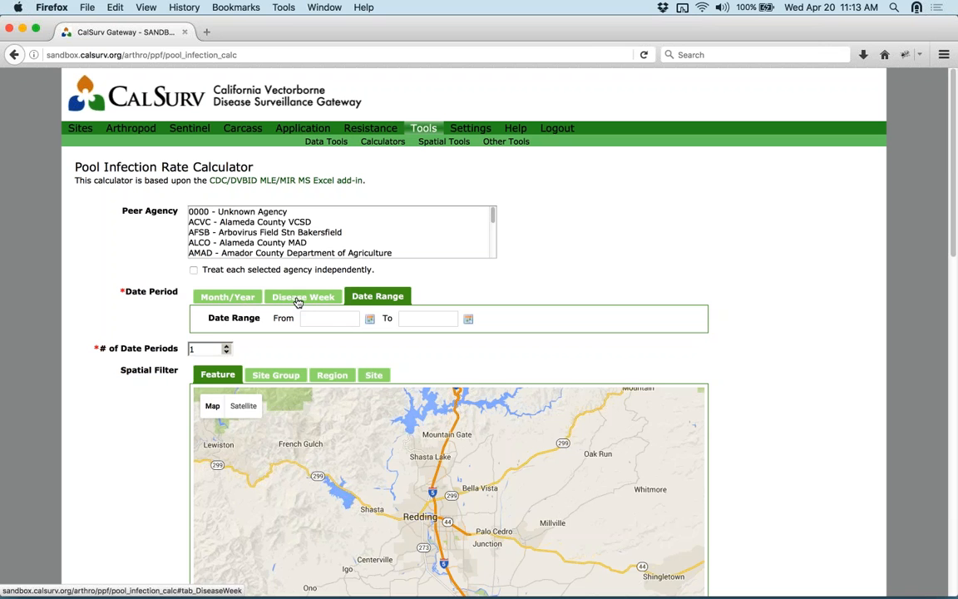
- Start the period at Disease Week 42 of 2015 and set 25 date periods
left_click(329, 318)
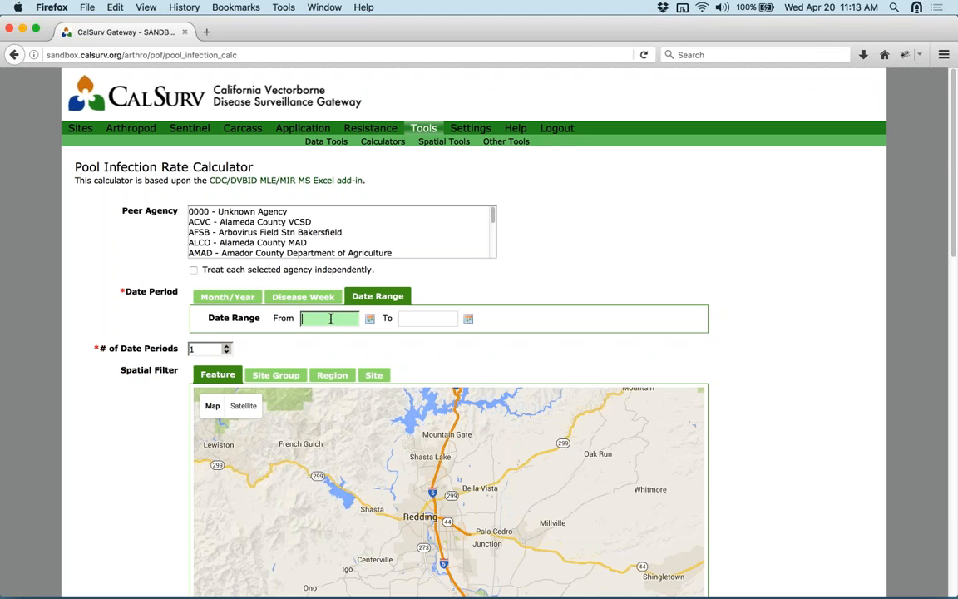
left_click(420, 318)
left_click(295, 296)
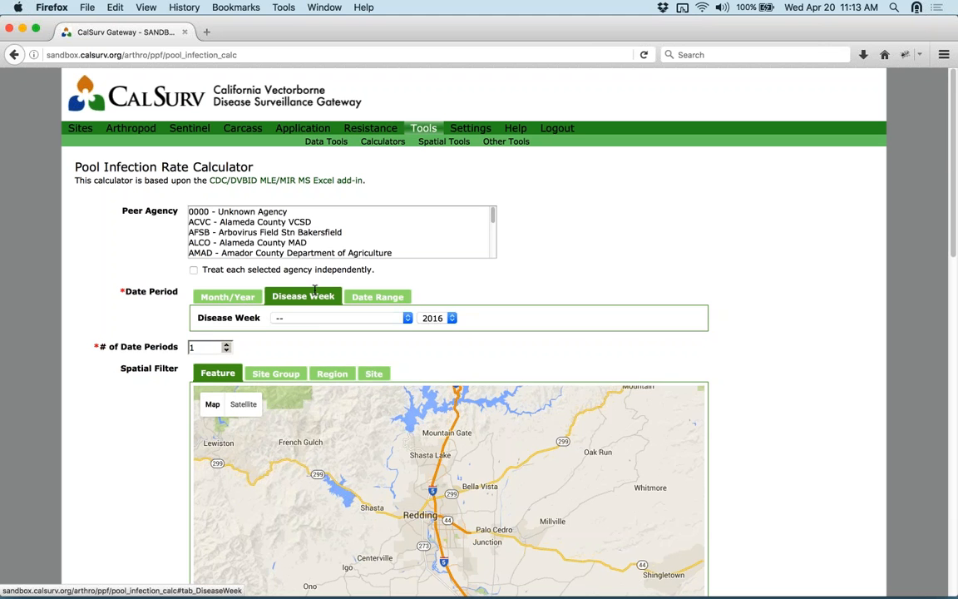
left_click(423, 319)
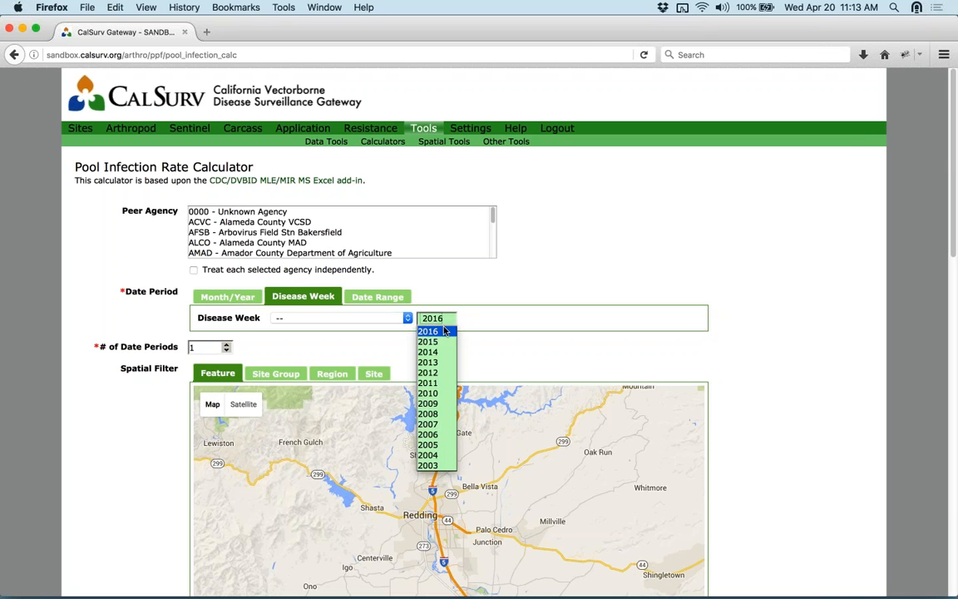
left_click(426, 340)
left_click(366, 318)
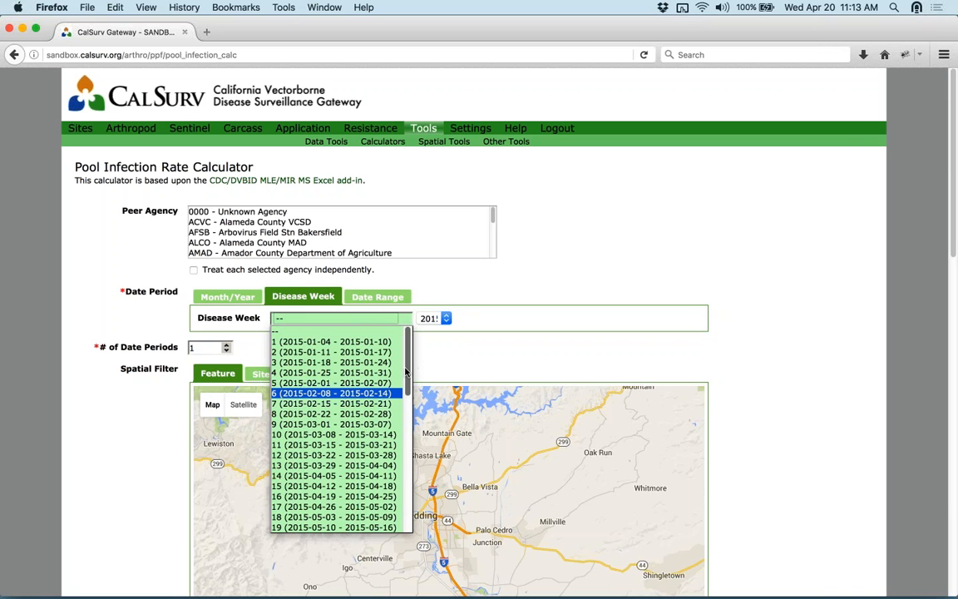
left_click_drag(410, 374, 407, 514)
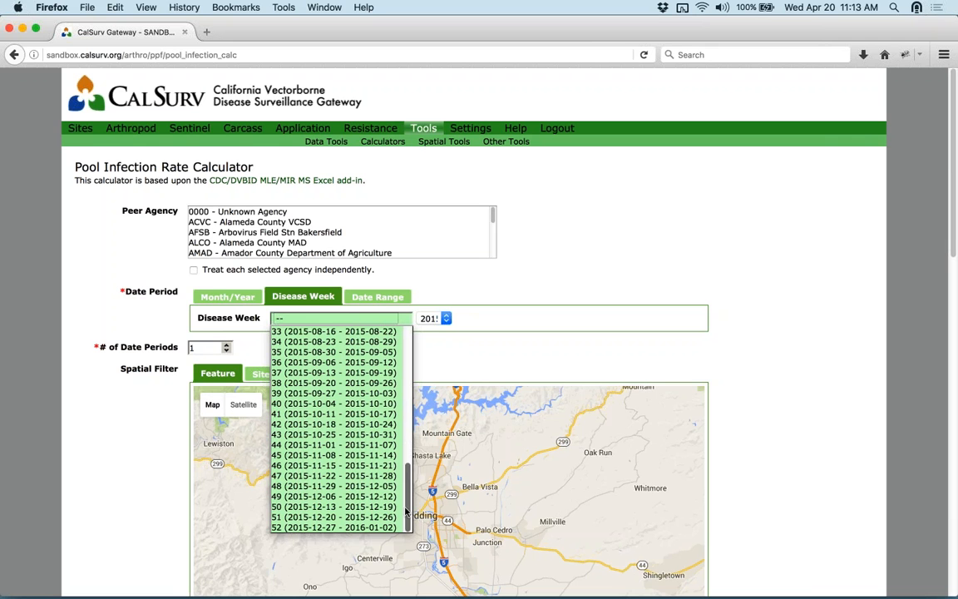
left_click(338, 424)
left_click_drag(207, 347, 174, 341)
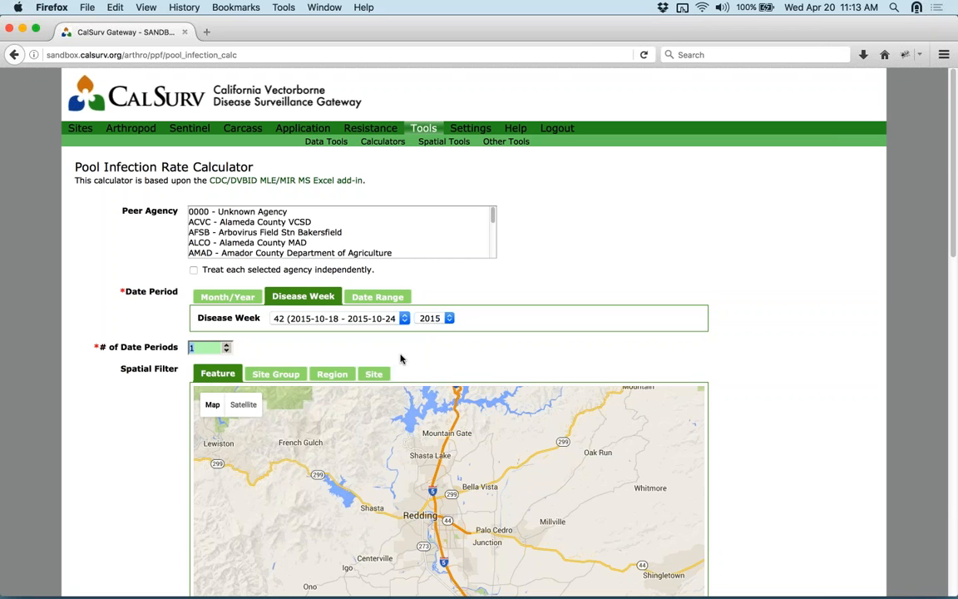
type("25")
left_click(566, 334)
- Choose Culex tarsalis and Cx pipiens complex as the species groups
scroll(789, 323, "down", 4)
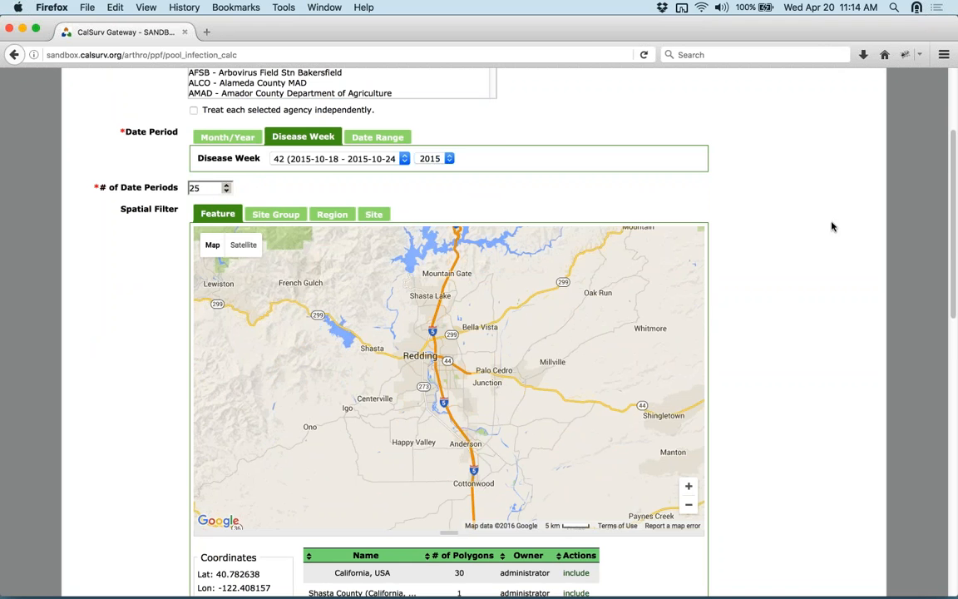
scroll(799, 229, "down", 3)
scroll(799, 229, "down", 2)
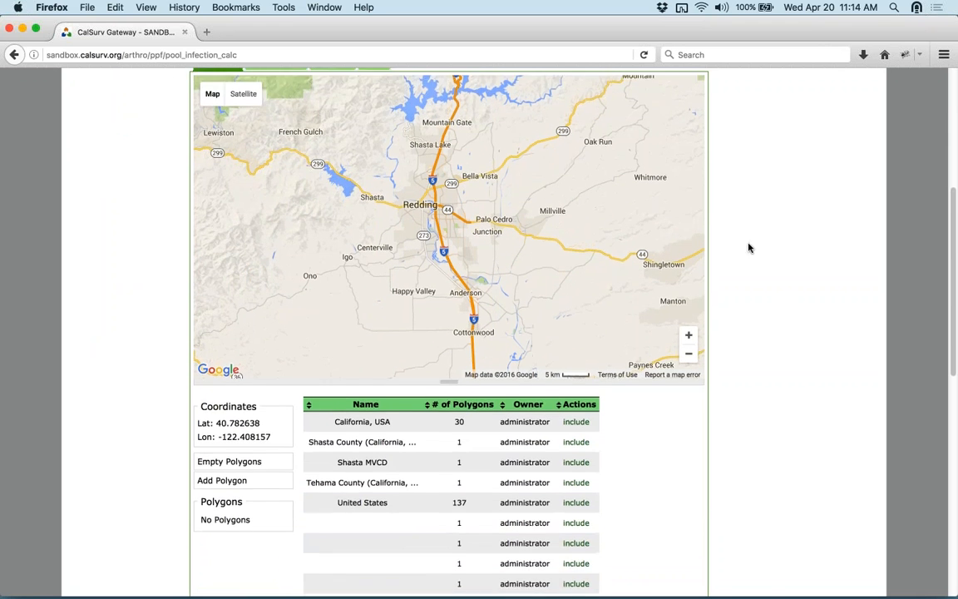
scroll(784, 268, "down", 8)
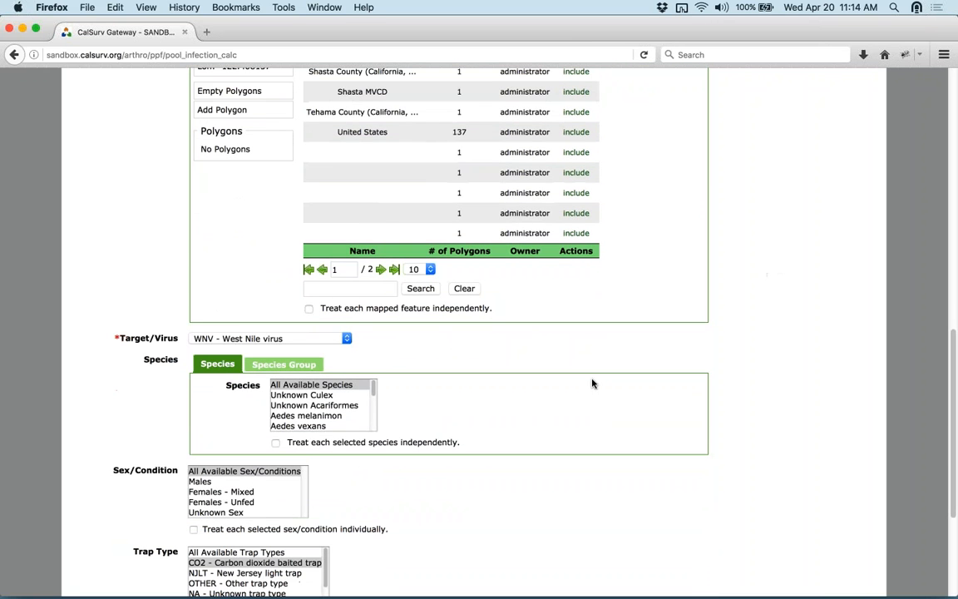
left_click(284, 364)
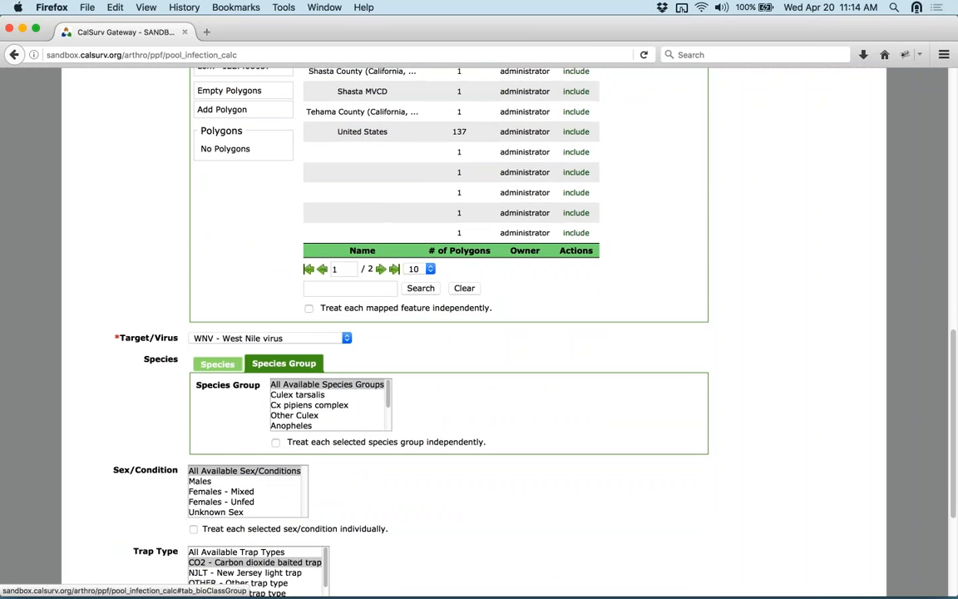
left_click(301, 396)
left_click(372, 406, "shift")
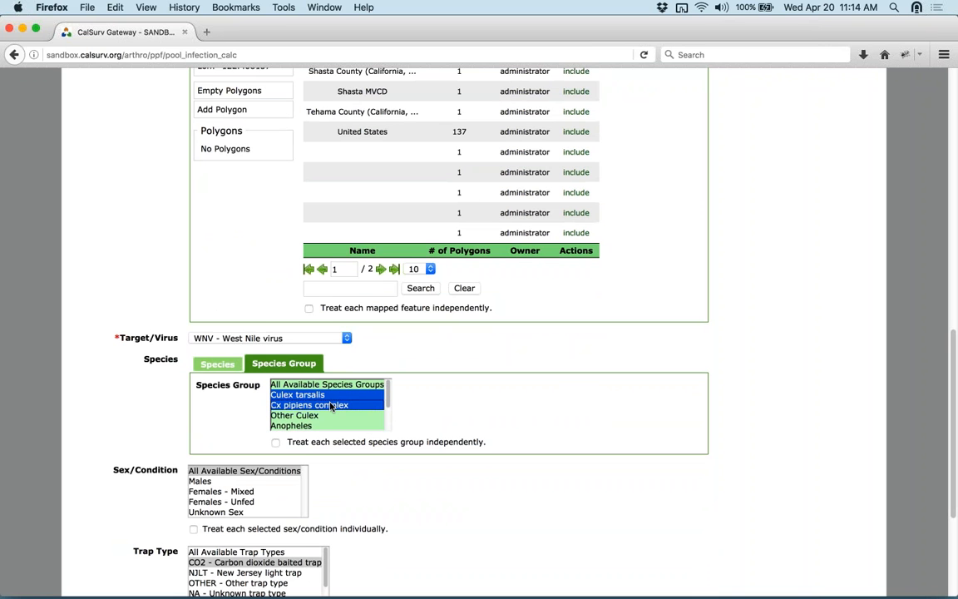
left_click(800, 395)
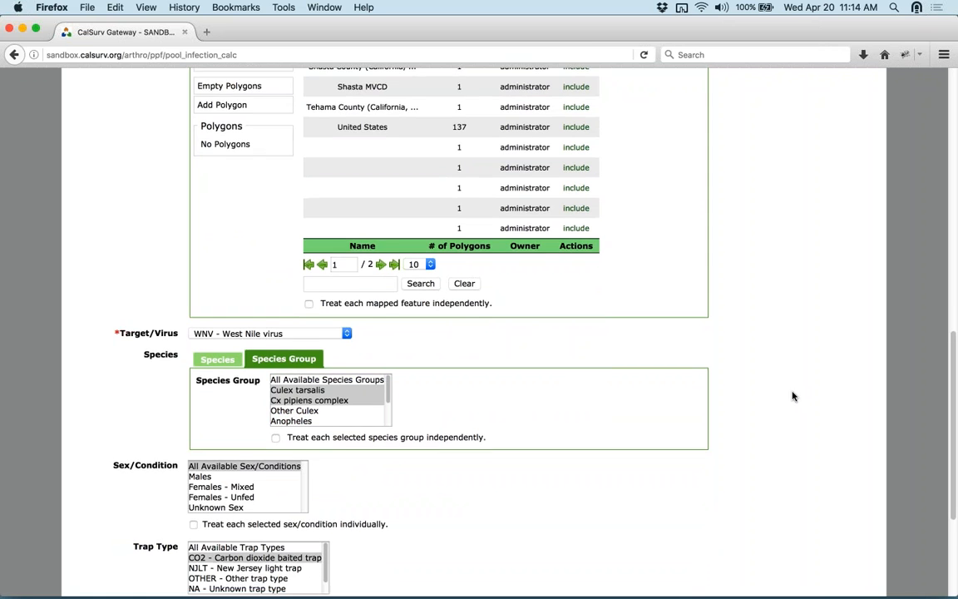
- Select Females - Mixed and Females - Unfed, and the CO2 - Carbon dioxide baited trap type
scroll(533, 465, "down", 2)
left_click(220, 417)
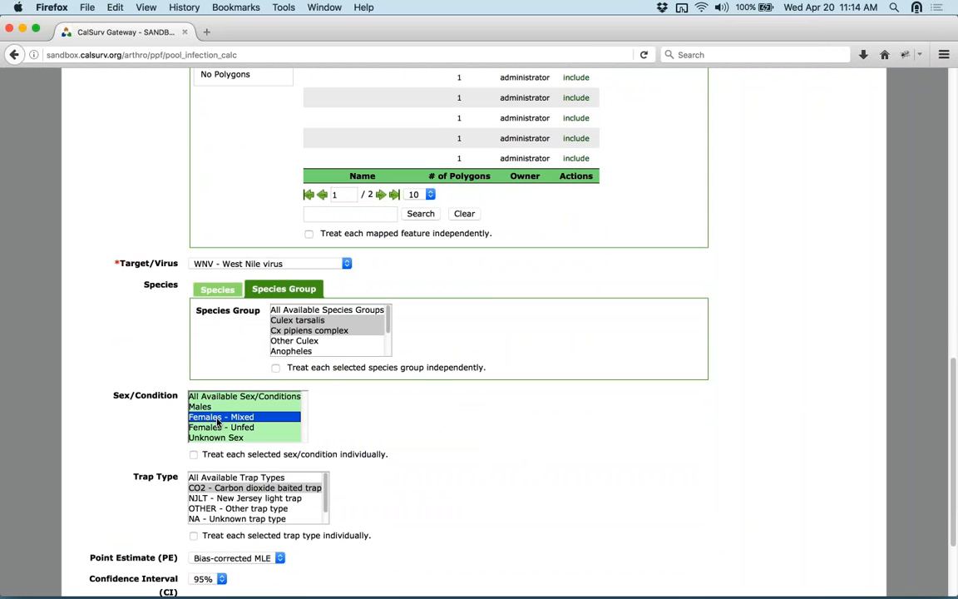
left_click(223, 427, "super")
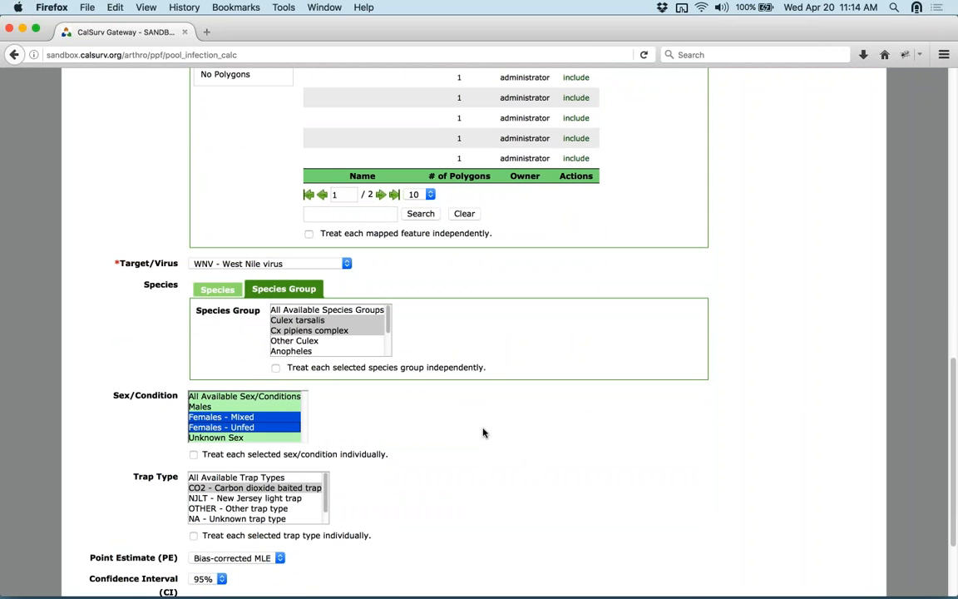
scroll(749, 432, "down", 1)
scroll(749, 432, "down", 3)
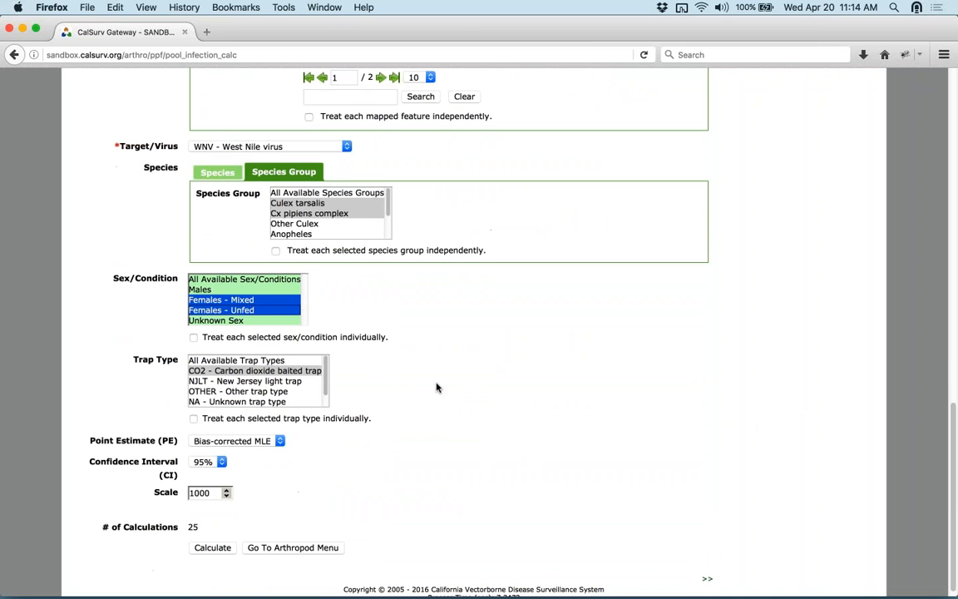
left_click(235, 371)
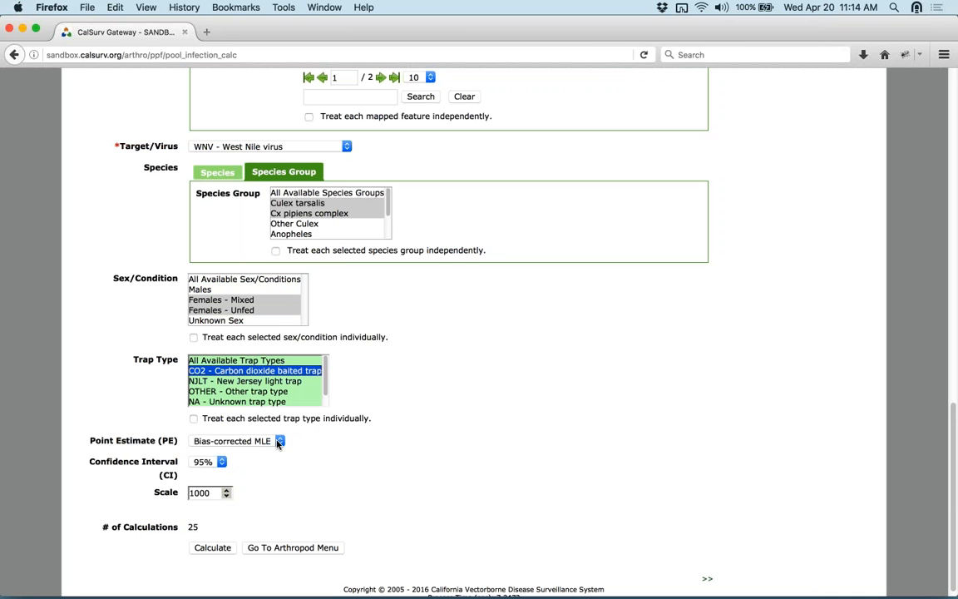
- Keep Bias-corrected MLE as the point estimate and select the scale value 1000
left_click(278, 442)
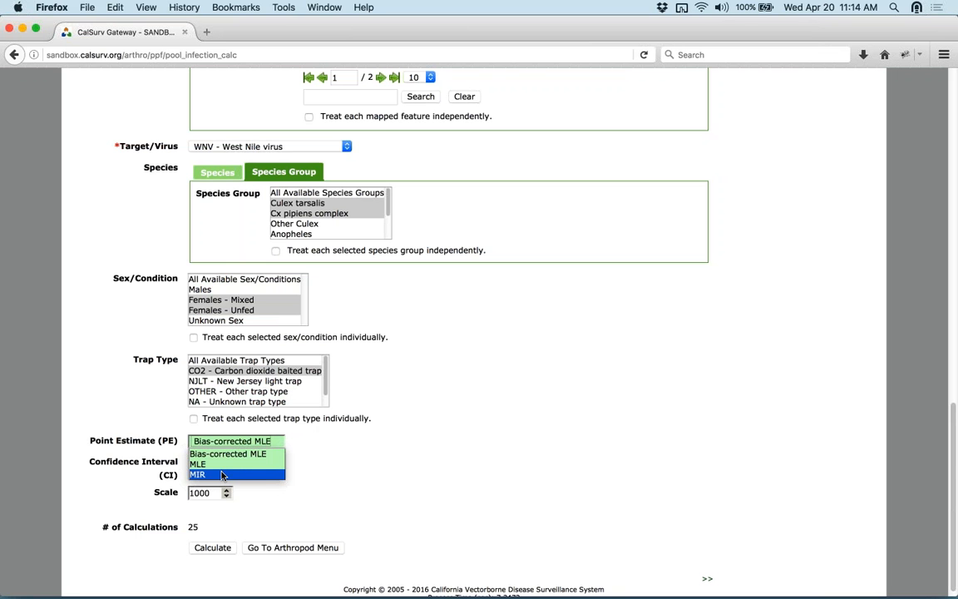
left_click(342, 452)
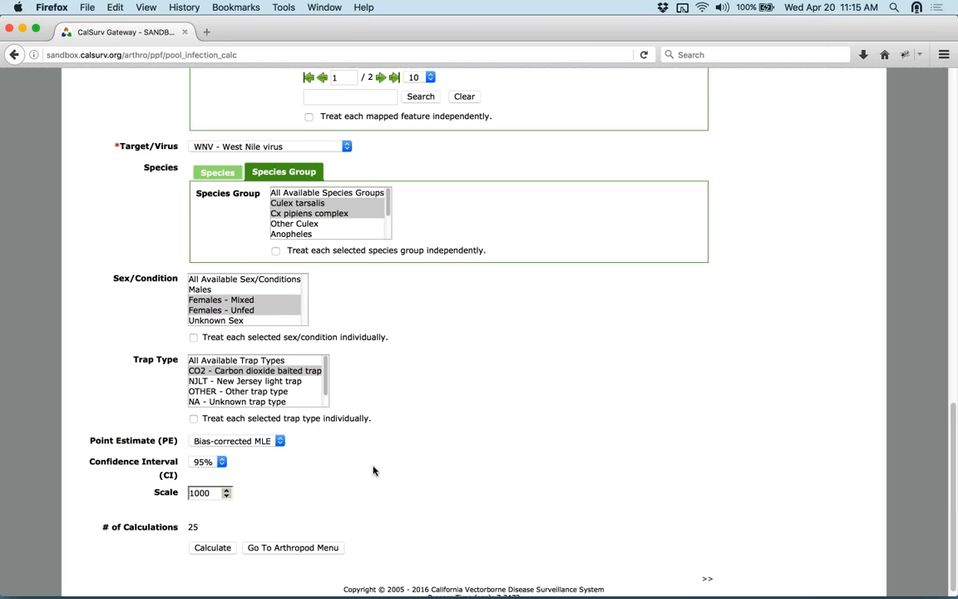
scroll(374, 471, "down", 1)
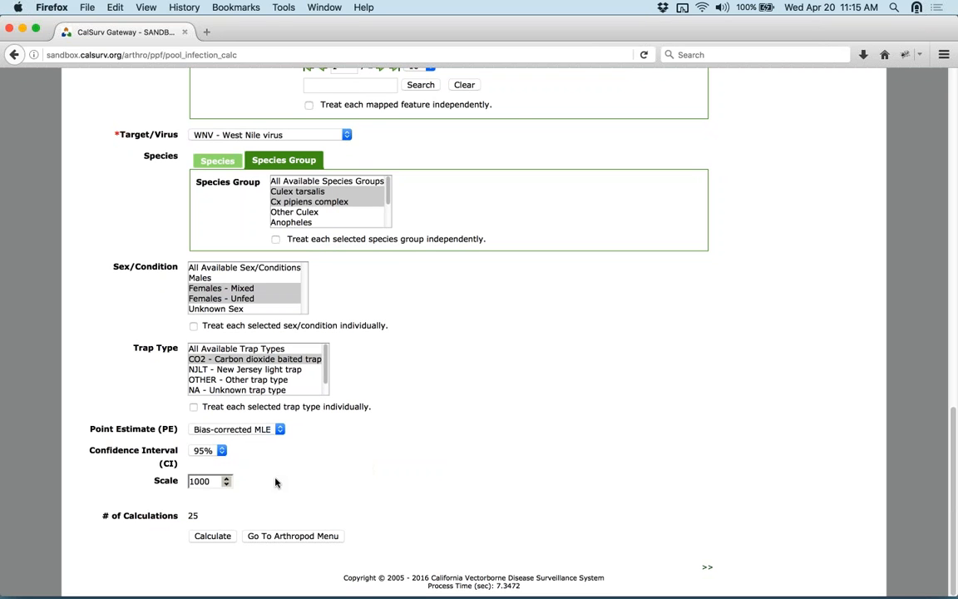
left_click_drag(214, 481, 189, 482)
- Run the pool infection rate calculation and review the 25 weekly SHAS results, peaking at PE 11.9417
left_click(213, 537)
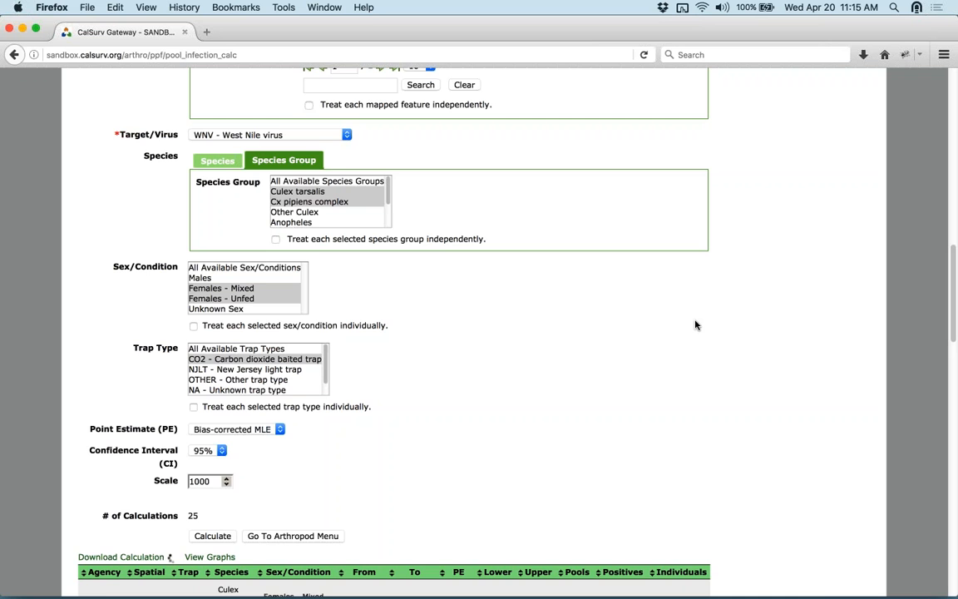
scroll(695, 325, "down", 6)
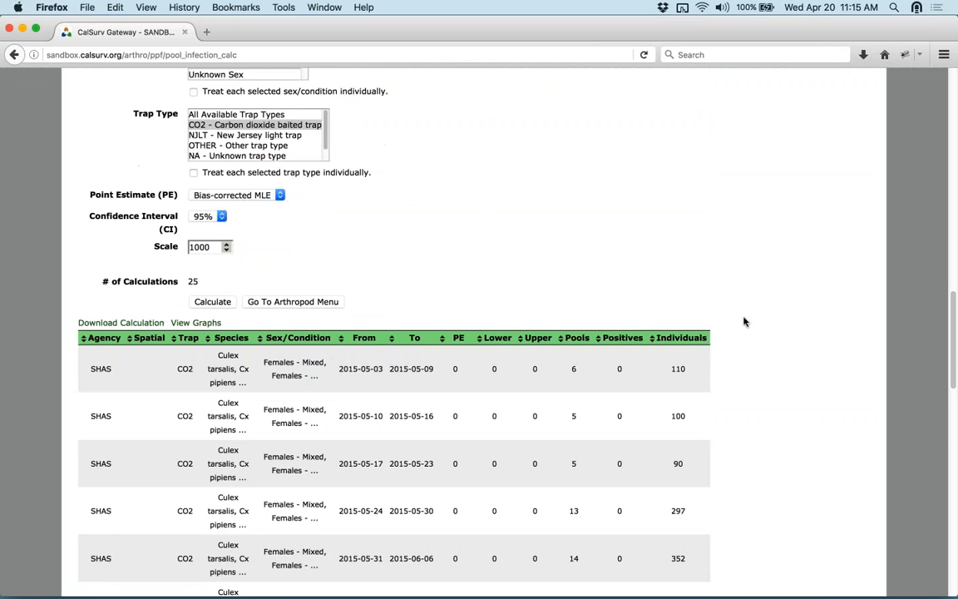
scroll(753, 322, "down", 5)
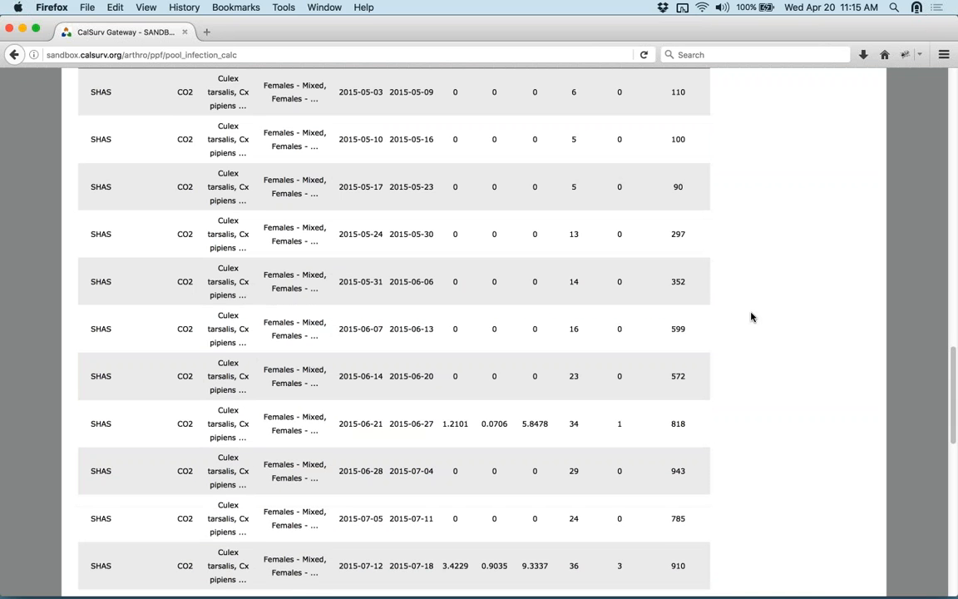
scroll(751, 317, "up", 1)
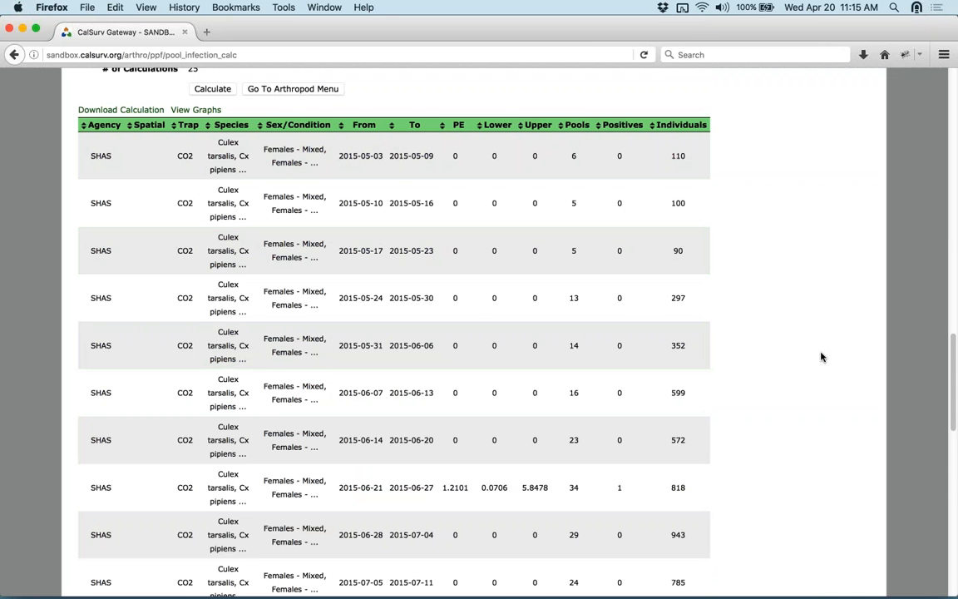
scroll(822, 357, "down", 8)
scroll(819, 357, "up", 14)
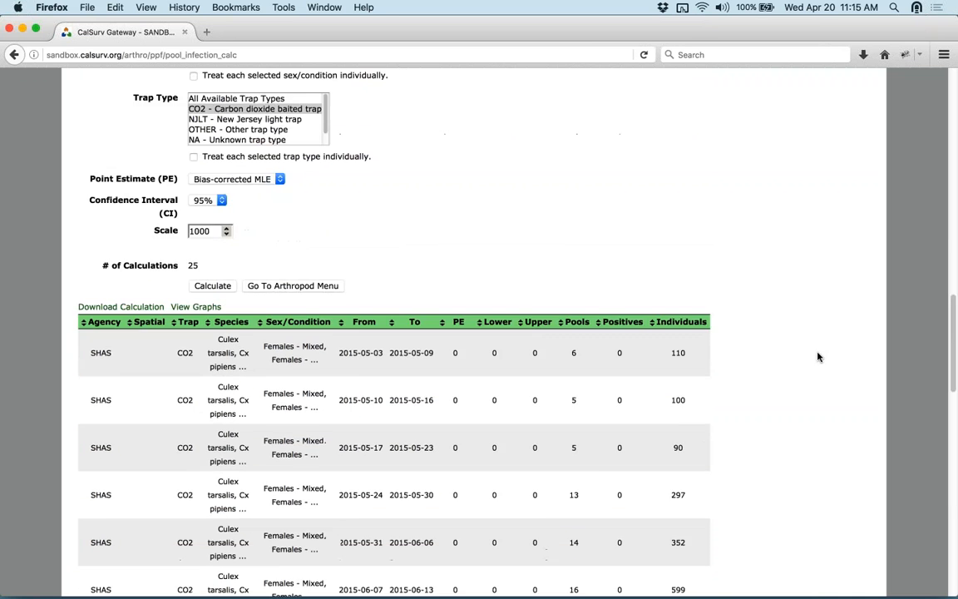
scroll(689, 397, "down", 14)
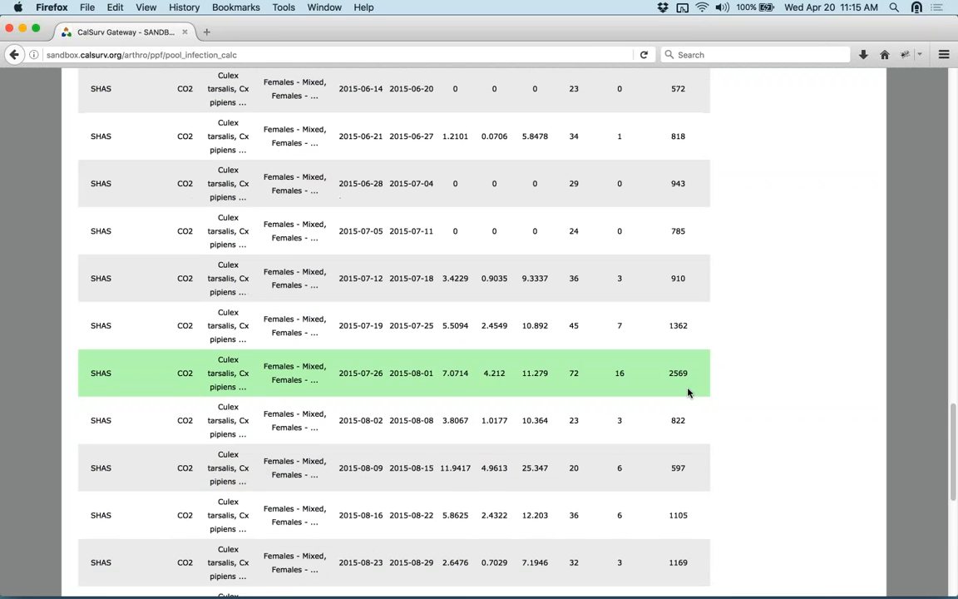
scroll(689, 391, "down", 11)
scroll(745, 386, "up", 20)
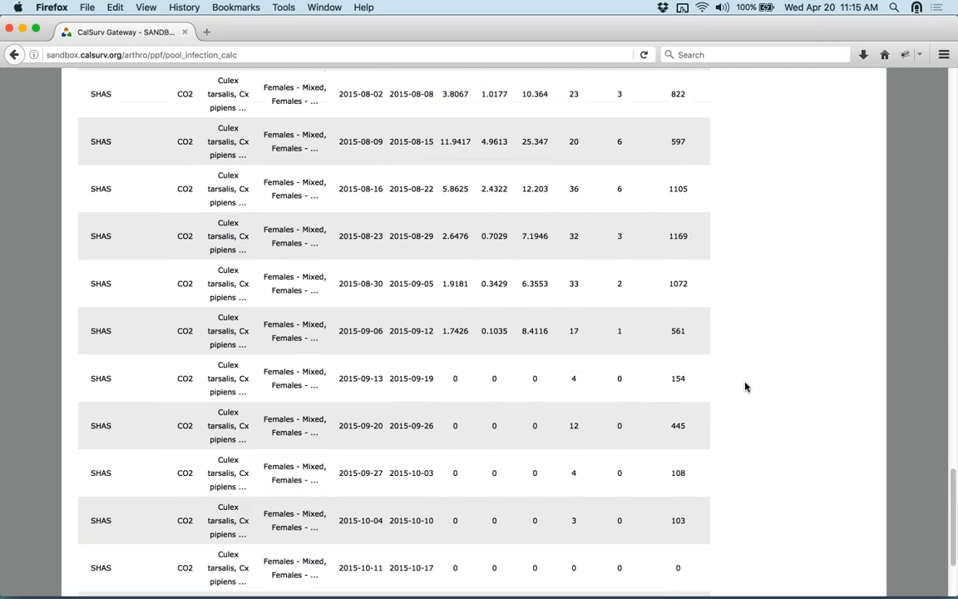
scroll(746, 386, "up", 1)
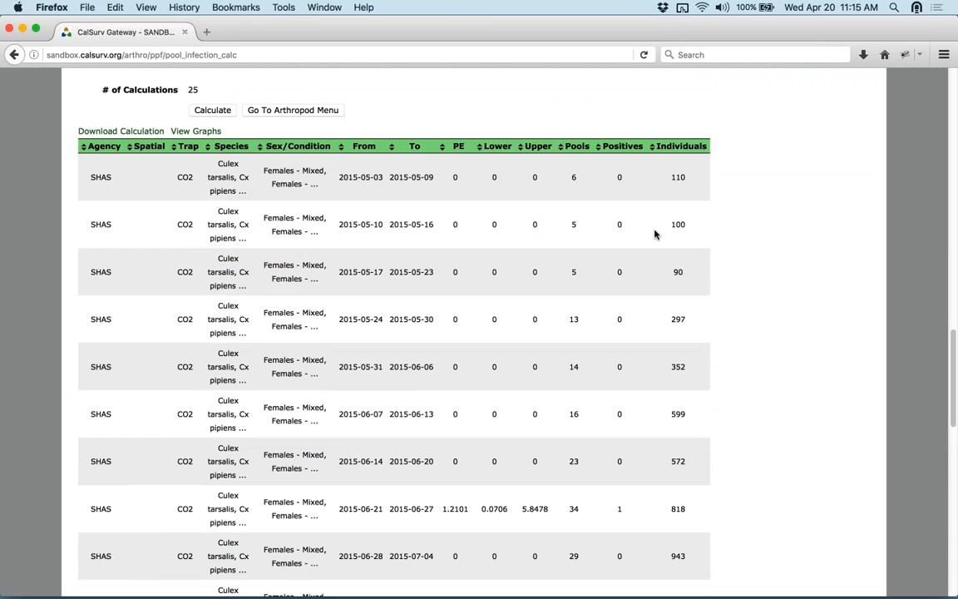
scroll(625, 309, "down", 13)
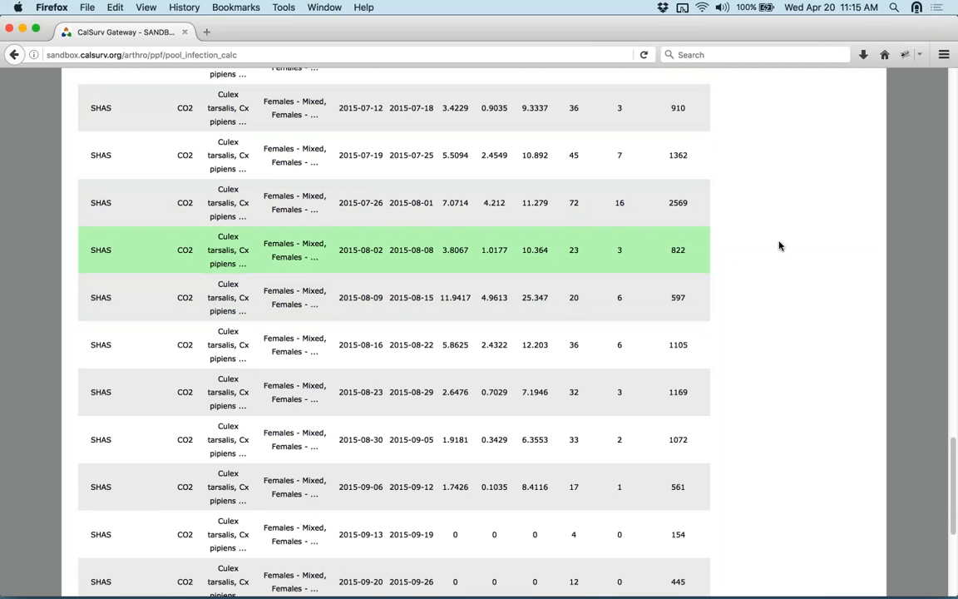
scroll(785, 220, "up", 1)
scroll(785, 221, "up", 1)
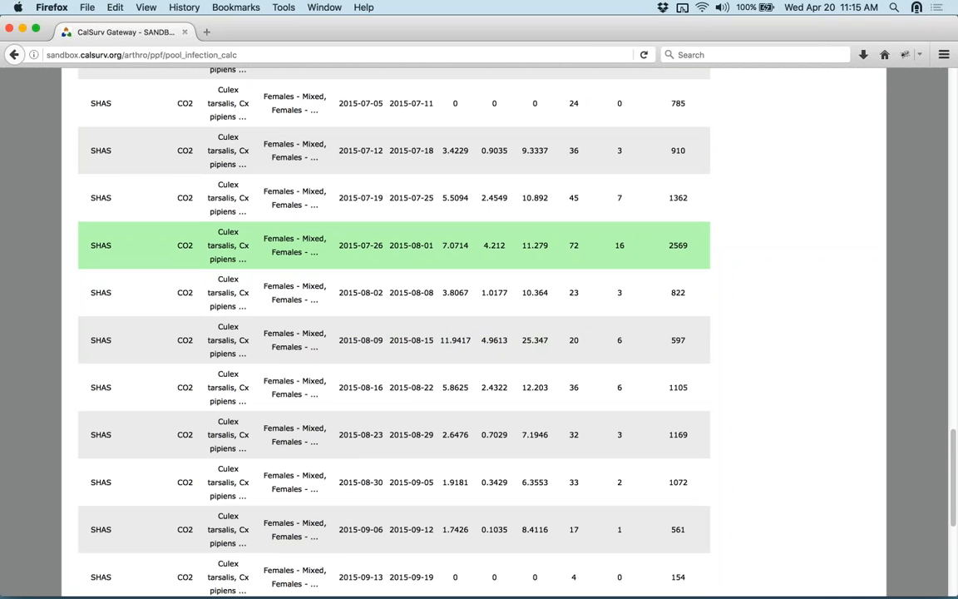
scroll(782, 238, "up", 14)
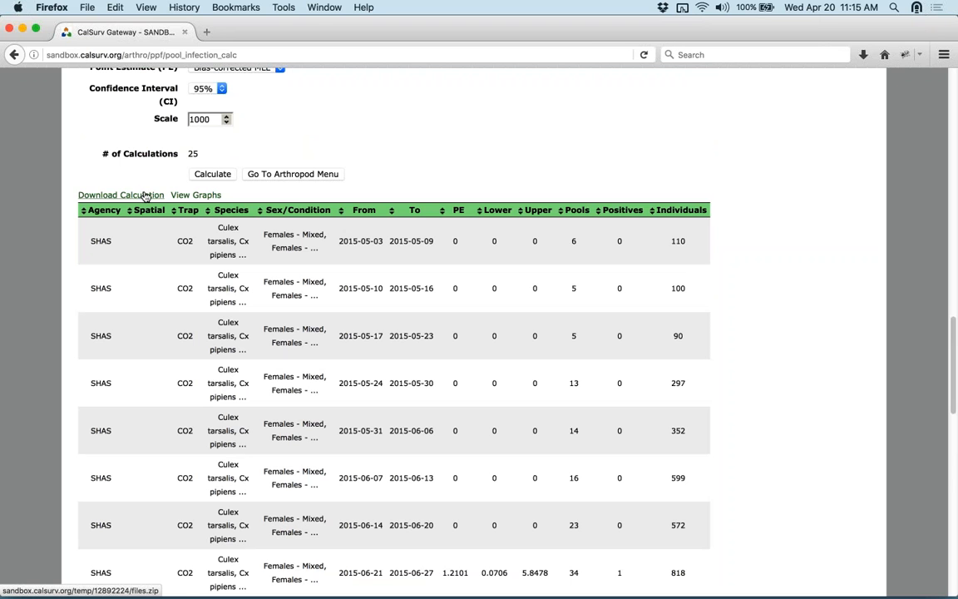
- Show the results as a graph and inspect the bias-corrected MLE data points and bounds
left_click(191, 196)
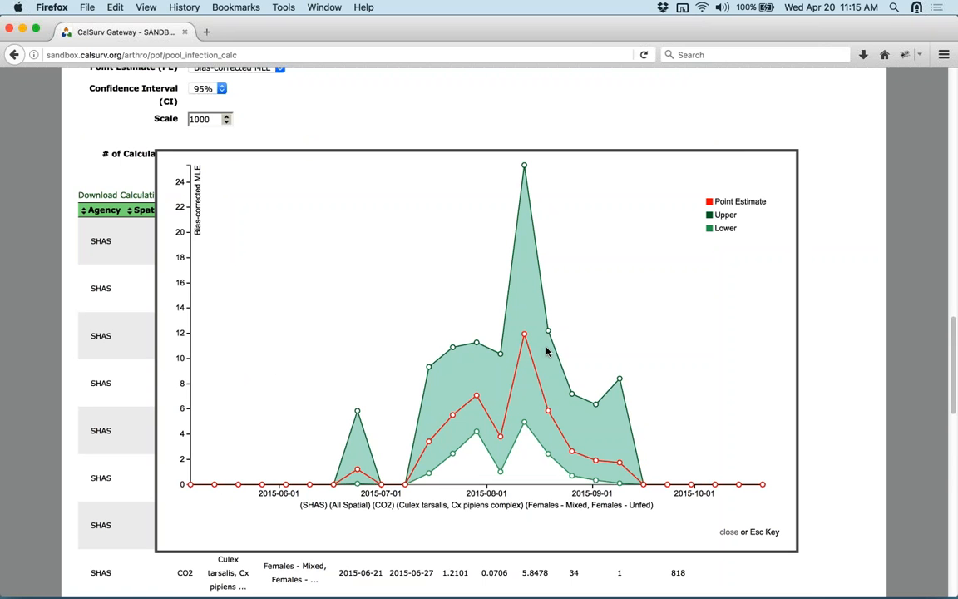
mouse_move(359, 472)
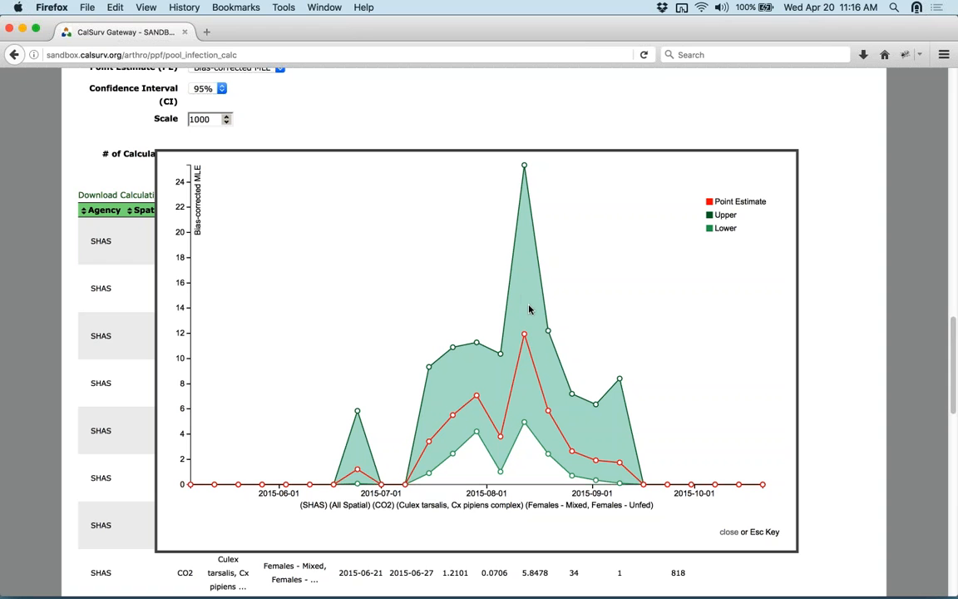
mouse_move(525, 336)
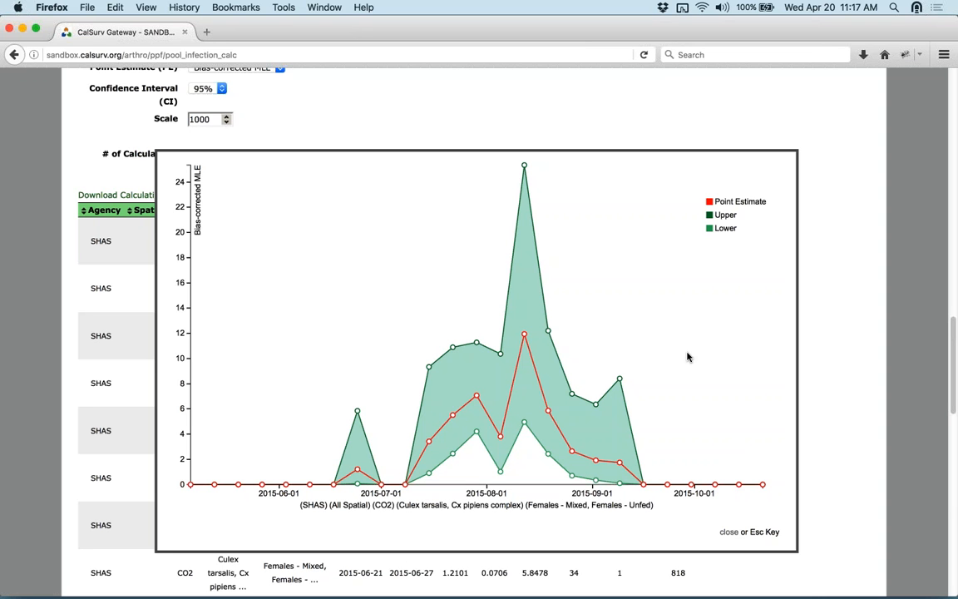
- Close the results graph and open the Vector Index Calculator from Tools > Calculators
left_click(728, 537)
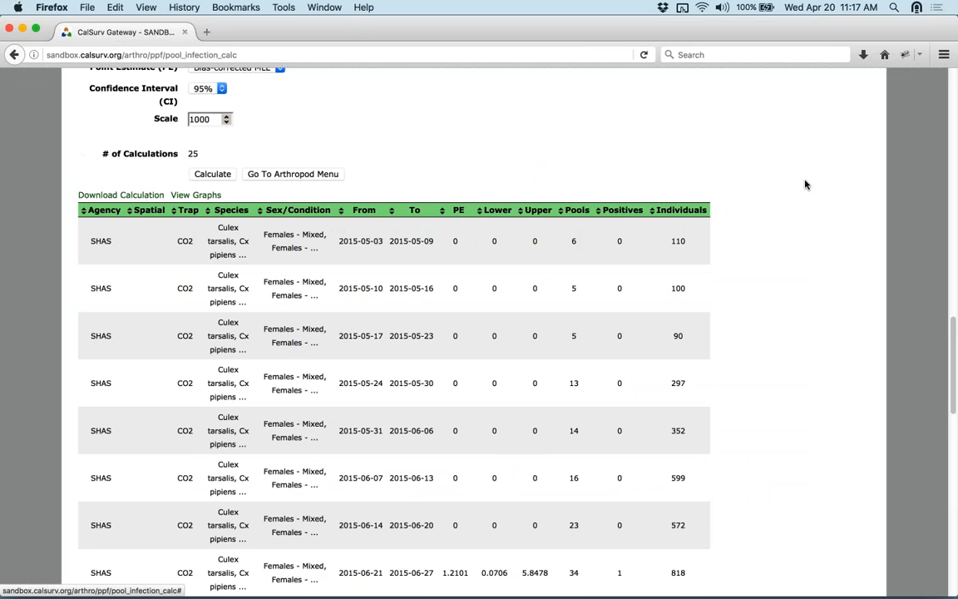
scroll(804, 183, "up", 3)
scroll(801, 183, "up", 15)
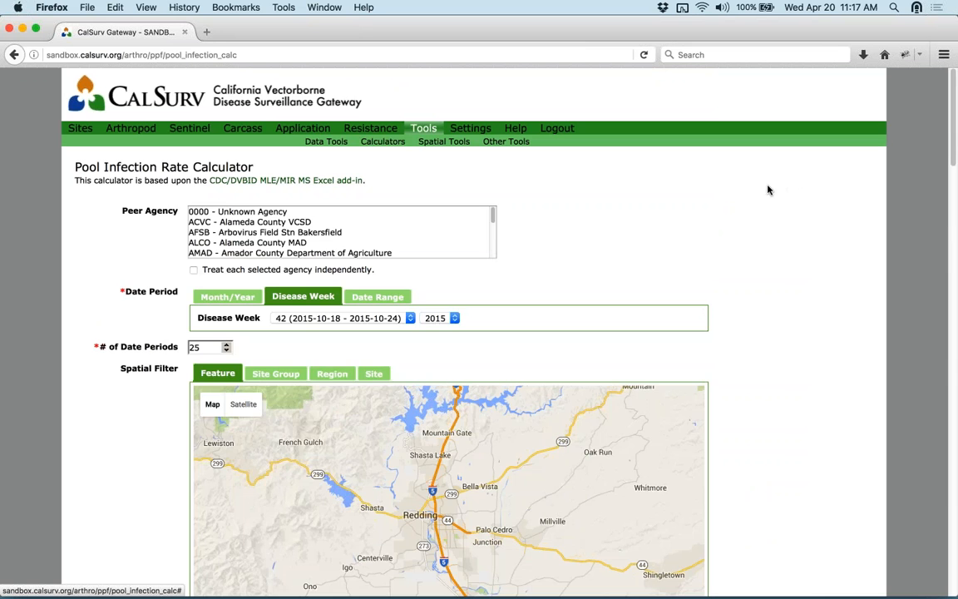
left_click(382, 143)
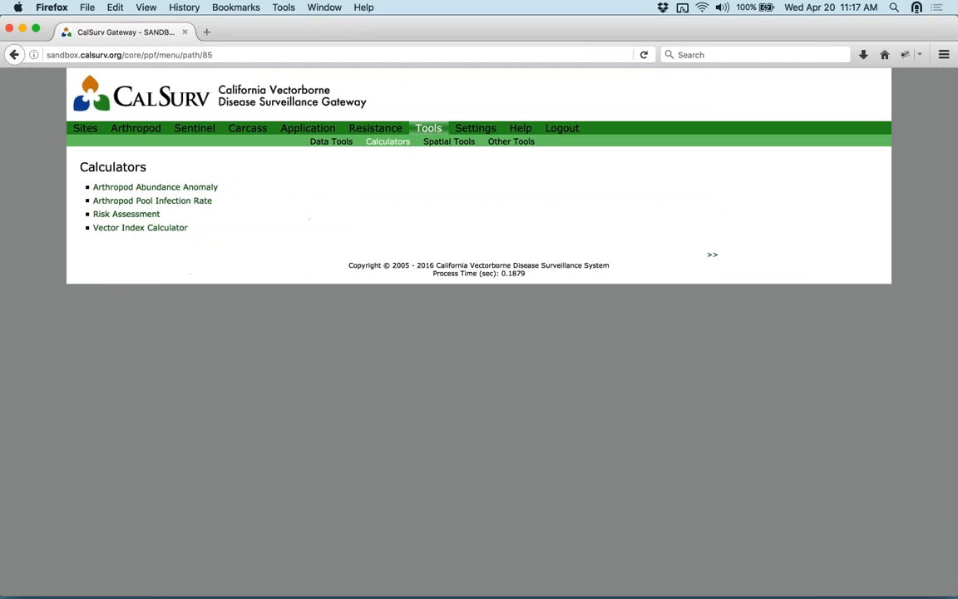
left_click(132, 228)
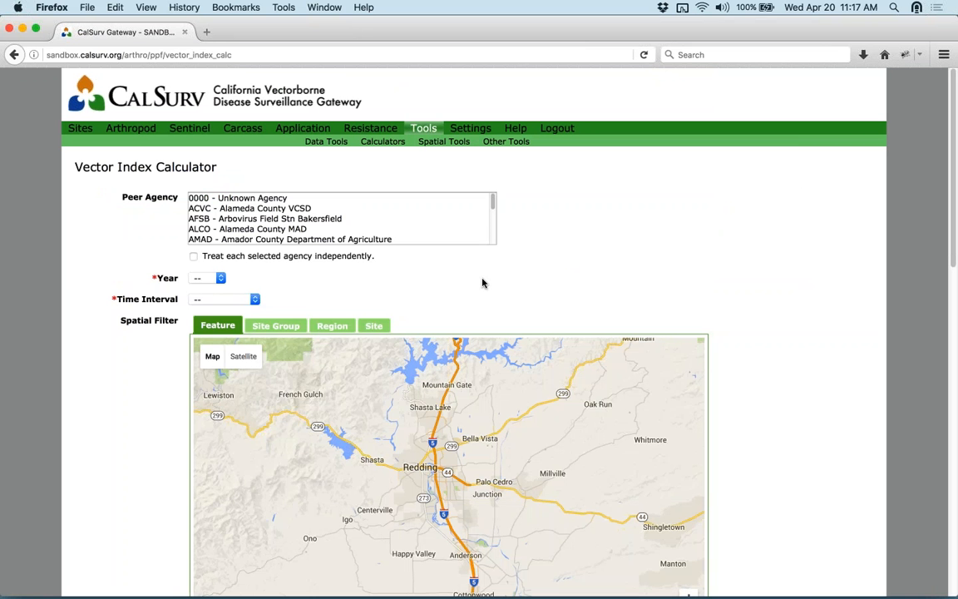
- Set the Vector Index Calculator to year 2015 with Half-month time intervals
left_click(219, 277)
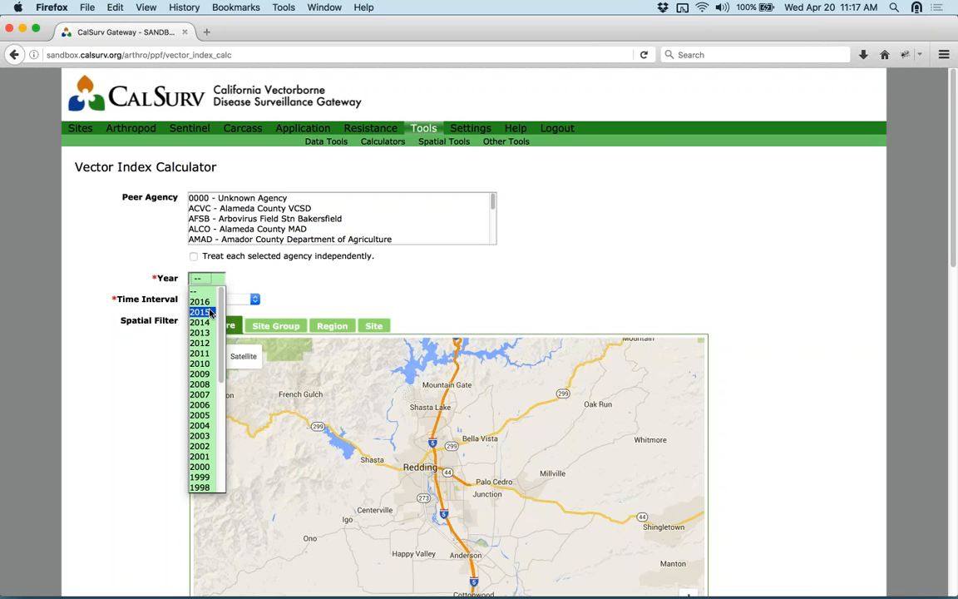
left_click(210, 312)
left_click(255, 299)
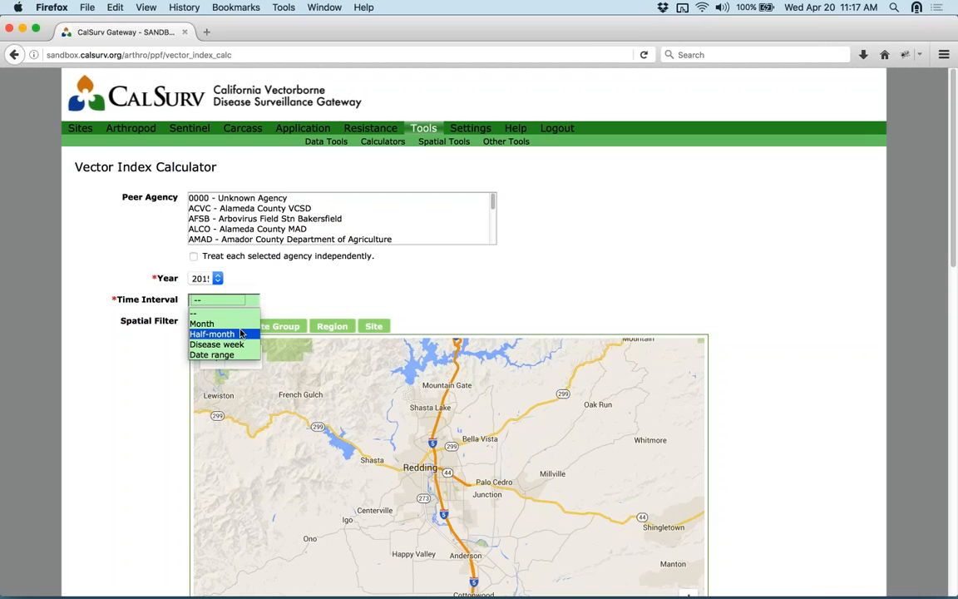
left_click(241, 333)
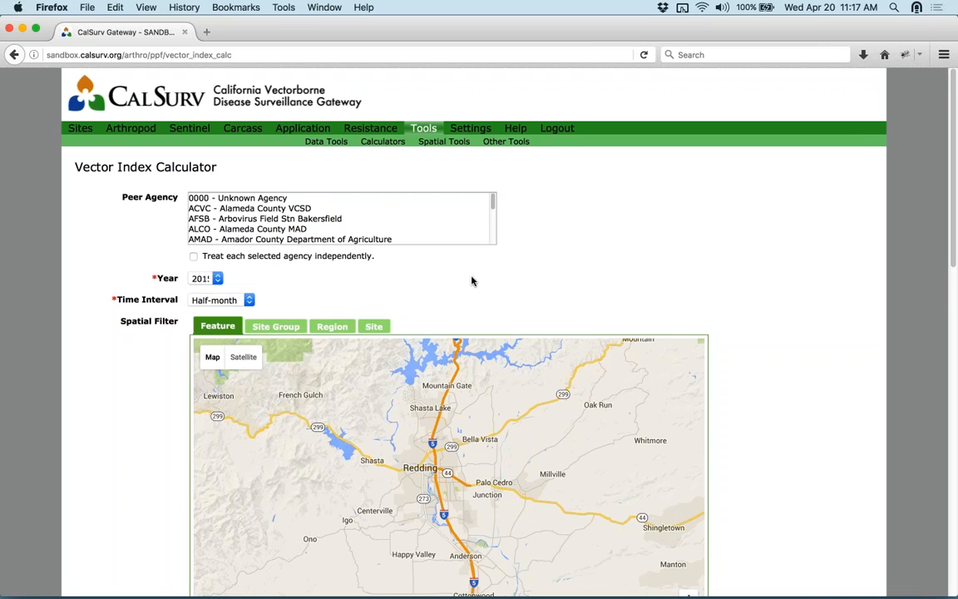
- Include the Shasta MVCD area in the spatial filter, accepting the vertex-count warning
scroll(701, 261, "down", 3)
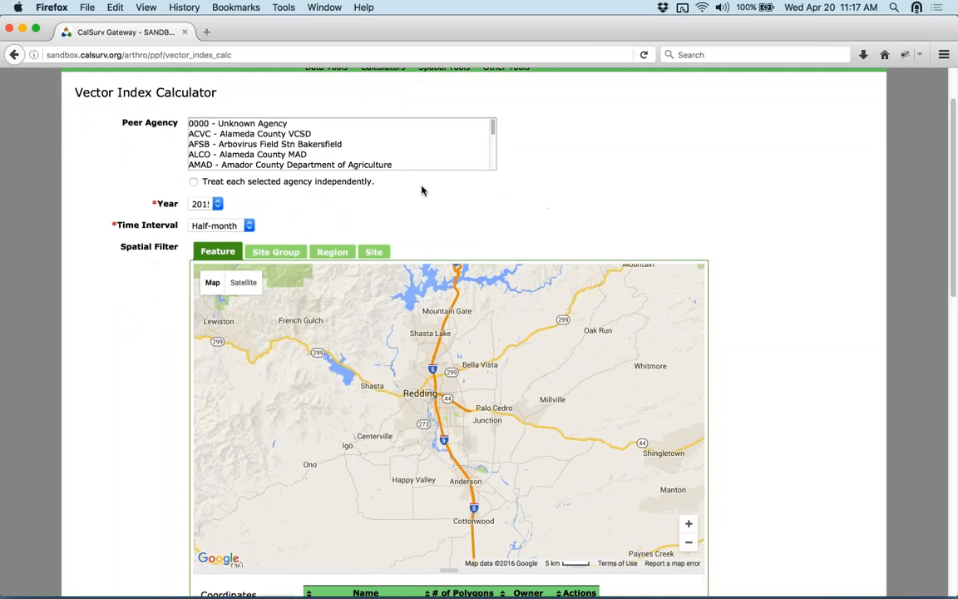
scroll(843, 192, "down", 1)
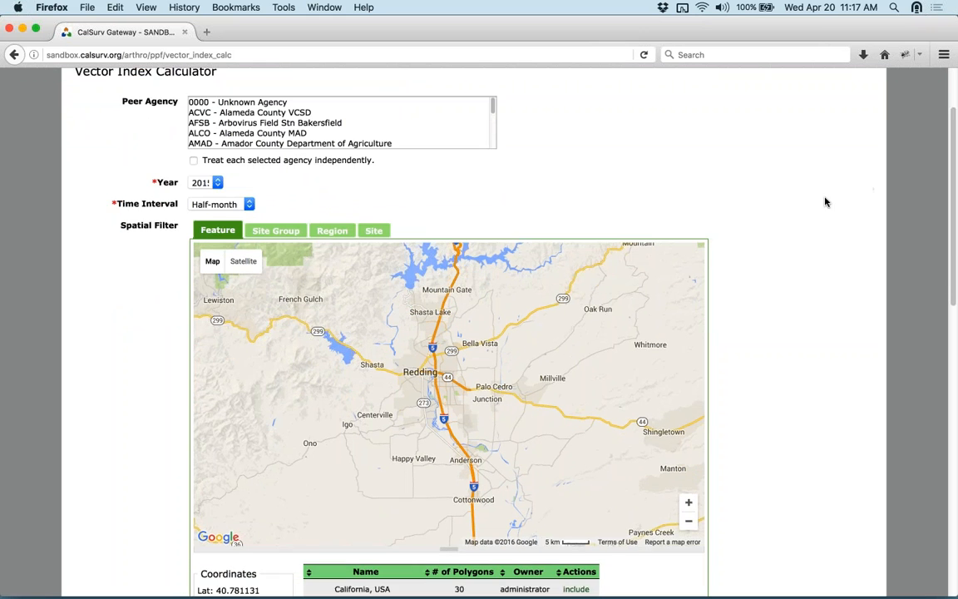
scroll(824, 202, "down", 2)
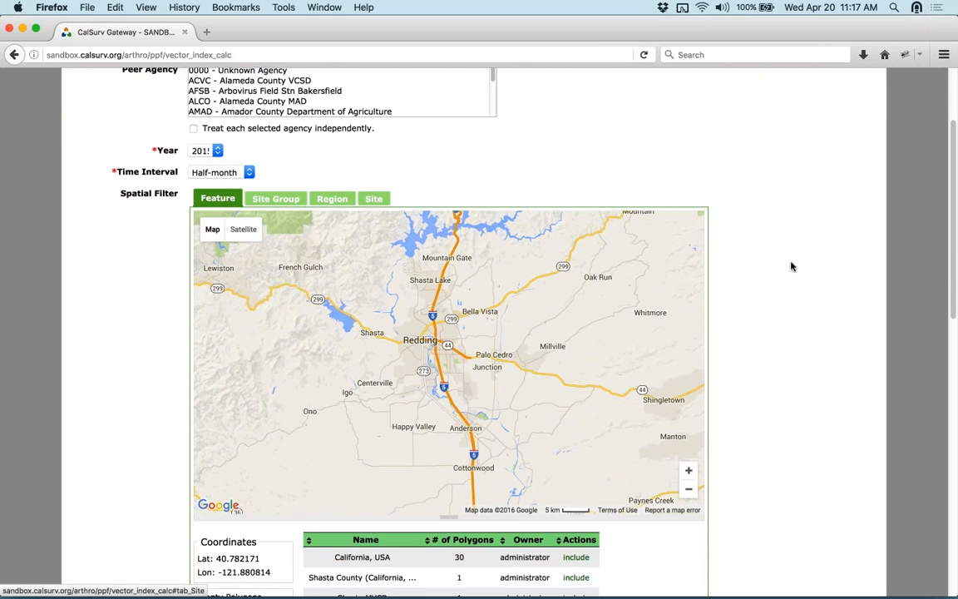
scroll(791, 266, "down", 5)
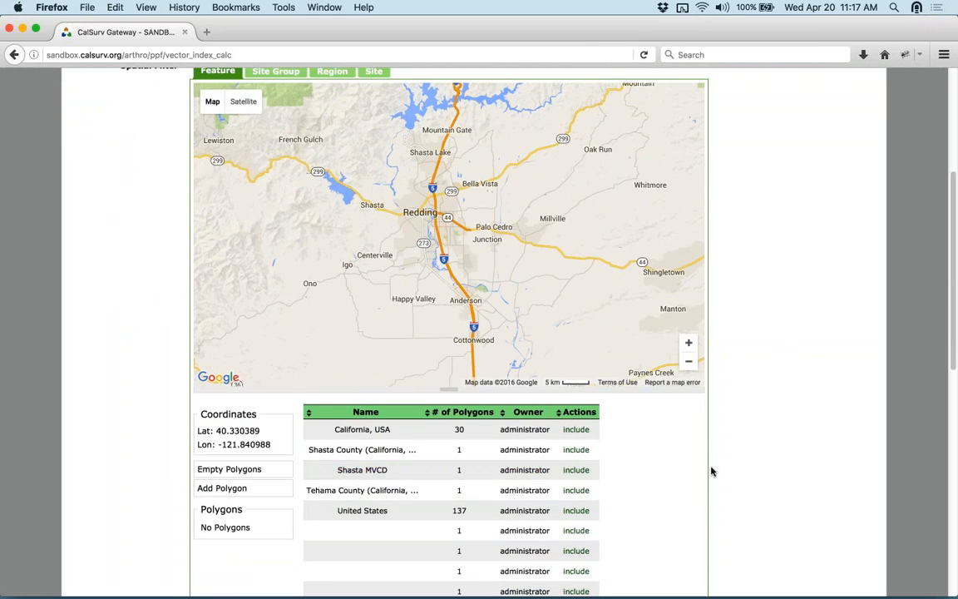
scroll(706, 464, "down", 3)
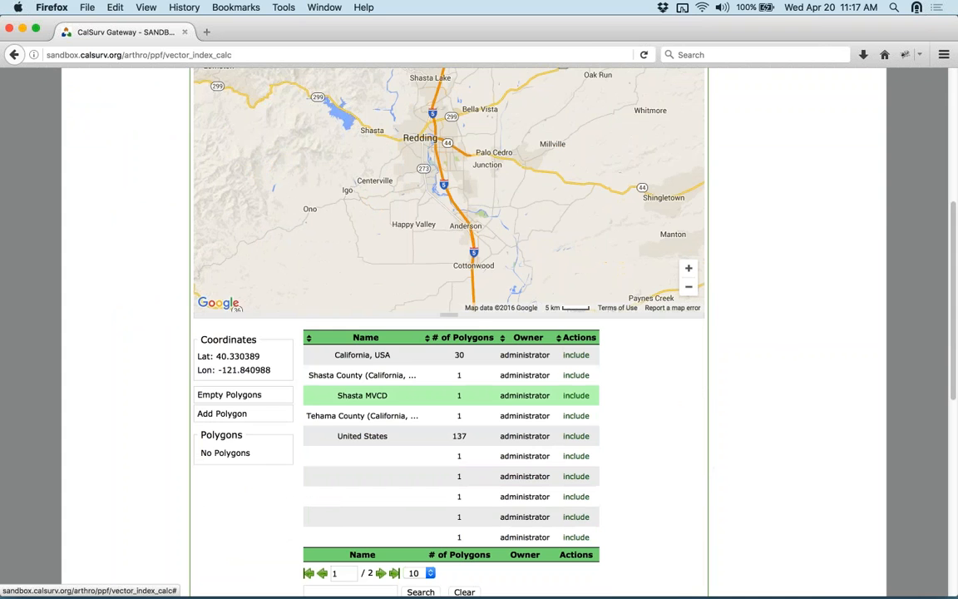
left_click(580, 397)
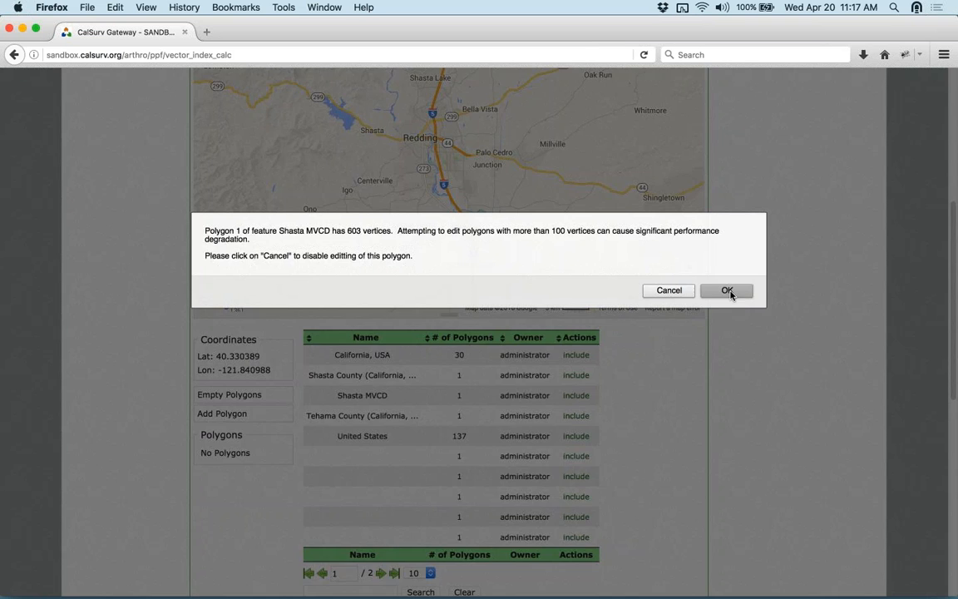
left_click(729, 291)
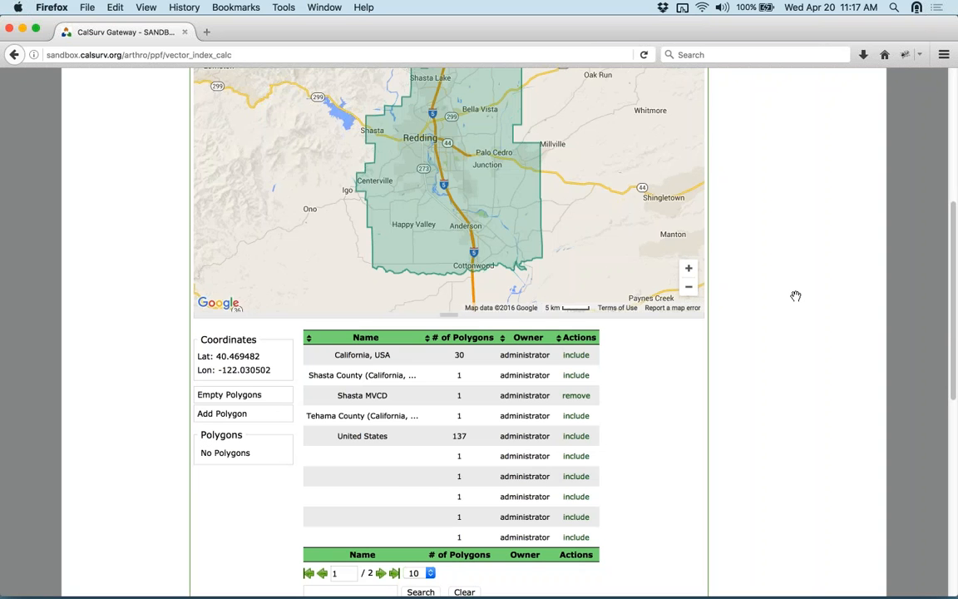
scroll(753, 284, "down", 4)
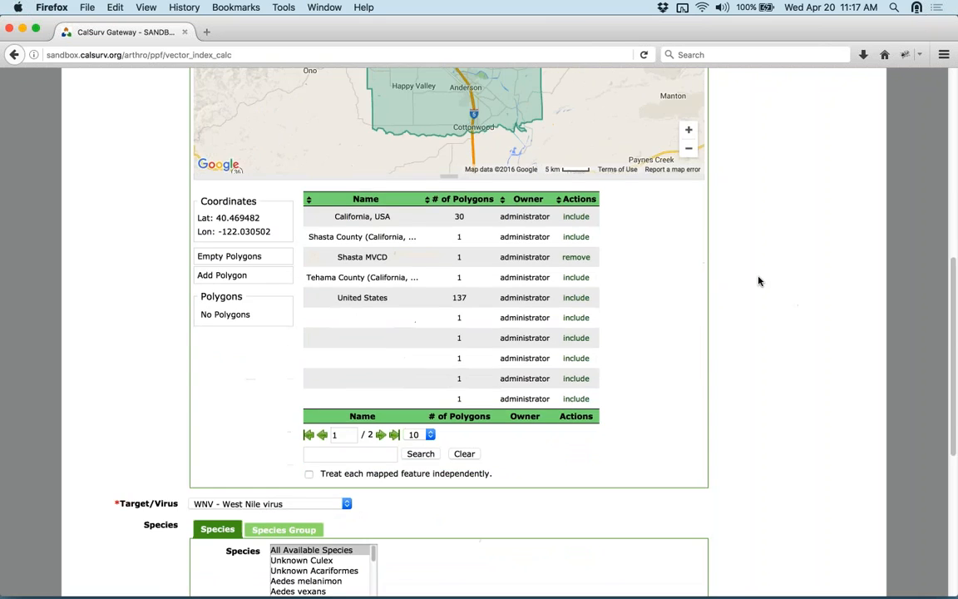
scroll(759, 281, "down", 6)
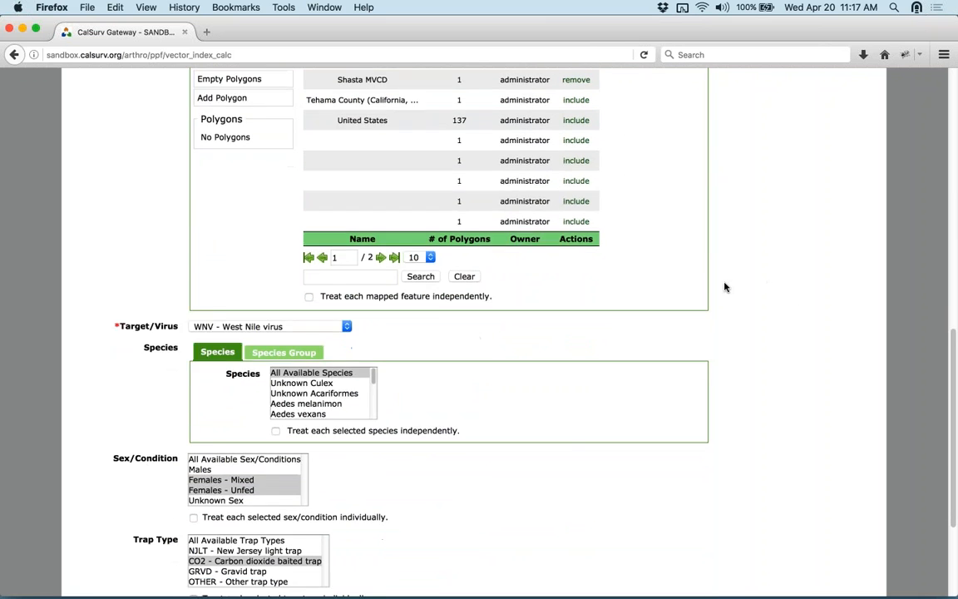
- Filter by species group, selecting Culex tarsalis and Cx pipiens complex
left_click(284, 295)
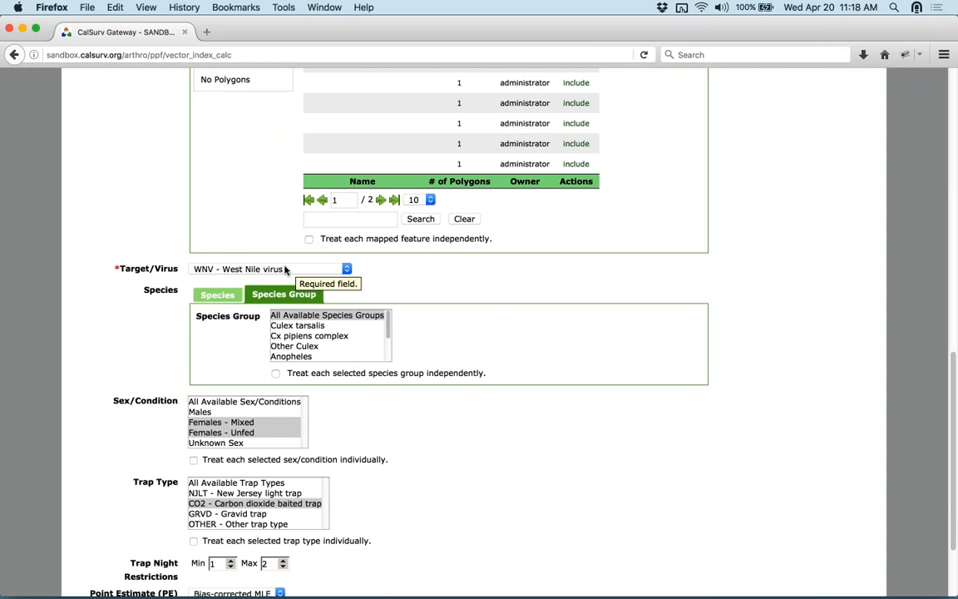
left_click(293, 327)
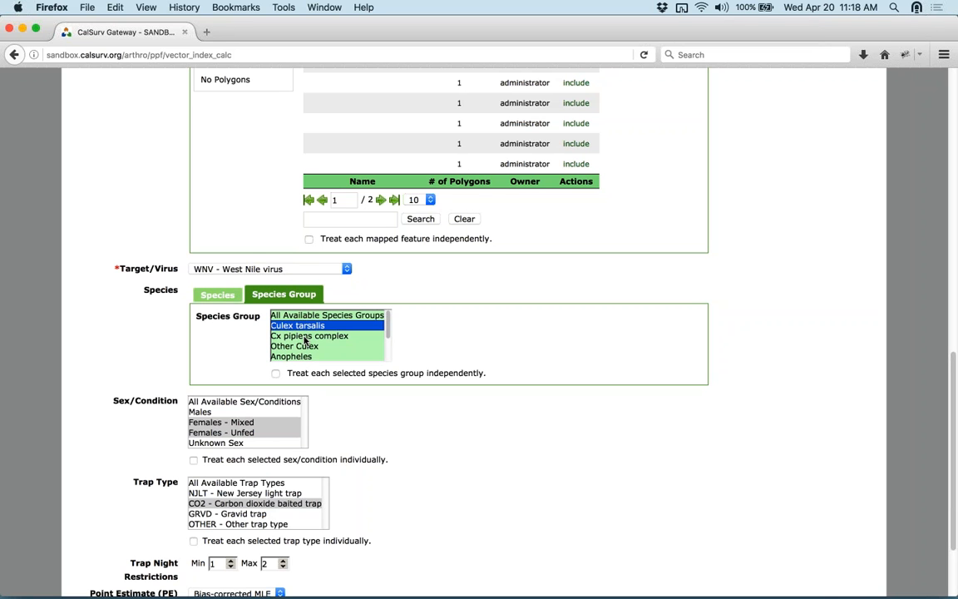
left_click(305, 336, "super")
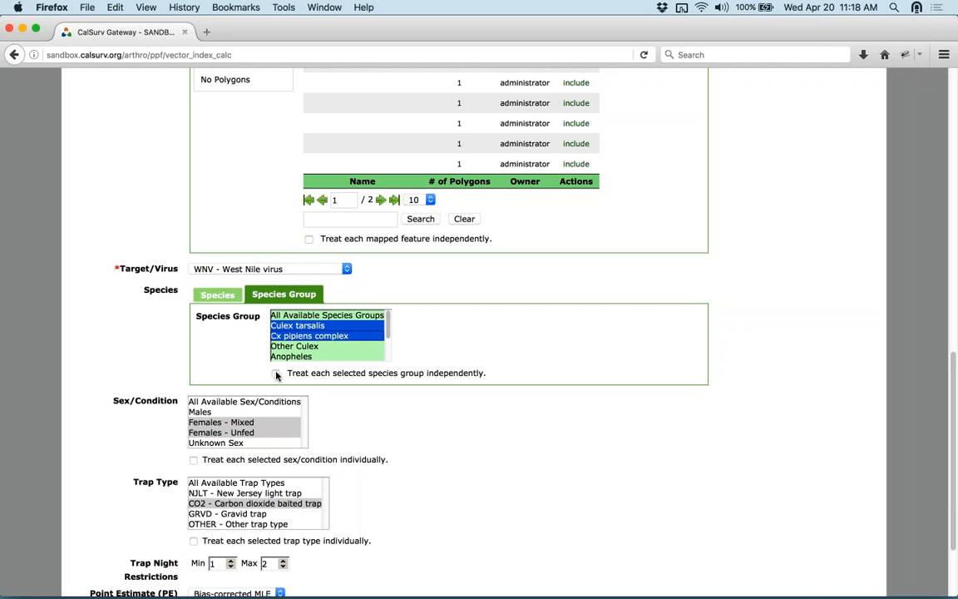
left_click(697, 424)
scroll(697, 423, "down", 2)
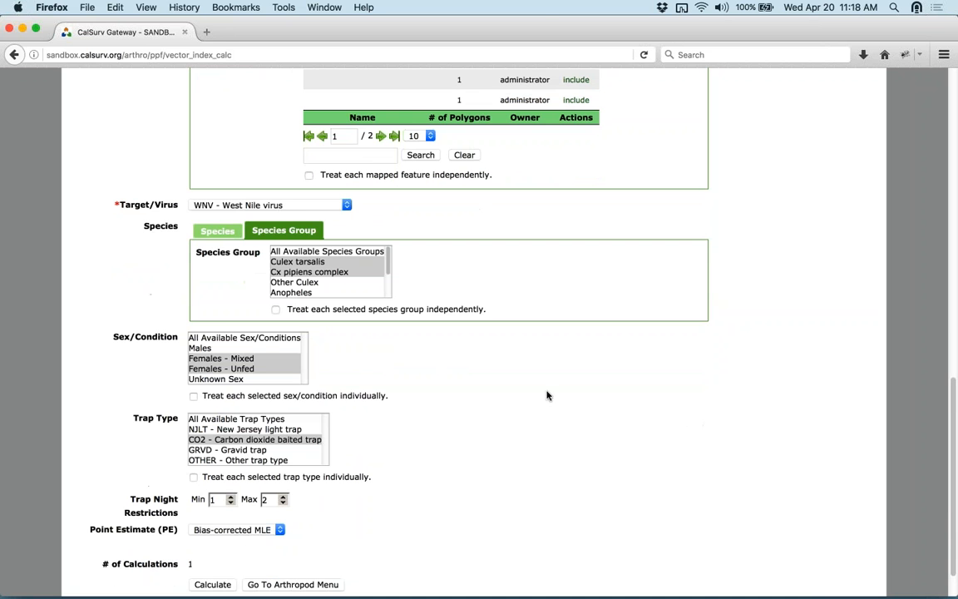
scroll(454, 424, "down", 2)
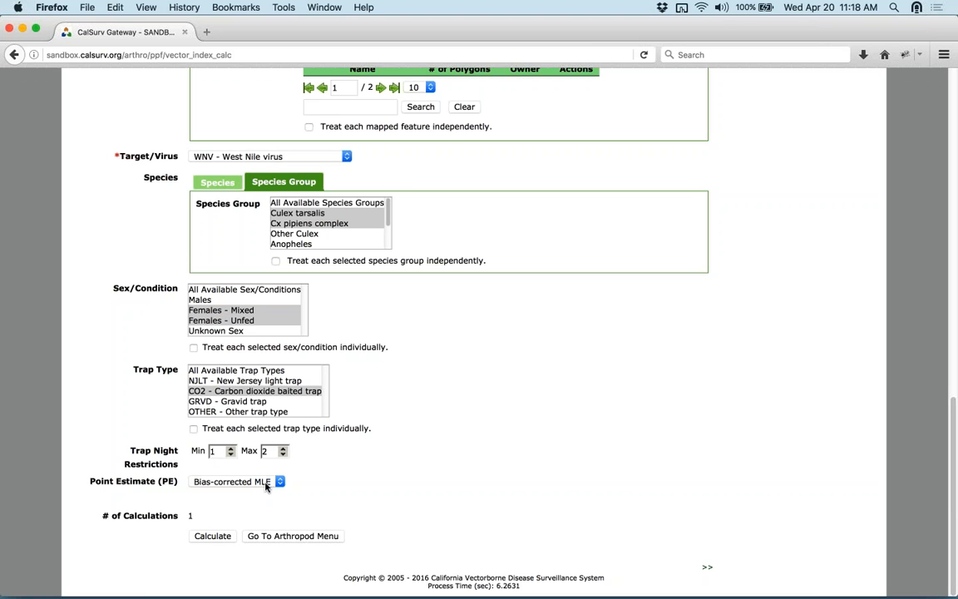
- Run the vector index calculation and review the half-month 2015 SHAS rows, peaking at VI 203.9154
left_click(216, 536)
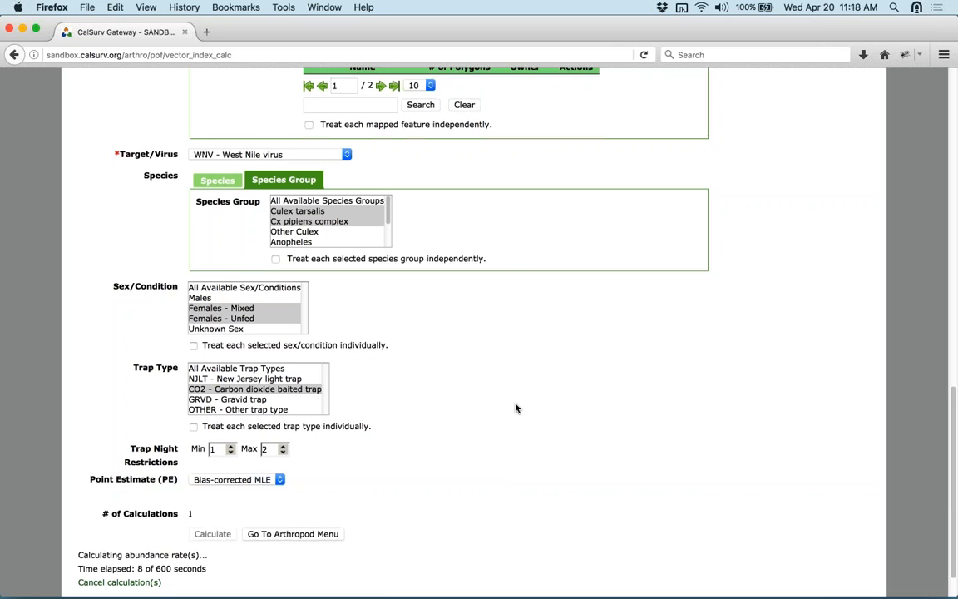
scroll(515, 407, "down", 1)
scroll(517, 408, "down", 1)
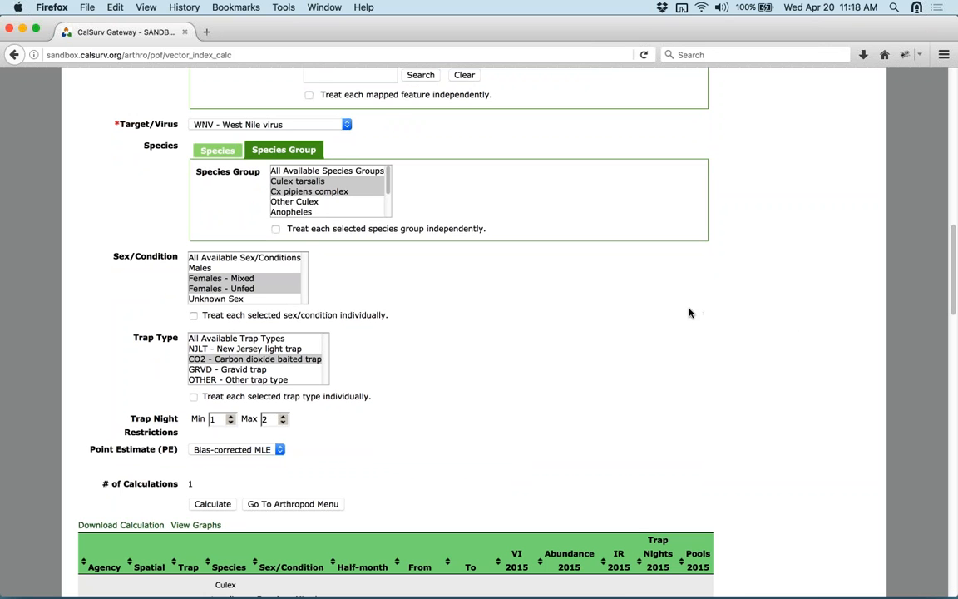
scroll(713, 341, "down", 5)
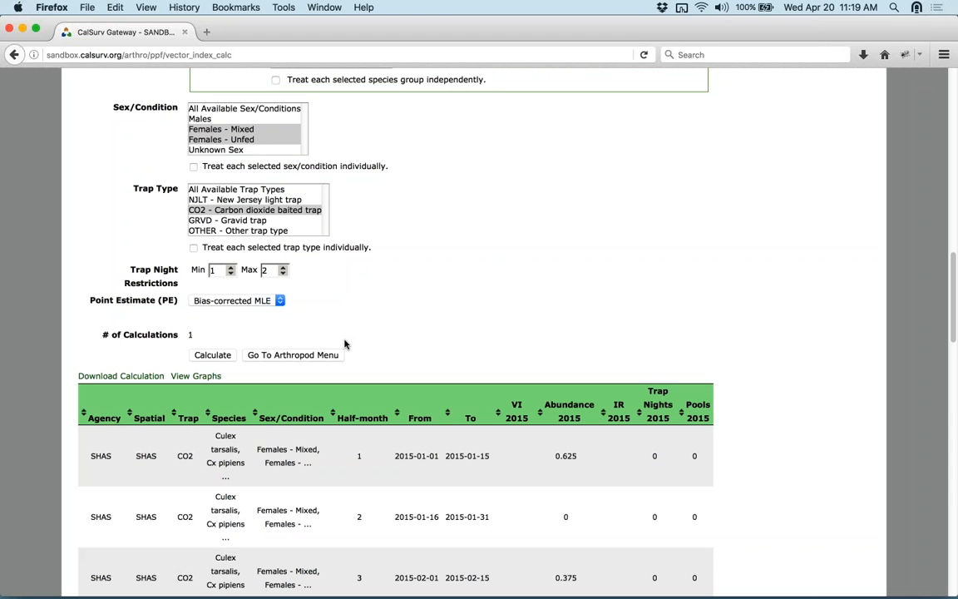
scroll(698, 331, "down", 2)
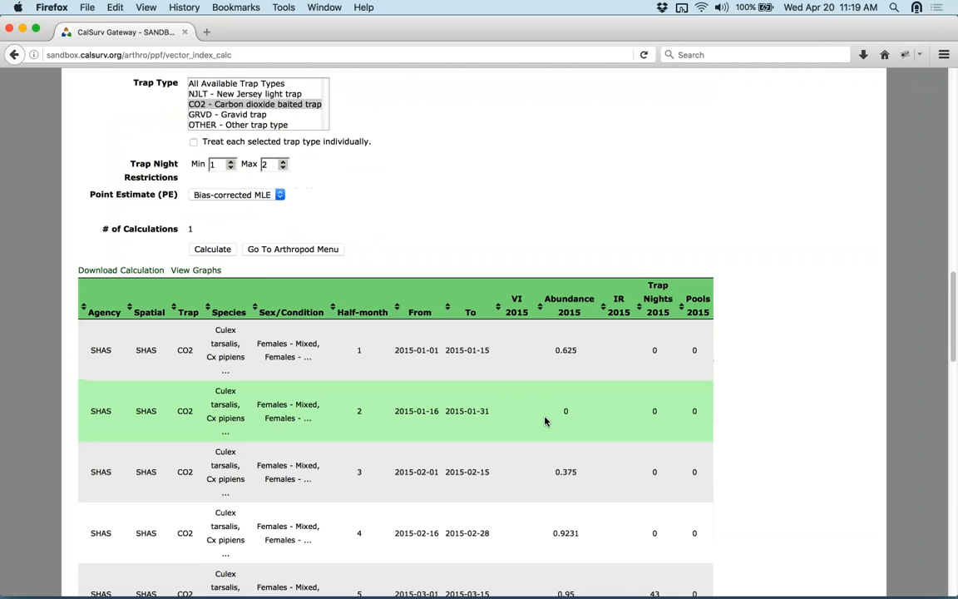
scroll(721, 360, "down", 10)
scroll(743, 360, "down", 2)
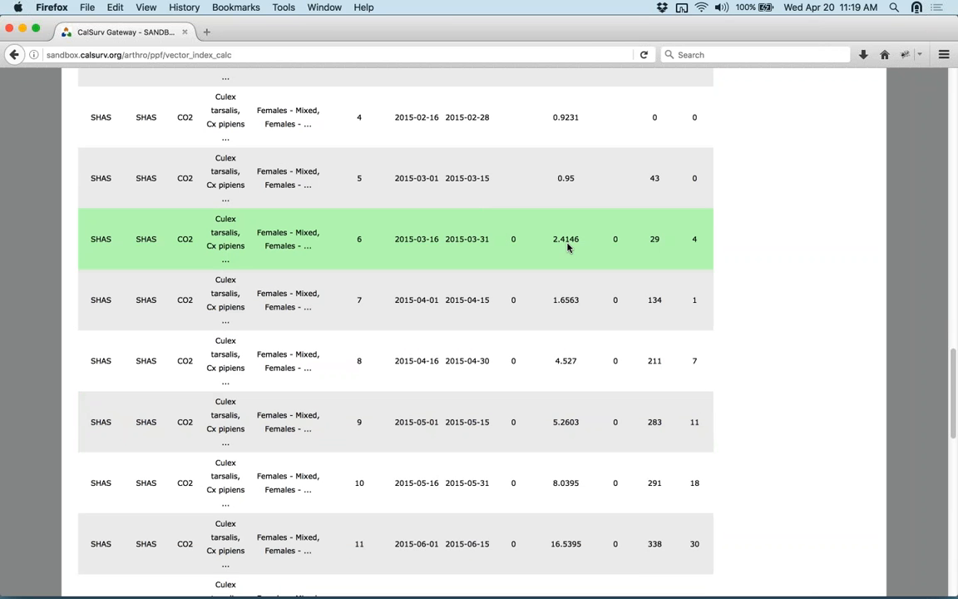
scroll(568, 247, "up", 3)
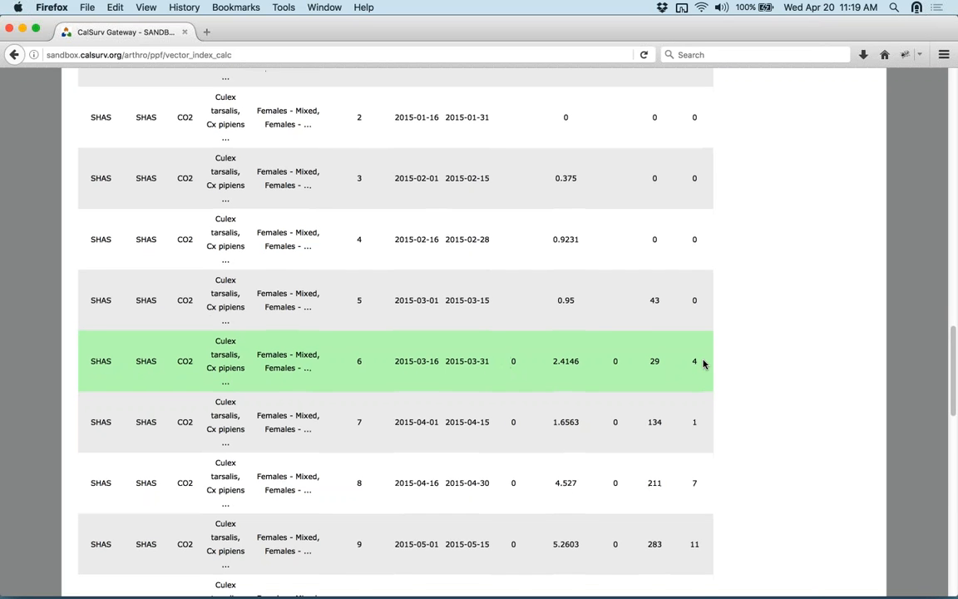
scroll(778, 370, "down", 3)
scroll(778, 370, "down", 5)
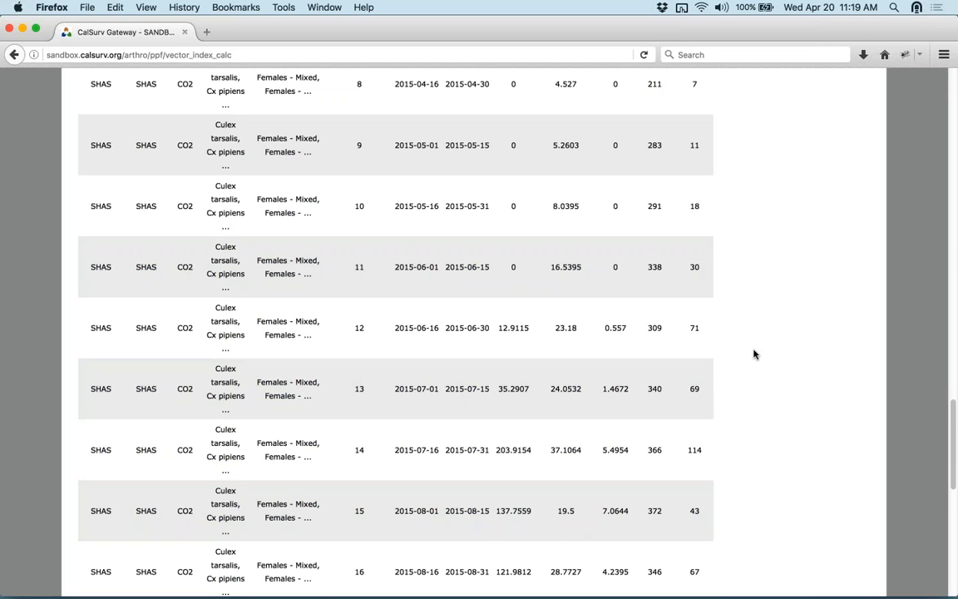
scroll(756, 355, "up", 15)
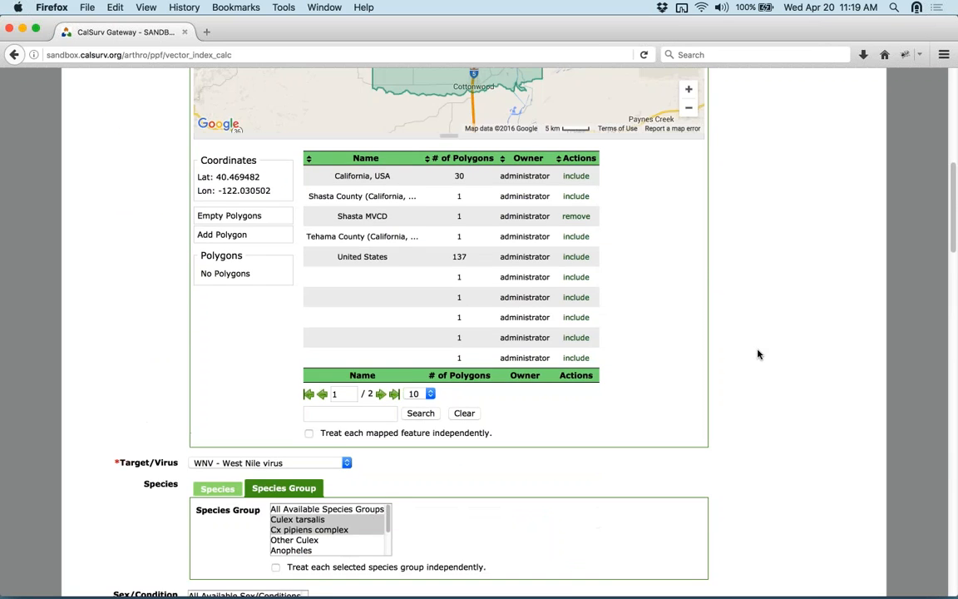
scroll(759, 354, "down", 10)
scroll(759, 353, "down", 2)
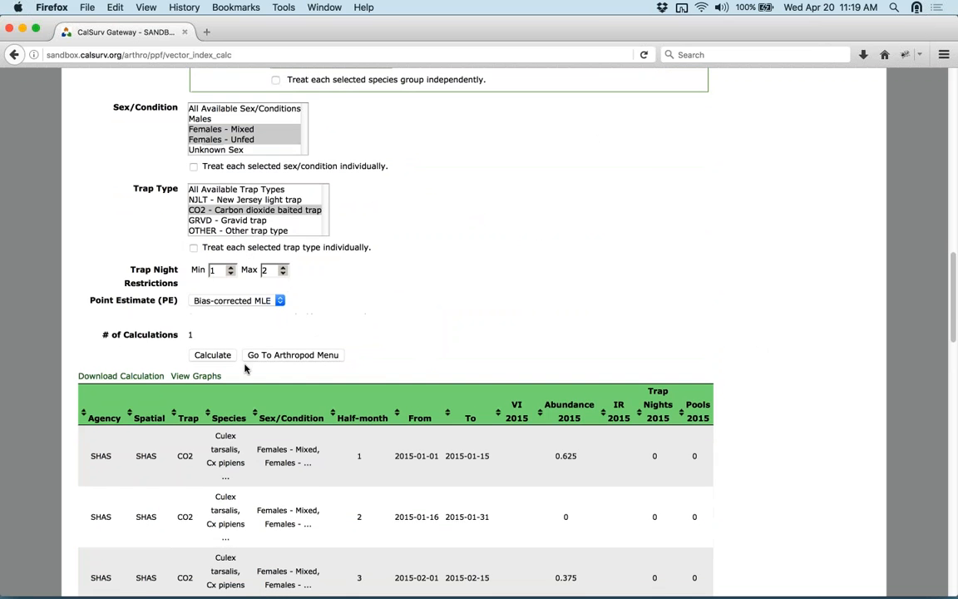
left_click(196, 376)
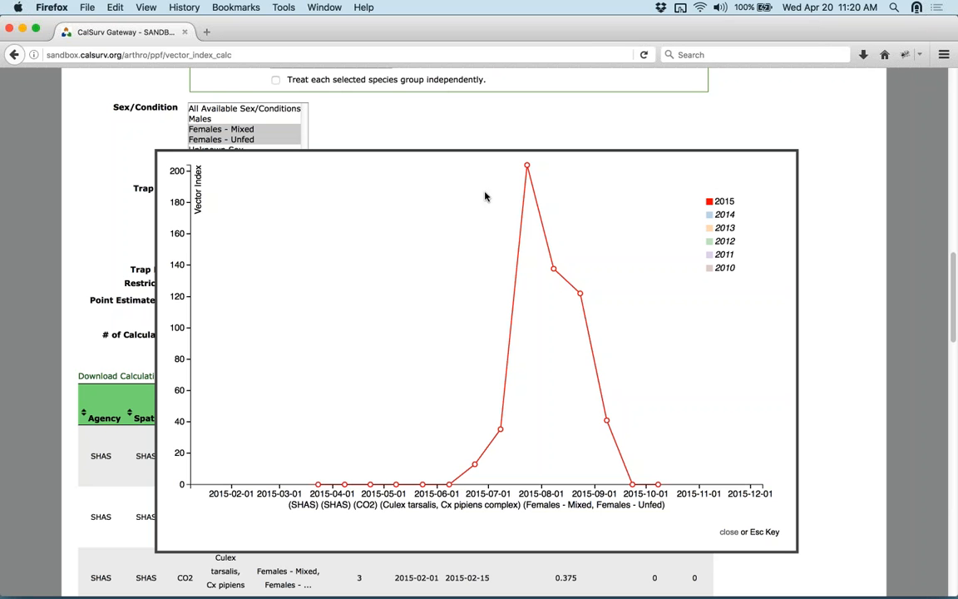
left_click(711, 215)
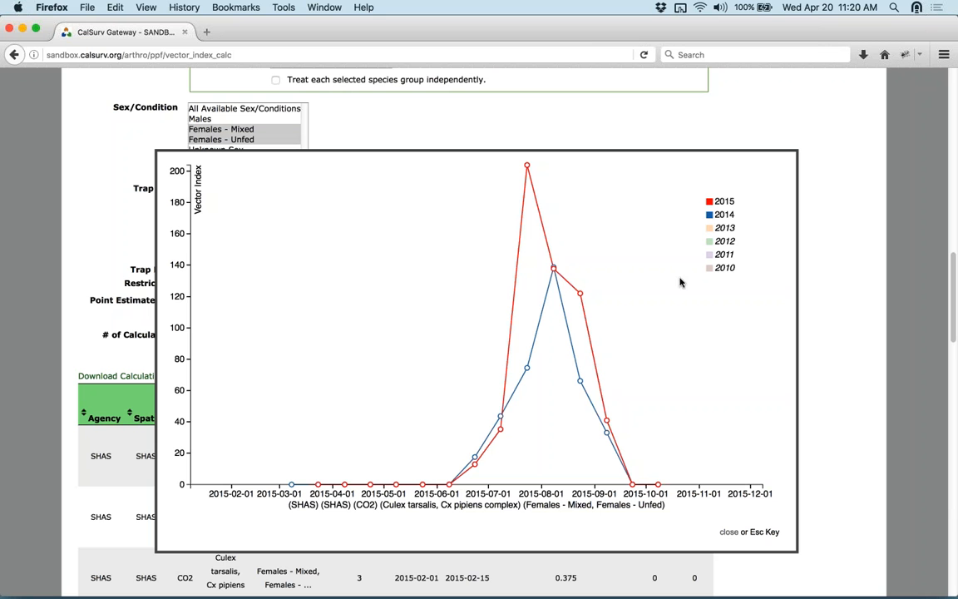
left_click(710, 227)
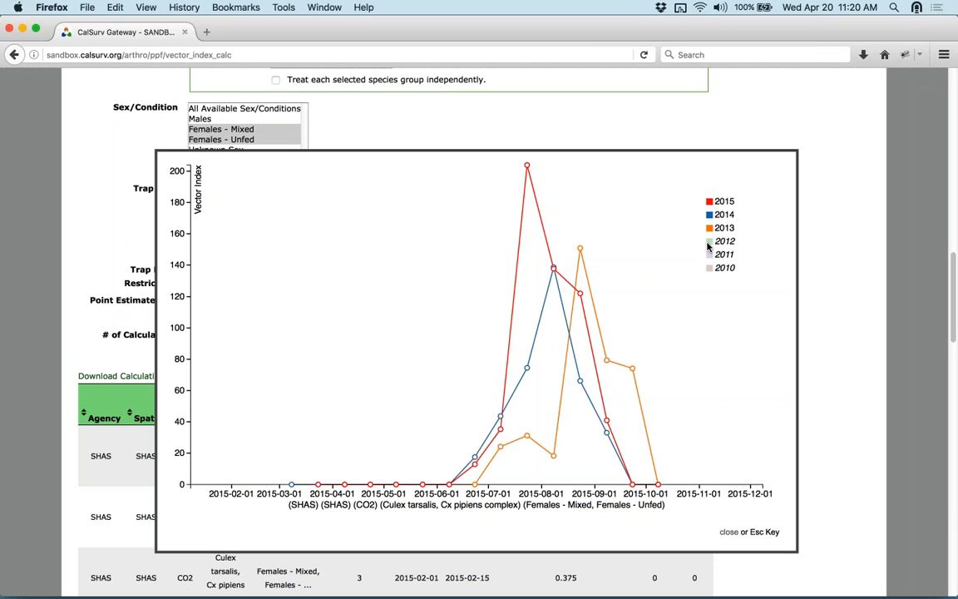
left_click(710, 242)
left_click(711, 255)
left_click(712, 267)
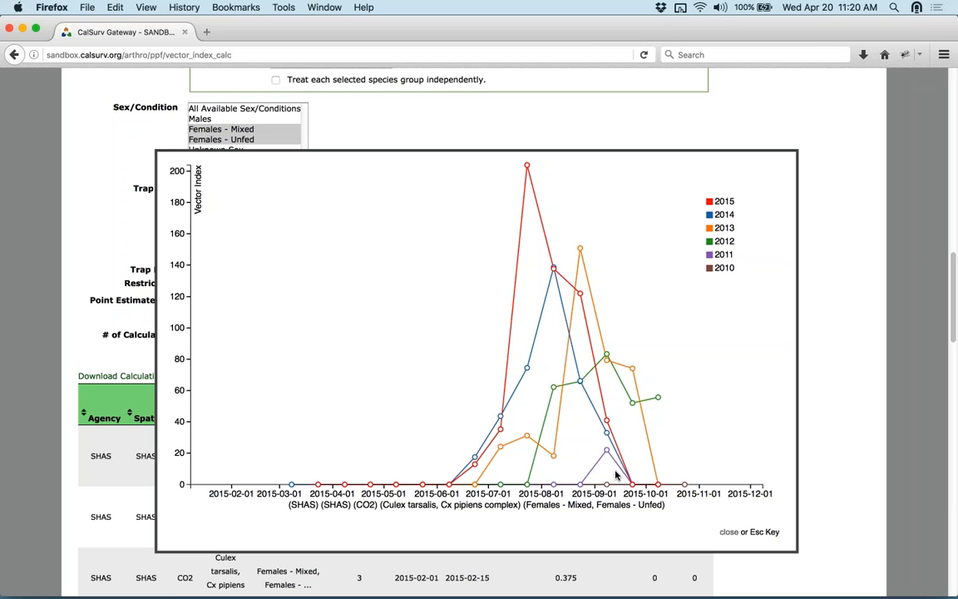
left_click(728, 533)
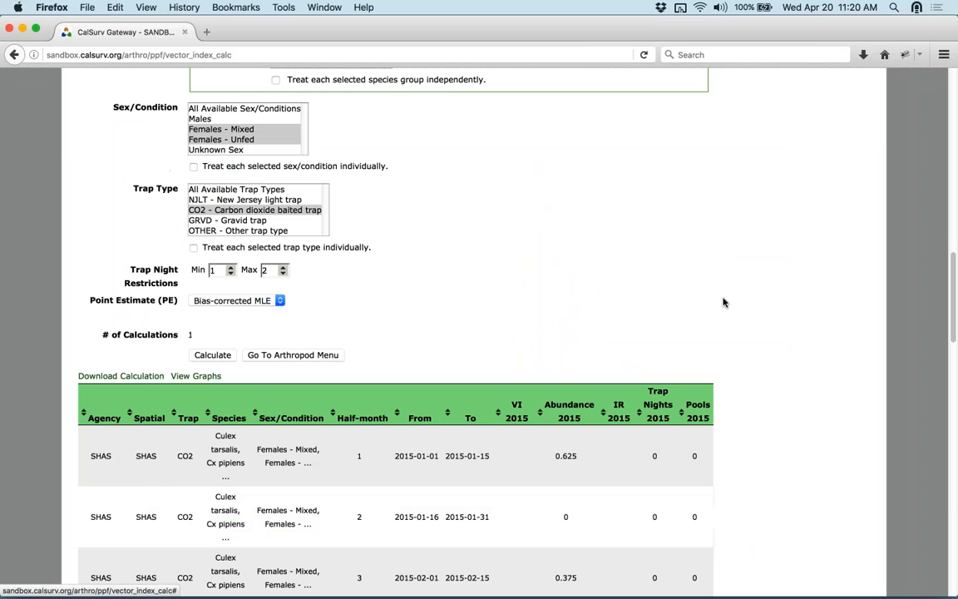
- Go to Tools > Calculators and open the Risk Assessment Calculator
scroll(724, 302, "up", 15)
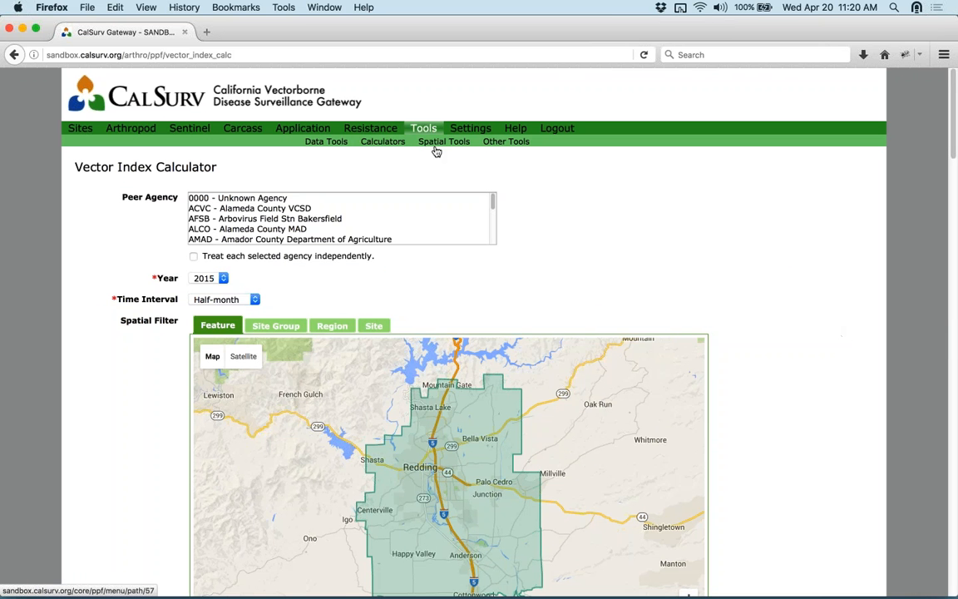
left_click(392, 145)
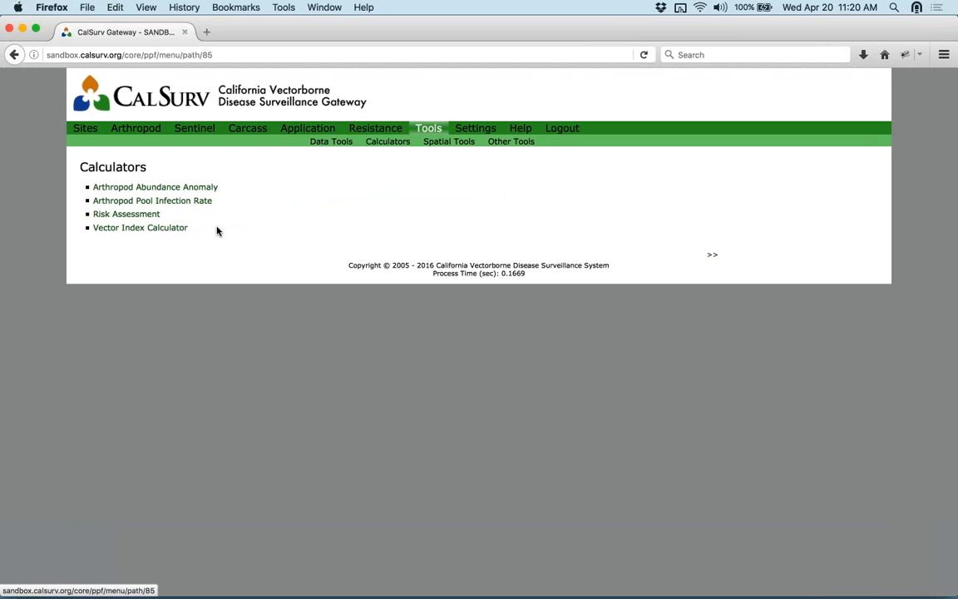
left_click(133, 215)
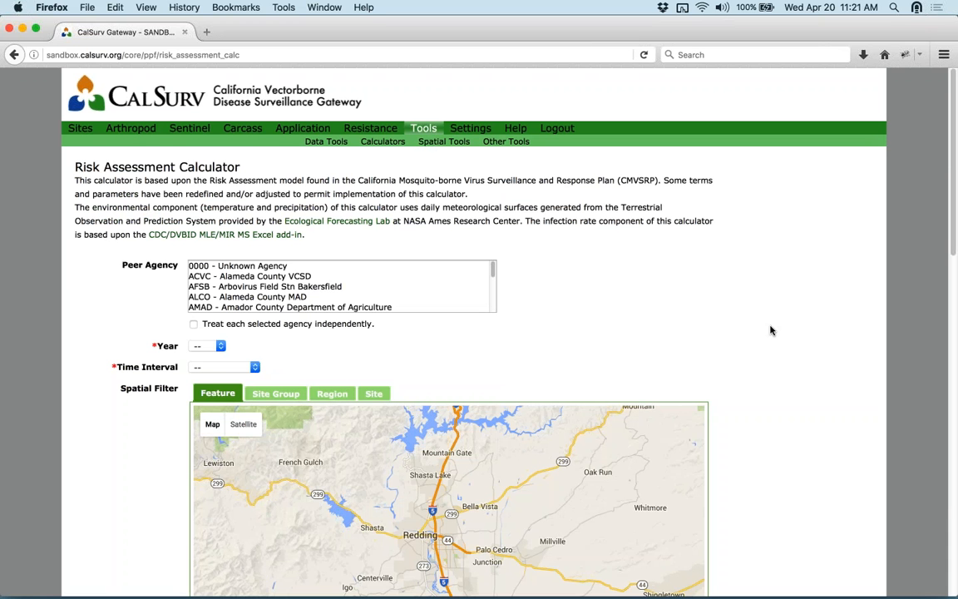
- Choose 2015 as the Year and Half-month as the Time Interval
scroll(778, 332, "down", 2)
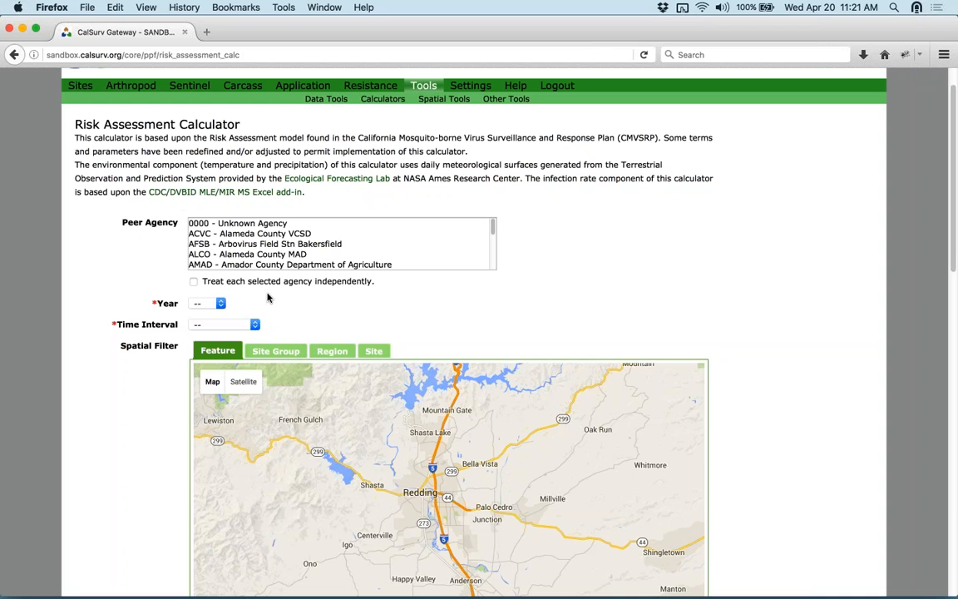
left_click(222, 303)
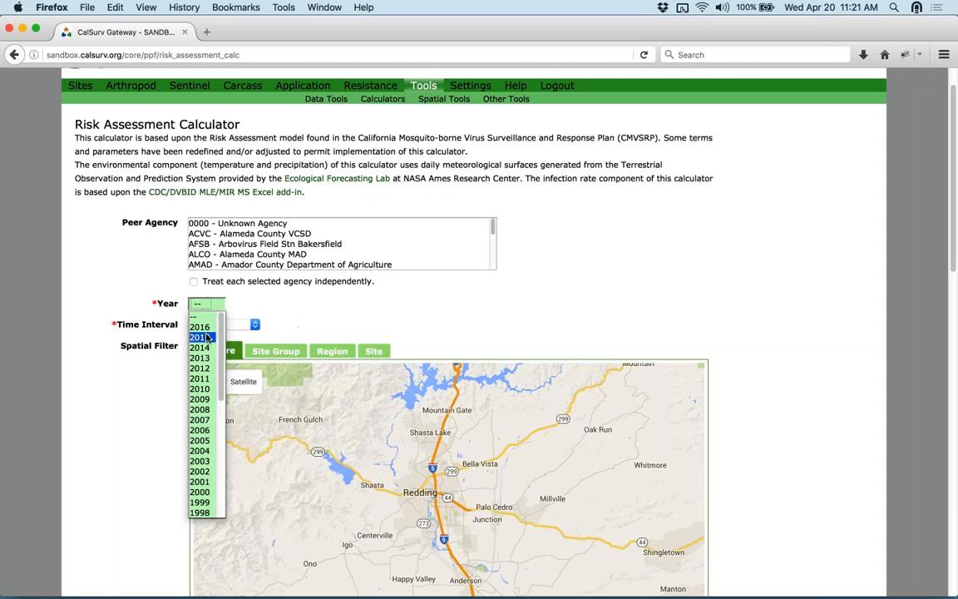
left_click(208, 337)
left_click(249, 324)
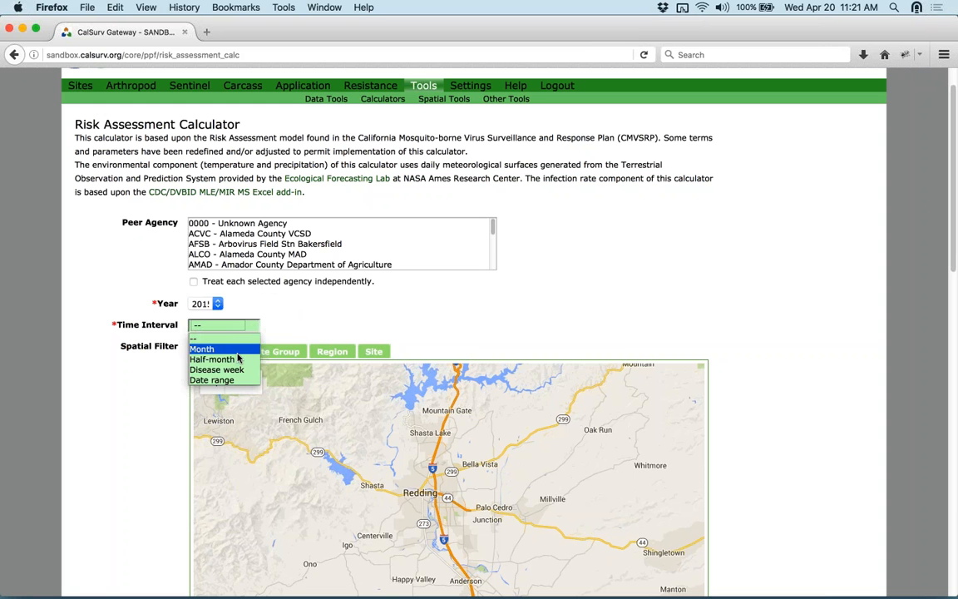
left_click(236, 360)
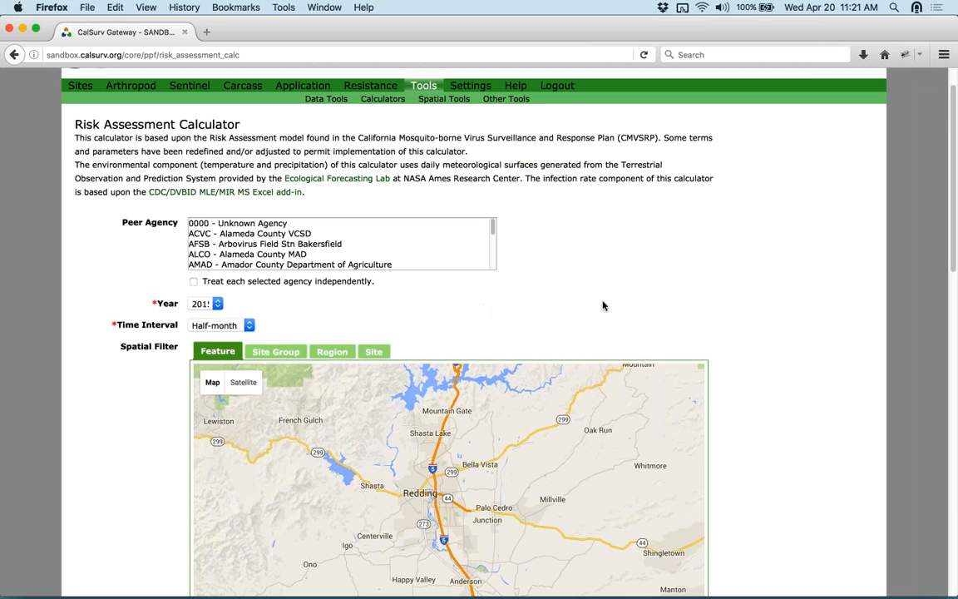
- Move down the form and select the Buffer Distance field, set to 241 km
scroll(765, 264, "down", 5)
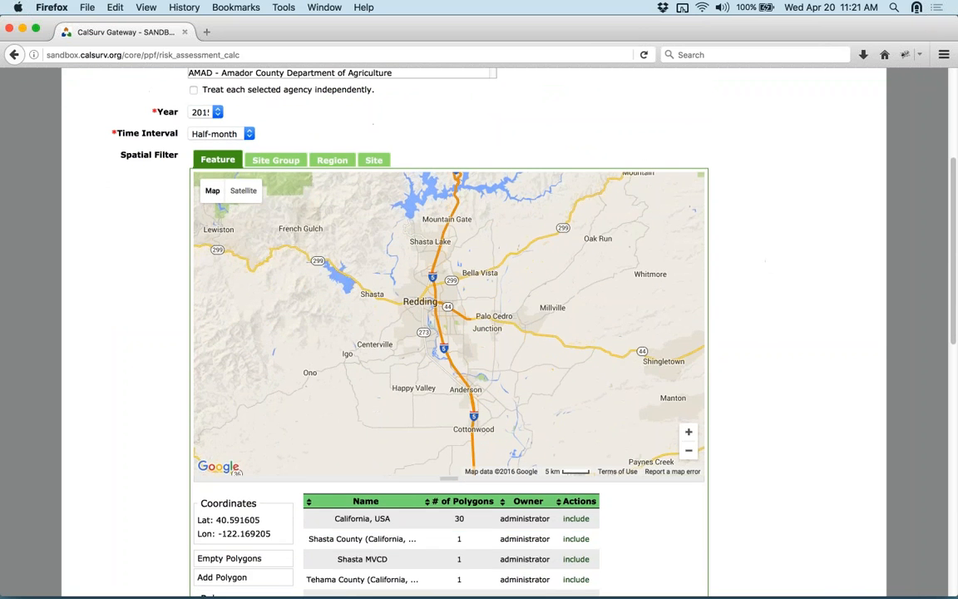
scroll(877, 337, "down", 10)
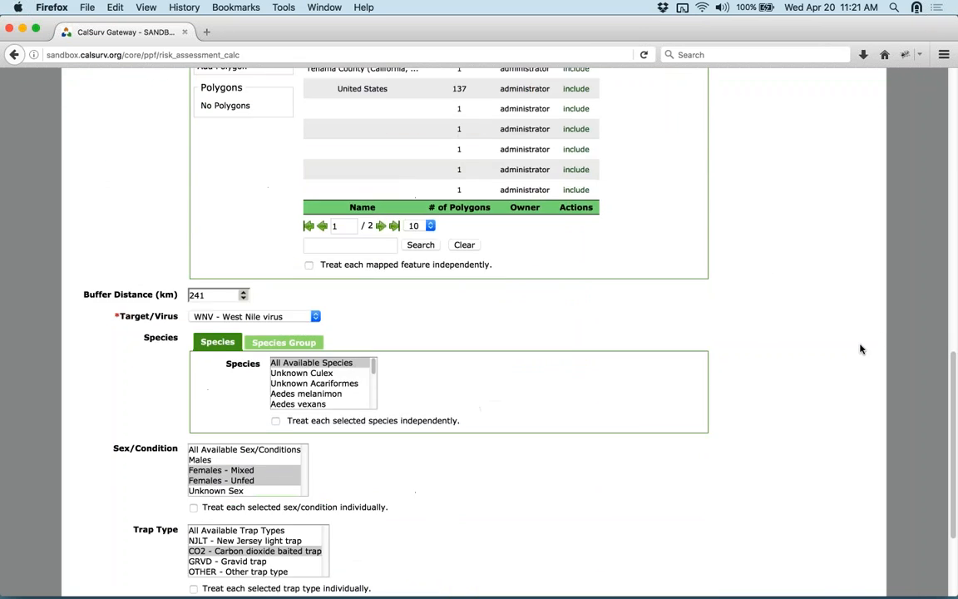
mouse_move(216, 263)
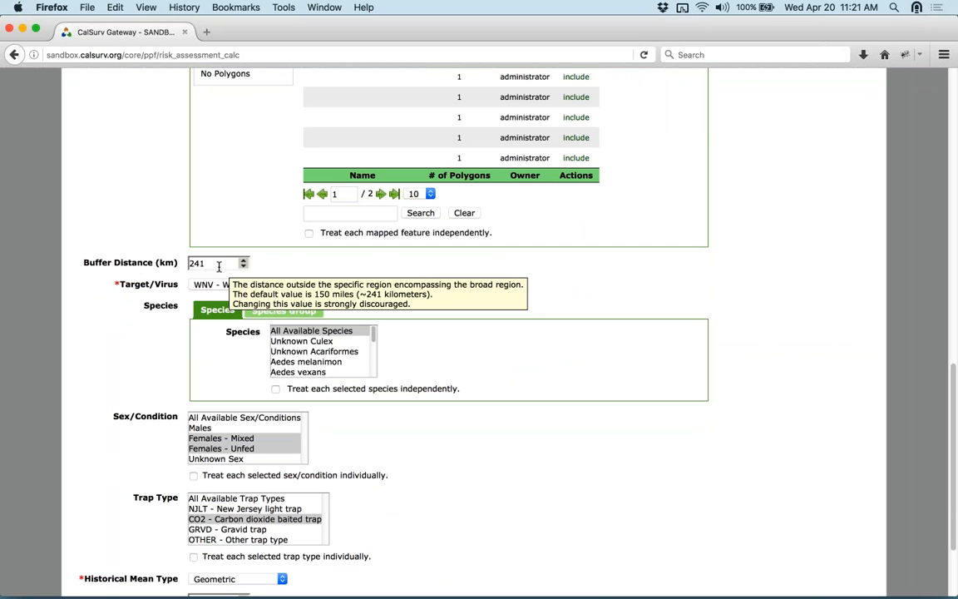
left_click(213, 262)
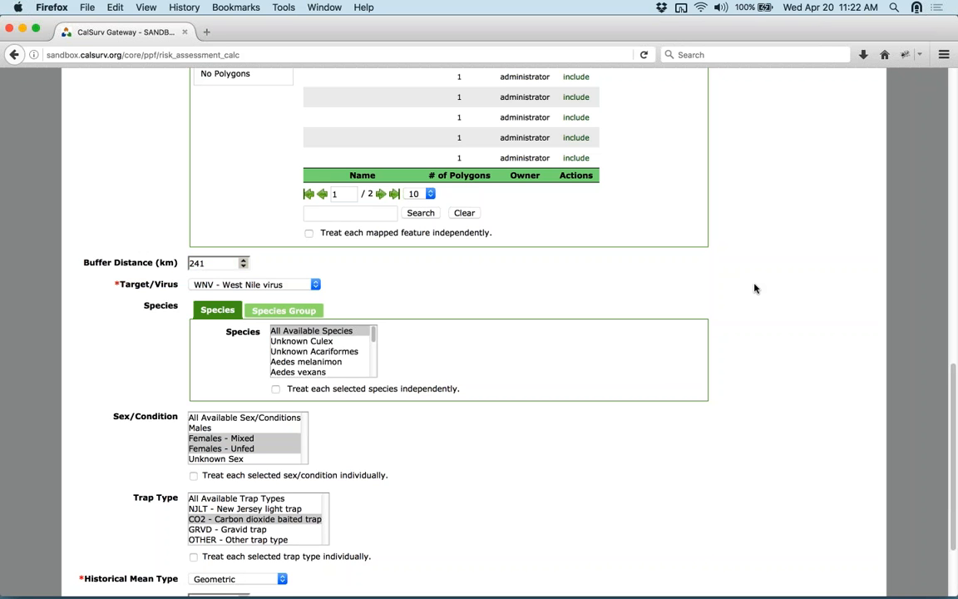
- Filter by species group, selecting Culex tarsalis and Cx pipiens complex
scroll(749, 283, "down", 3)
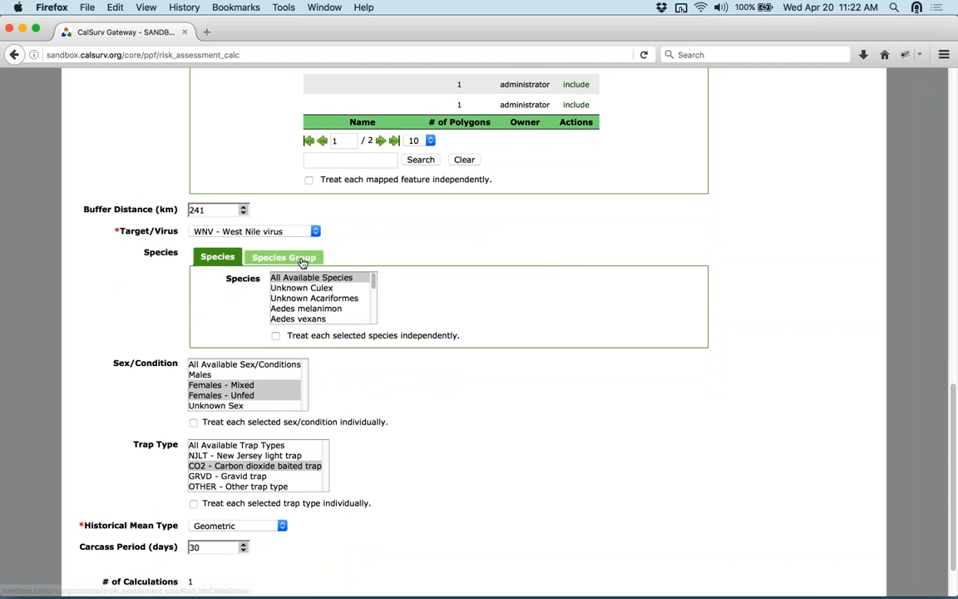
left_click(283, 257)
left_click(310, 288)
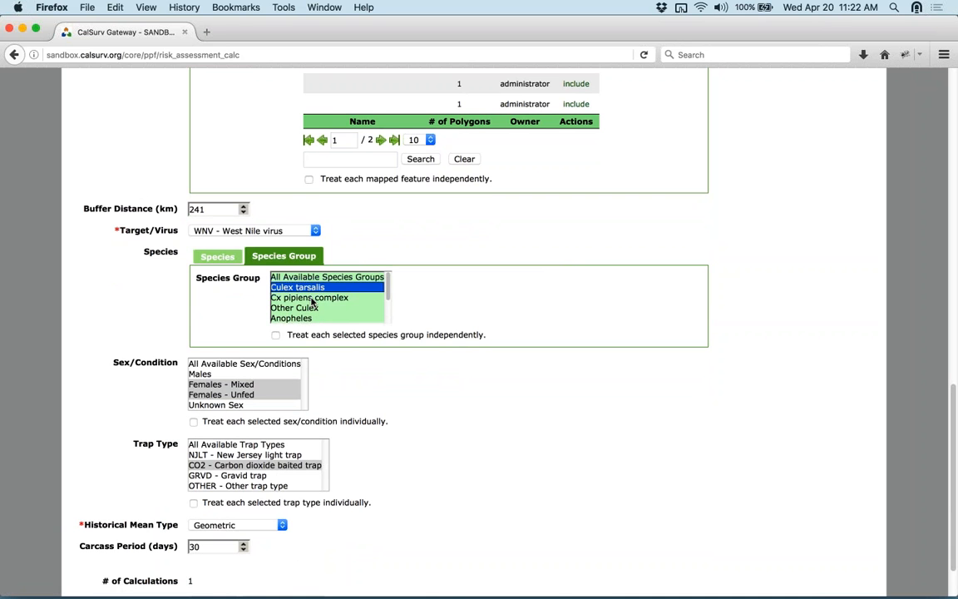
left_click(310, 298, "super")
left_click(770, 336)
- Add GRVD - Gravid trap to the trap types and run the risk assessment calculation
scroll(769, 335, "down", 3)
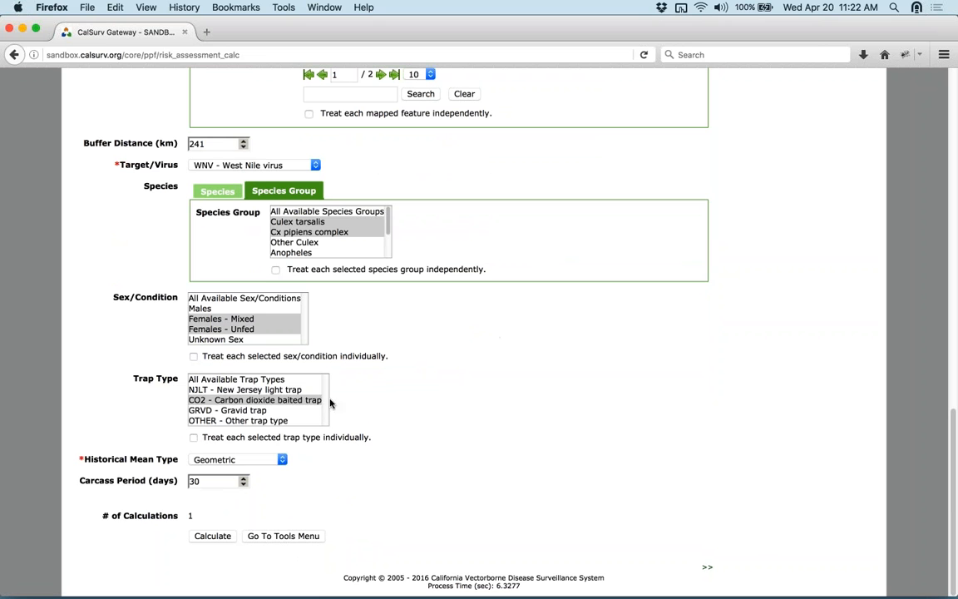
left_click(214, 411, "super")
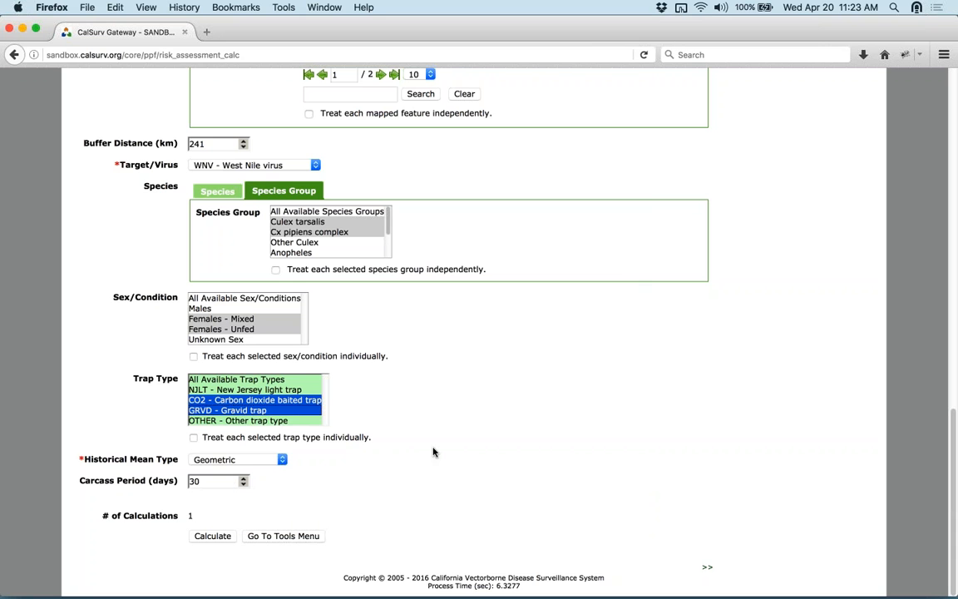
left_click(214, 537)
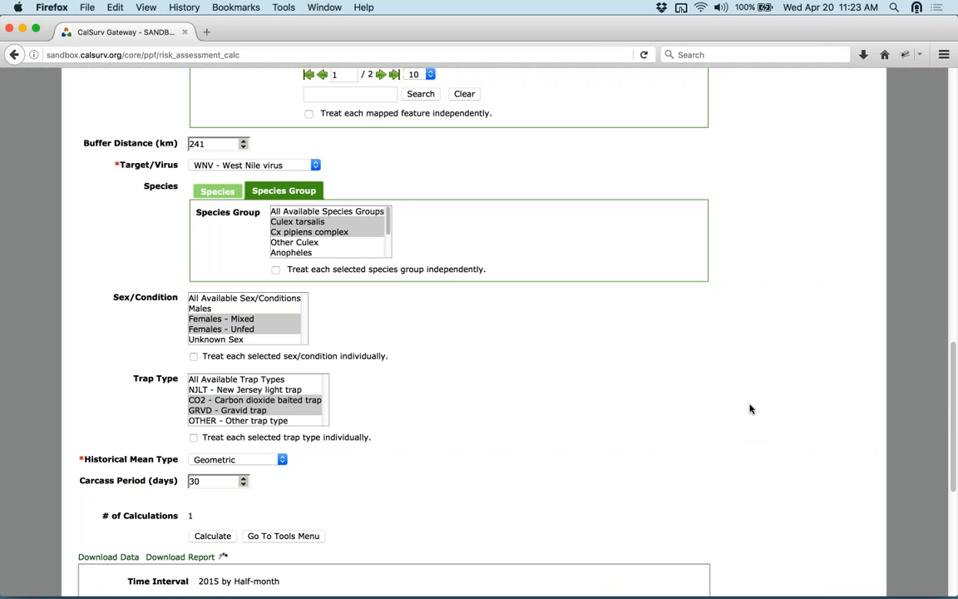
scroll(750, 408, "down", 7)
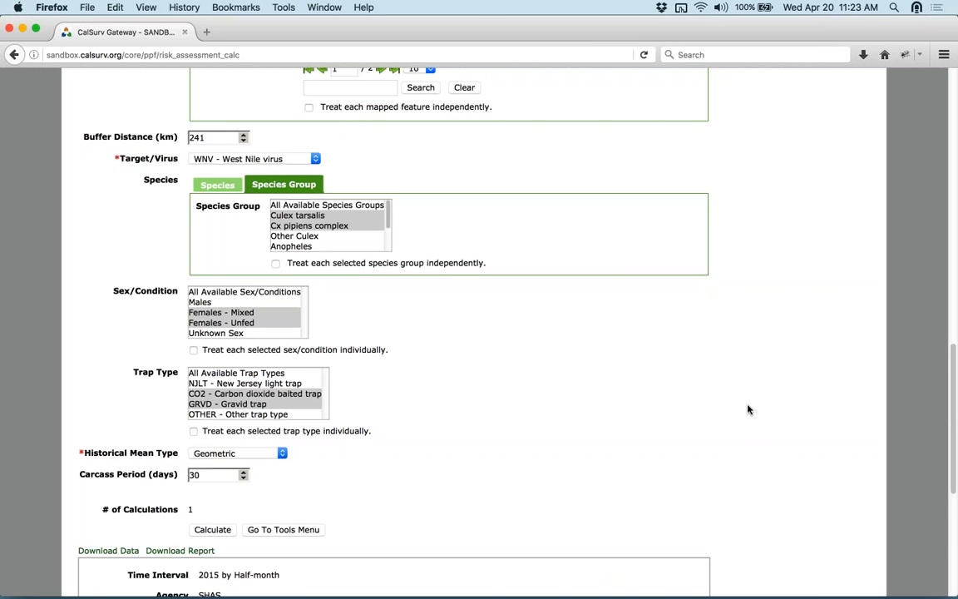
scroll(744, 410, "down", 1)
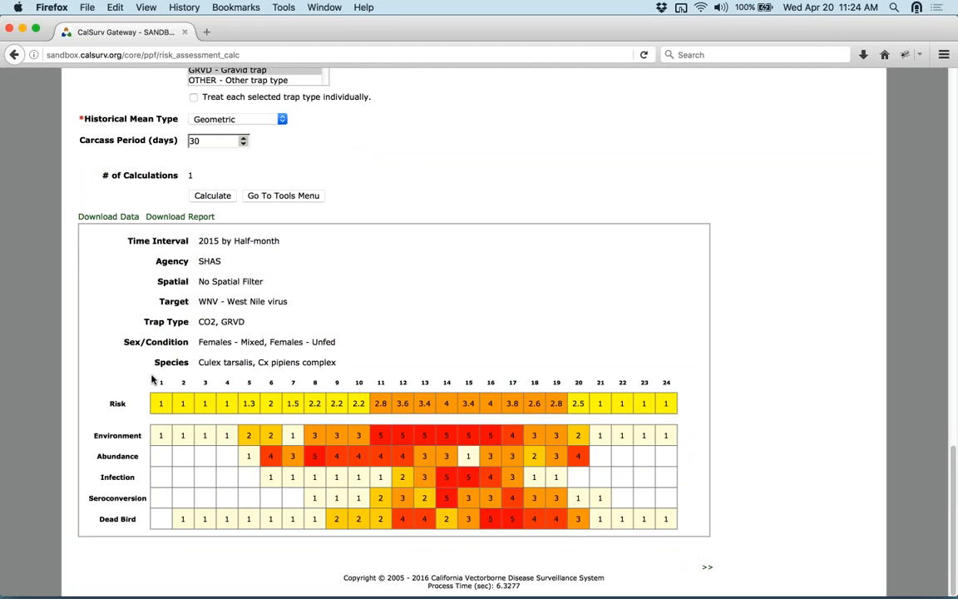
mouse_move(213, 384)
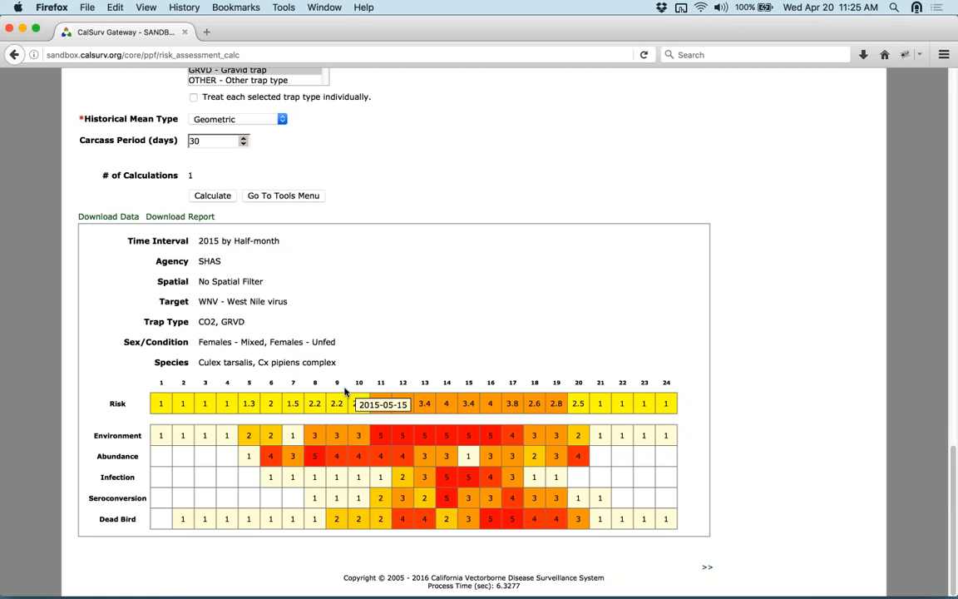
left_click(194, 219)
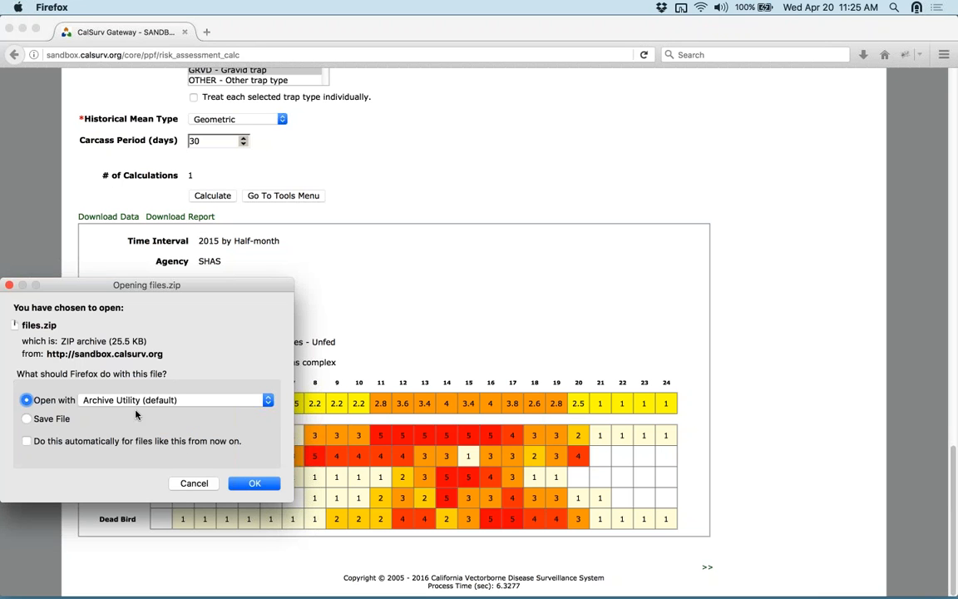
left_click(193, 483)
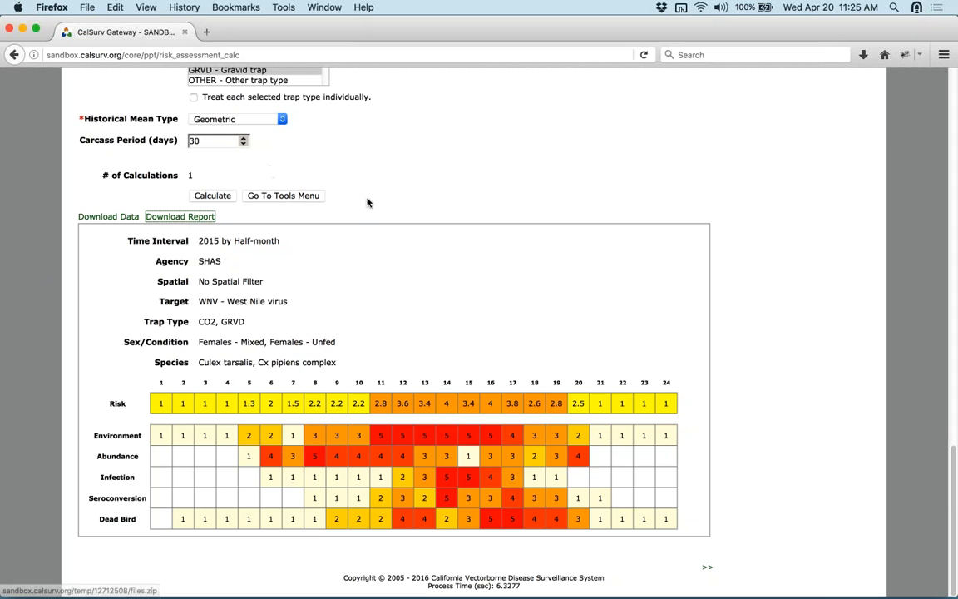
scroll(734, 288, "up", 15)
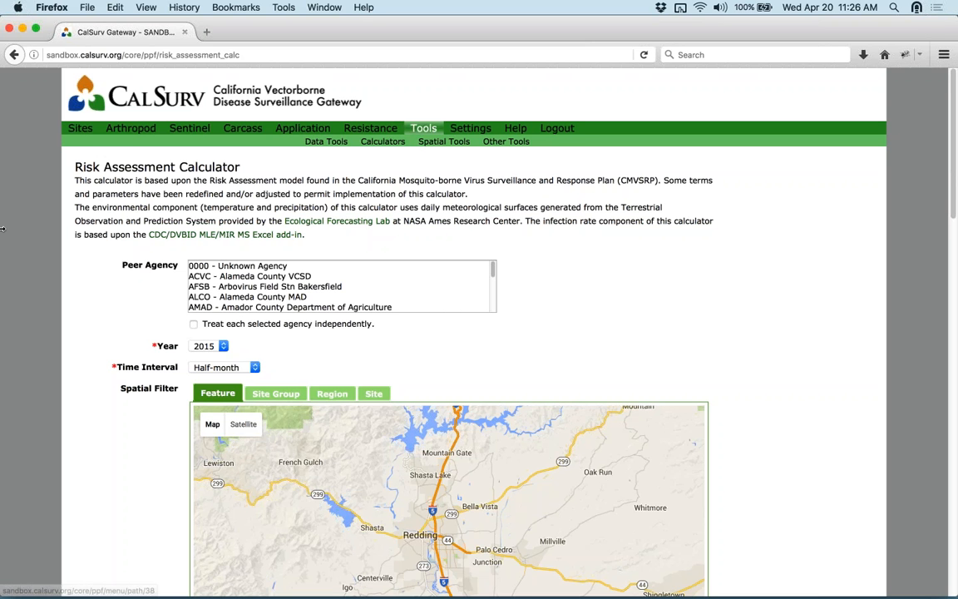
- Navigate from Settings through Tools to Data Tools and open the Export Data page
left_click(470, 128)
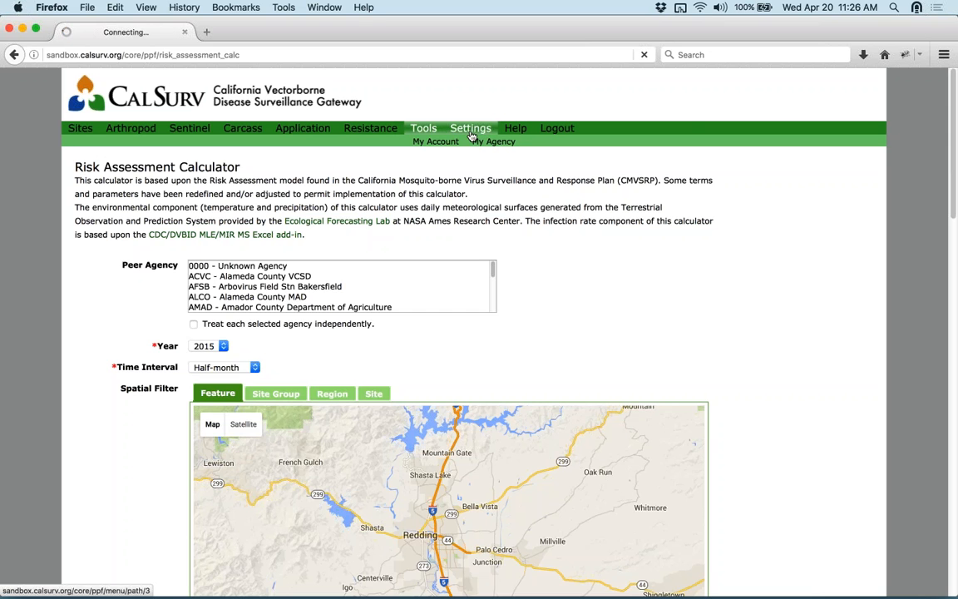
left_click(431, 130)
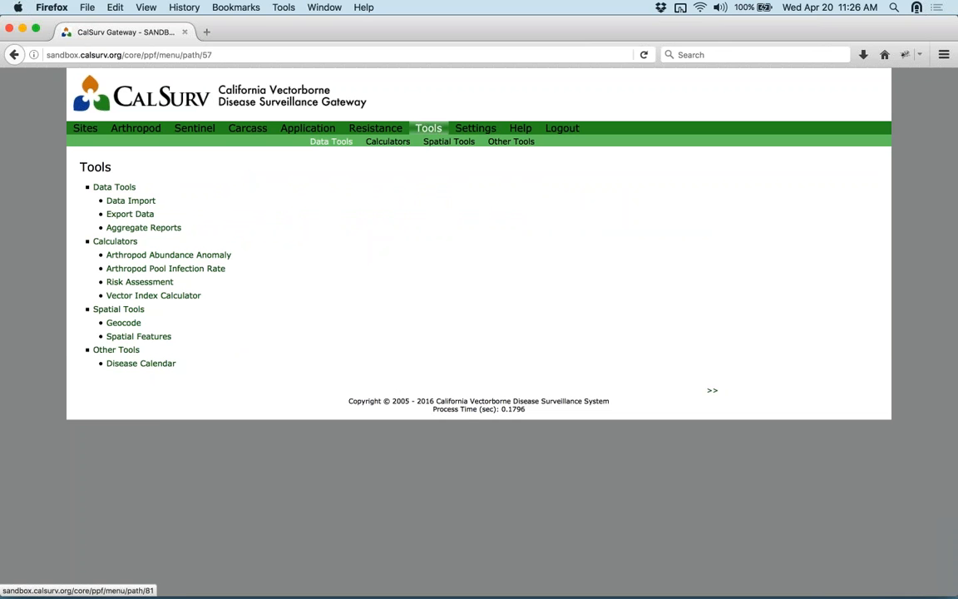
left_click(320, 143)
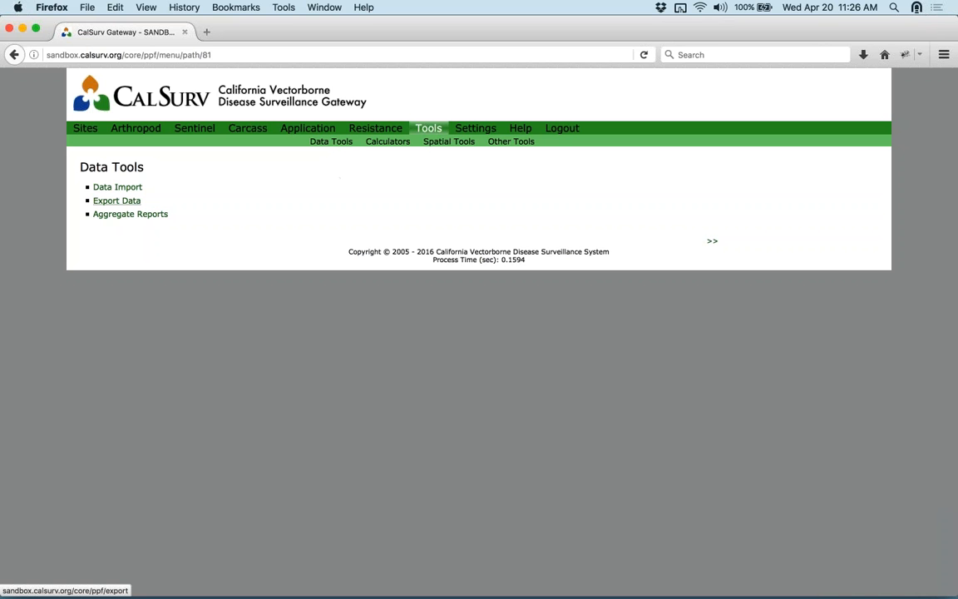
left_click(135, 202)
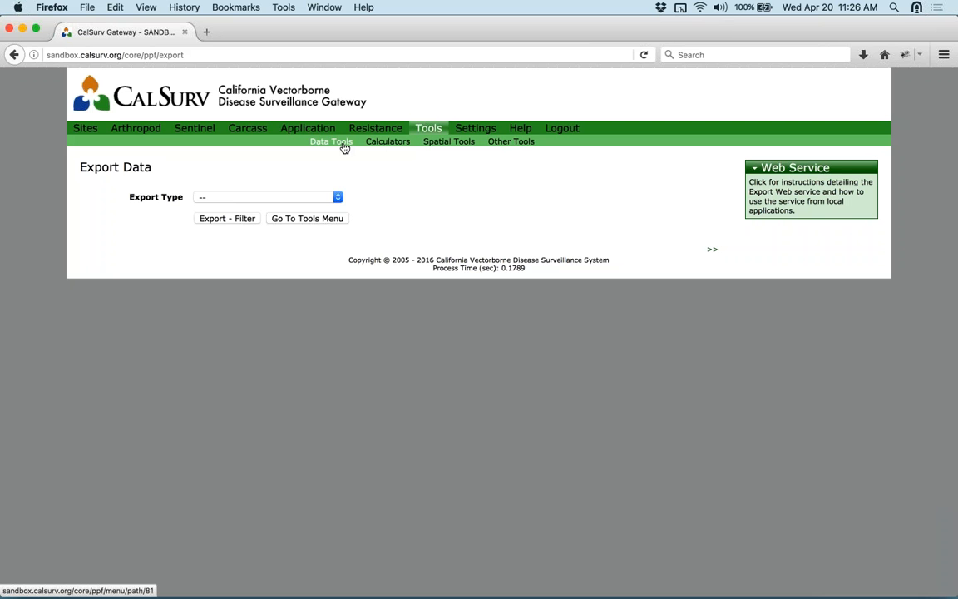
- Choose Arthropod Collections as the export type and continue to its Excel (*.xls) export filter page
left_click(239, 201)
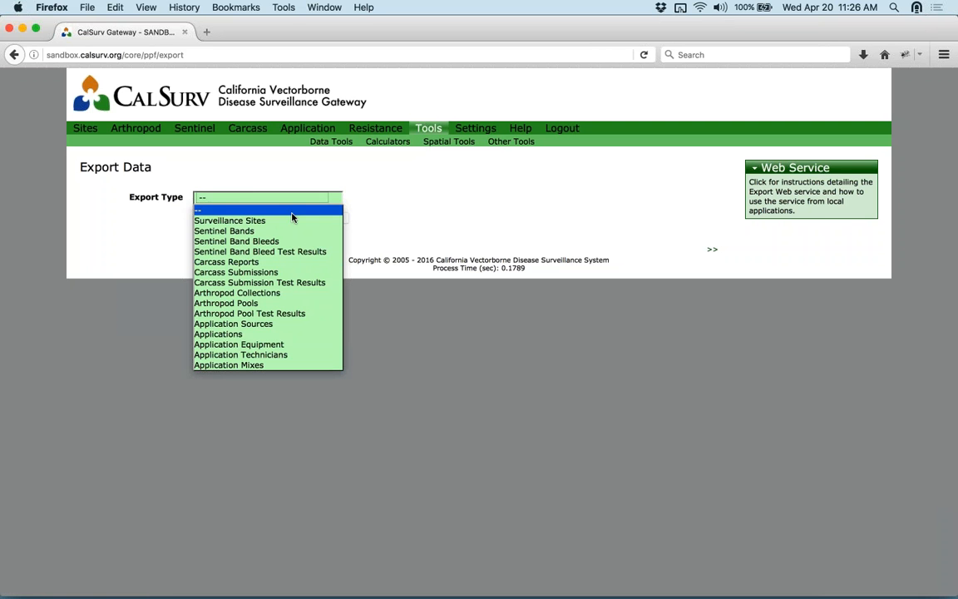
left_click(250, 291)
left_click(243, 220)
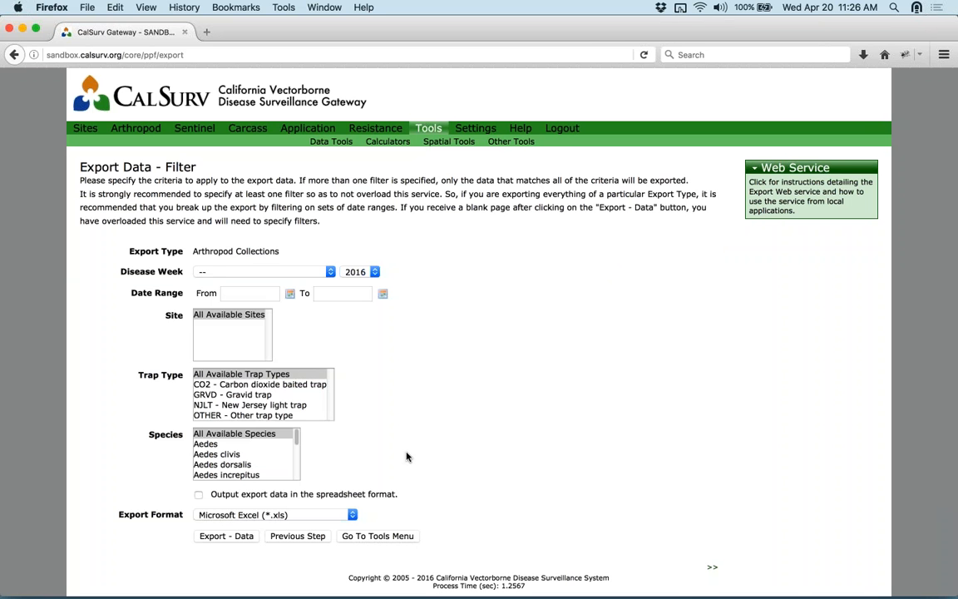
mouse_move(535, 588)
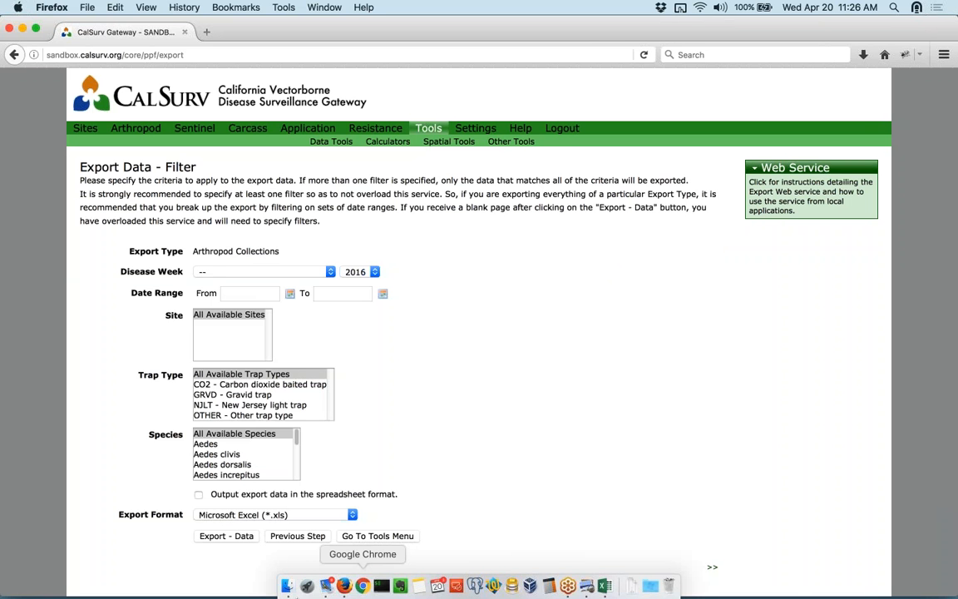
- Find arthro_collection_export.xls in Finder's Downloads folder, then return to the CalSurv export filter page
left_click(289, 588)
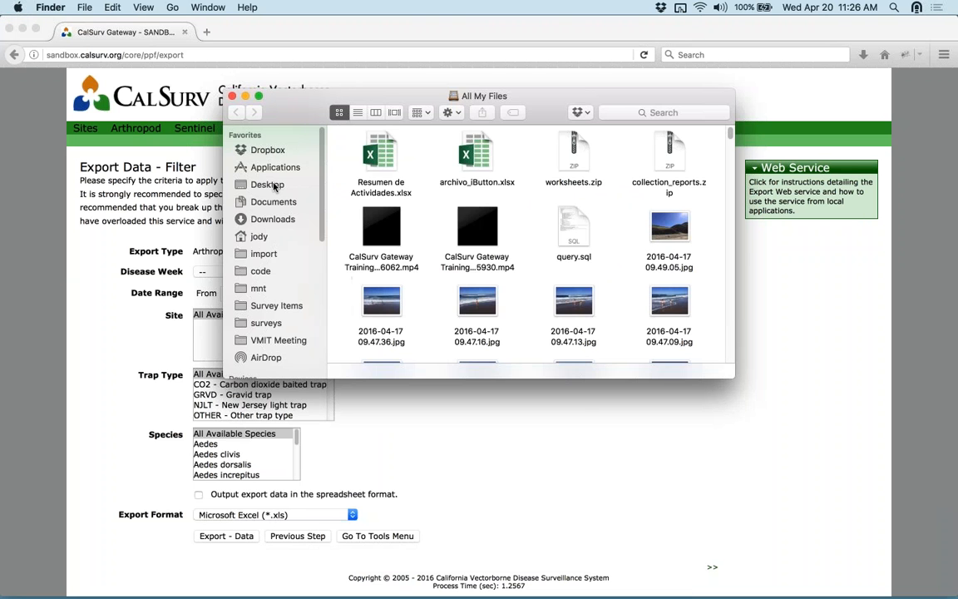
left_click(273, 219)
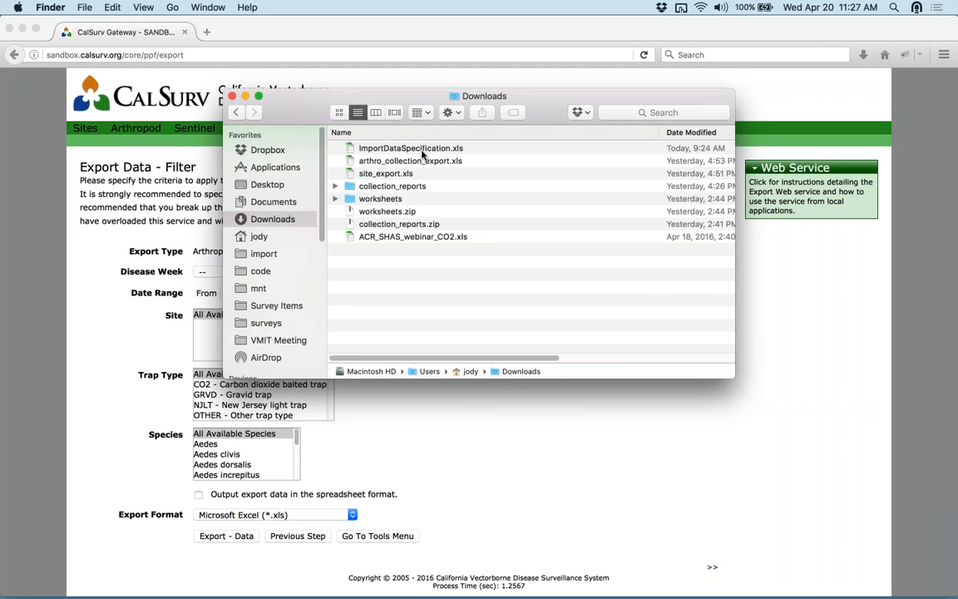
left_click(413, 162)
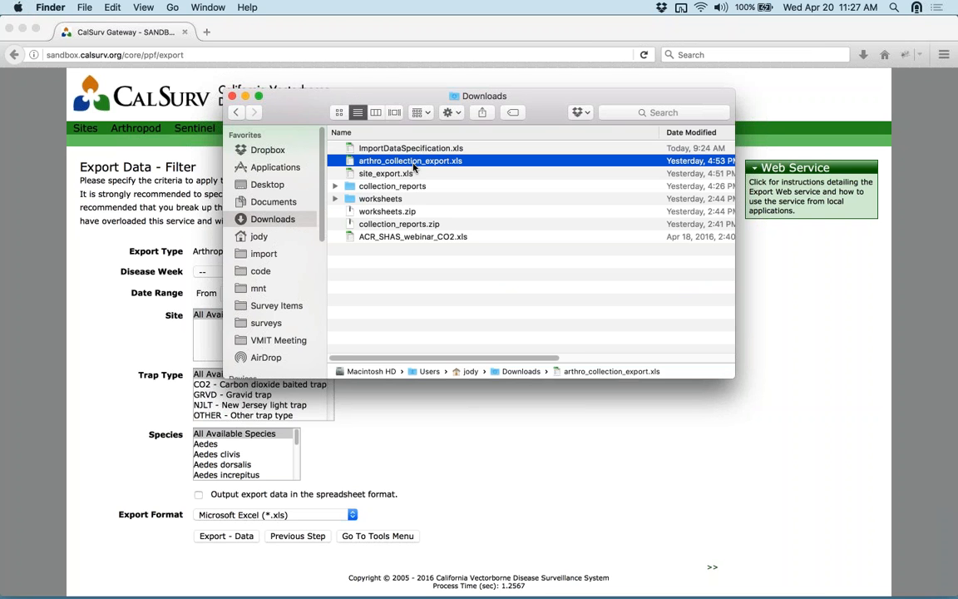
left_click(420, 462)
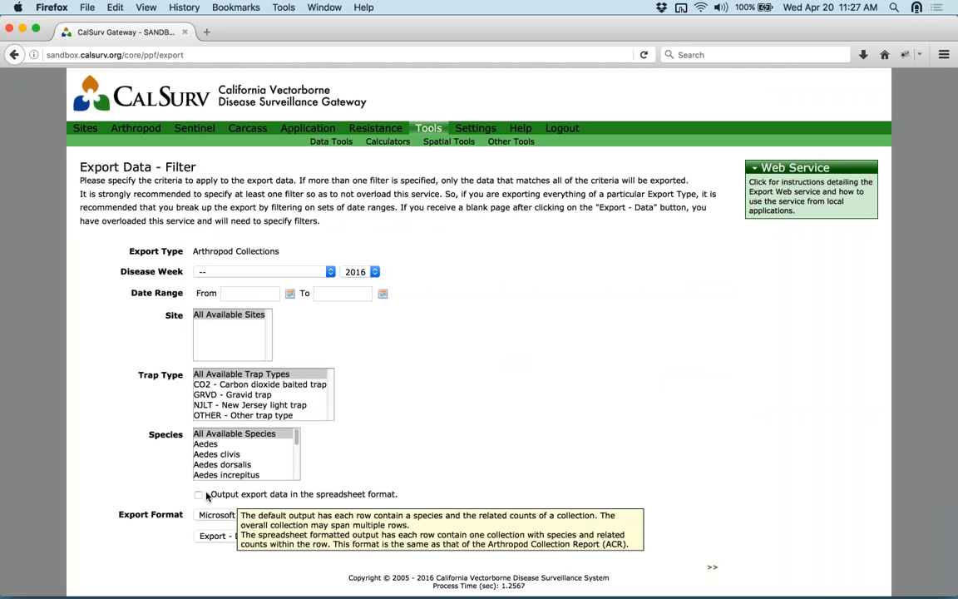
mouse_move(280, 497)
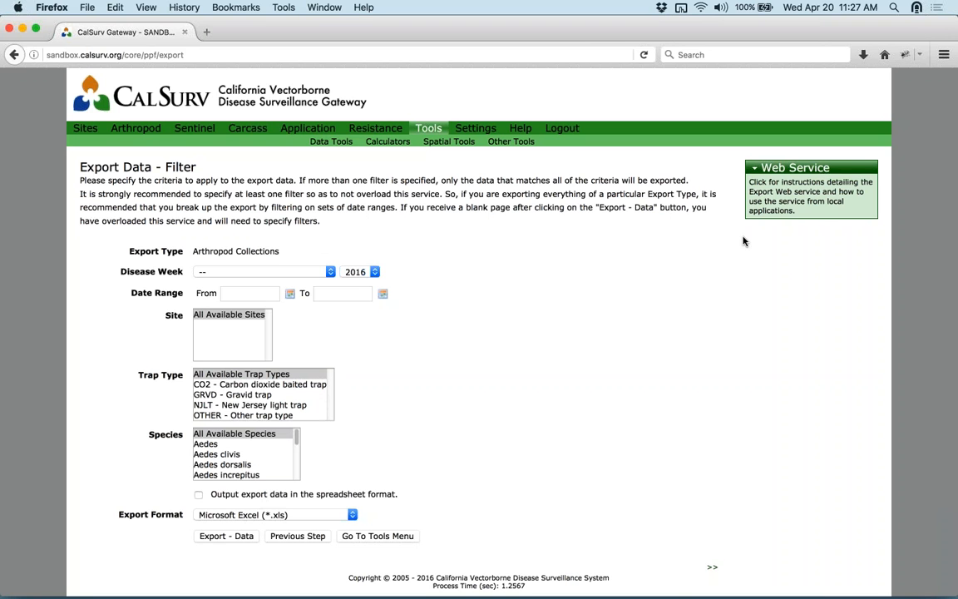
mouse_move(437, 586)
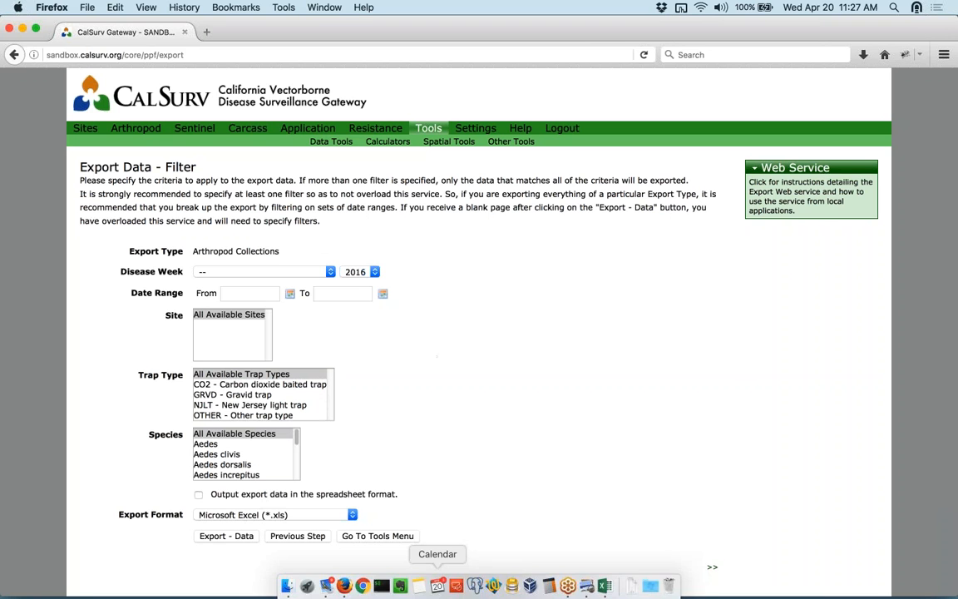
- Open arthro_collection_export.xls from the Downloads folder in Excel
left_click(285, 587)
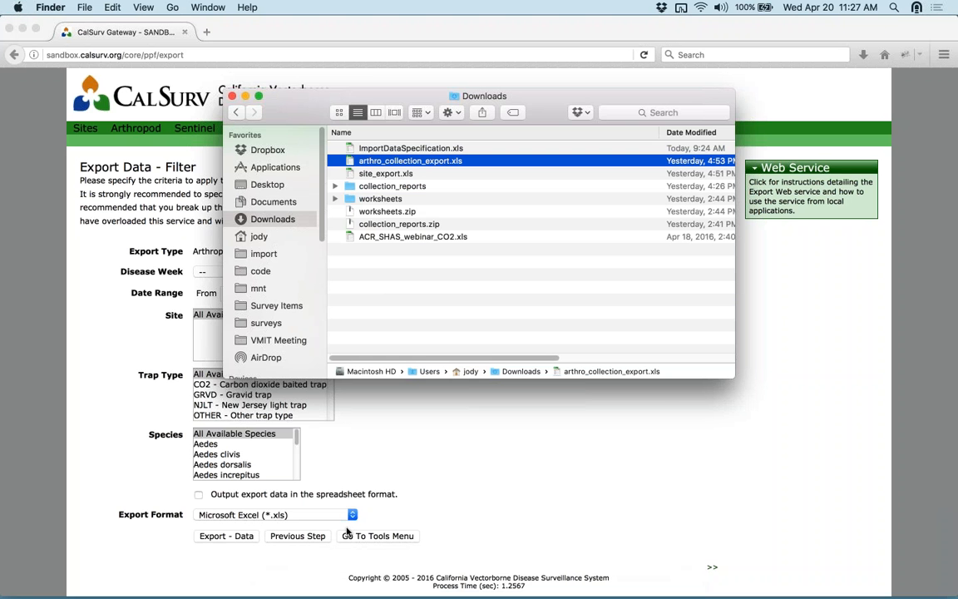
double_click(421, 161)
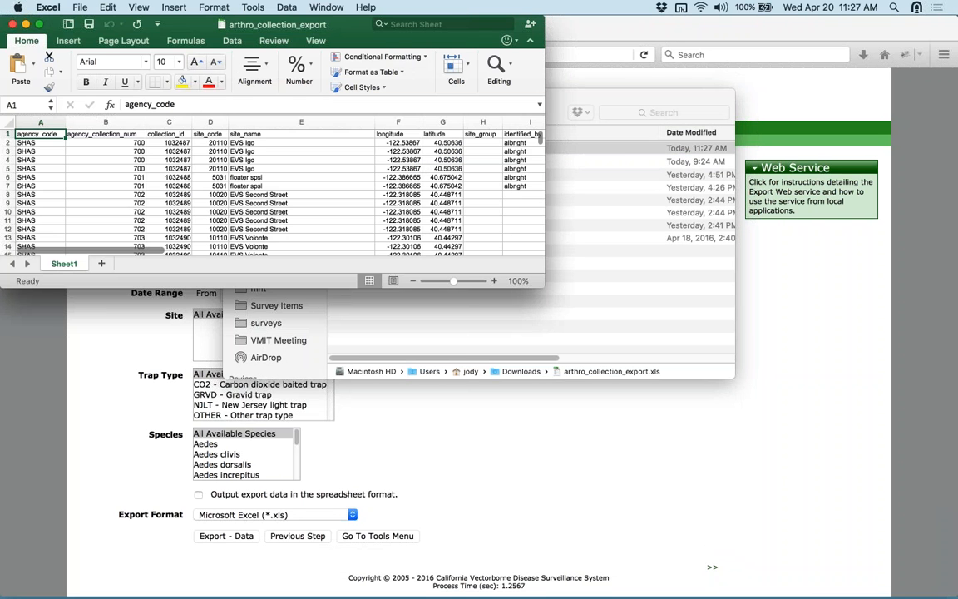
- Close the Downloads window and enlarge the arthro_collection_export workbook window
left_click(605, 98)
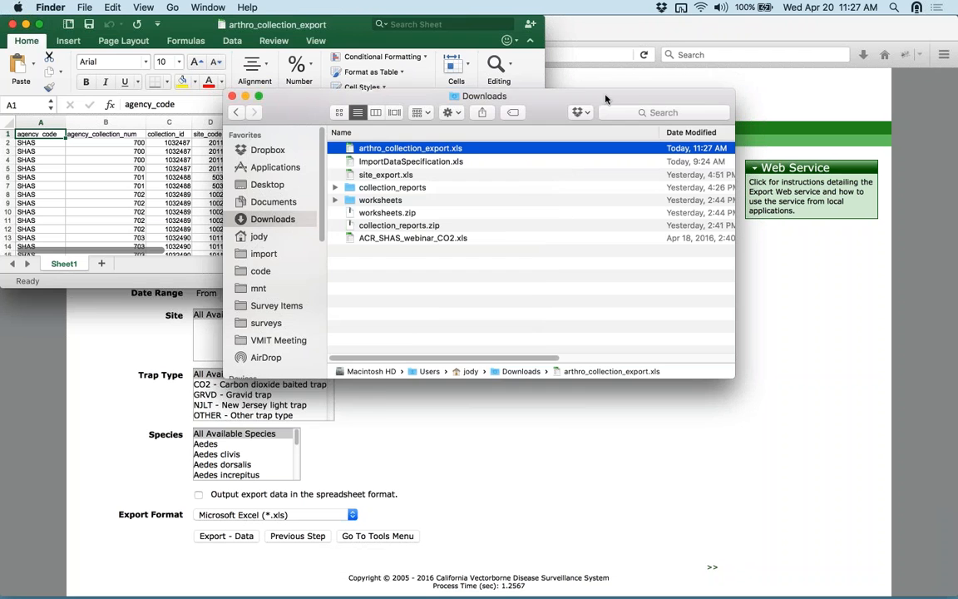
left_click(232, 96)
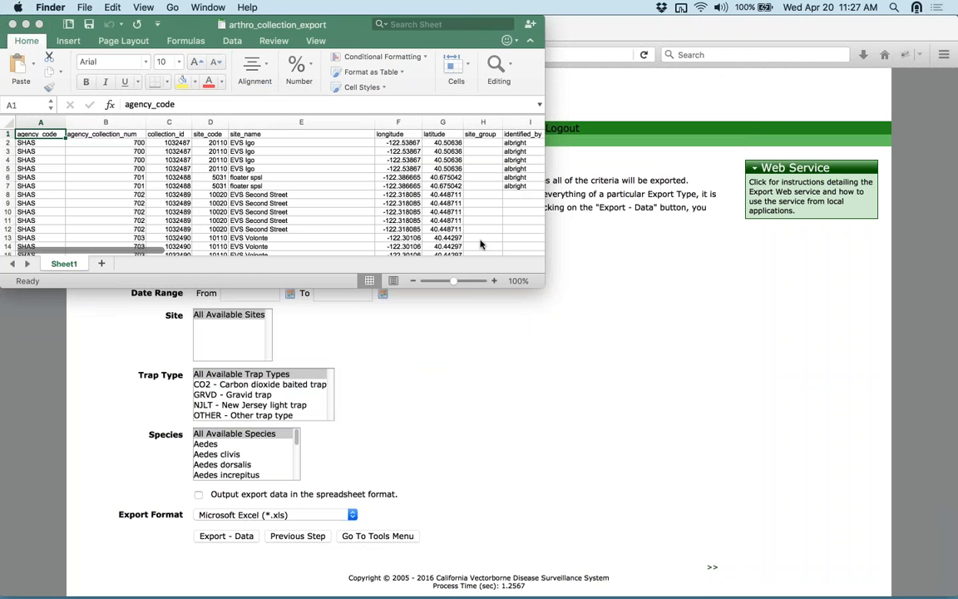
left_click(544, 291)
left_click_drag(545, 288, 788, 383)
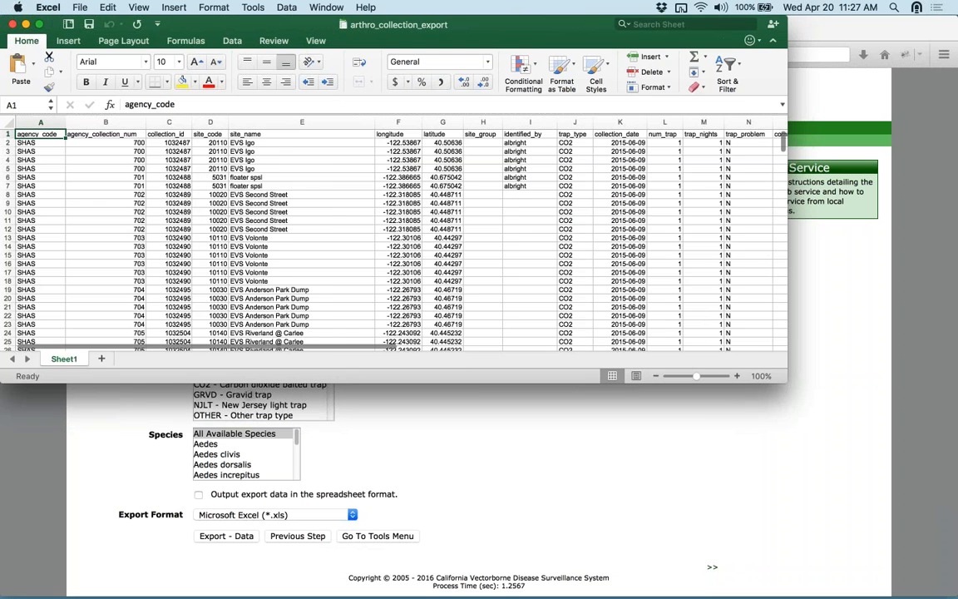
- Scroll across the sheet's columns and rows to view the Culex tarsalis collection counts
mouse_move(315, 350)
left_mouse_down()
mouse_move(642, 352)
mouse_move(144, 347)
mouse_move(325, 350)
left_mouse_up()
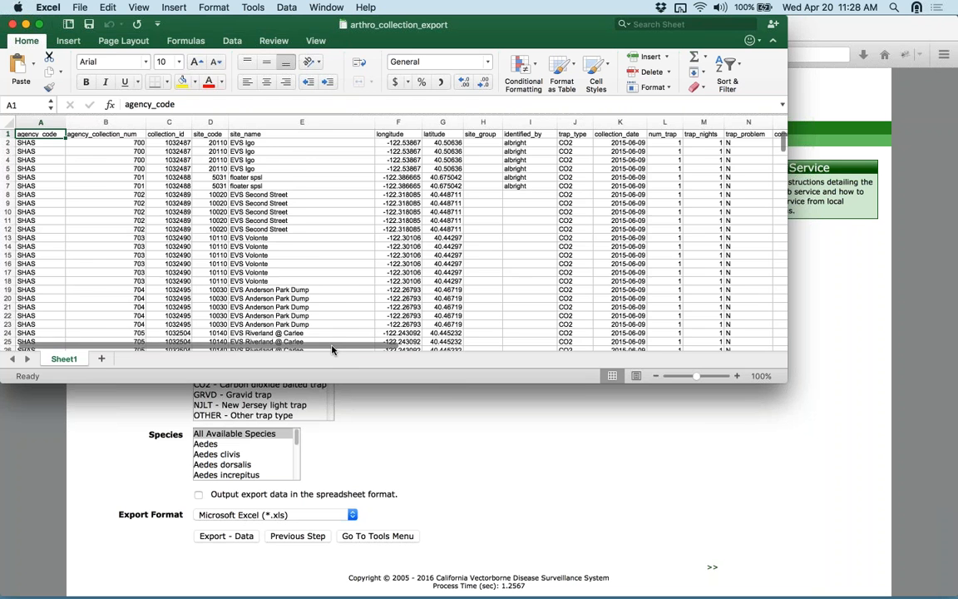
left_click_drag(338, 350, 574, 349)
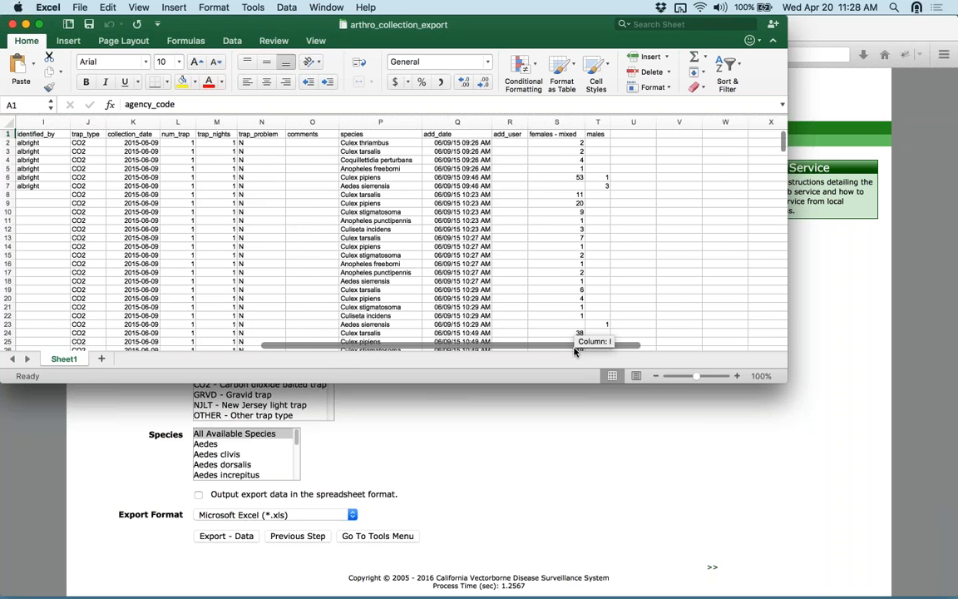
left_click_drag(575, 350, 513, 342)
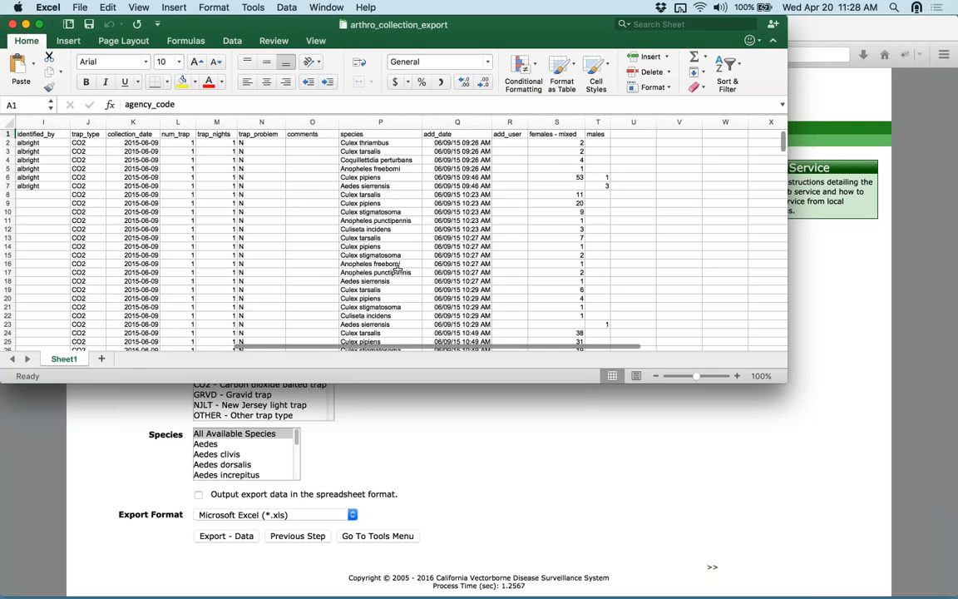
scroll(351, 271, "down", 3)
scroll(351, 271, "up", 3)
scroll(351, 271, "down", 9)
scroll(352, 272, "up", 9)
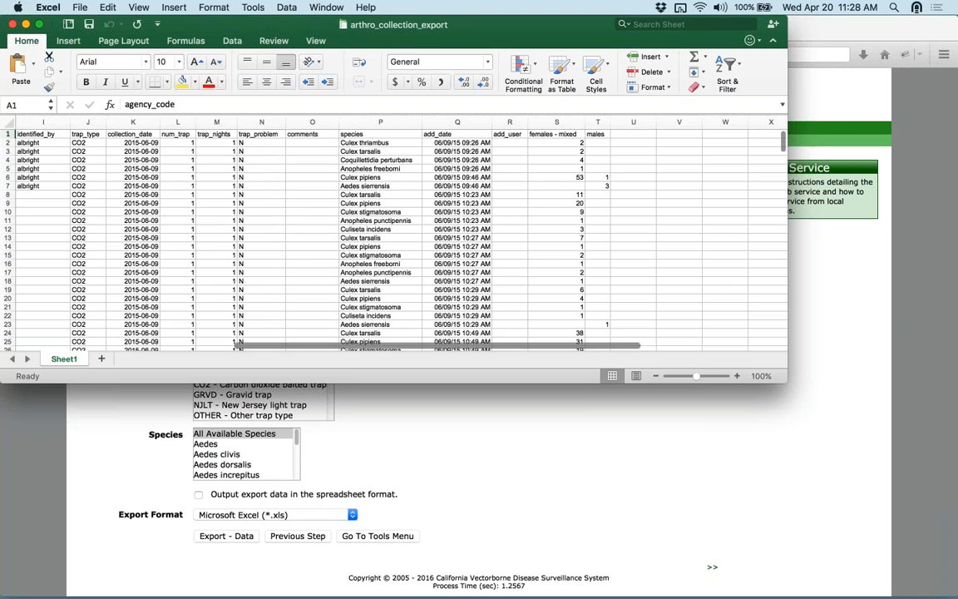
- Turn on 'Output export data in the spreadsheet format' for the Arthropod Collections export
left_click(318, 498)
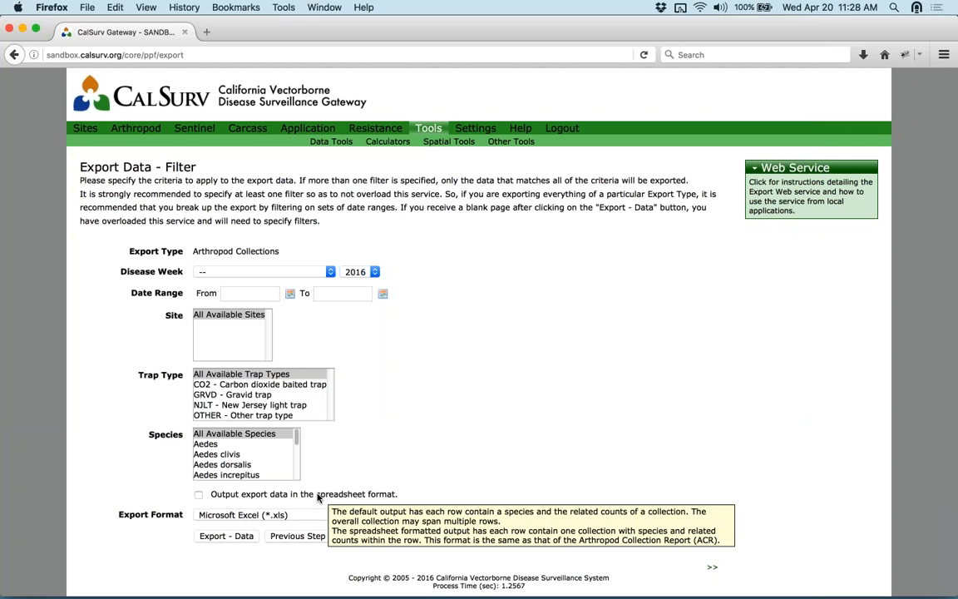
left_click(318, 498)
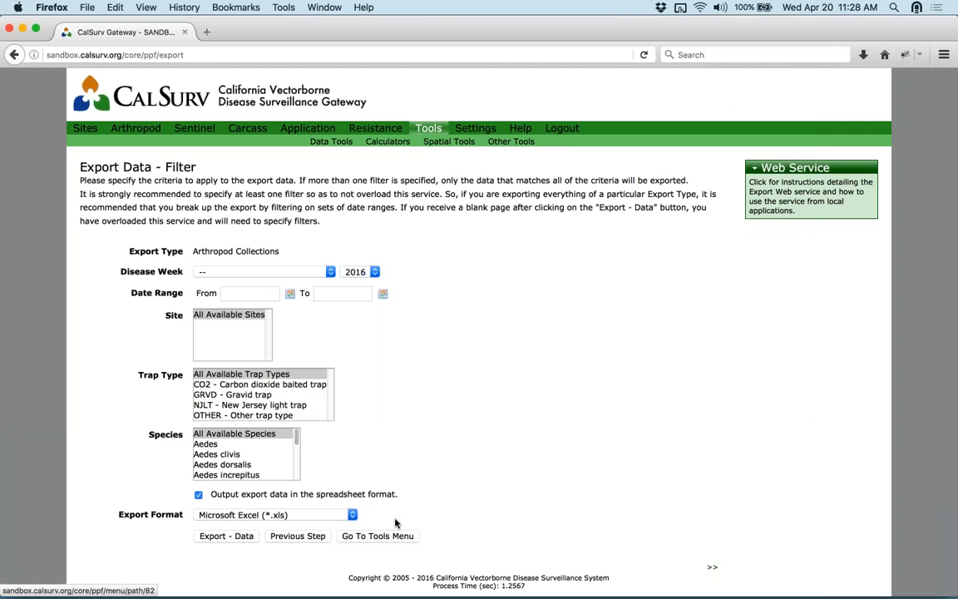
mouse_move(303, 591)
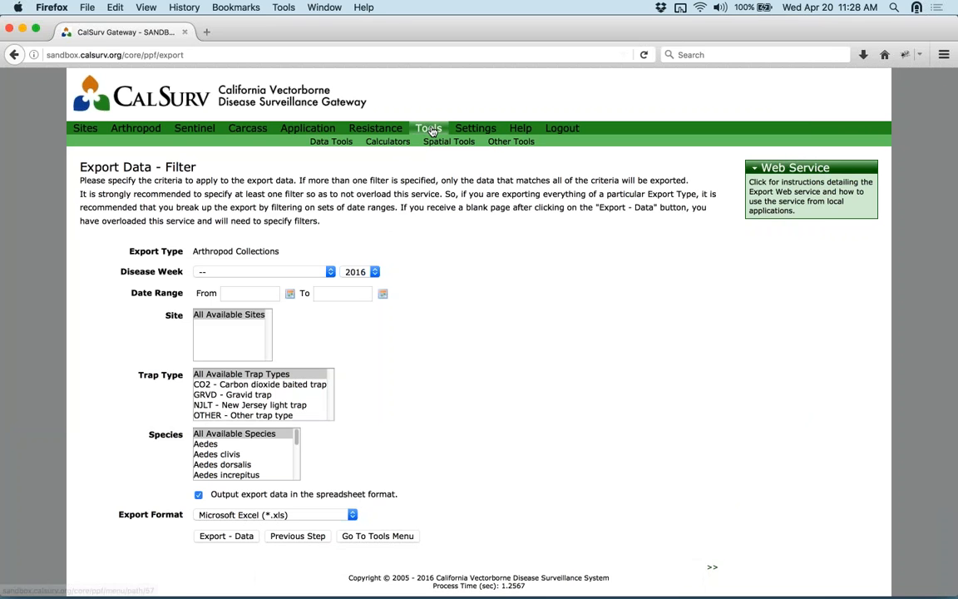
- On the Data Import page, set Import Type to Arthropod Collections and download ImportDataSpecification.xls
left_click(331, 142)
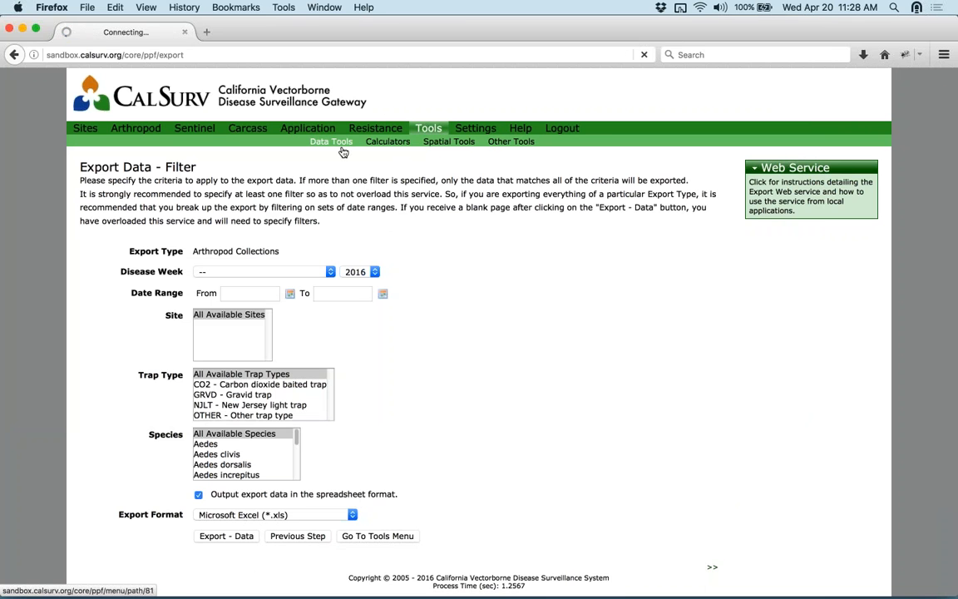
left_click(117, 188)
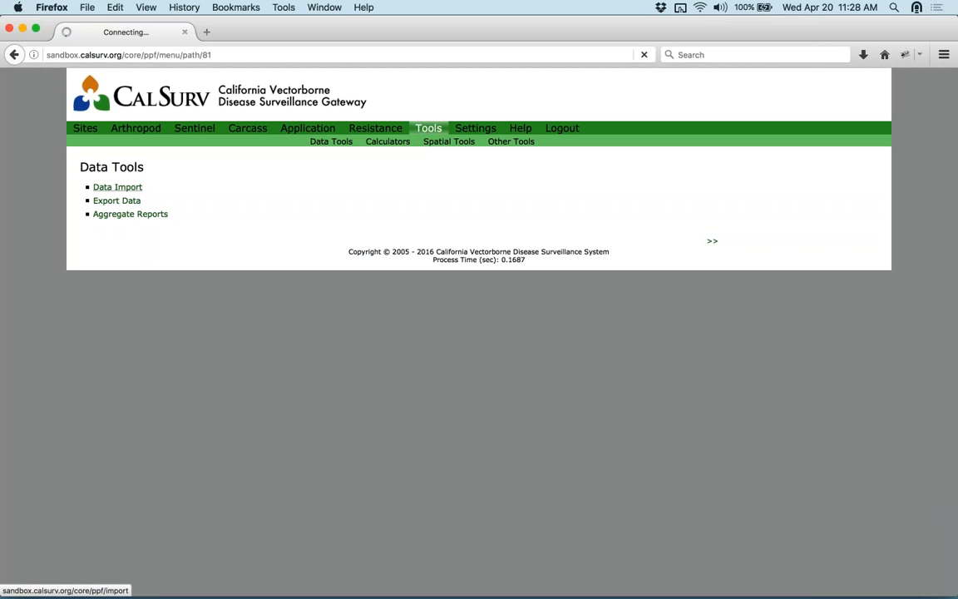
left_click(312, 211)
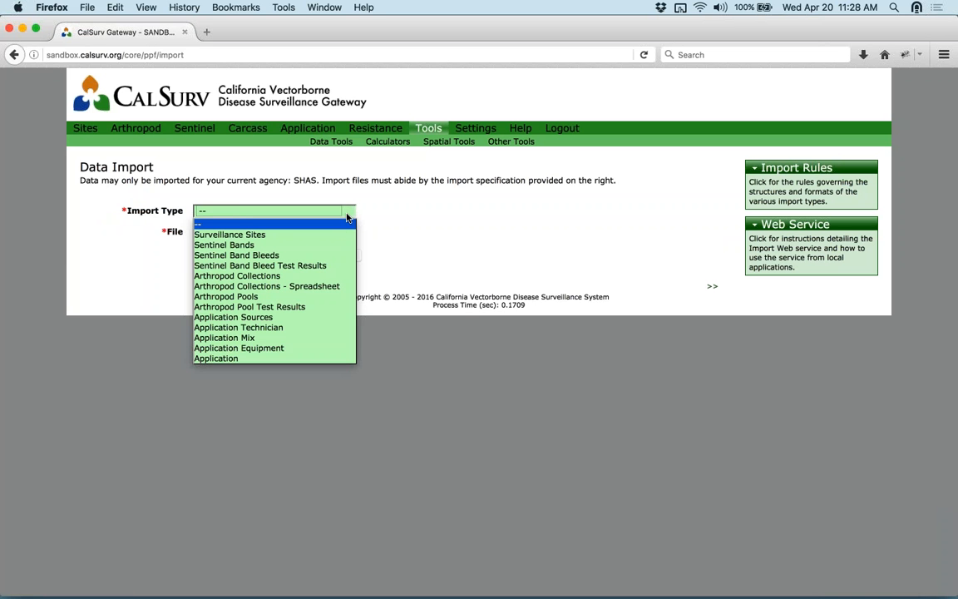
left_click(320, 277)
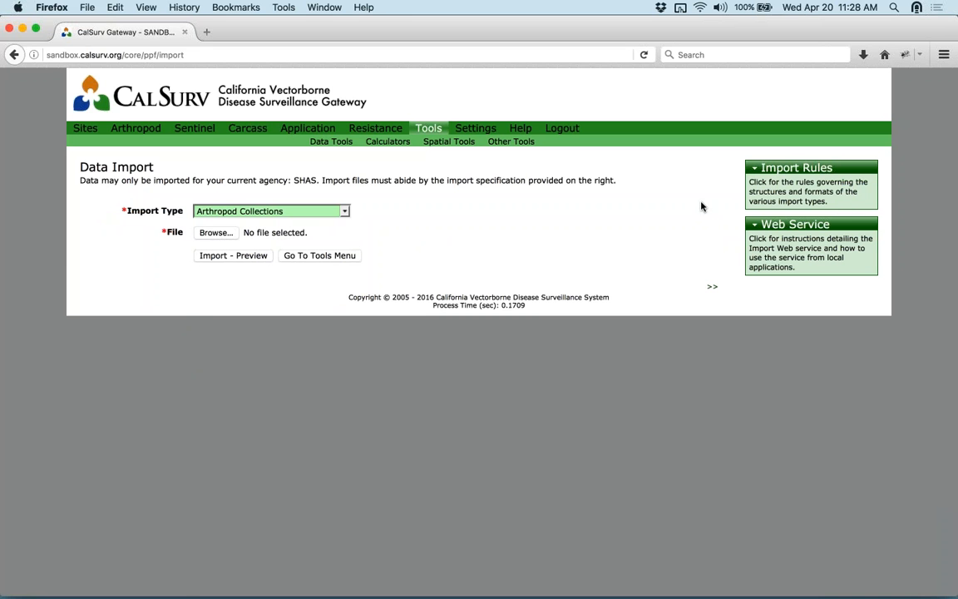
left_click(806, 191)
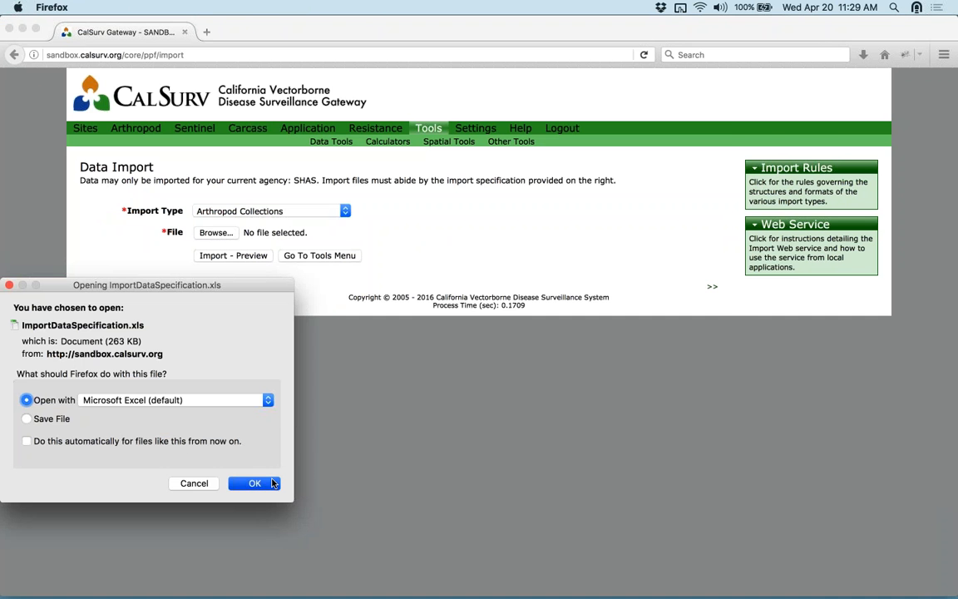
- Open ImportDataSpecification.xls in Excel and view the SAMPLE Surveillance Sites and SAMPLE Collections sheets
left_click(271, 483)
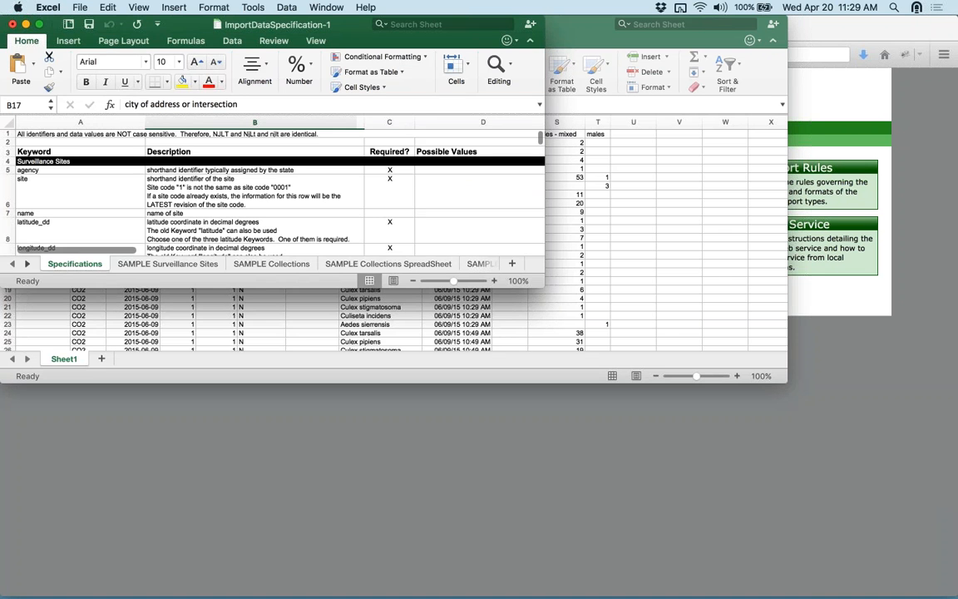
left_click_drag(539, 285, 917, 443)
scroll(295, 274, "down", 10)
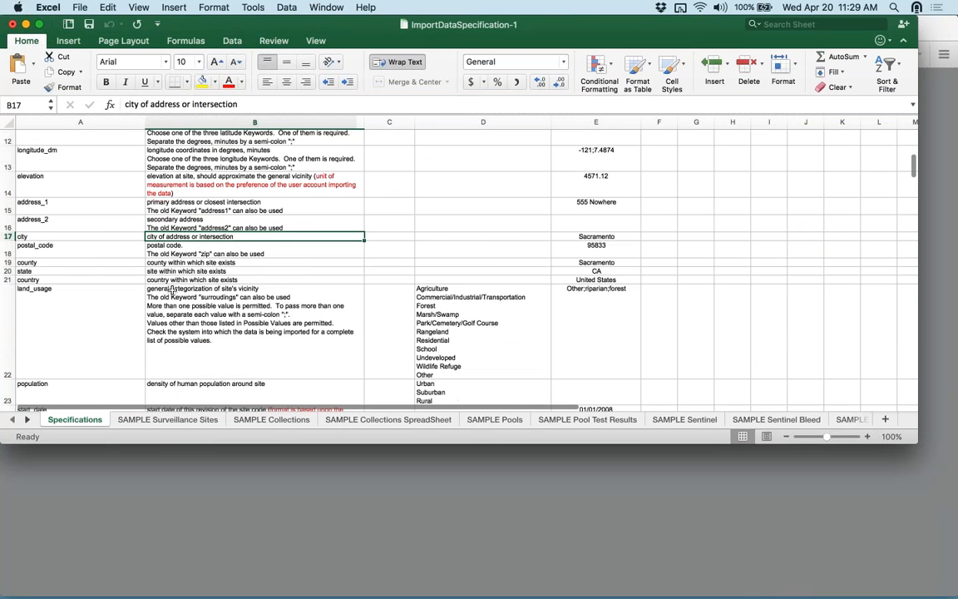
left_click(180, 421)
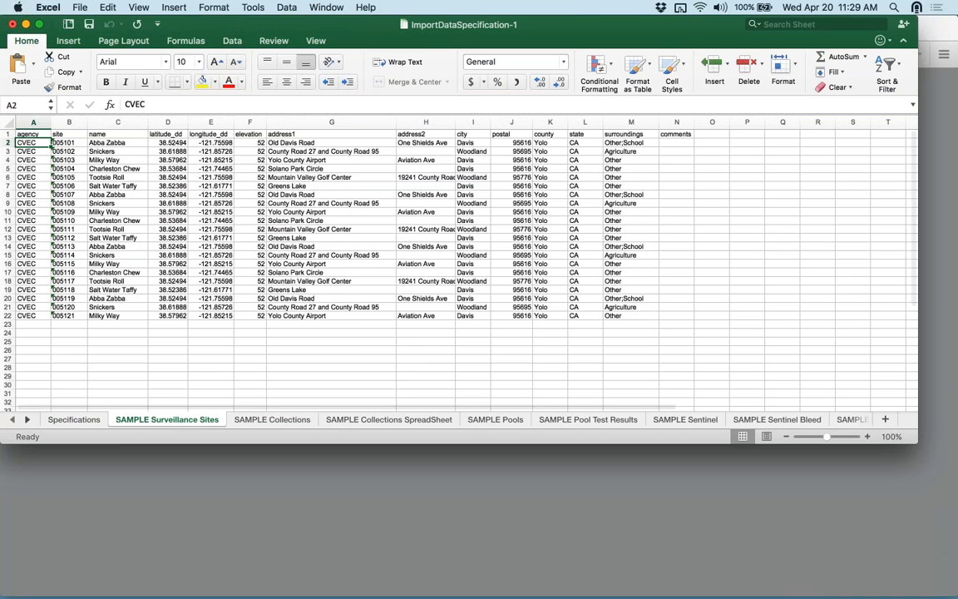
left_click(295, 421)
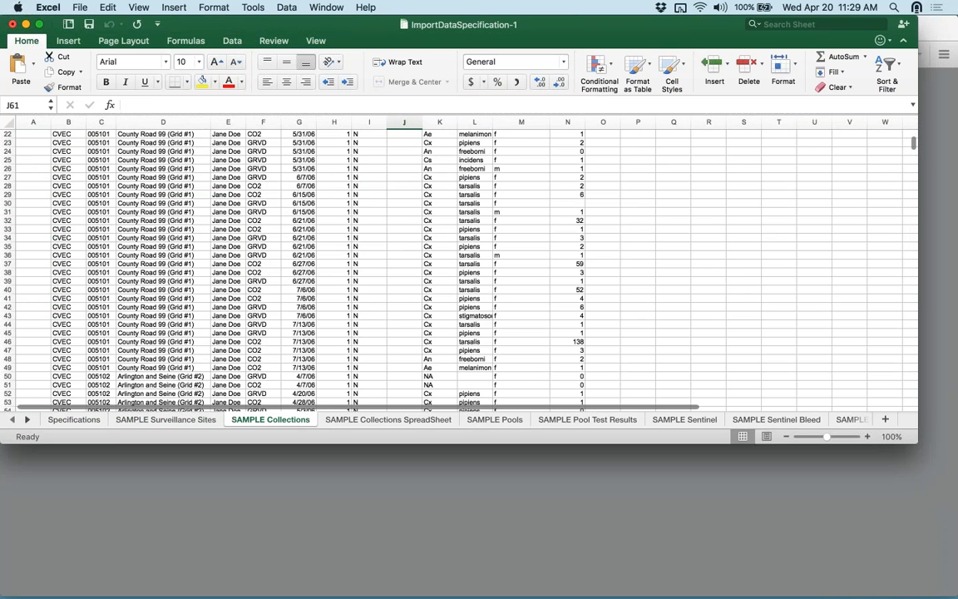
scroll(241, 250, "up", 10)
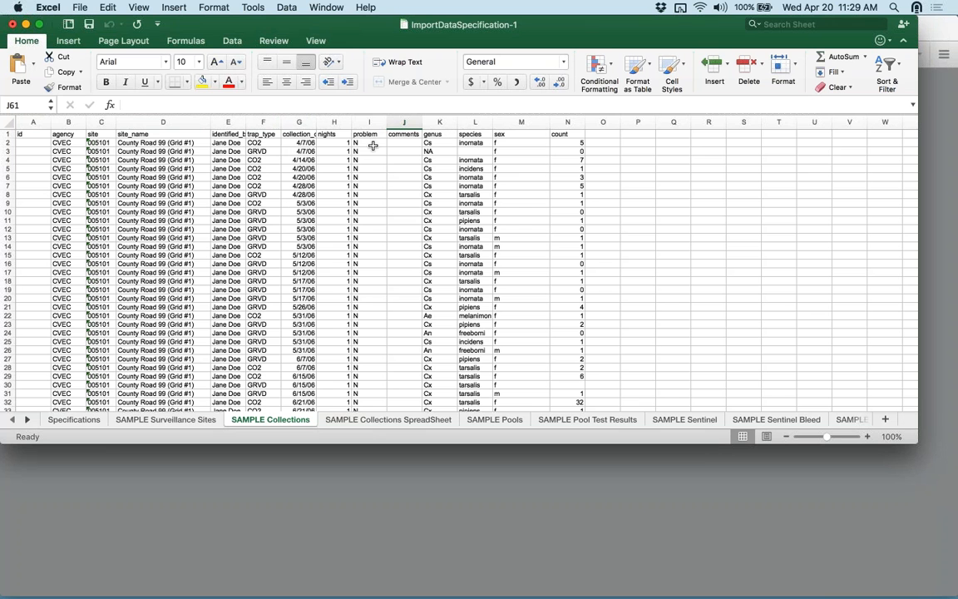
- Check the agency and site_name column headings, then close the workbook without saving
left_click(63, 134)
left_click(135, 132)
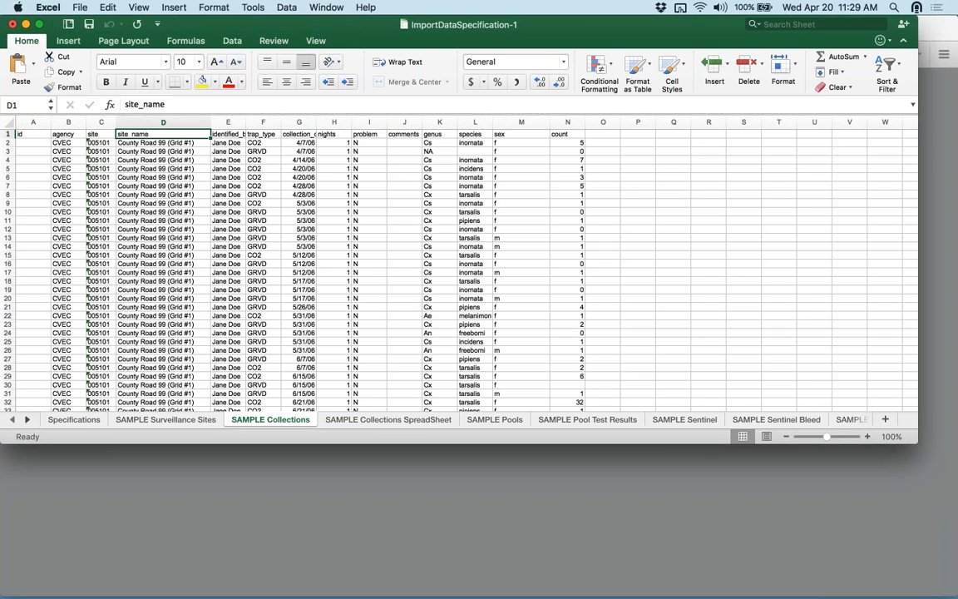
left_click(12, 25)
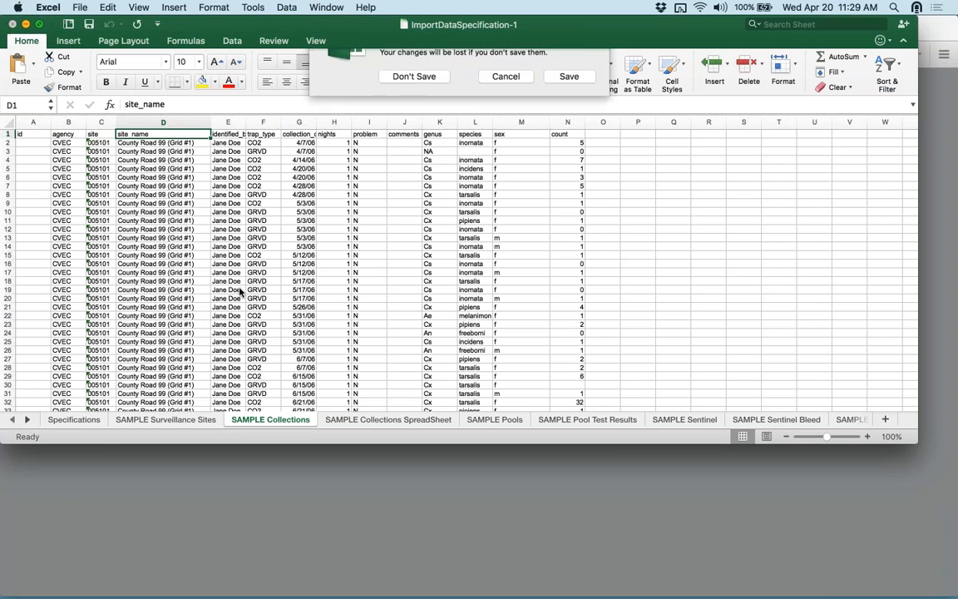
left_click(391, 113)
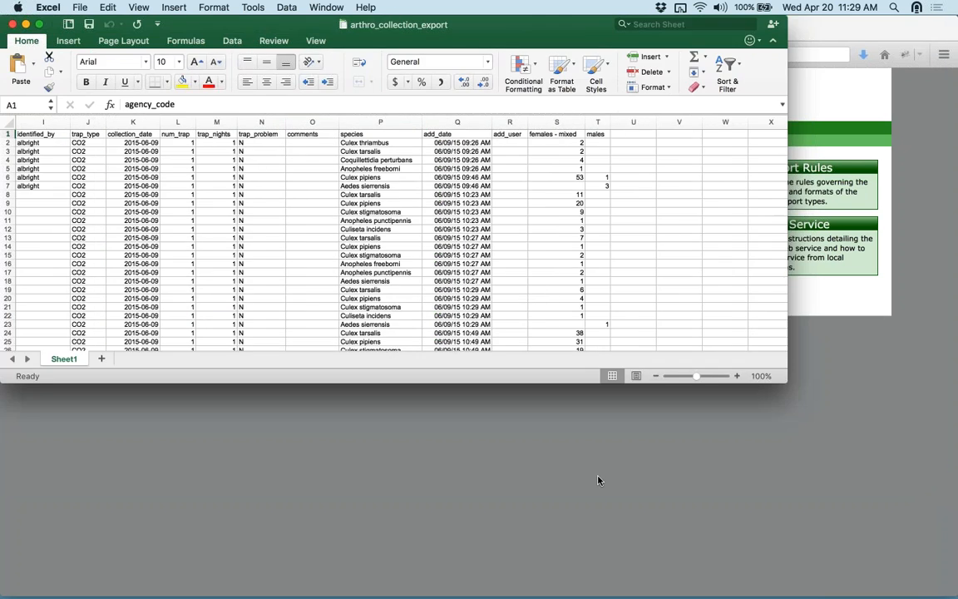
- Return to CalSurv Gateway and go through Data Tools to the Data Import page
left_click(597, 480)
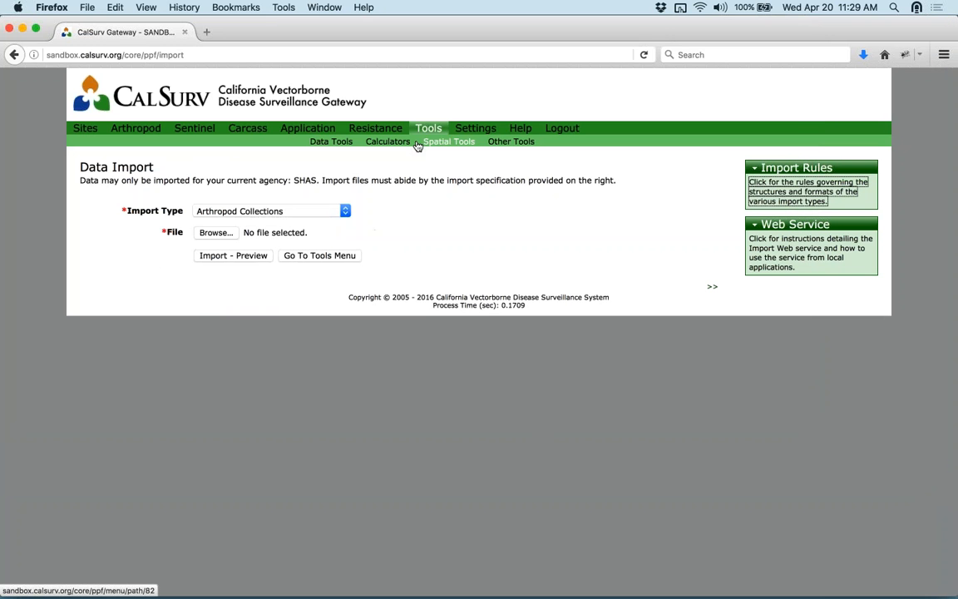
left_click(331, 142)
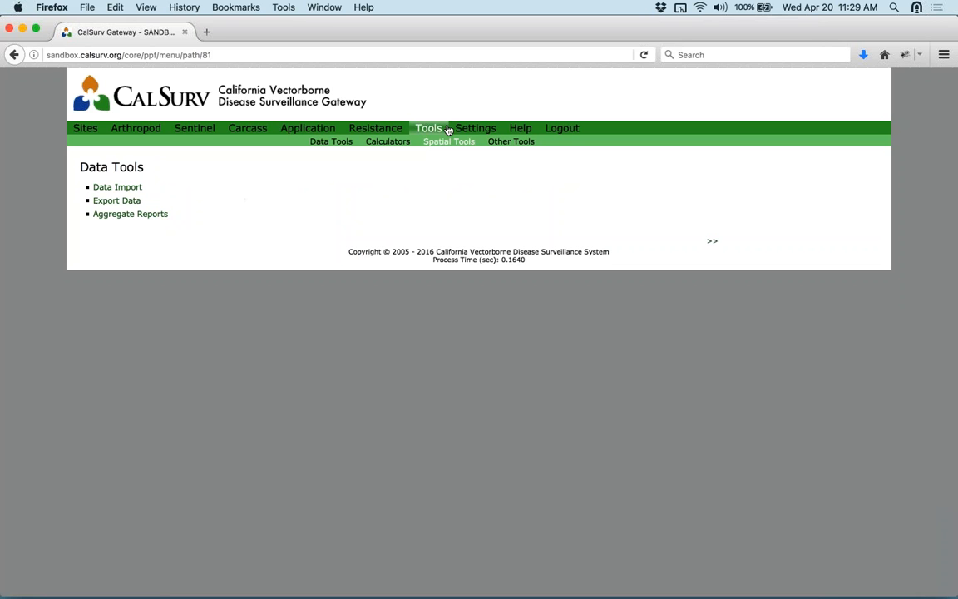
left_click(342, 143)
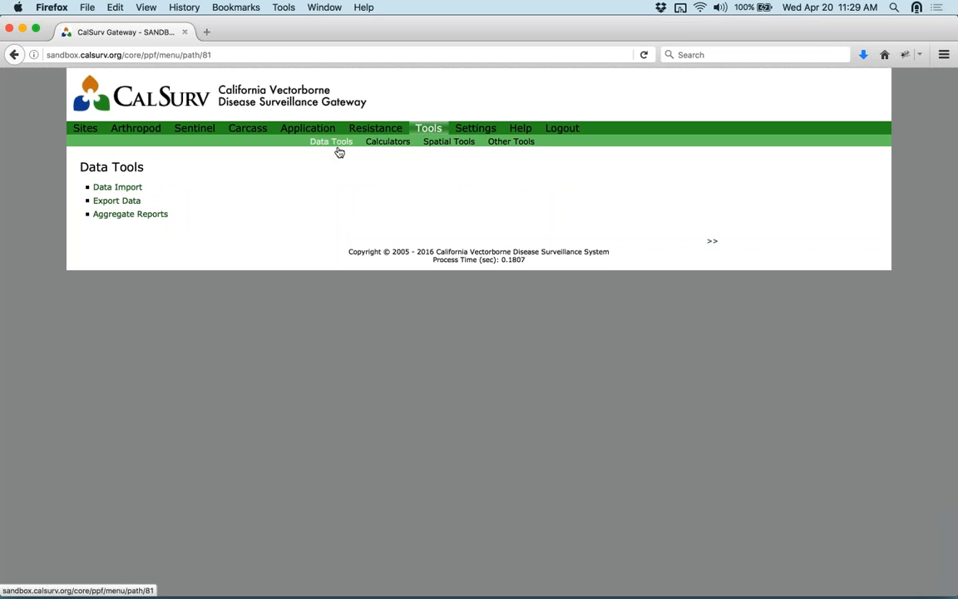
left_click(134, 188)
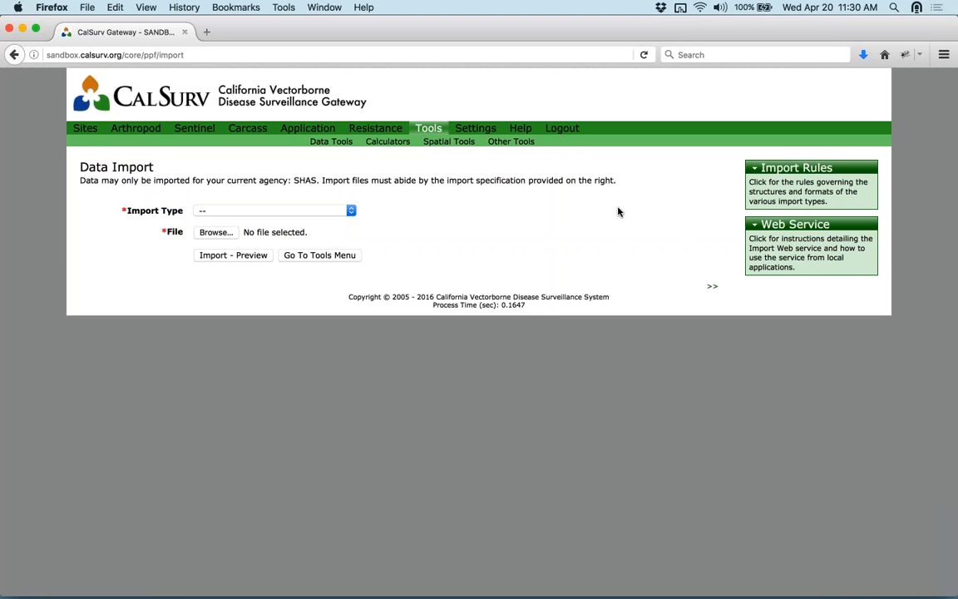
- Open the Import Web Service Specification wiki, scroll through it, and switch back to the Data Import tab
left_click(787, 248)
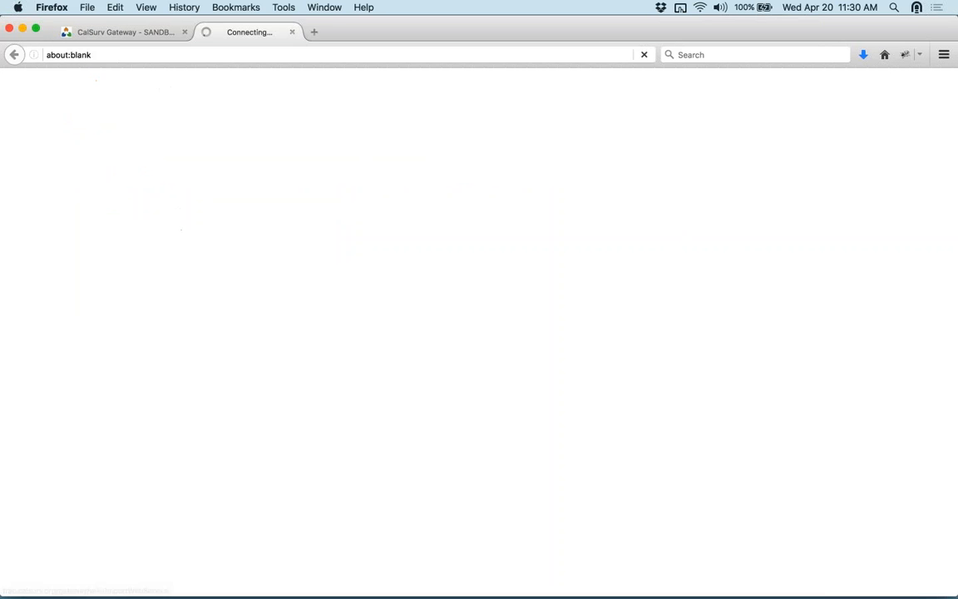
scroll(382, 287, "down", 1)
scroll(379, 286, "down", 15)
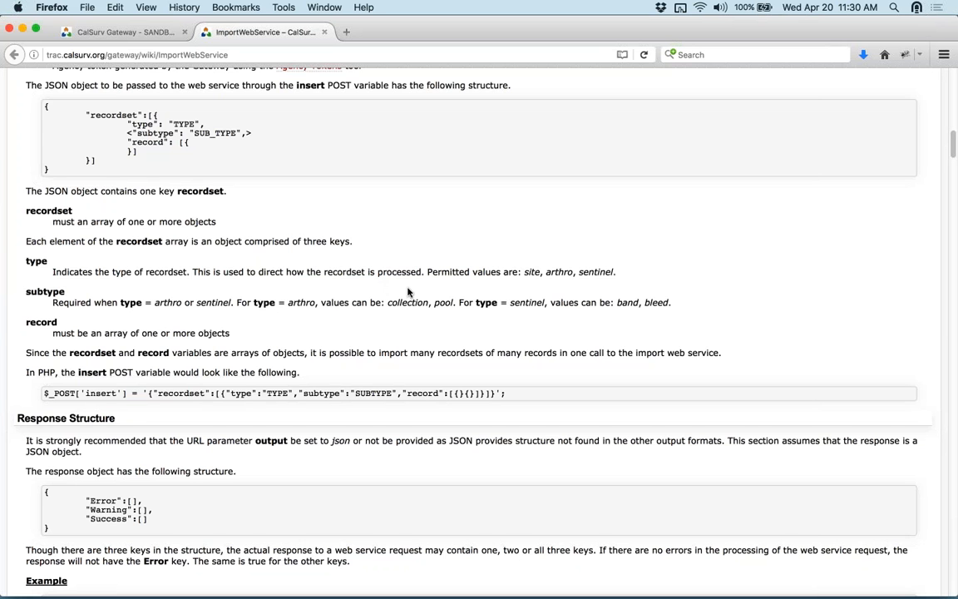
scroll(408, 293, "up", 1)
scroll(409, 292, "up", 15)
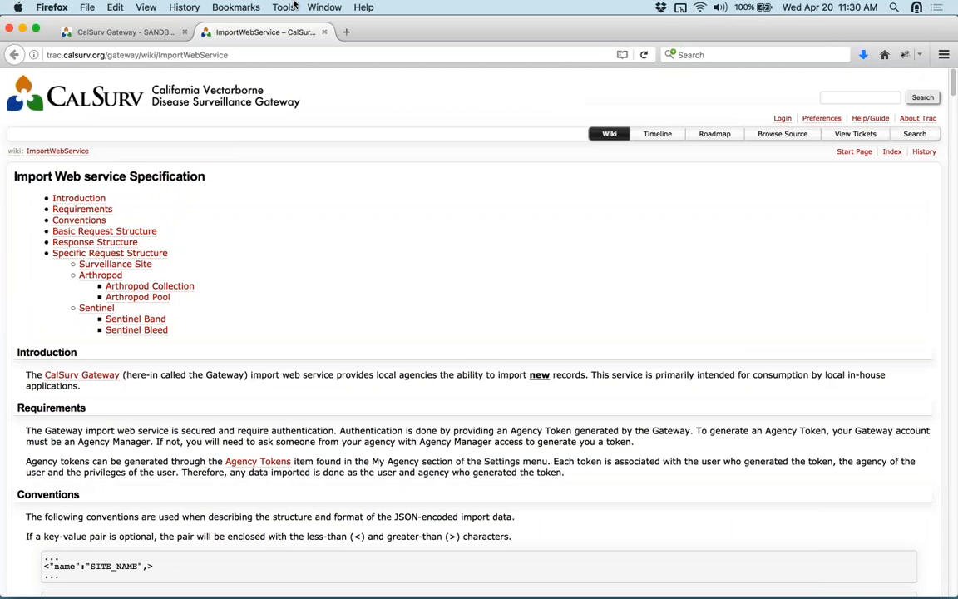
left_click(139, 32)
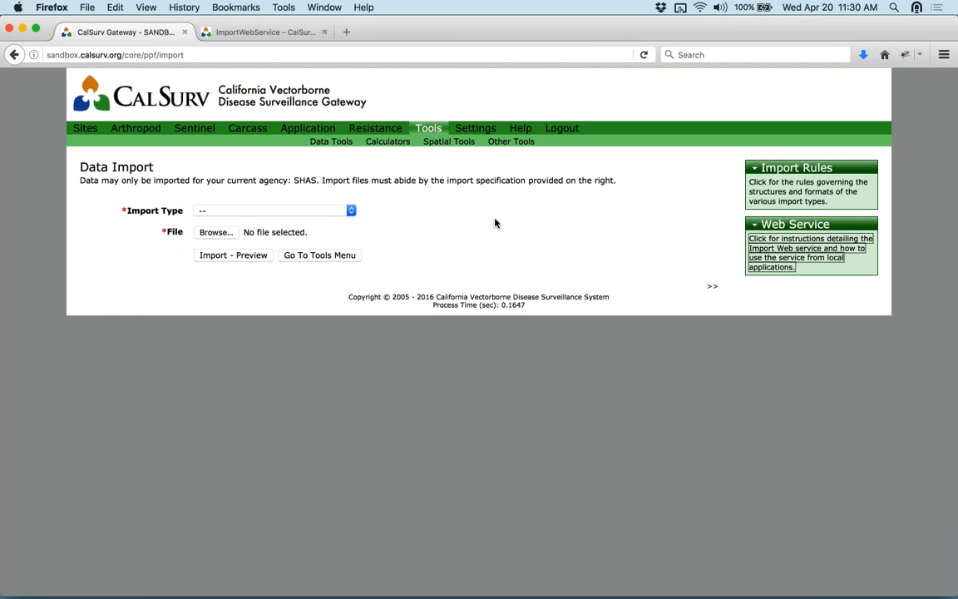
- Open My Account, scroll through the Personal Information form, then return to the My Account menu
mouse_move(476, 128)
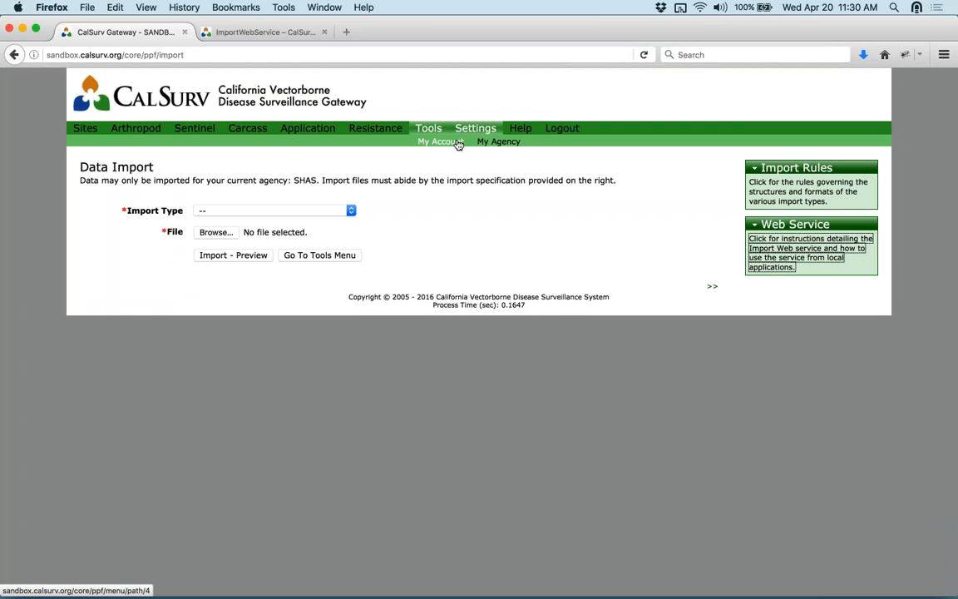
left_click(458, 144)
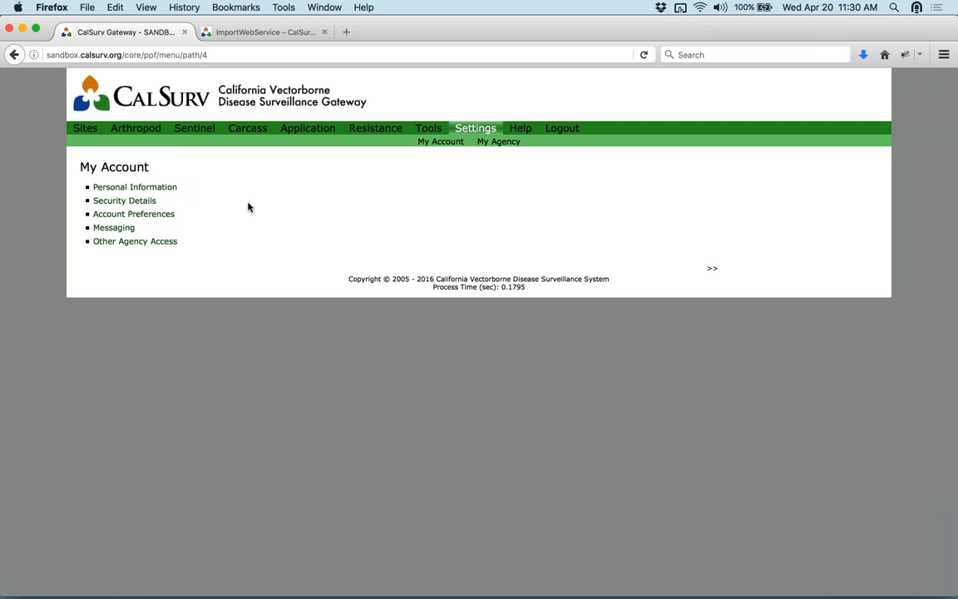
left_click(165, 190)
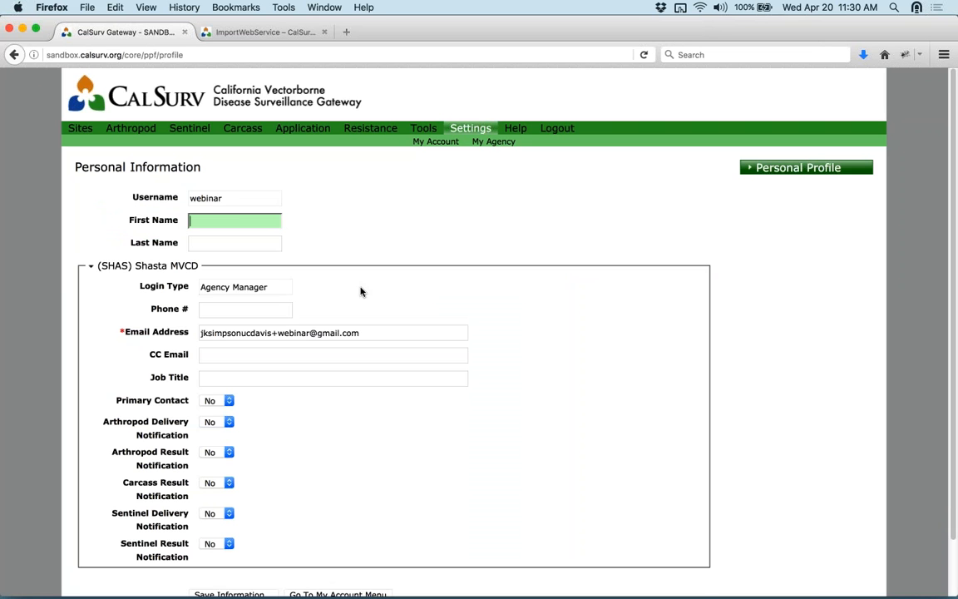
scroll(539, 264, "down", 2)
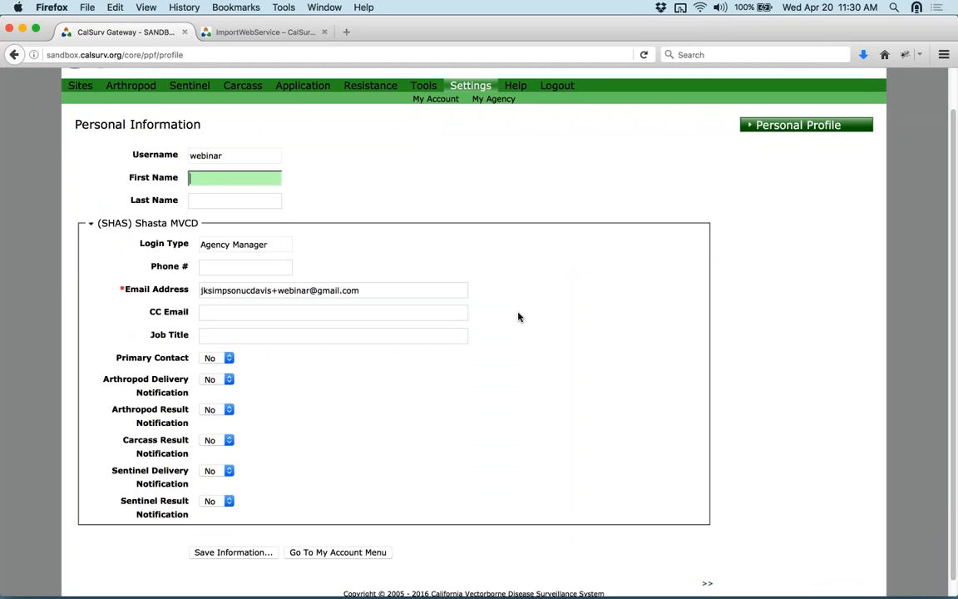
scroll(519, 316, "down", 1)
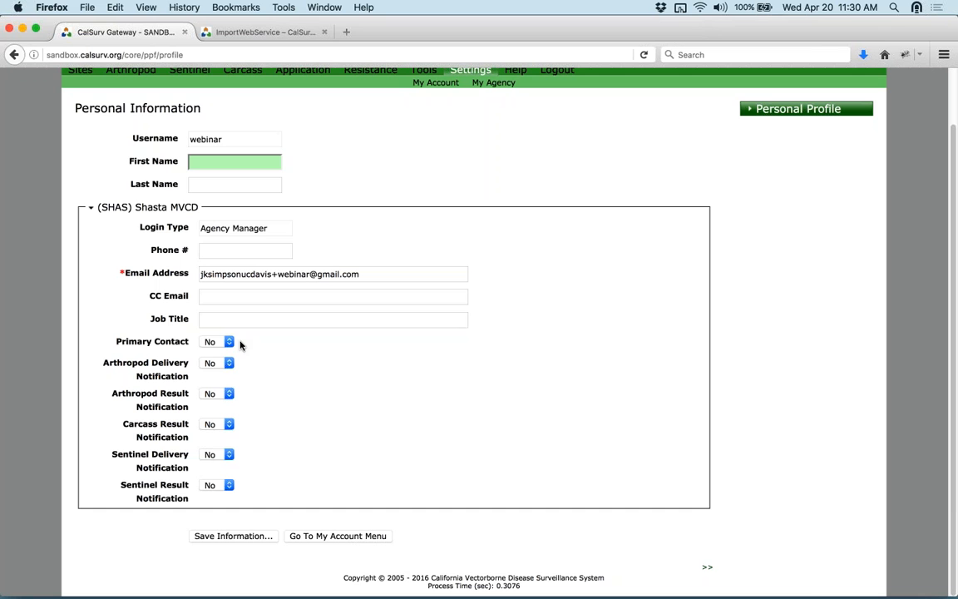
mouse_move(230, 342)
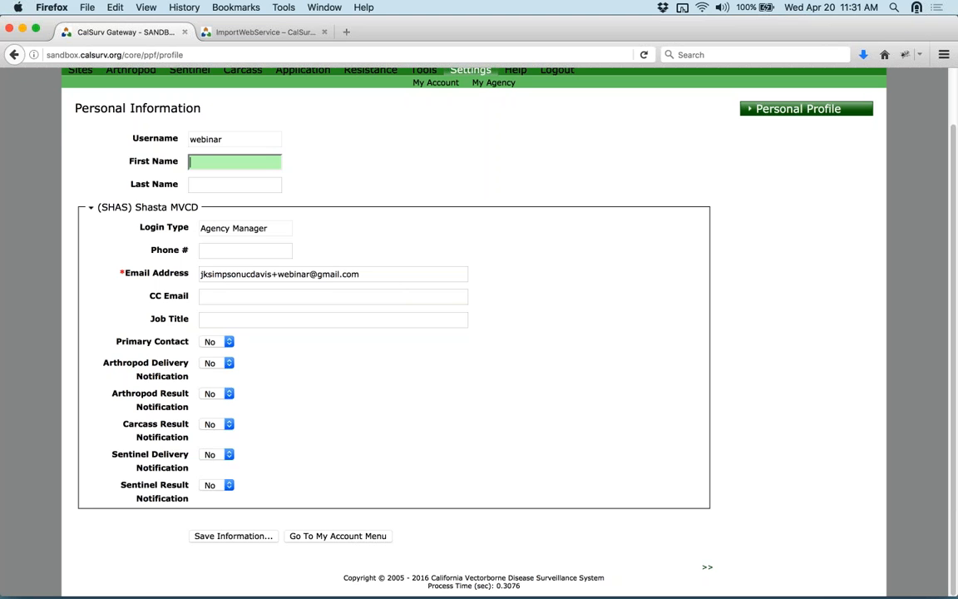
left_click(435, 83)
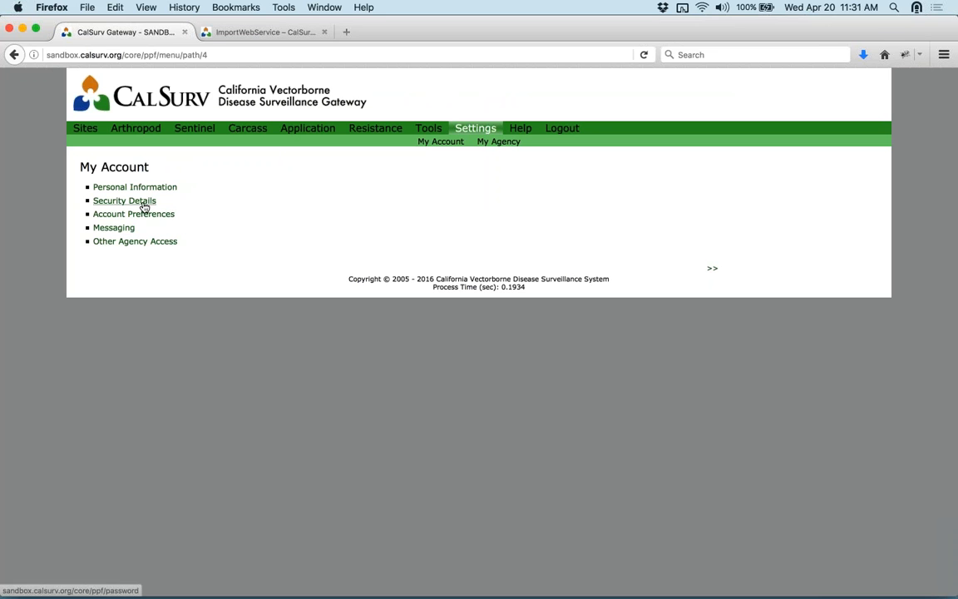
- Check the Security Details form, then view the date format options under Account Preferences
left_click(143, 202)
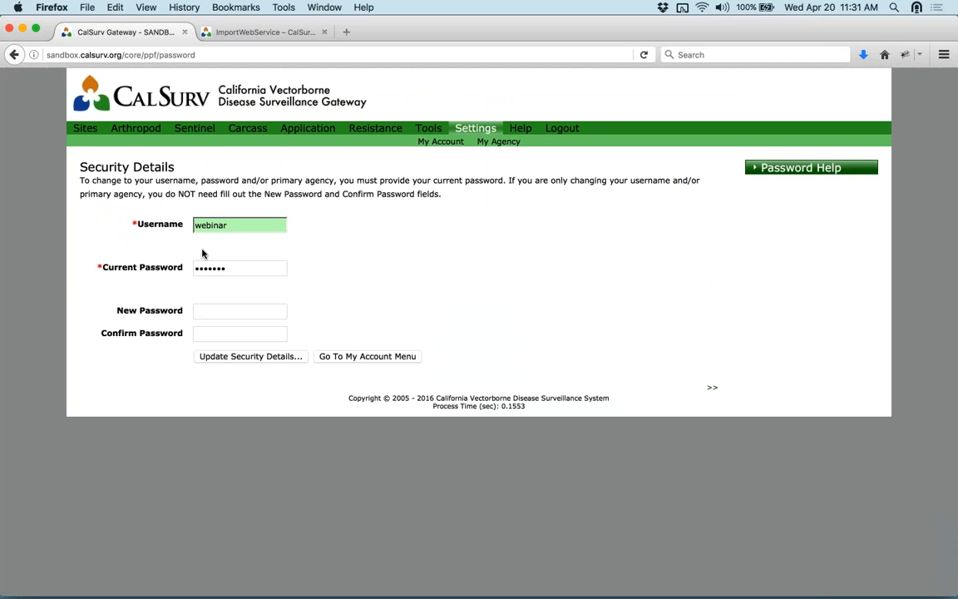
left_click(14, 55)
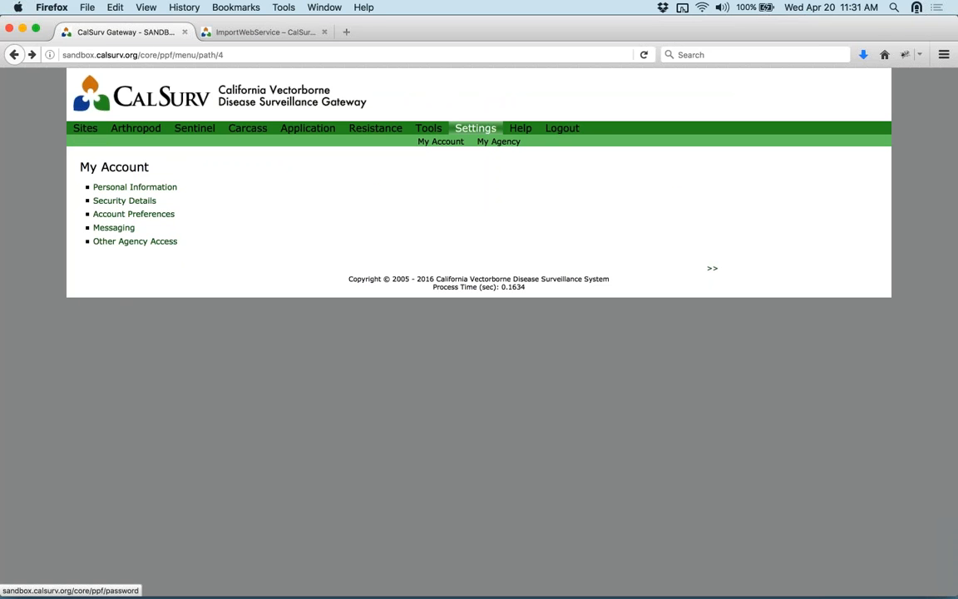
left_click(128, 216)
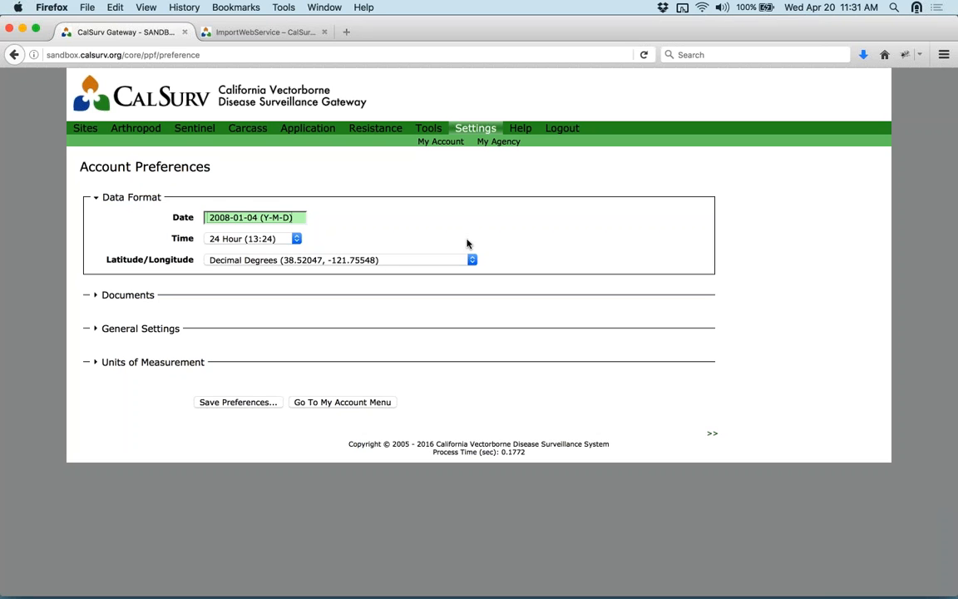
left_click(306, 219)
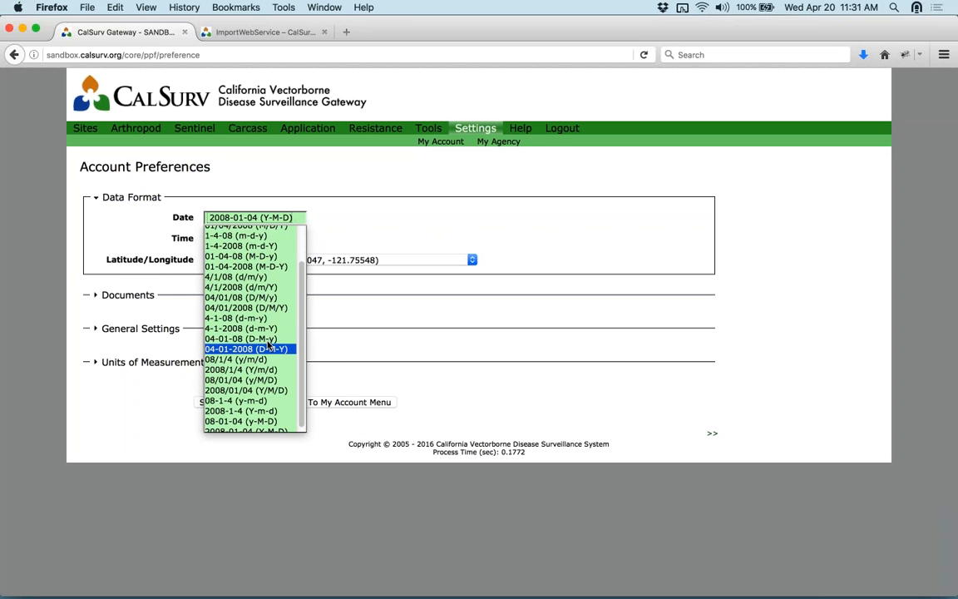
scroll(269, 343, "up", 3)
- Leave the date format unchanged, expand Units of Measurement, then go to My Agency
left_click(537, 217)
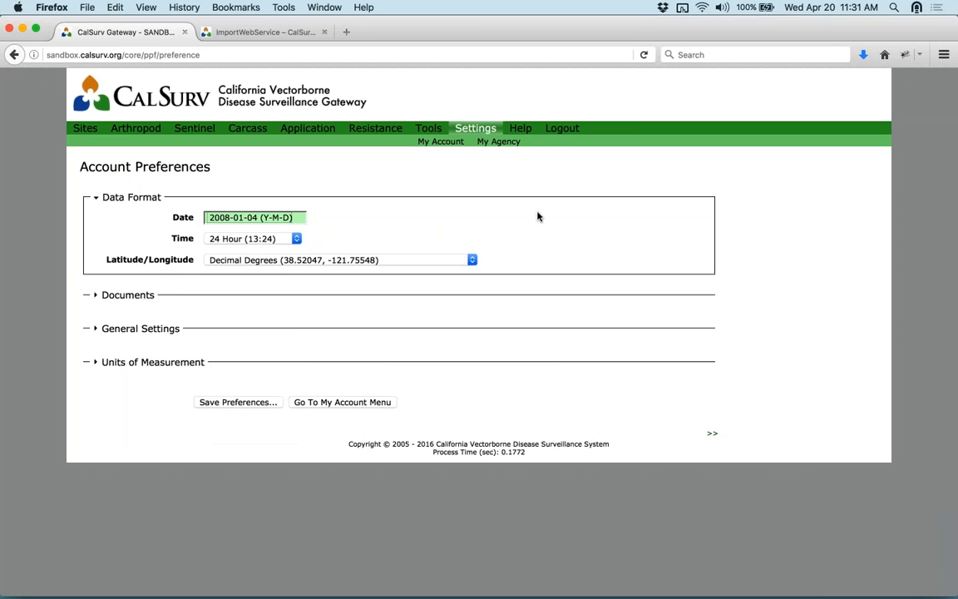
left_click(153, 363)
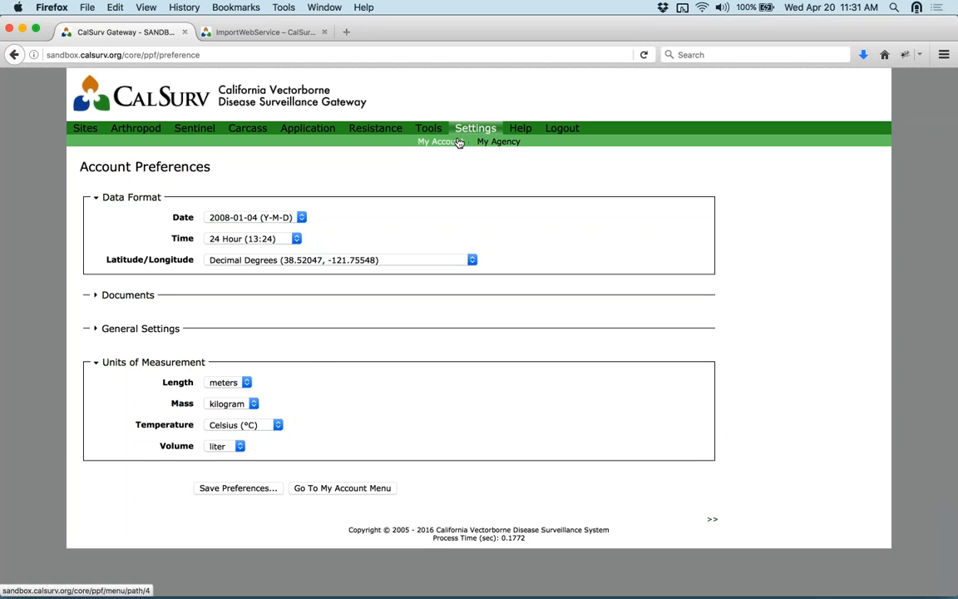
left_click(487, 144)
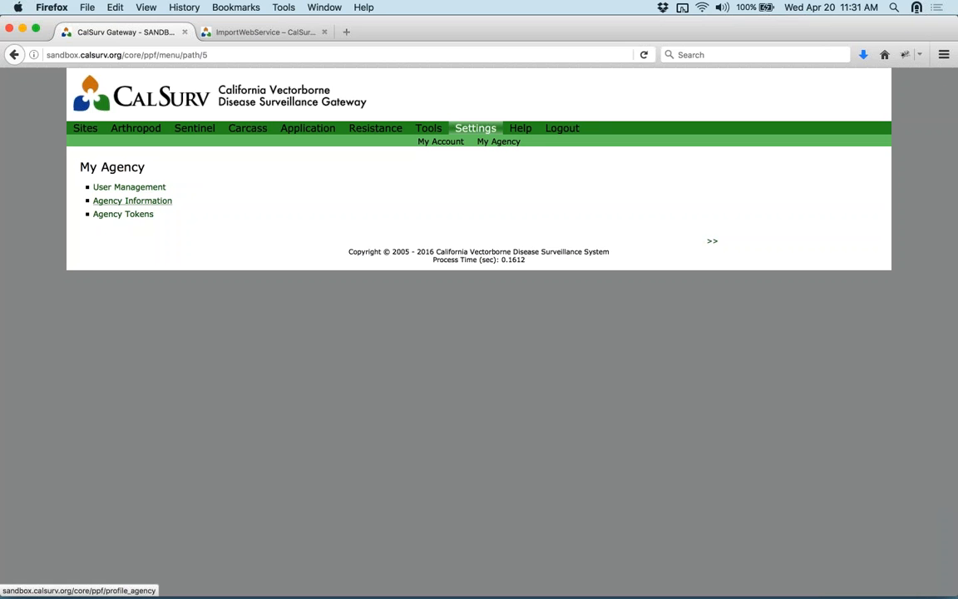
- Review the active users and highlight the webinar user's row, then reopen User Management from My Agency
left_click(148, 190)
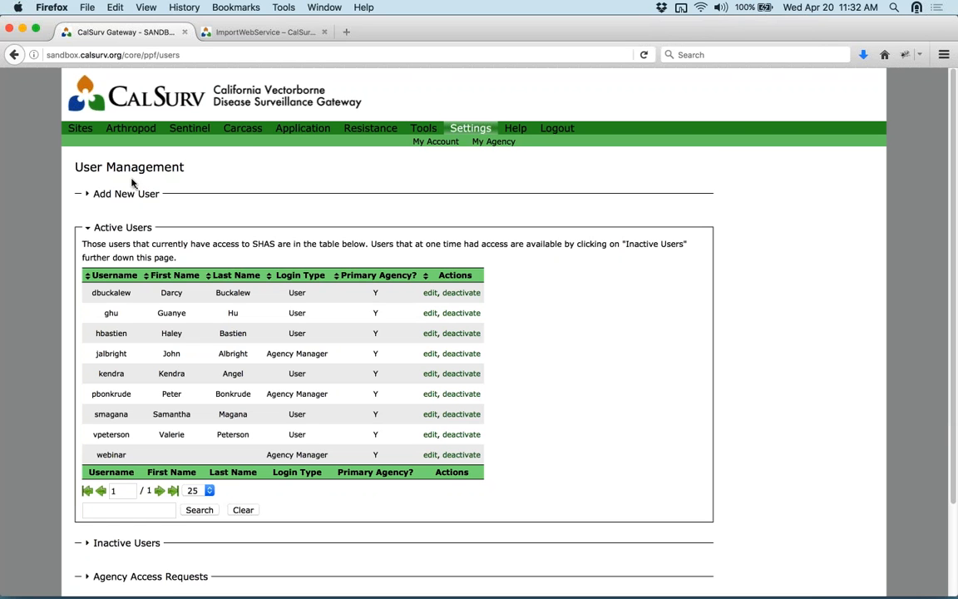
mouse_move(370, 128)
left_click_drag(94, 457, 365, 459)
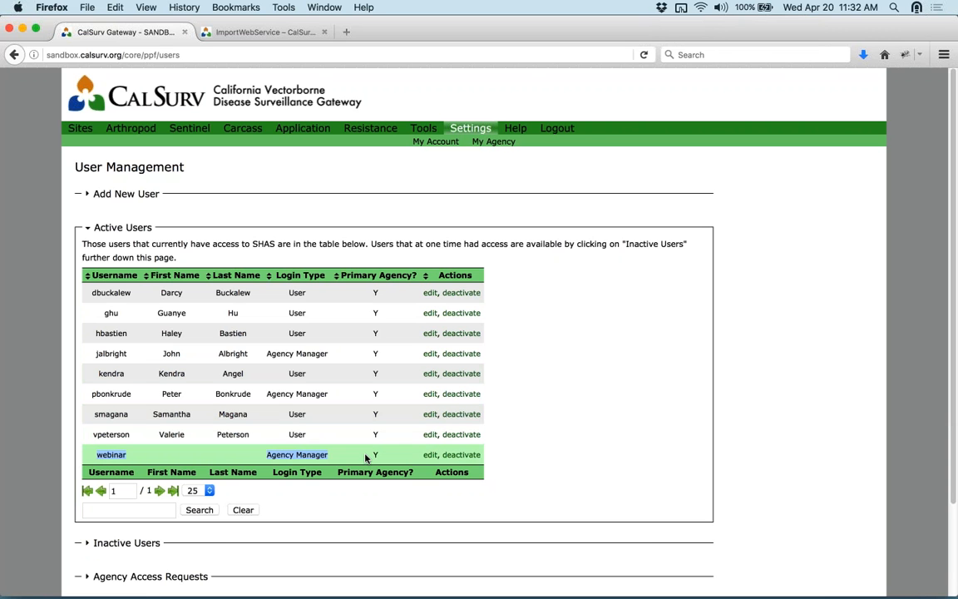
left_click(485, 144)
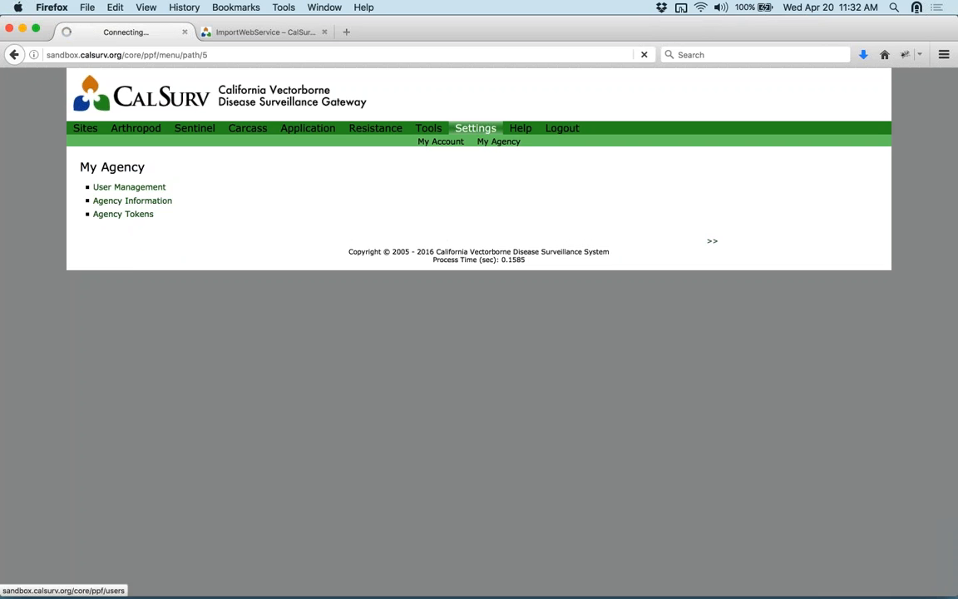
left_click(129, 187)
left_click(129, 195)
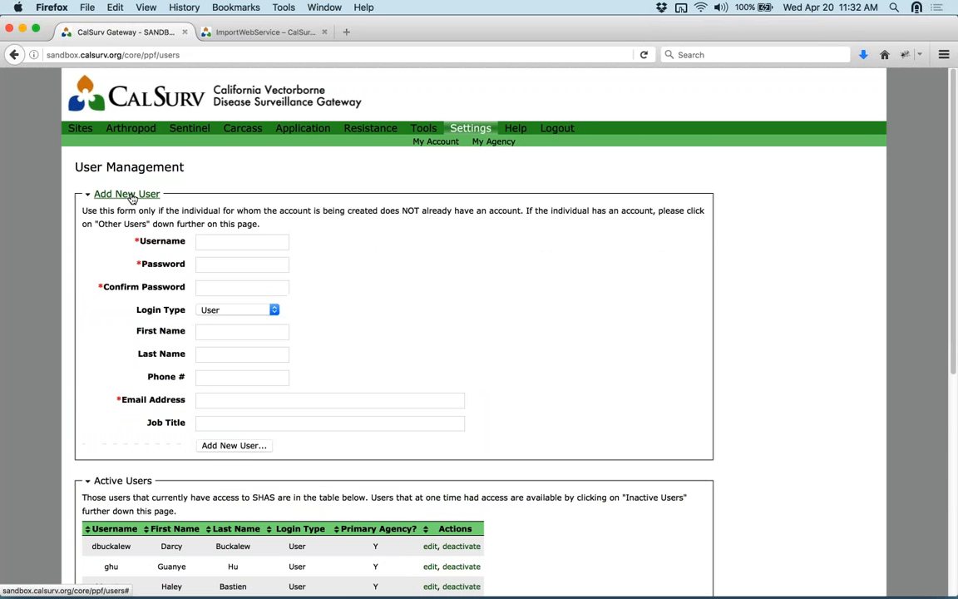
scroll(436, 314, "down", 2)
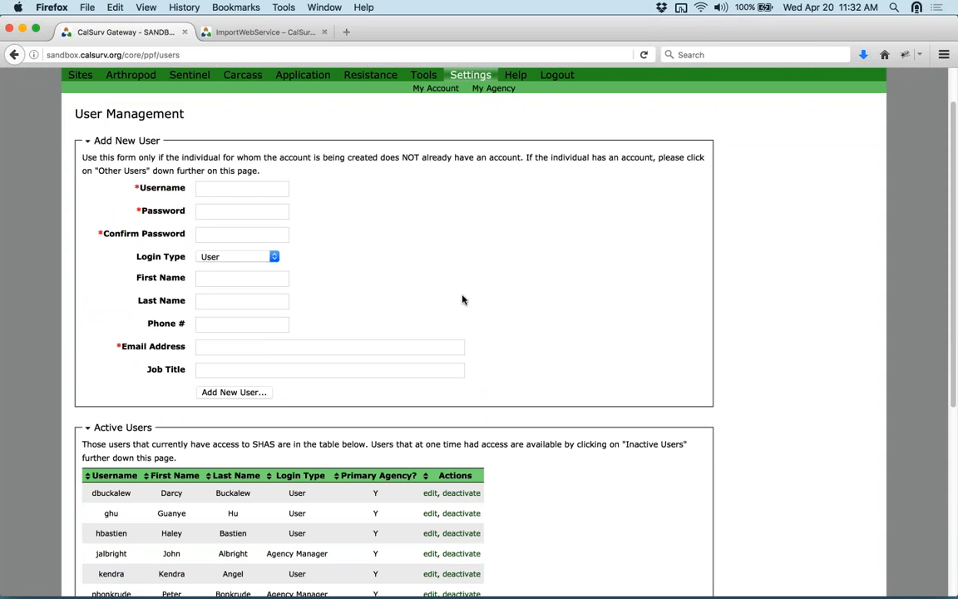
scroll(463, 300, "down", 5)
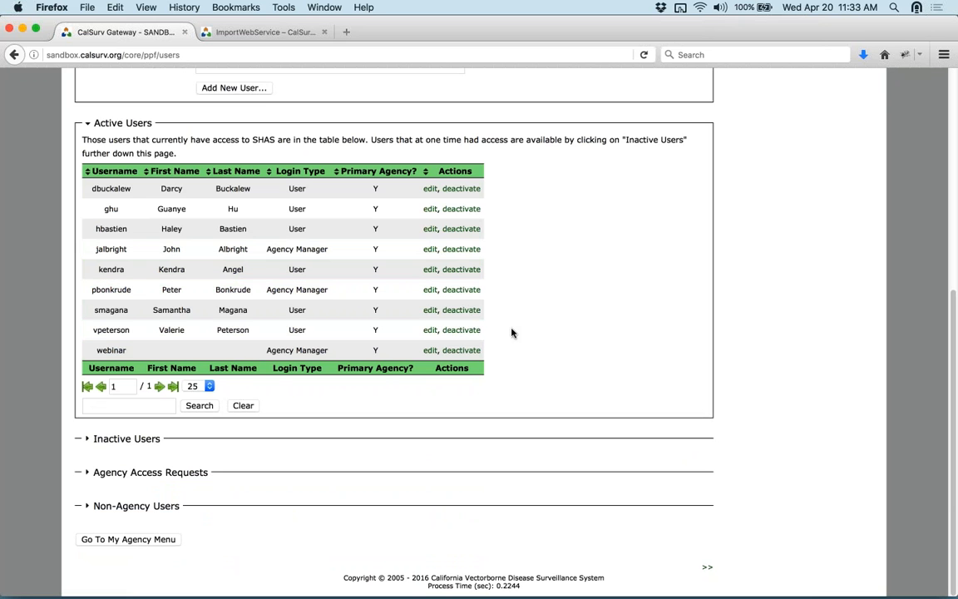
scroll(539, 293, "up", 4)
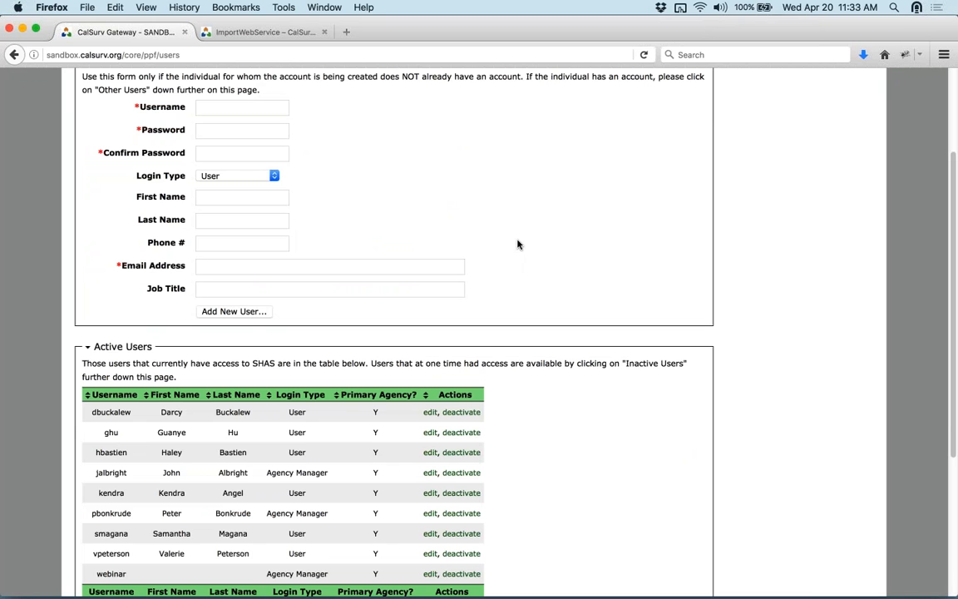
left_click(251, 182)
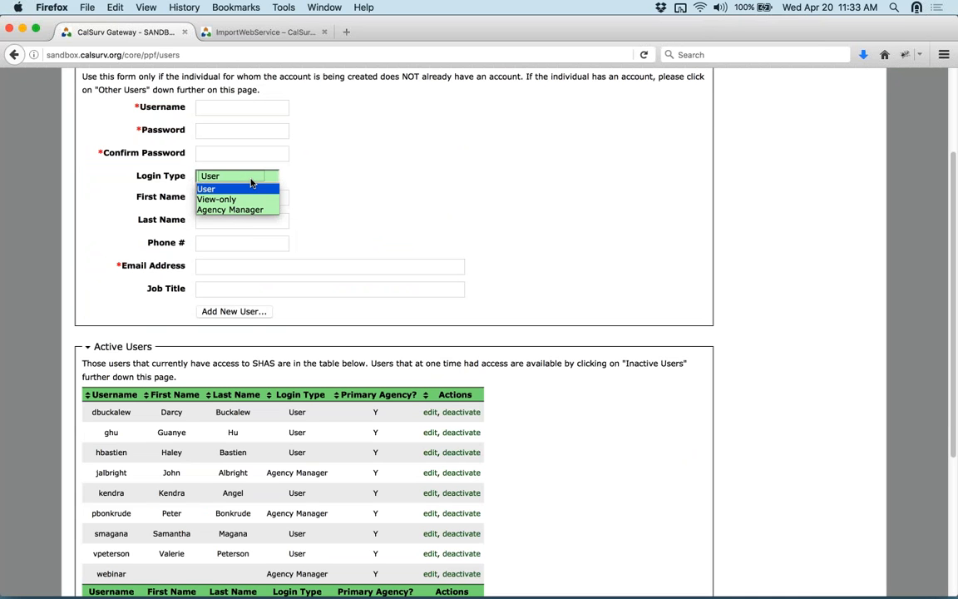
left_click(368, 183)
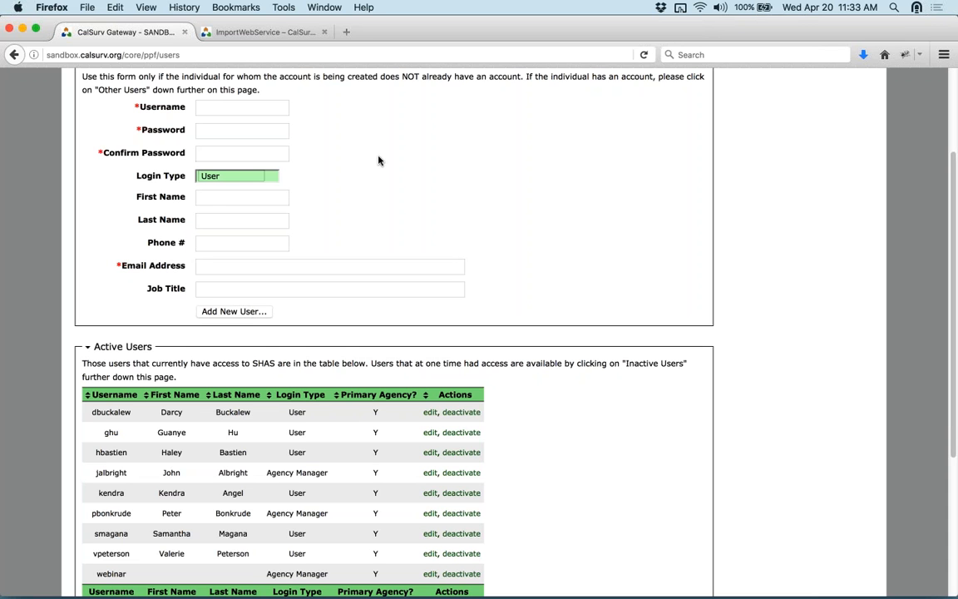
left_click(256, 180)
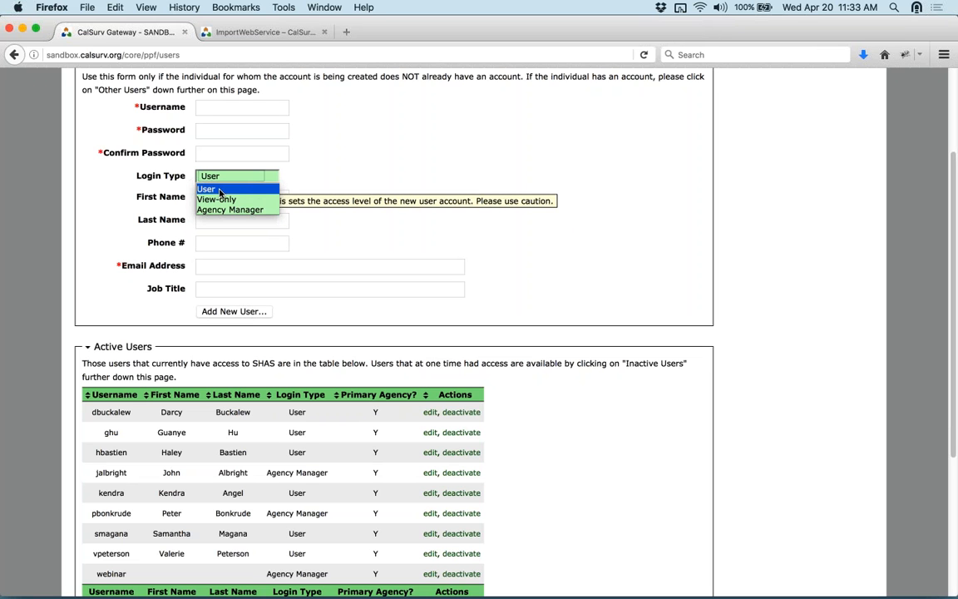
scroll(349, 185, "up", 2)
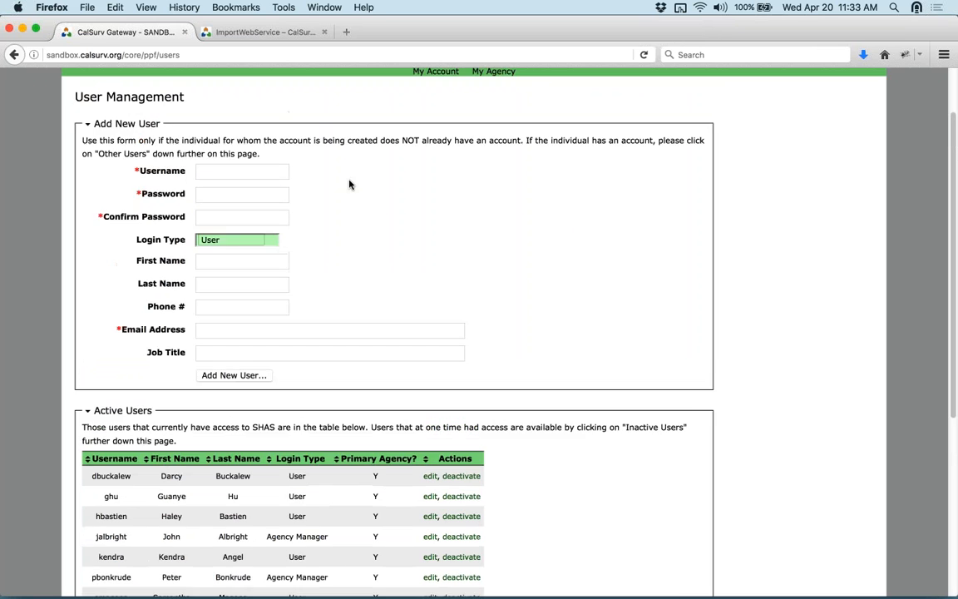
scroll(350, 185, "up", 1)
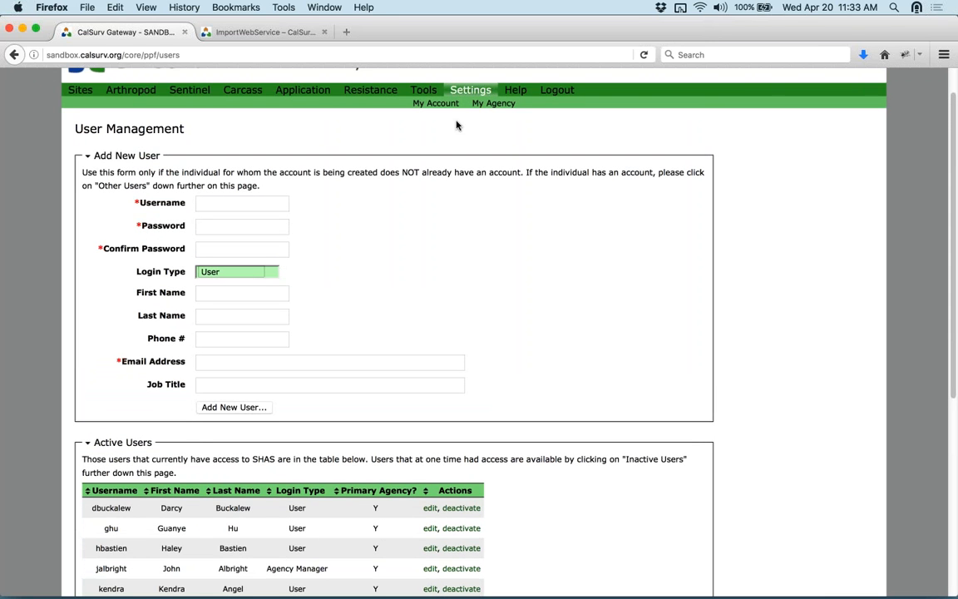
left_click(266, 276)
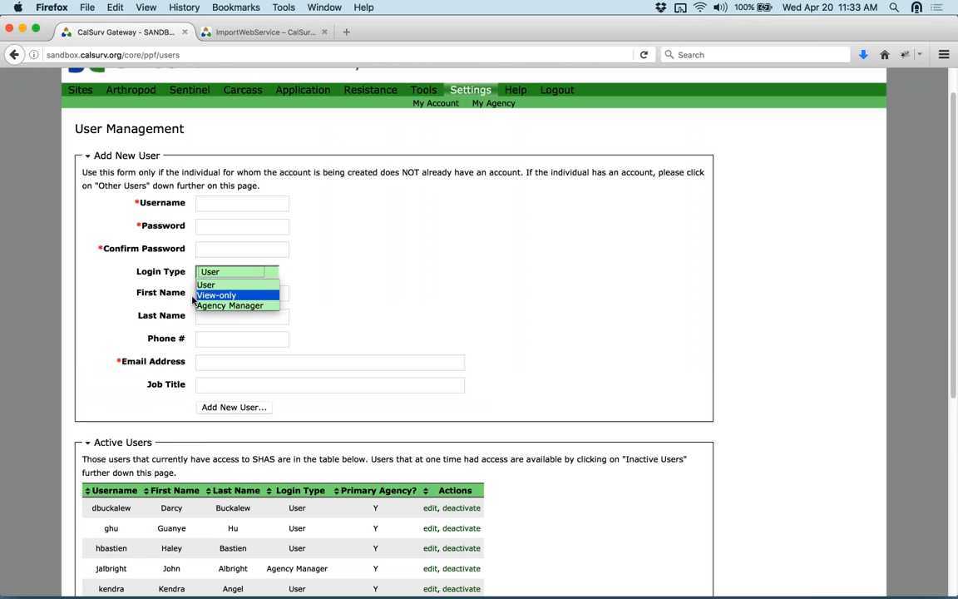
mouse_move(95, 96)
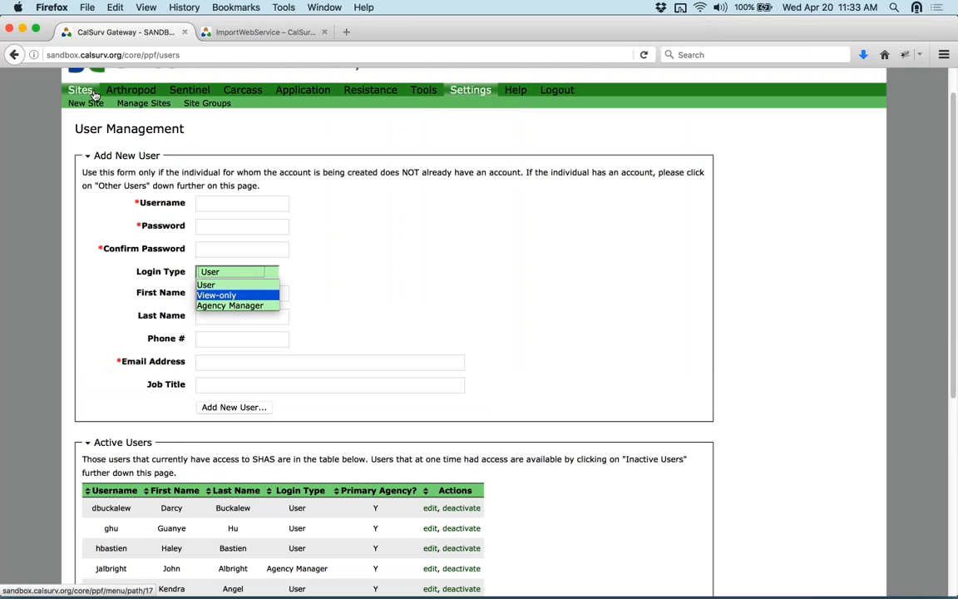
mouse_move(386, 92)
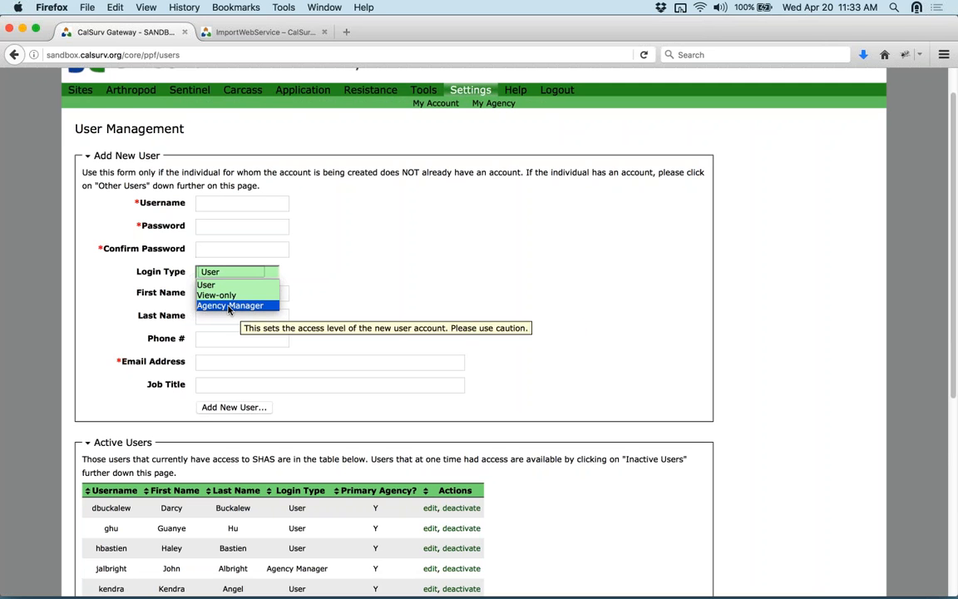
left_click(371, 281)
scroll(371, 284, "down", 1)
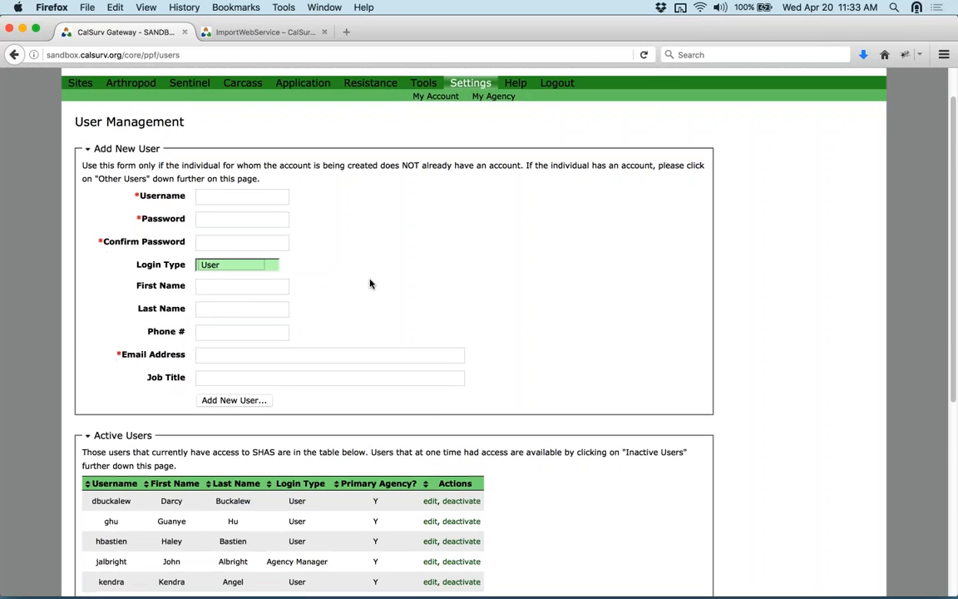
scroll(370, 283, "down", 3)
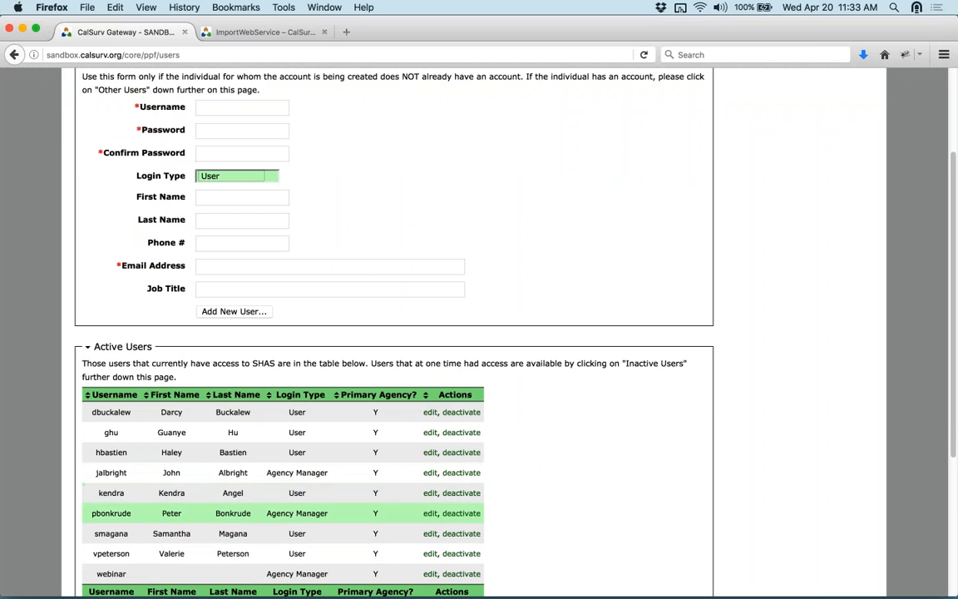
scroll(387, 398, "down", 3)
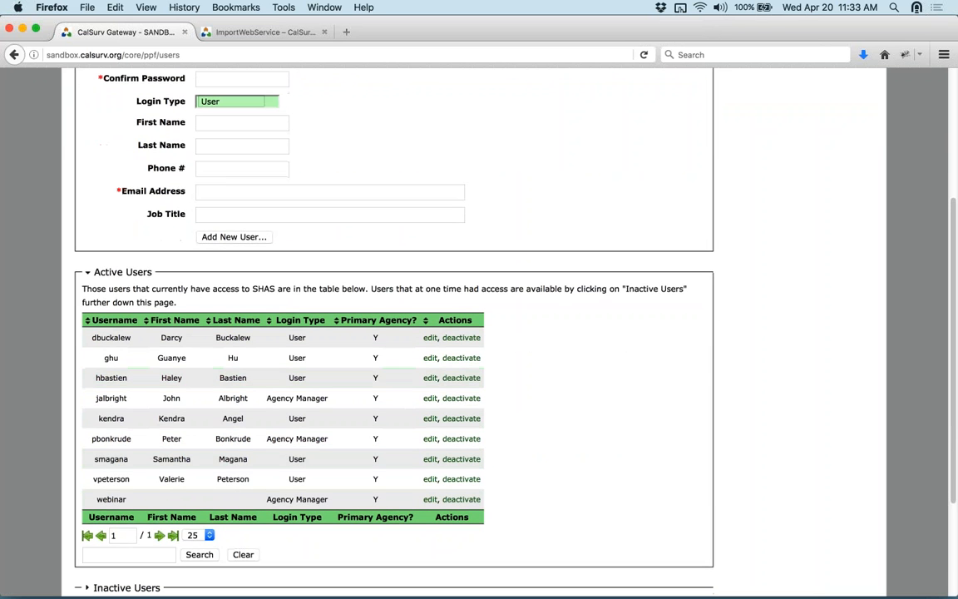
scroll(566, 348, "down", 3)
scroll(572, 349, "up", 10)
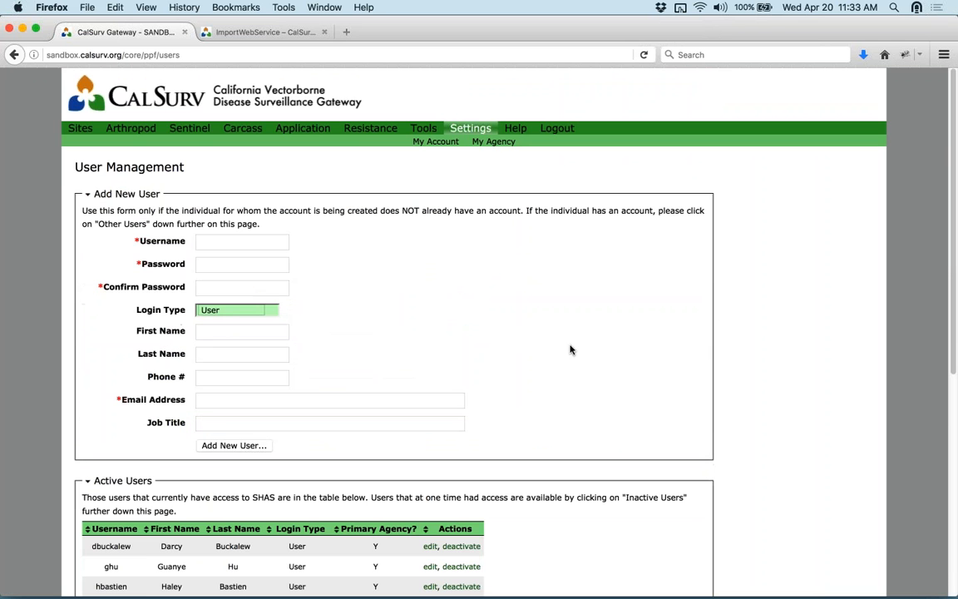
- Go to Other Agency Access under My Account and expand the New Agency Access section
left_click(435, 141)
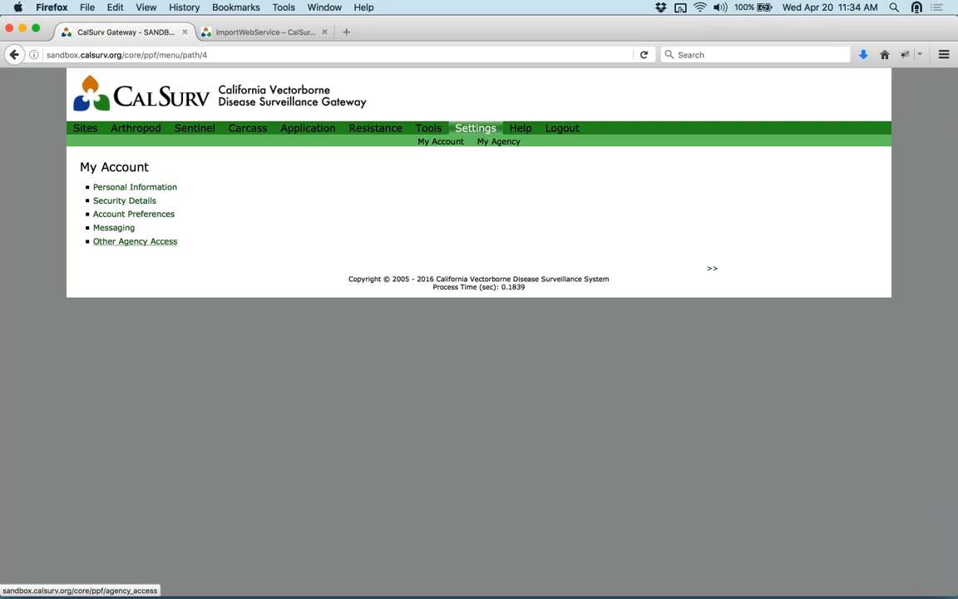
left_click(135, 241)
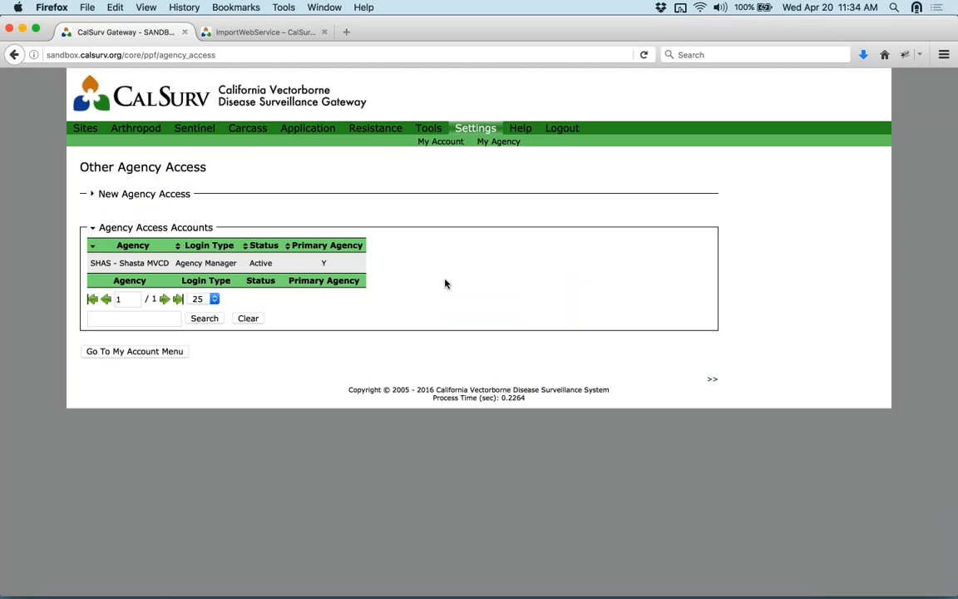
left_click(161, 199)
left_click(161, 200)
left_click(161, 199)
- Choose Amador County Department of Agriculture as the requested agency, then go to My Agency
left_click(249, 227)
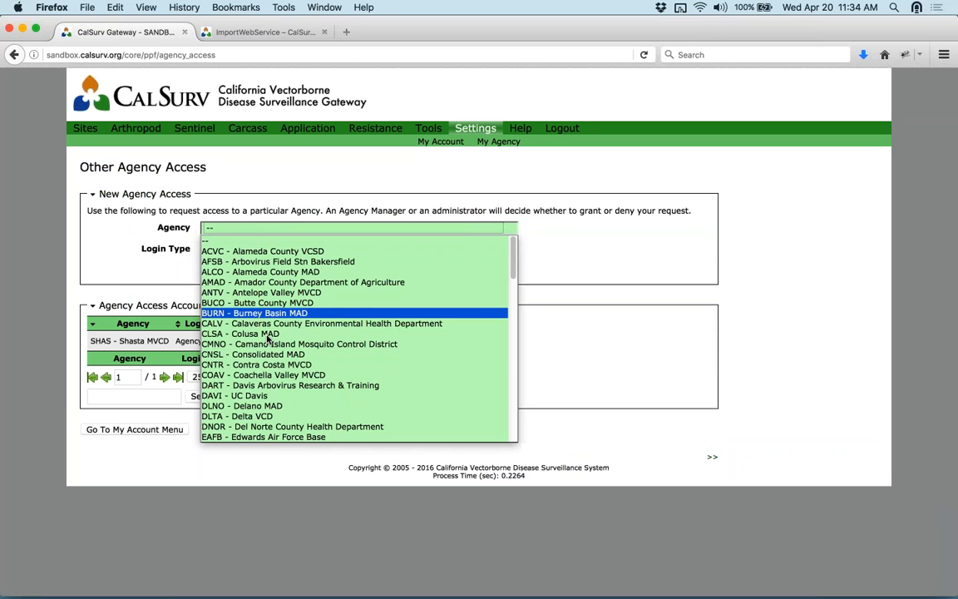
left_click(284, 284)
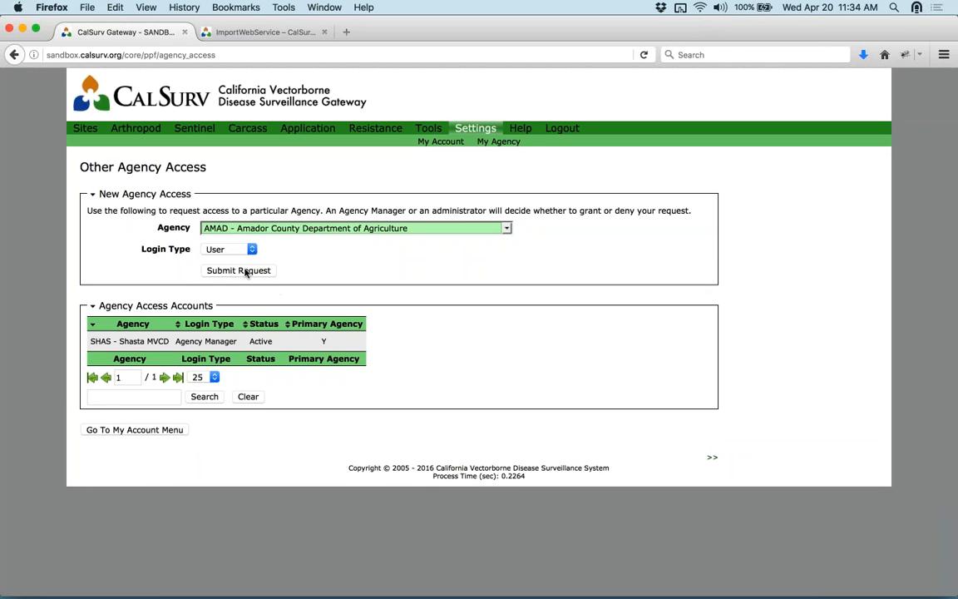
left_click(493, 142)
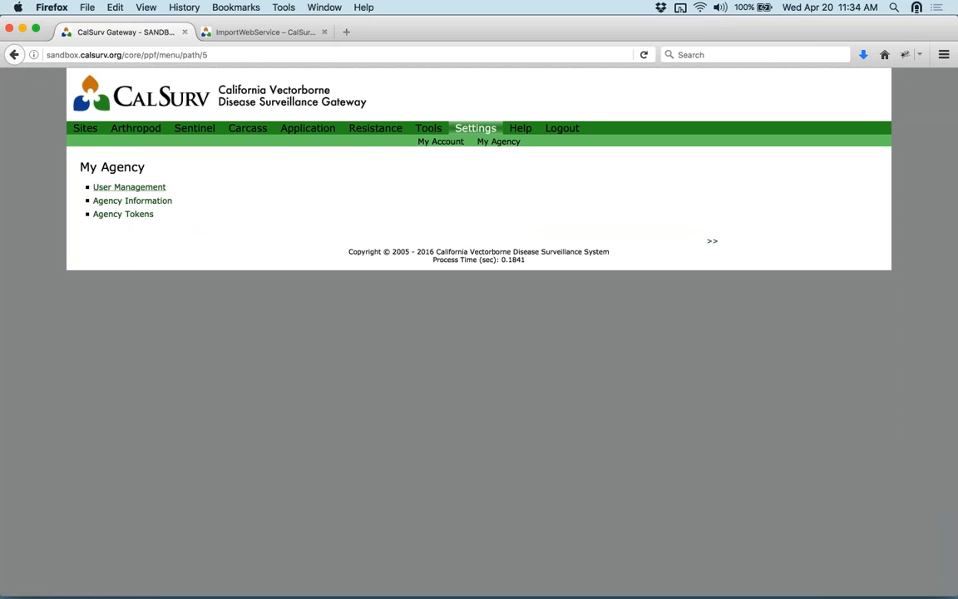
- In User Management, expand Agency Access Requests and highlight the pending request's View-only login type
left_click(129, 187)
scroll(323, 504, "down", 3)
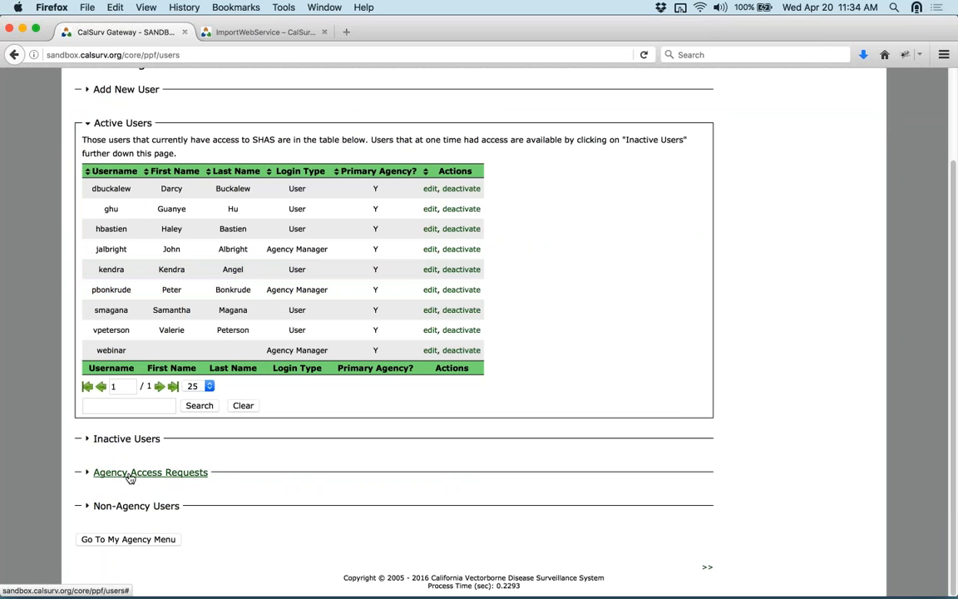
left_click(198, 475)
scroll(509, 475, "down", 3)
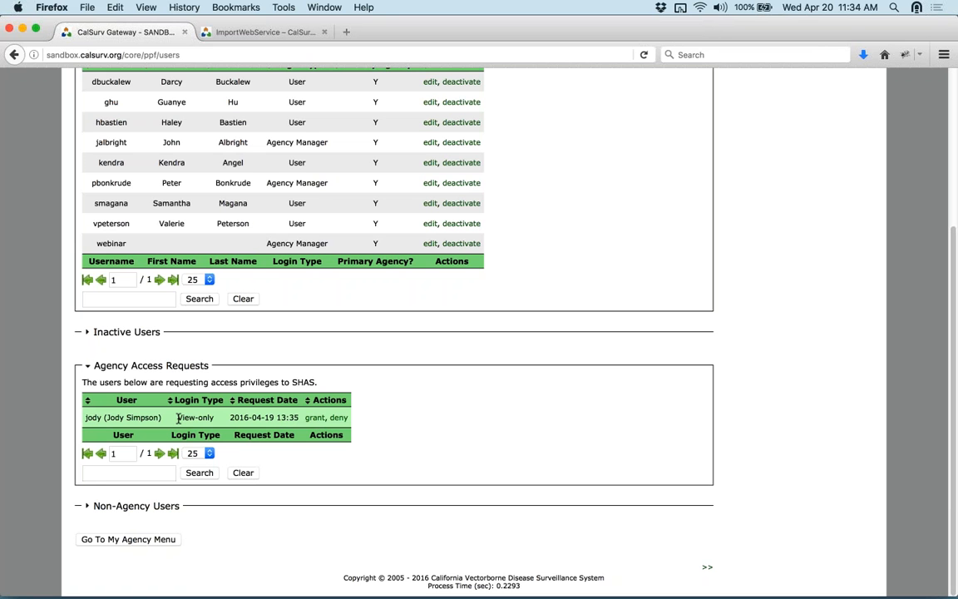
left_click_drag(175, 418, 215, 418)
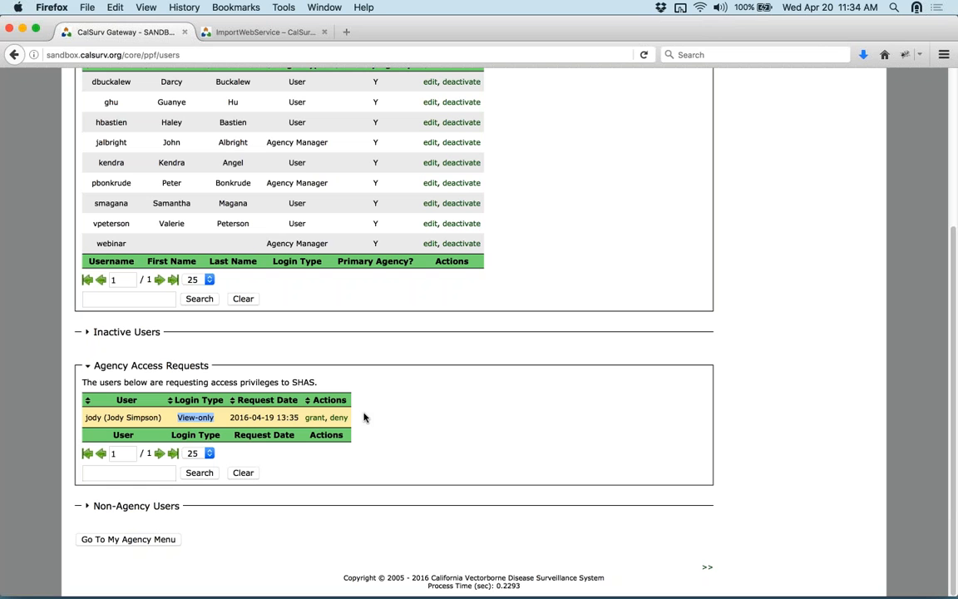
- Expand the Non-Agency Users table and scroll through its entries
left_click(137, 506)
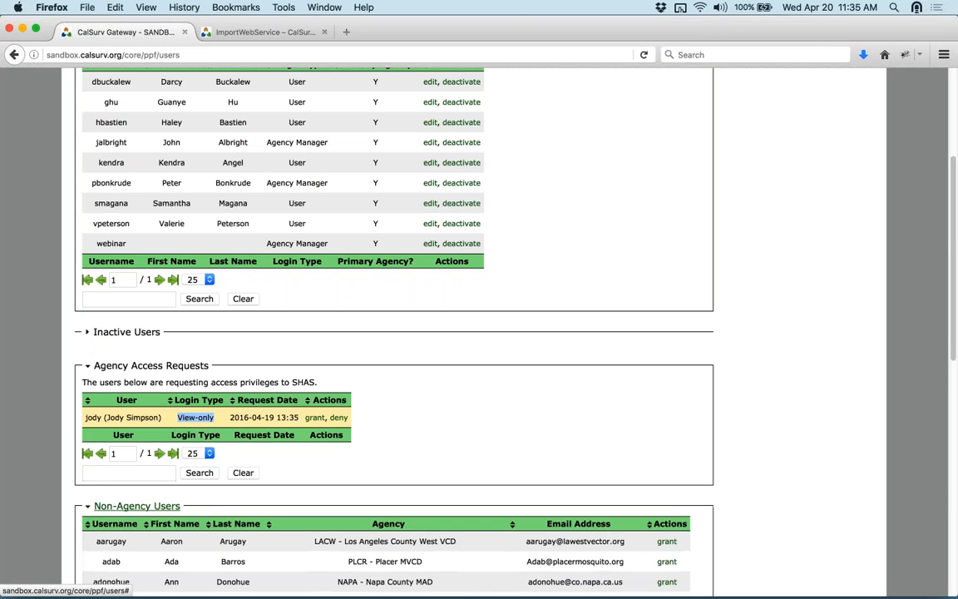
scroll(584, 458, "down", 10)
scroll(300, 237, "down", 1)
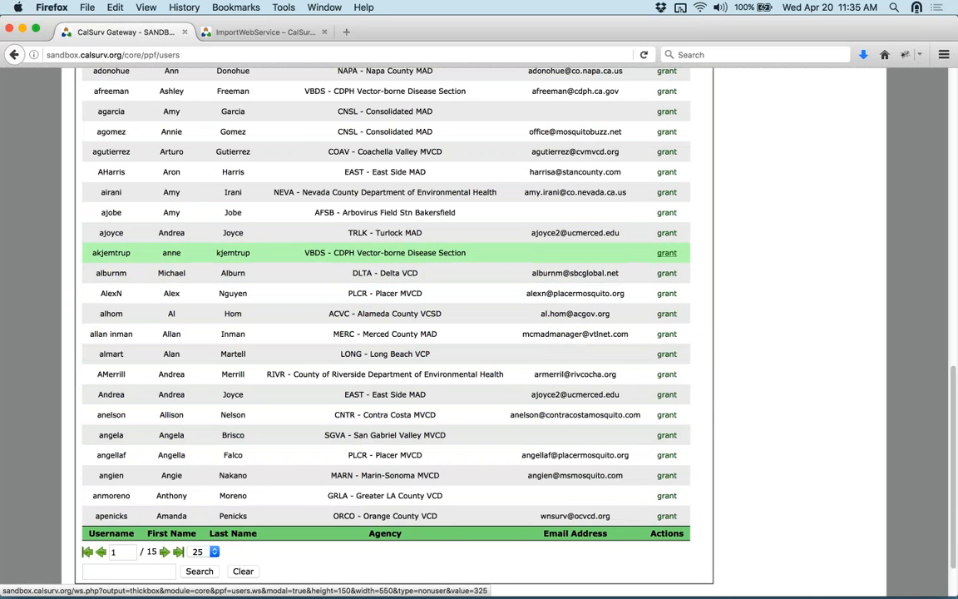
scroll(696, 212, "up", 10)
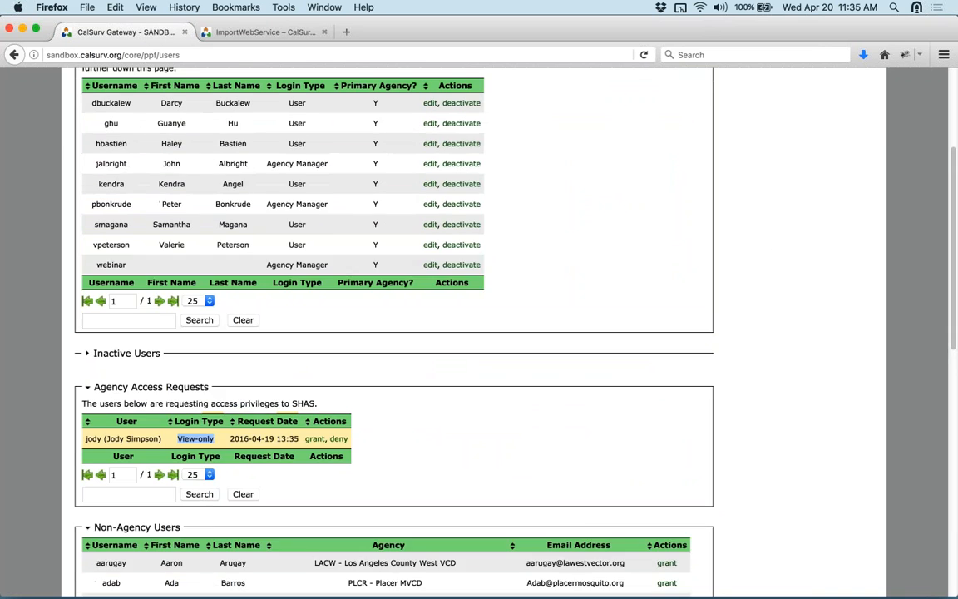
scroll(401, 332, "up", 3)
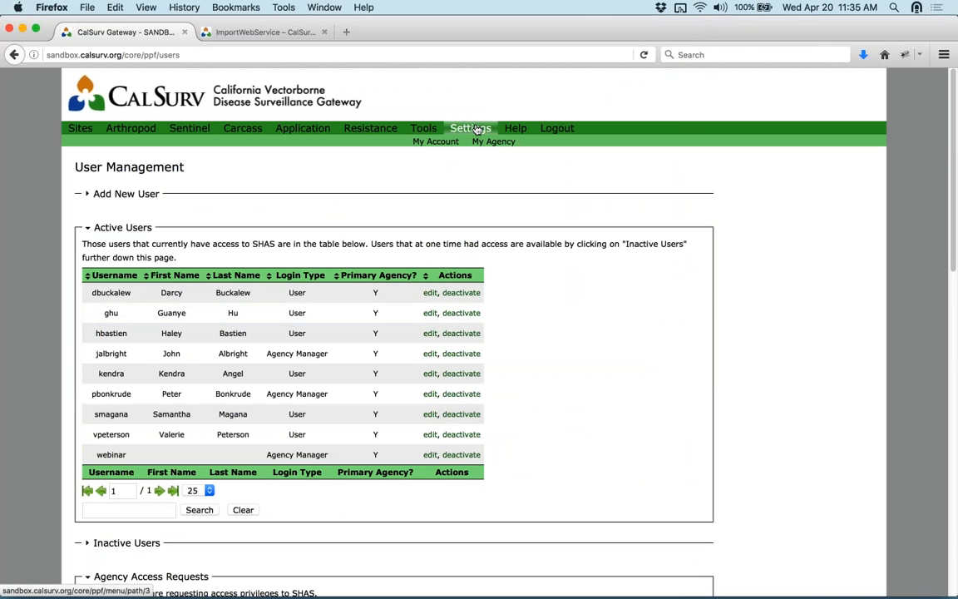
- Go to Agency Tokens from Settings, expand New Token, and select the active token string
left_click(471, 130)
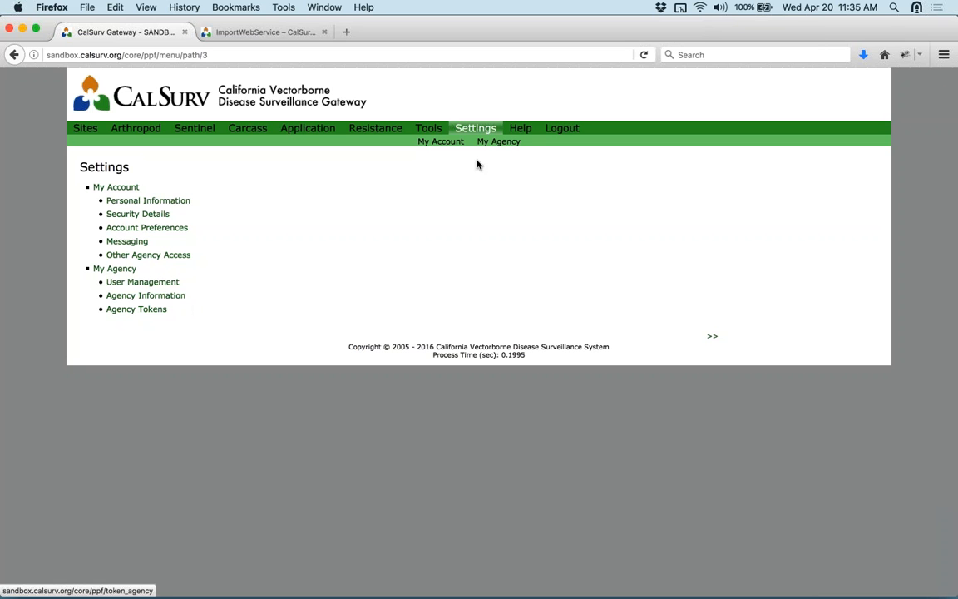
left_click(136, 311)
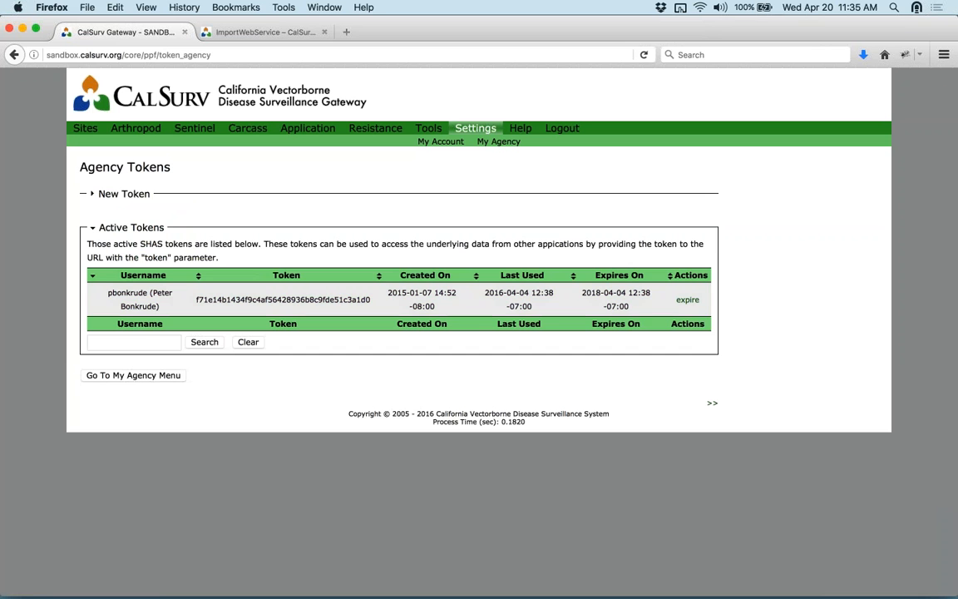
left_click(126, 196)
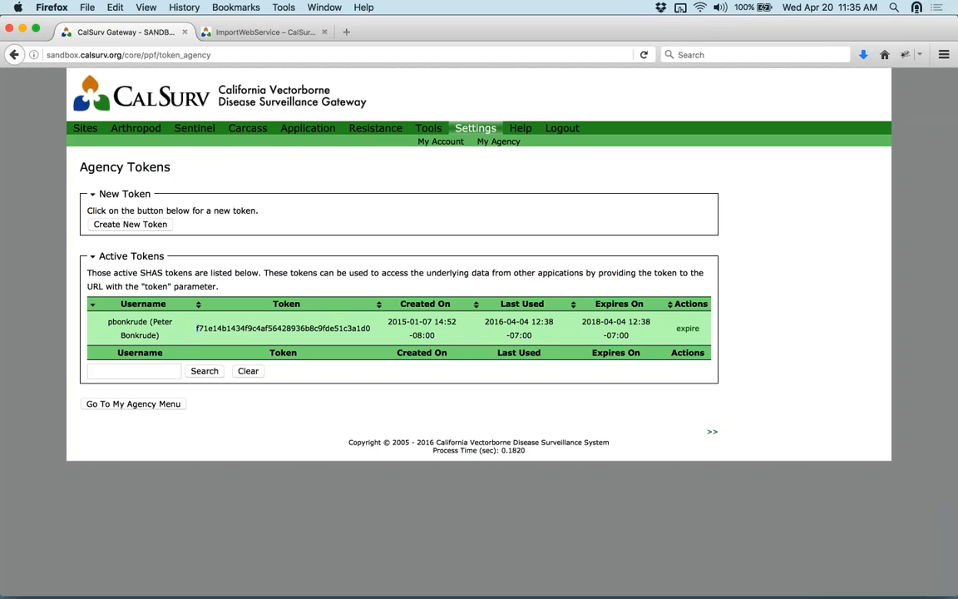
left_click_drag(196, 328, 372, 328)
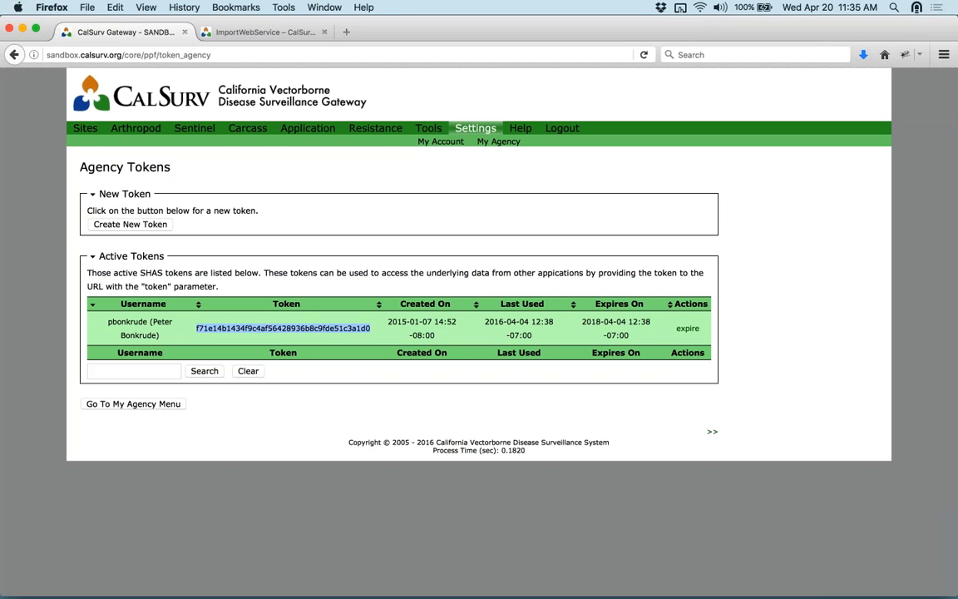
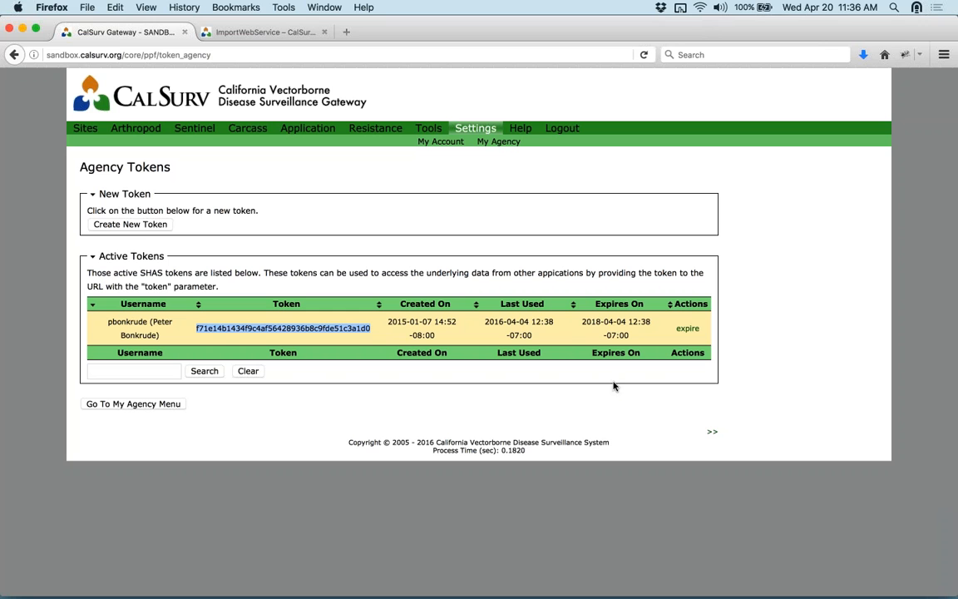
- Raise the system sound volume, then bring the browser back into focus
left_click(952, 47)
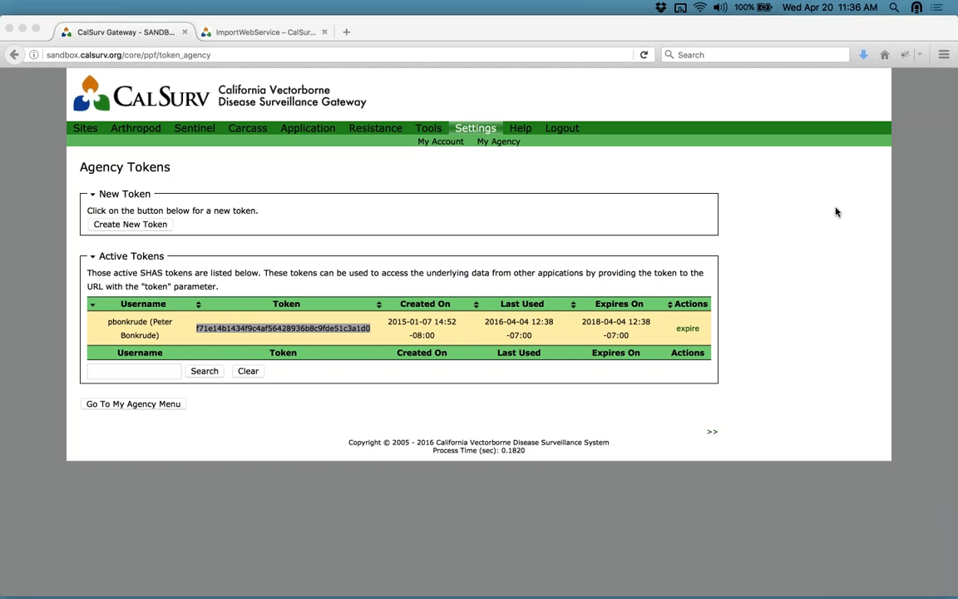
key("XF86AudioRaiseVolume")
left_click(83, 134)
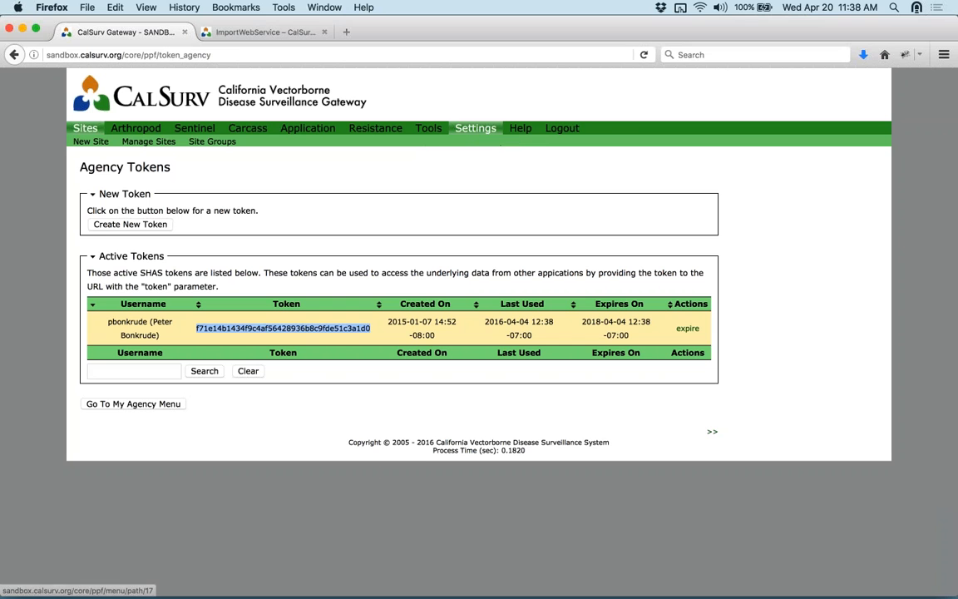
- Open Sites > Manage Sites to list the Shasta County sites, starting with 000000 Shasta MVCD Administrative
left_click(87, 129)
left_click(148, 142)
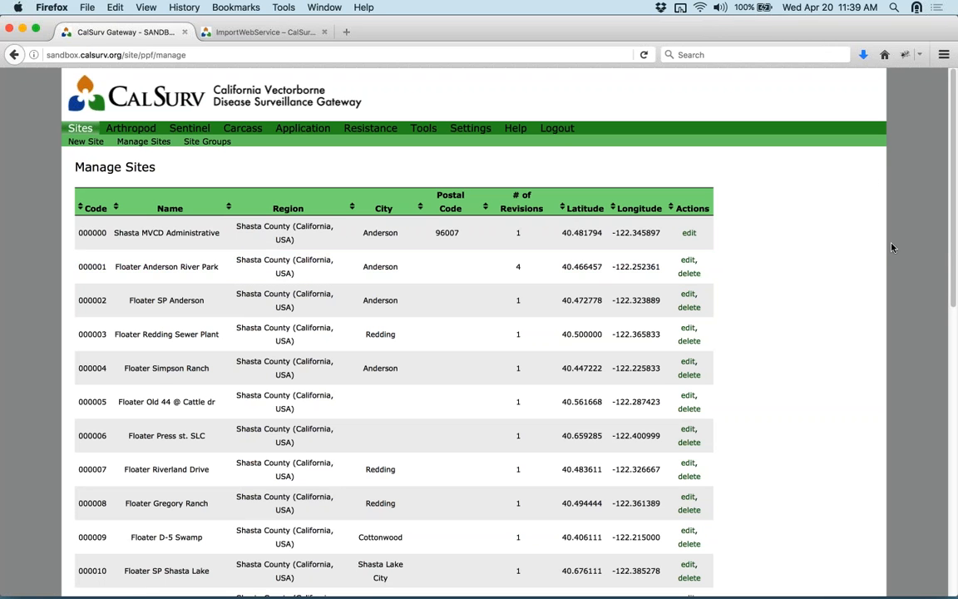
key("super+Tab")
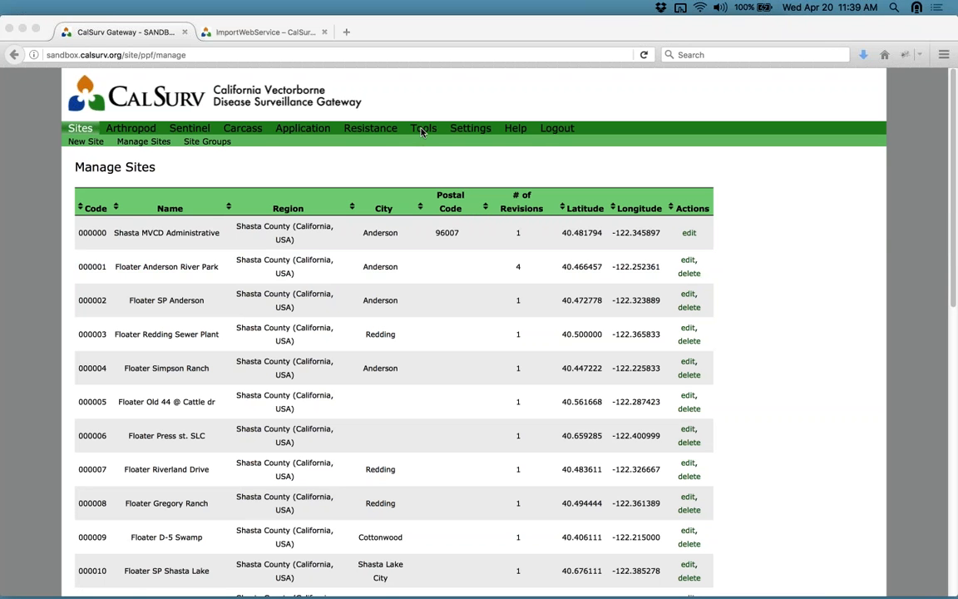
left_click(304, 131)
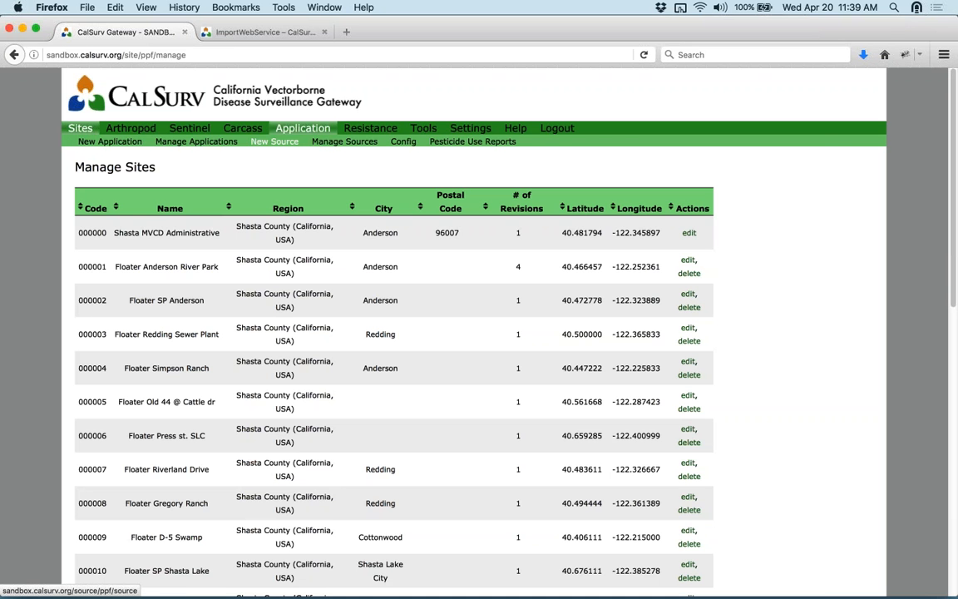
mouse_move(319, 129)
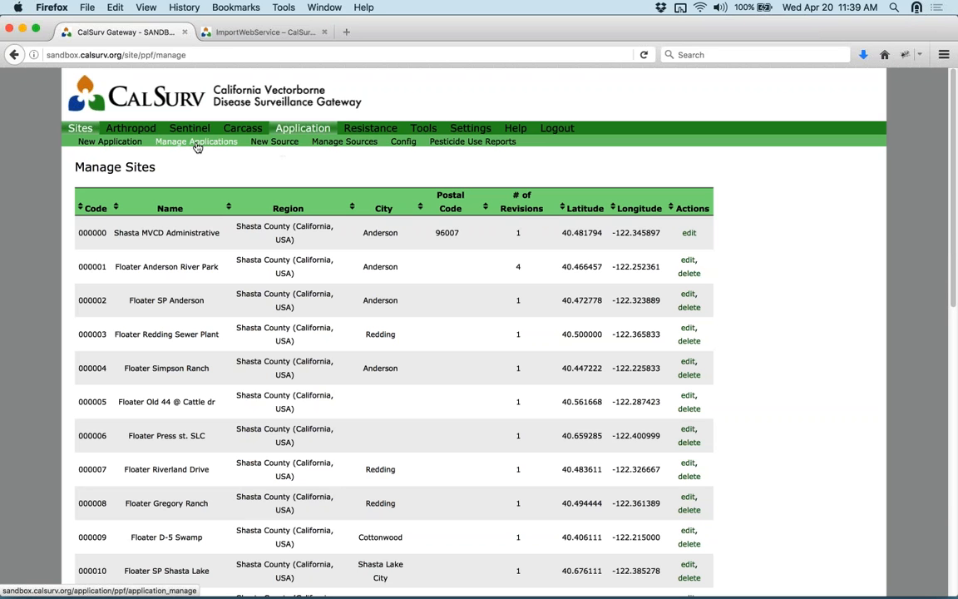
- Open Application > Config > Manage Technicians and select the third technician's certification number
left_click(405, 145)
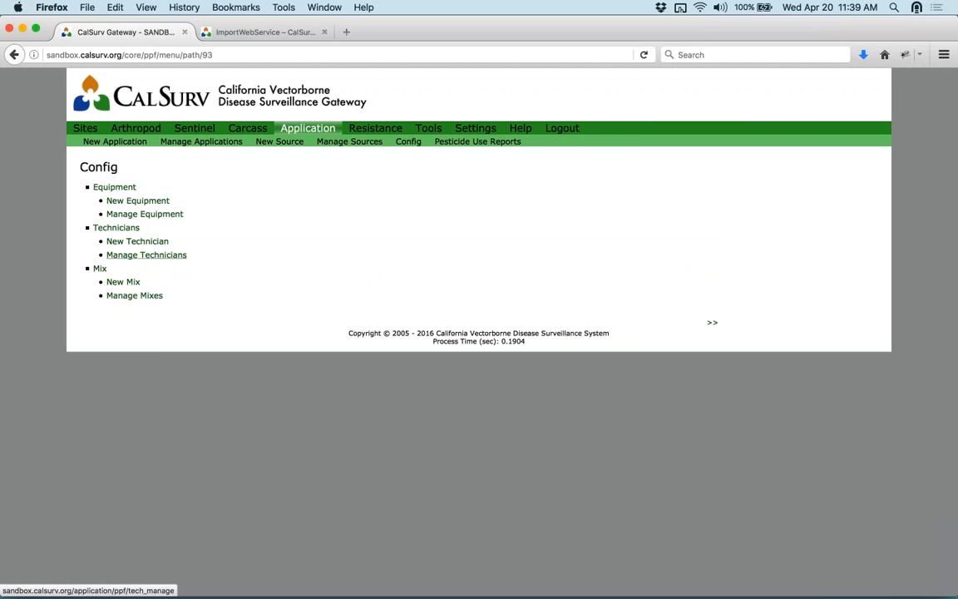
left_click(146, 254)
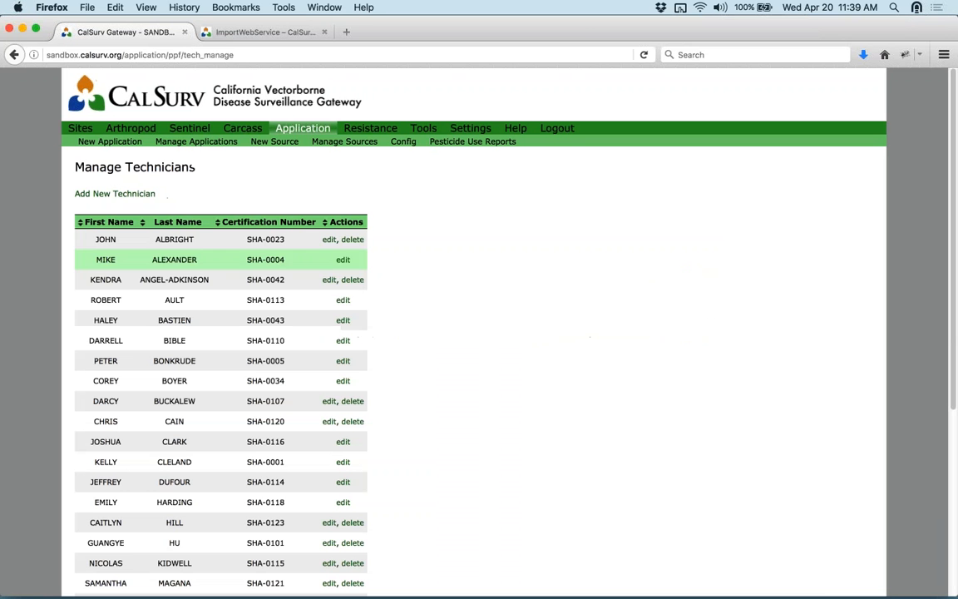
triple_click(263, 280)
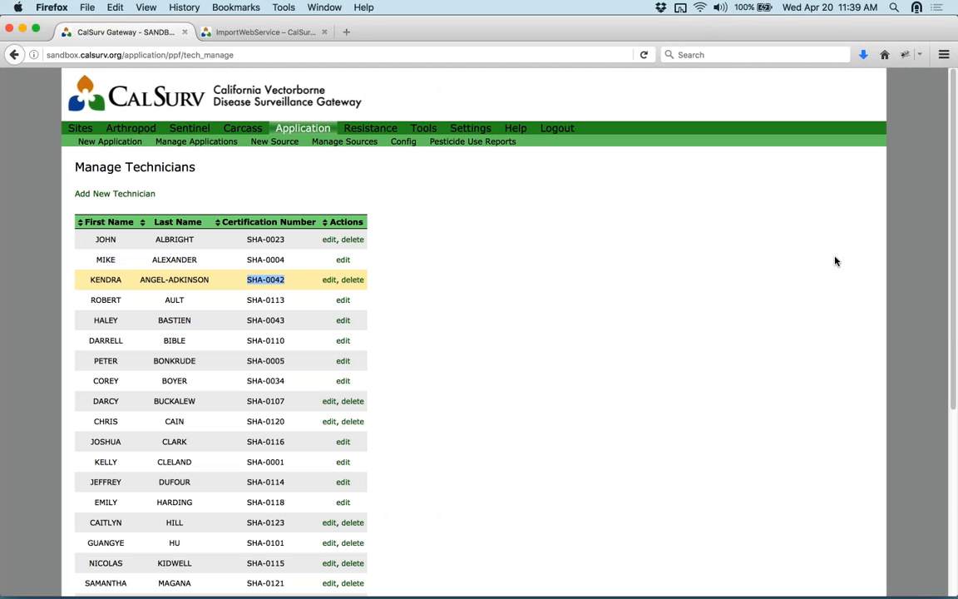
key("super+Tab")
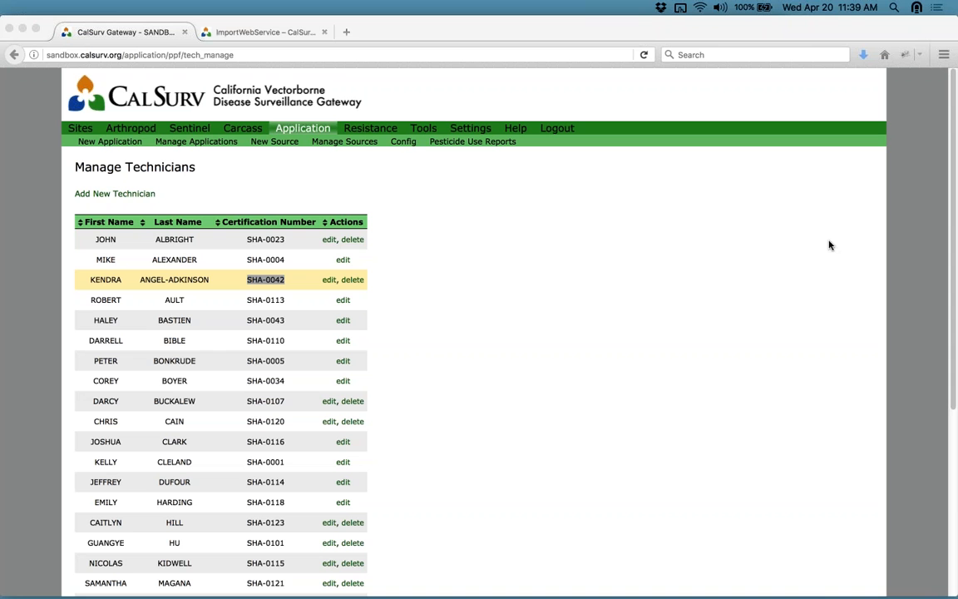
- Back in Firefox, select the SHA-prefixed certification number in the first technician row
left_click(258, 243)
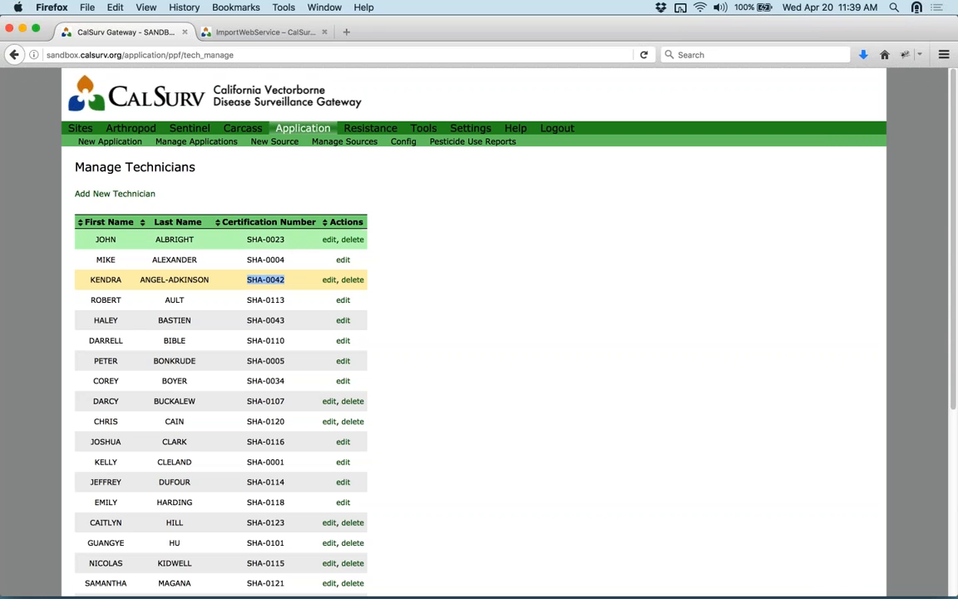
triple_click(293, 240)
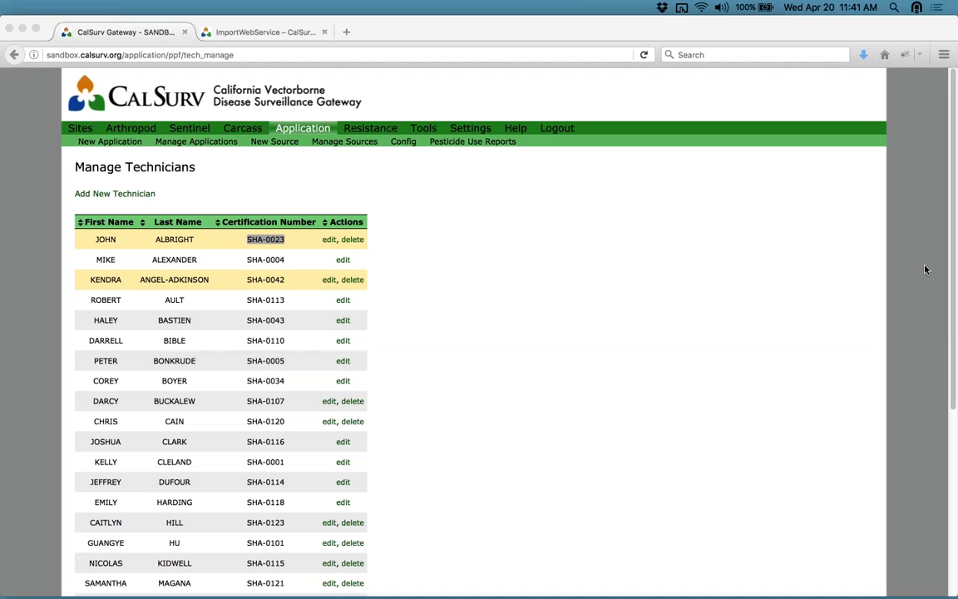
- Visit the Spatial Features and Geocode pages under Spatial Tools, then return to the Tools overview
left_click(470, 128)
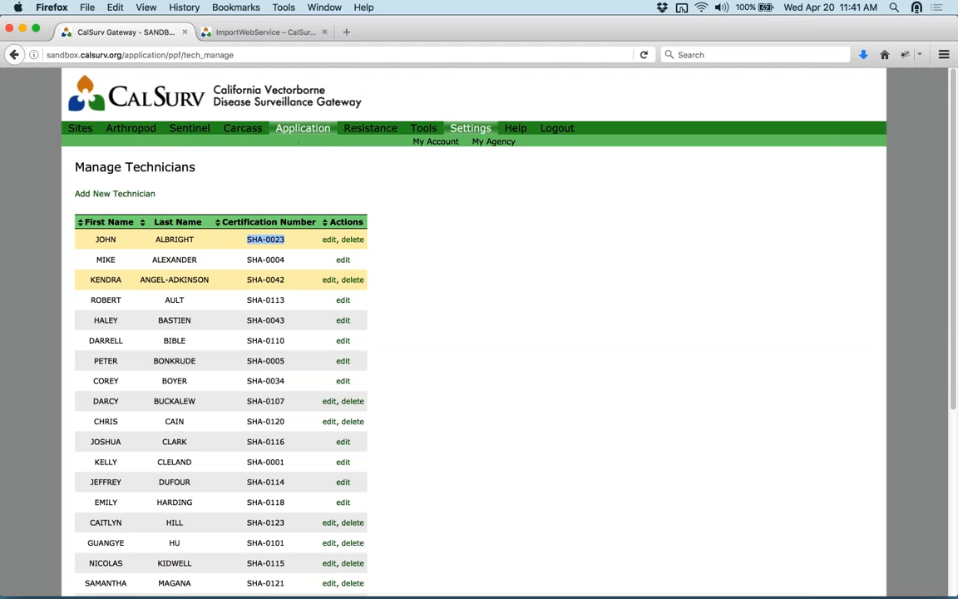
mouse_move(423, 128)
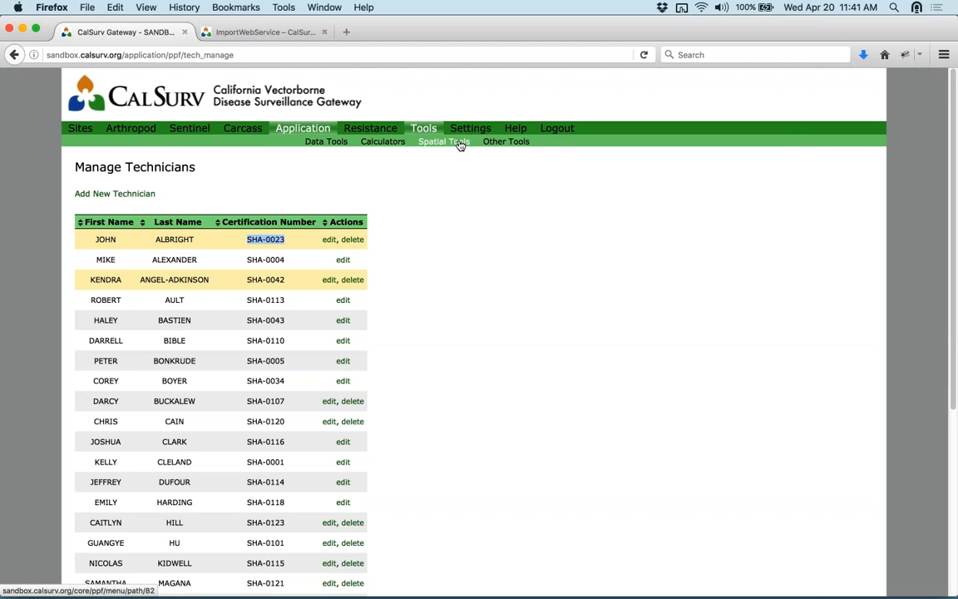
left_click(458, 143)
left_click(106, 199)
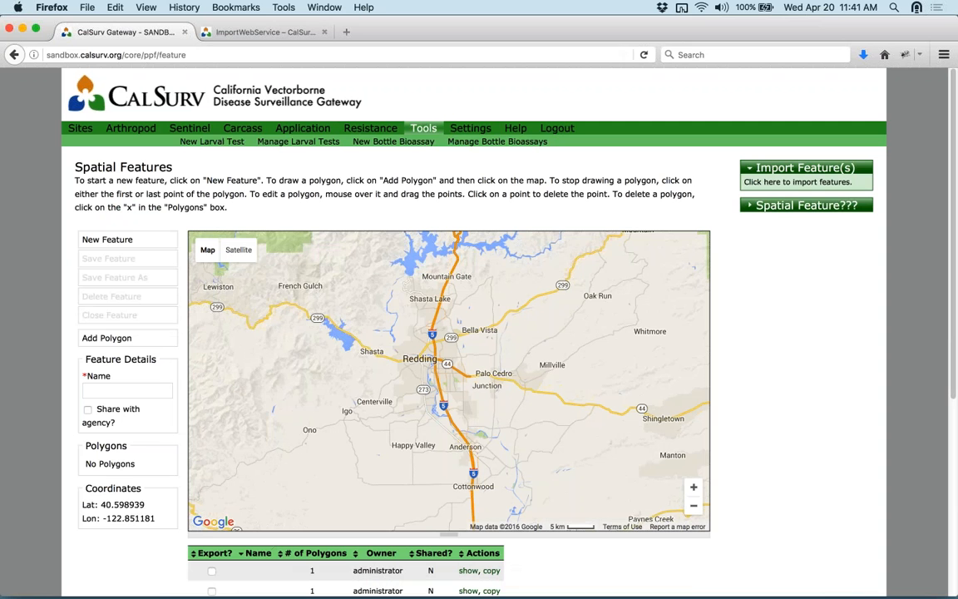
left_click(422, 130)
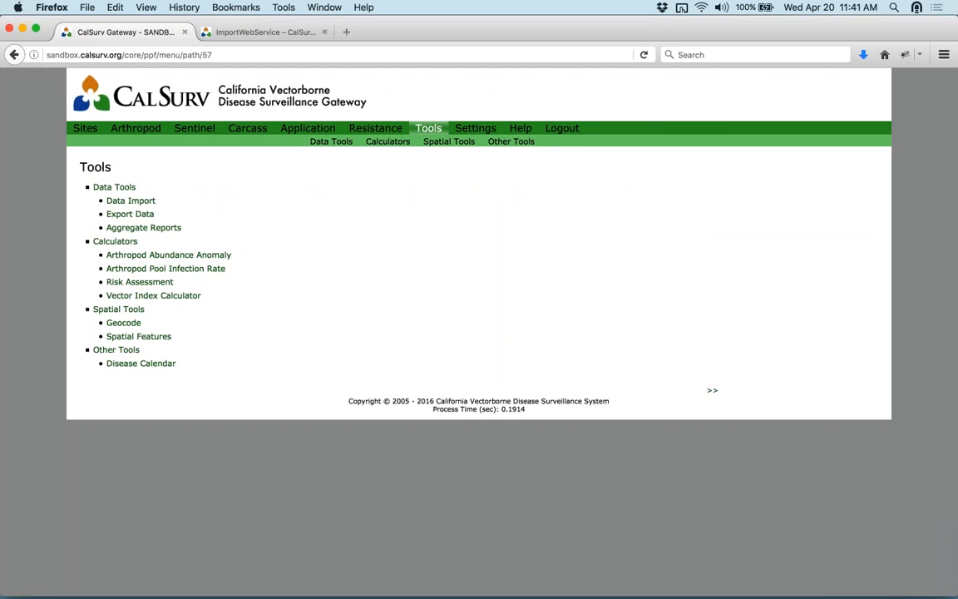
left_click(135, 326)
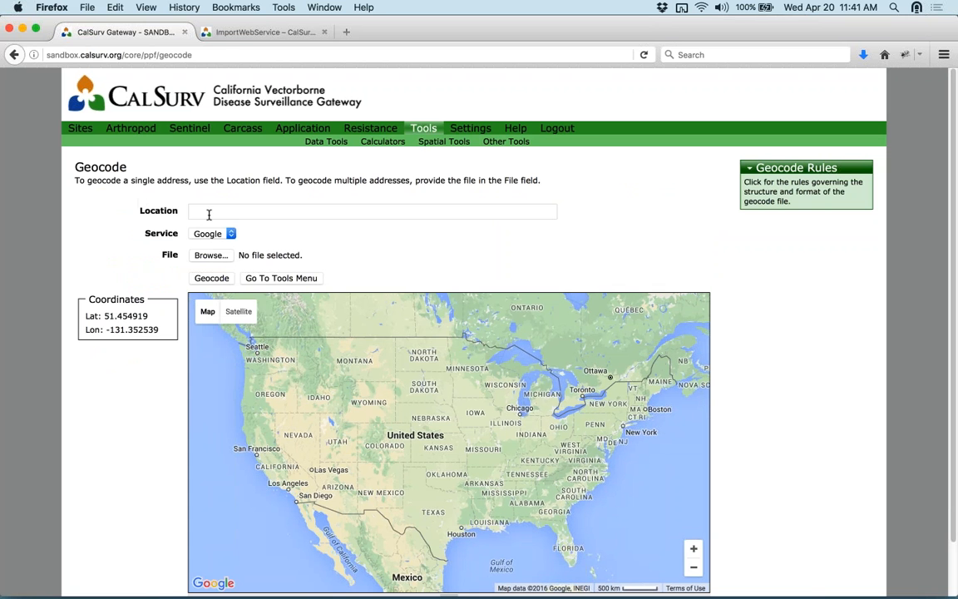
left_click(13, 54)
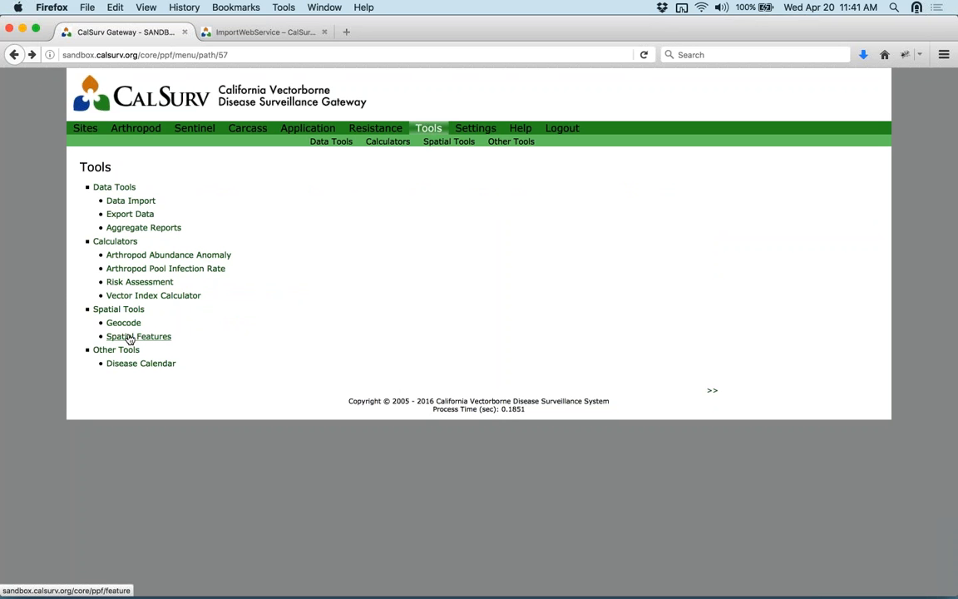
- On the Spatial Features page, enter 'NW Redding' as the feature name and tick Share with agency
left_click(130, 337)
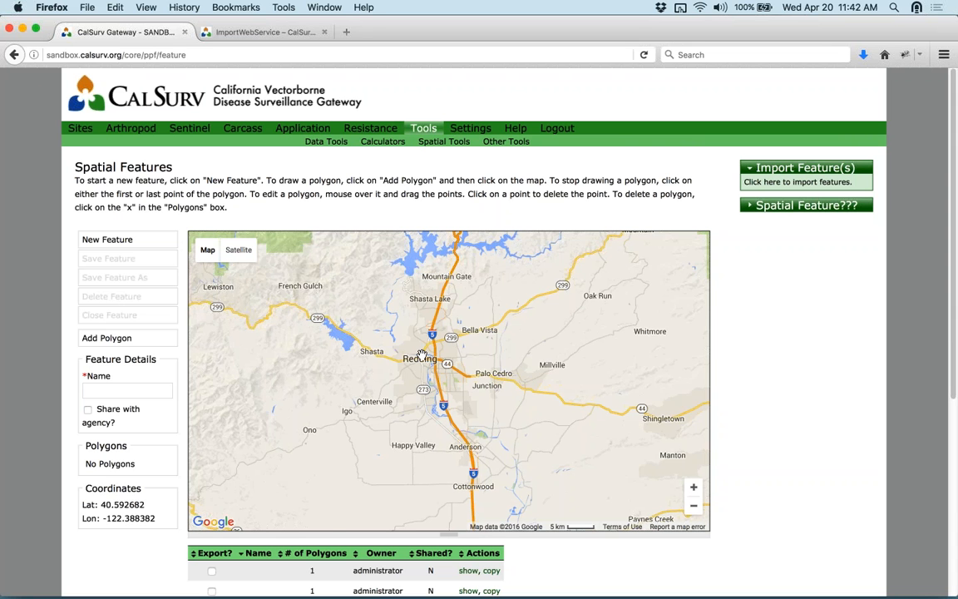
scroll(421, 357, "up", 2)
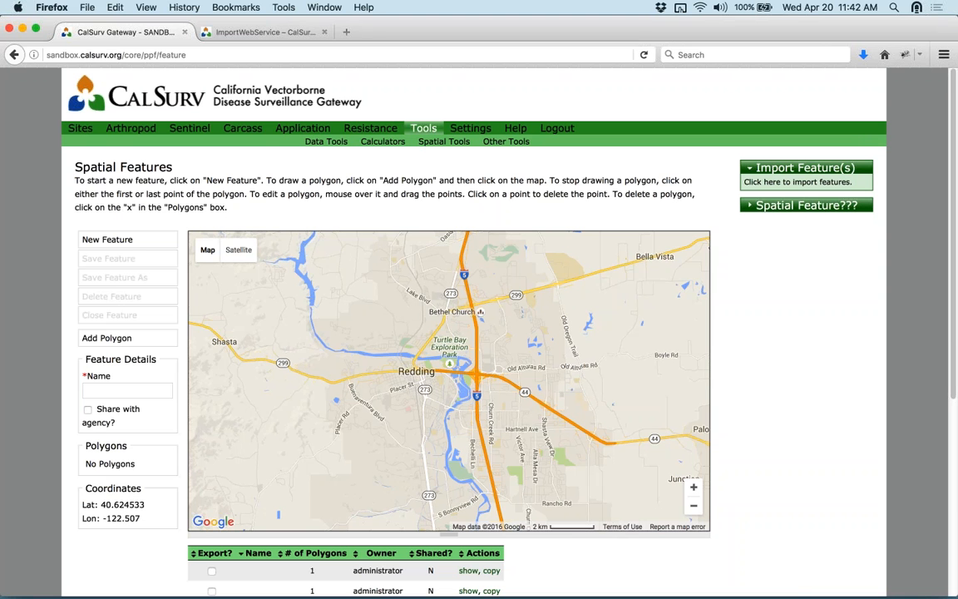
left_click(119, 384)
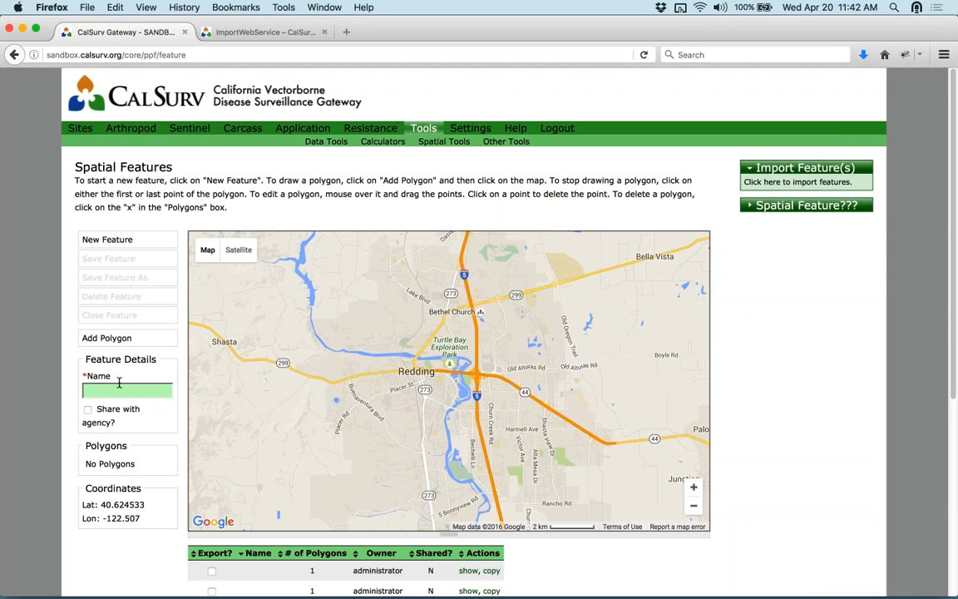
type("NW Redding")
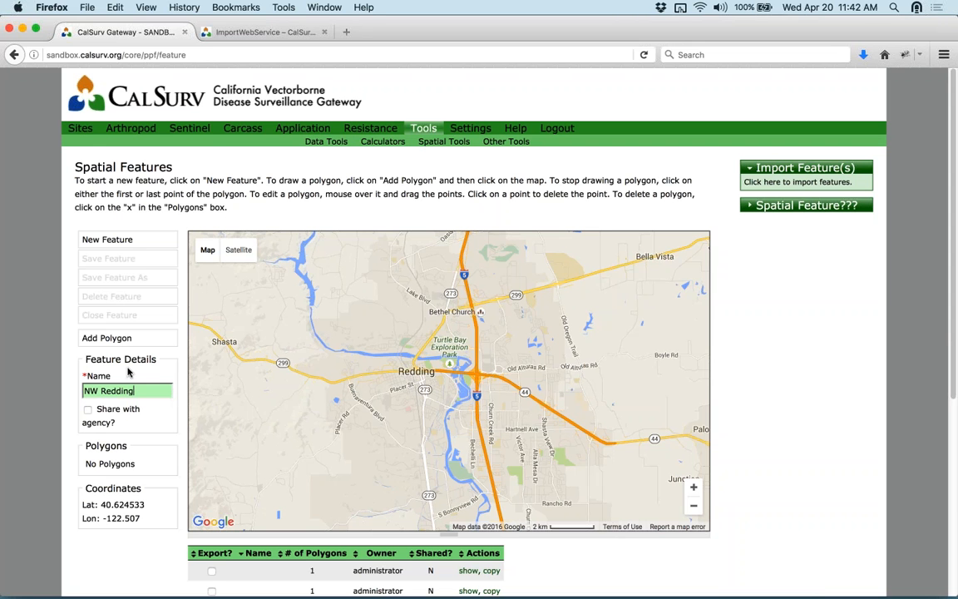
left_click(87, 411)
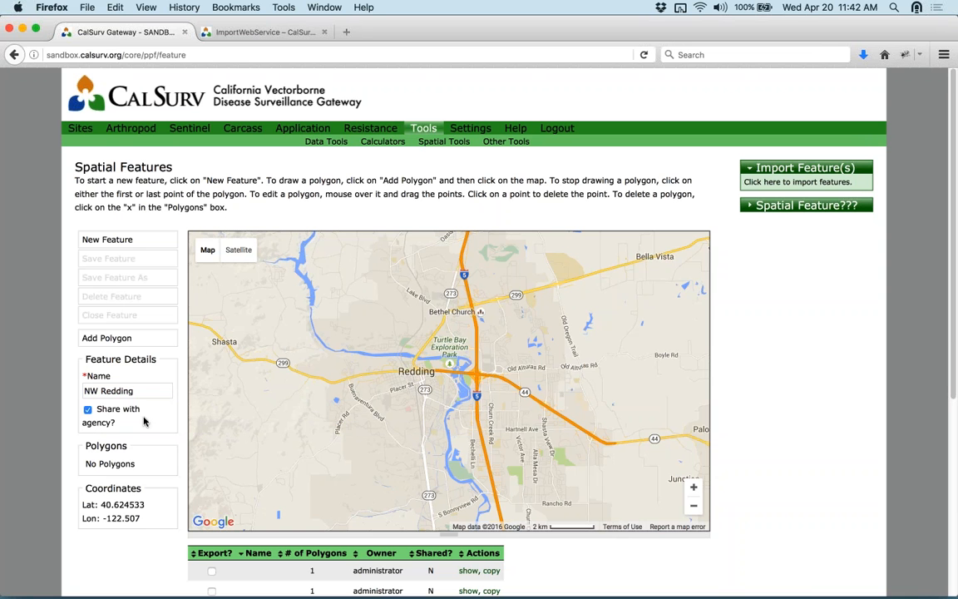
- Clear the form and re-enter 'NW Redding' with Share with agency ticked
left_click(121, 243)
left_click(122, 387)
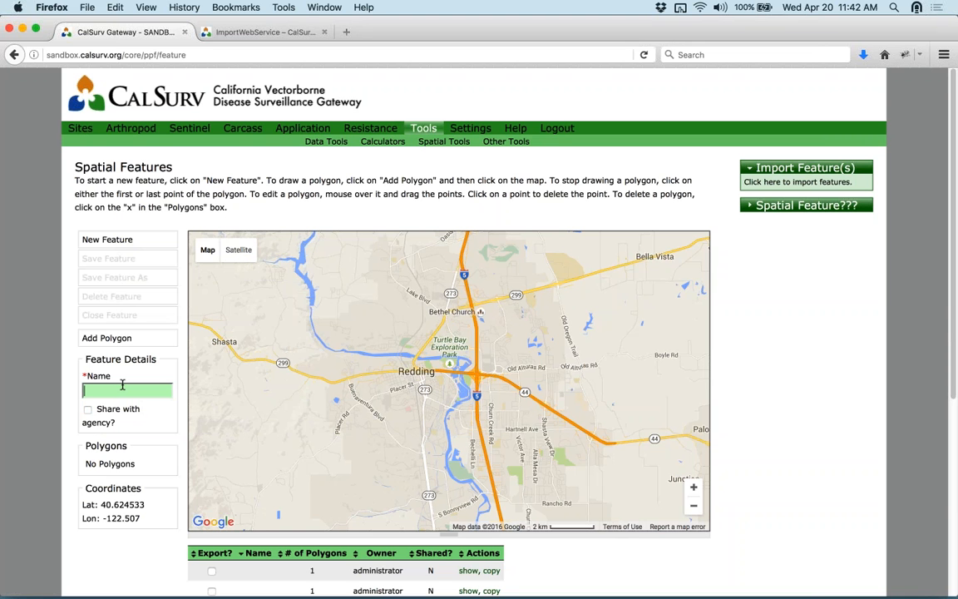
type("NW Redding")
left_click(87, 409)
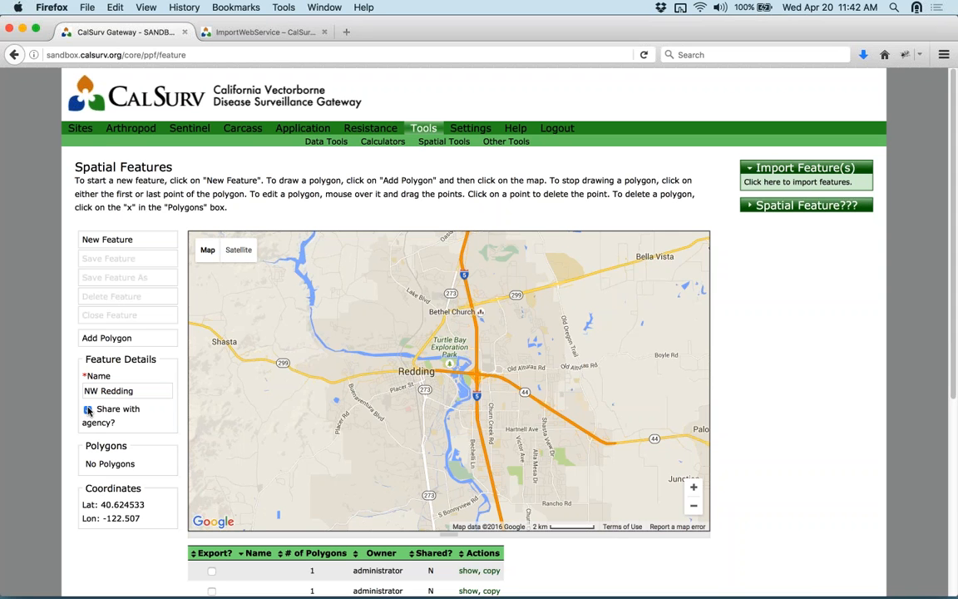
- Draw Polygon 1 with corners west, south-west and east of Redding, closing the outline
left_click(114, 338)
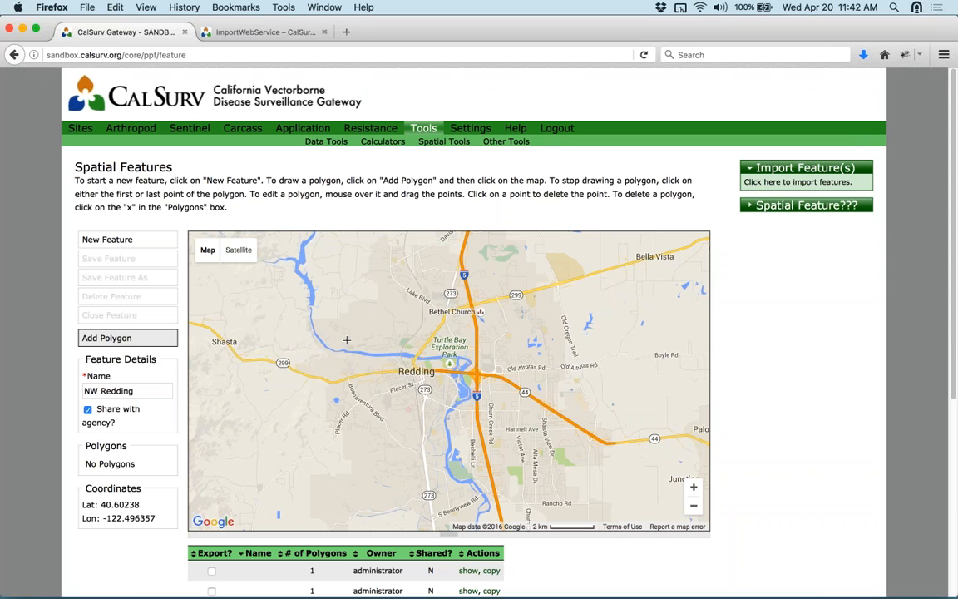
scroll(347, 341, "up", 1)
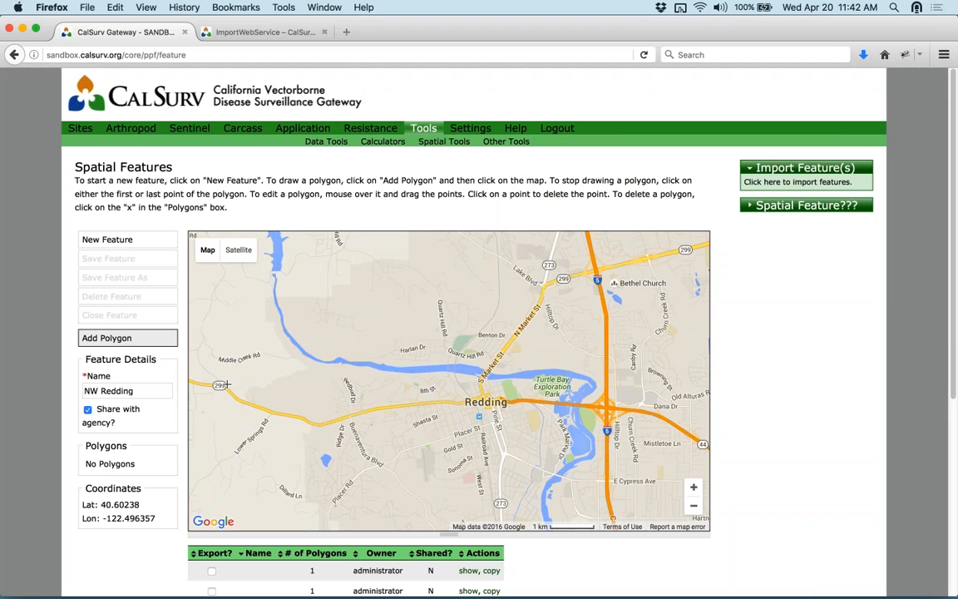
left_click(243, 403)
left_click(322, 423)
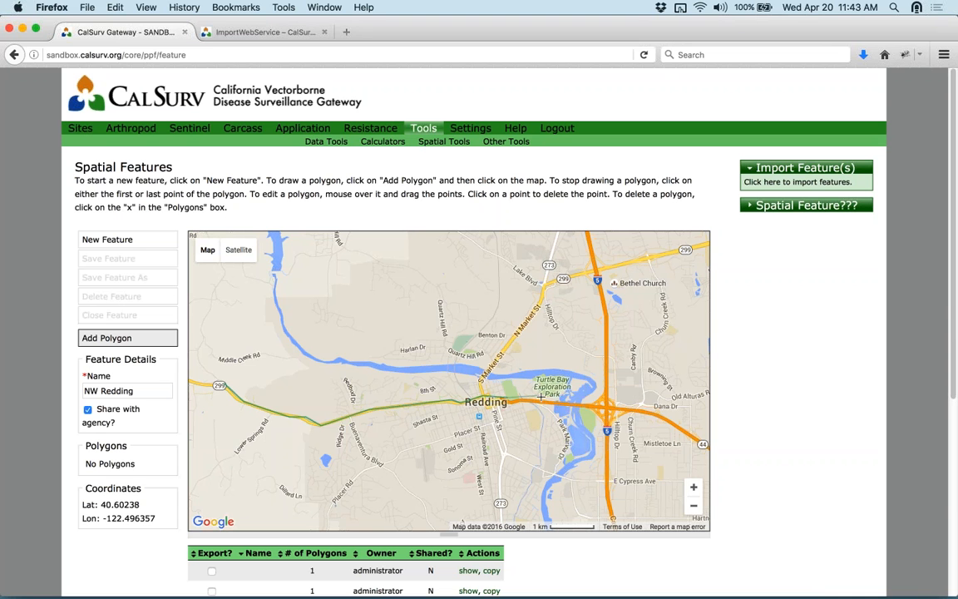
left_click(604, 404)
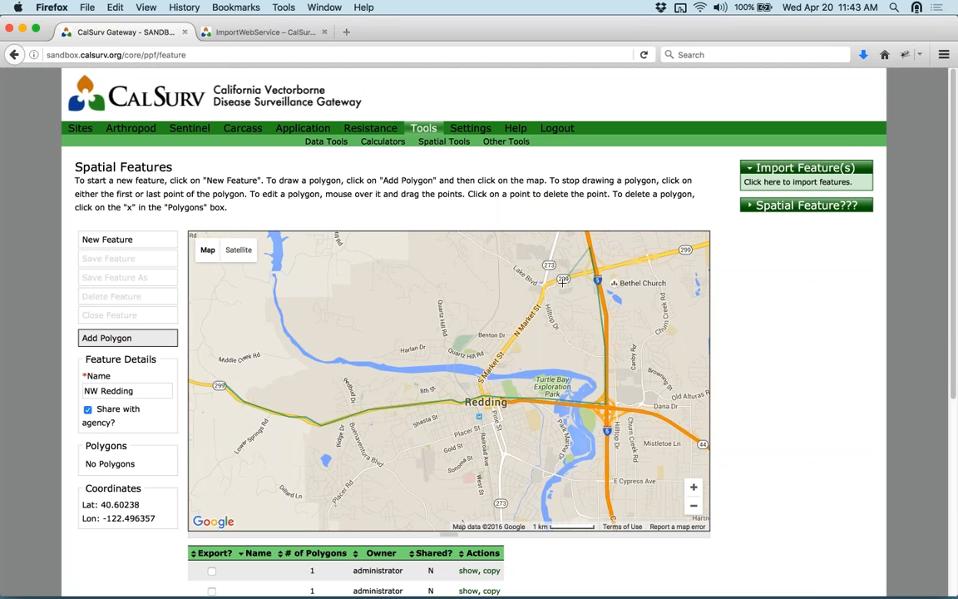
scroll(560, 284, "up", 1)
scroll(560, 284, "down", 2)
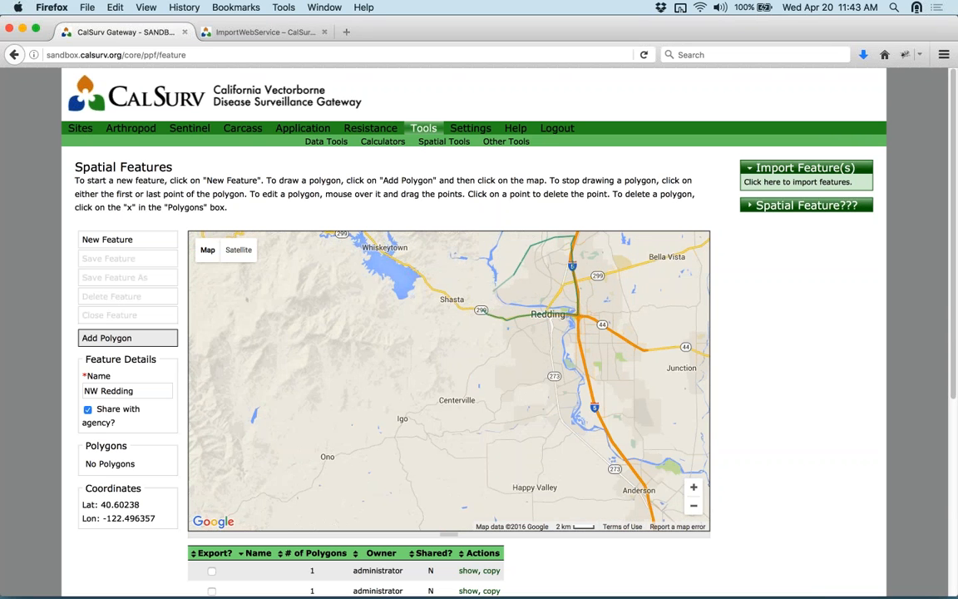
left_click(484, 310)
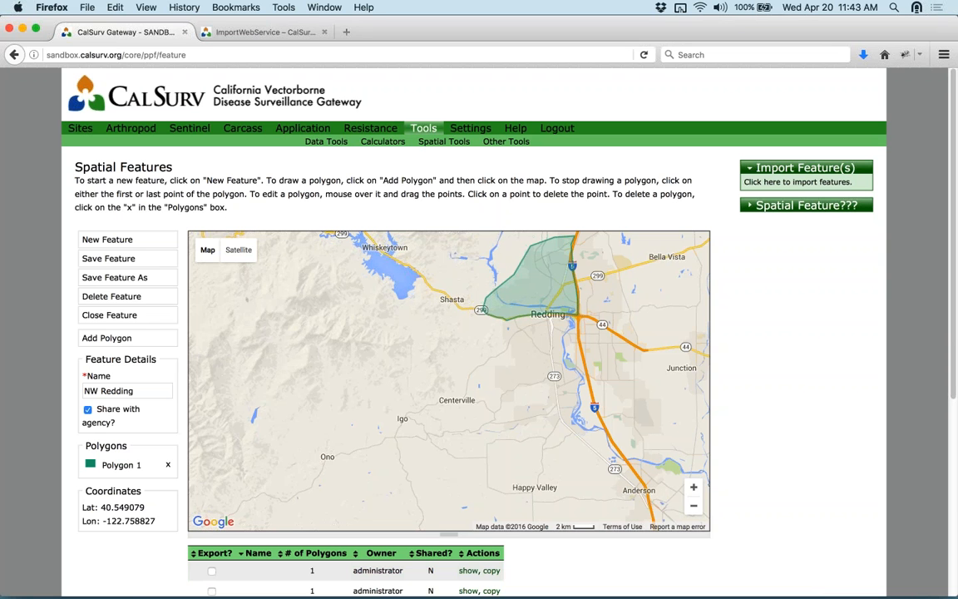
- Save the NW Redding feature and scroll down to the saved features list
left_click(114, 259)
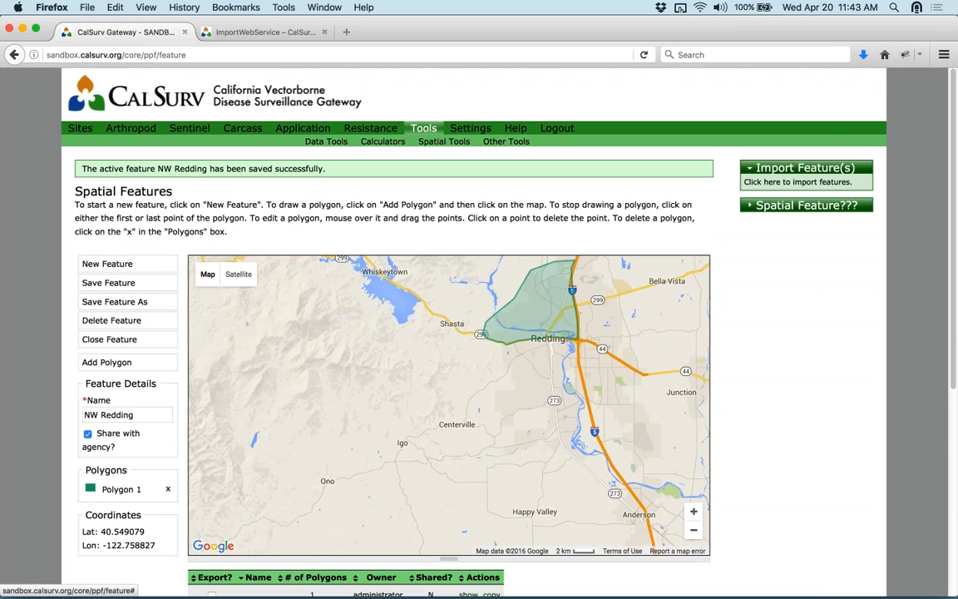
scroll(164, 371, "down", 5)
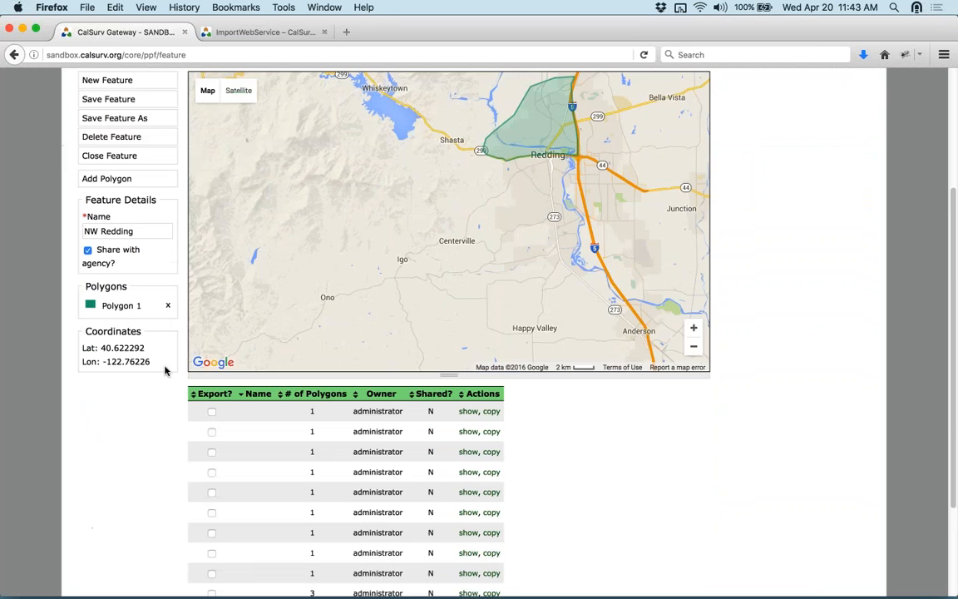
scroll(165, 371, "down", 3)
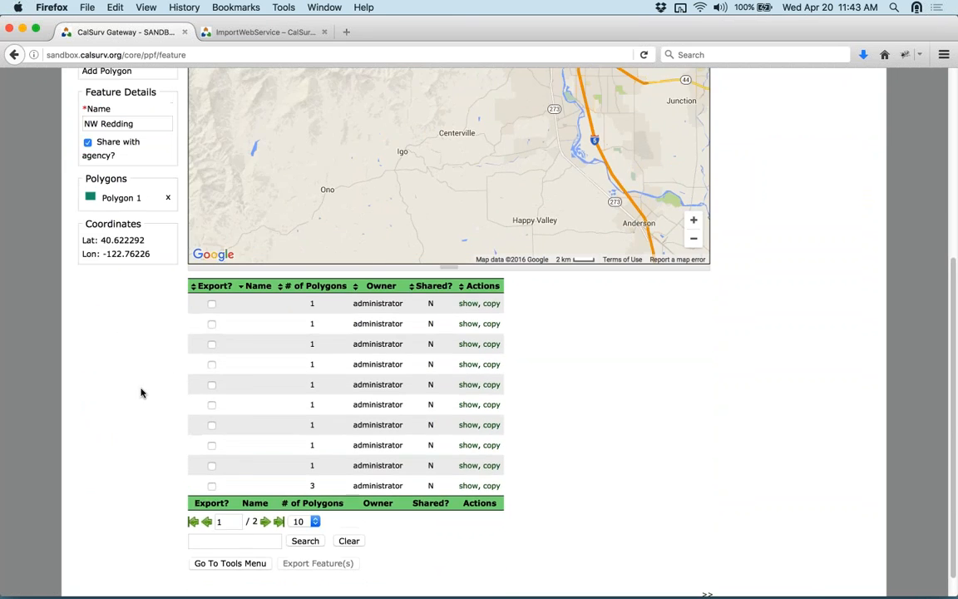
scroll(142, 393, "up", 8)
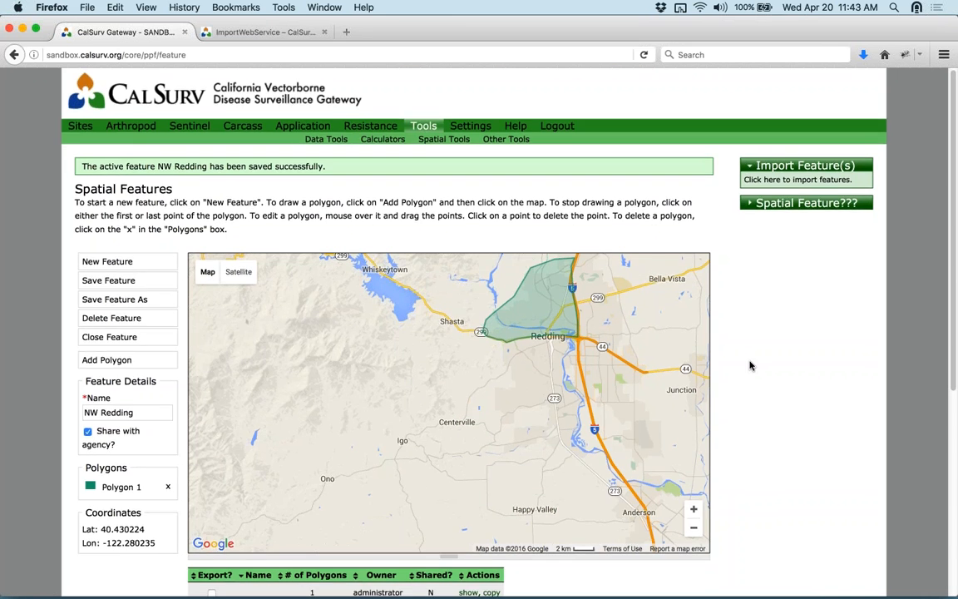
scroll(750, 368, "down", 8)
- Search saved features for 'Redding', then show and hide the NW Redding map overlay
left_click(250, 513)
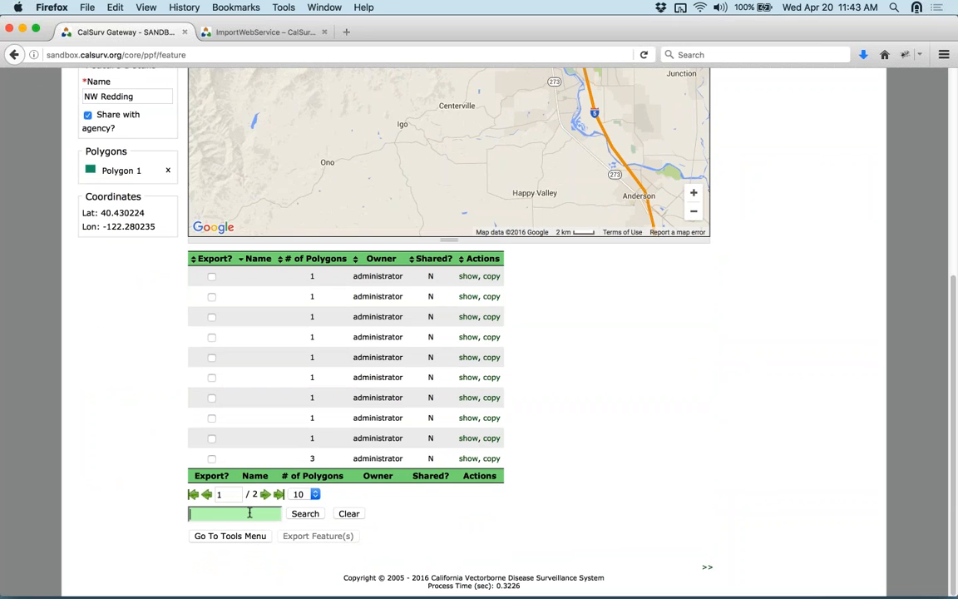
type("Redding")
left_click(304, 515)
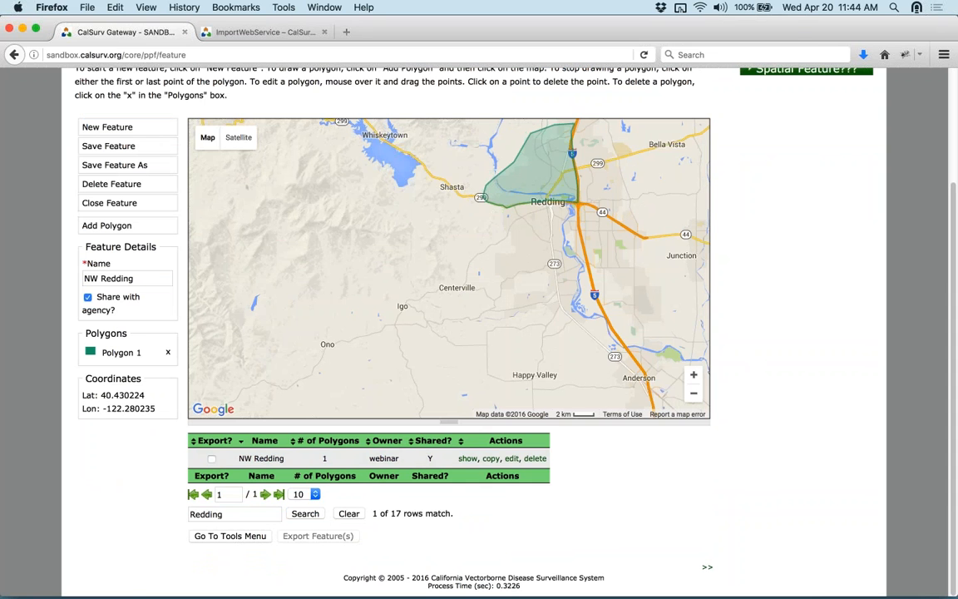
left_click(470, 458)
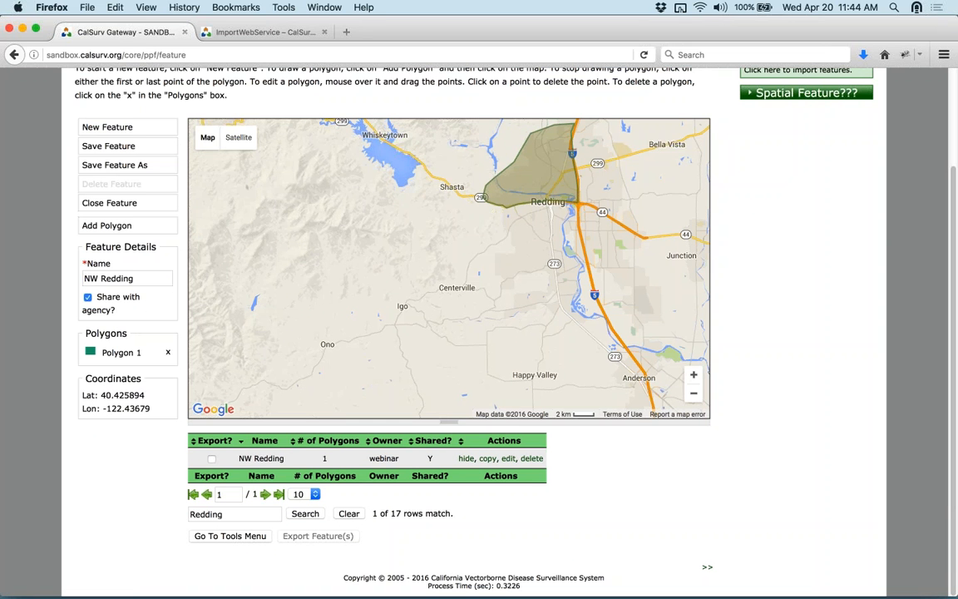
left_click(466, 460)
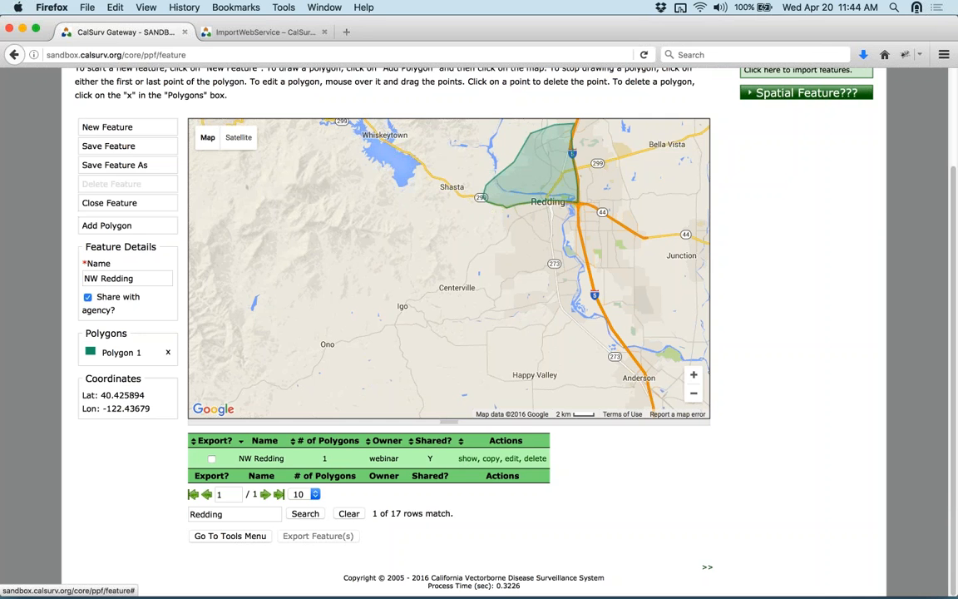
- Load NW Redding for editing and zoom in on its southern edge
left_click(512, 459)
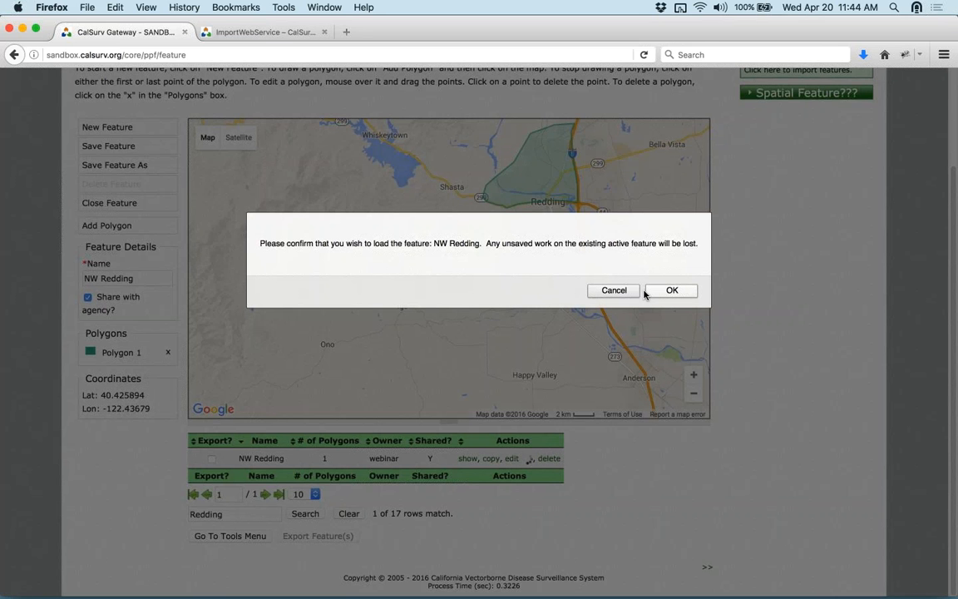
left_click(670, 291)
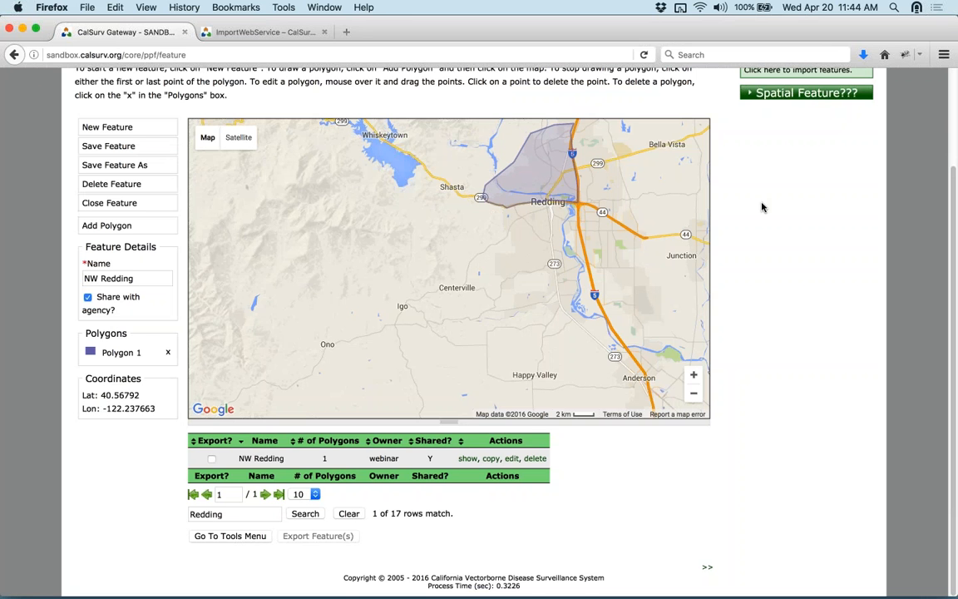
scroll(761, 209, "up", 2)
scroll(762, 208, "up", 1)
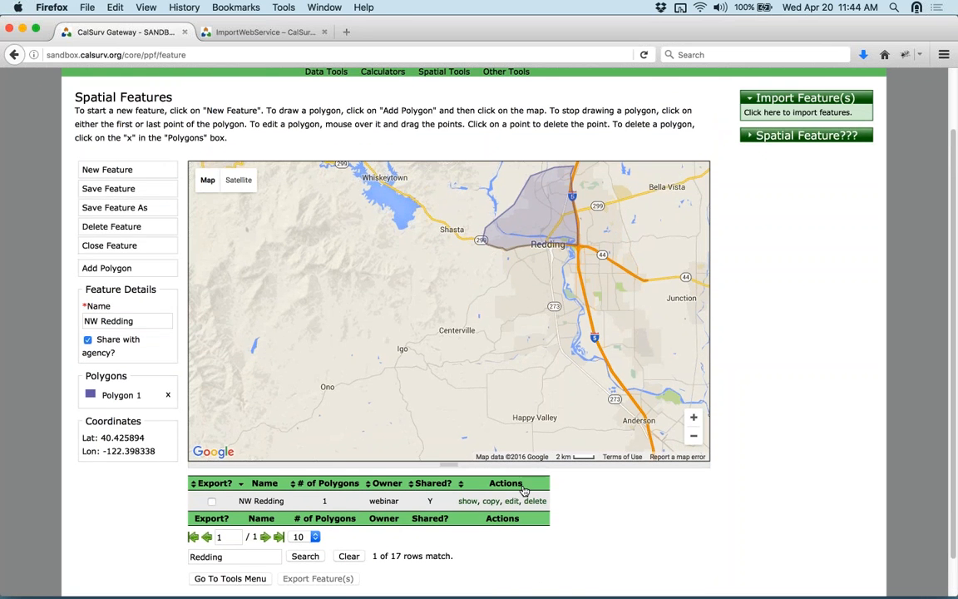
mouse_move(524, 248)
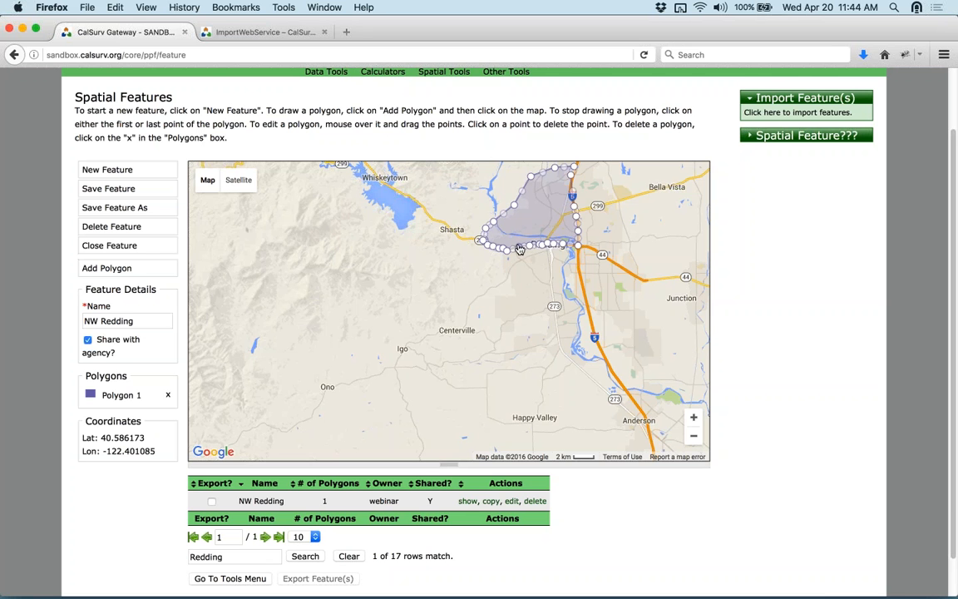
scroll(518, 248, "up", 2)
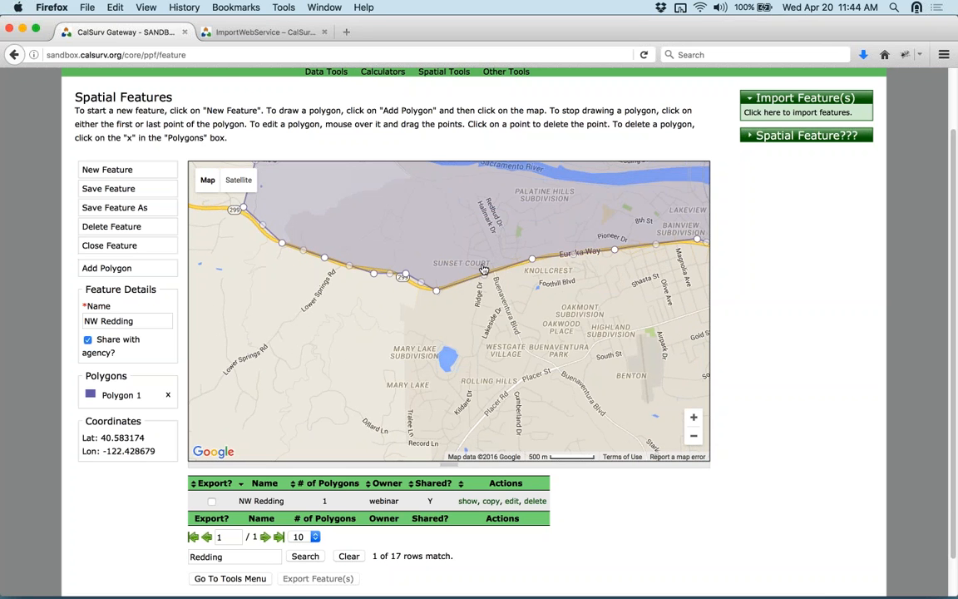
- Drag the polygon's lower edge onto Eureka Way and save the reshaped feature
mouse_move(485, 279)
left_click_drag(485, 279, 498, 305)
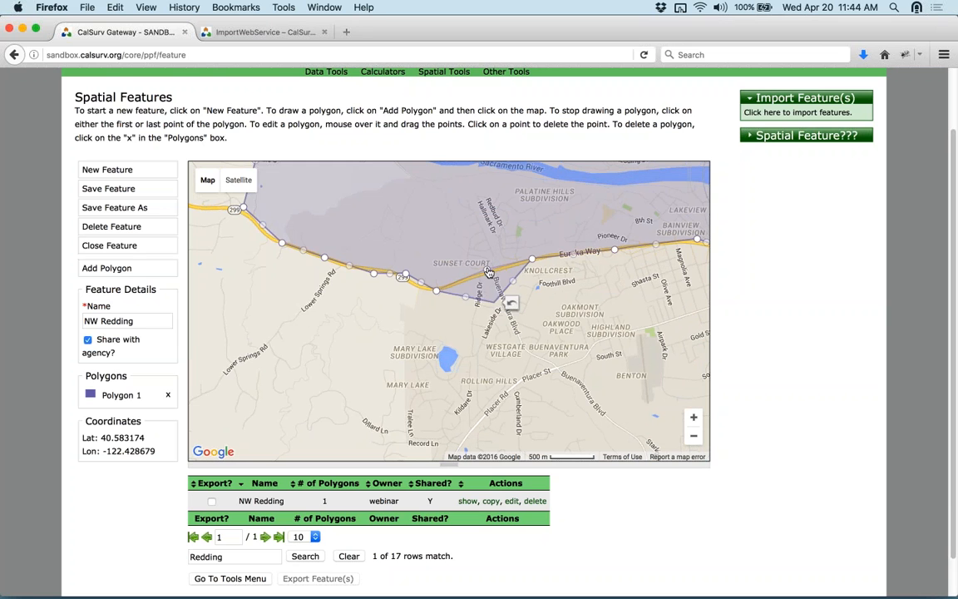
left_click_drag(489, 273, 489, 273)
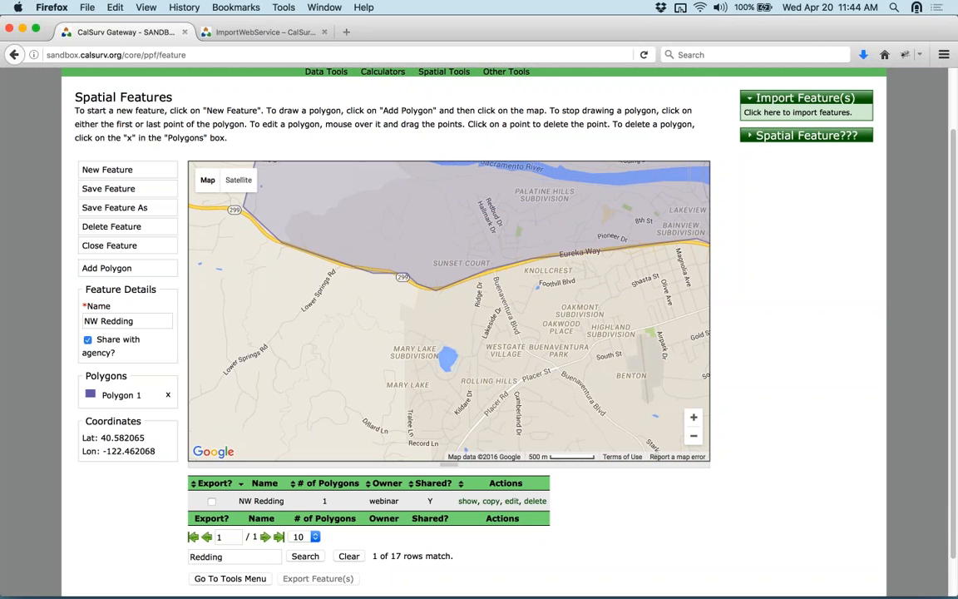
left_click(101, 189)
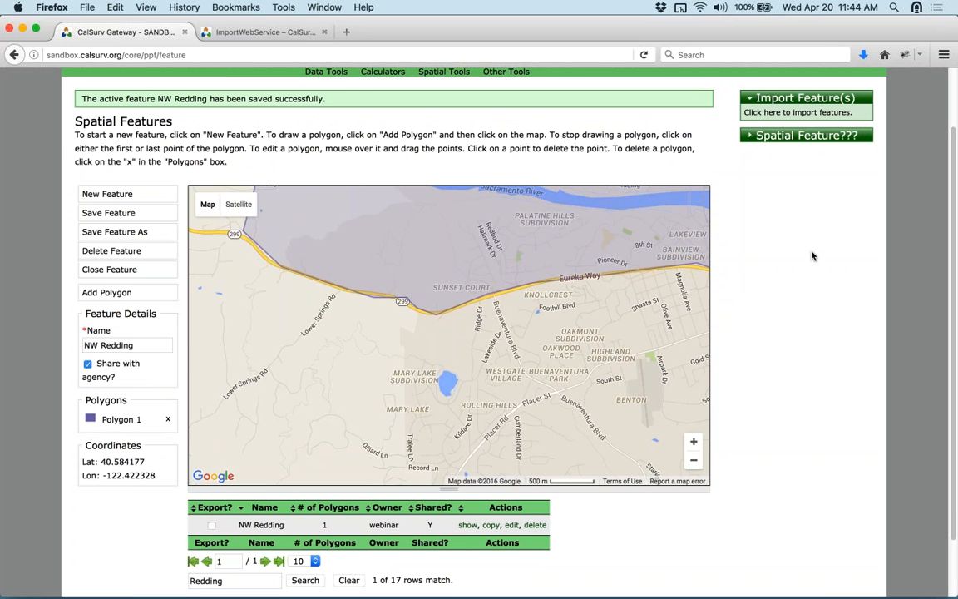
scroll(813, 265, "up", 2)
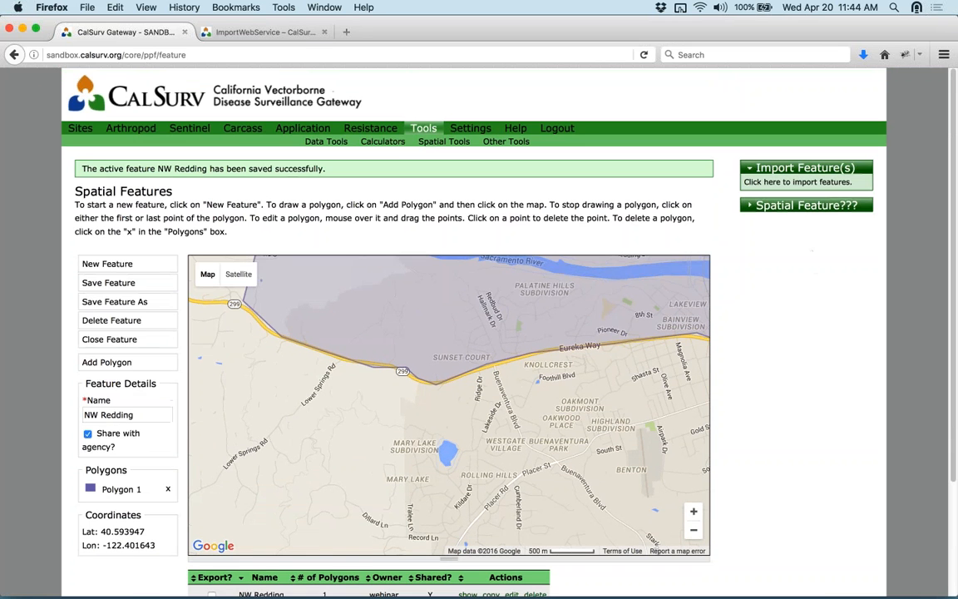
left_click(392, 146)
left_click(152, 189)
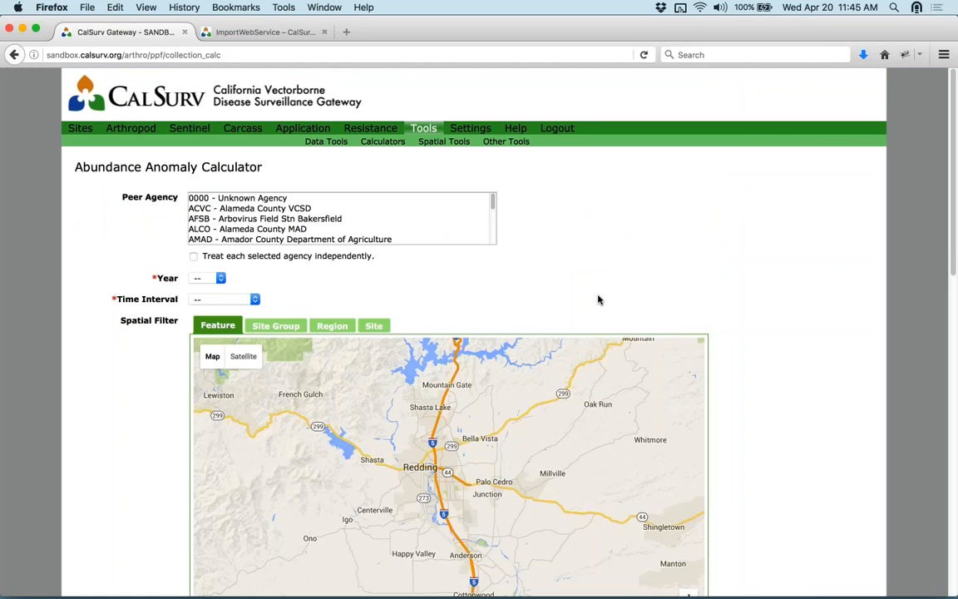
left_click(219, 278)
left_click(208, 312)
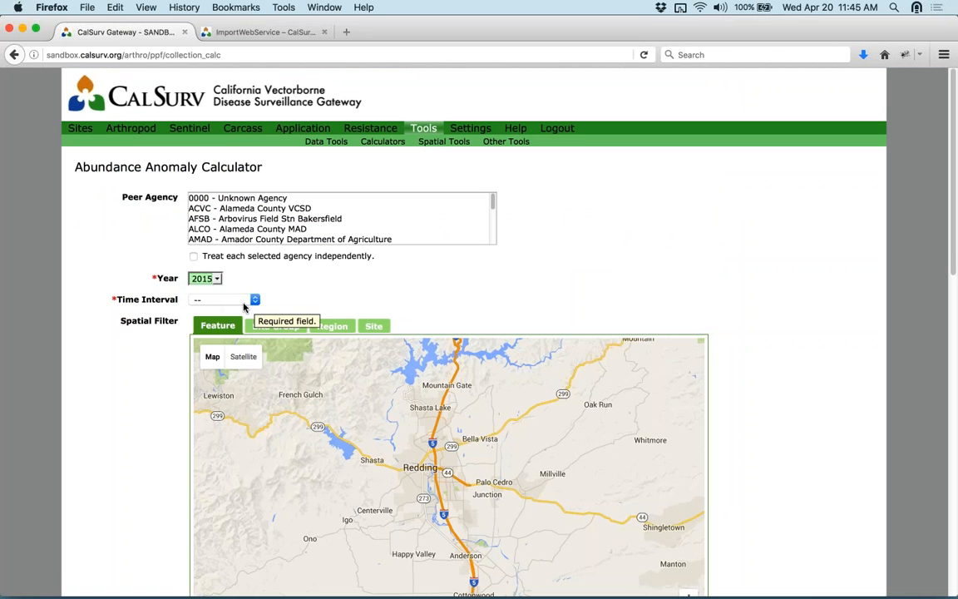
left_click(237, 299)
left_click(231, 335)
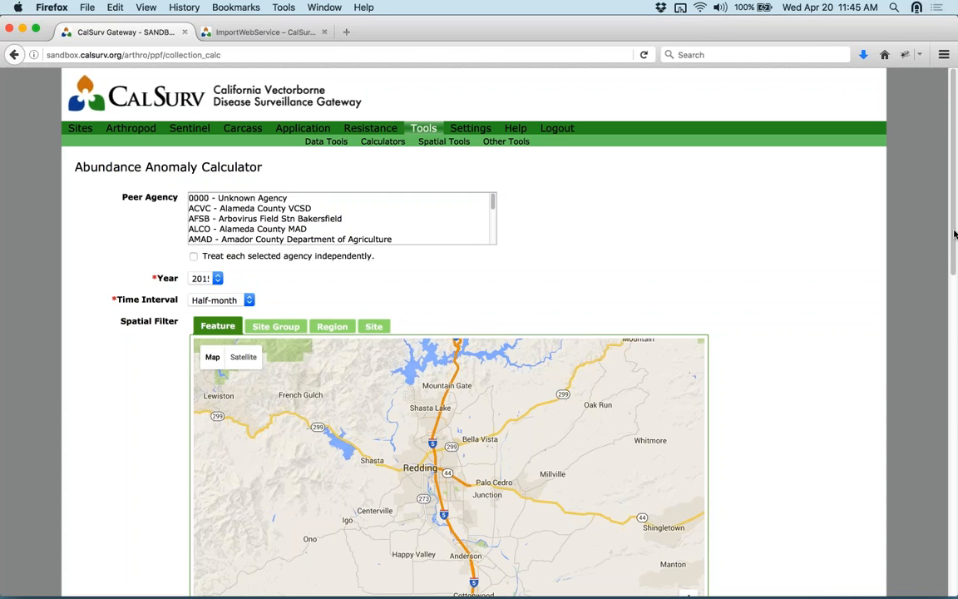
scroll(798, 243, "down", 3)
scroll(798, 246, "down", 5)
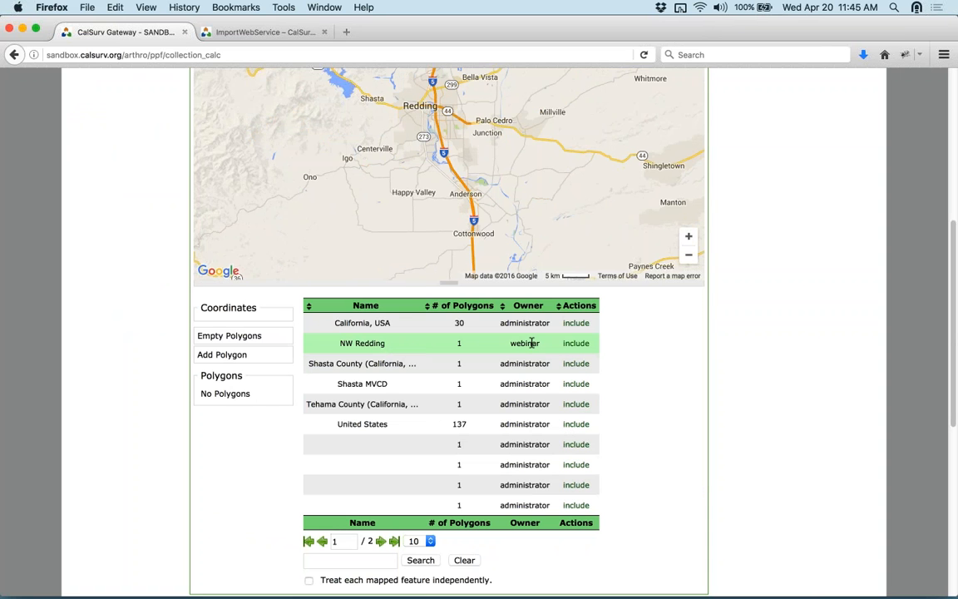
left_click(574, 345)
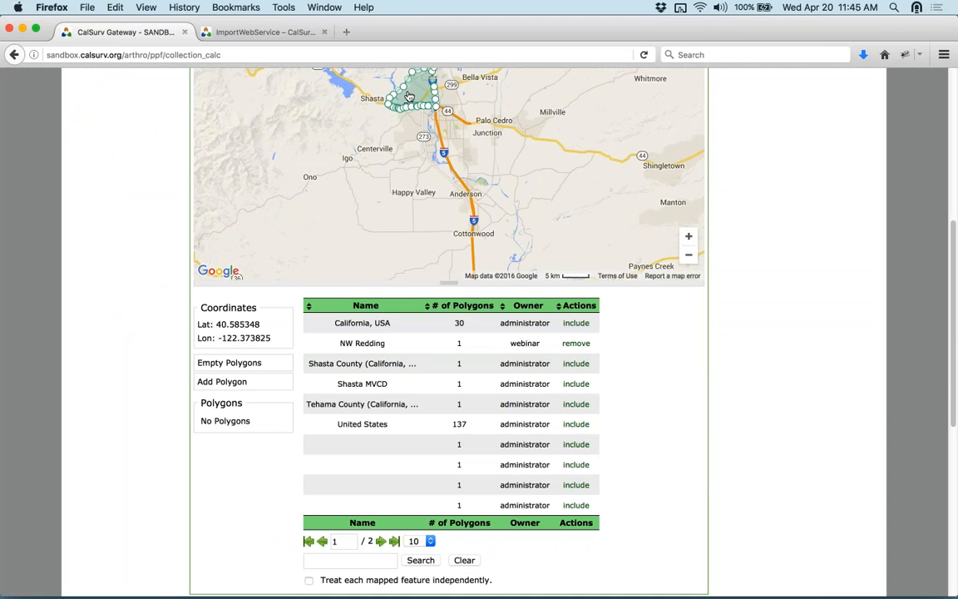
scroll(741, 190, "up", 5)
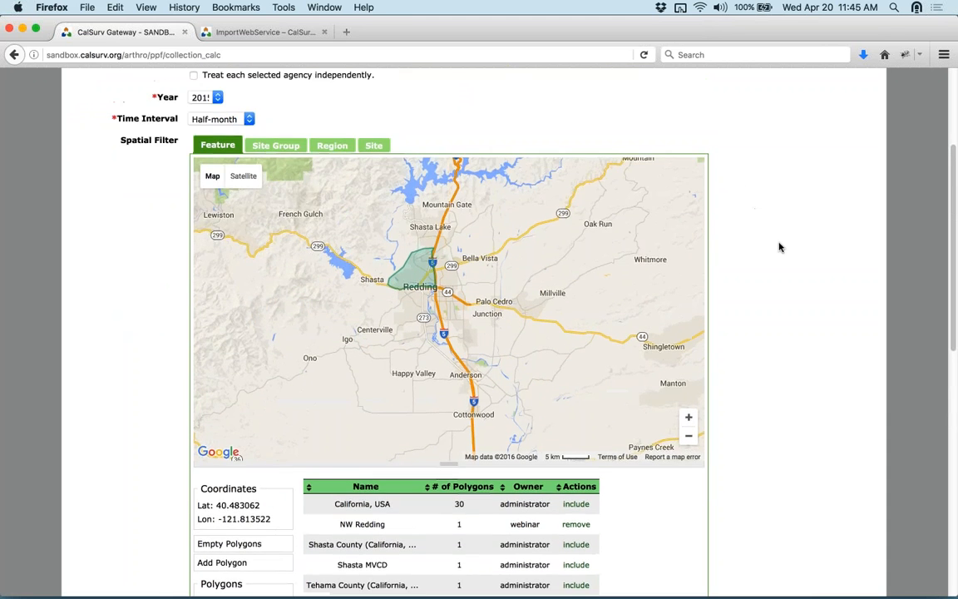
scroll(780, 245, "down", 14)
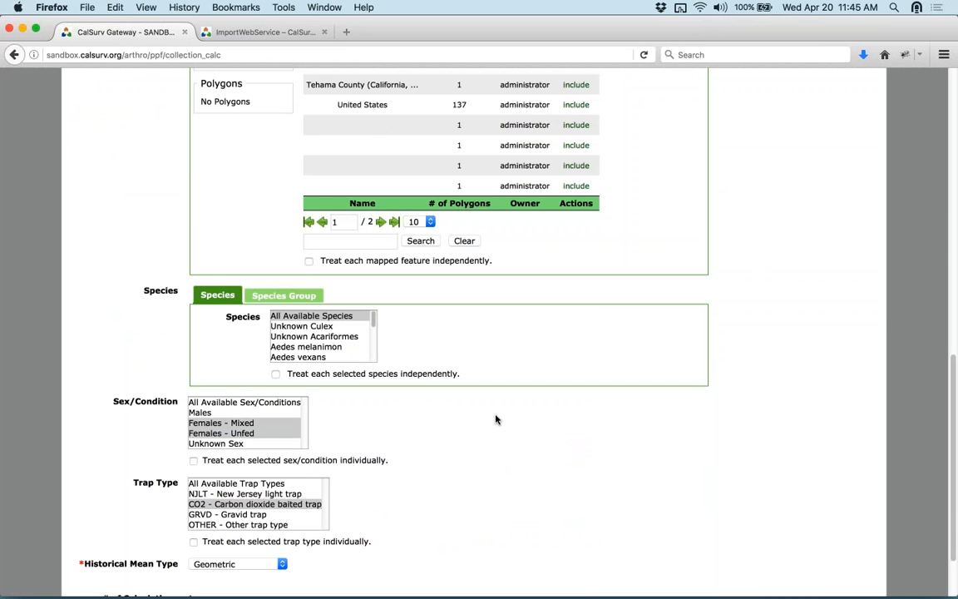
scroll(770, 284, "up", 11)
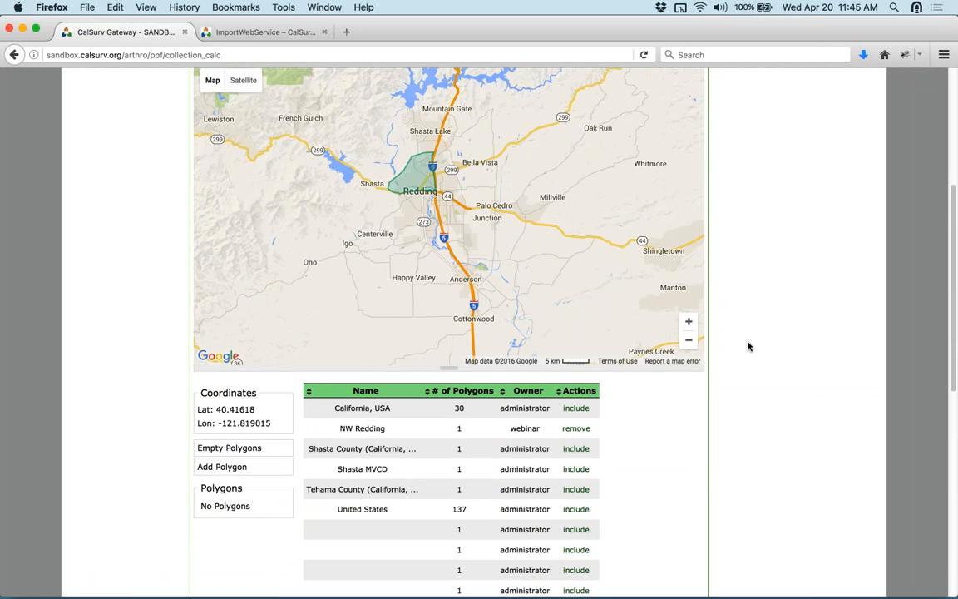
scroll(747, 345, "down", 3)
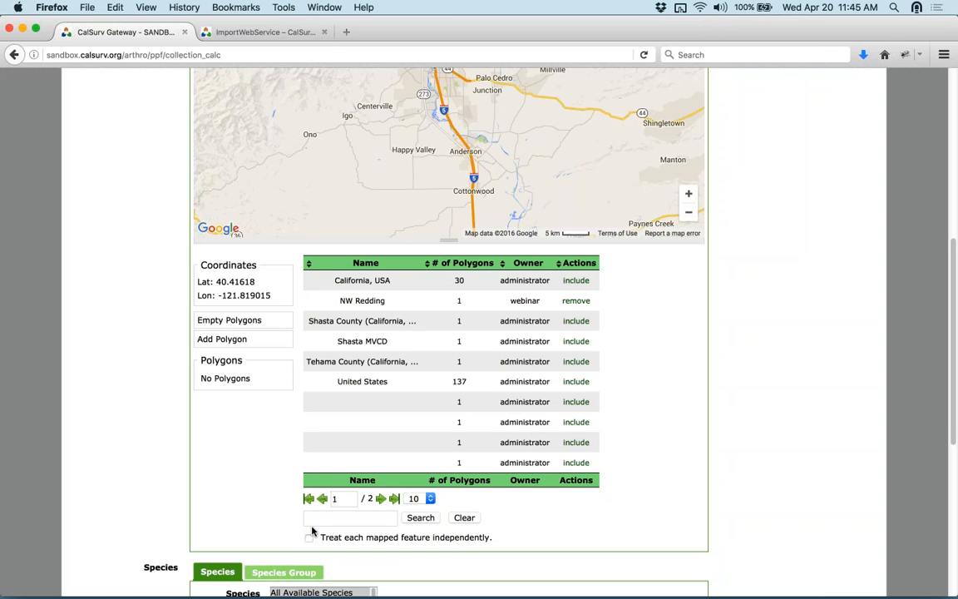
scroll(717, 349, "up", 2)
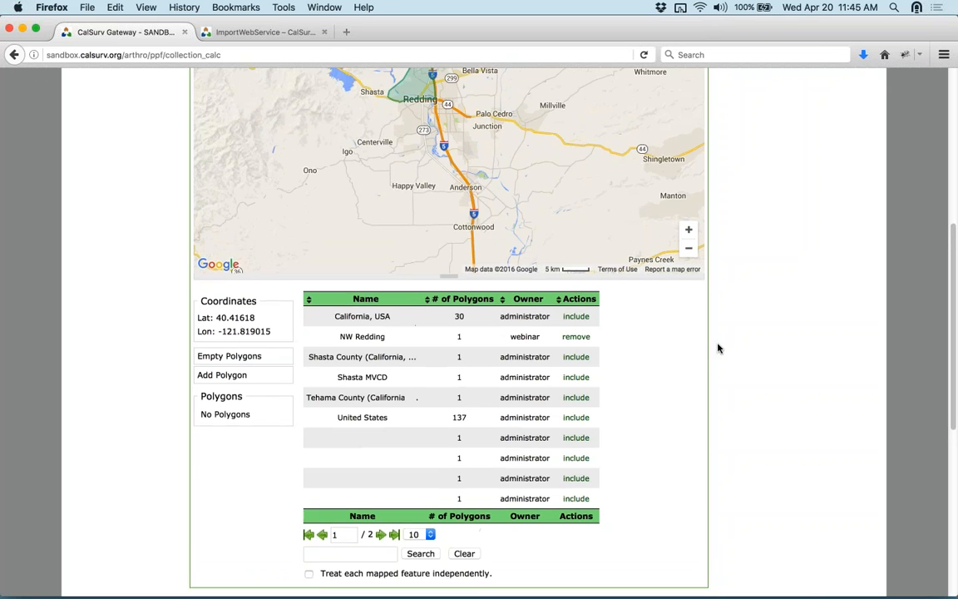
scroll(719, 348, "up", 1)
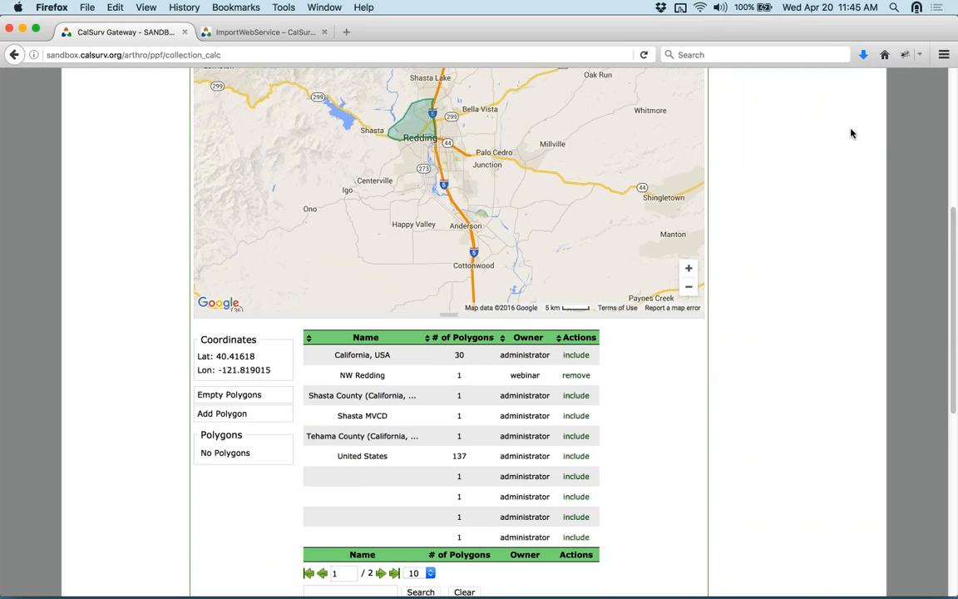
scroll(509, 109, "up", 10)
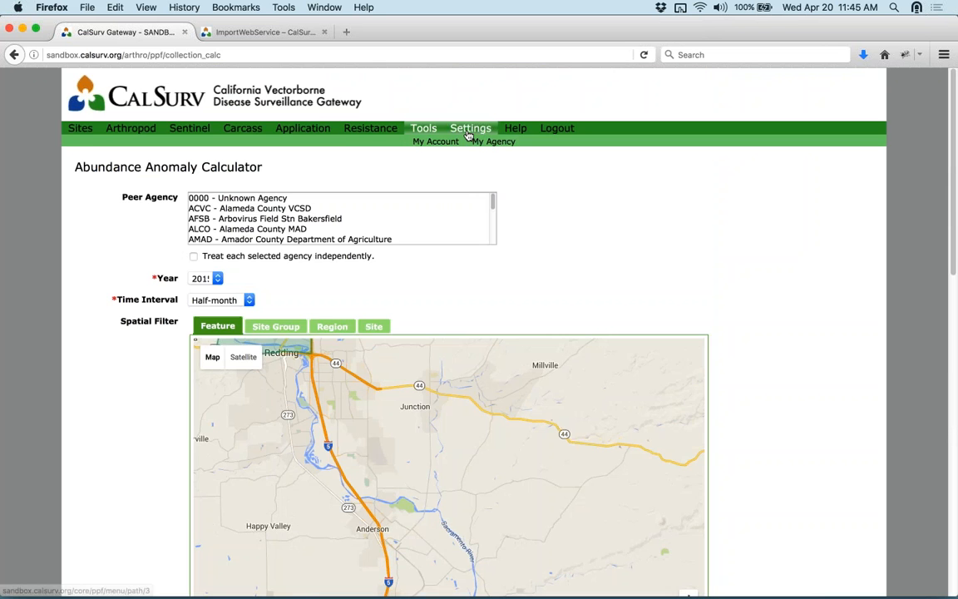
- On Spatial Features, open and close Import Feature(s) without importing, then expand the explanation
left_click(433, 142)
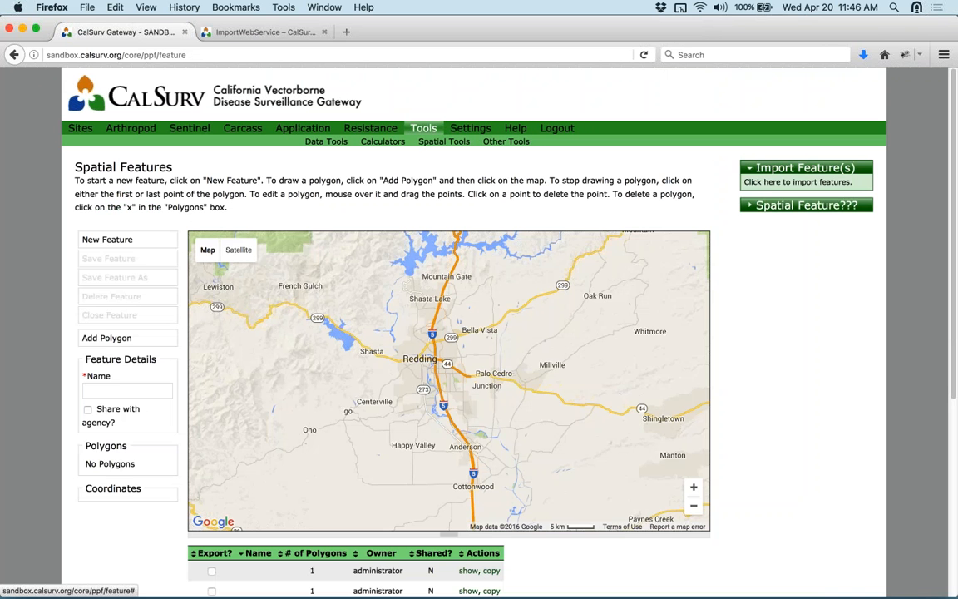
left_click(782, 181)
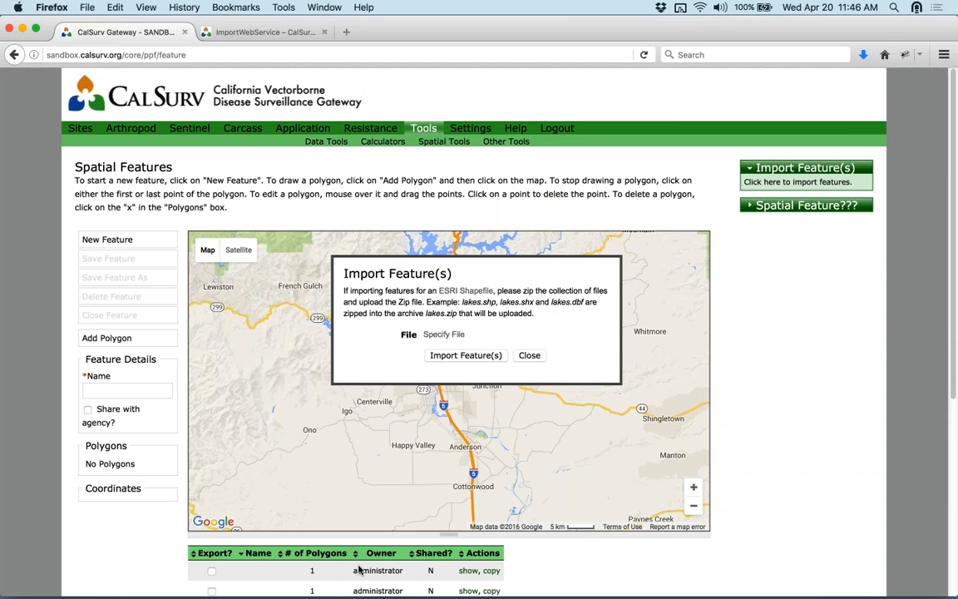
left_click(530, 357)
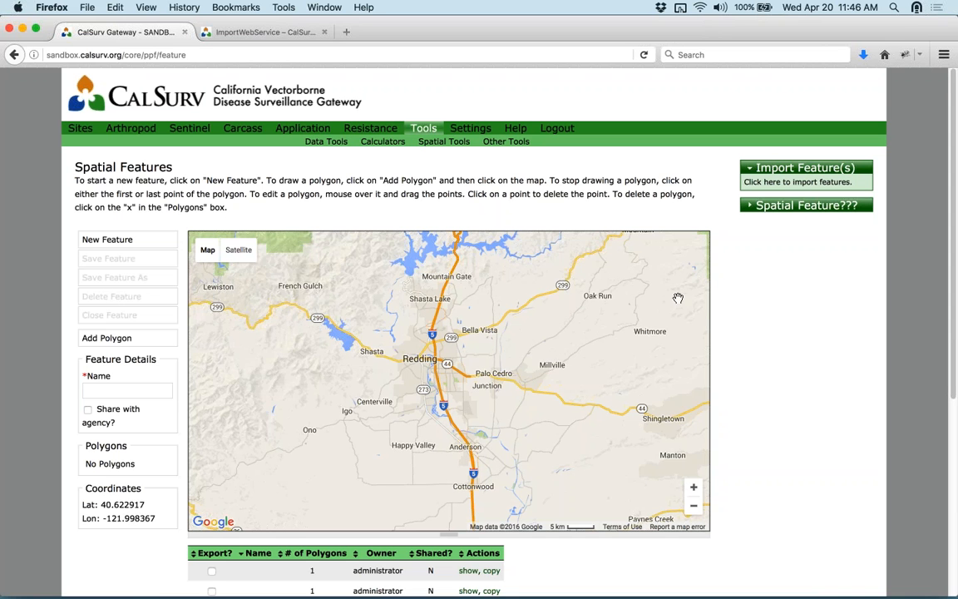
left_click(750, 207)
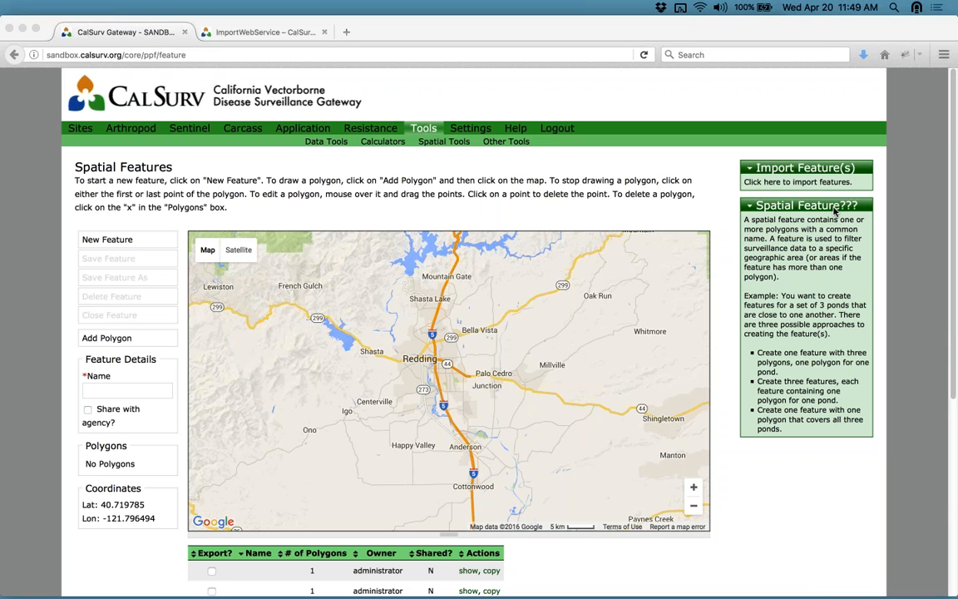
- Load maps.calsurv.org in a new browser tab
left_click(339, 30)
left_click(343, 31)
type("maps.")
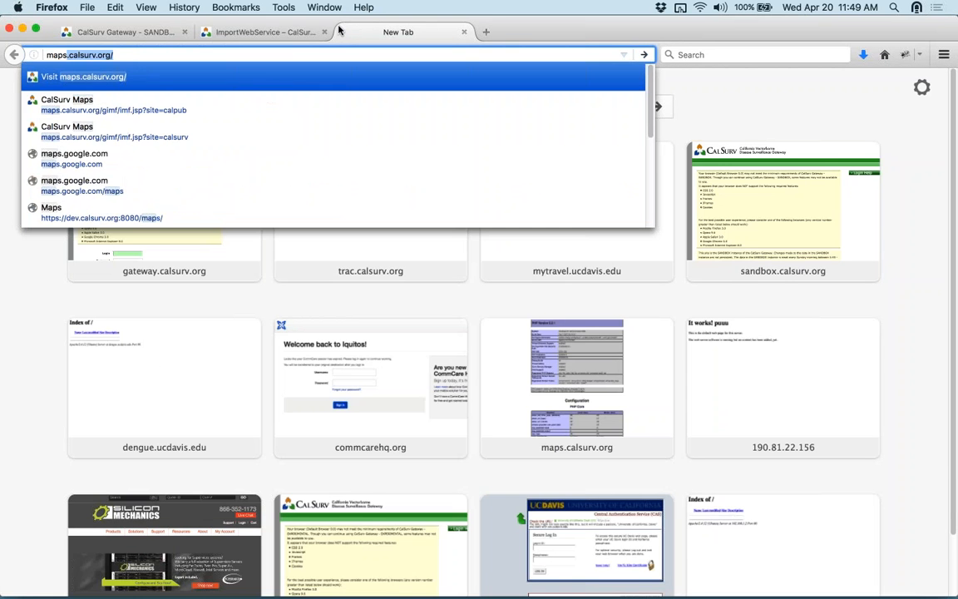
key("Return")
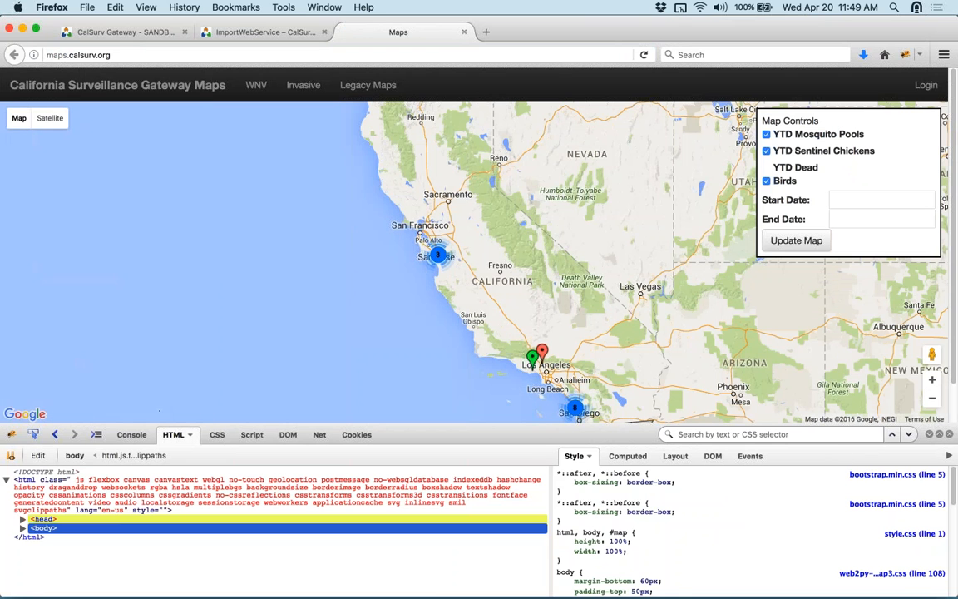
- Close the developer tools panel and bring up the Invasive species map
left_click(950, 435)
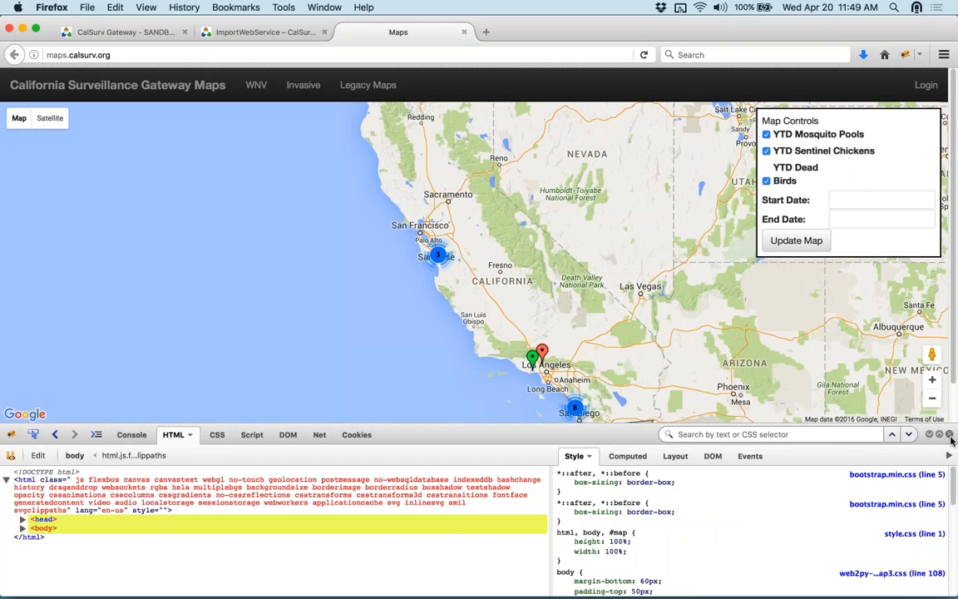
left_click(950, 435)
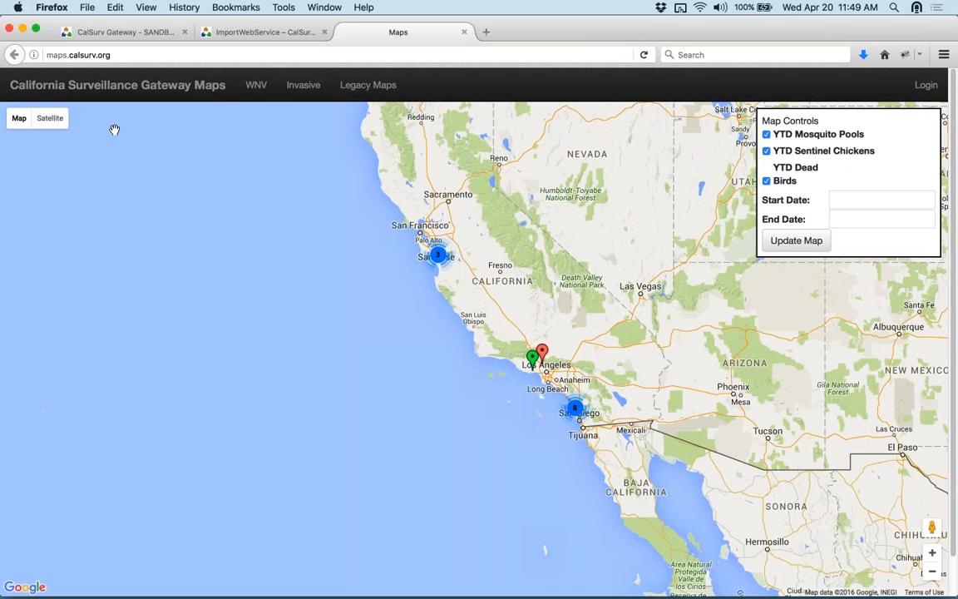
left_click(311, 86)
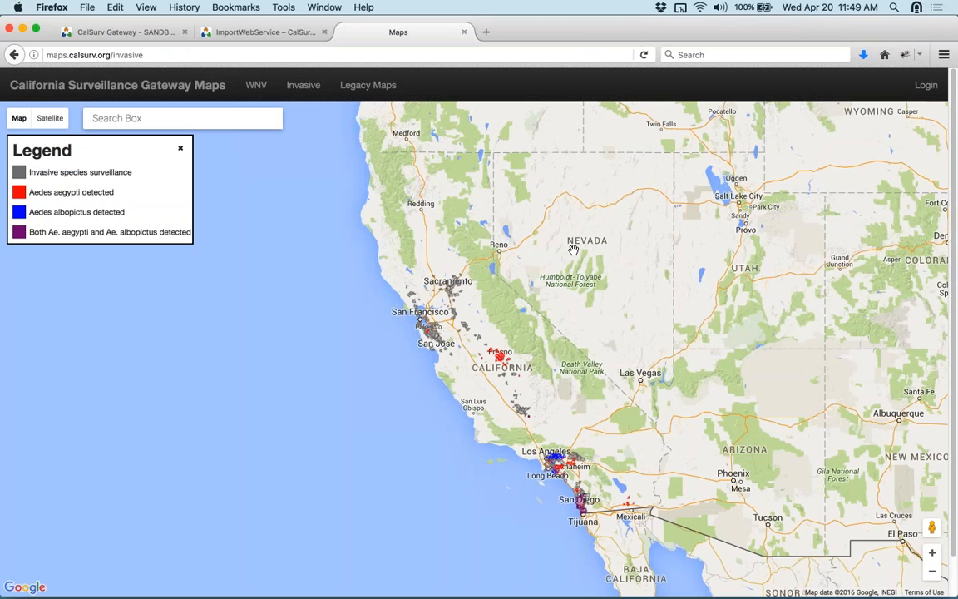
- Zoom to Southern California and view Aedes detection details for Monrovia and Riverside
left_click_drag(655, 341, 619, 314)
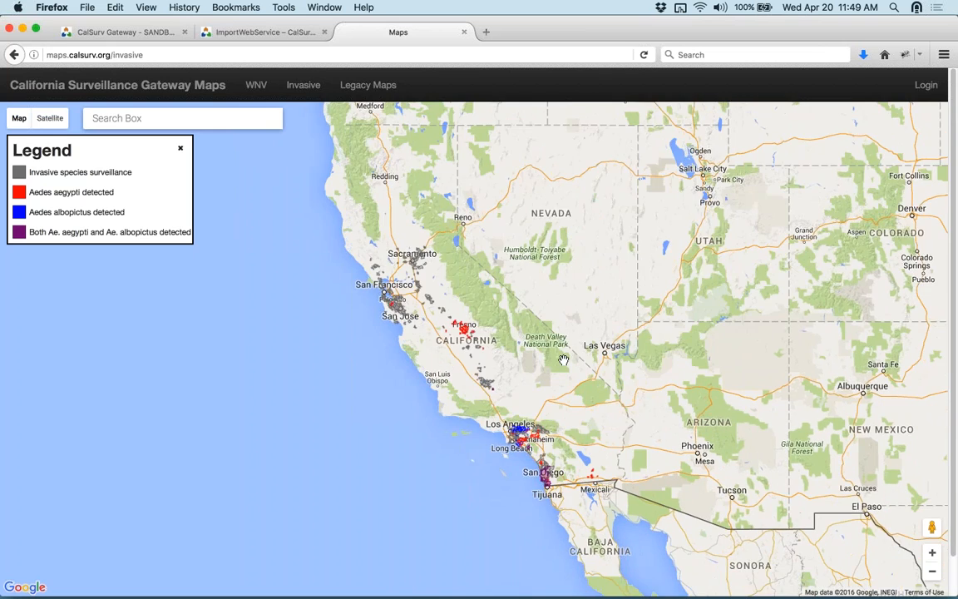
scroll(563, 361, "up", 3)
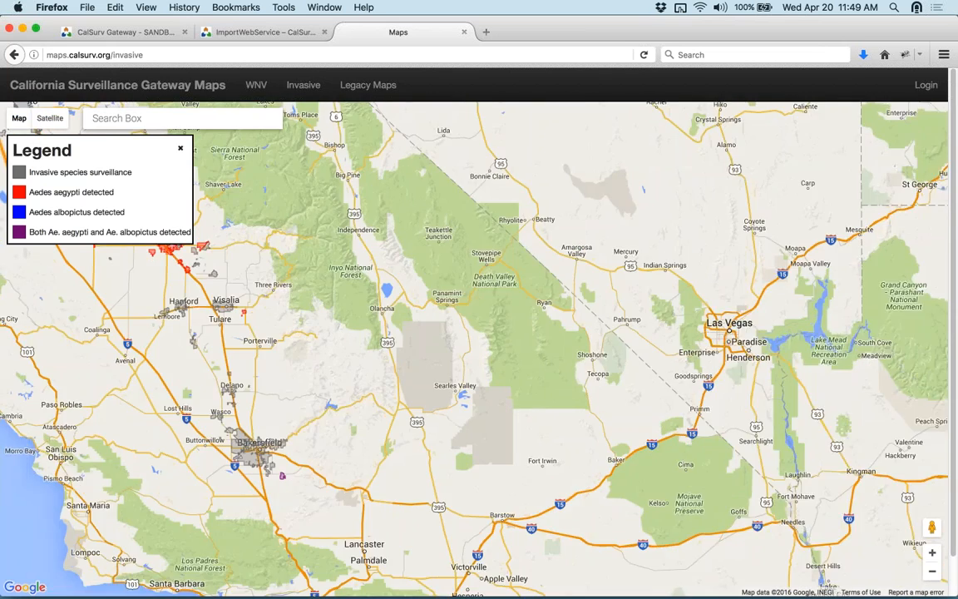
left_click_drag(465, 387, 567, 206)
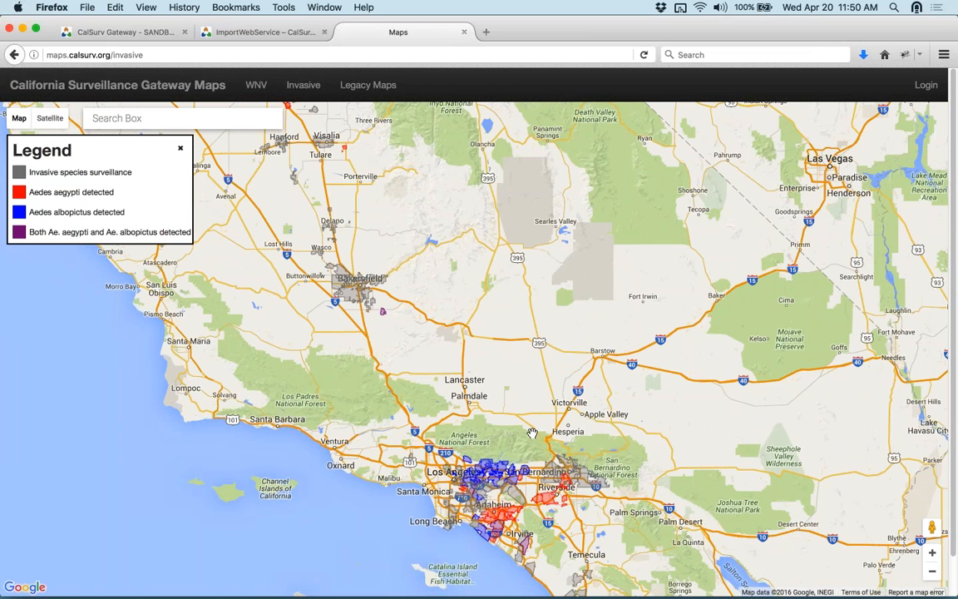
left_click(484, 470)
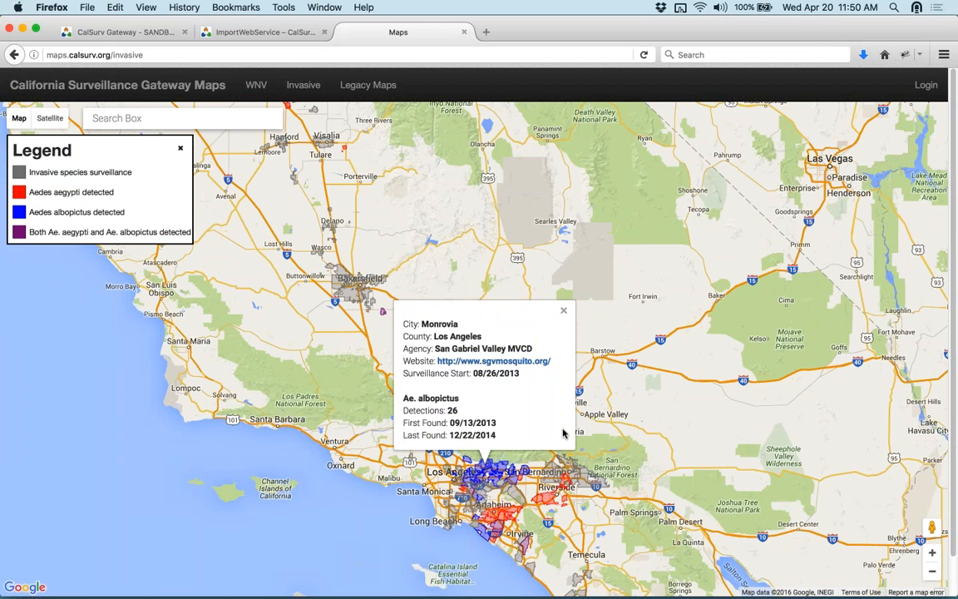
left_click(547, 502)
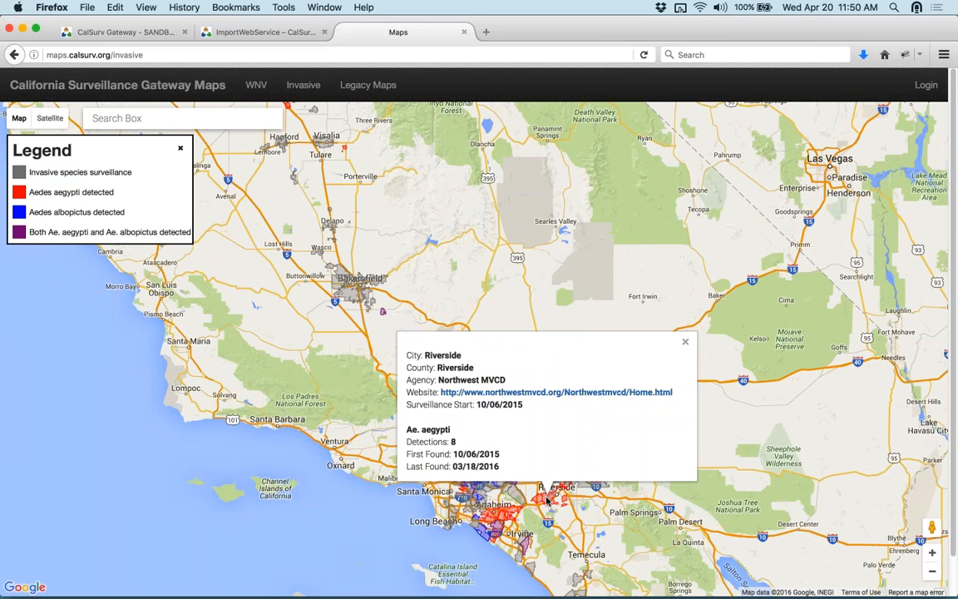
- Check the Arvin and Arcadia detections, then follow the sgvmosquito.org link
left_click(384, 313)
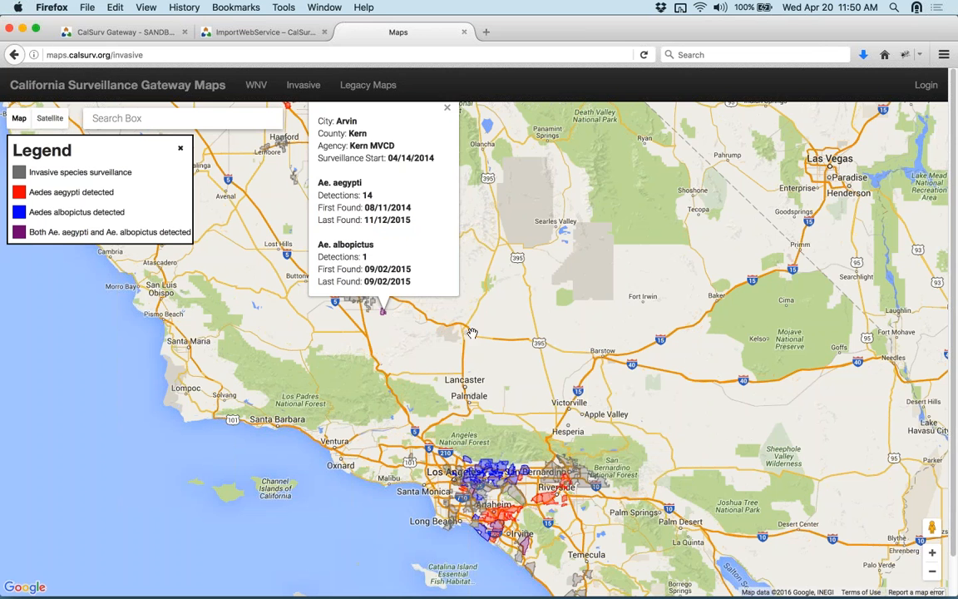
left_click_drag(472, 357, 493, 384)
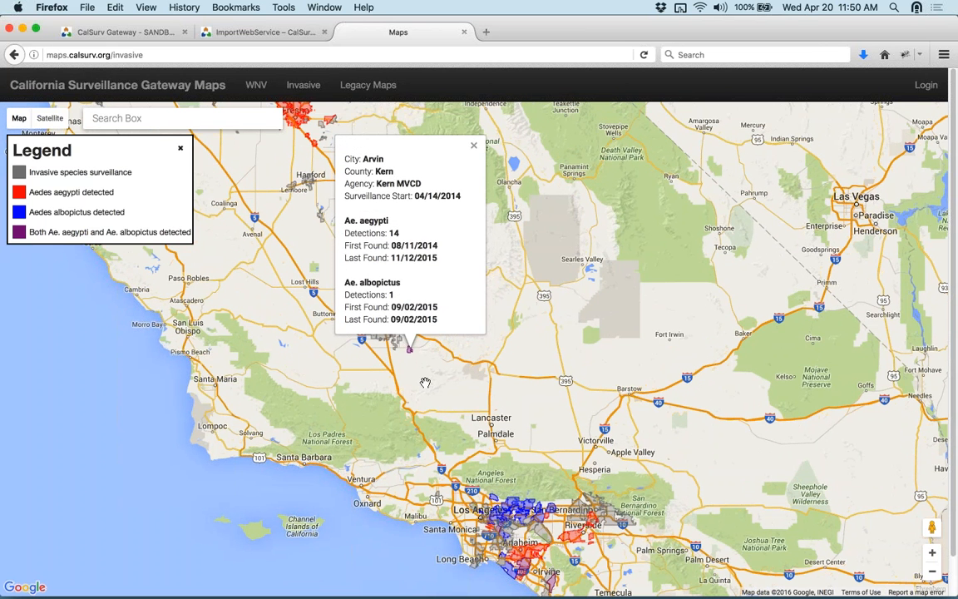
left_click(503, 500)
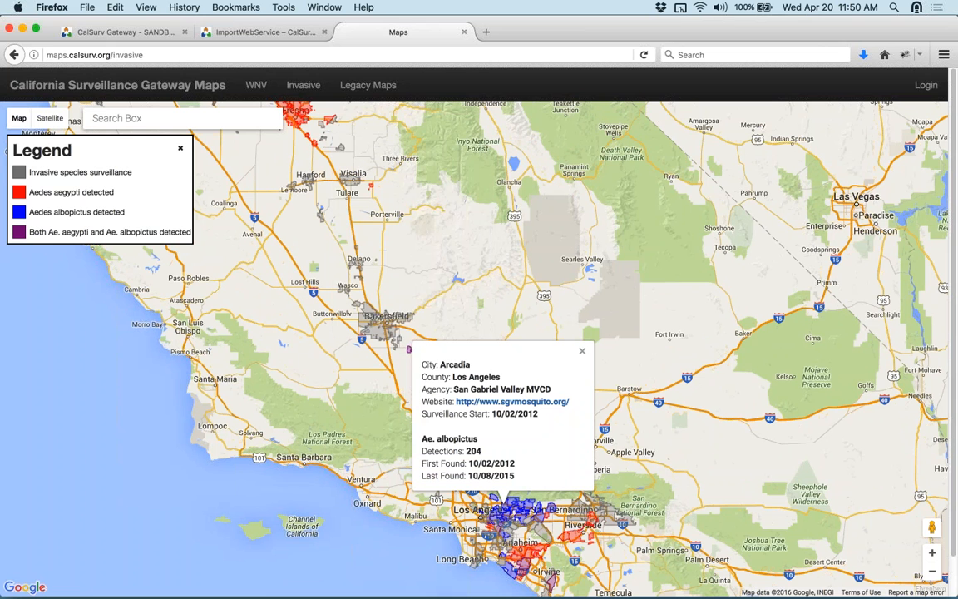
left_click(505, 403)
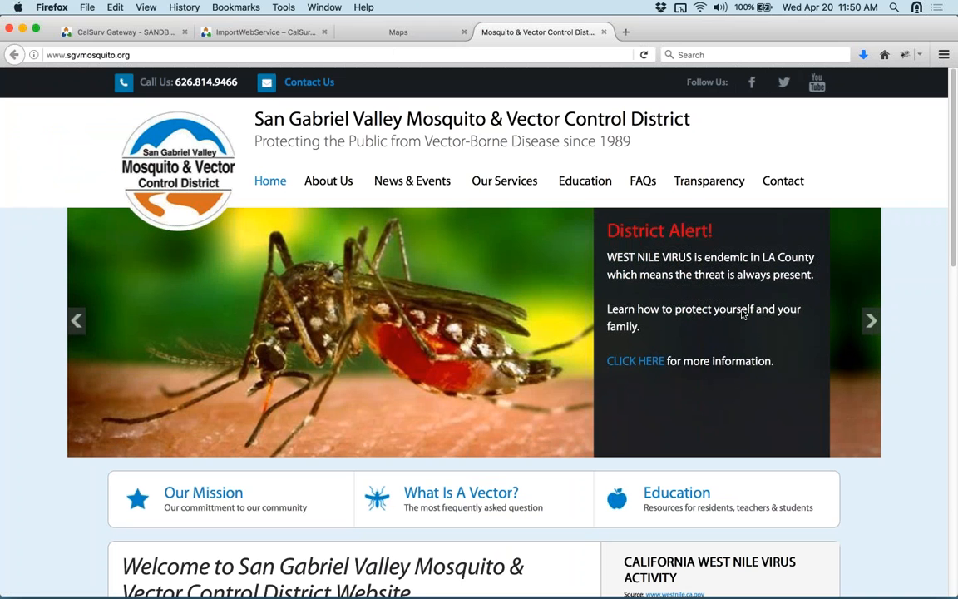
- Return to the Maps tab showing Arcadia's 204 Ae. albopictus detections, last found 10/08/2015
key("super+Tab")
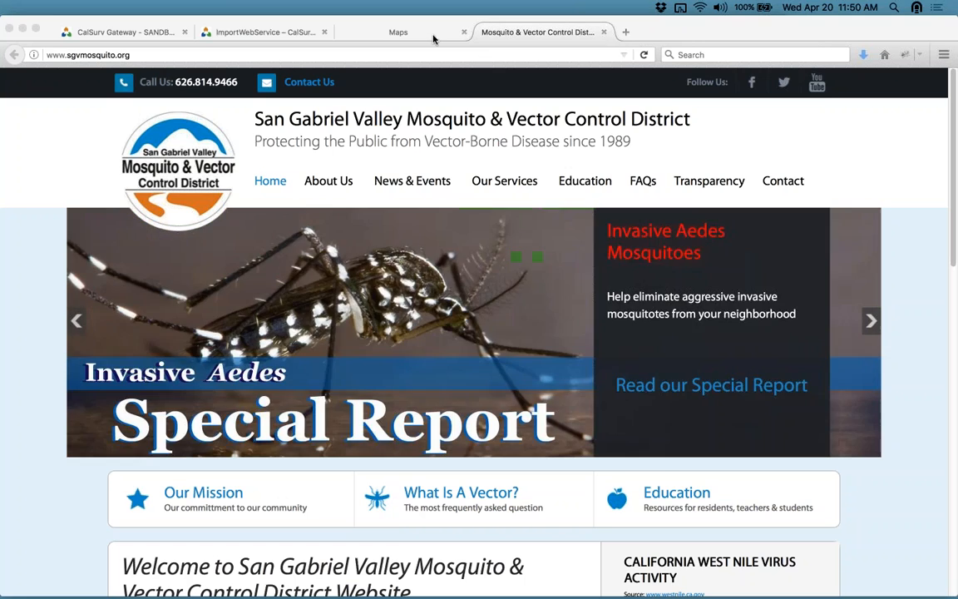
left_click(429, 36)
left_click(427, 35)
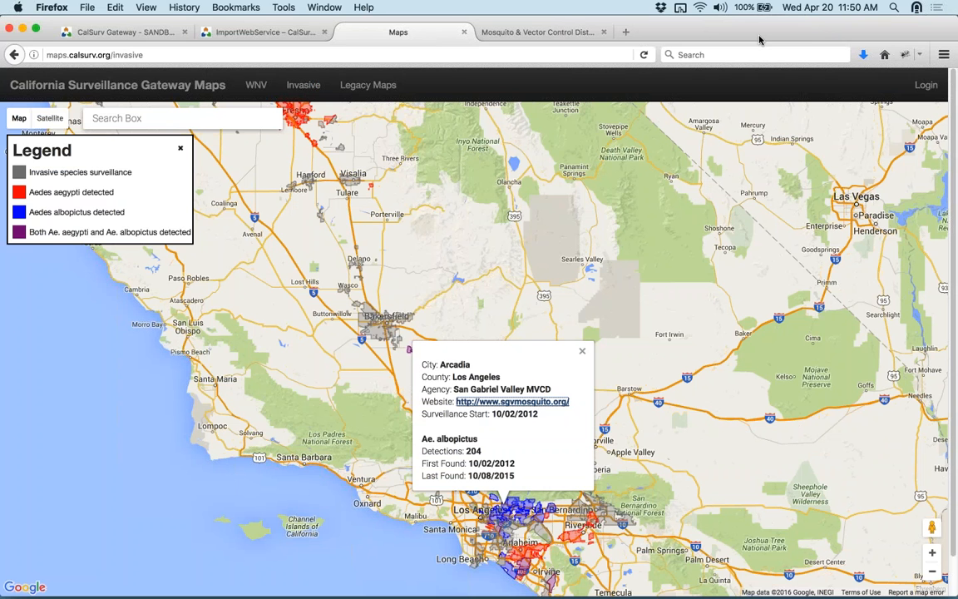
key("super+Tab")
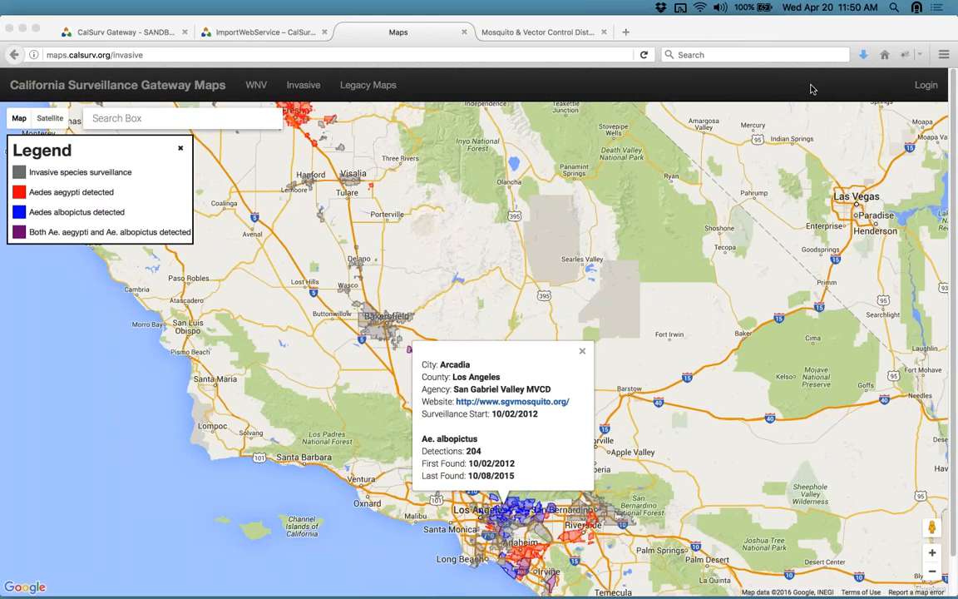